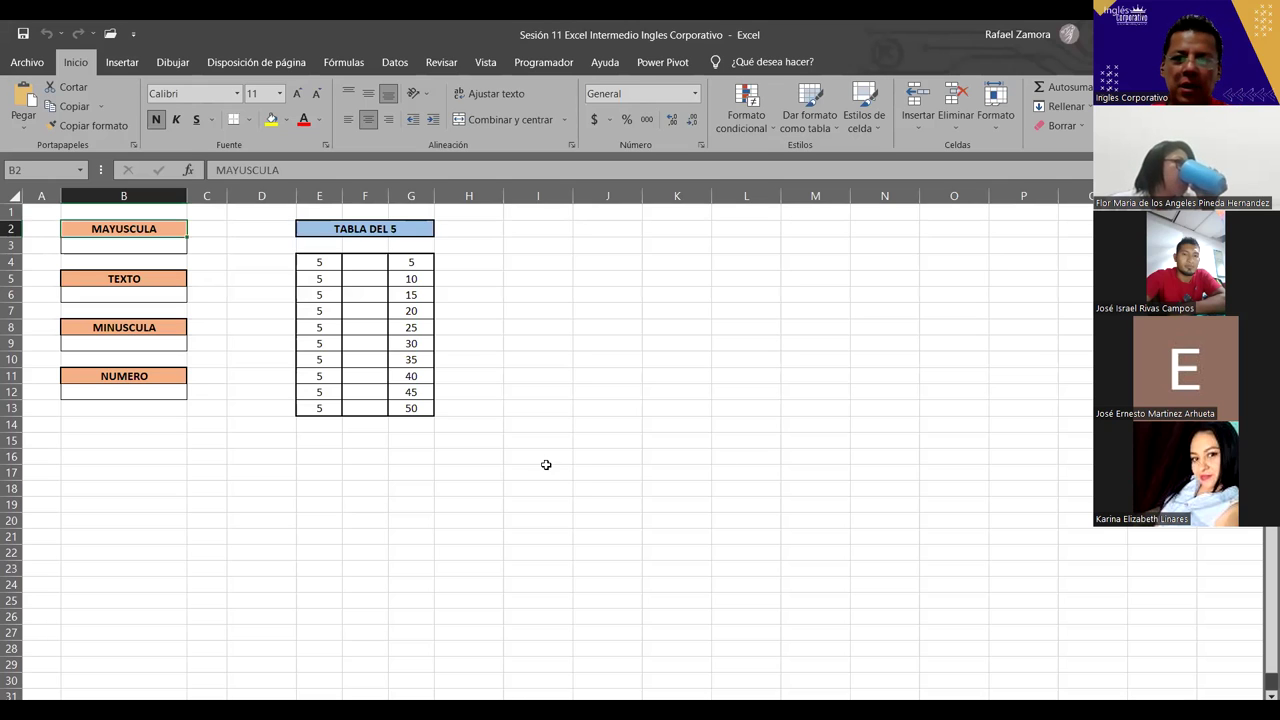
- Select empty cell I17 on the shared workbook with the TABLA DEL 5 table
left_click(546, 468)
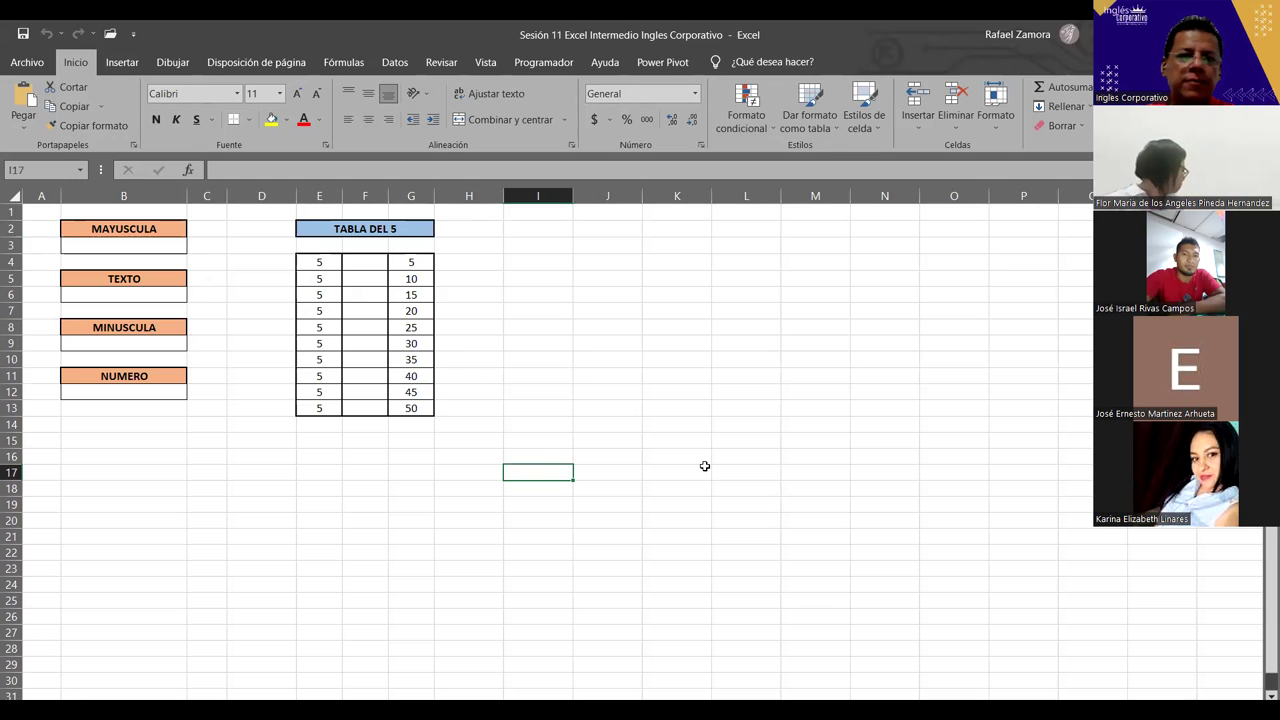
- Move to cell L19 and show the Datos ribbon commands
key("Right")
key("Right")
key("Right")
key("Down")
key("Down")
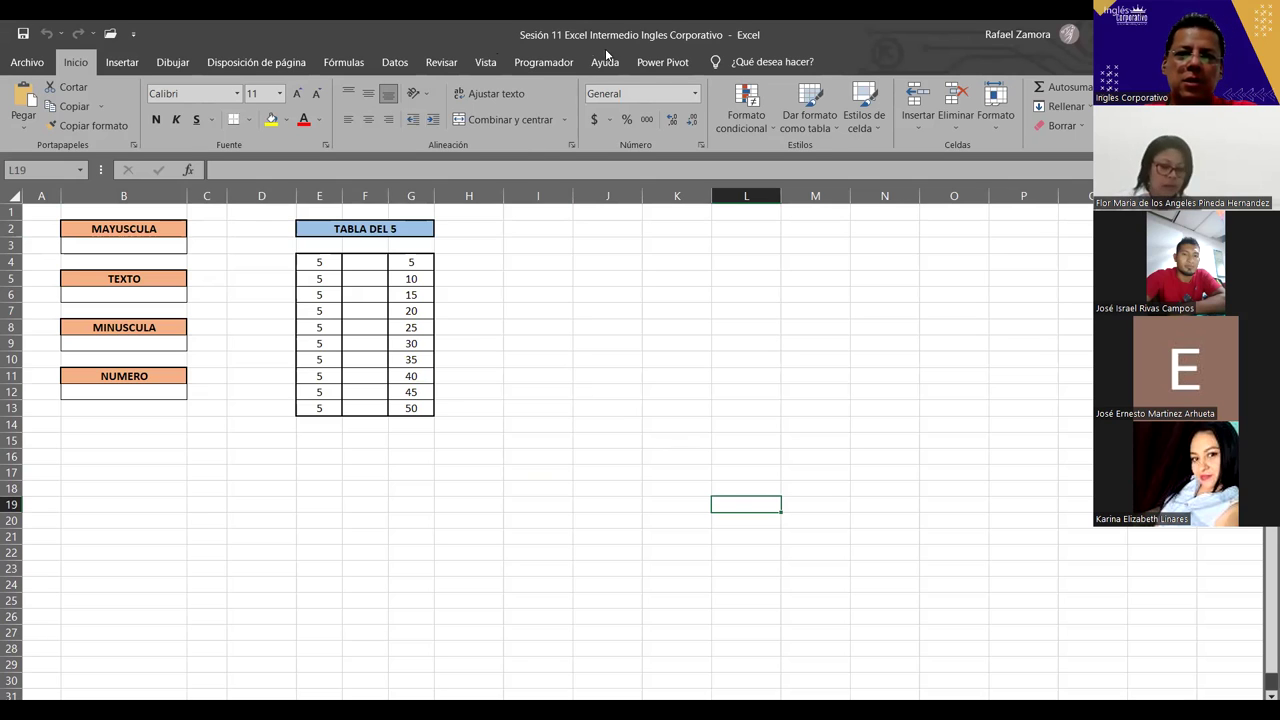
left_click(396, 62)
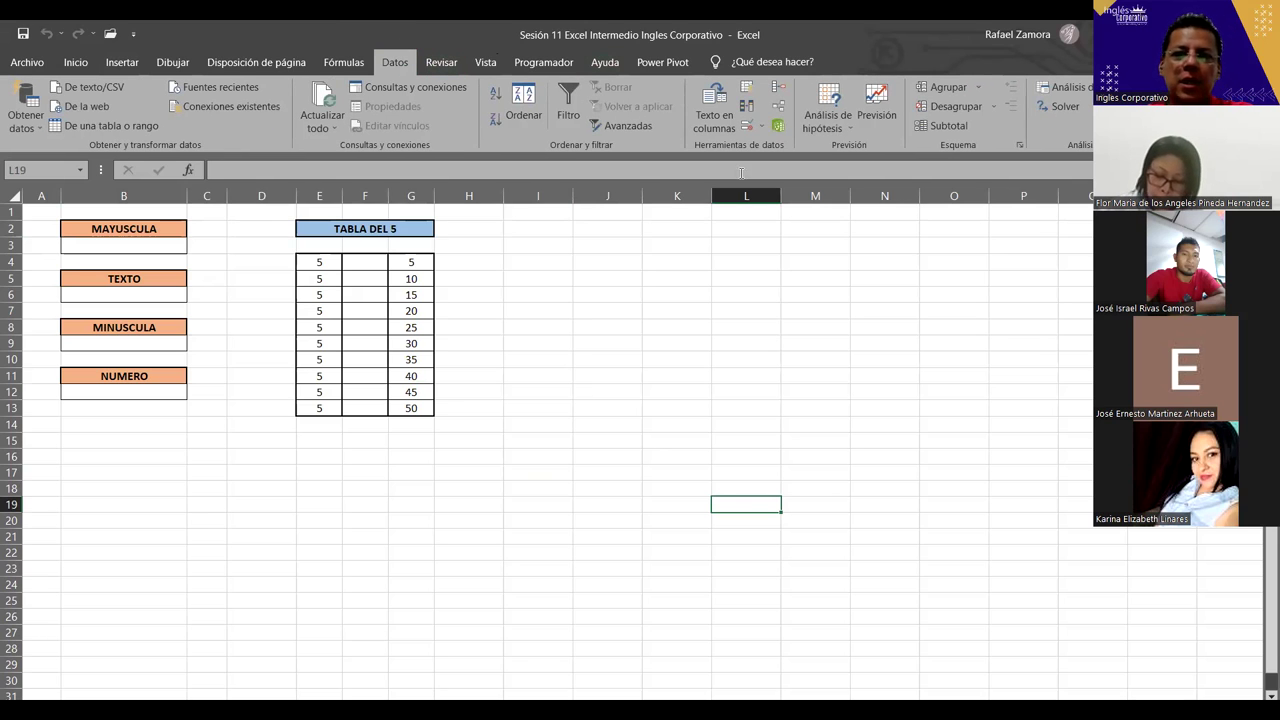
left_click(749, 127)
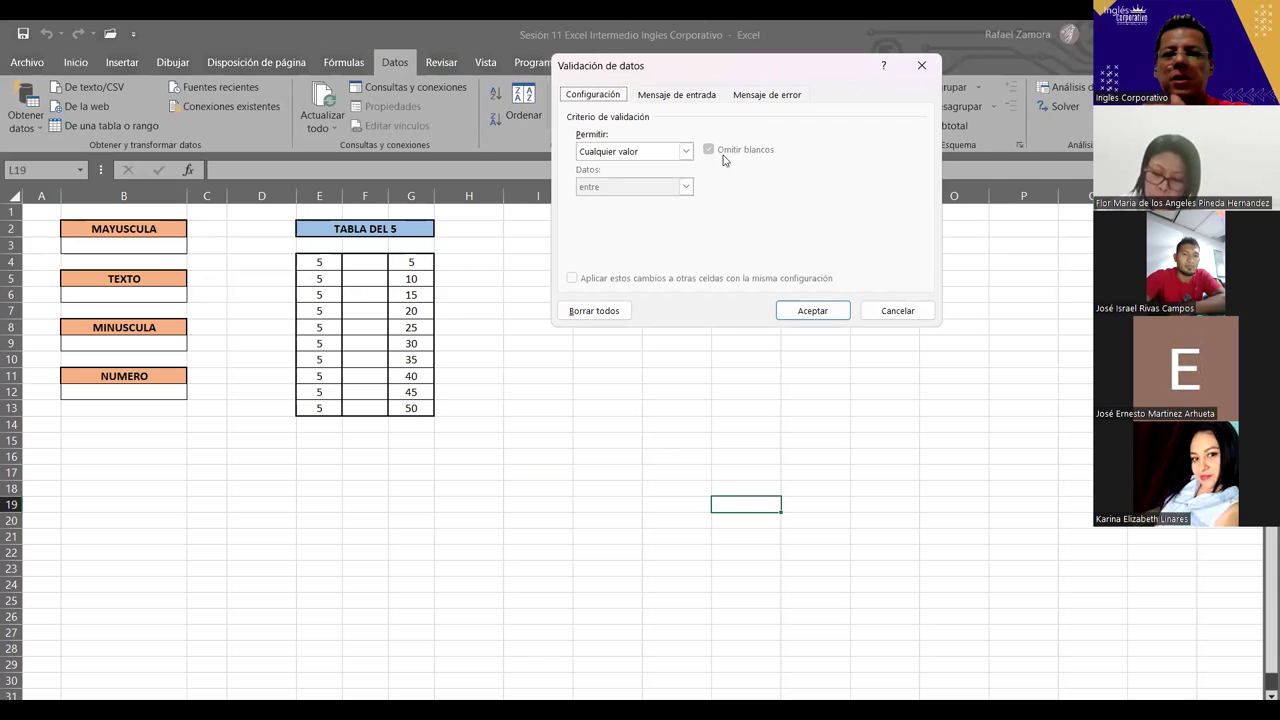
left_click(640, 151)
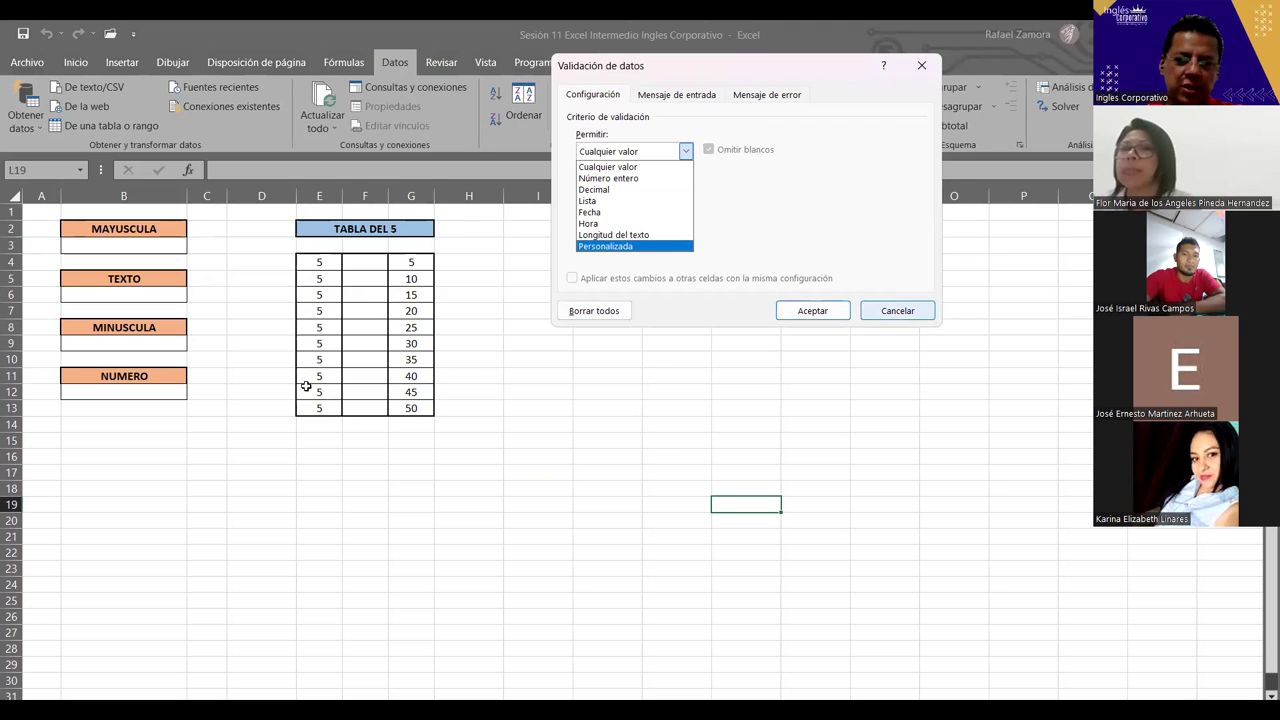
key("Escape")
key("Escape")
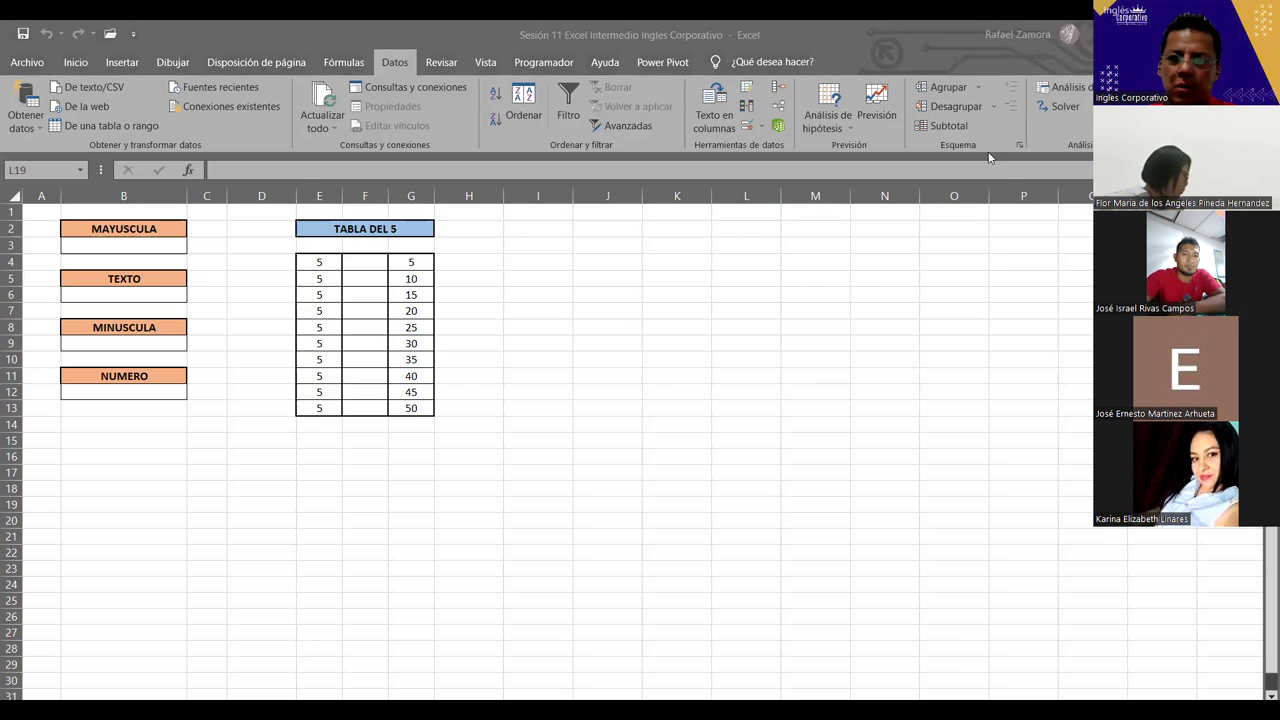
left_click(977, 331)
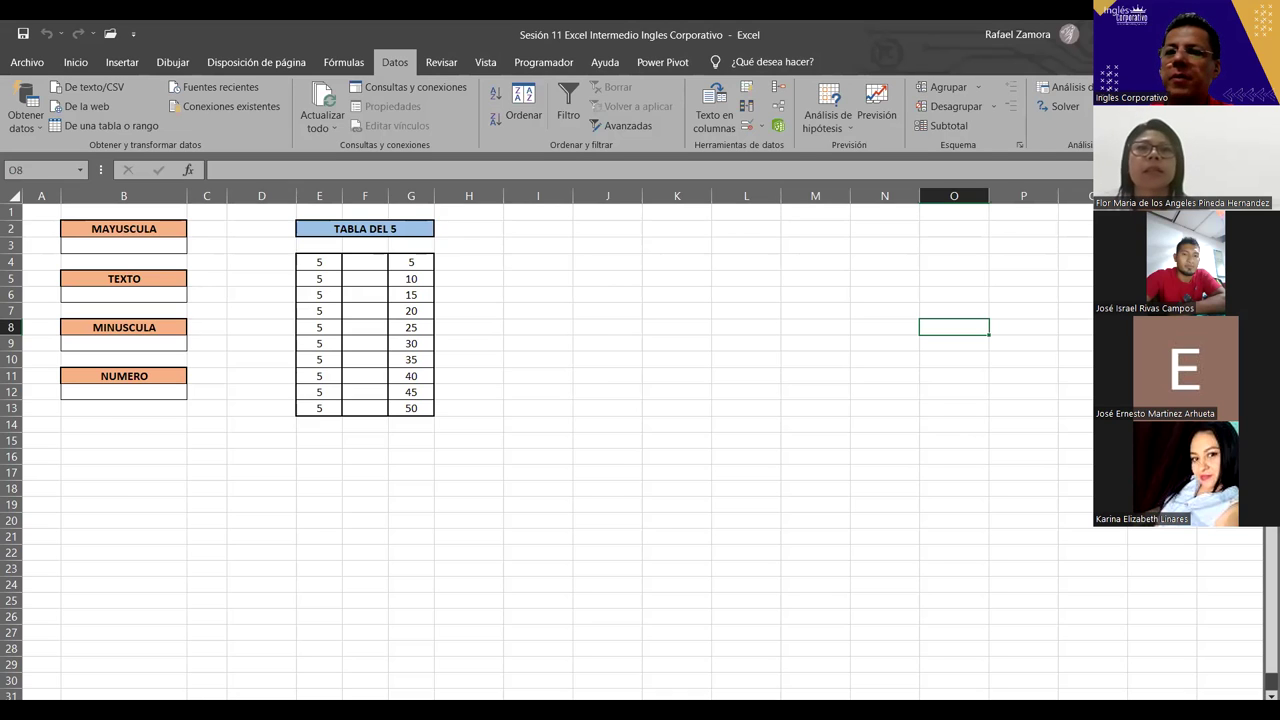
left_click(774, 307)
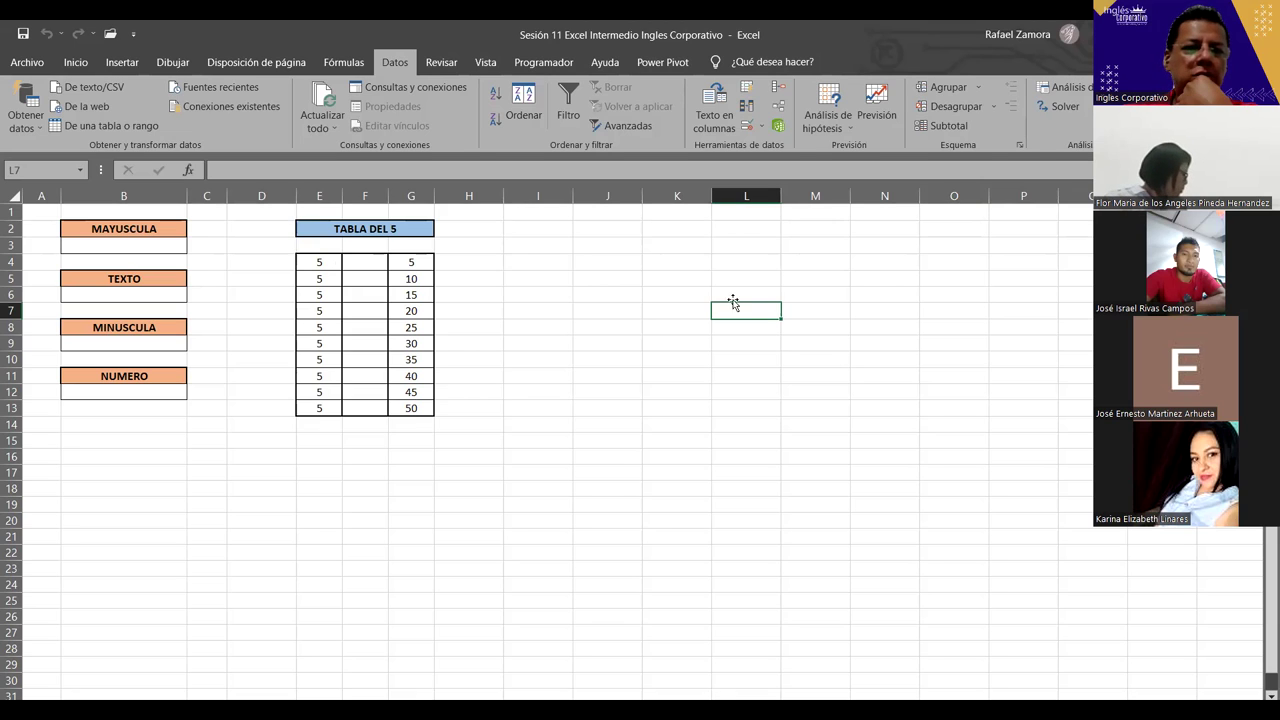
left_click(165, 251)
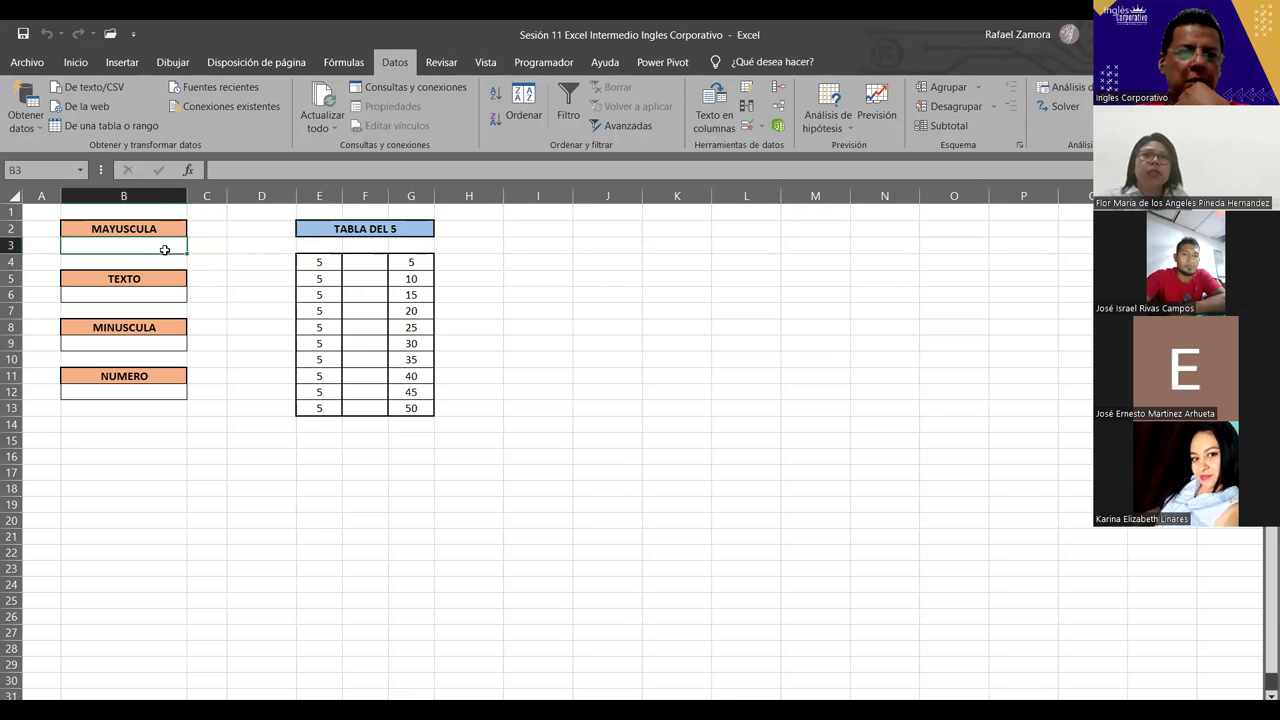
left_click(148, 347)
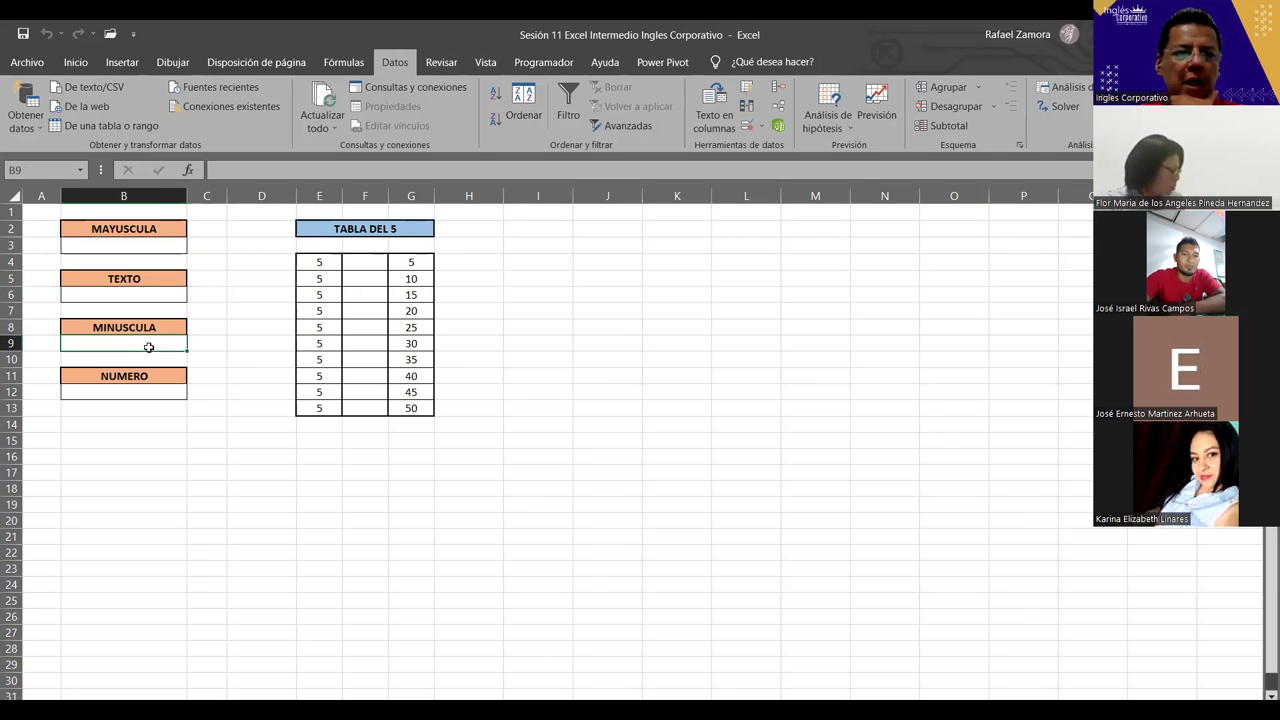
left_click(175, 296)
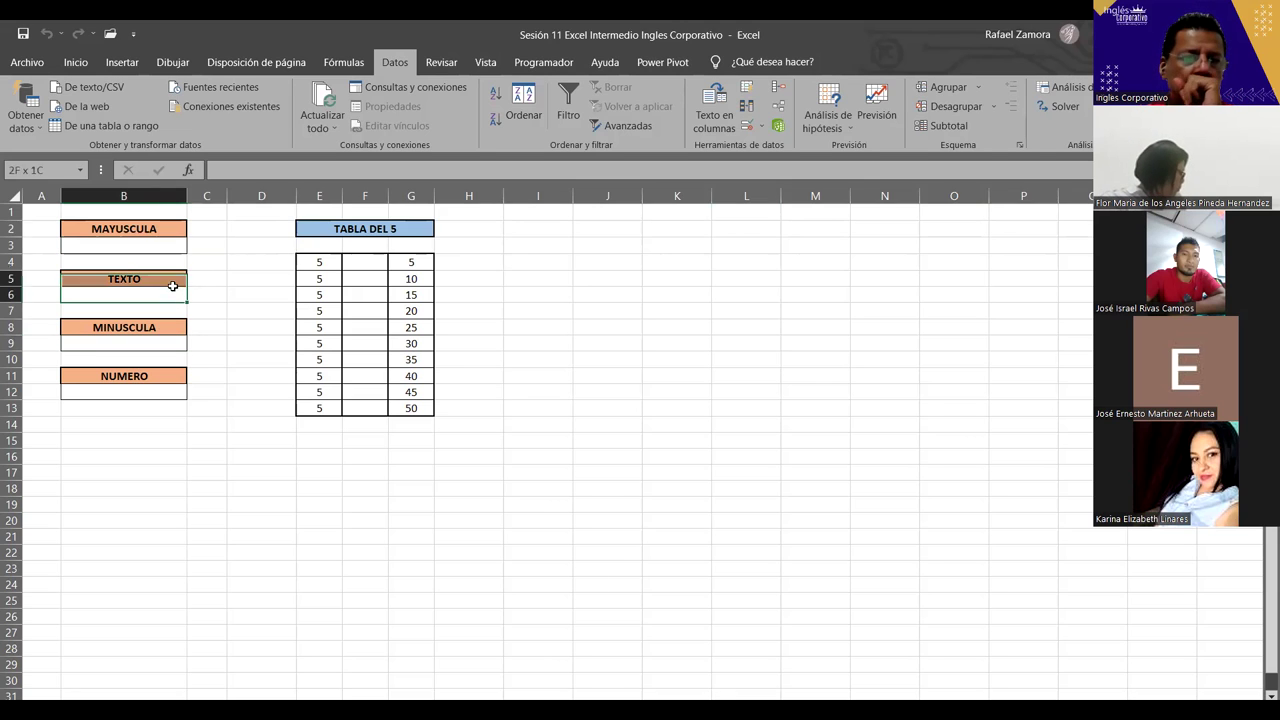
left_click(101, 391)
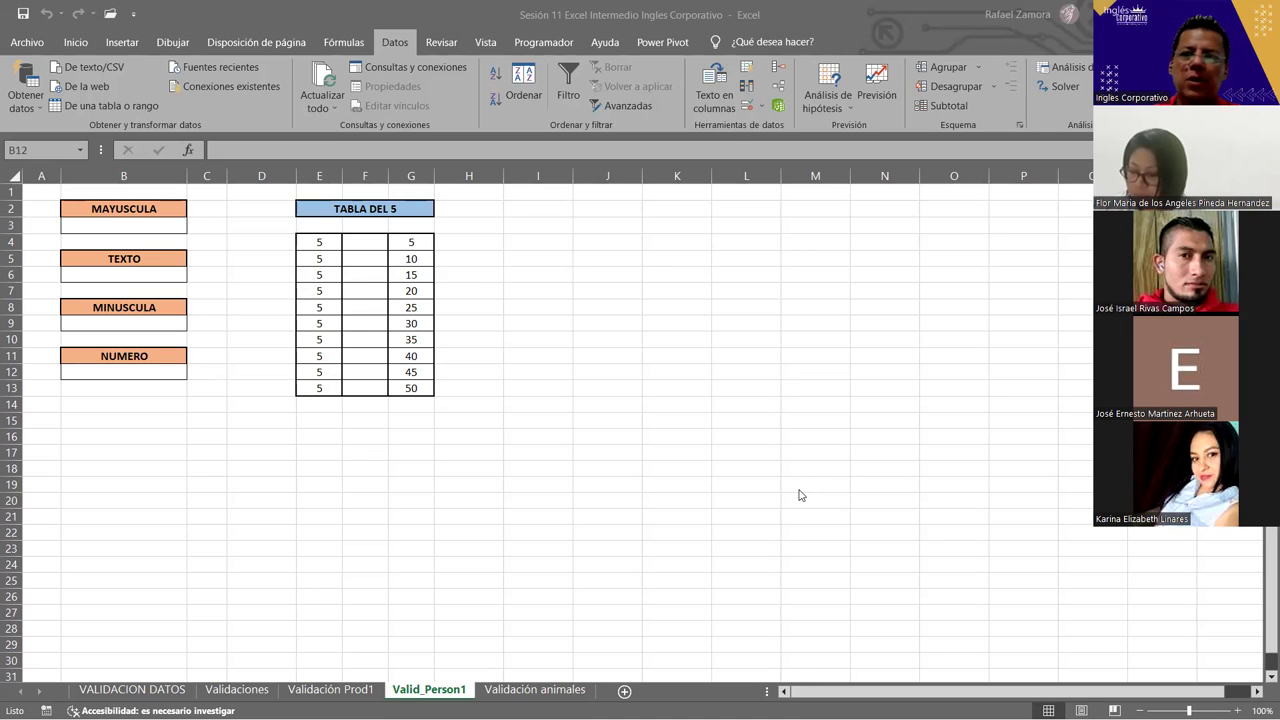
key("alt+Tab")
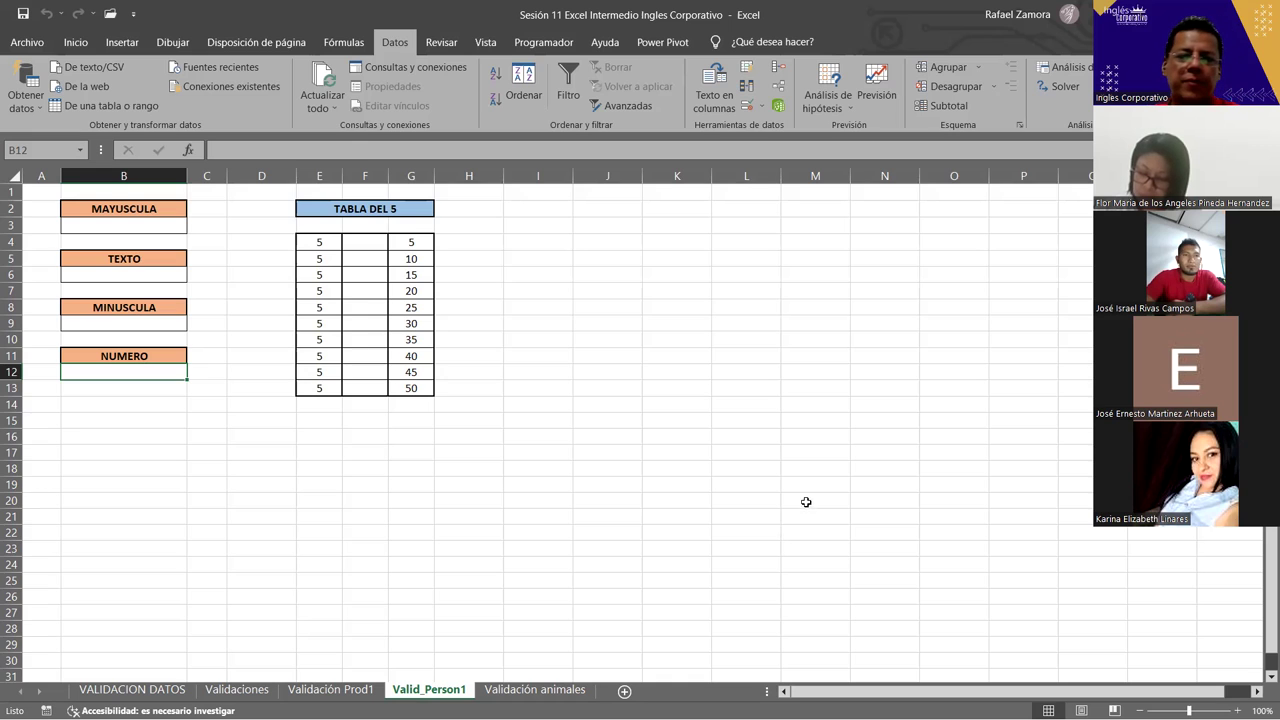
scroll(690, 575, "down", 1)
scroll(650, 535, "up", 1)
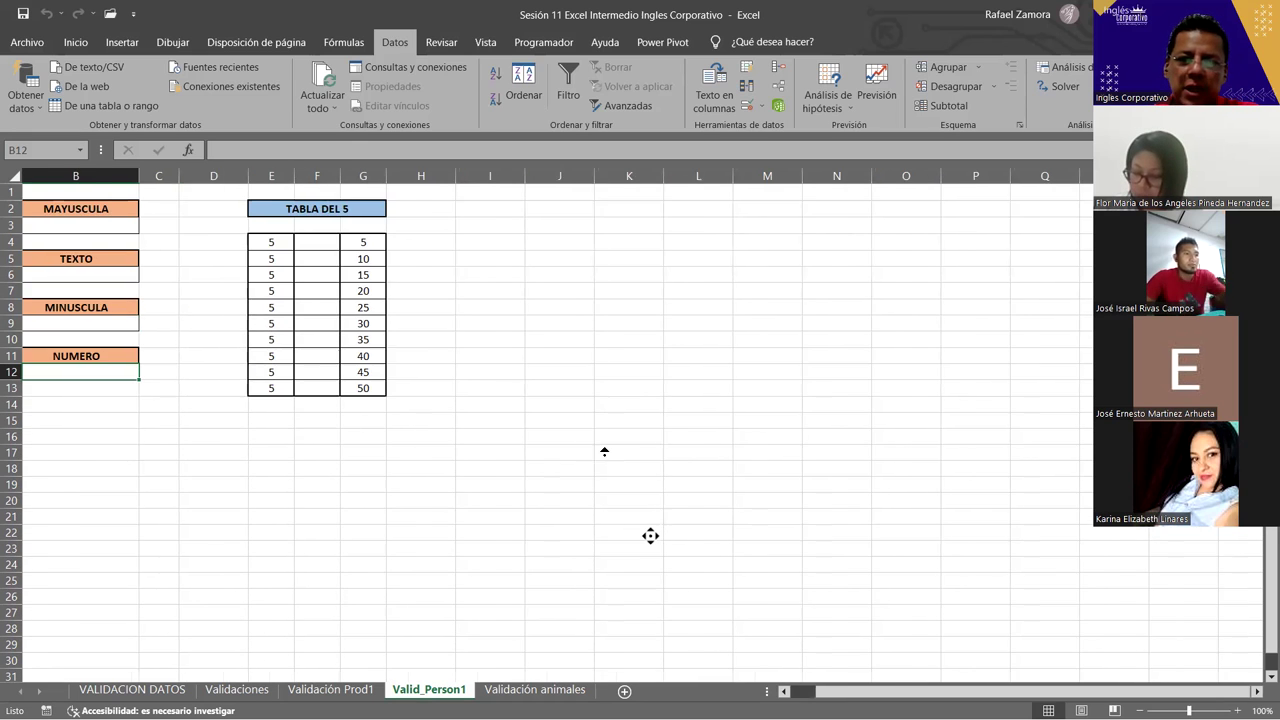
scroll(603, 449, "right", 2)
left_click_drag(955, 691, 860, 691)
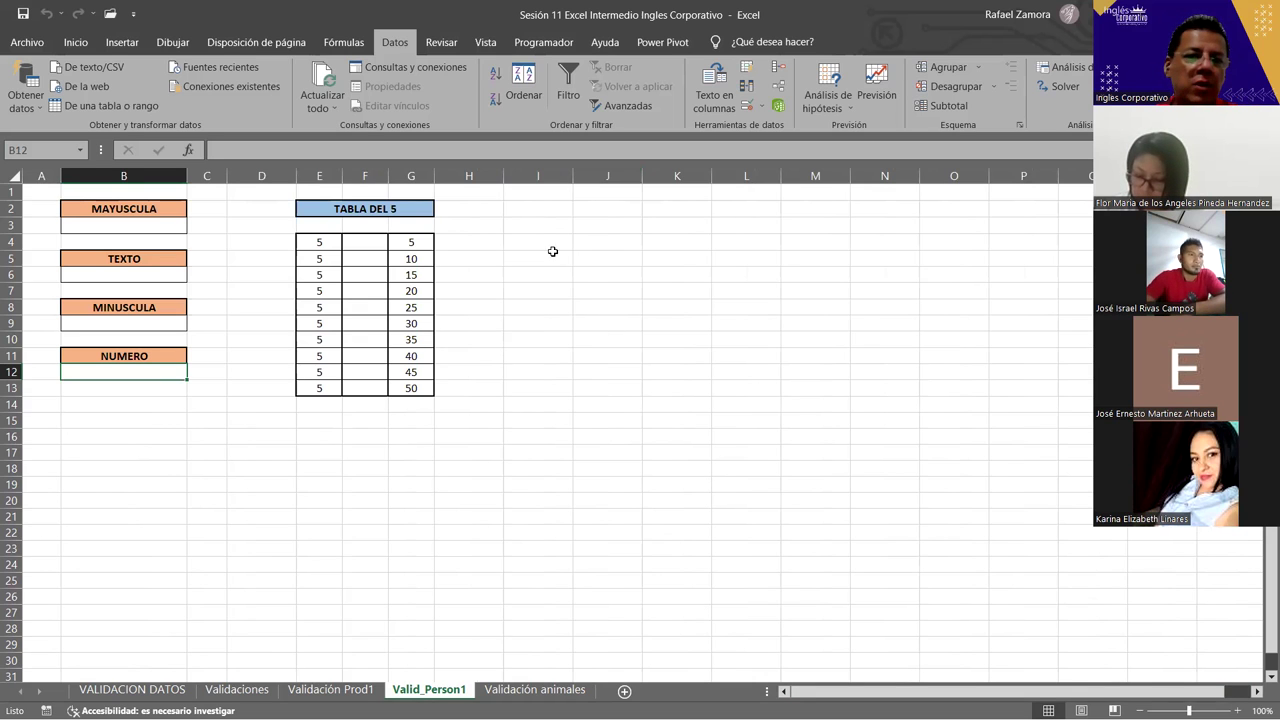
left_click(600, 209)
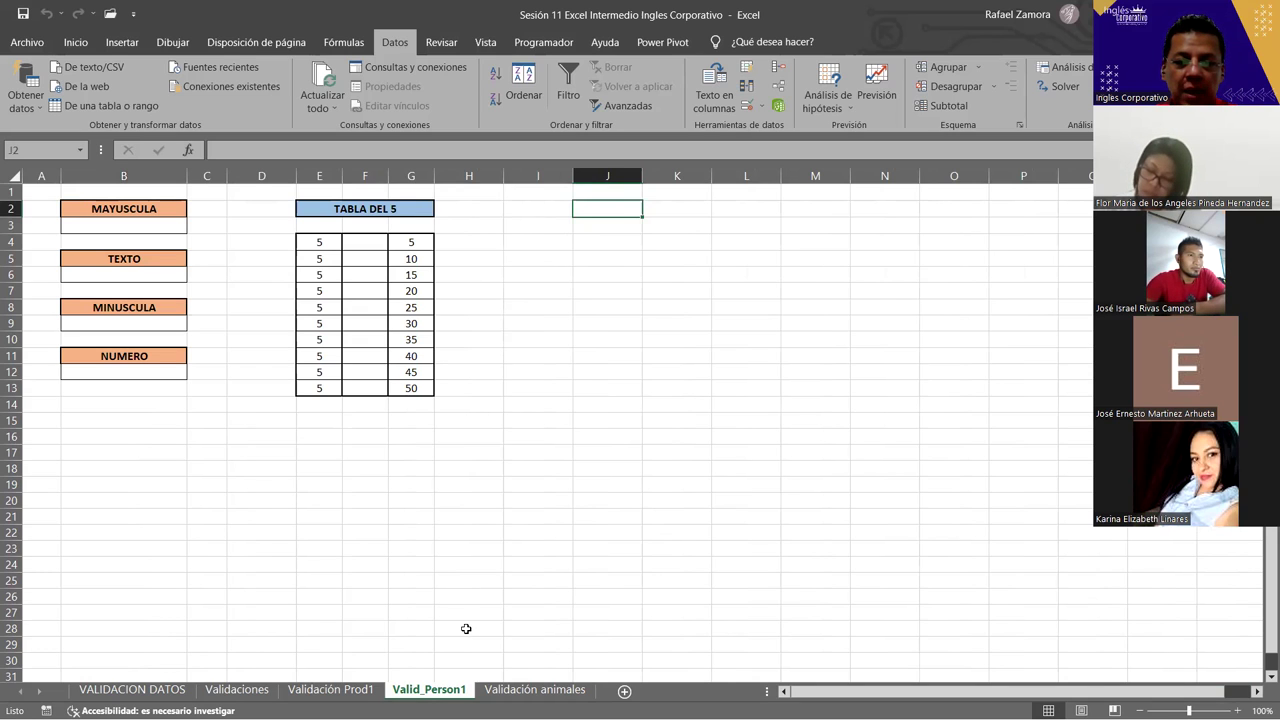
left_click(592, 226)
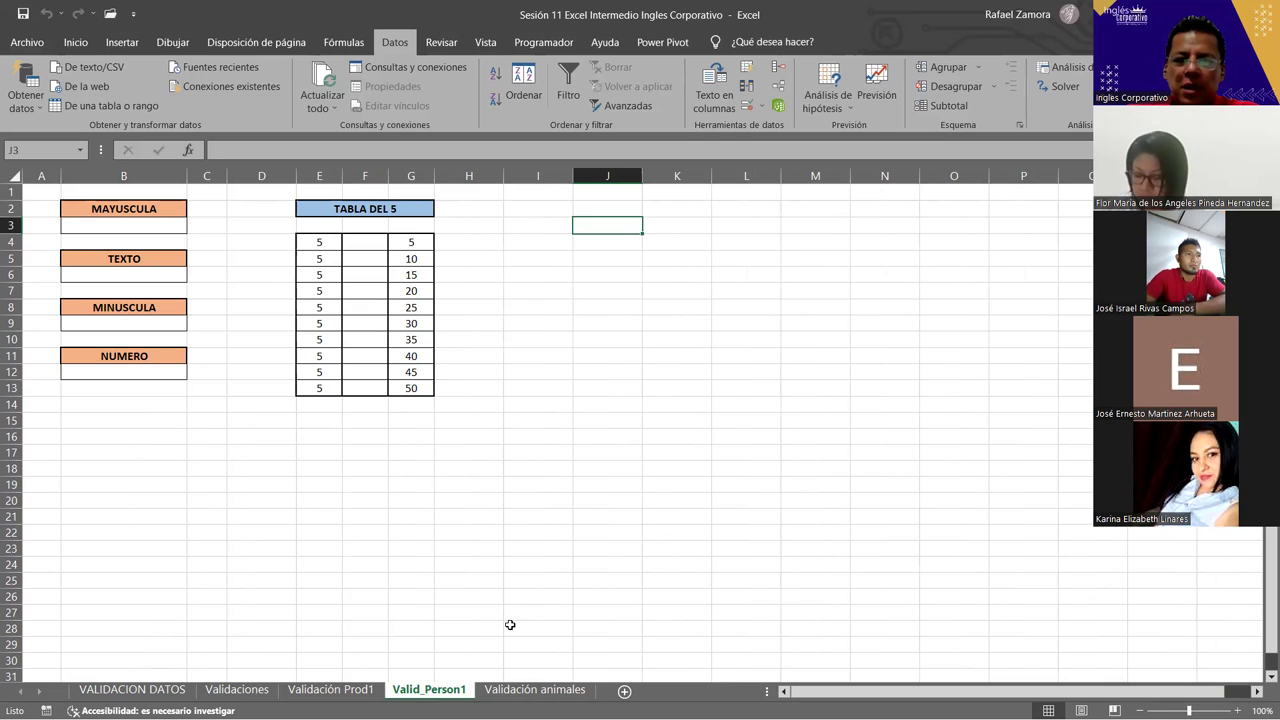
left_click(554, 483)
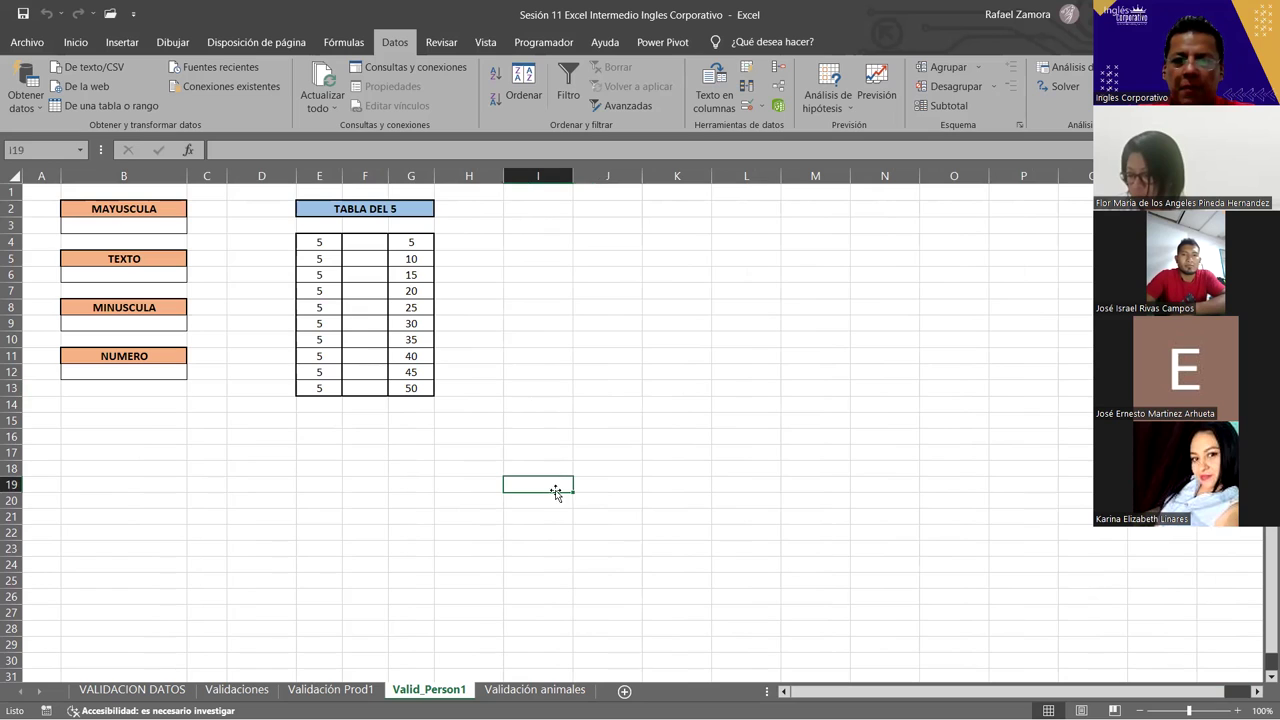
left_click(623, 353)
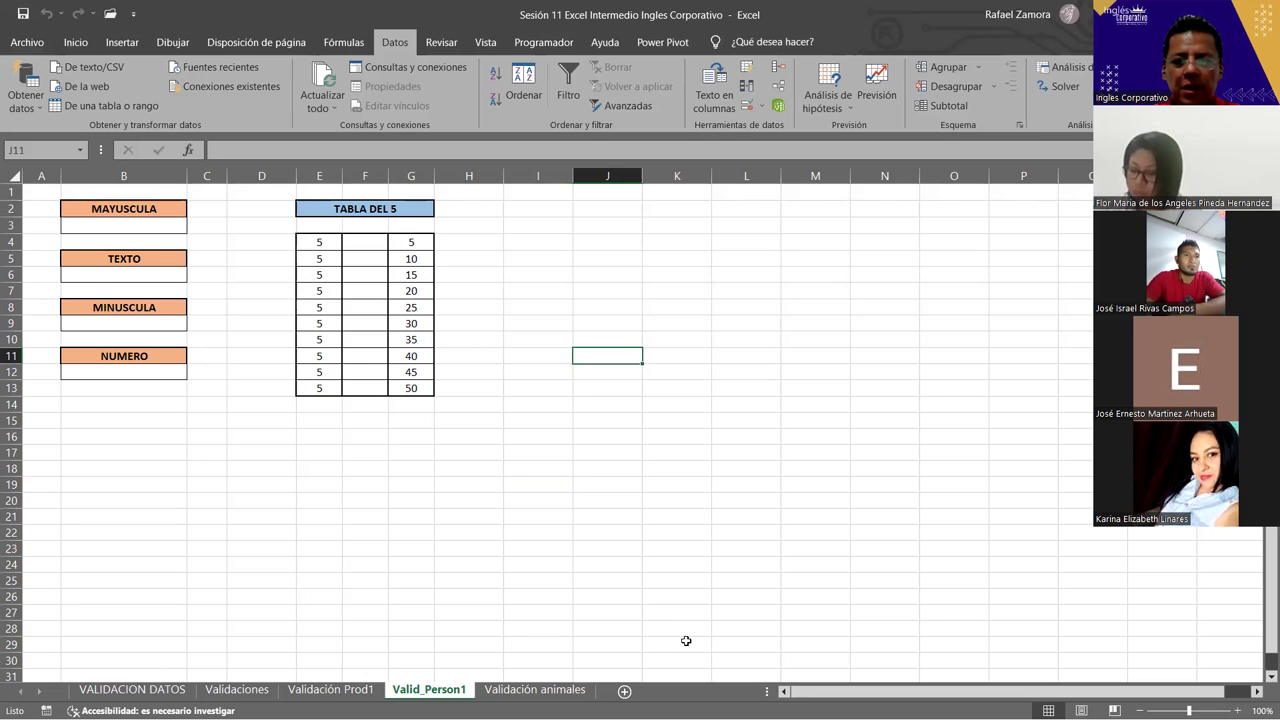
left_click(956, 528)
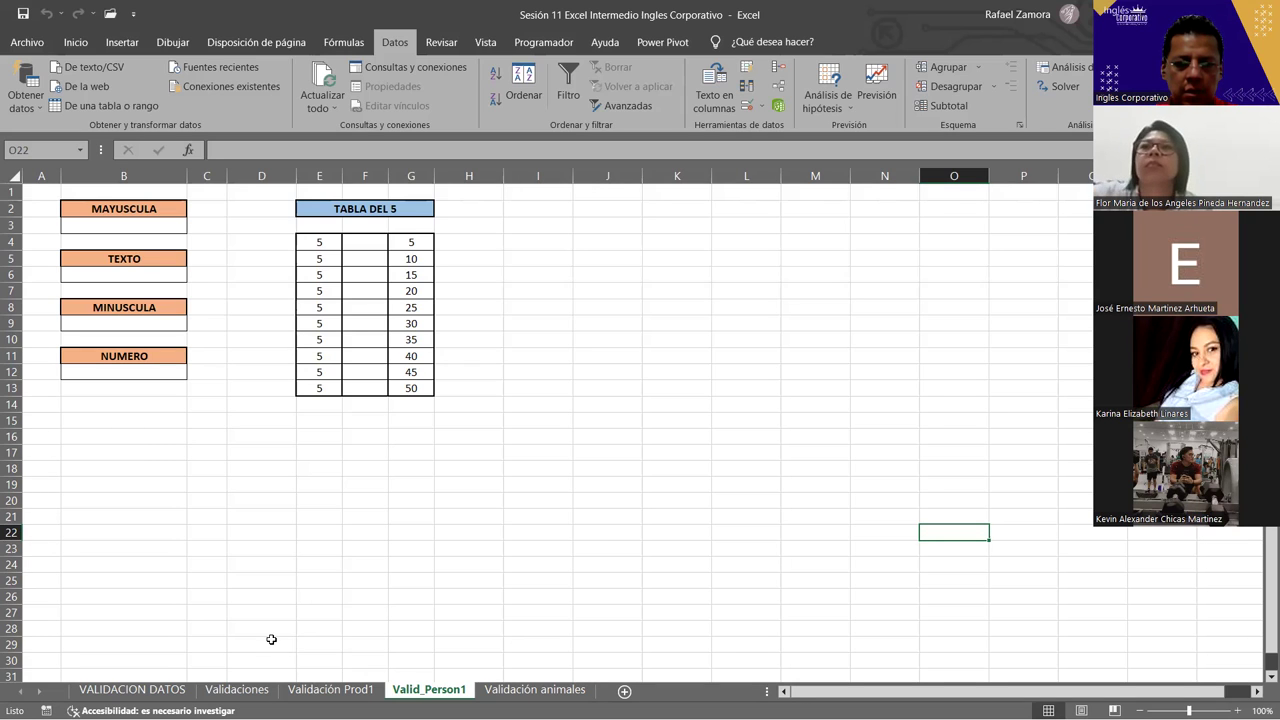
- Select D29 and zoom the Valid_Person1 sheet to 130%
left_click(271, 644)
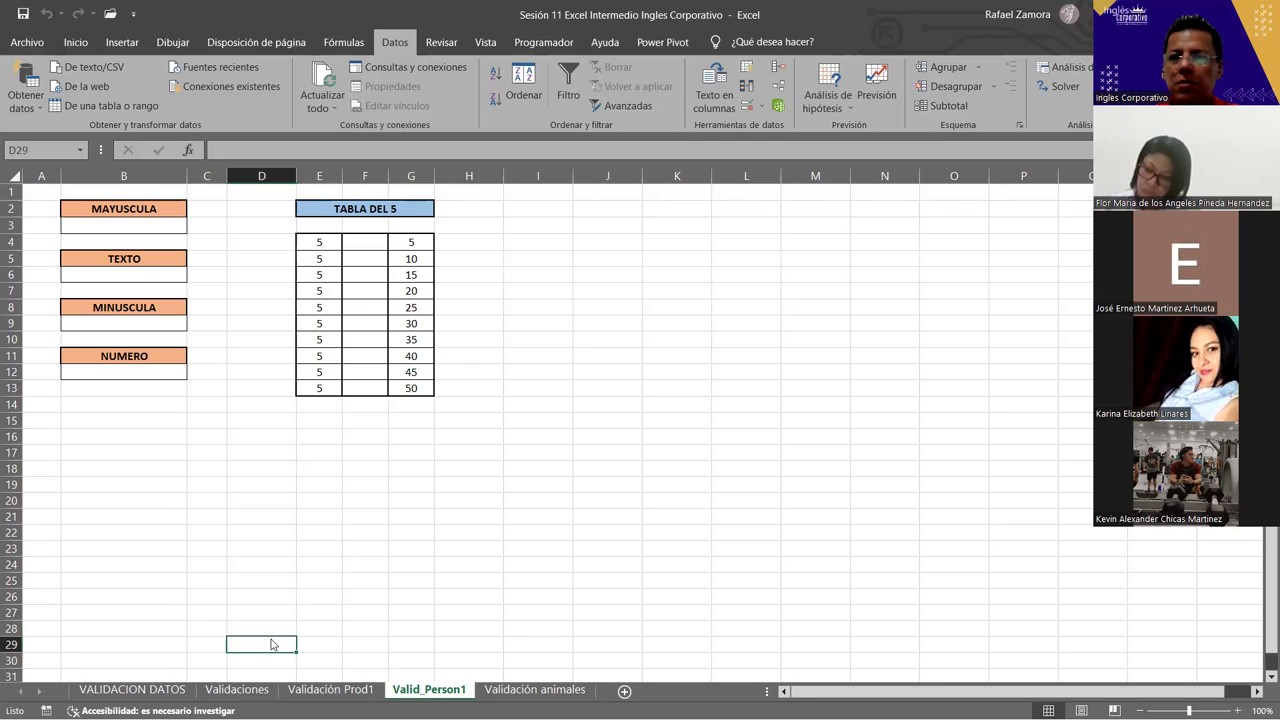
left_click(1062, 86)
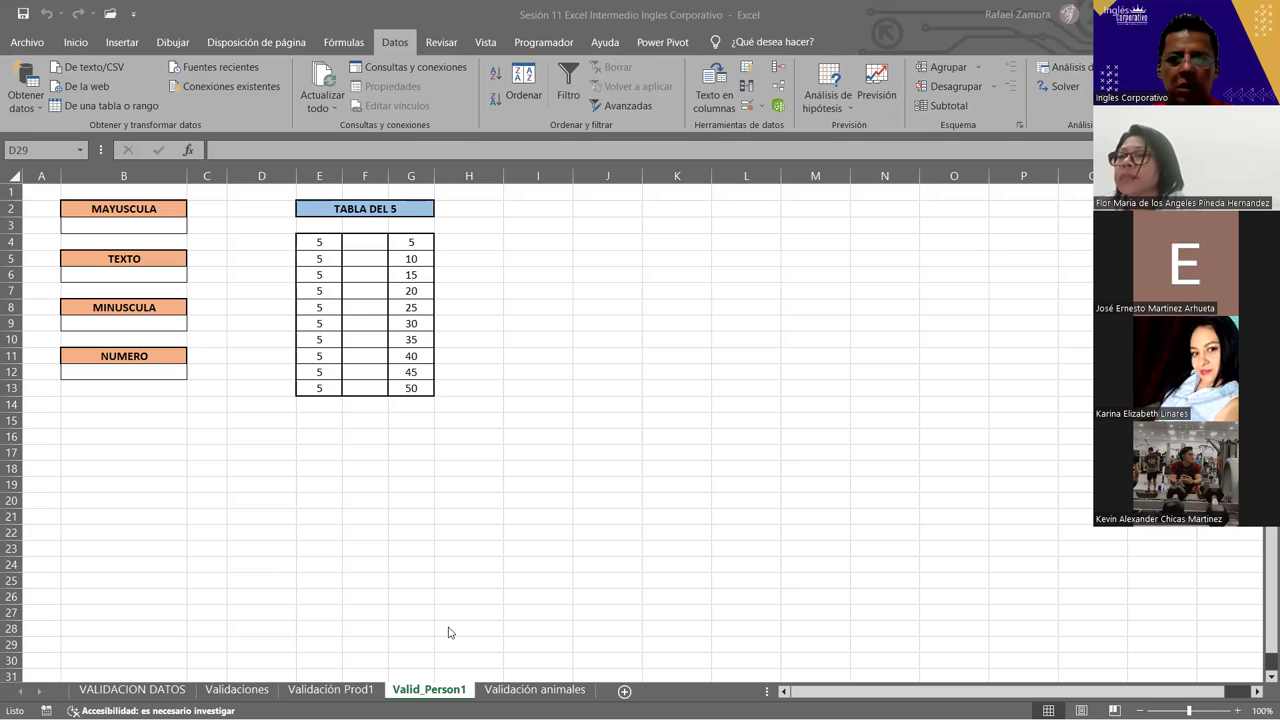
scroll(647, 543, "up", 3)
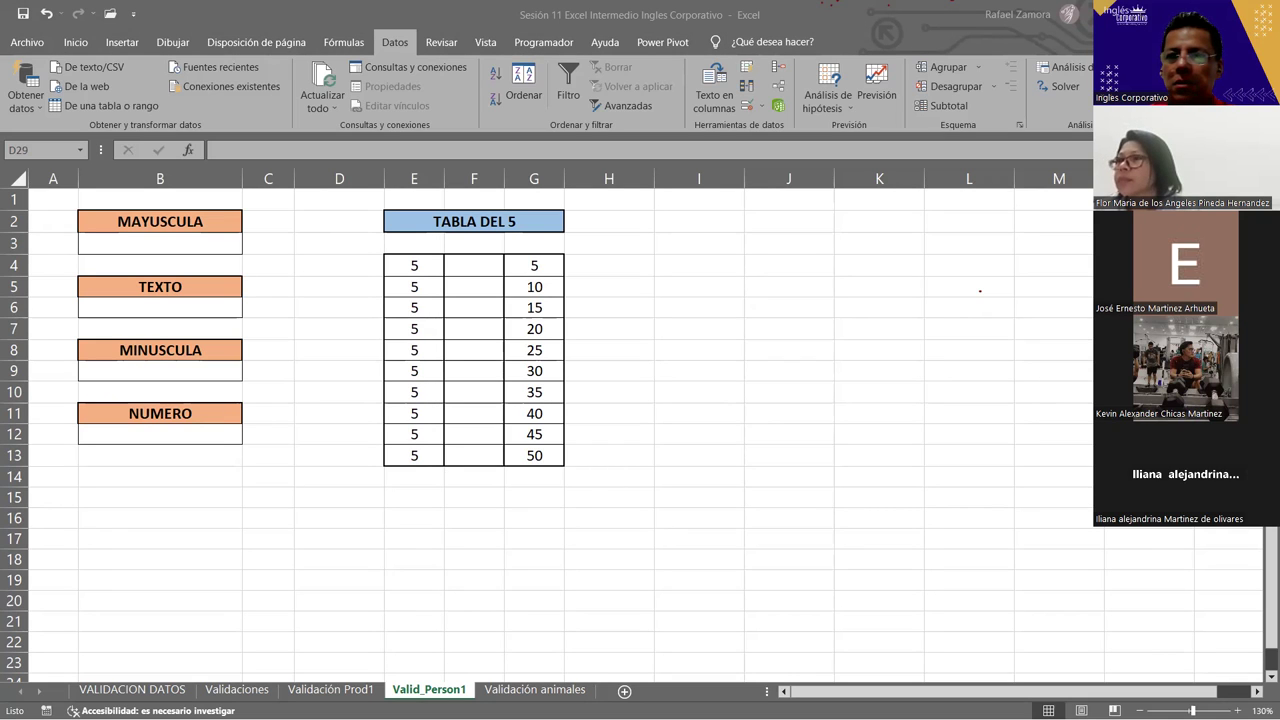
left_click(879, 329)
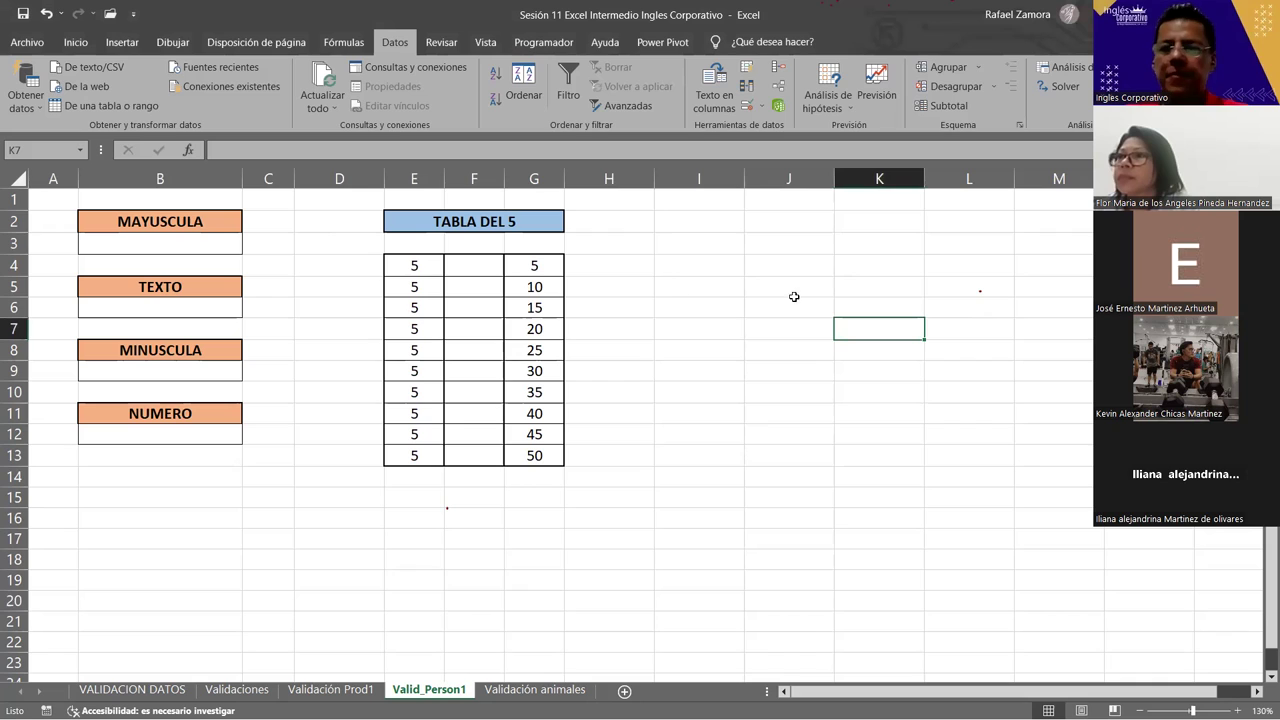
left_click(340, 328)
left_click_drag(699, 559, 699, 600)
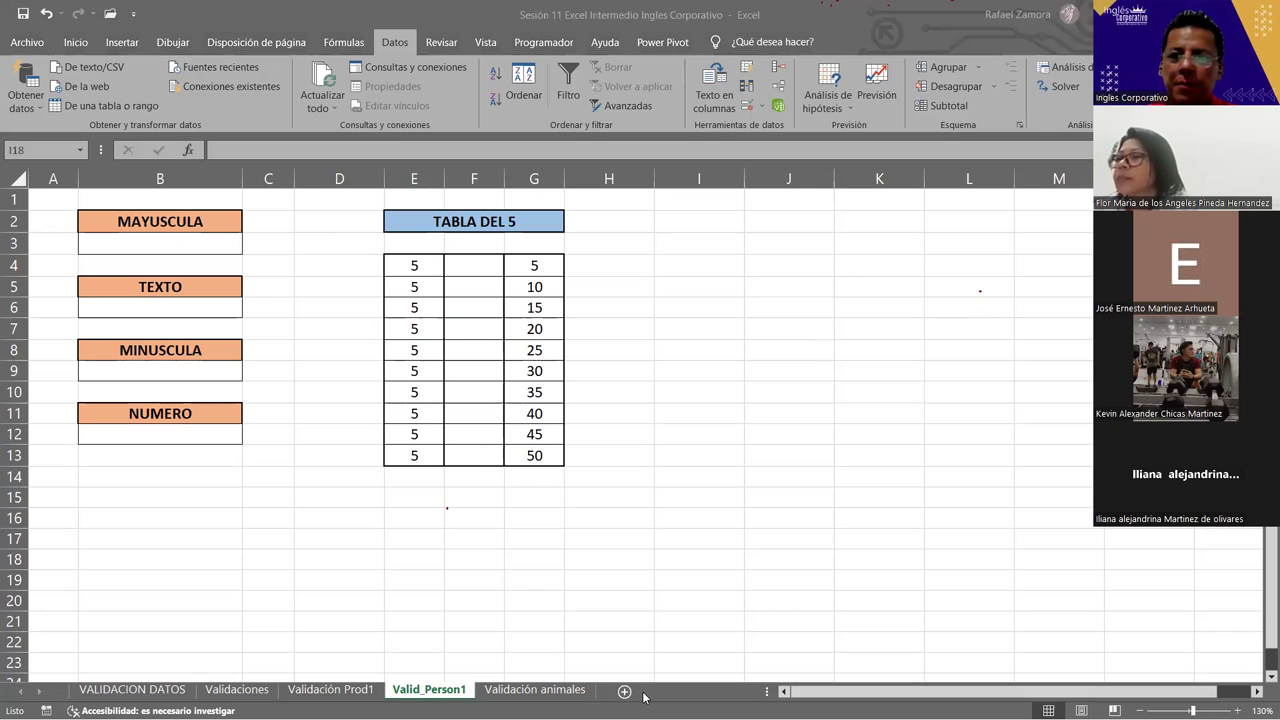
left_click(306, 238)
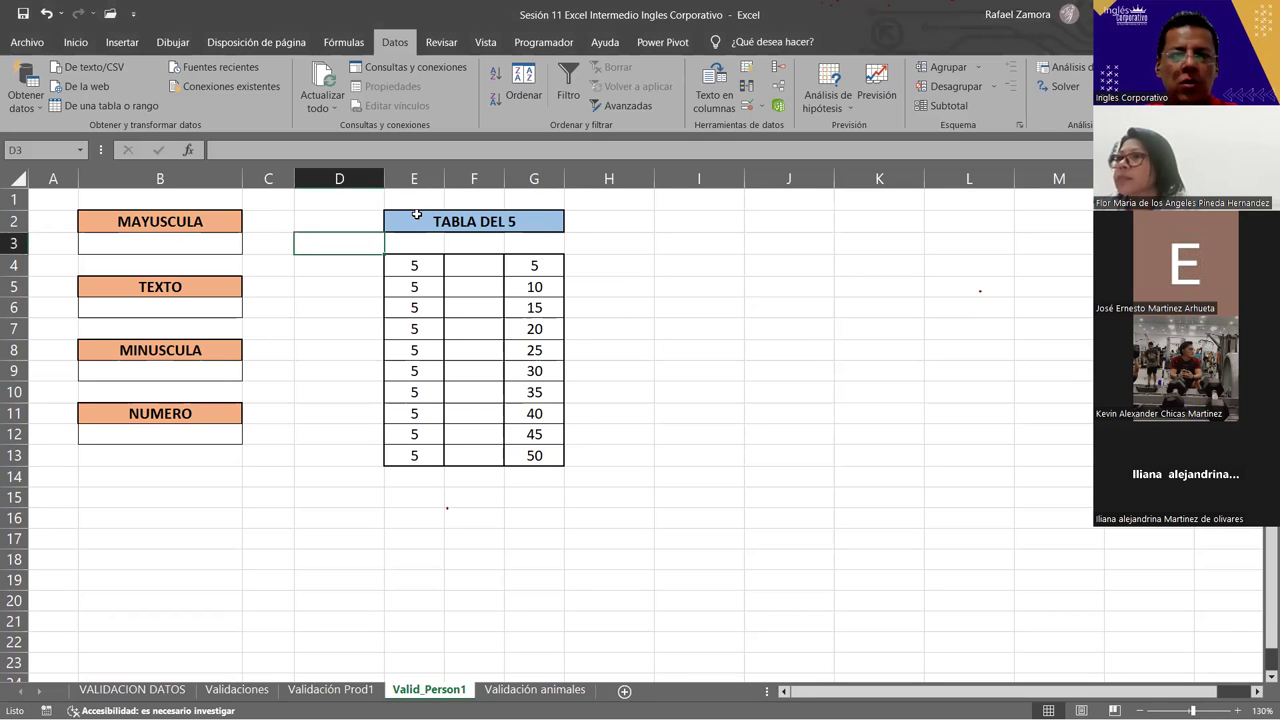
left_click(416, 214)
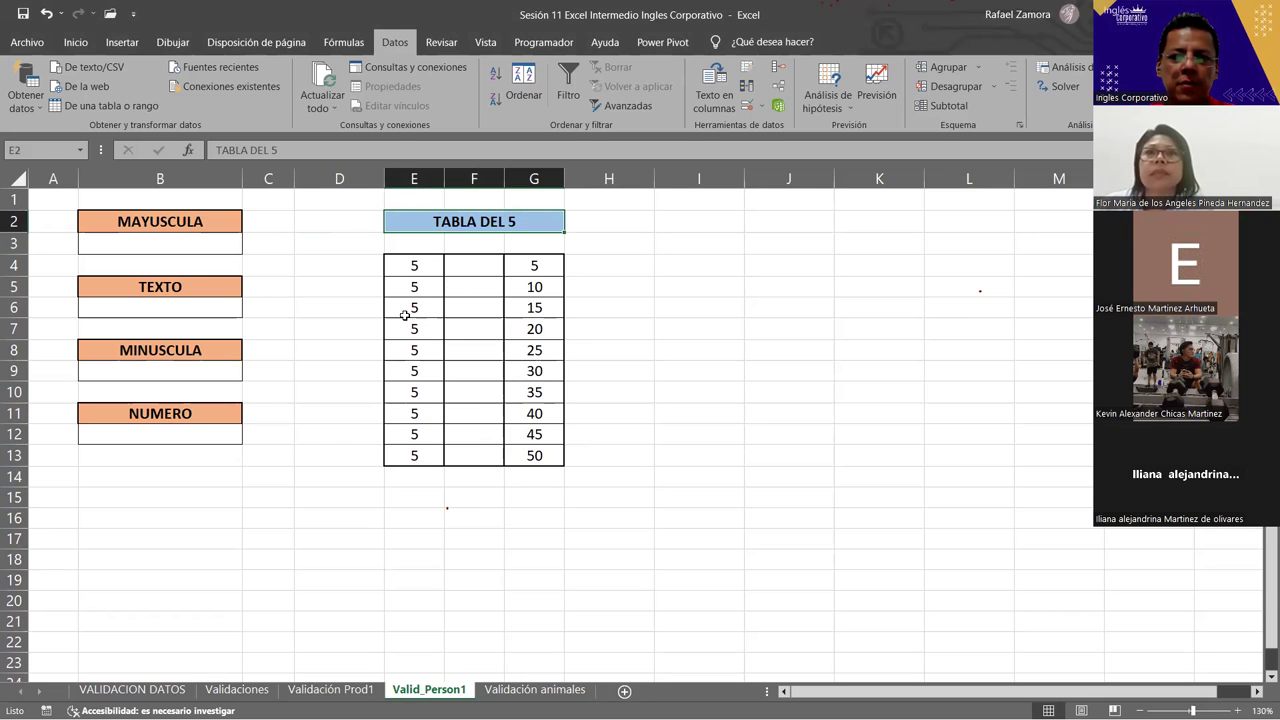
left_click(216, 282)
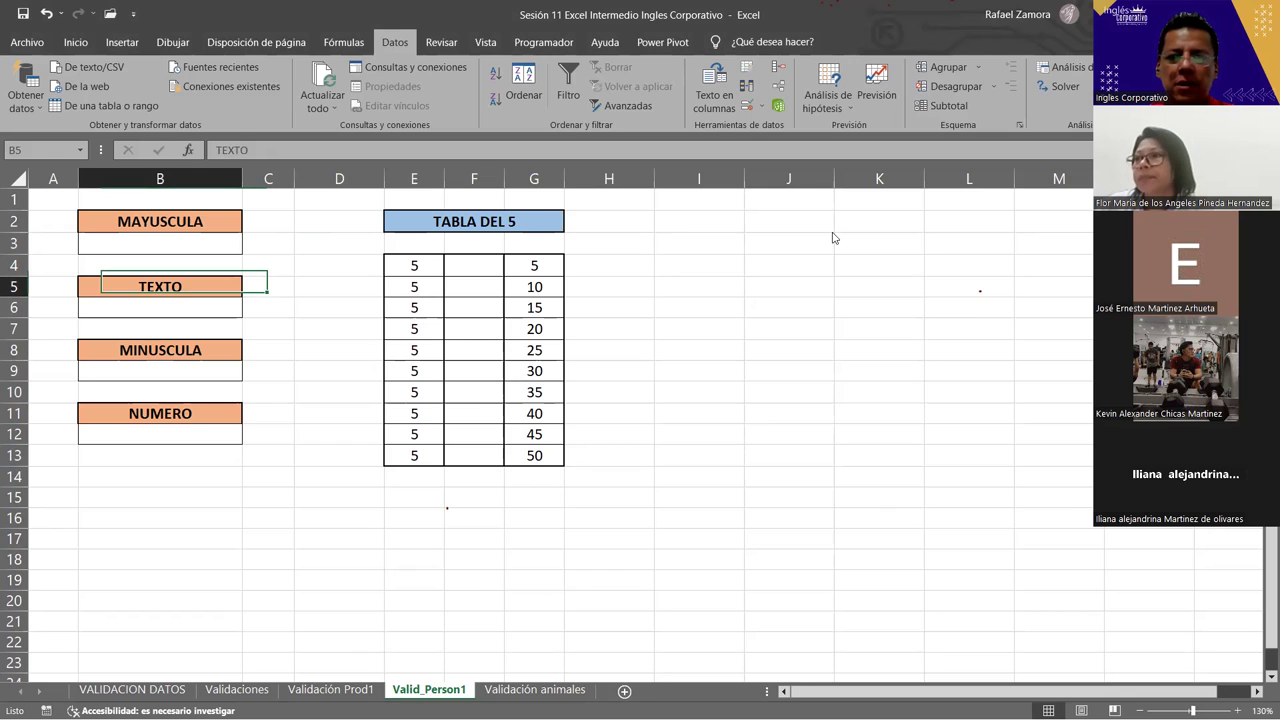
left_click(428, 370)
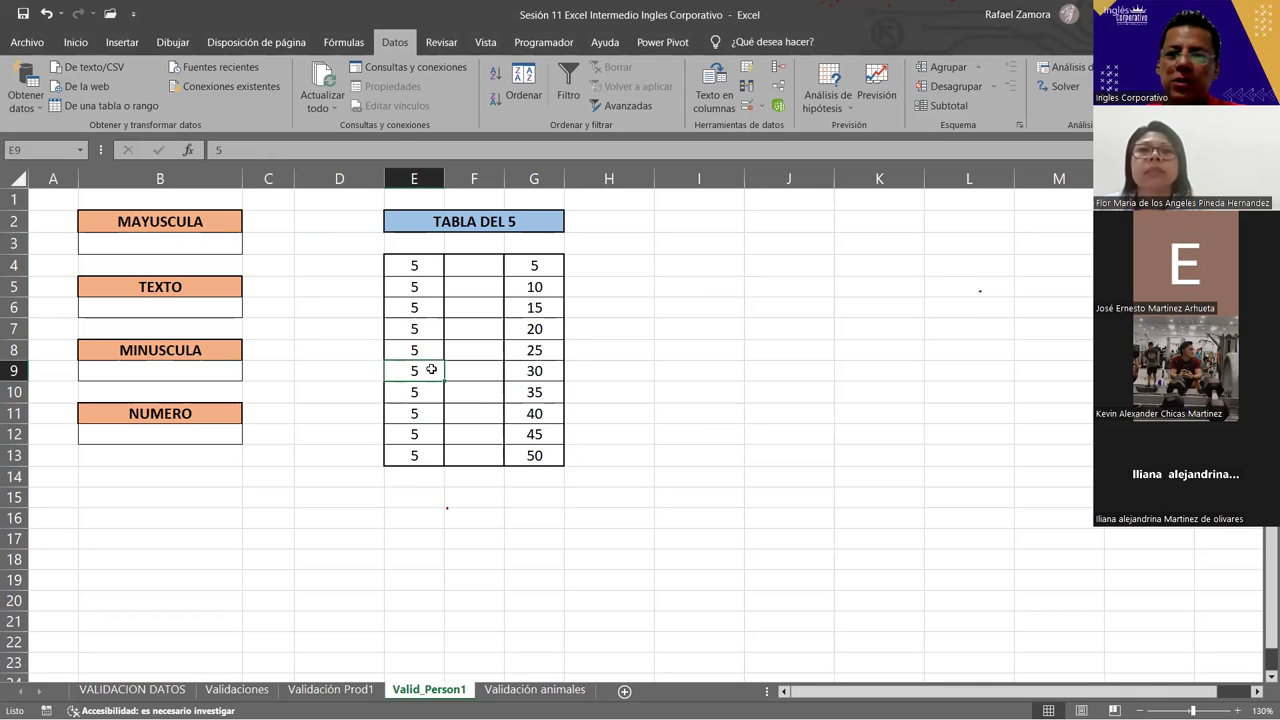
right_click(431, 369)
key("Escape")
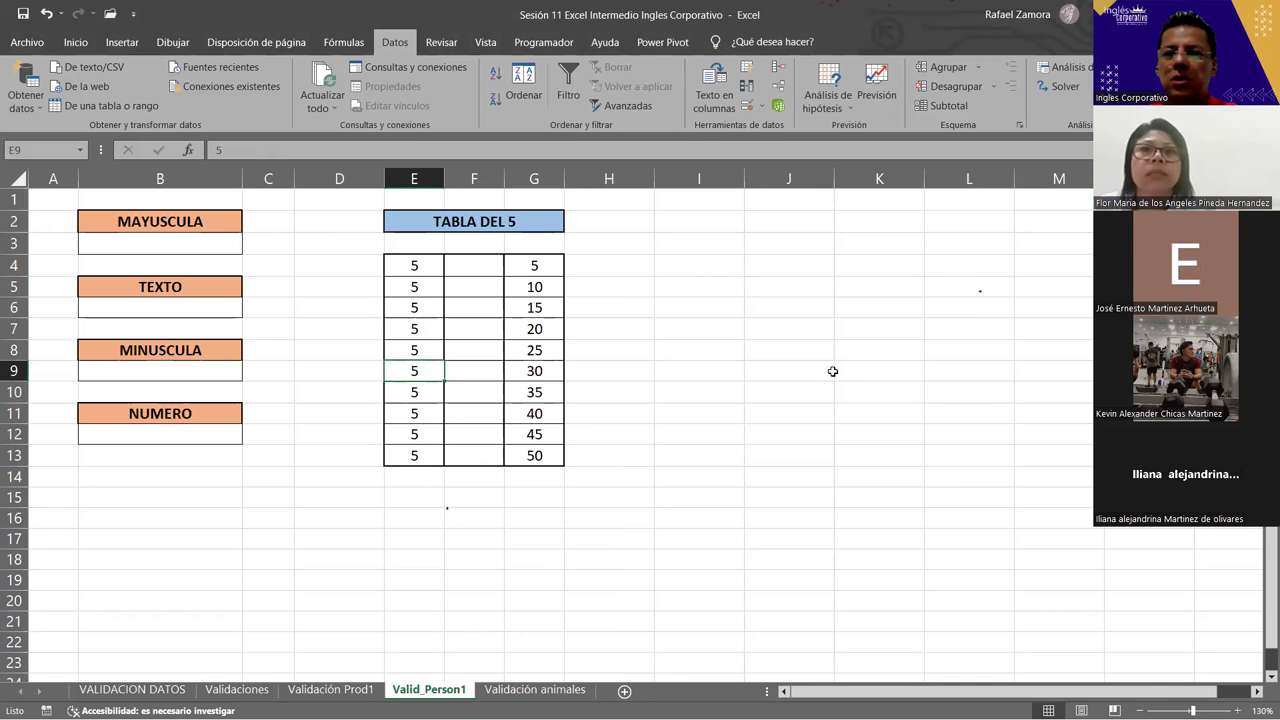
left_click(832, 371)
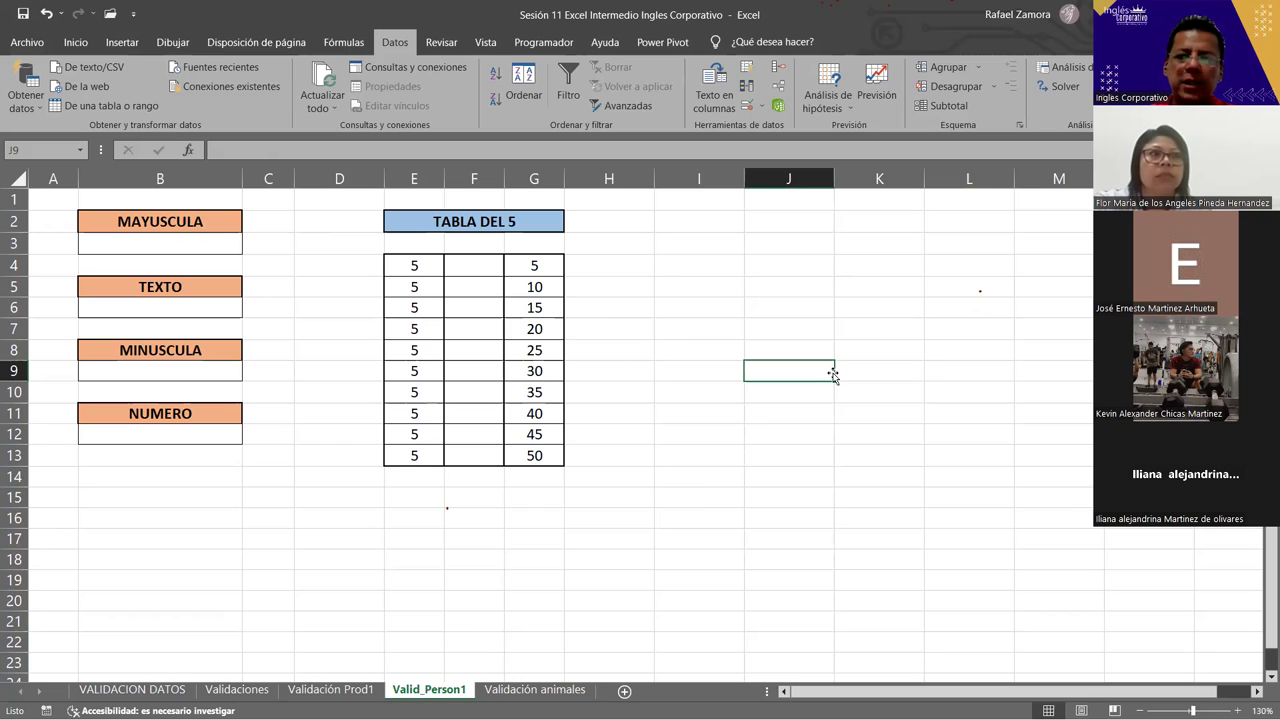
left_click(320, 291)
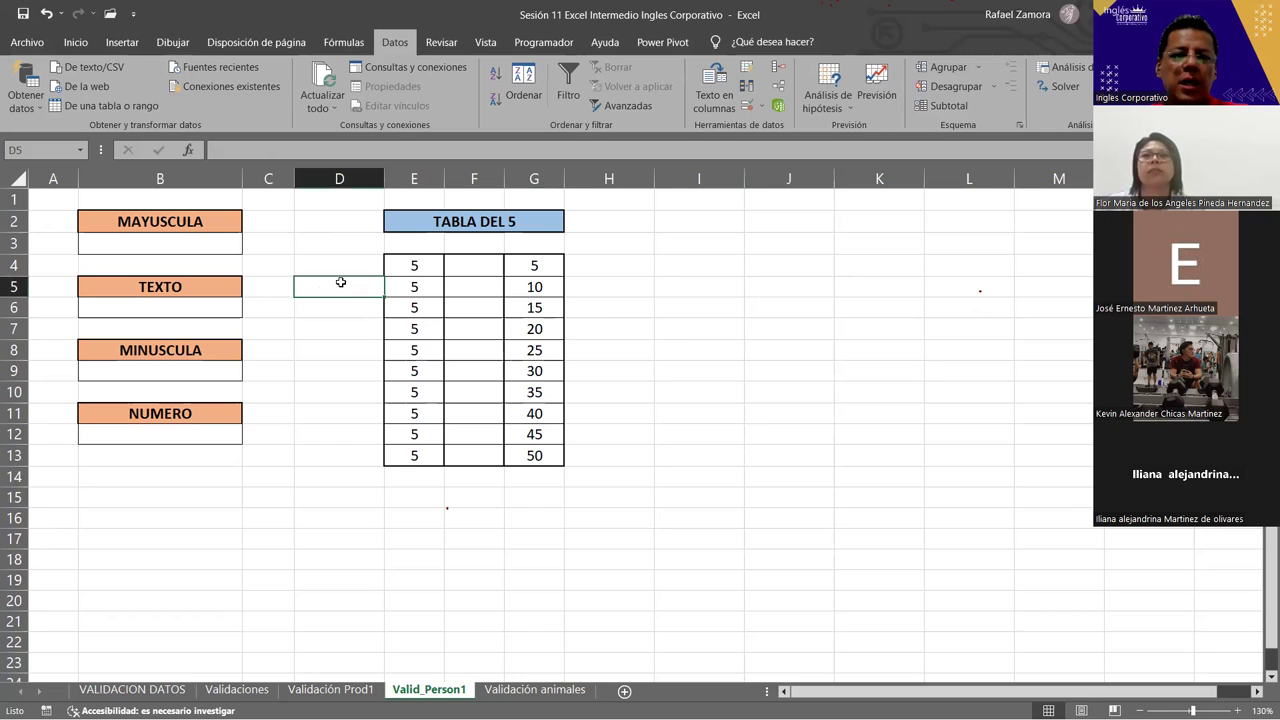
left_click(711, 249)
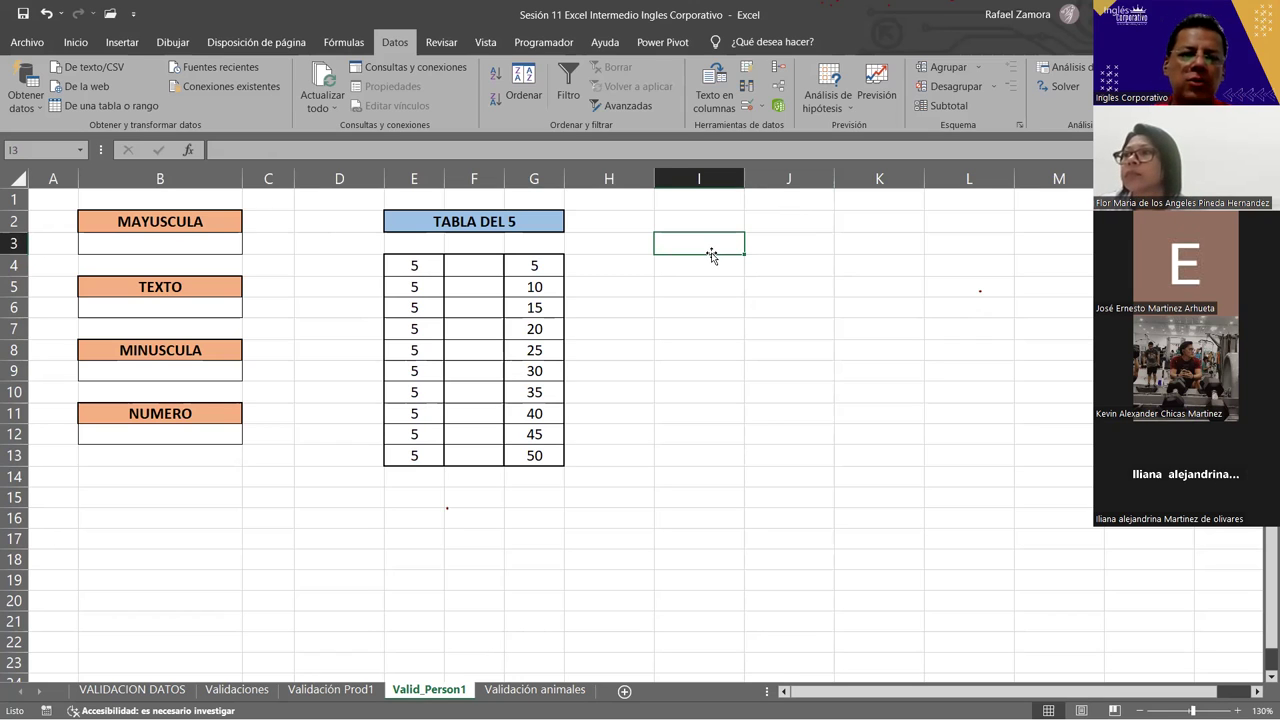
- Begin the formula =IGUAL( in cell I3, accepting IGUAL from the autocomplete list
double_click(711, 255)
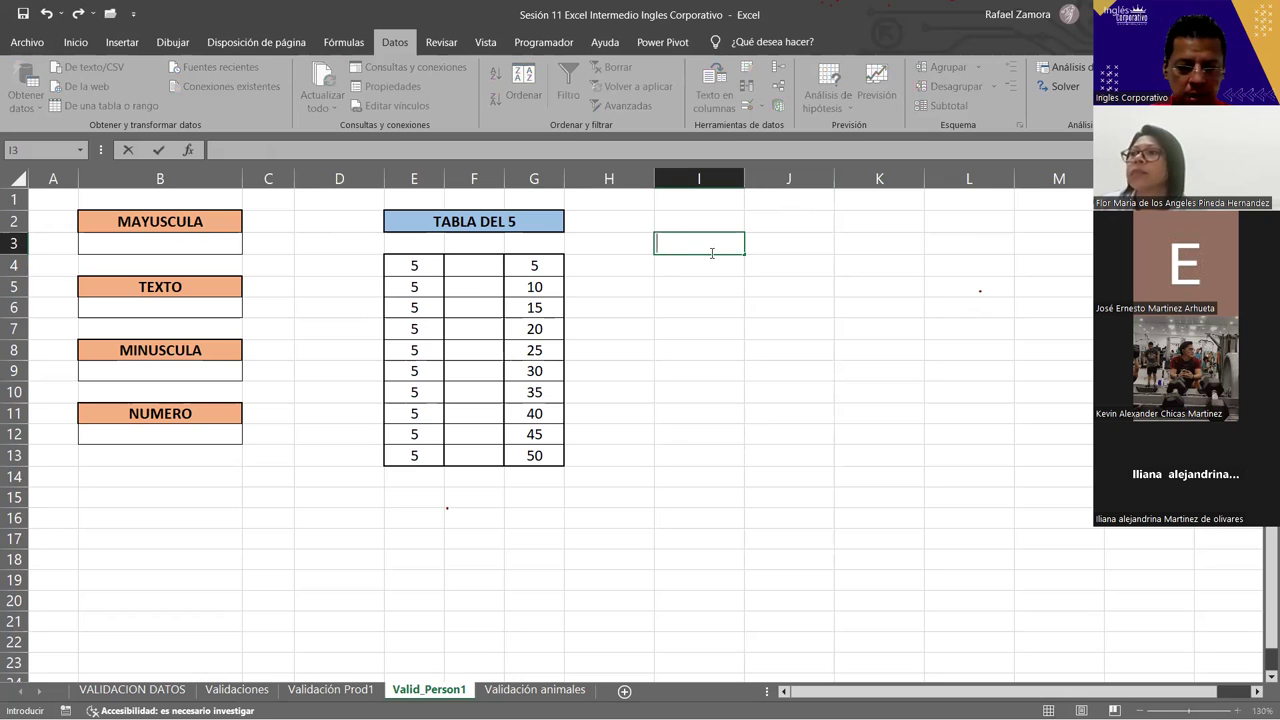
type("=")
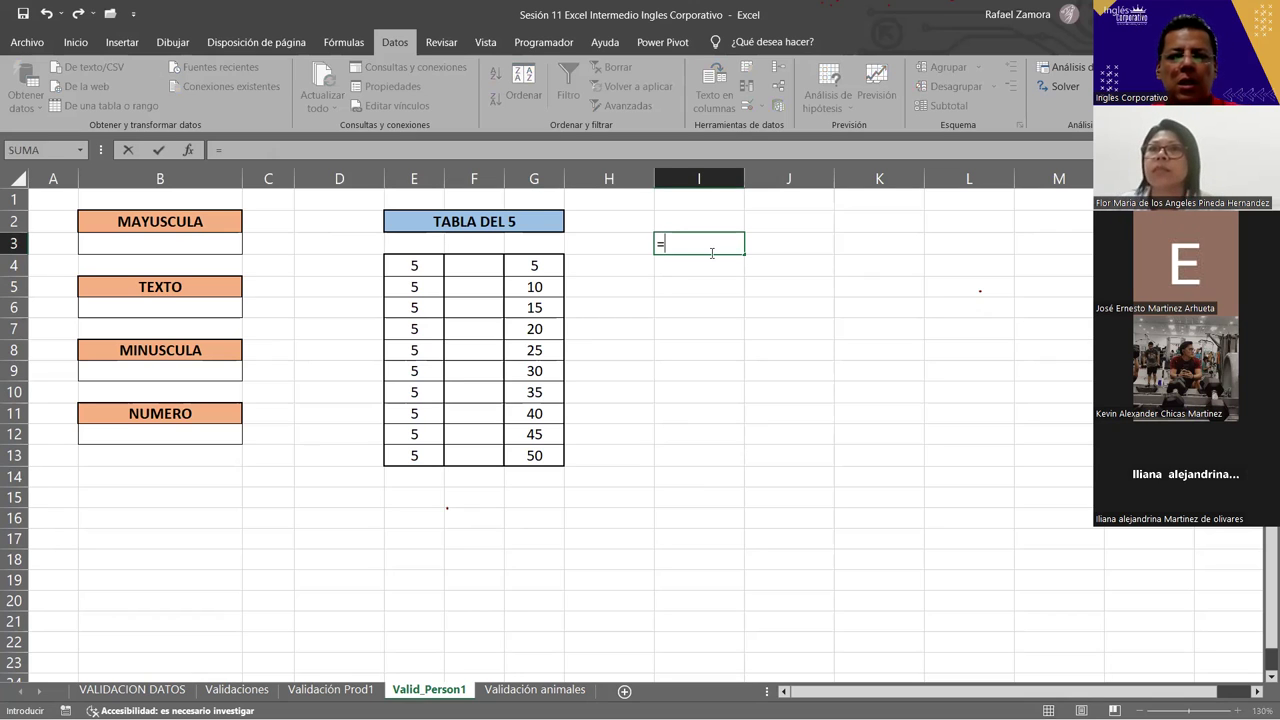
left_click(189, 253)
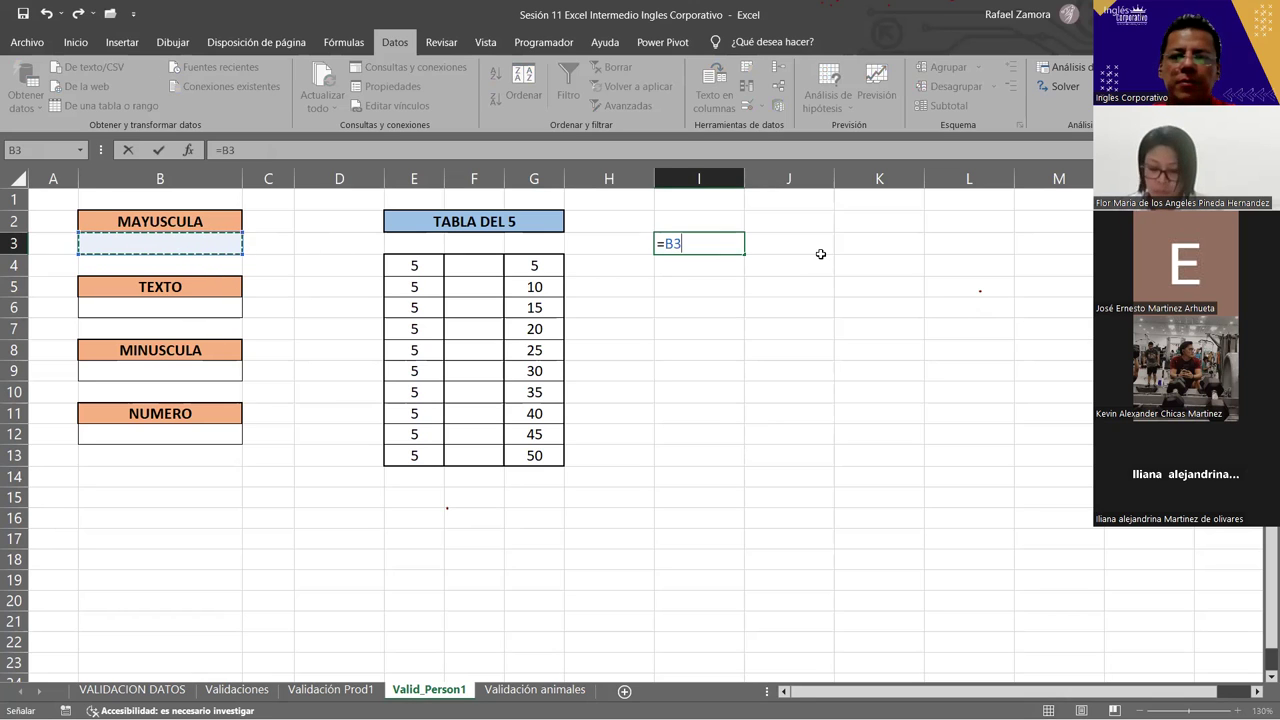
key("BackSpace")
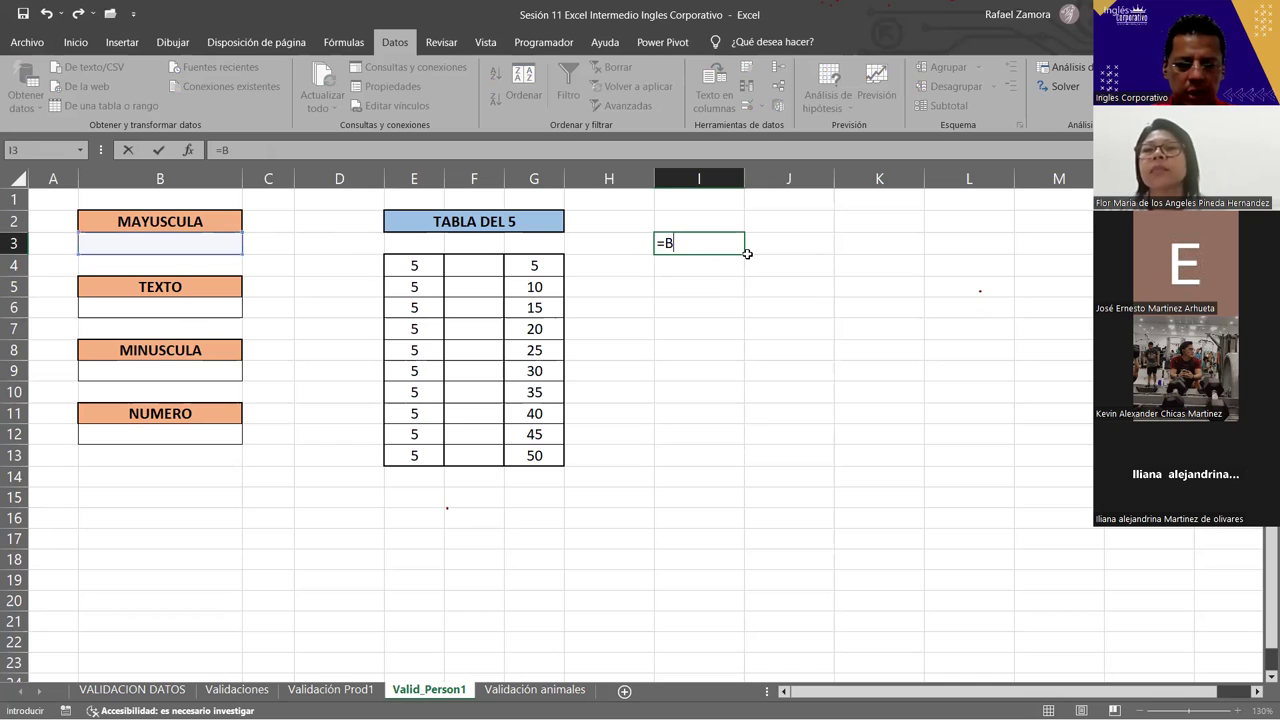
key("BackSpace")
type("igu")
key("Tab")
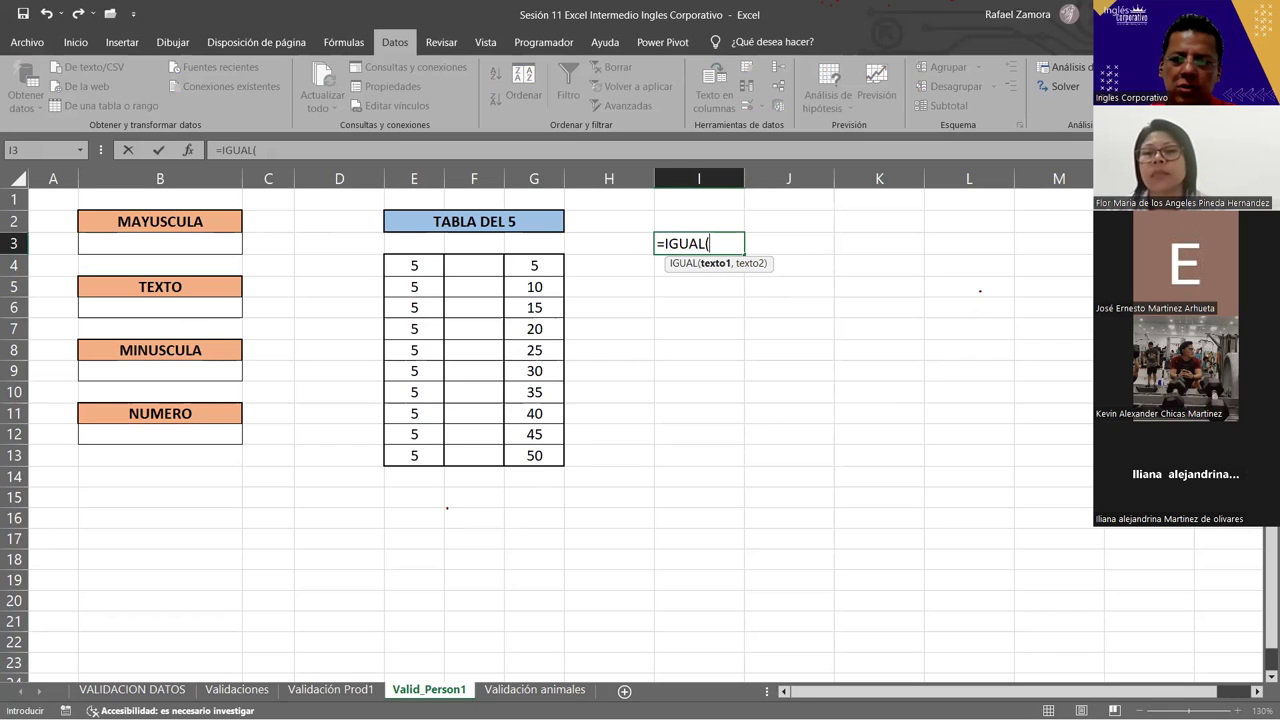
- Complete I3 as =IGUAL(B3,MAYUSC(B3)) and commit it
left_click(733, 250)
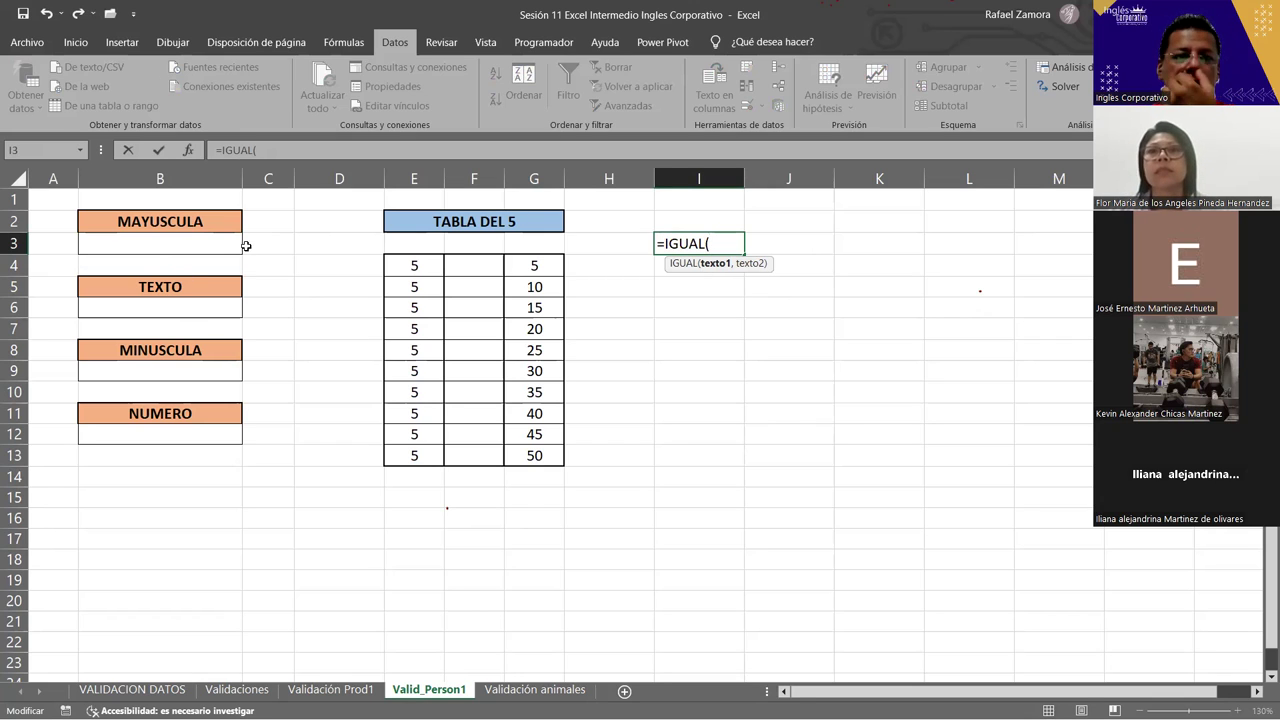
left_click(211, 253)
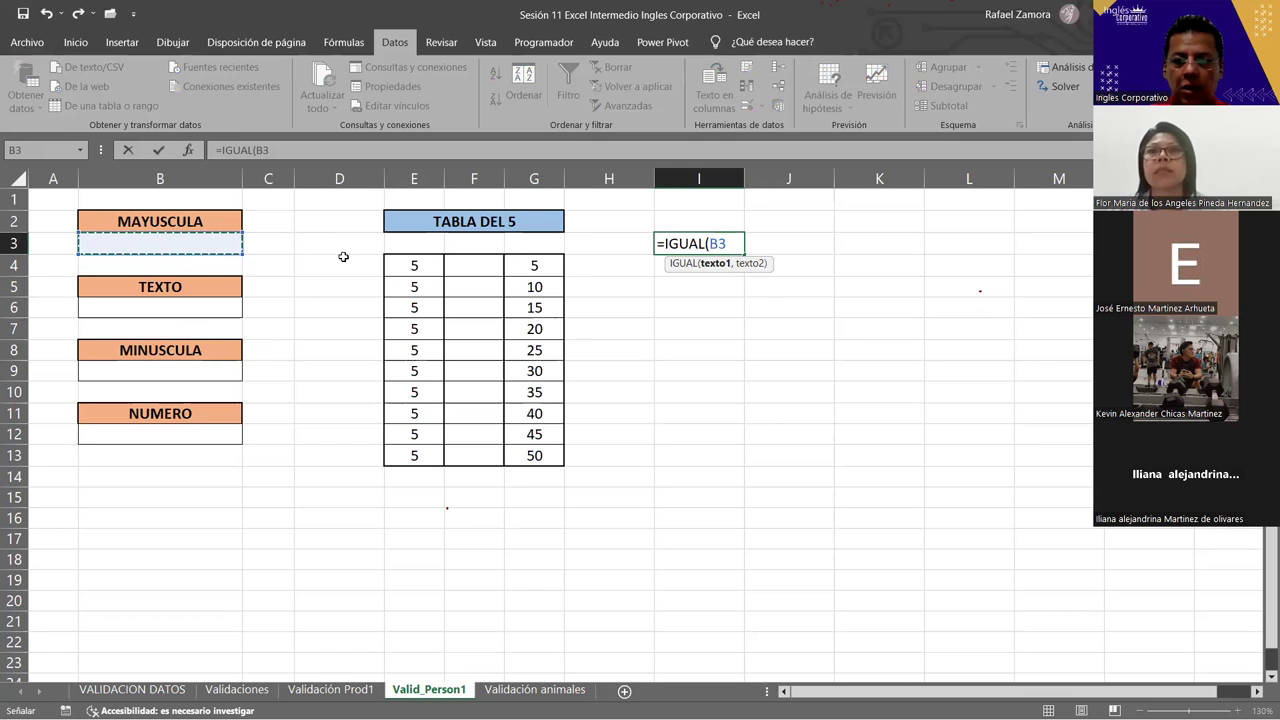
type(",")
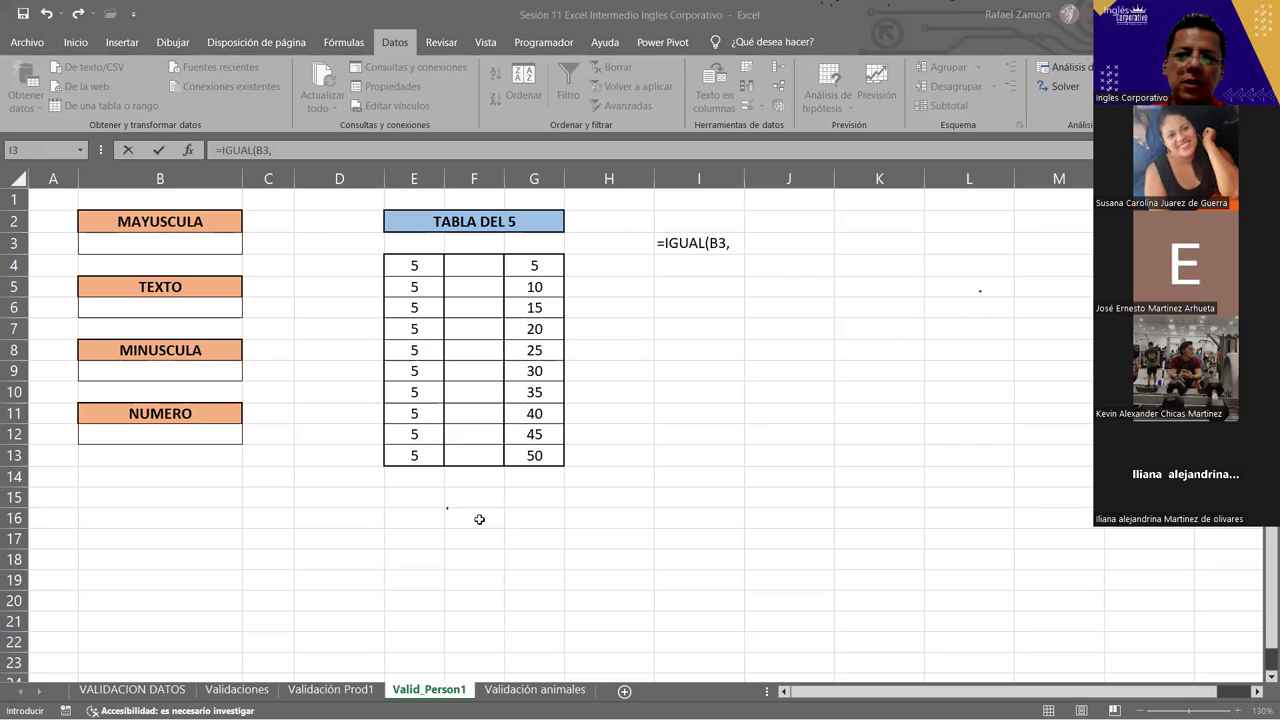
left_click(736, 244)
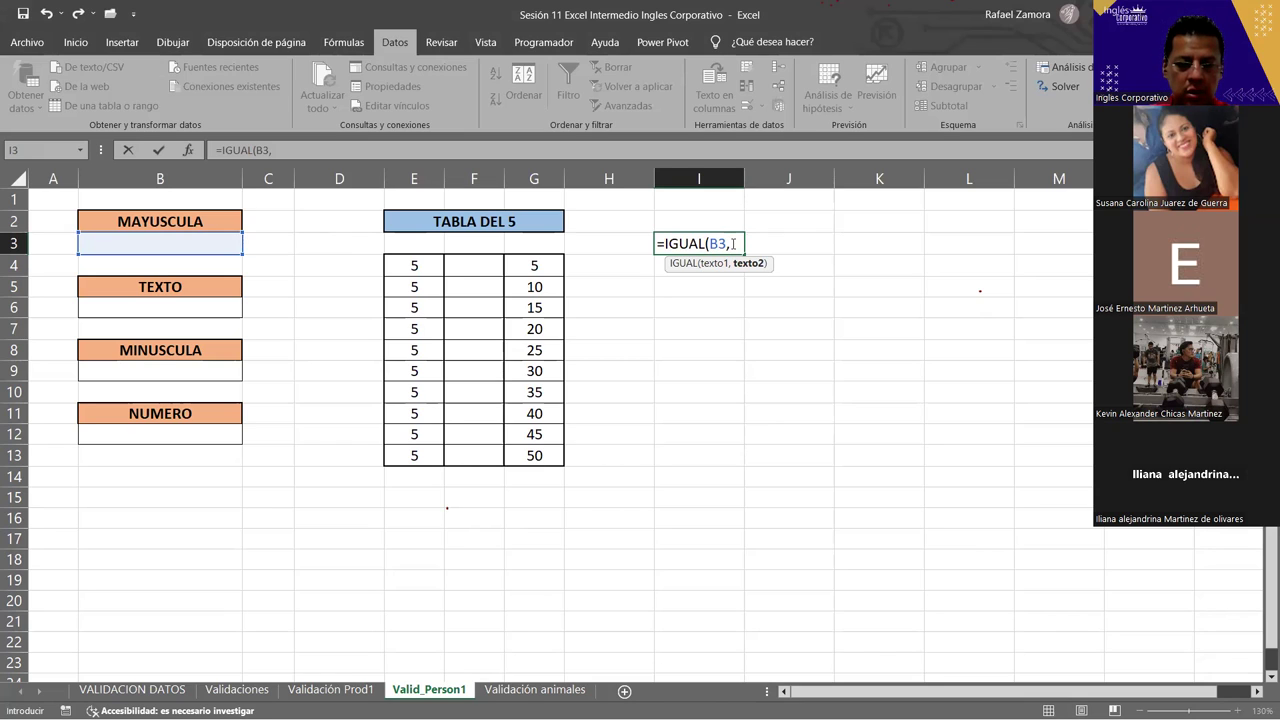
type("MAYUSC(")
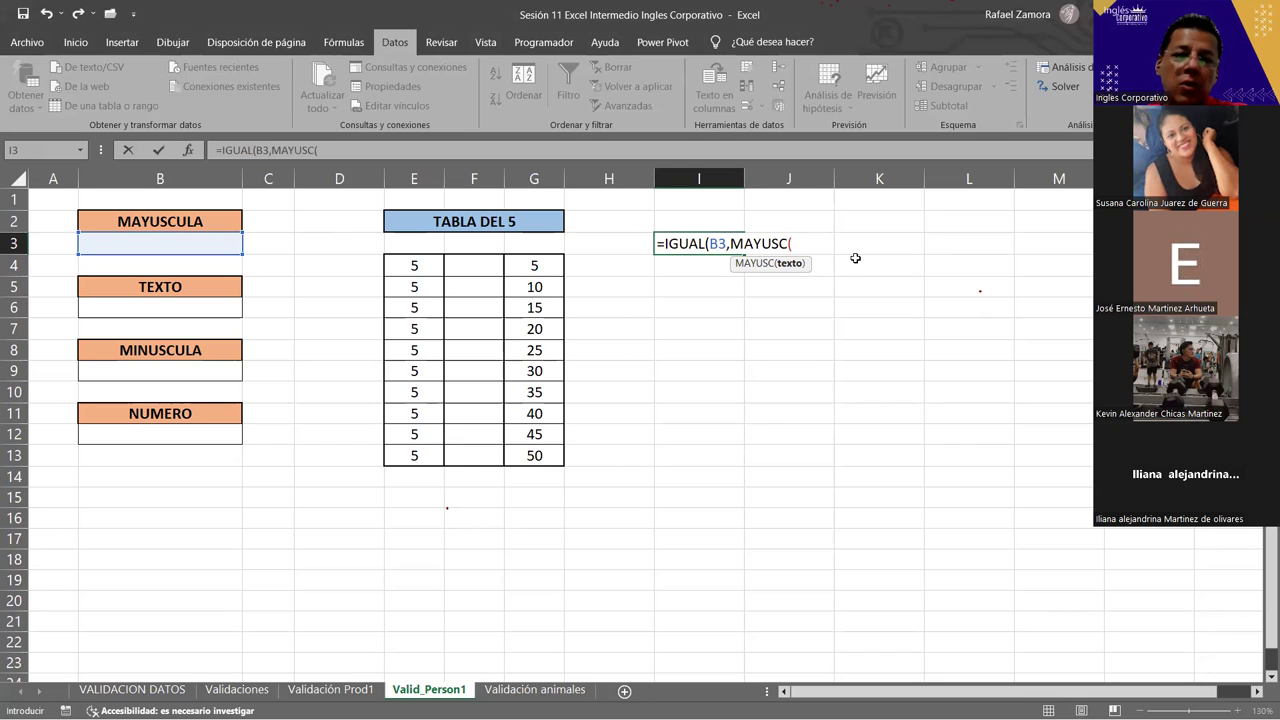
left_click(810, 247)
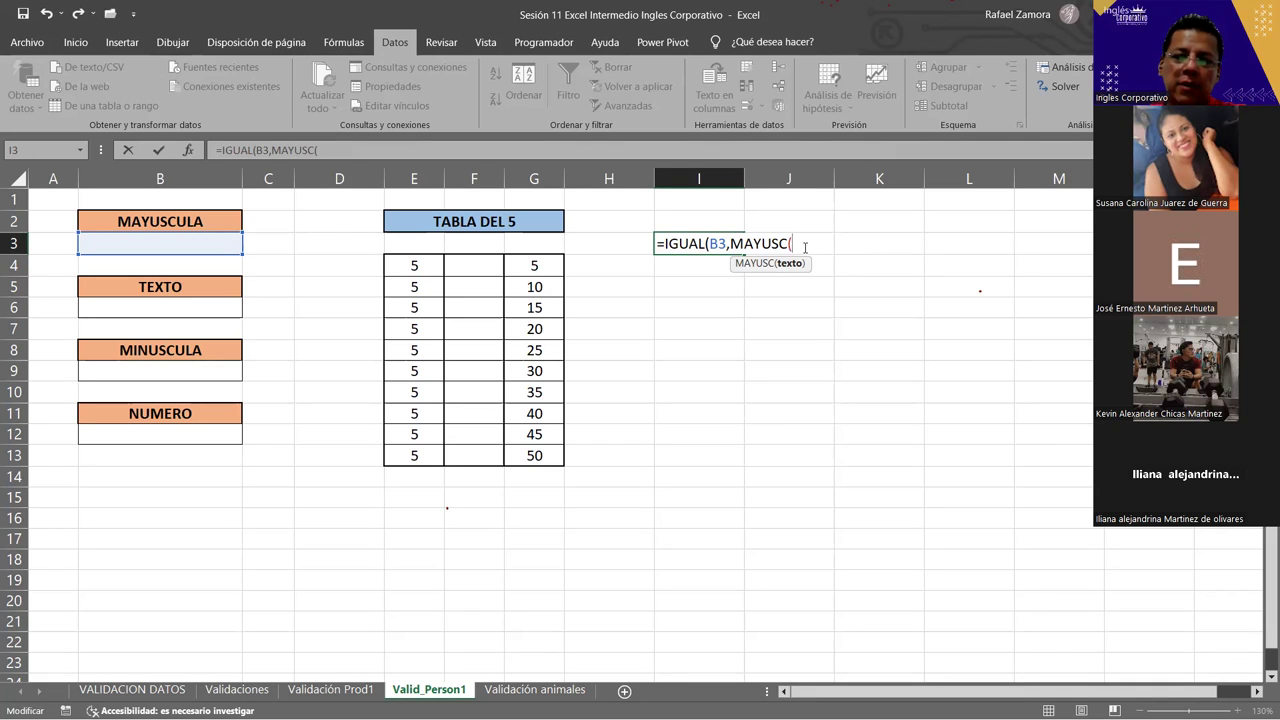
left_click(162, 238)
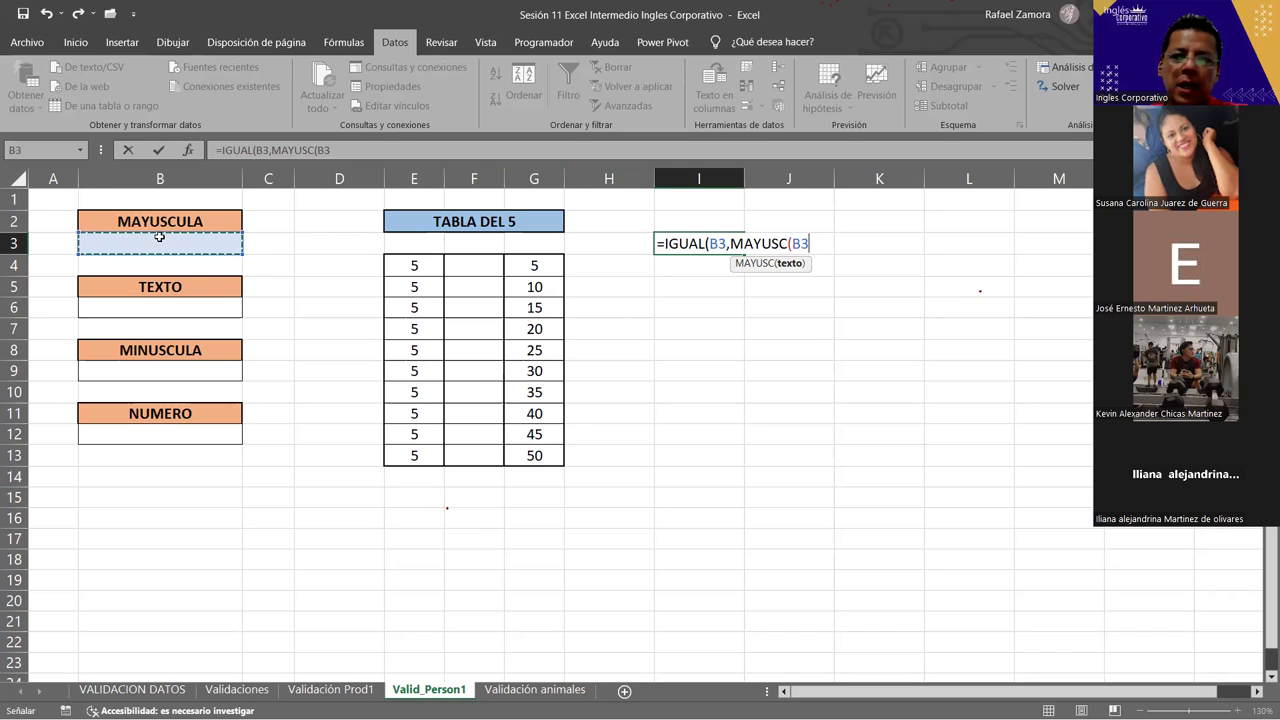
type(")")
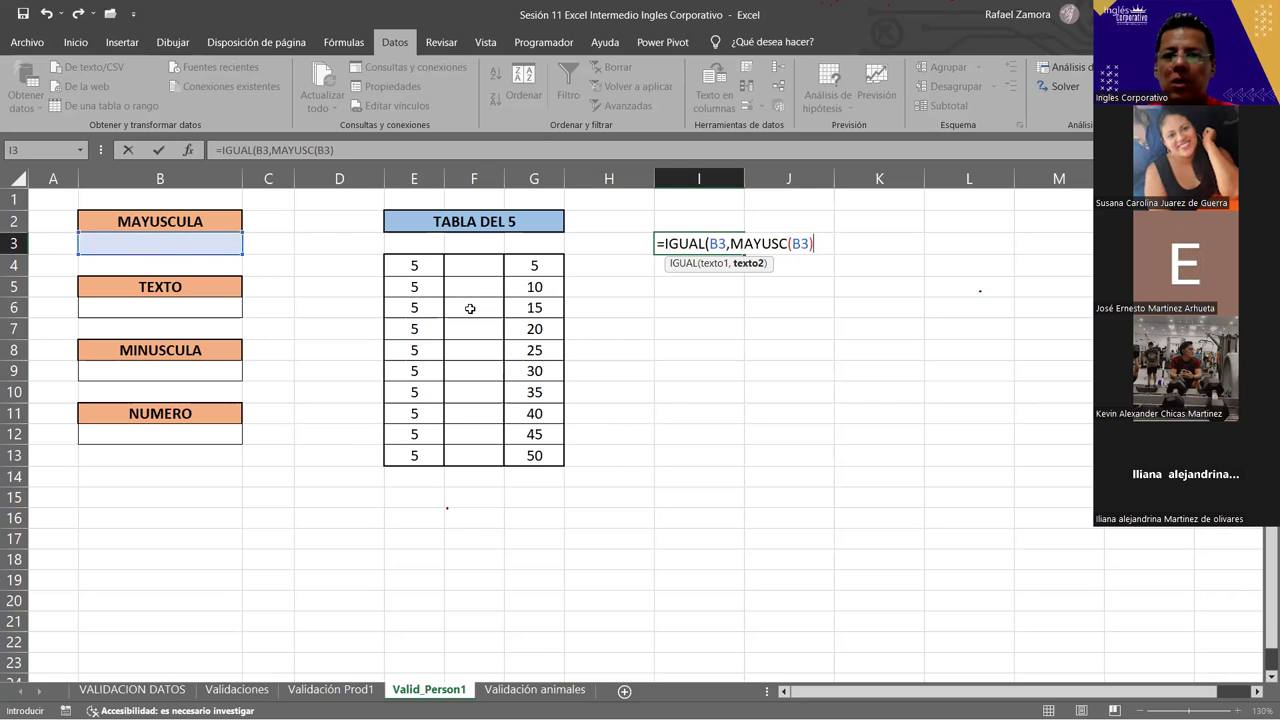
left_click(725, 244)
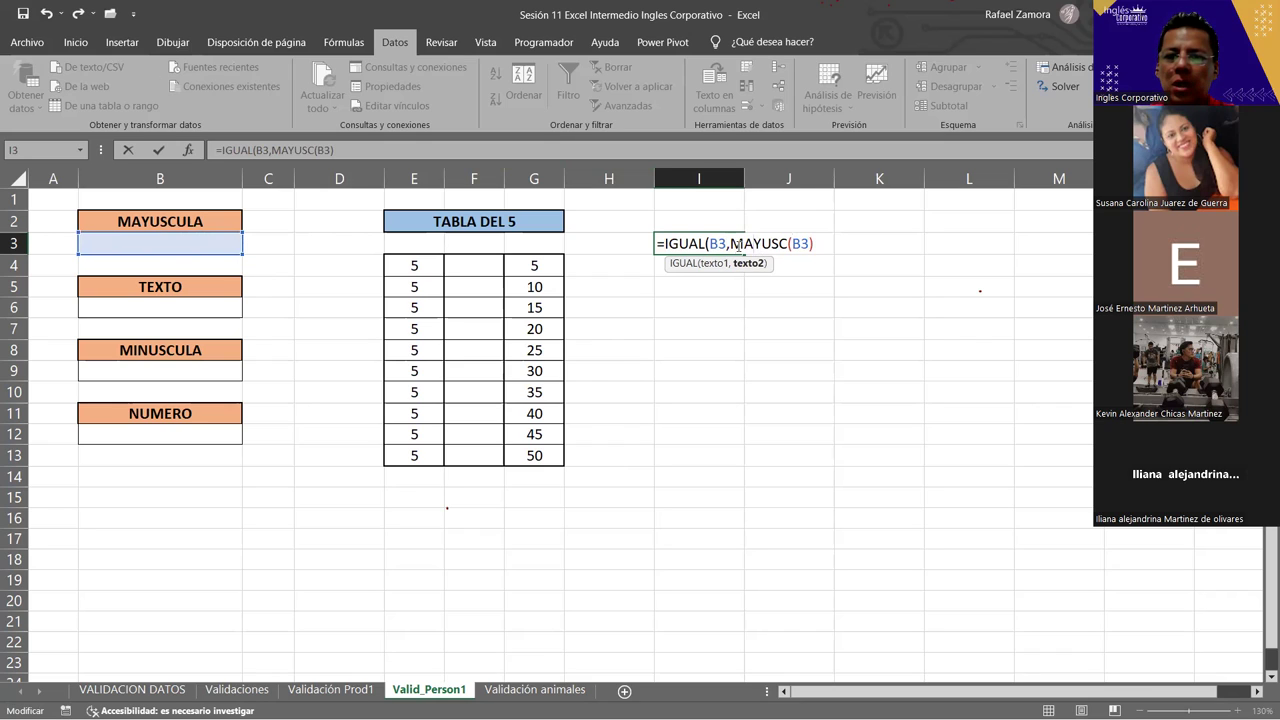
left_click_drag(729, 243, 875, 242)
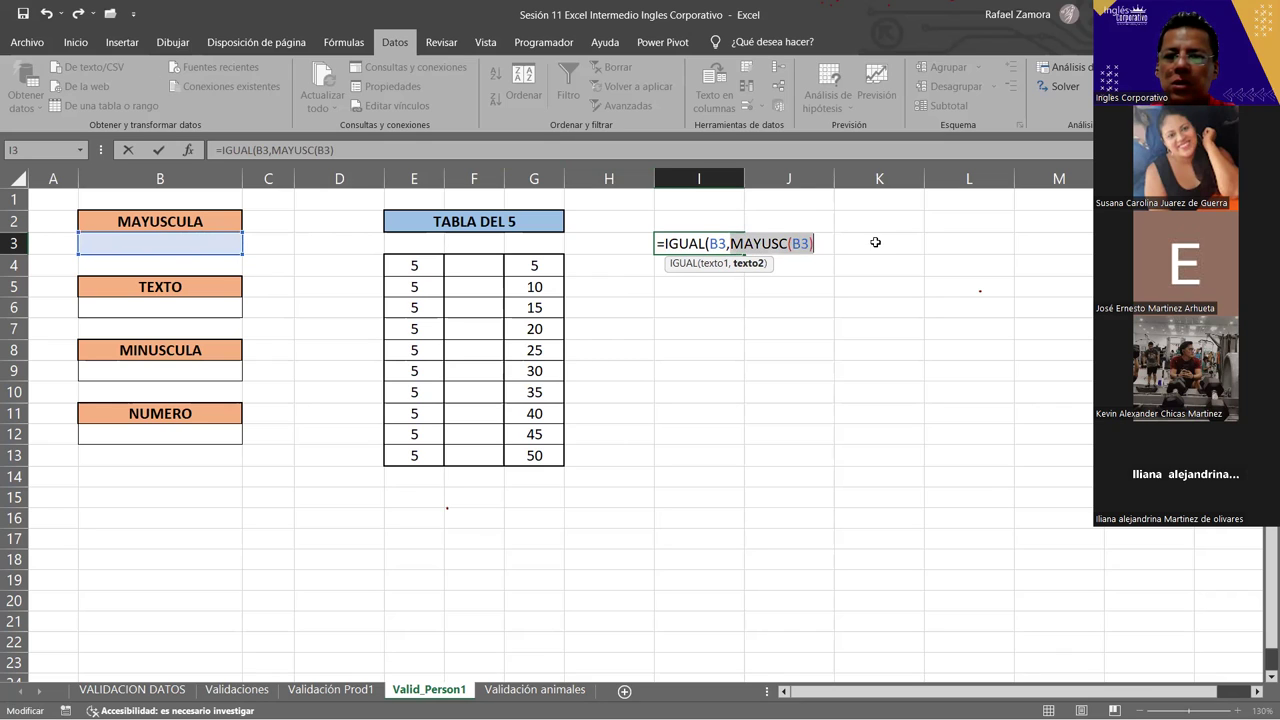
left_click(817, 248)
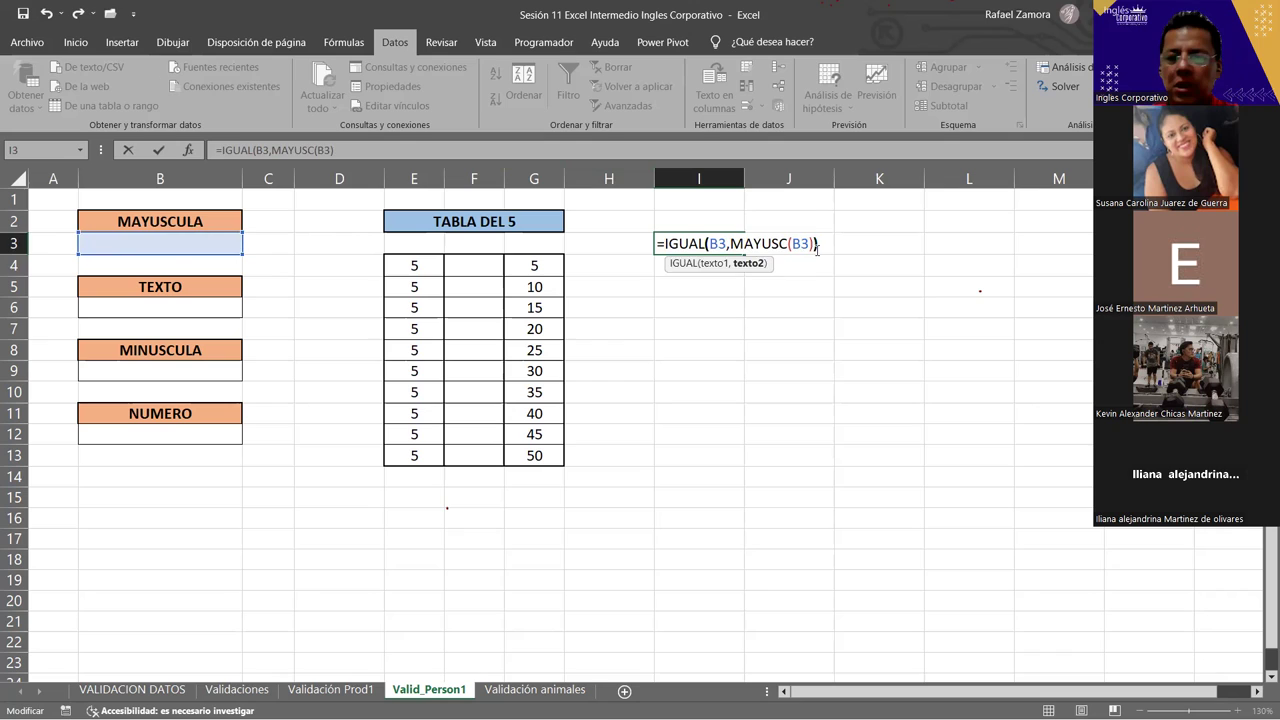
key("Return")
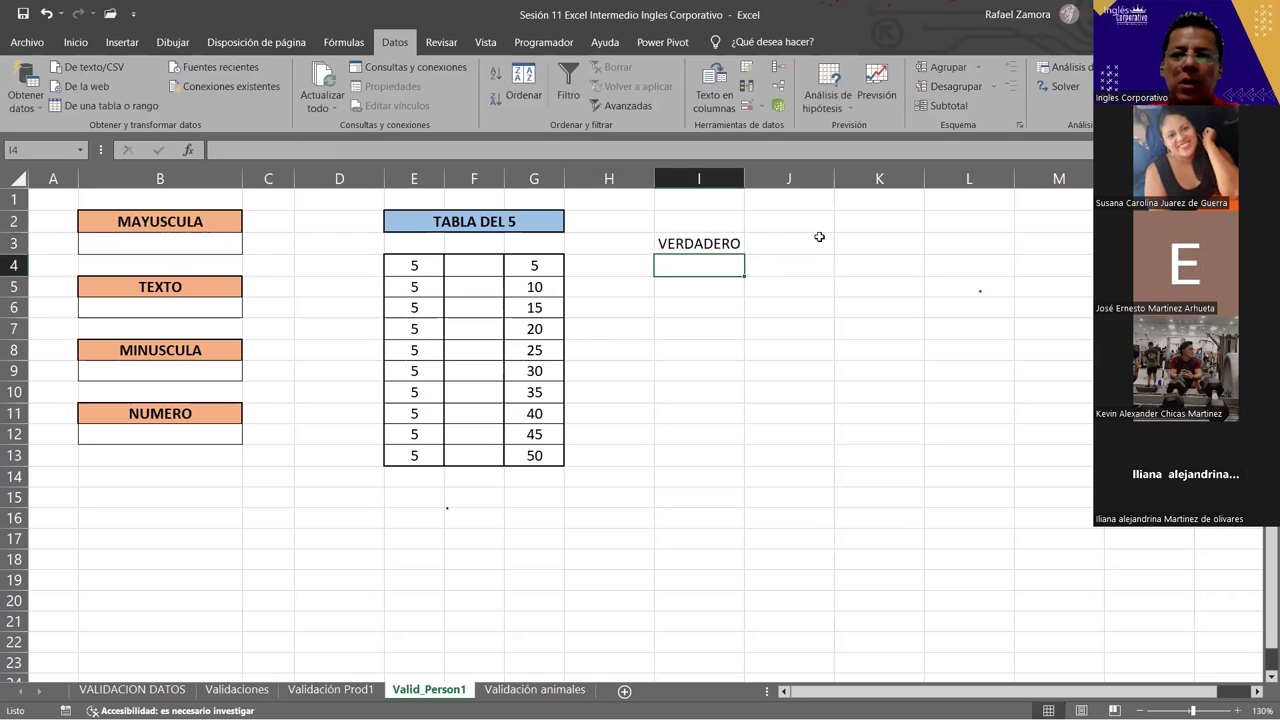
left_click(134, 246)
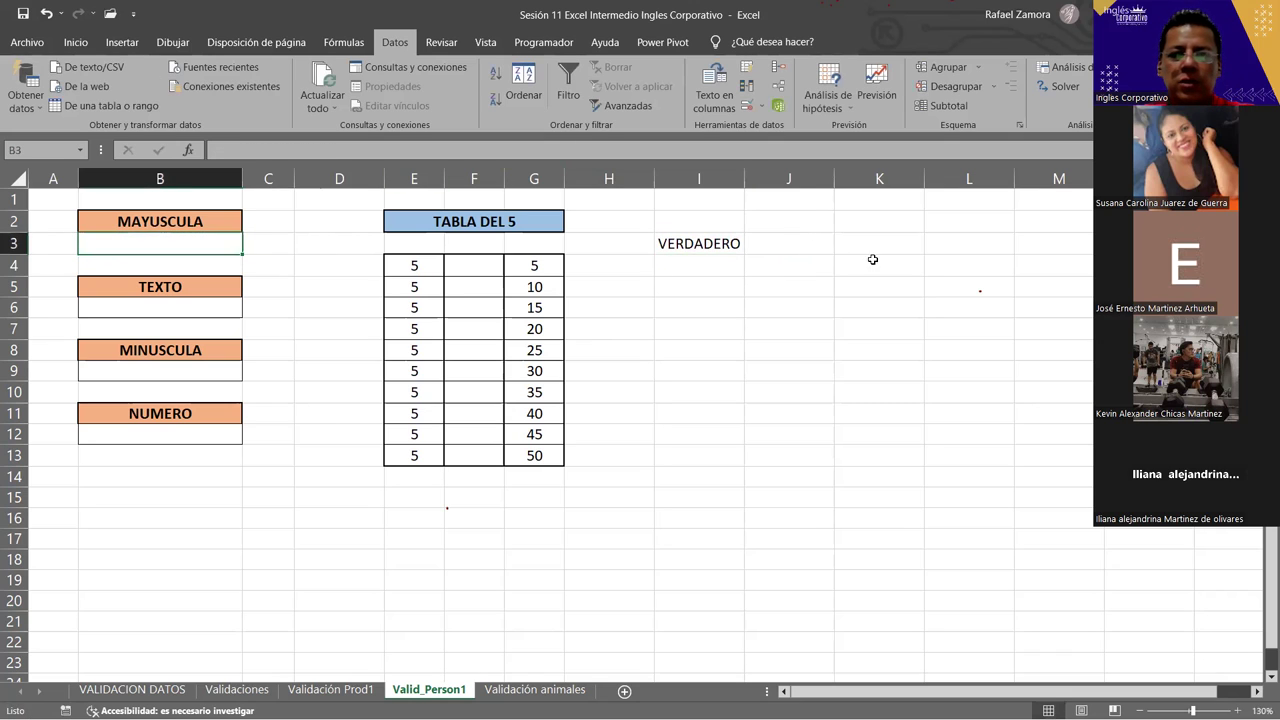
double_click(708, 246)
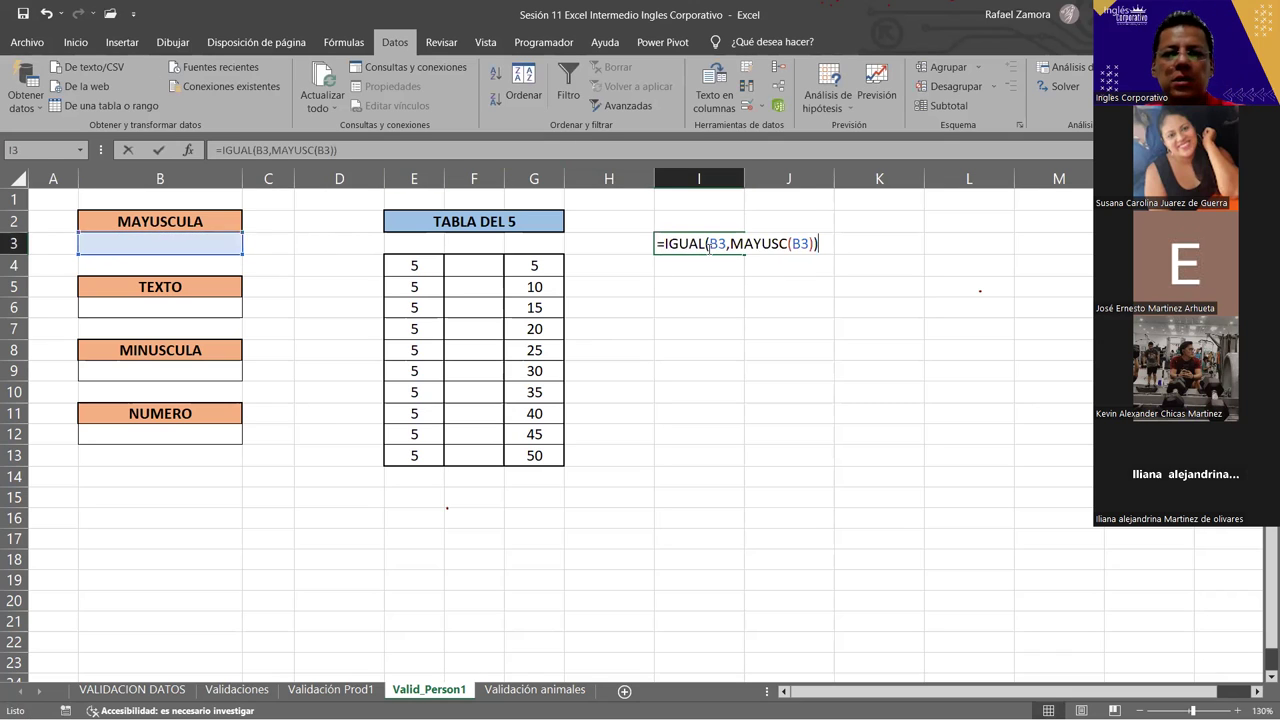
left_click(191, 245)
key("BackSpace")
key("BackSpace")
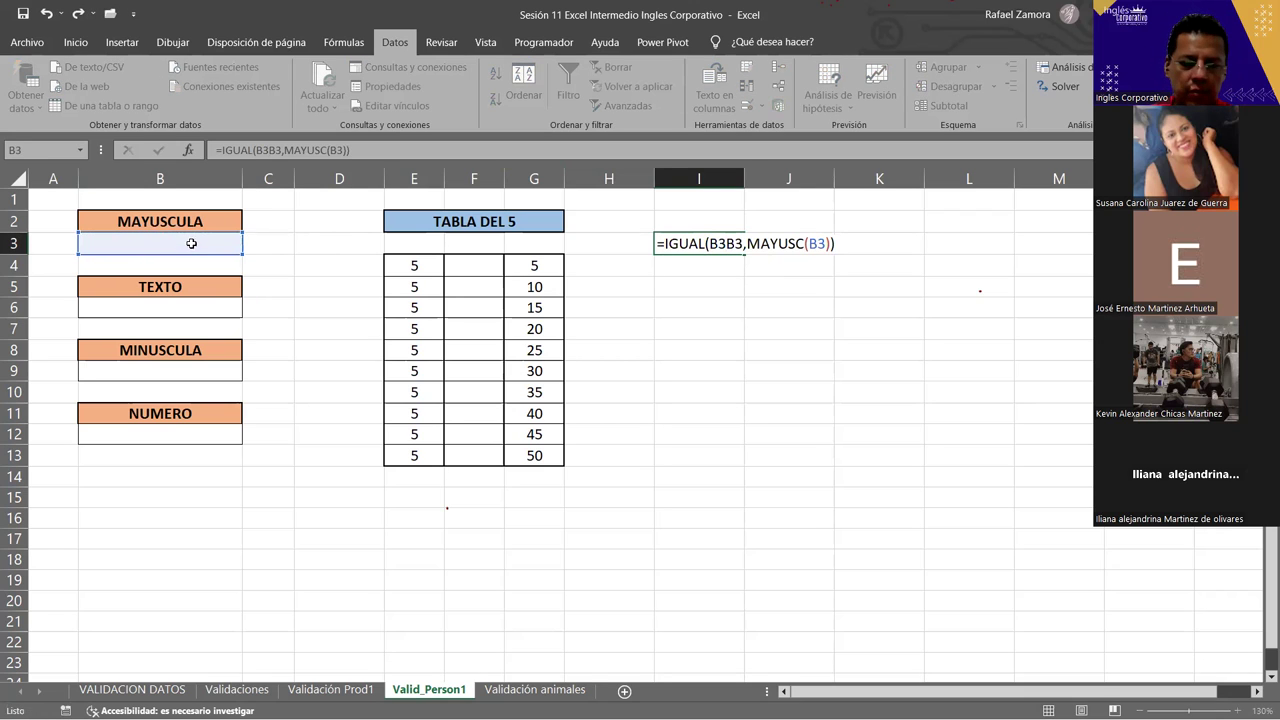
key("Return")
left_click(226, 257)
type("exceñl")
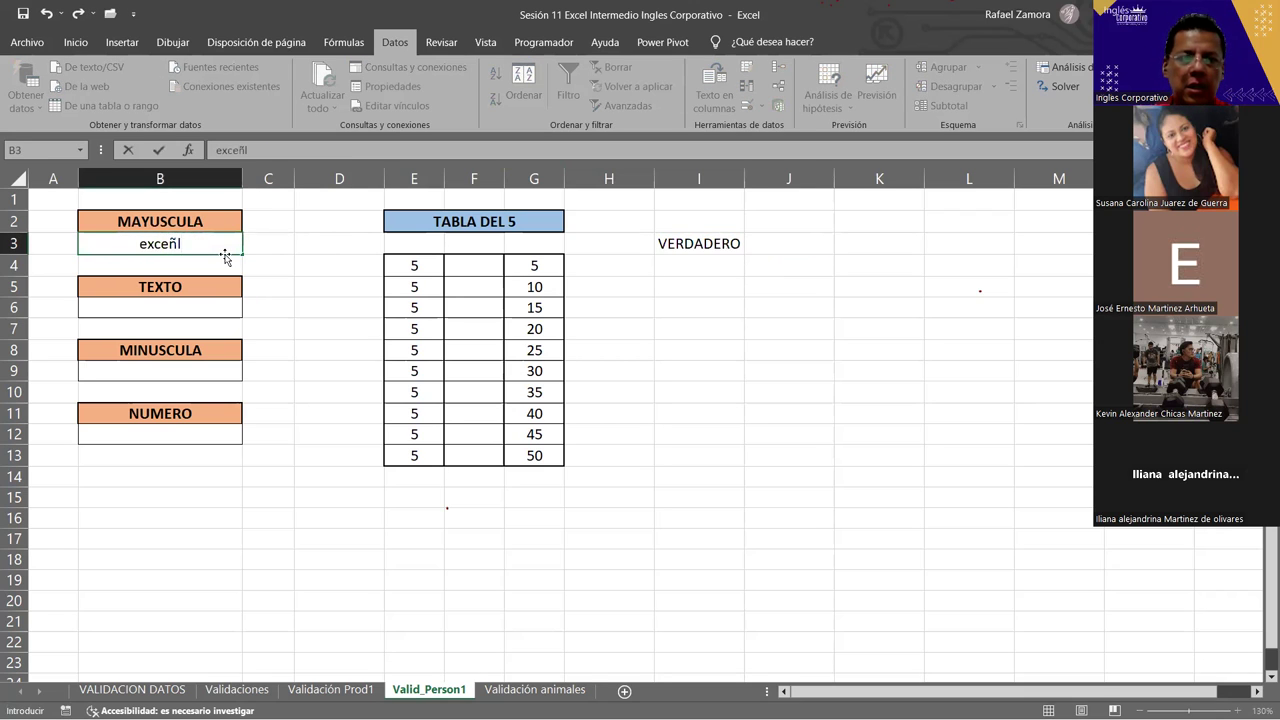
key("BackSpace")
key("BackSpace")
type("l")
key("Return")
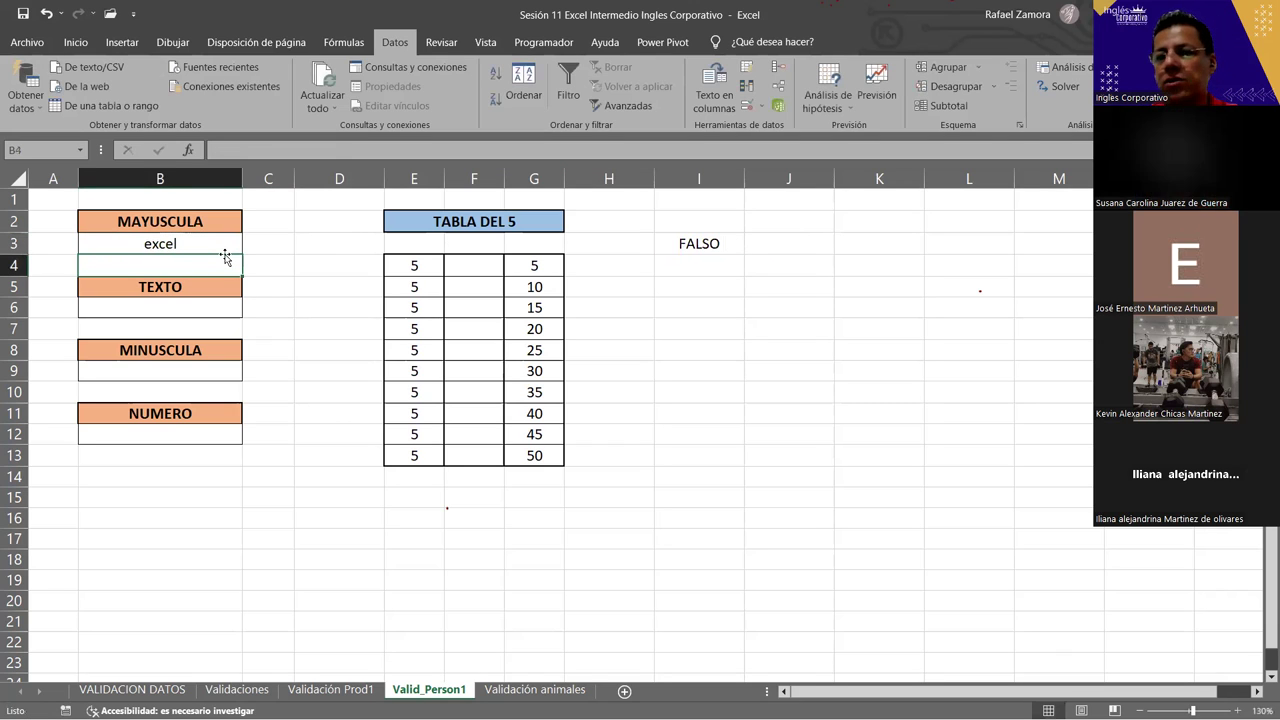
key("Up")
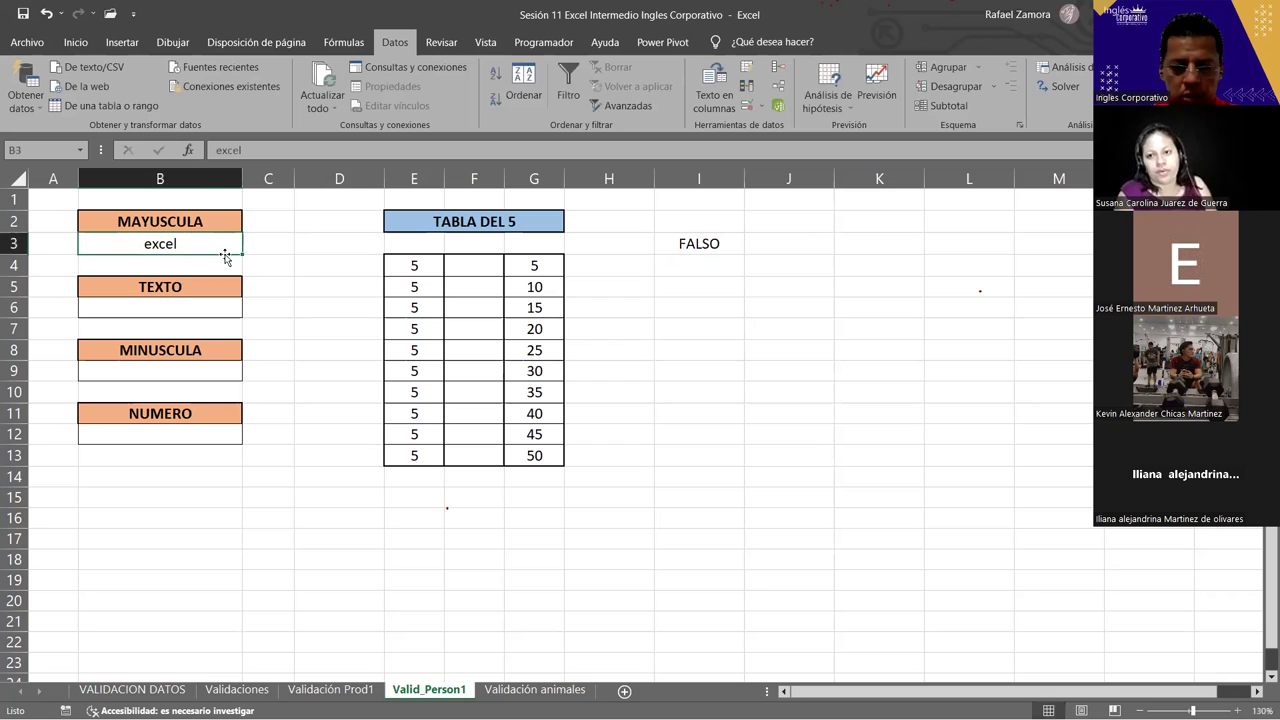
type("Excel")
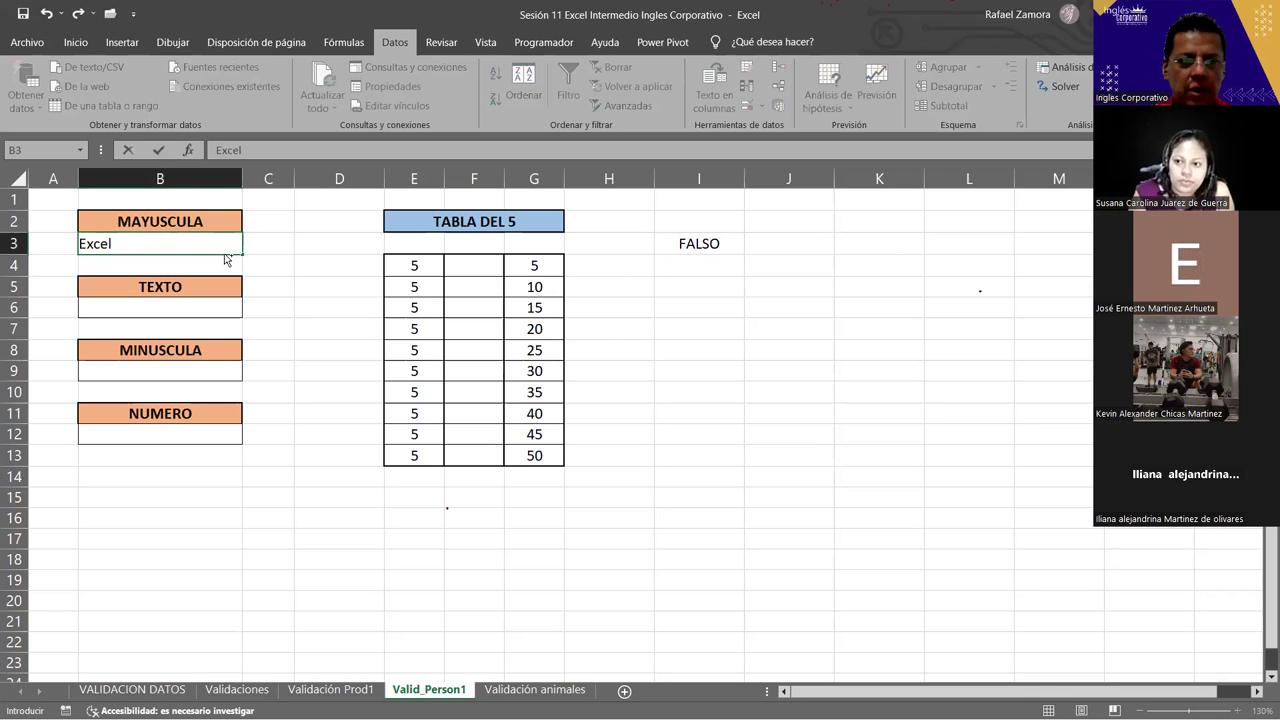
key("ctrl+Return")
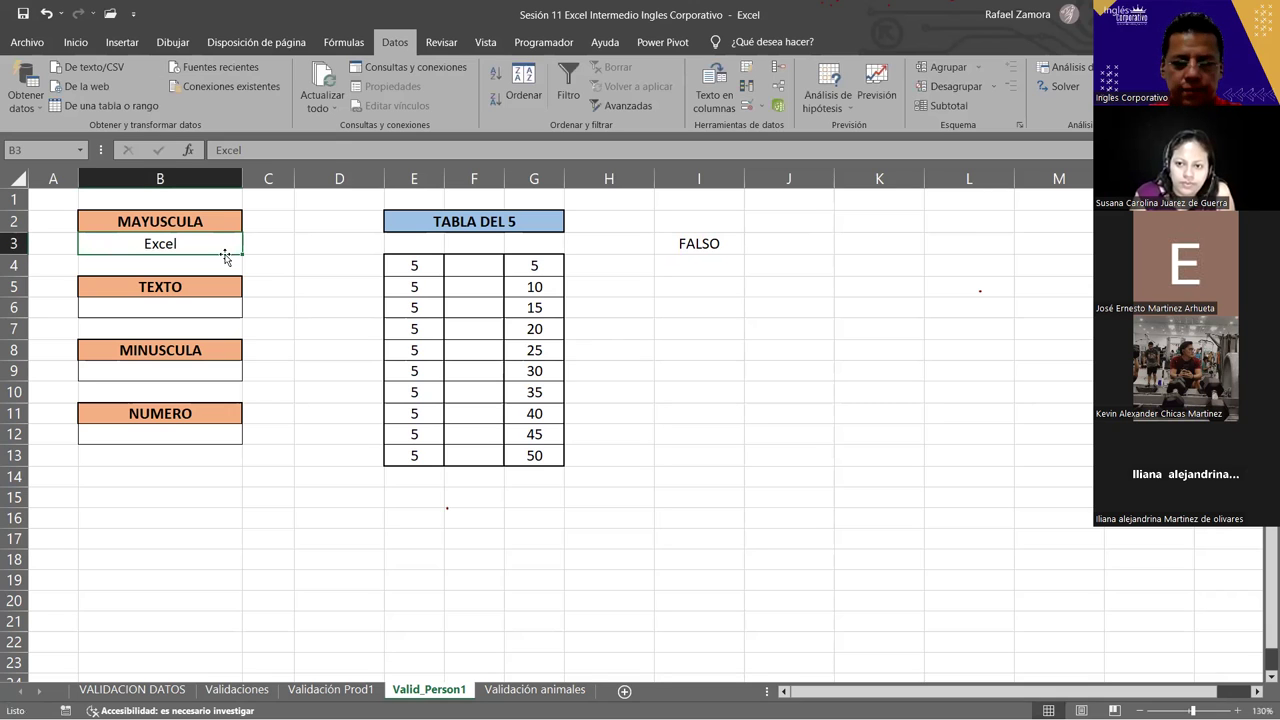
type("EXCEL")
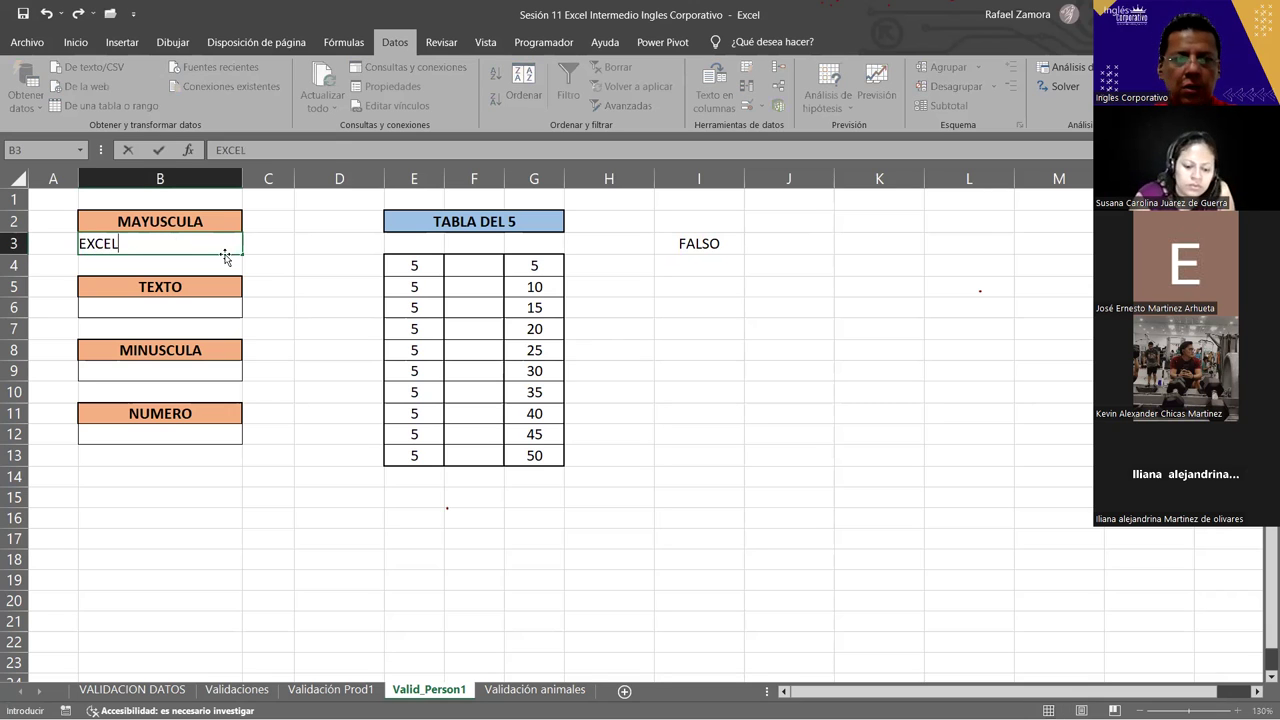
key("ctrl+Return")
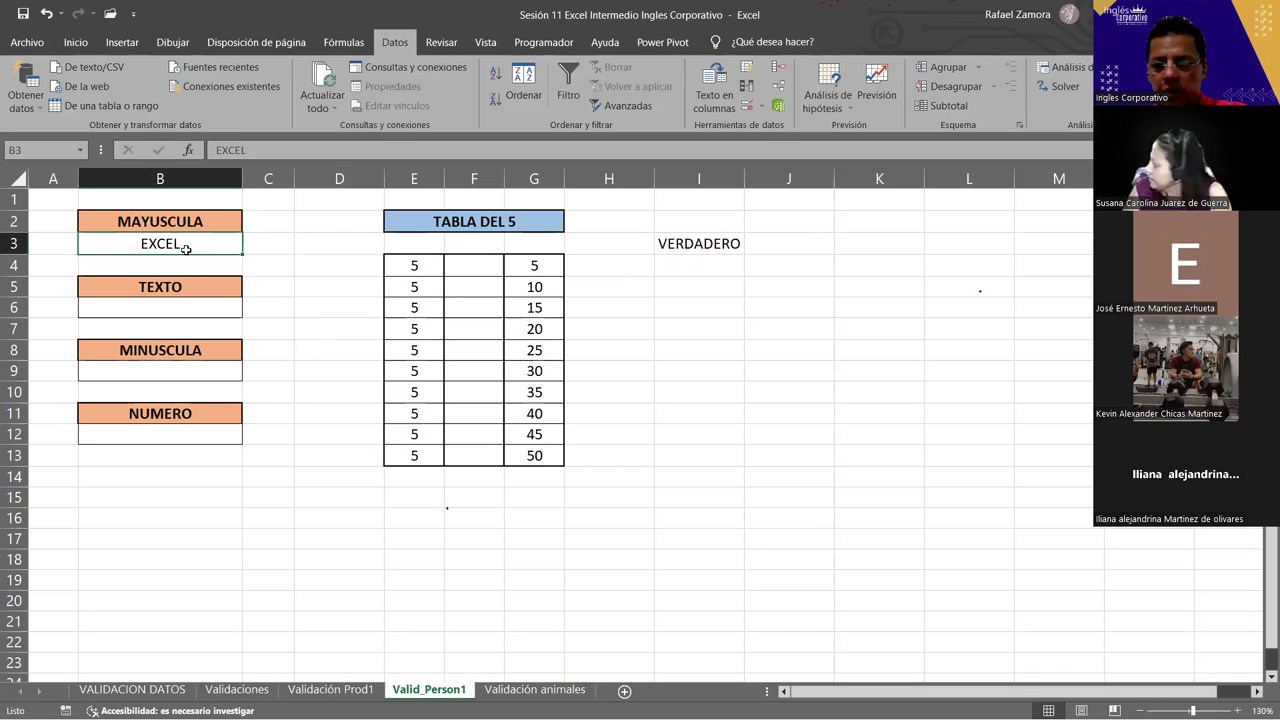
key("Delete")
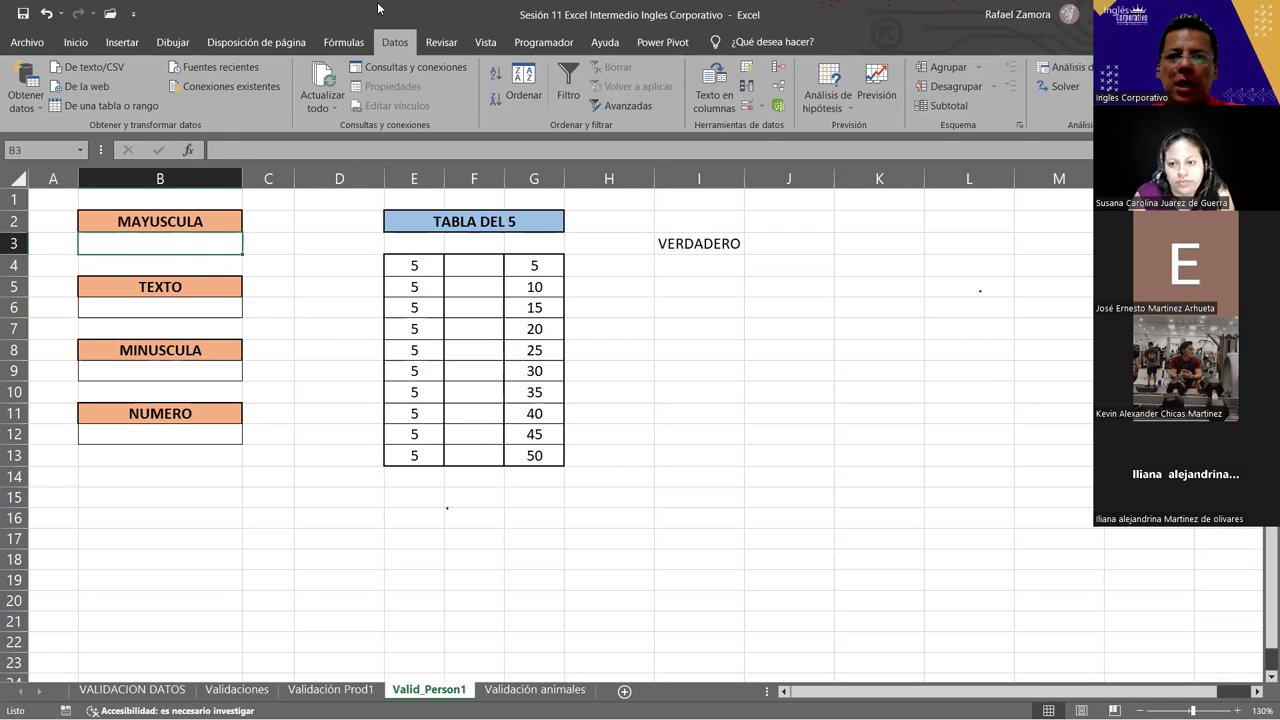
- Look at the Personalizada rule type in Data Validation, then close it without changes
left_click(743, 107)
left_click(685, 131)
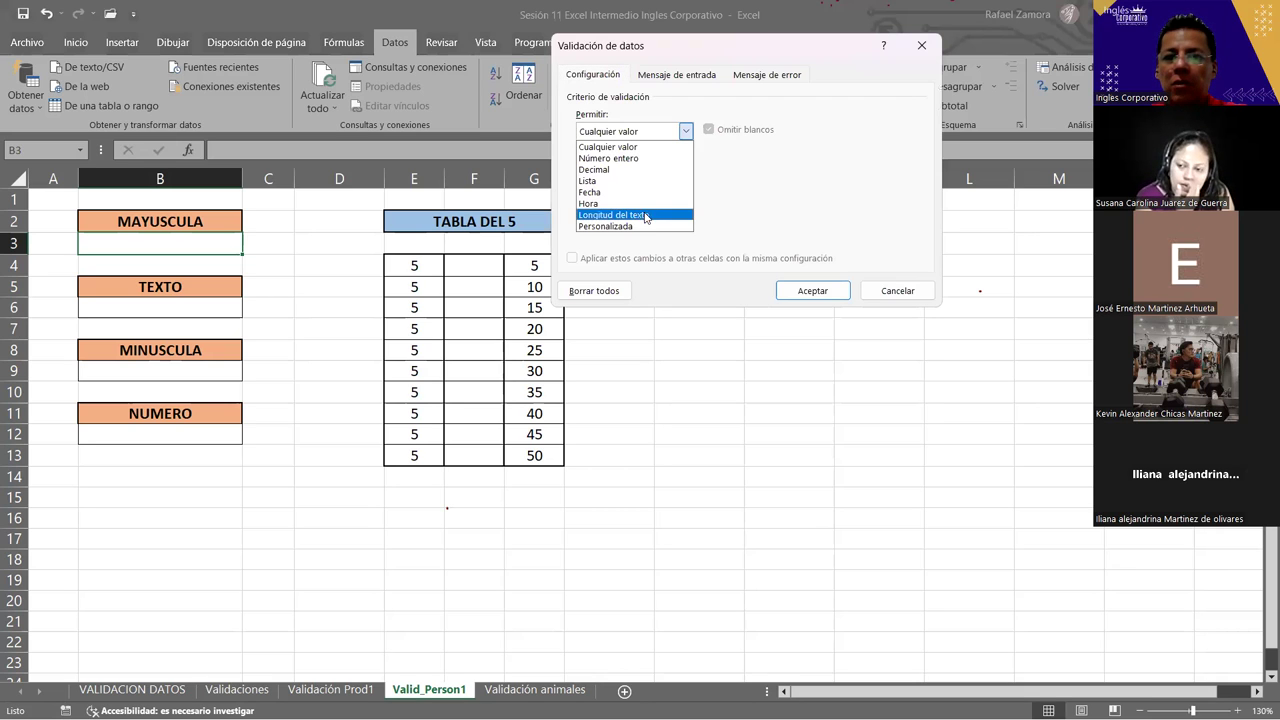
left_click(637, 227)
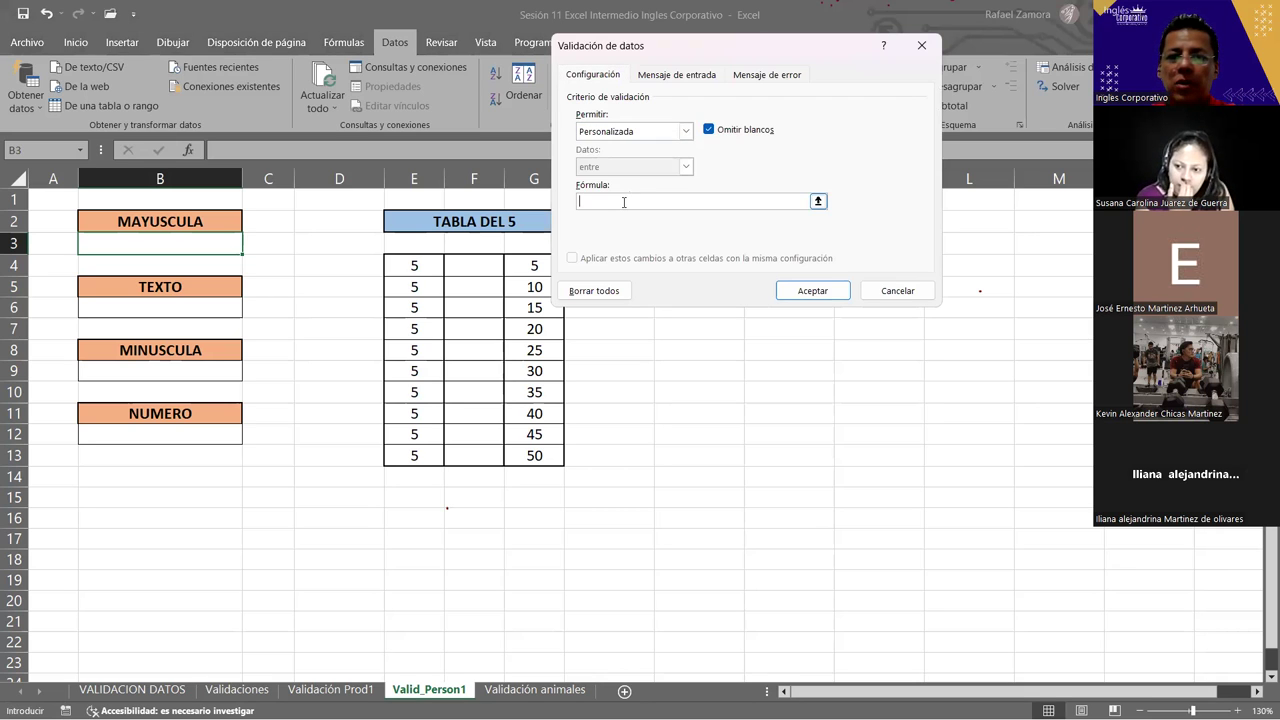
left_click(871, 289)
left_click(688, 250)
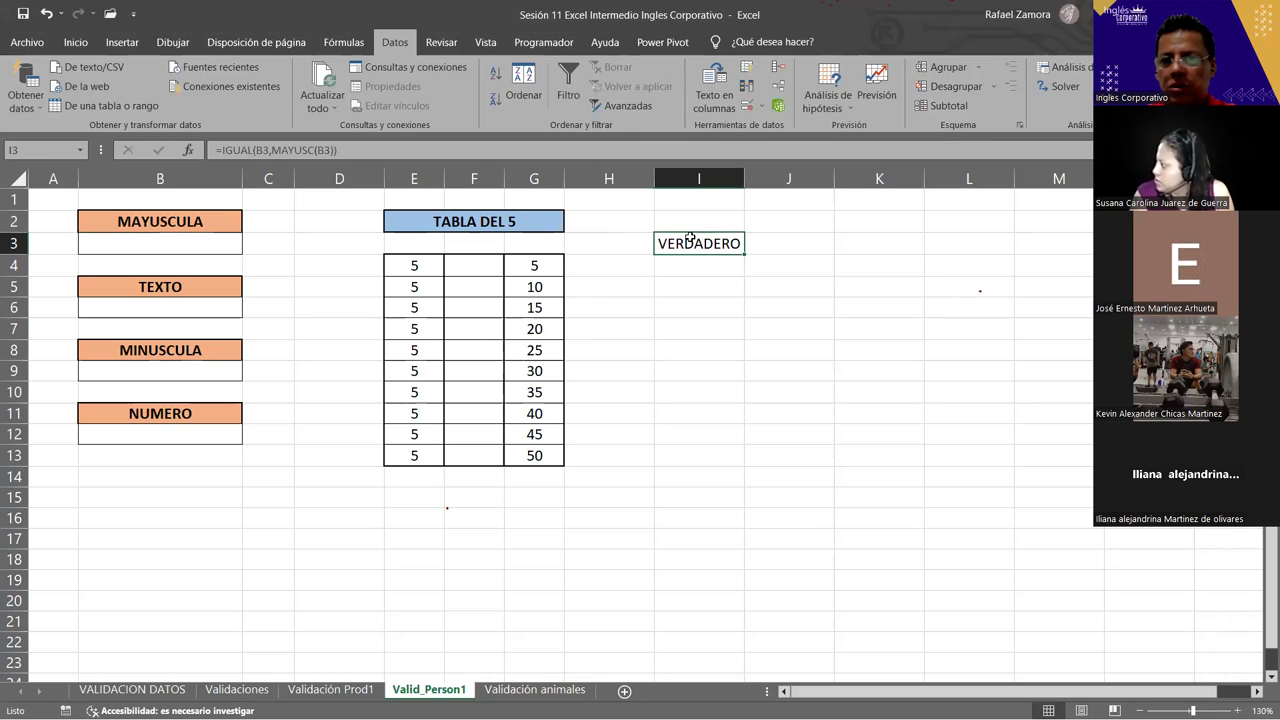
left_click(442, 206)
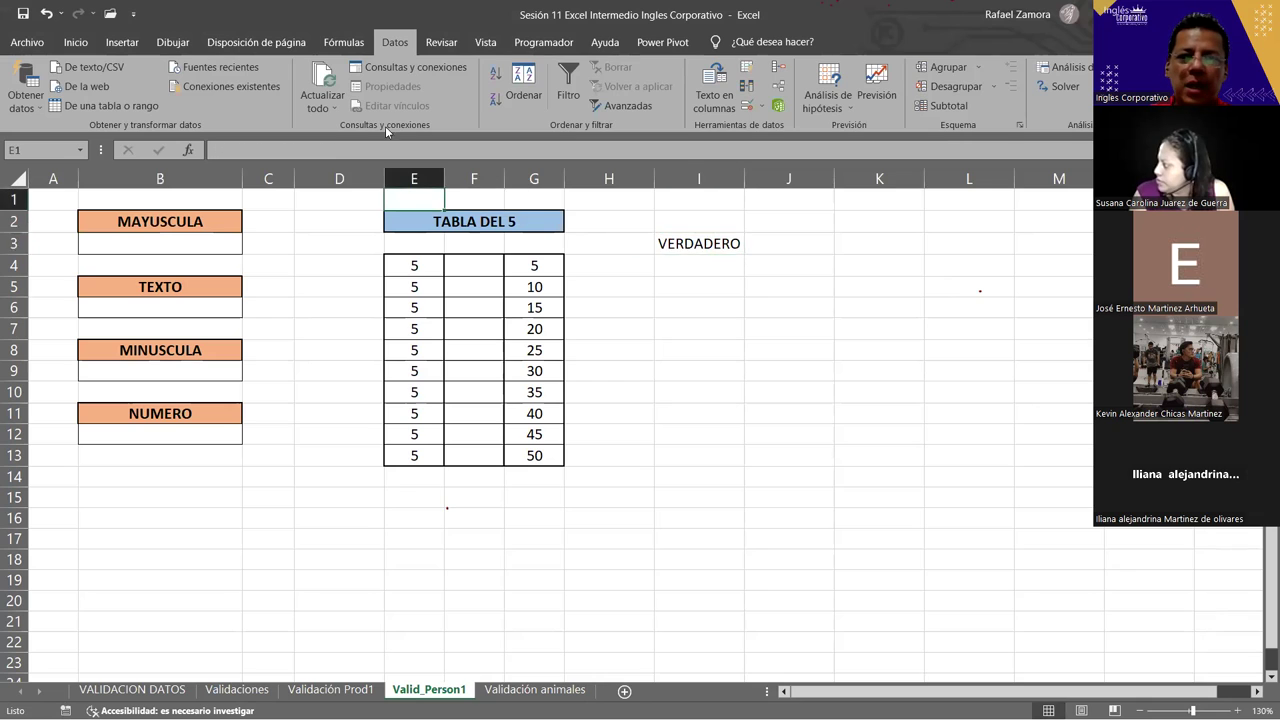
left_click(697, 243)
- Copy the I3 formula and apply =IGUAL(B3,MAYUSC(B3)) as B3's custom validation rule
left_click(336, 150)
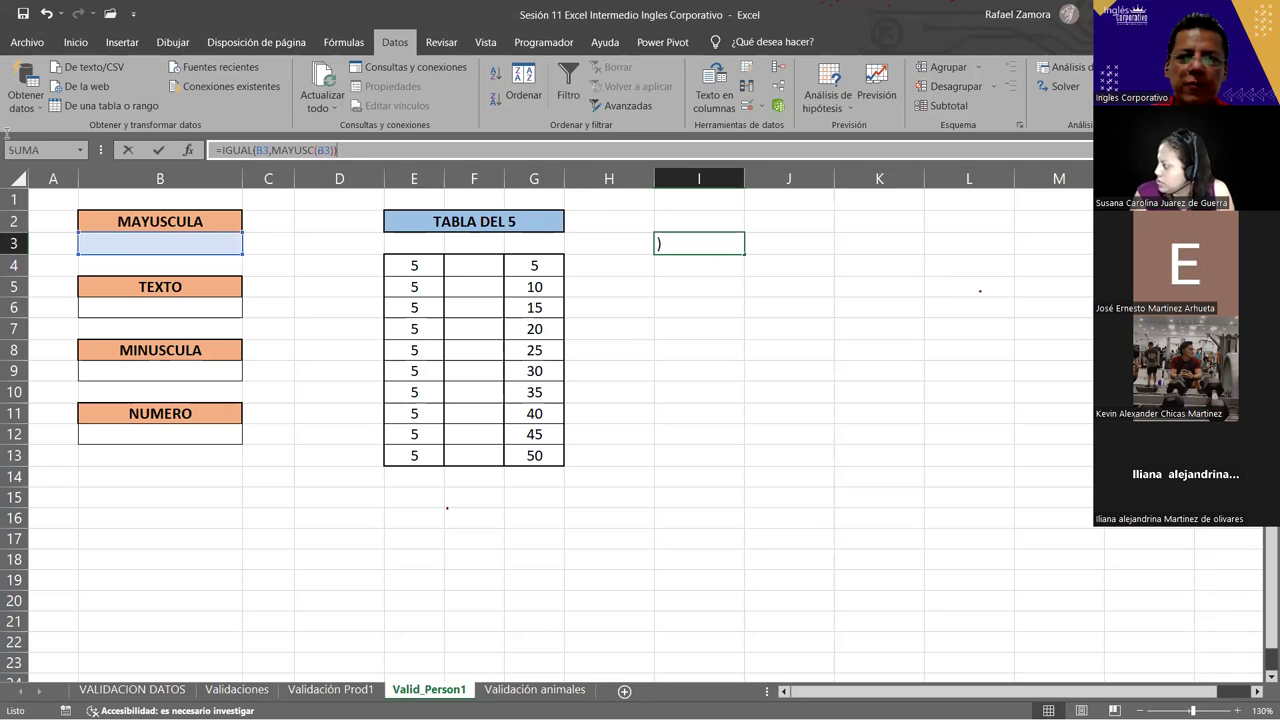
left_click_drag(336, 150, 216, 150)
key("ctrl+c")
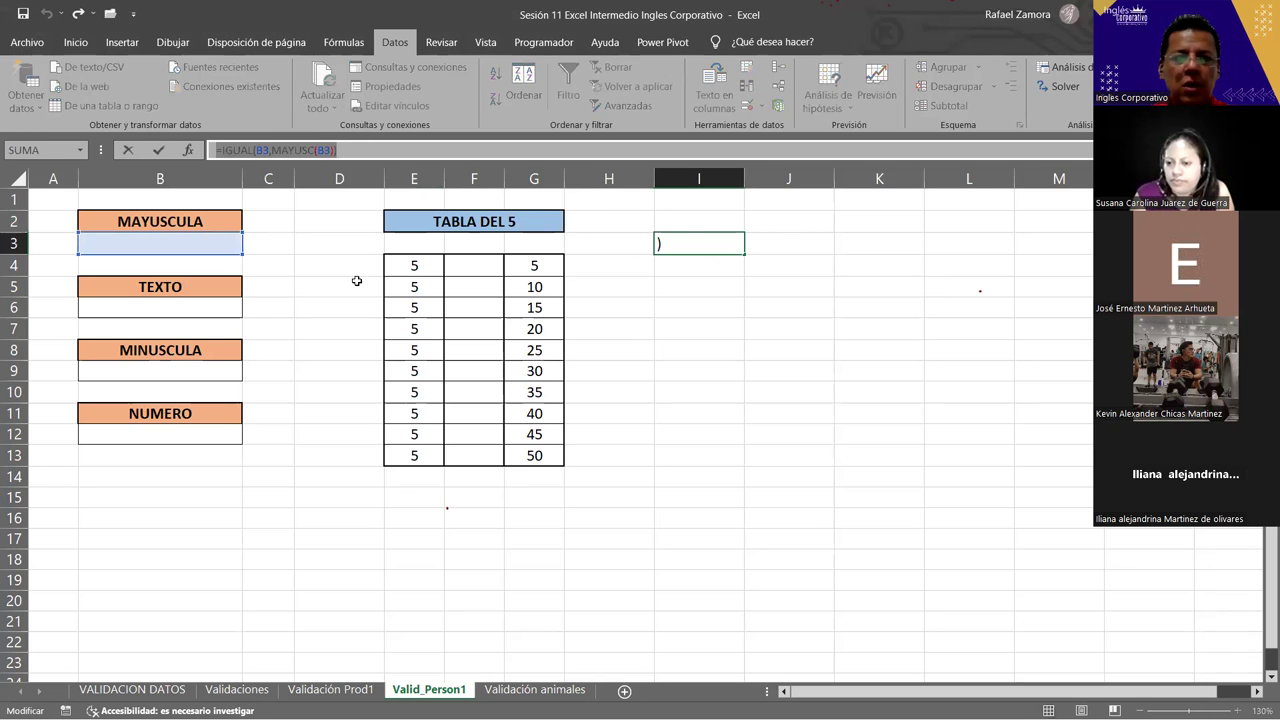
left_click(204, 244)
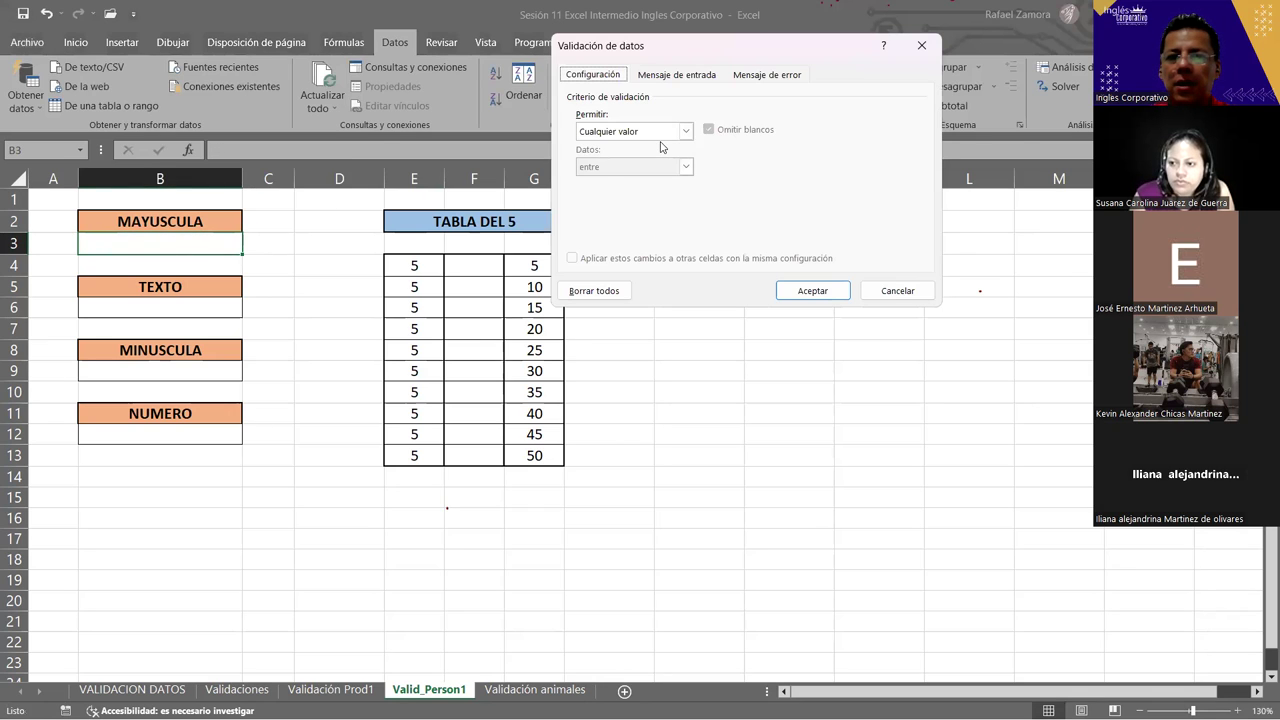
left_click(635, 131)
left_click(610, 226)
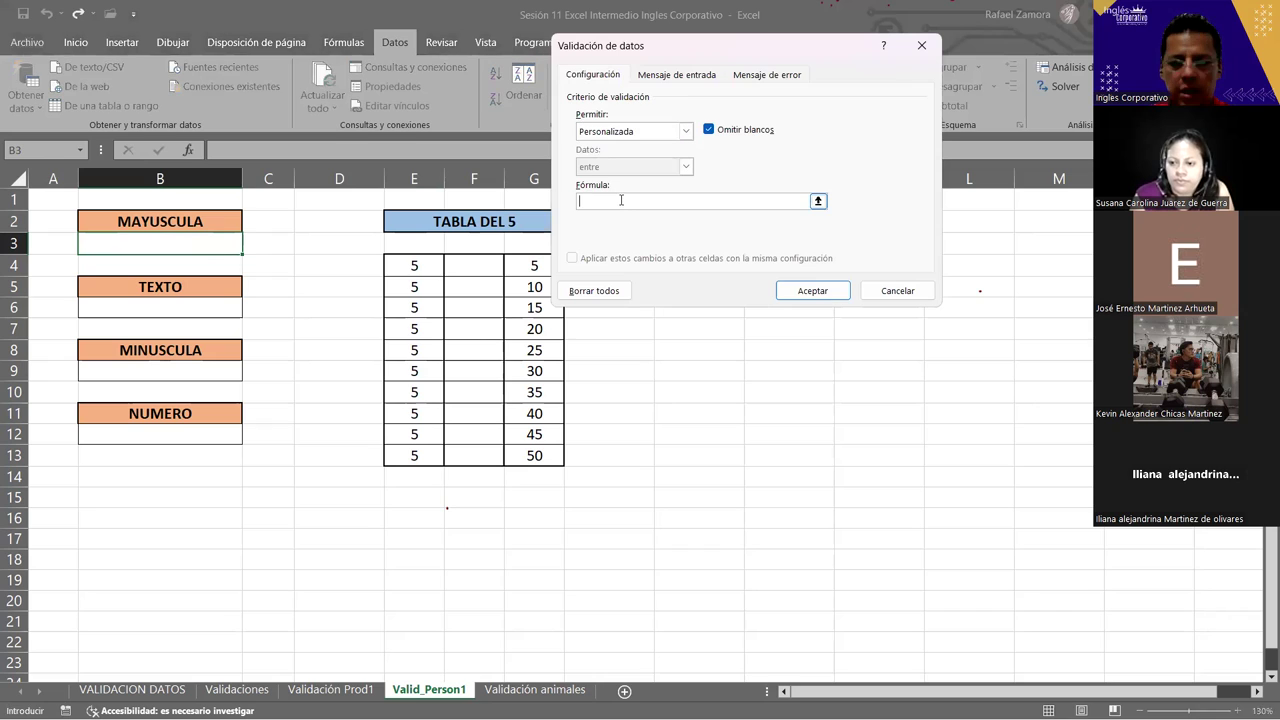
key("ctrl+v")
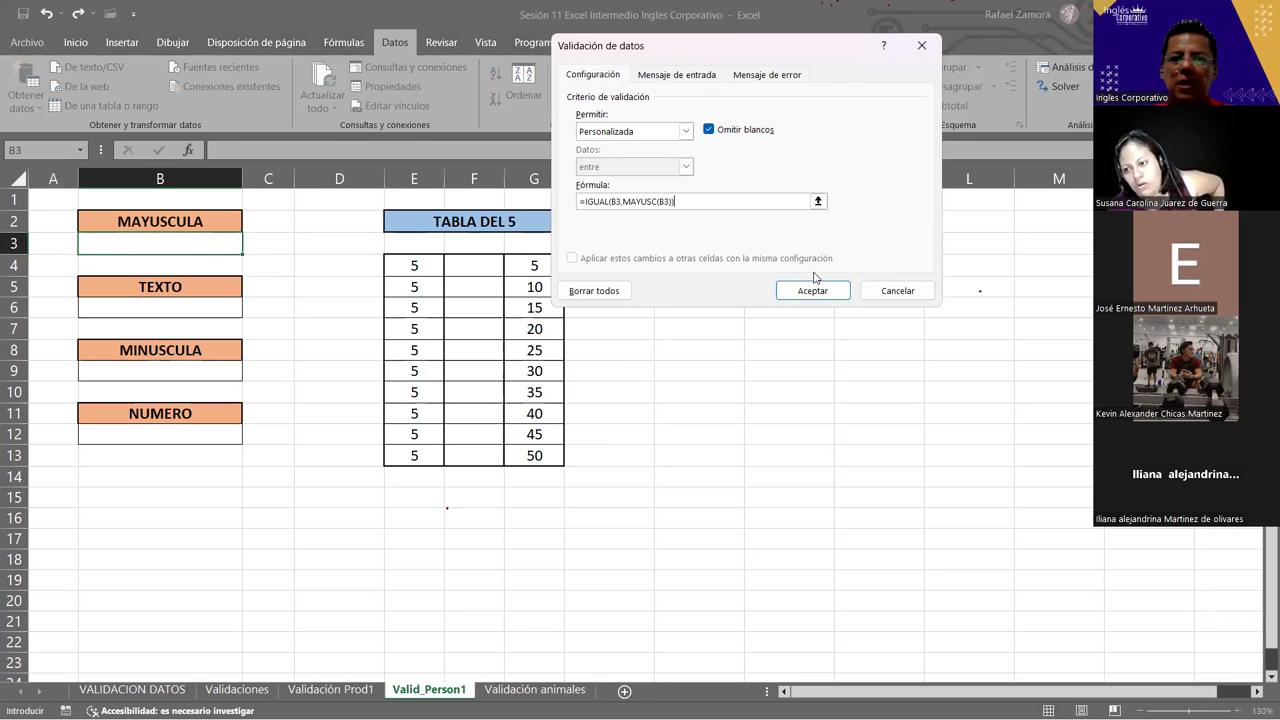
left_click(828, 291)
- Try lowercase 'excel' in B3 (rejected), enter 'EXCEL' instead, then move down to B6
type("excel")
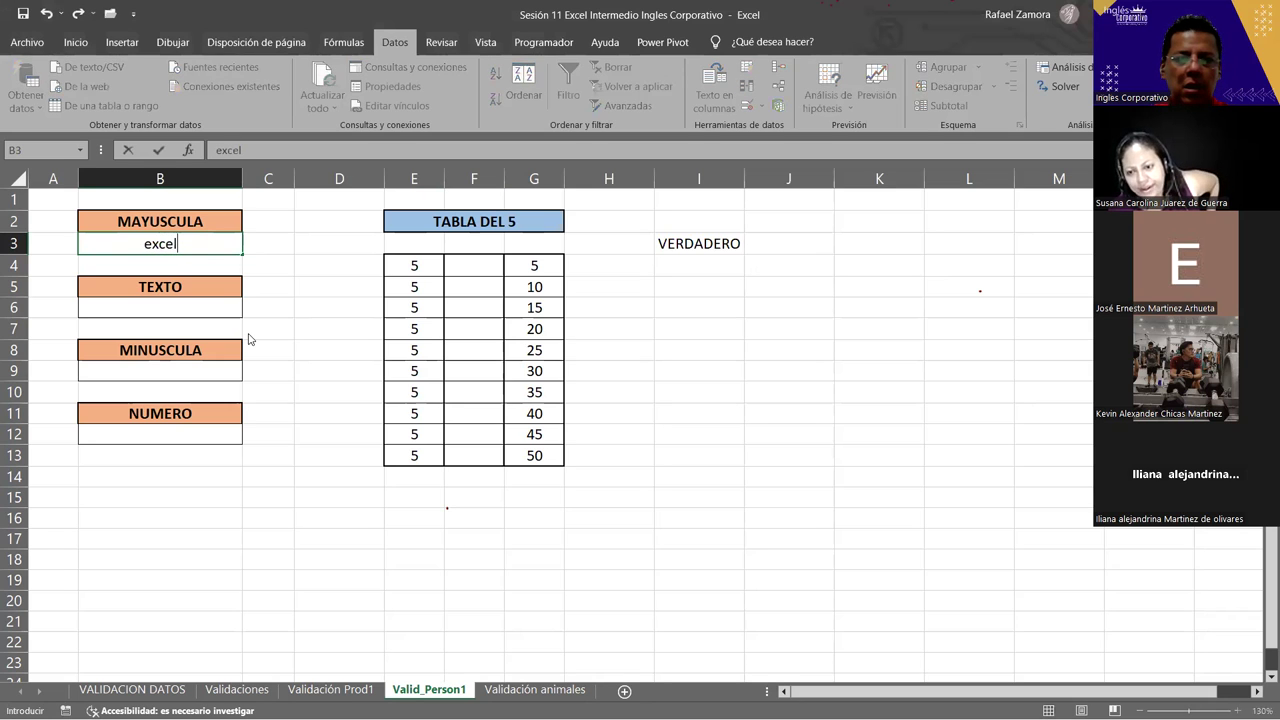
key("Return")
key("Return")
type("EXCEL")
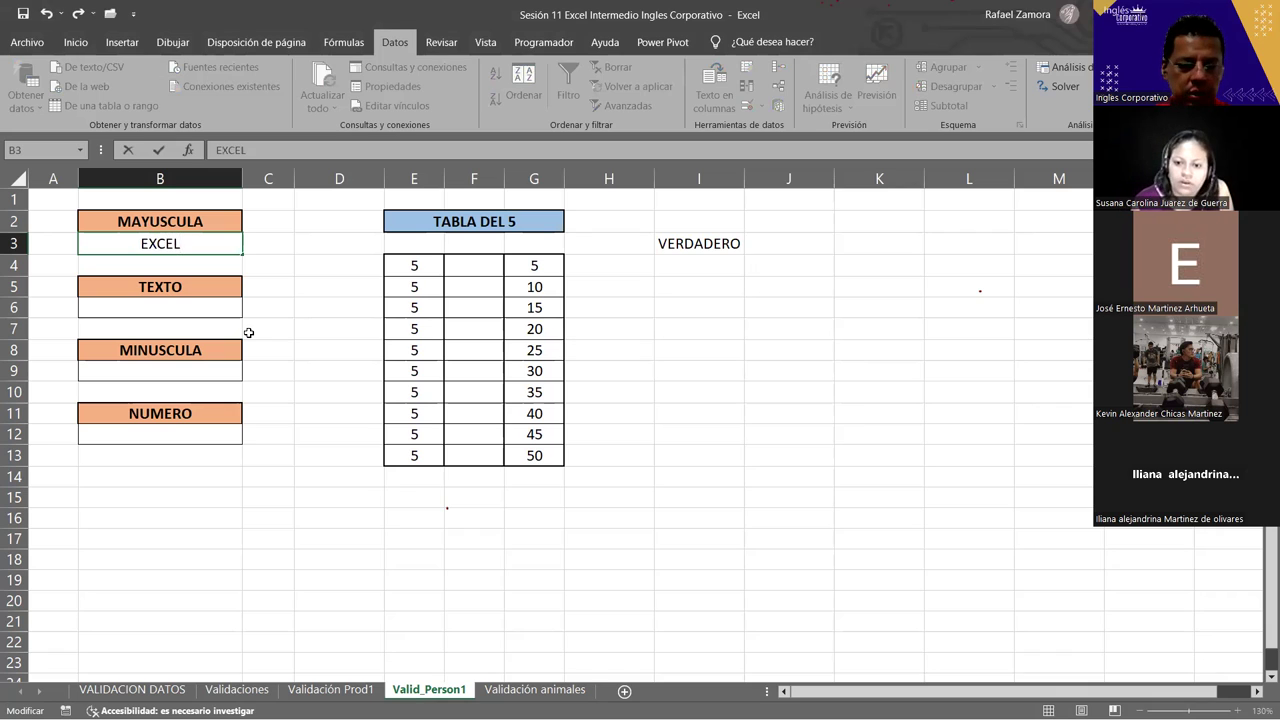
key("ctrl+Return")
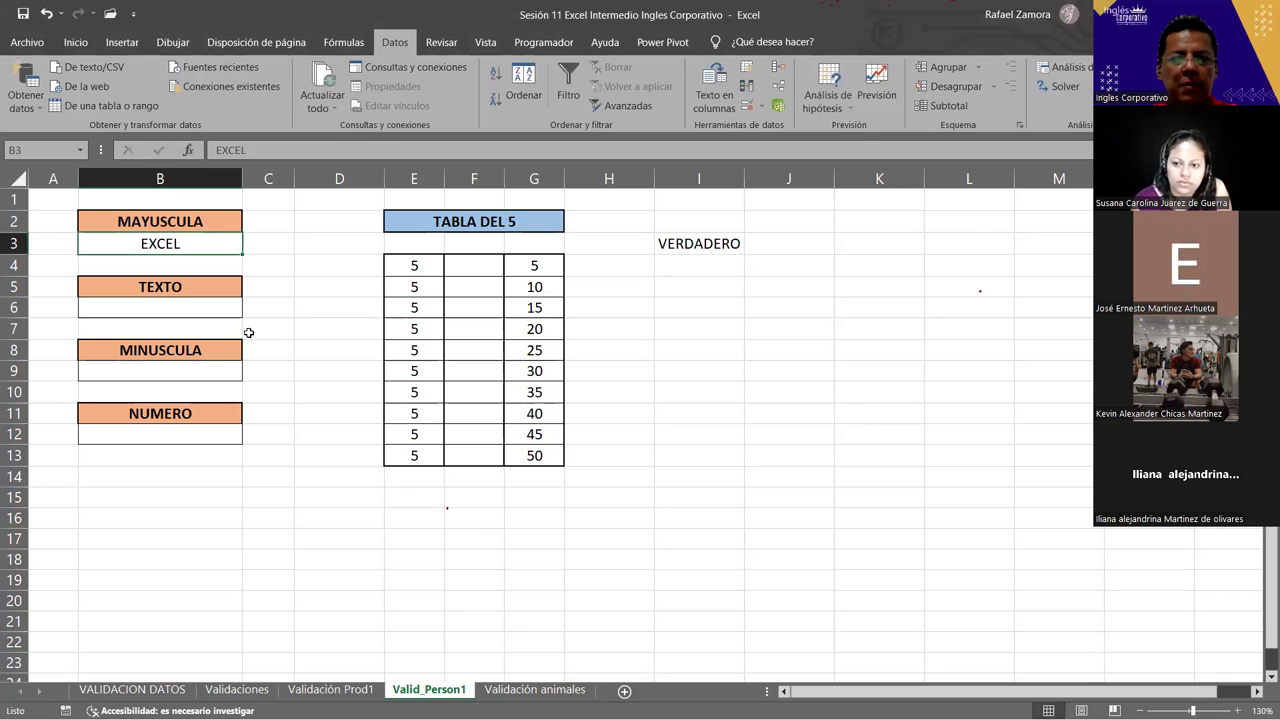
key("Down")
key("Down")
key("Down")
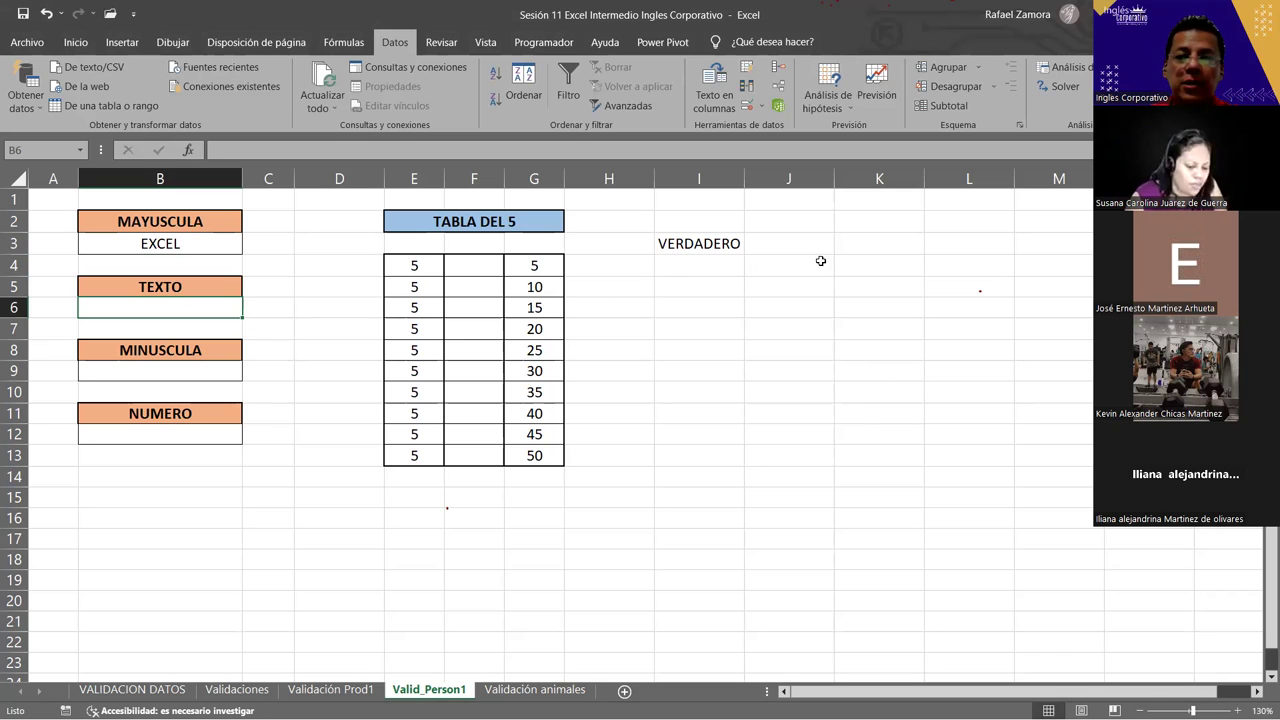
- Enter the test word 'Excel' in cell B6
left_click(722, 301)
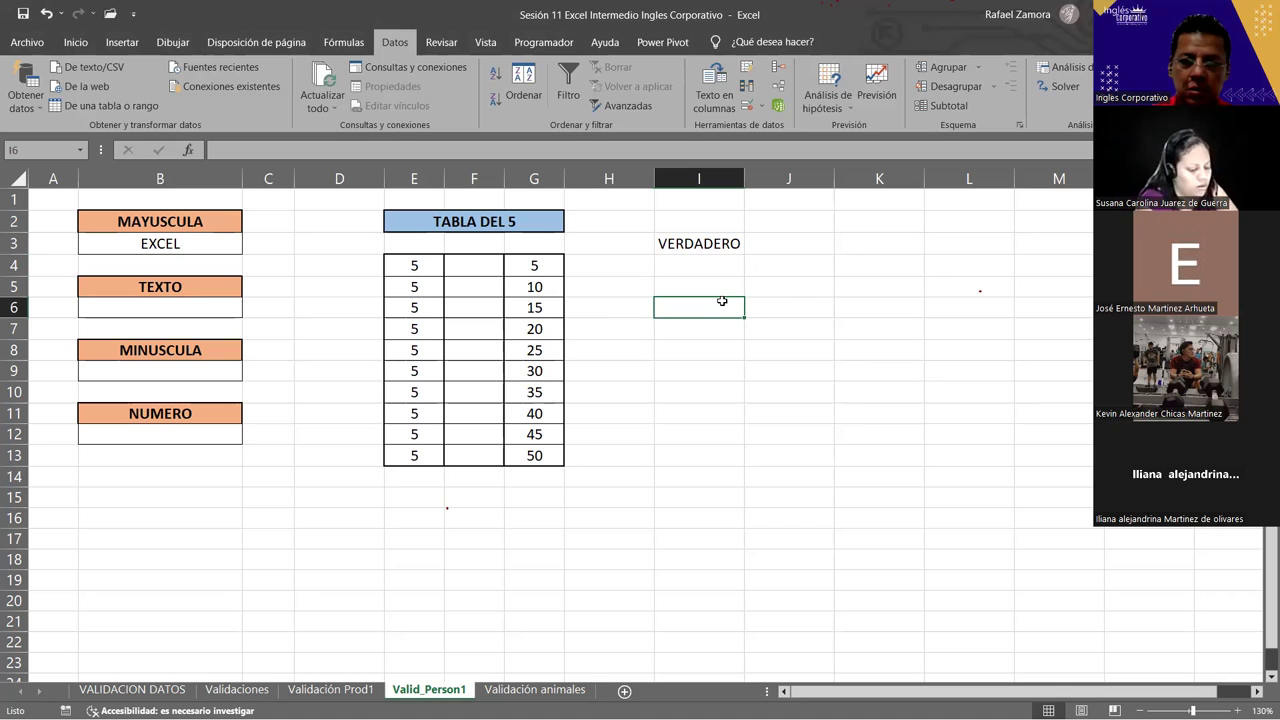
left_click(223, 314)
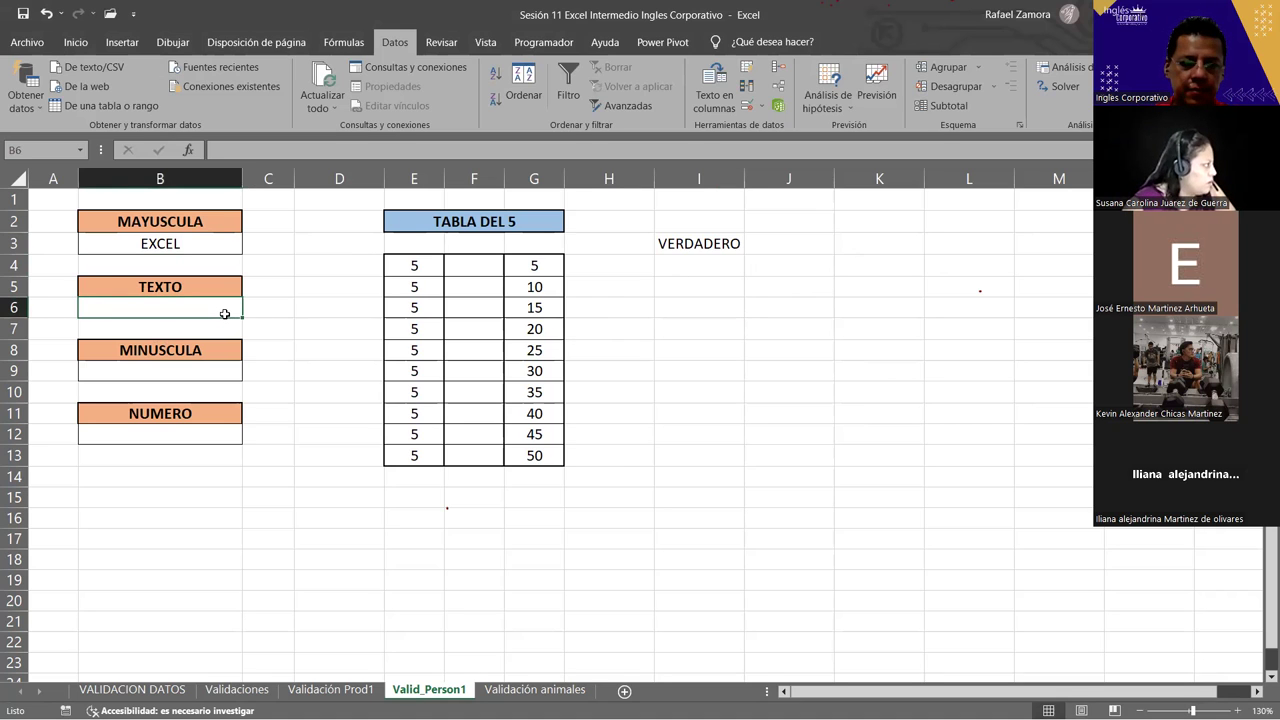
type("Excel")
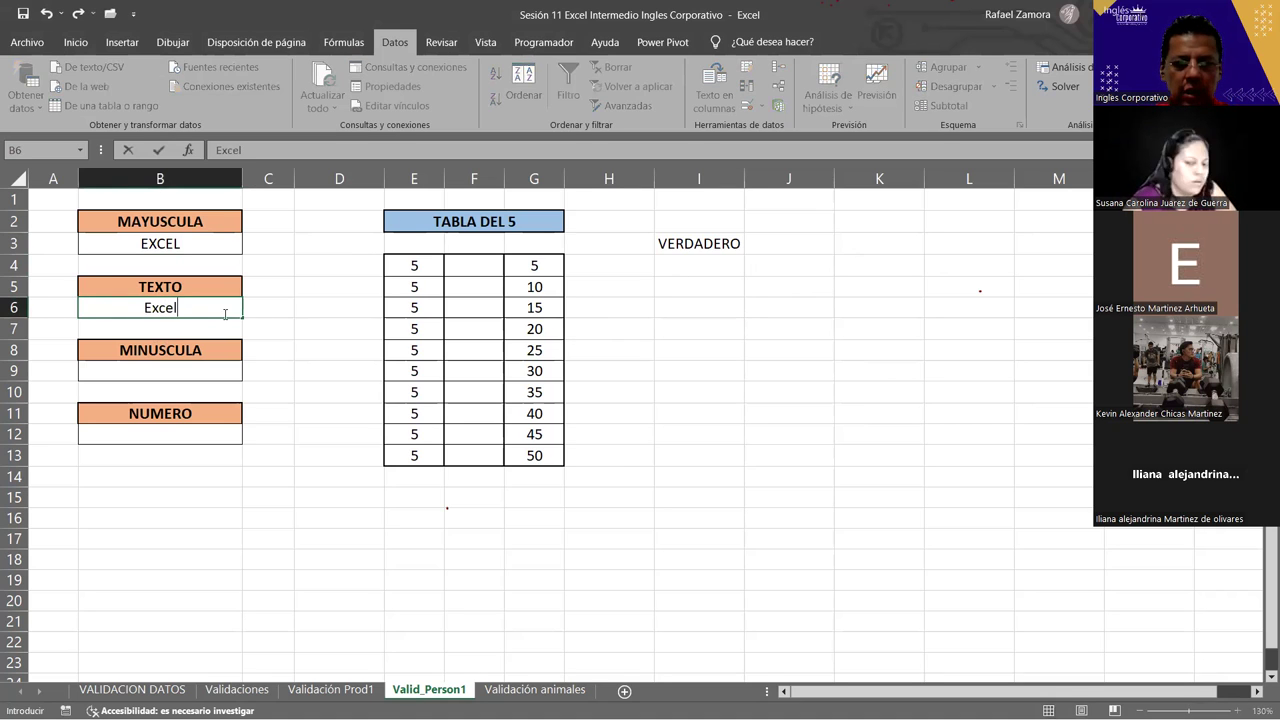
key("Tab")
- Enter the formula =ESTEXTO(B6) in cell I6
key("Right")
key("Right")
key("Right")
key("Right")
key("Right")
key("Right")
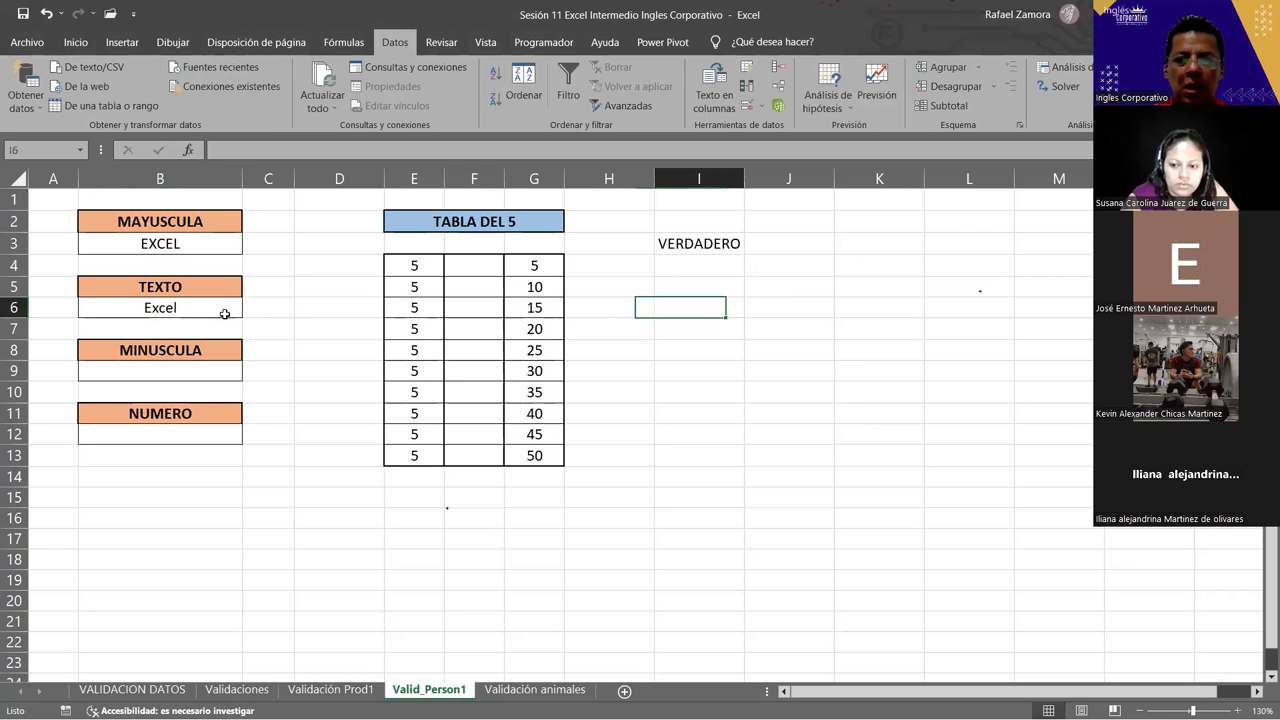
type("?")
key("BackSpace")
type("=")
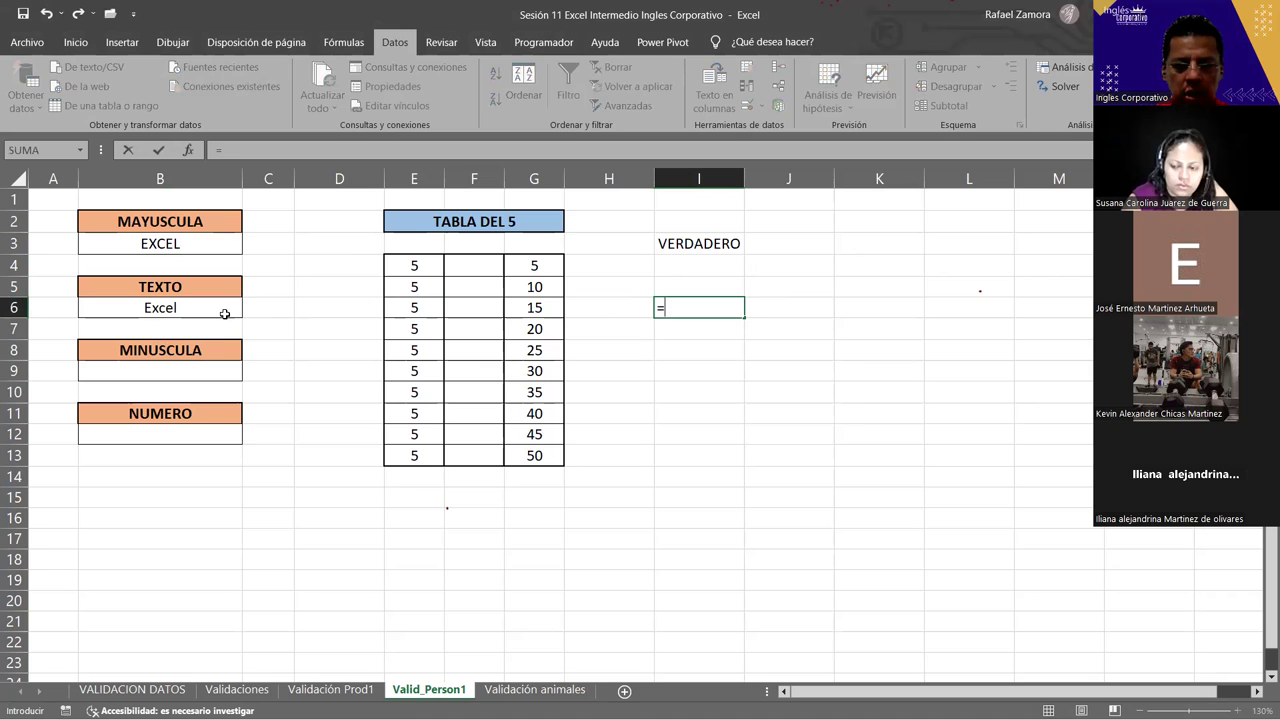
type("este")
key("Tab")
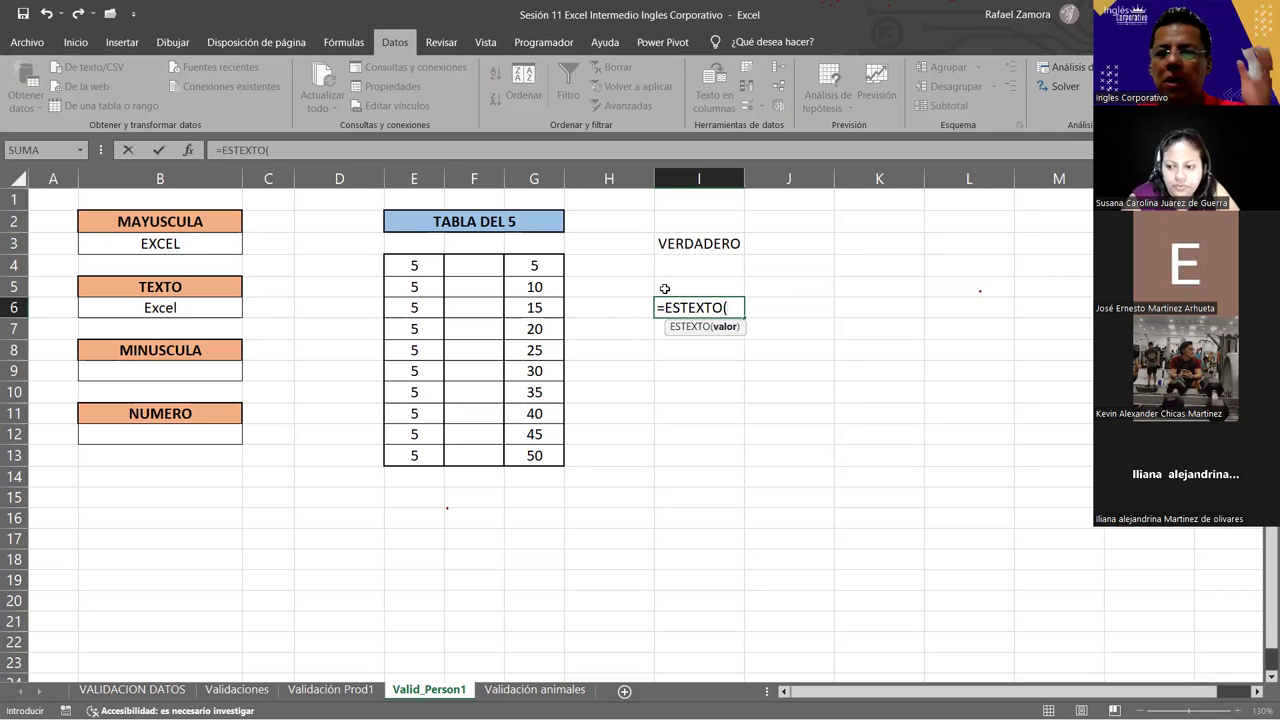
left_click(239, 309)
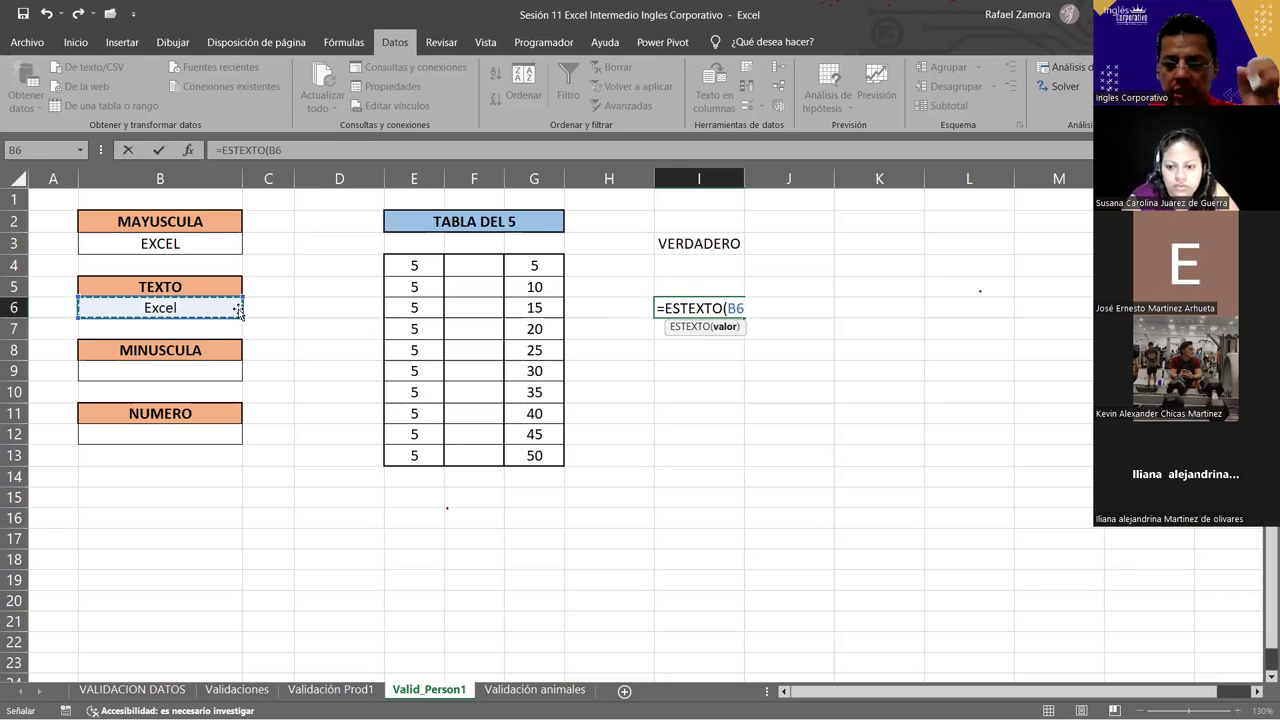
type(")")
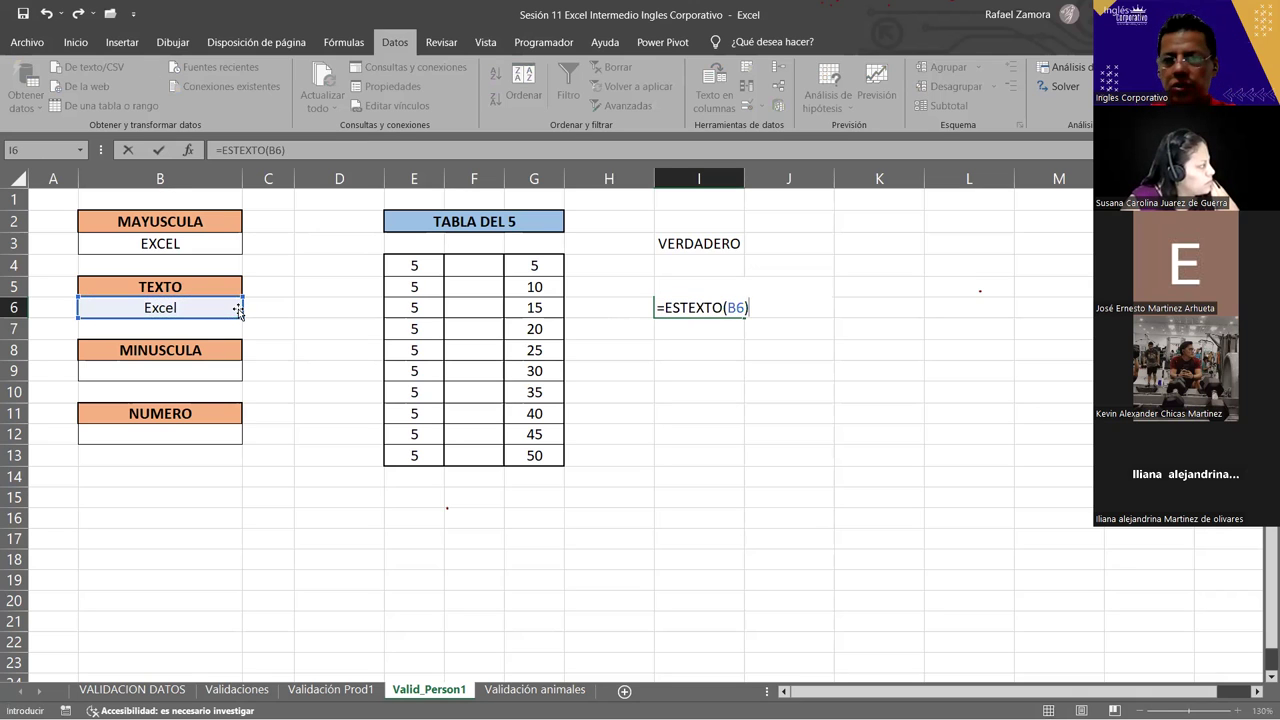
key("Return")
- Test B6 with 1231 and dfsdf, then clear B6 and open its data validation settings
left_click(238, 309)
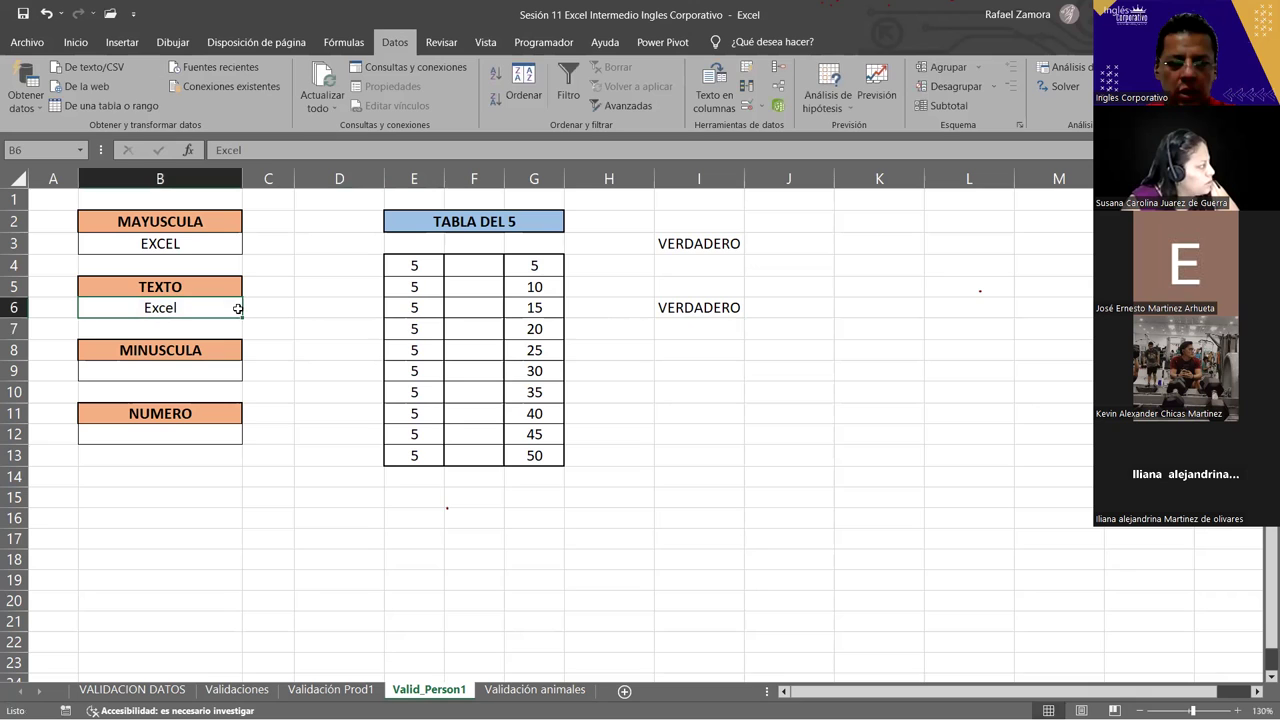
type("1231")
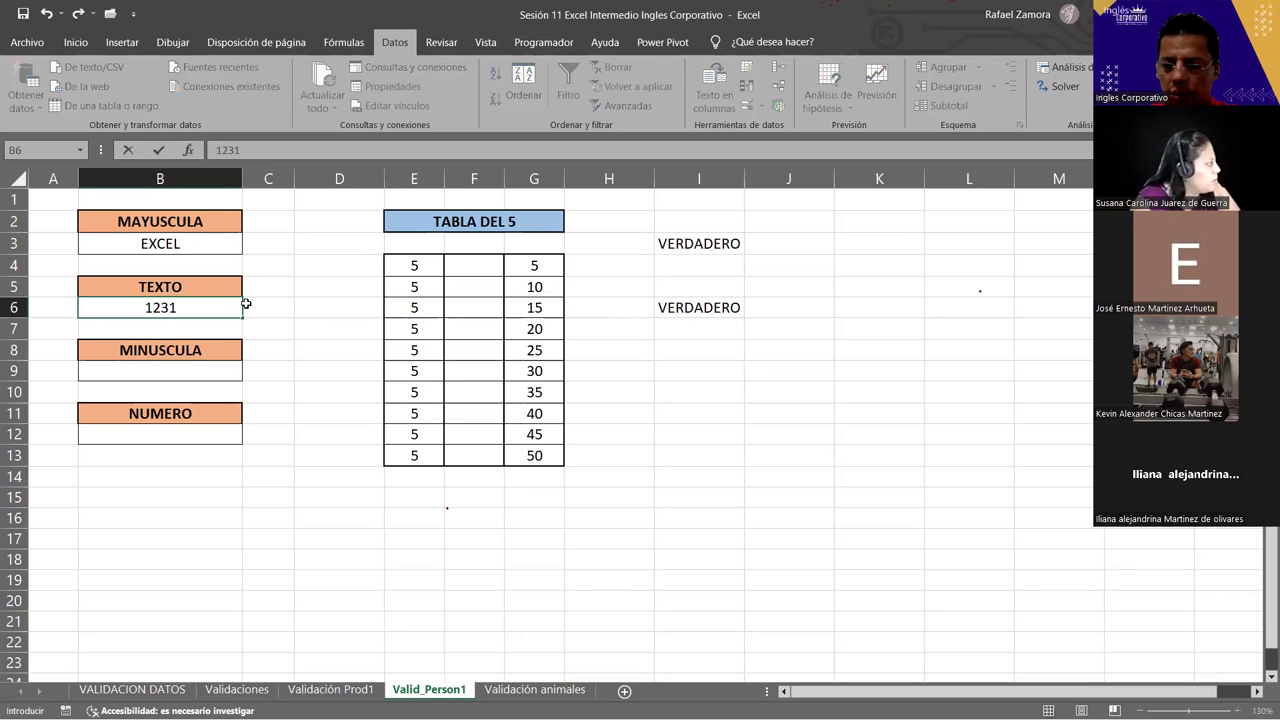
key("Return")
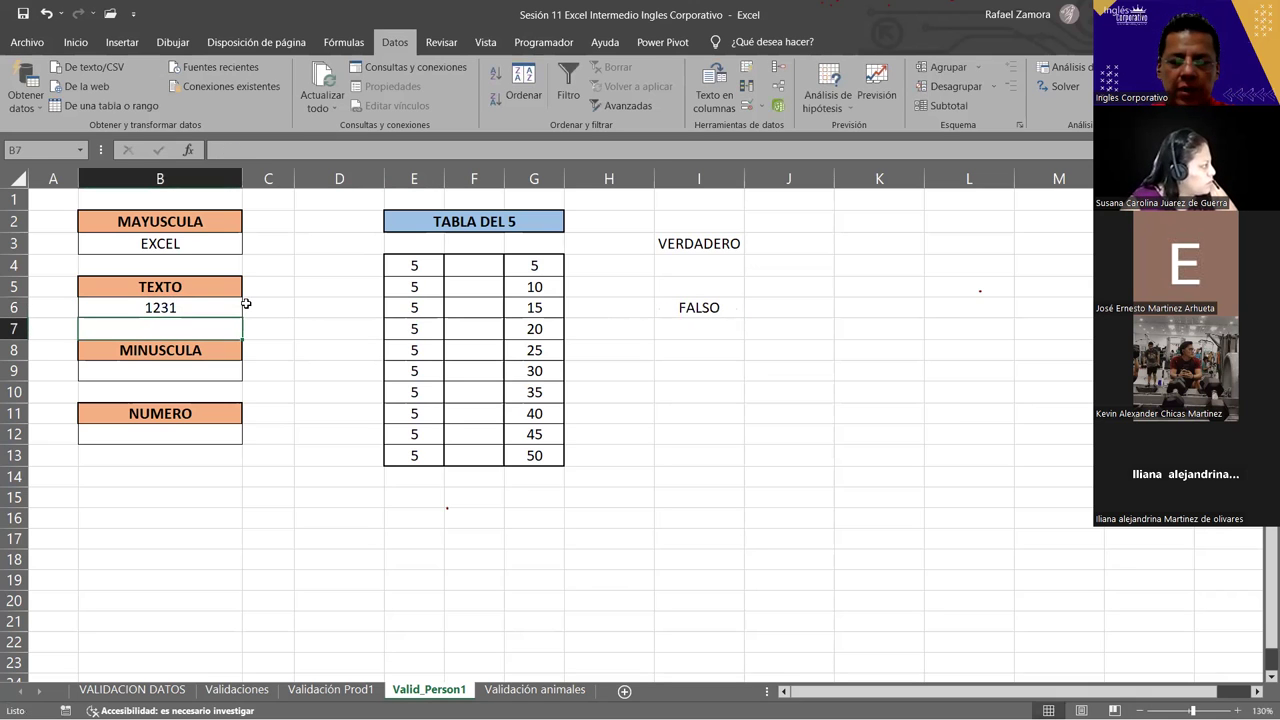
key("Up")
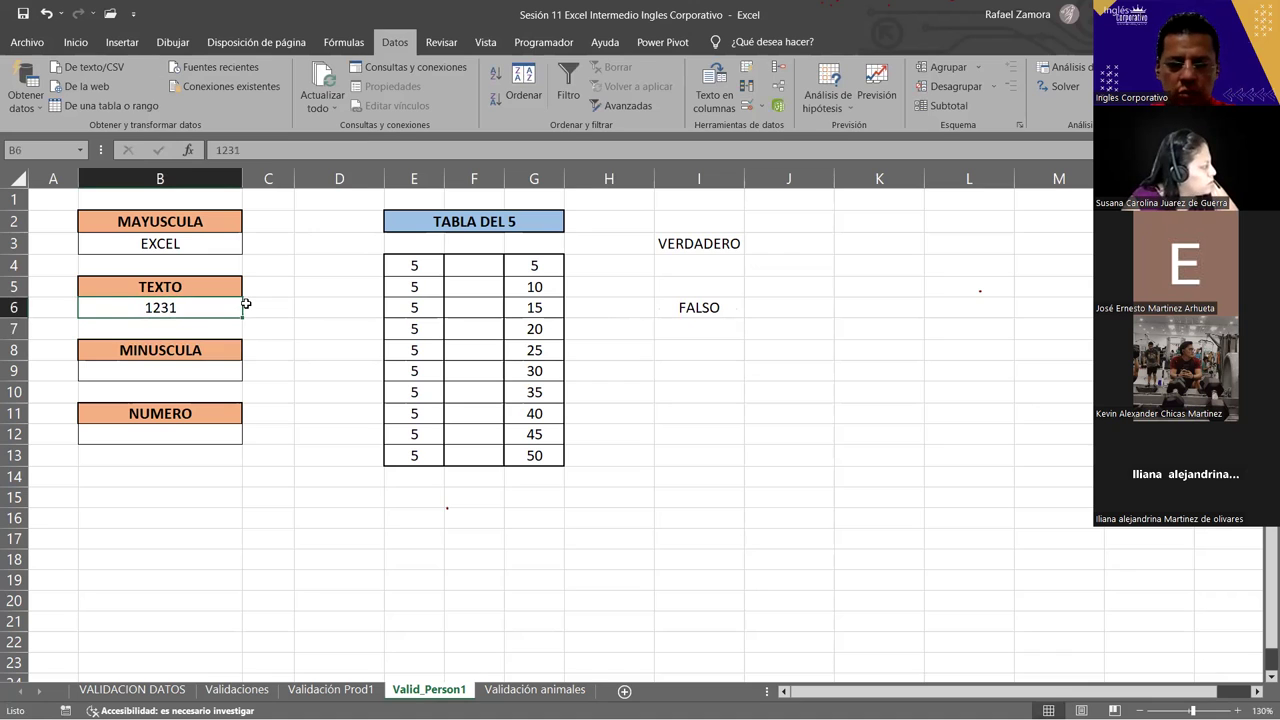
type("dfsdf")
key("Return")
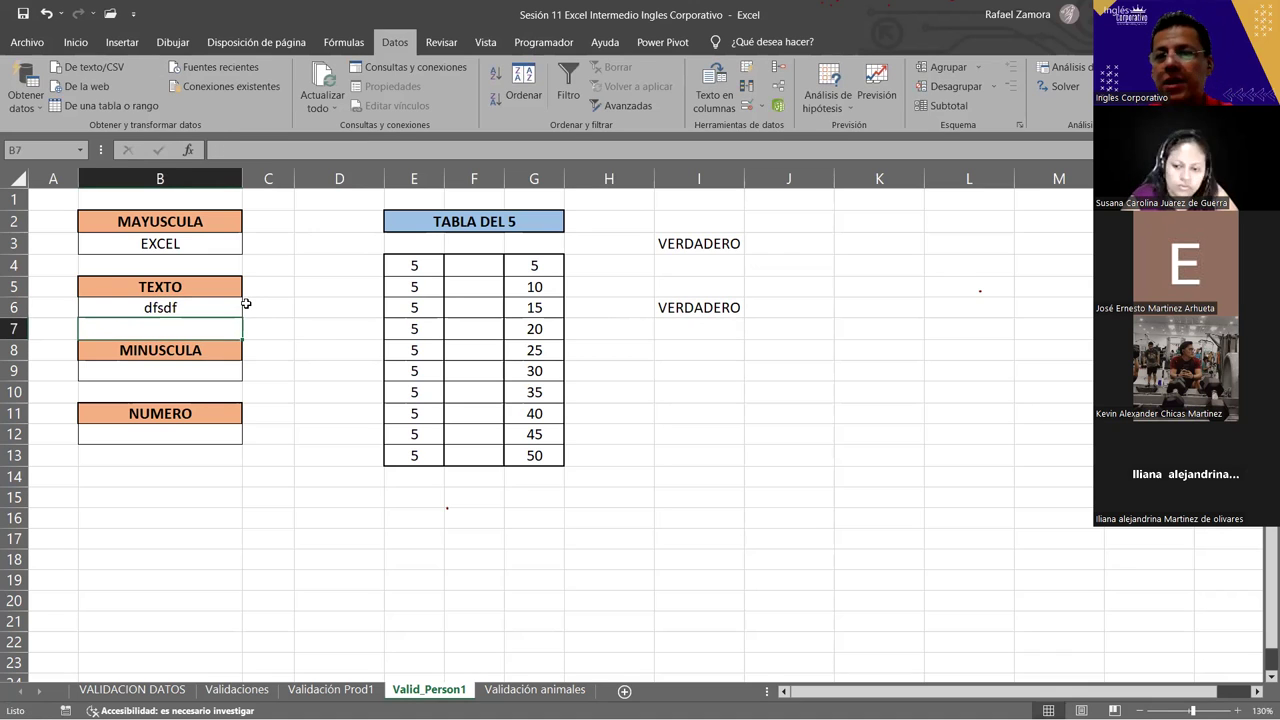
left_click(170, 308)
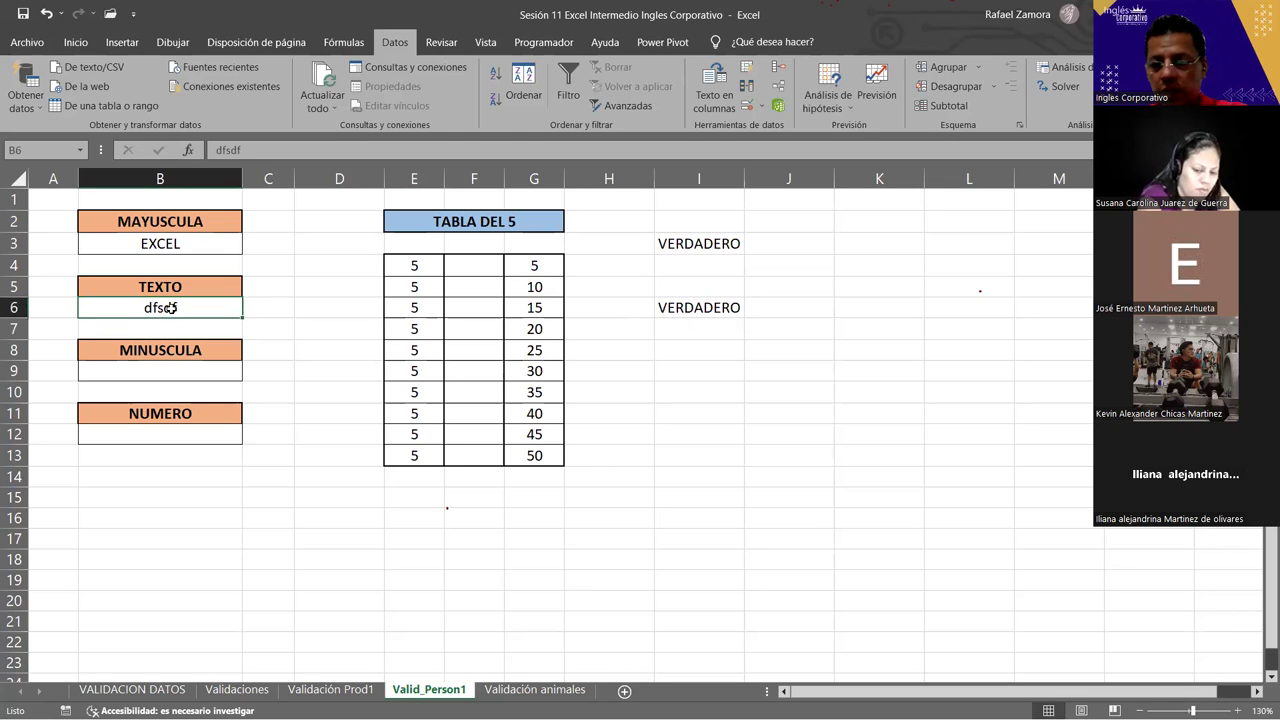
key("Delete")
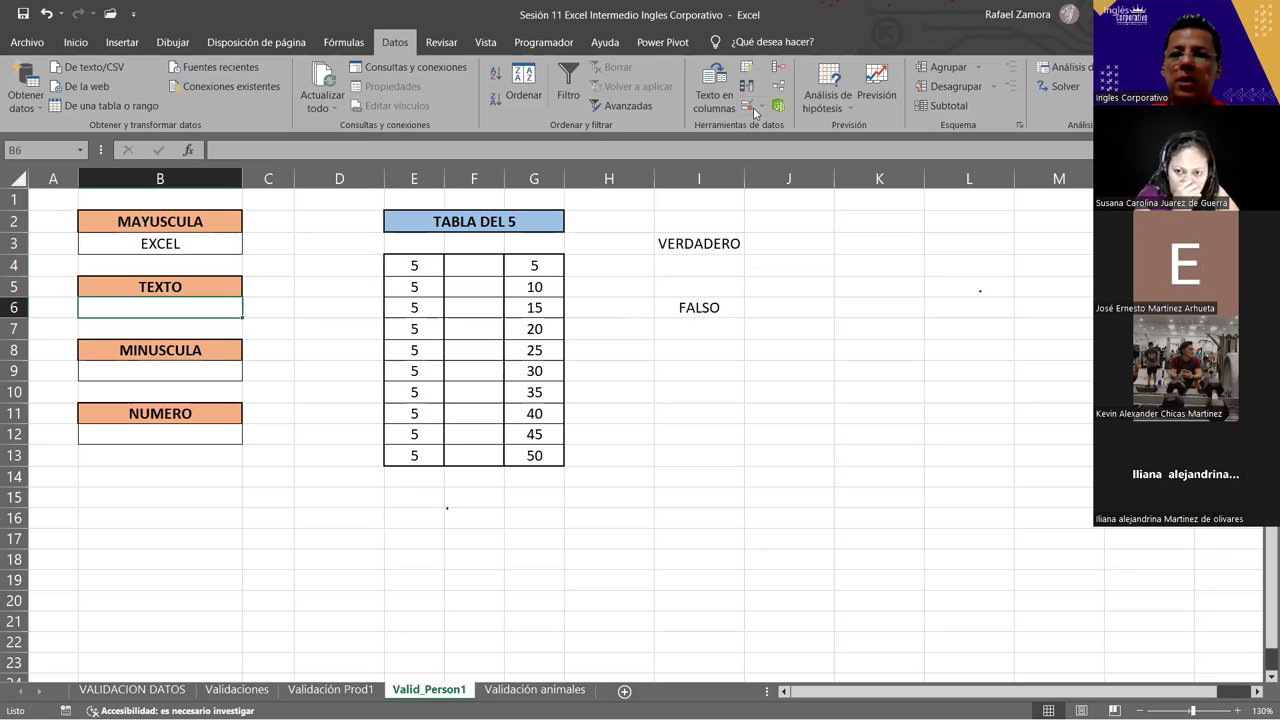
left_click(747, 106)
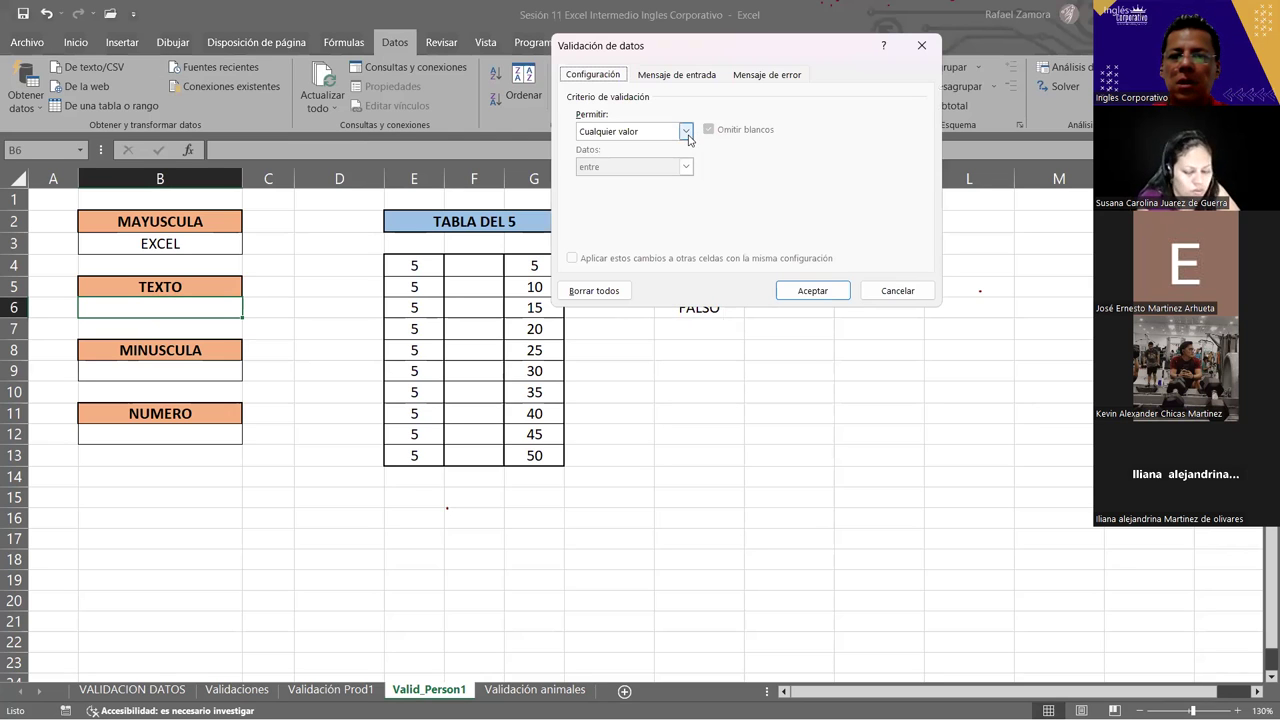
- Give B6 the custom validation rule =estexto(B6), then test it by entering 32123
left_click(686, 131)
left_click(649, 226)
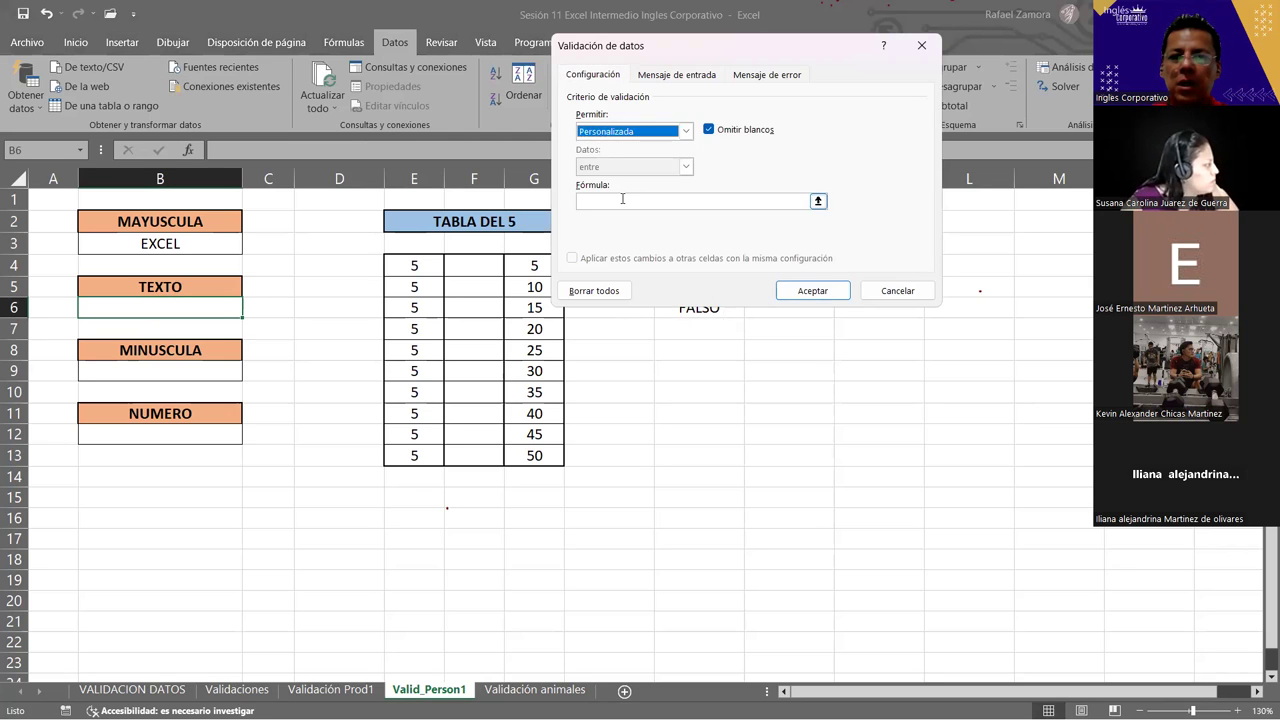
left_click(622, 199)
type("=")
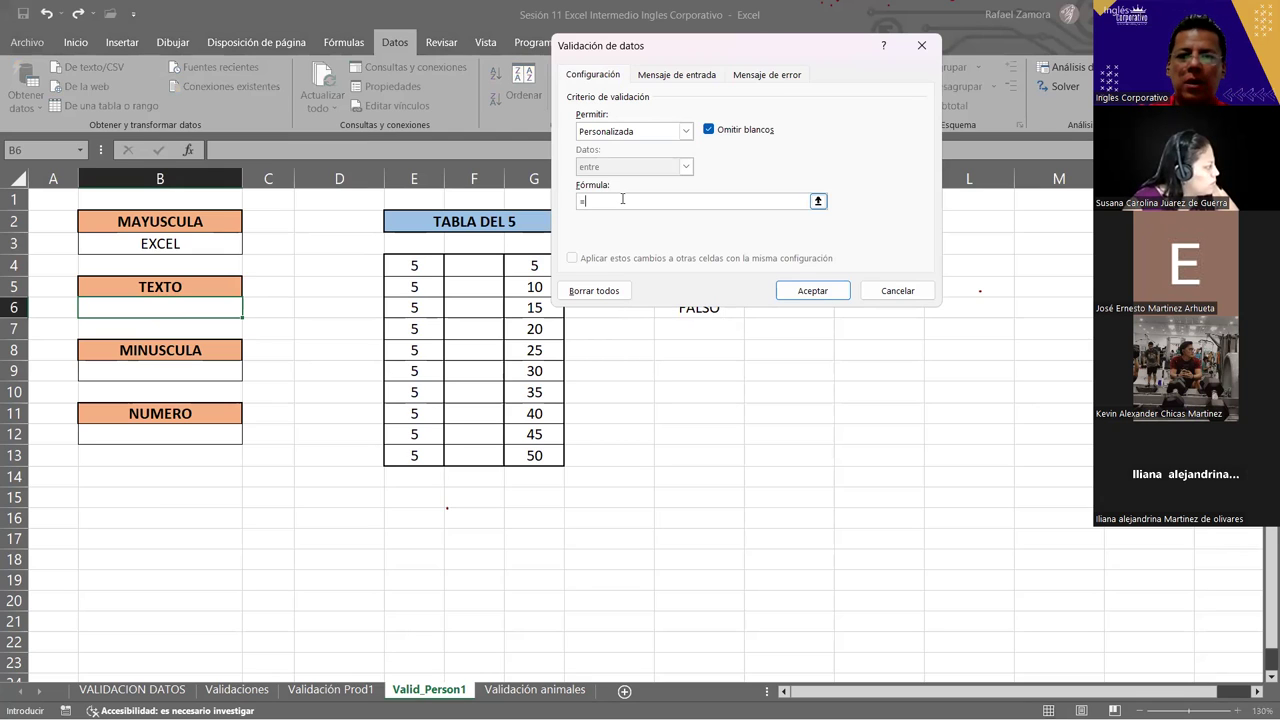
type("estexto")
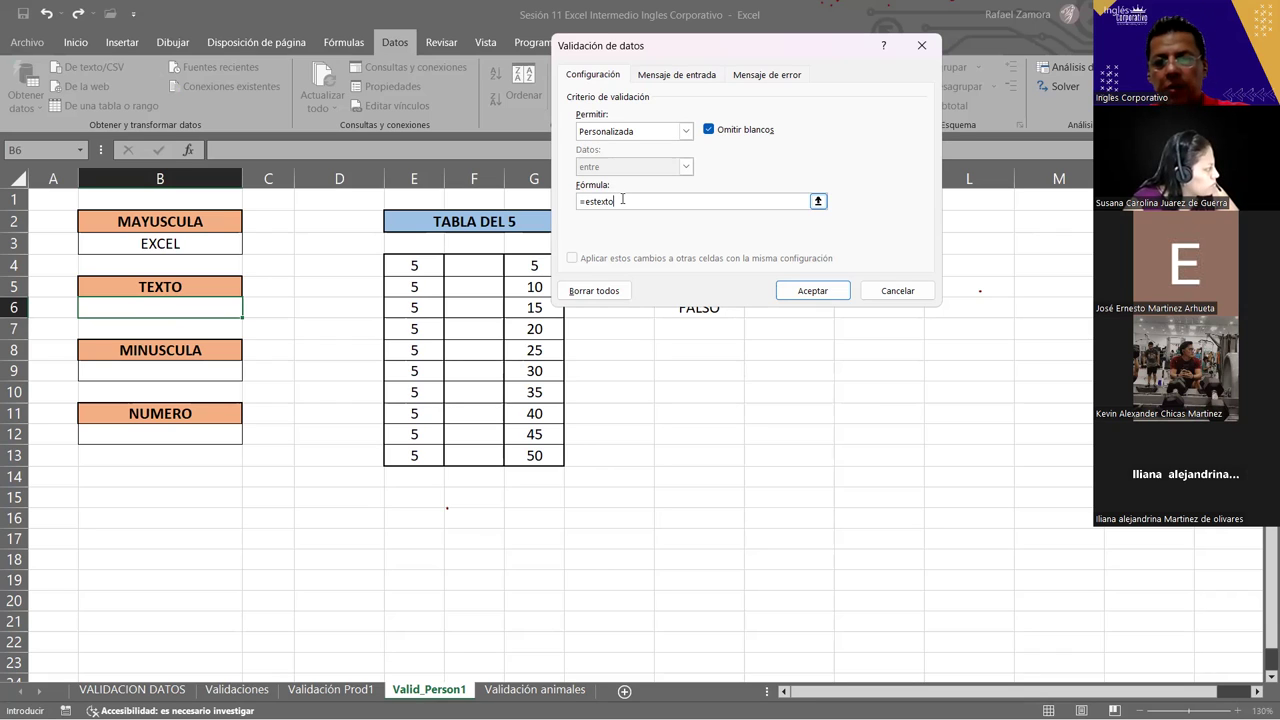
type("(")
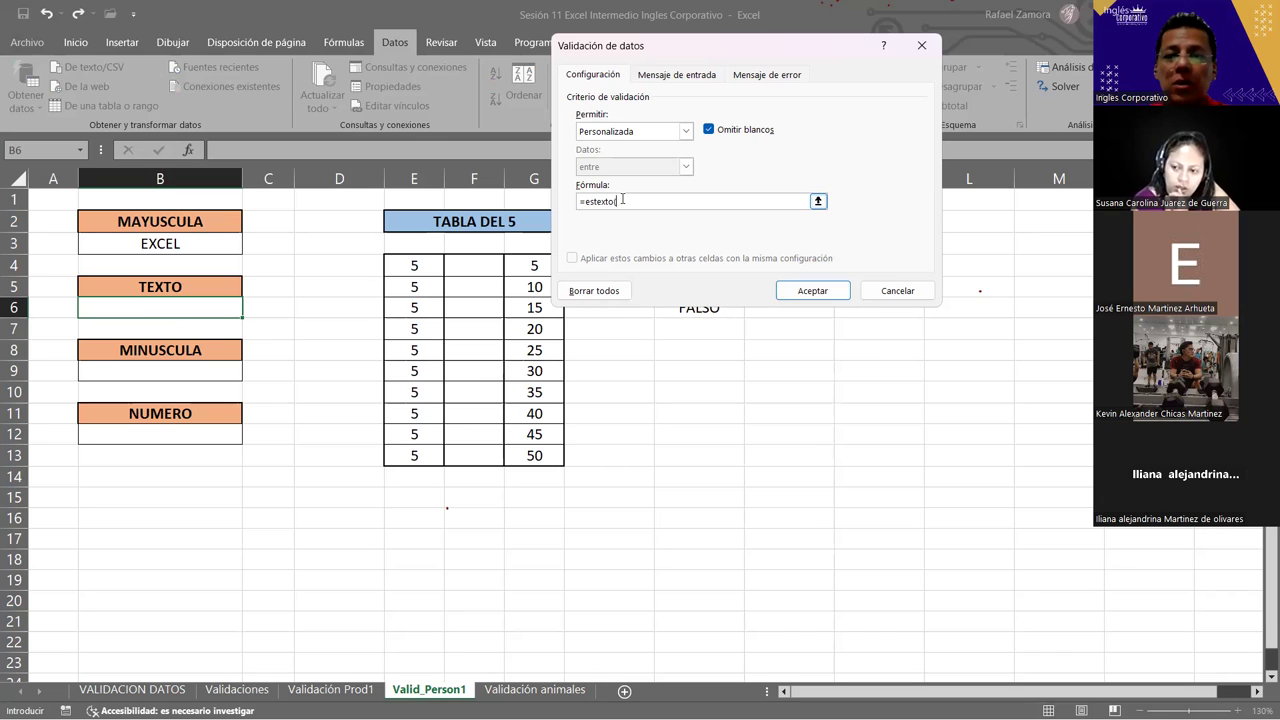
left_click(197, 303)
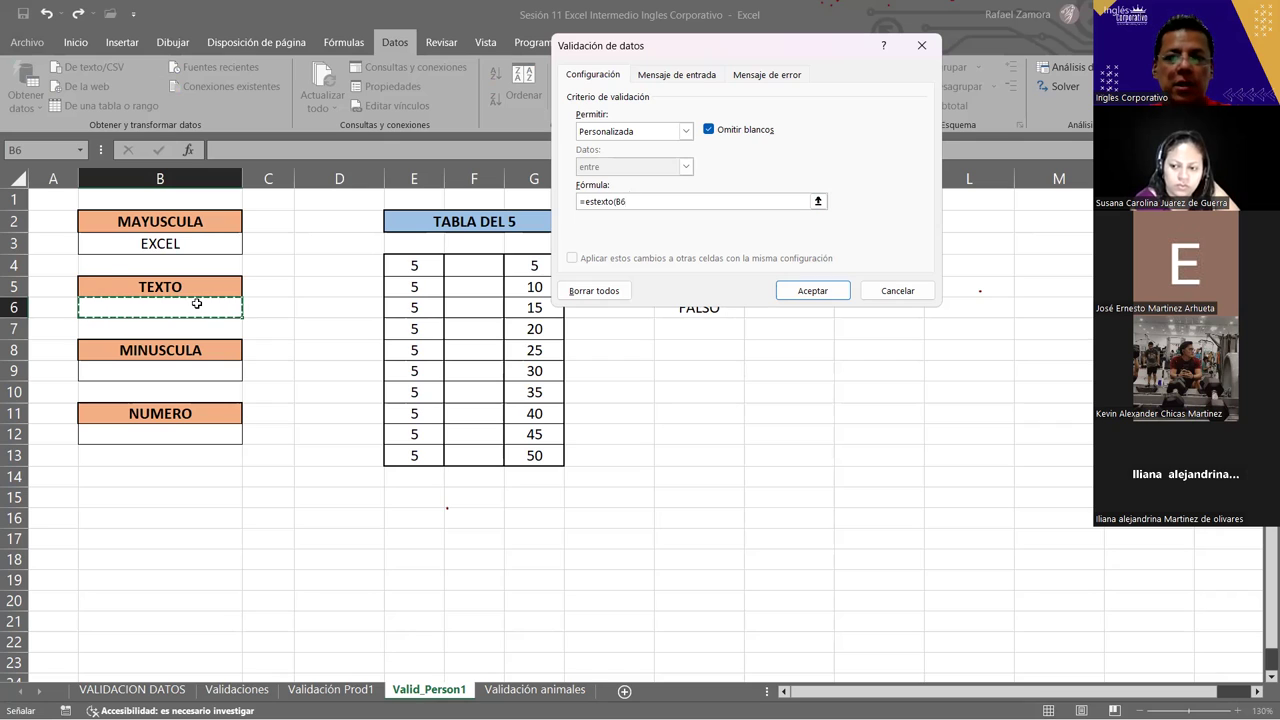
type(")")
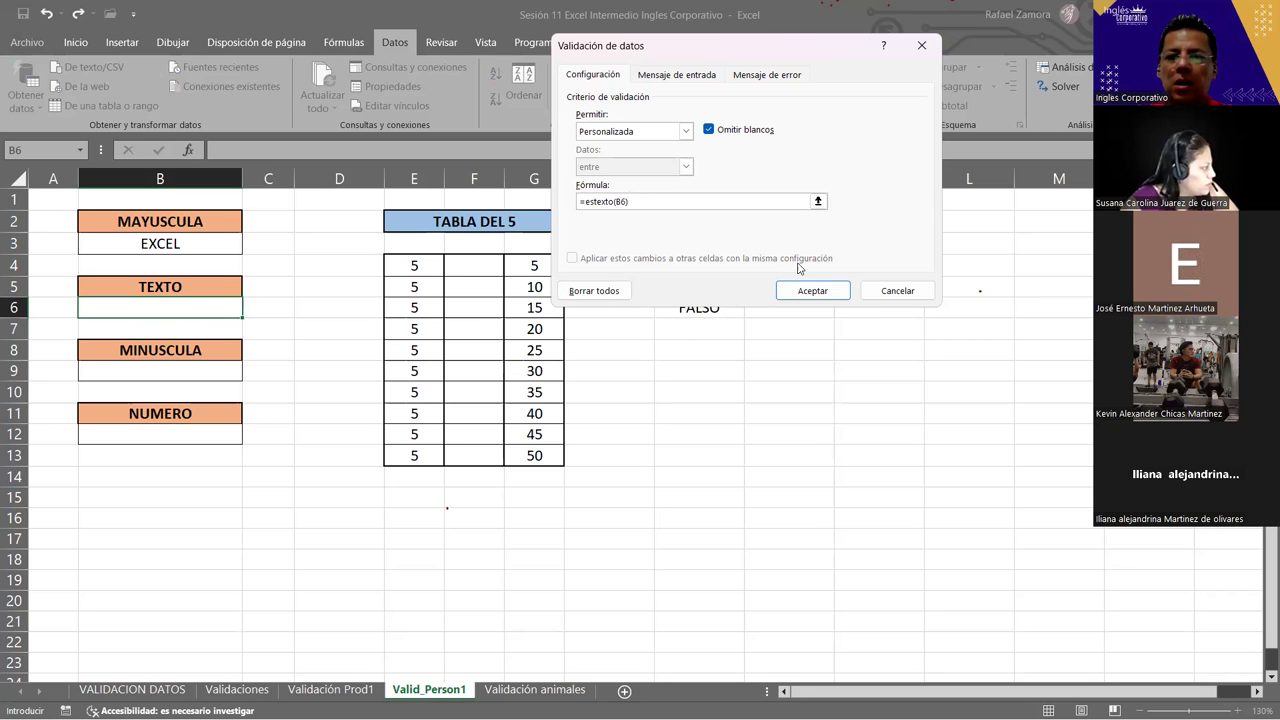
left_click(813, 291)
type("32123")
key("Return")
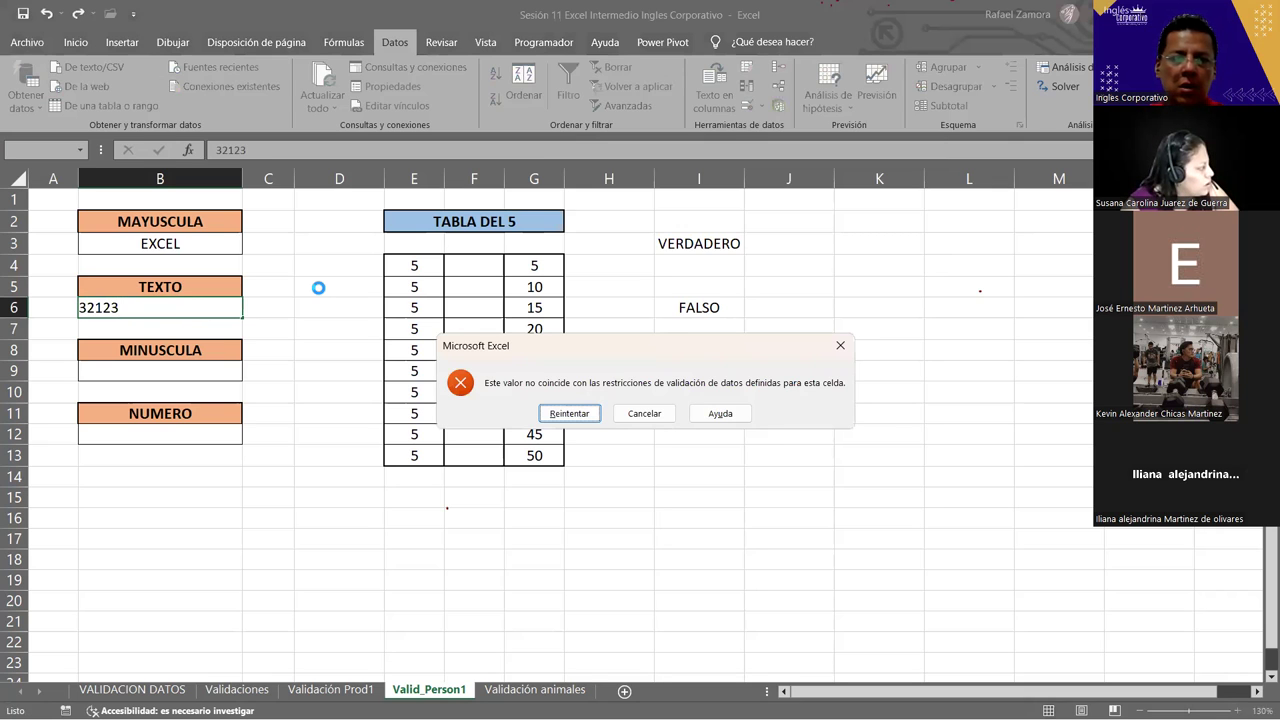
- Retry after the rejection and enter 'Excel' in B6, so I6 reads VERDADERO
key("Return")
type("Excel")
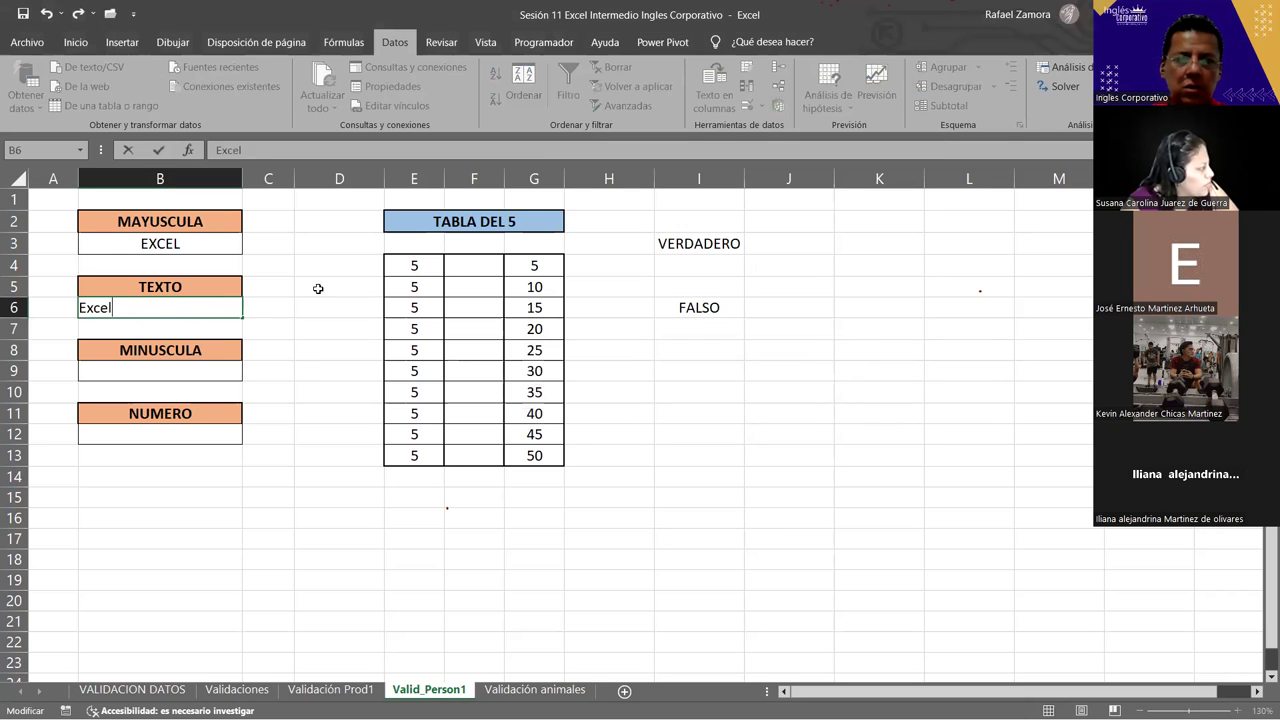
key("Return")
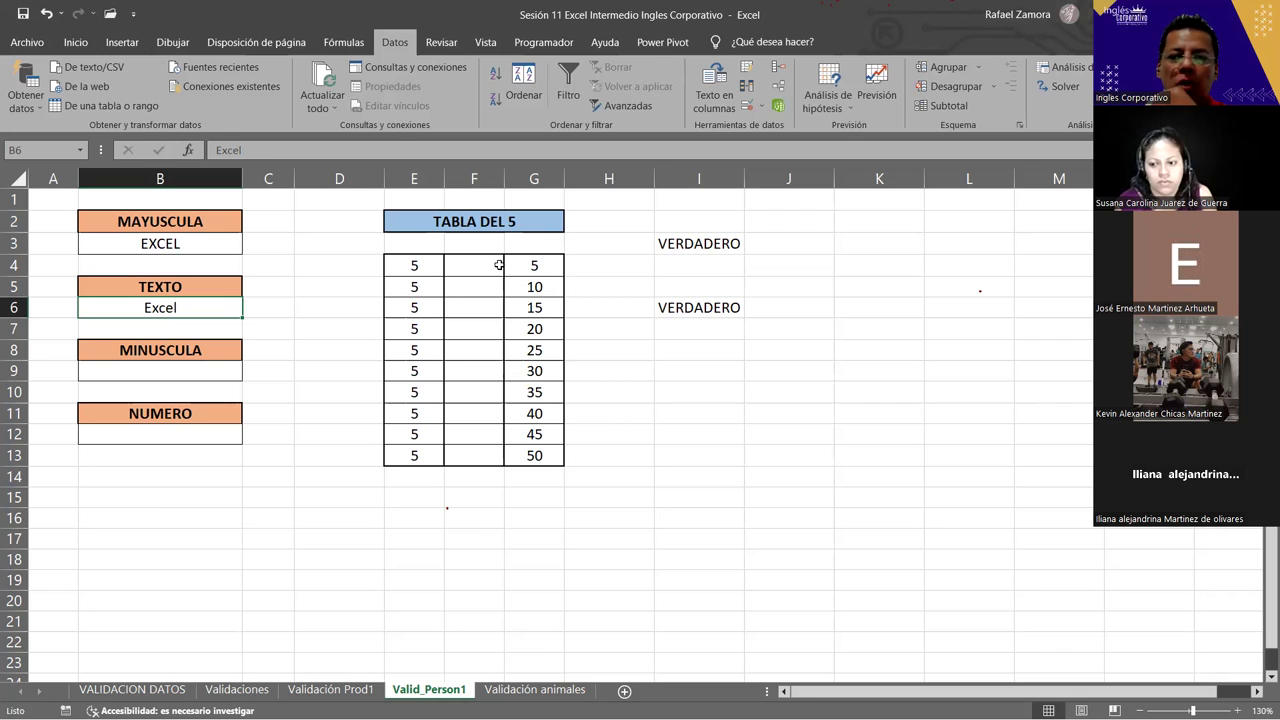
- Delete the VERDADERO check results in I2:J12 and inspect the table's empty middle column
left_click_drag(728, 215, 751, 424)
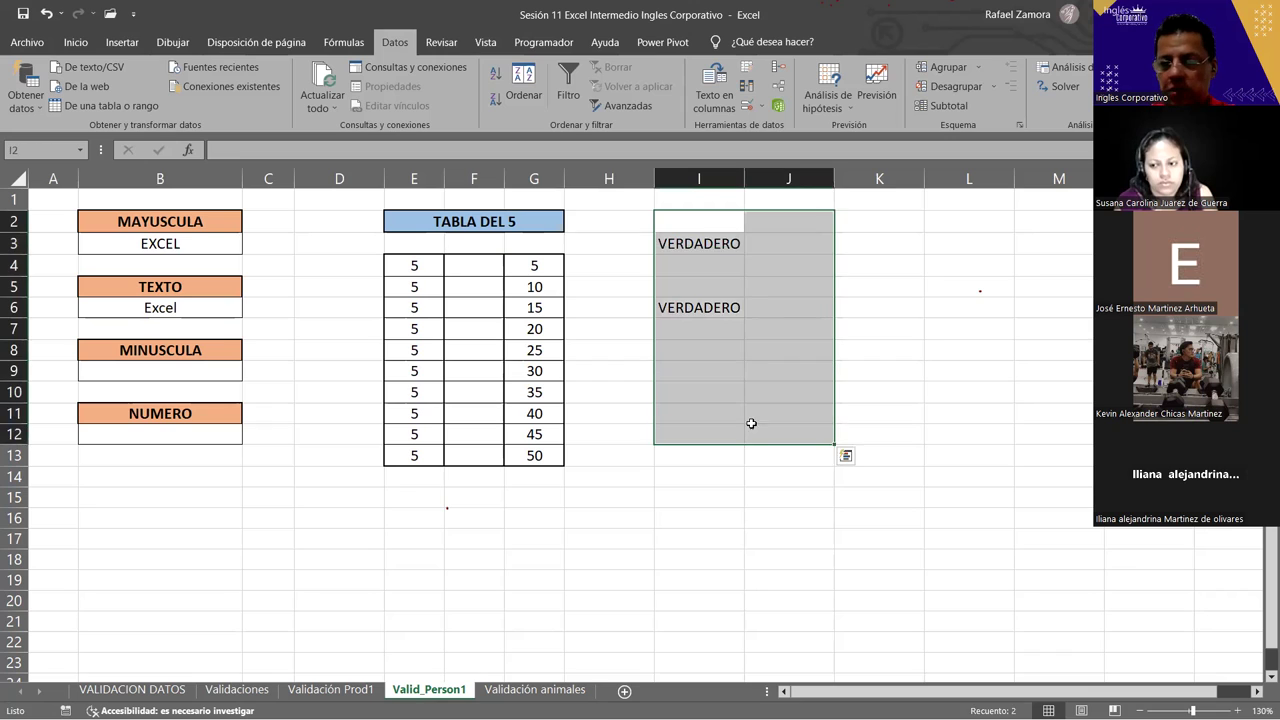
key("Delete")
left_click(485, 266)
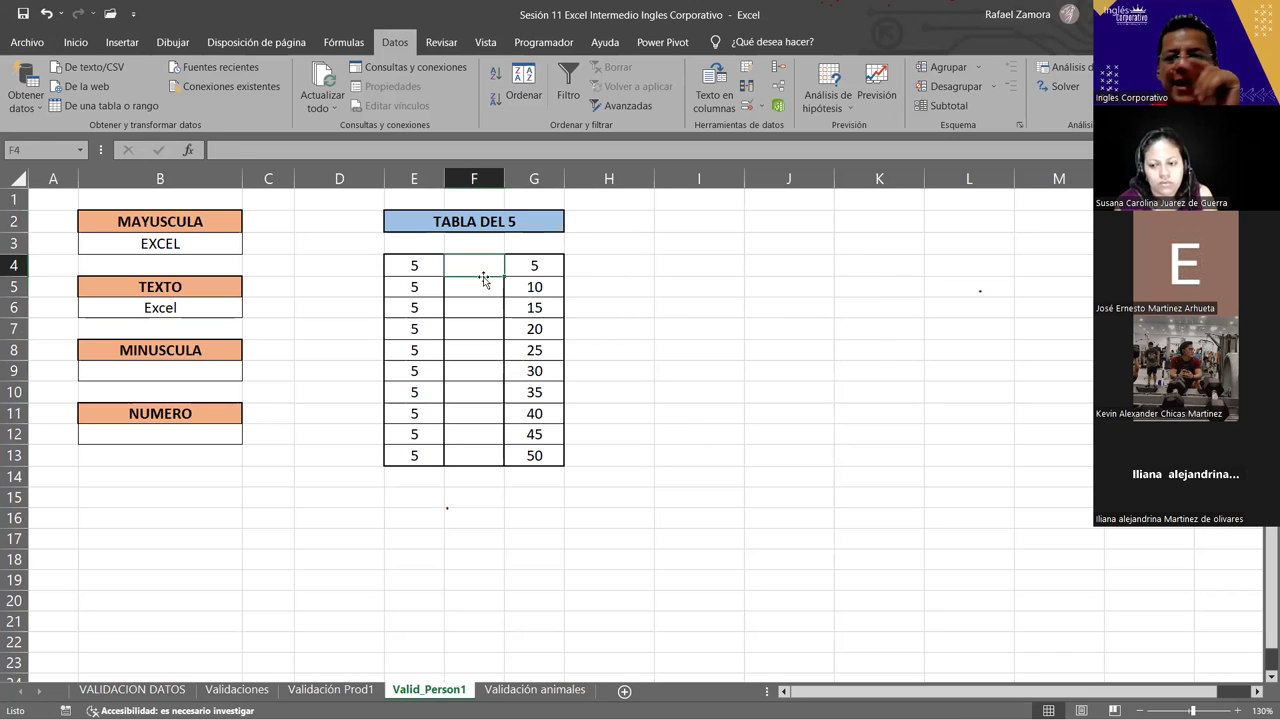
left_click_drag(481, 267, 467, 450)
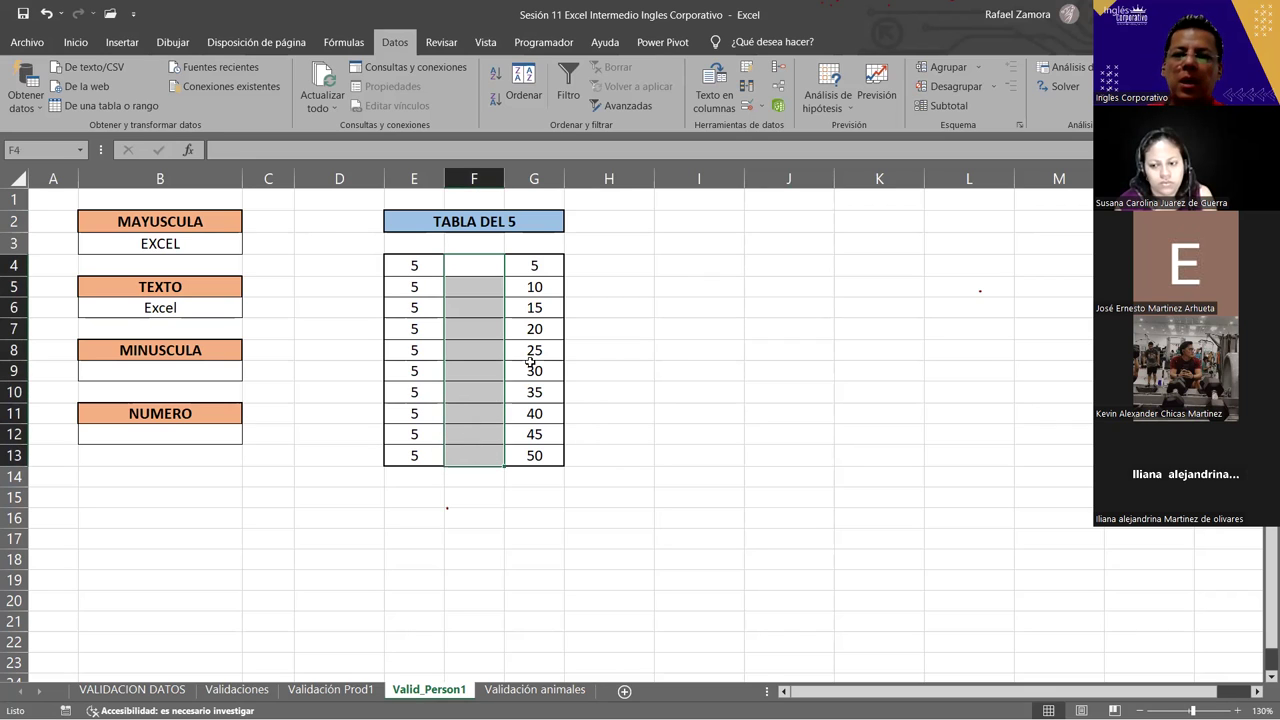
left_click(487, 240)
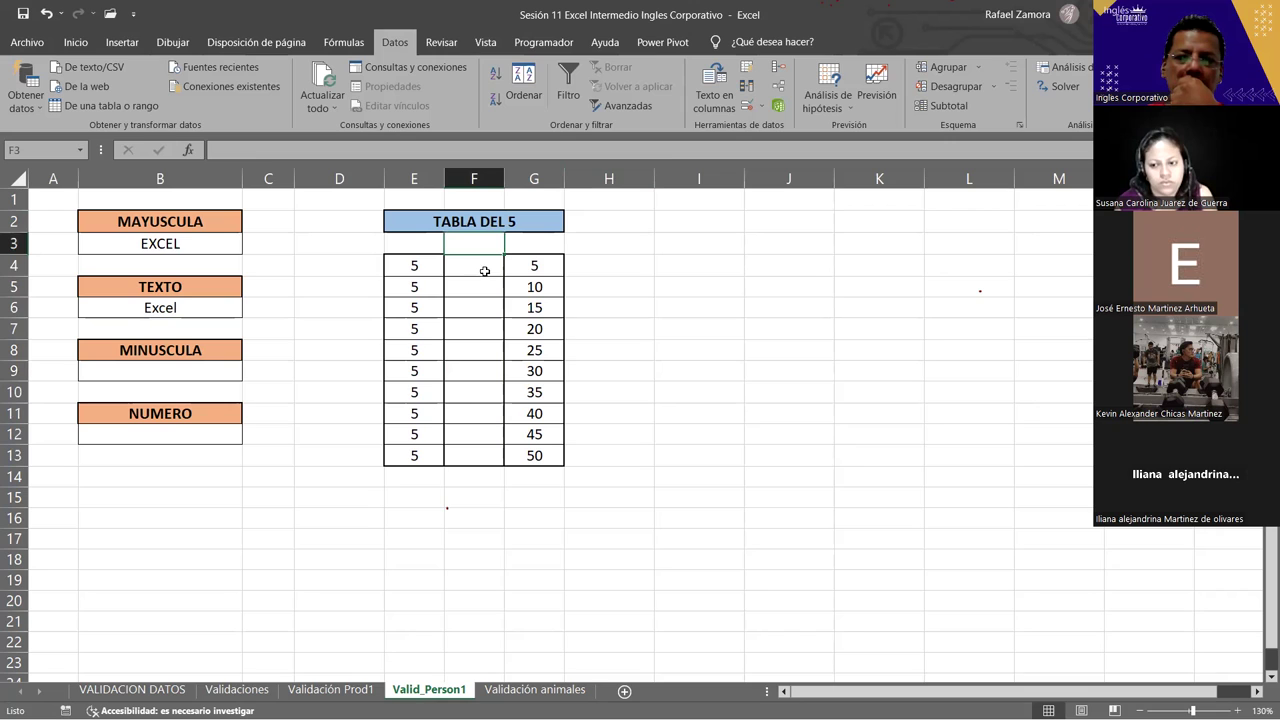
left_click(536, 273)
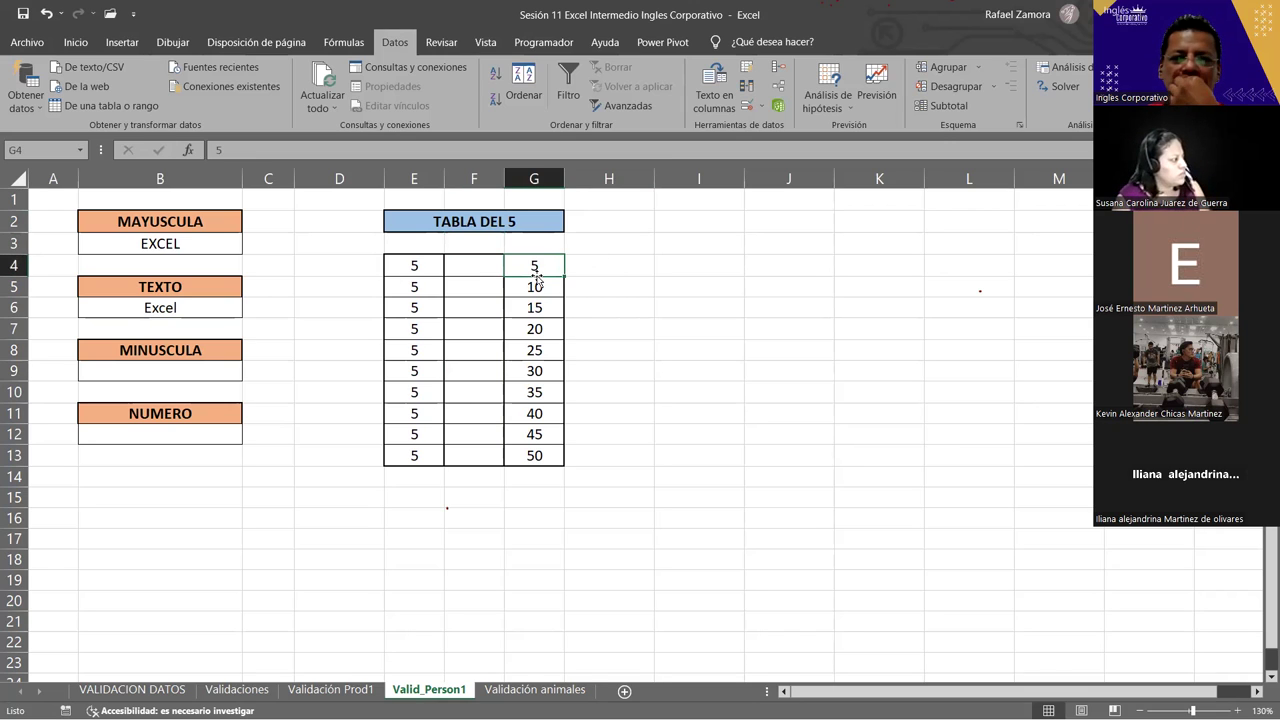
- Type sample numbers 1 to 5 into F4:F8
left_click(498, 264)
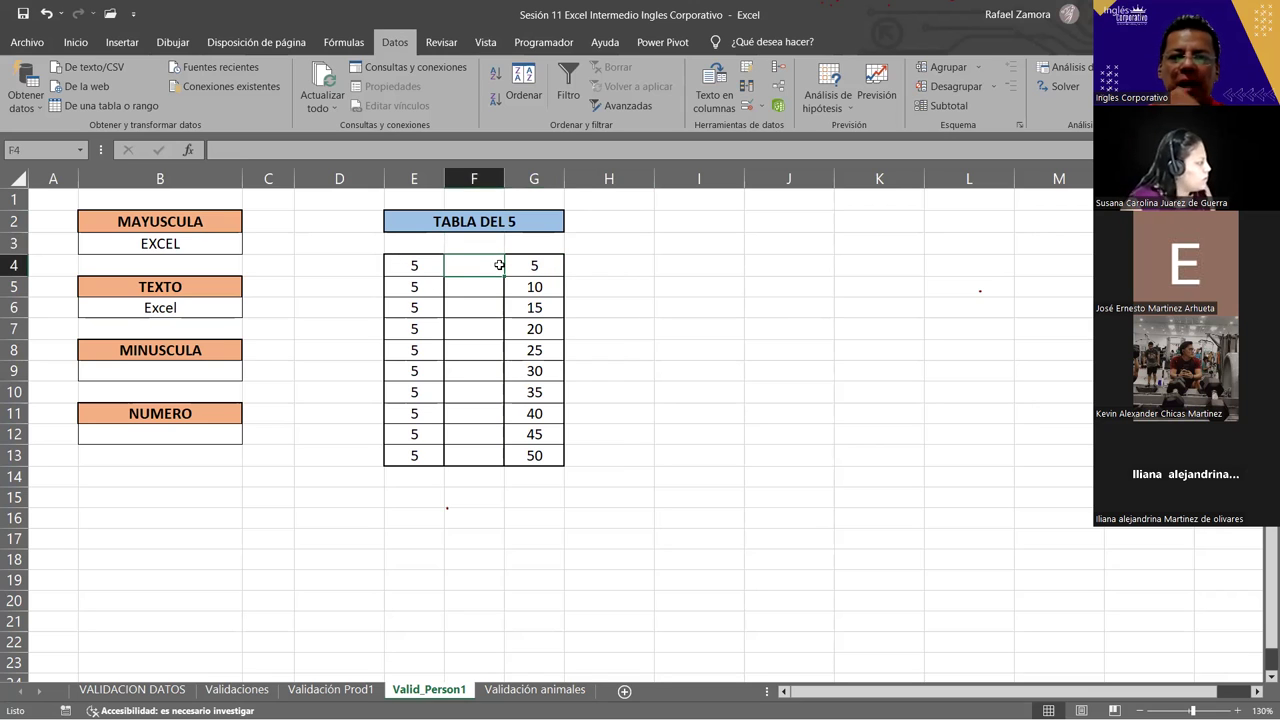
type("1")
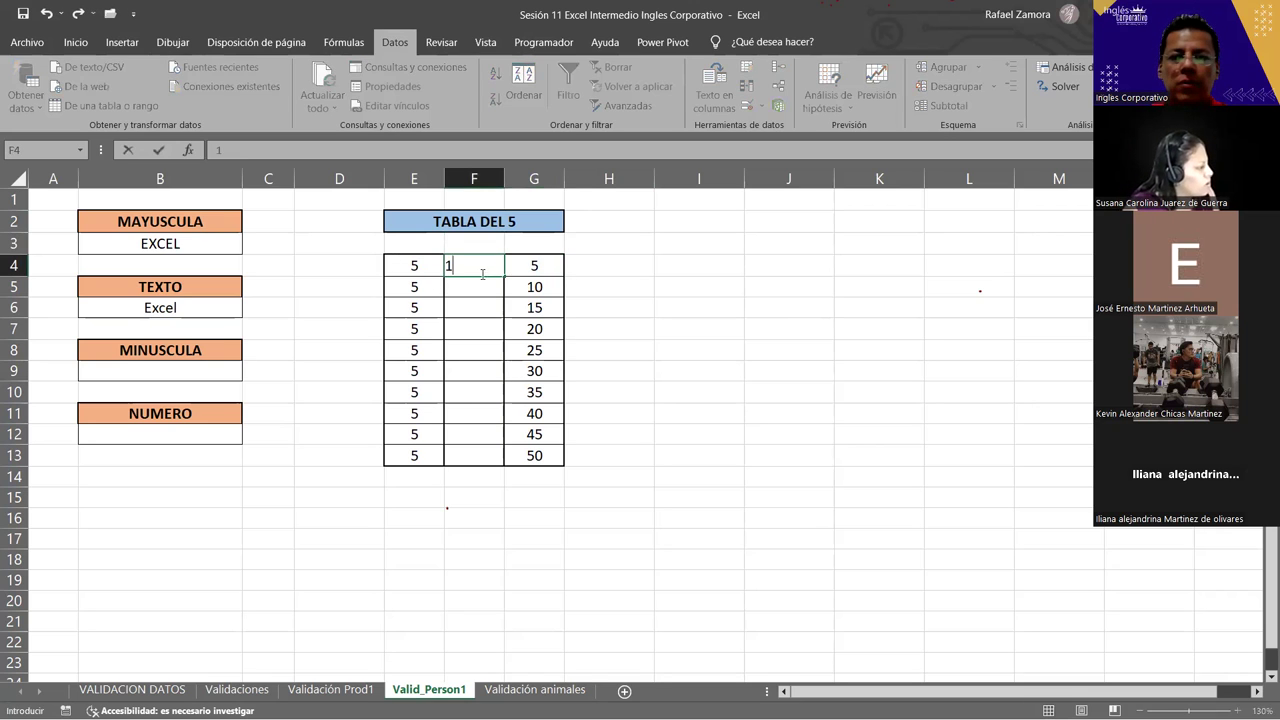
key("Return")
type("2")
key("Return")
type("3")
left_click(482, 348)
type("4")
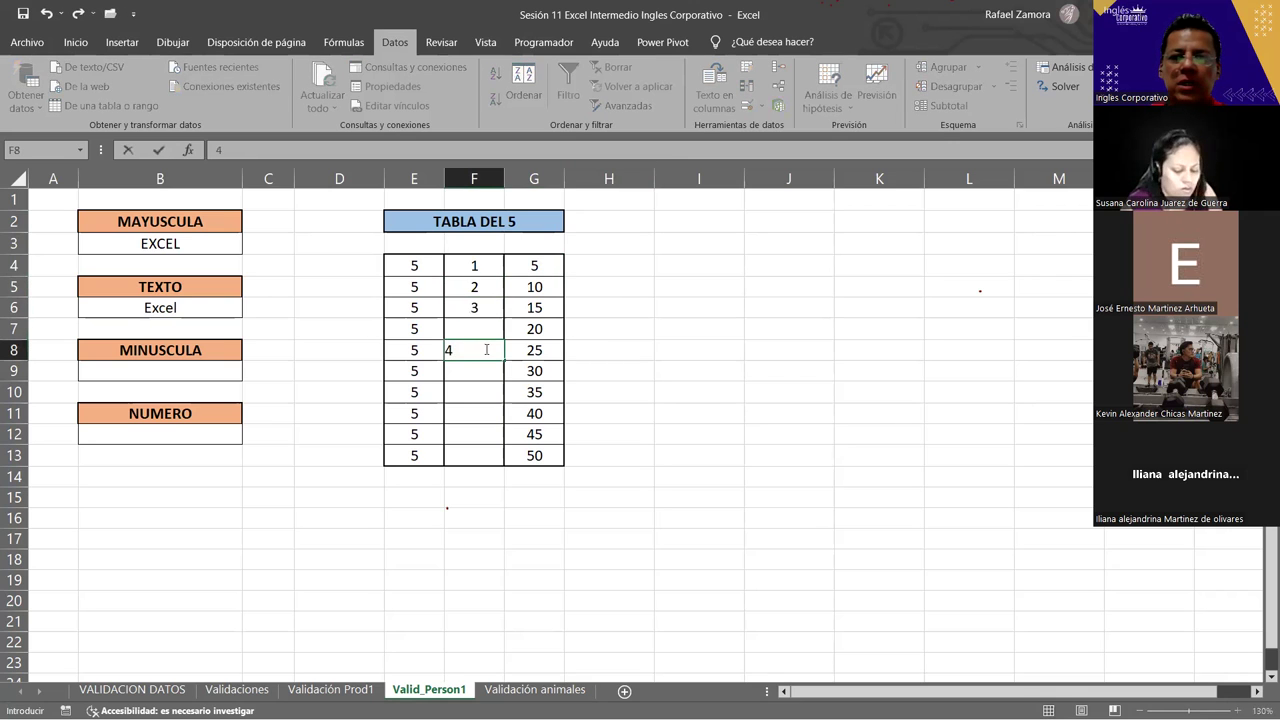
left_click(487, 327)
type("3")
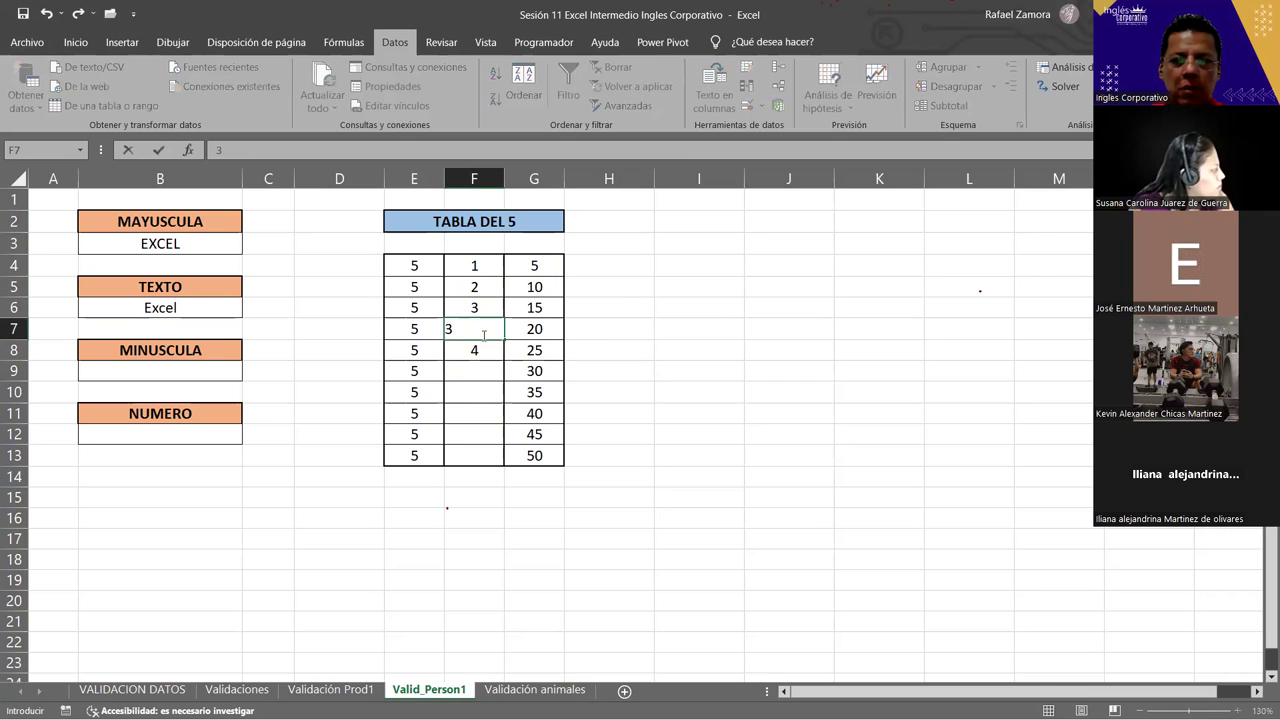
double_click(449, 329)
type("4")
left_click(468, 347)
type("5")
left_click(490, 392)
- Delete the sample numbers from column F and reselect F4
left_click(829, 345)
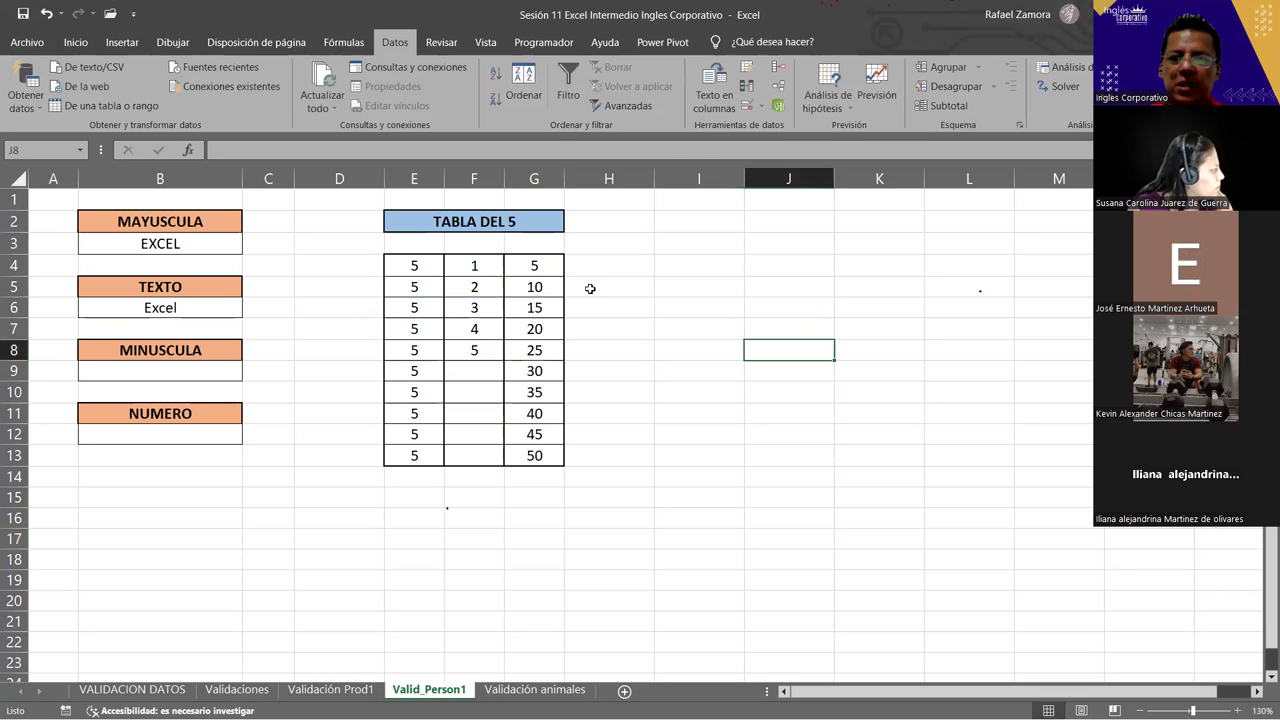
left_click_drag(452, 268, 529, 394)
left_click(486, 305)
left_click_drag(474, 265, 486, 366)
key("Delete")
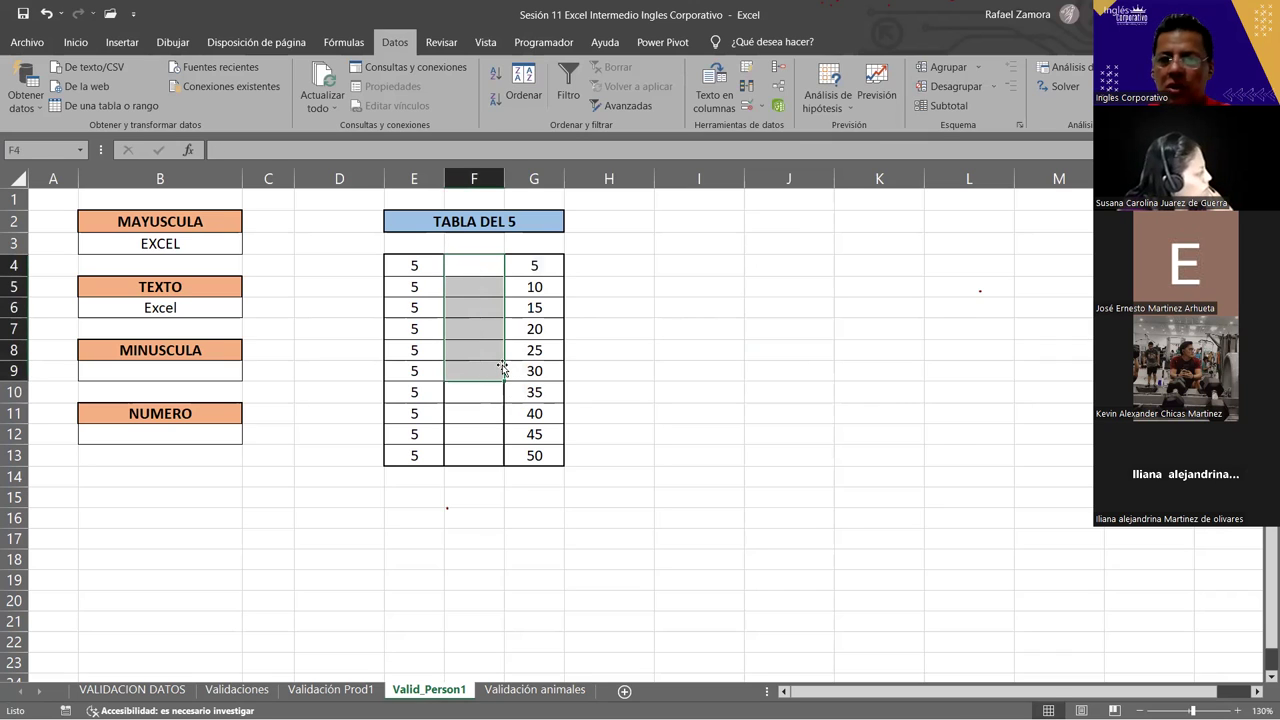
left_click(728, 258)
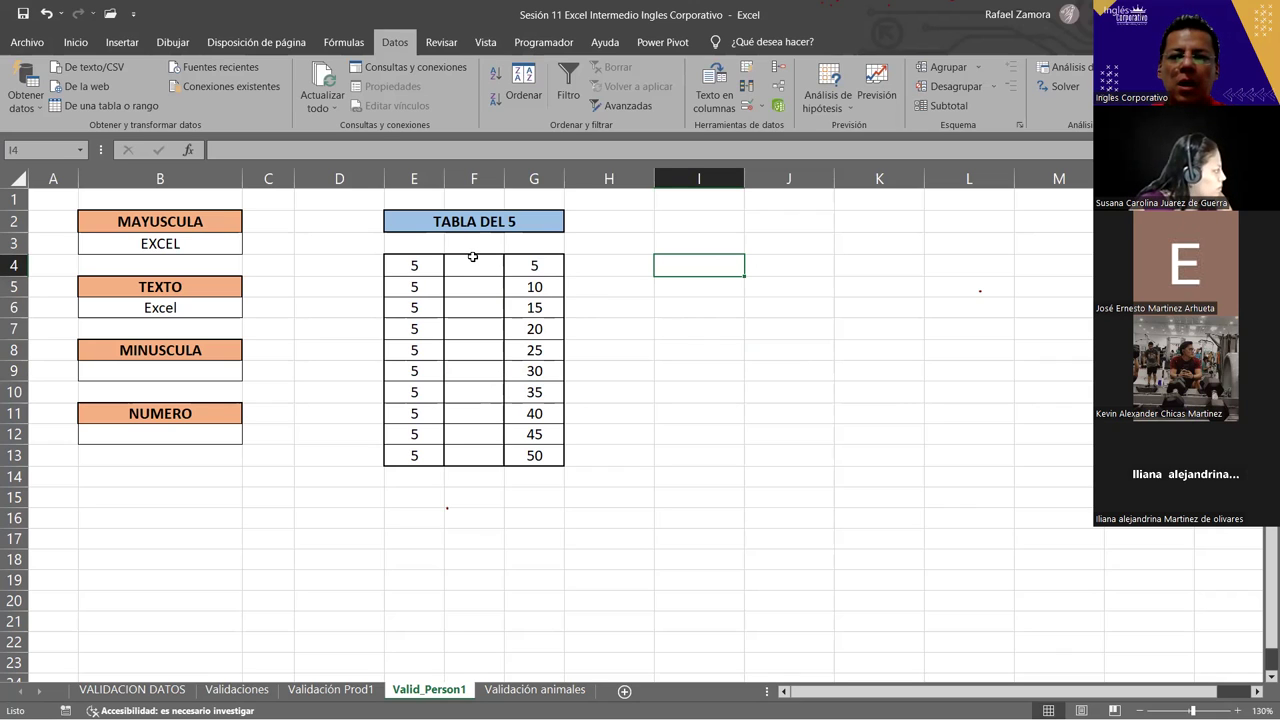
left_click(473, 265)
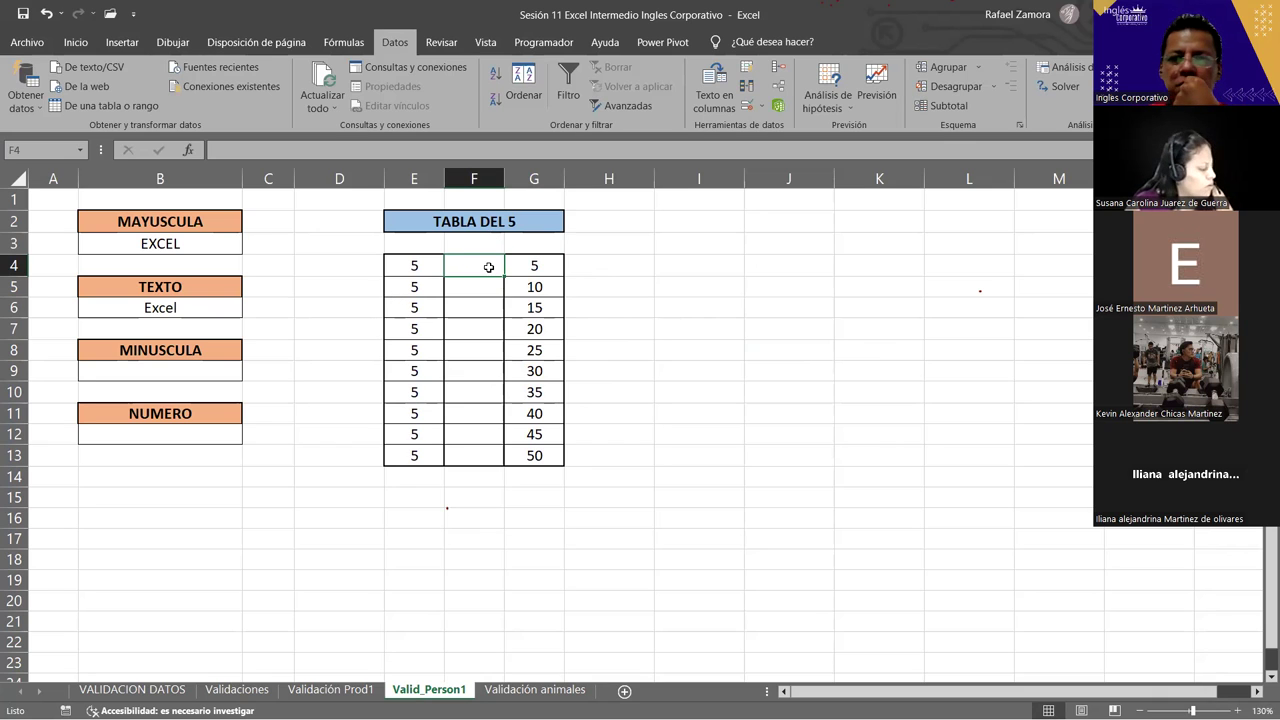
- Open Validación de datos for F4, set Permitir to Personalizada, and nudge the dialog right
left_click(745, 106)
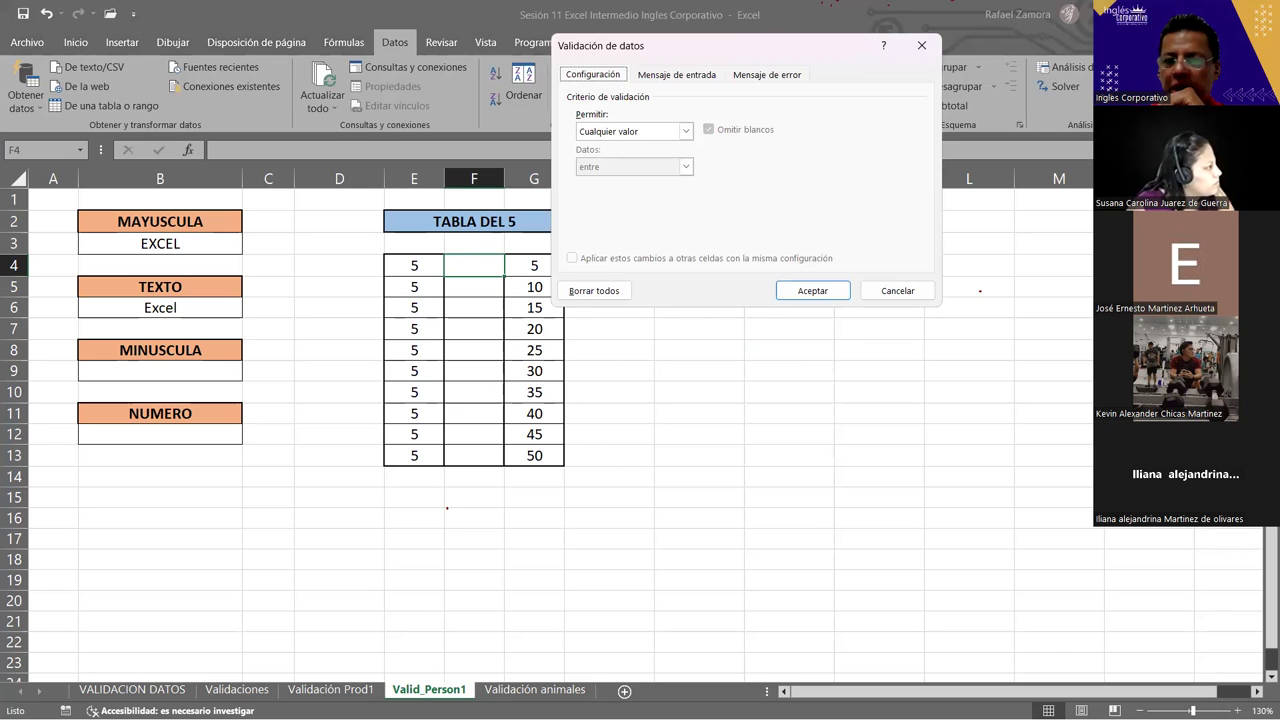
key("End")
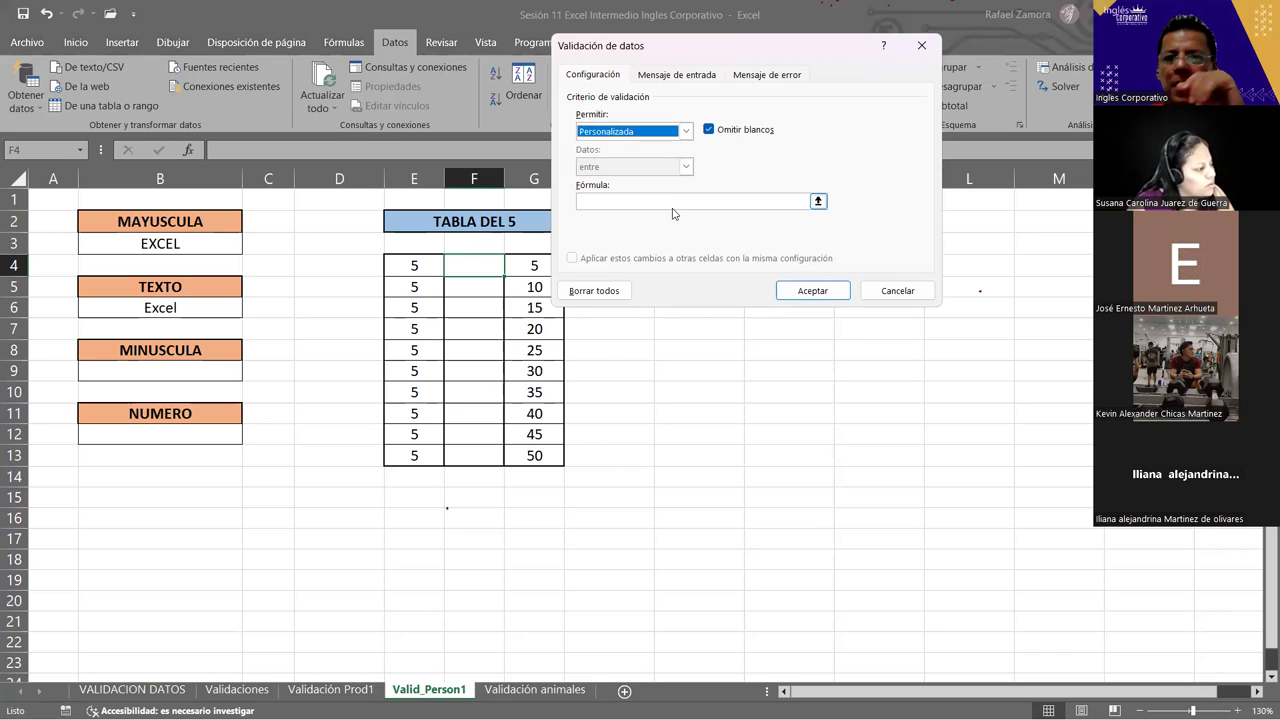
left_click(673, 207)
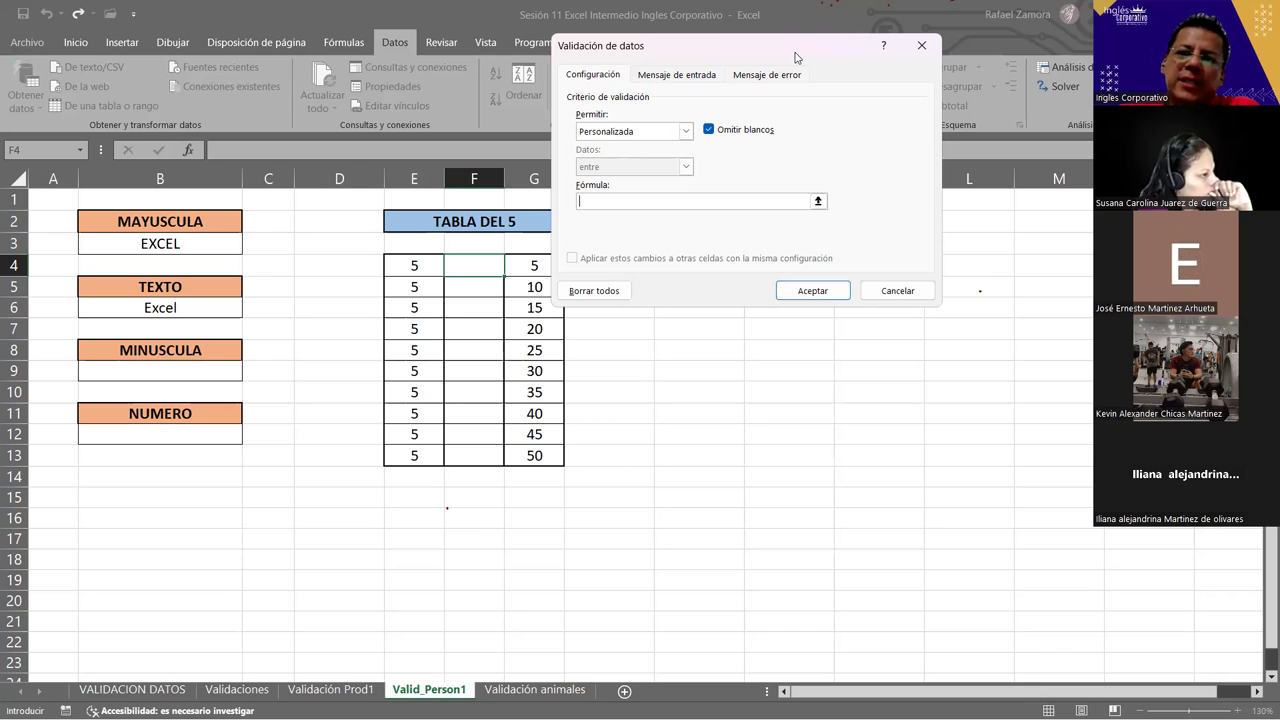
left_click_drag(796, 57, 846, 44)
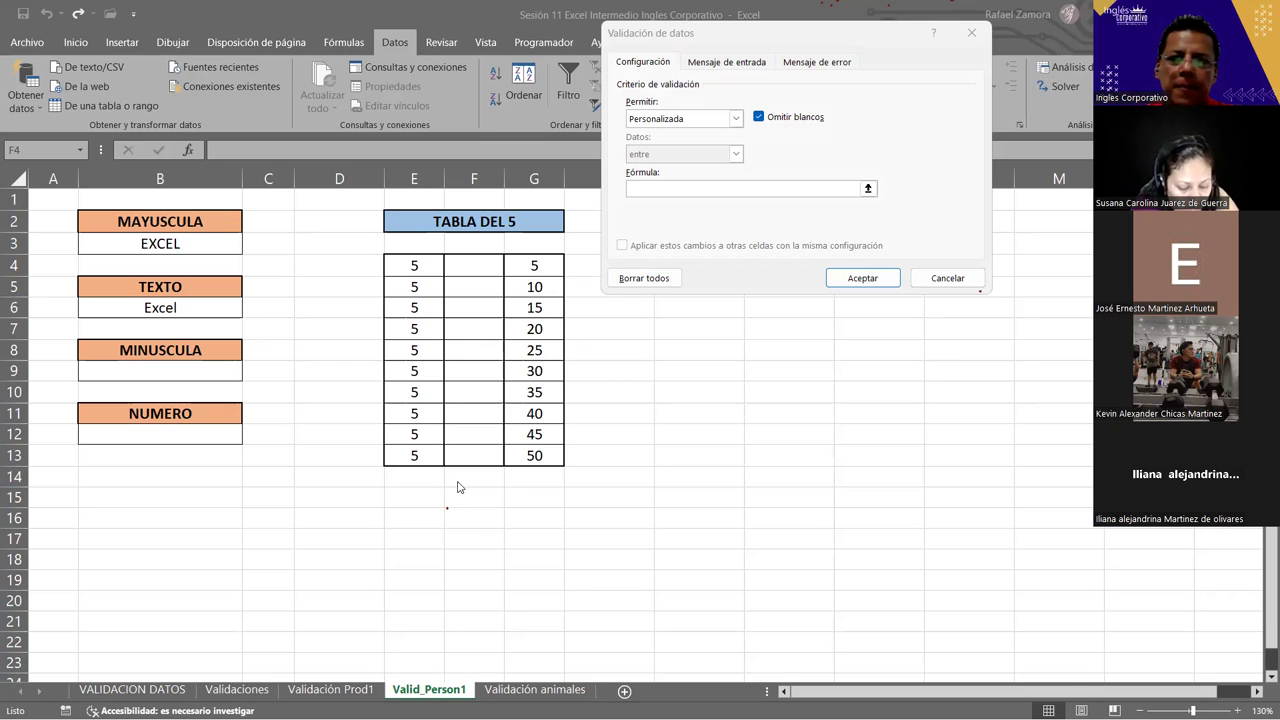
- Enter the custom validation formula =E4*F4=G4 for F4 and accept it
left_click(703, 191)
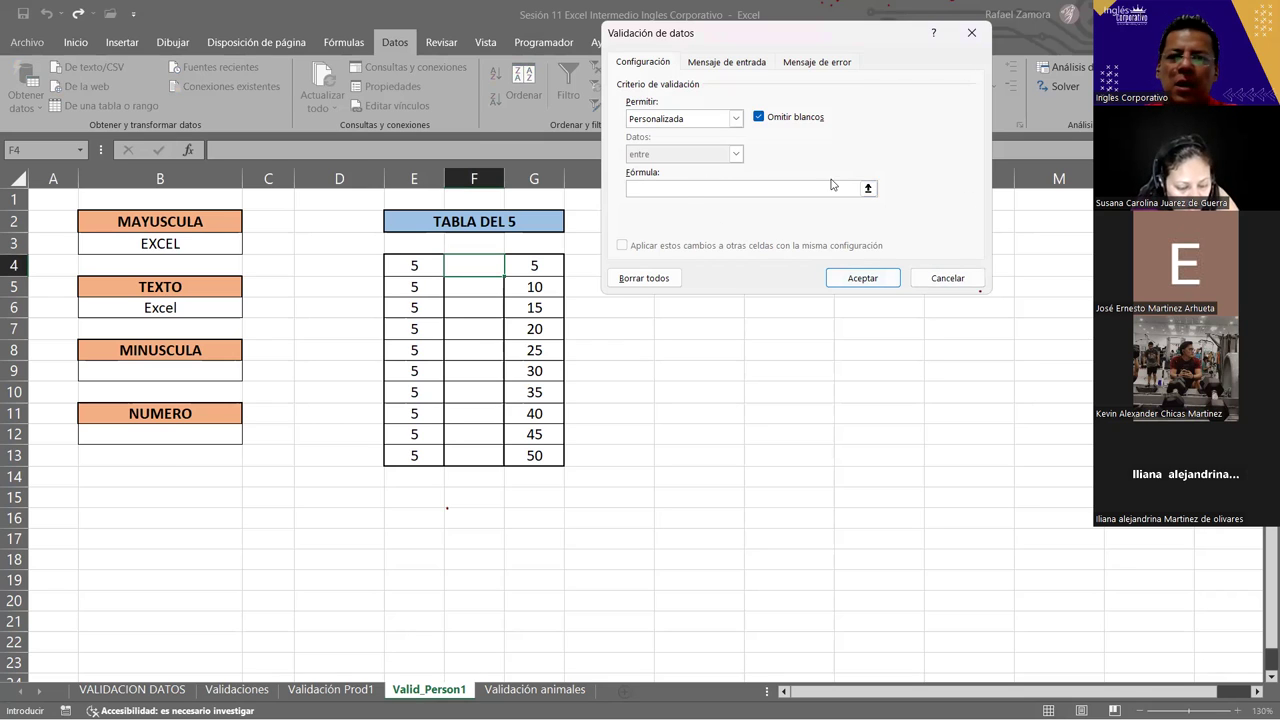
type("=")
left_click(414, 262)
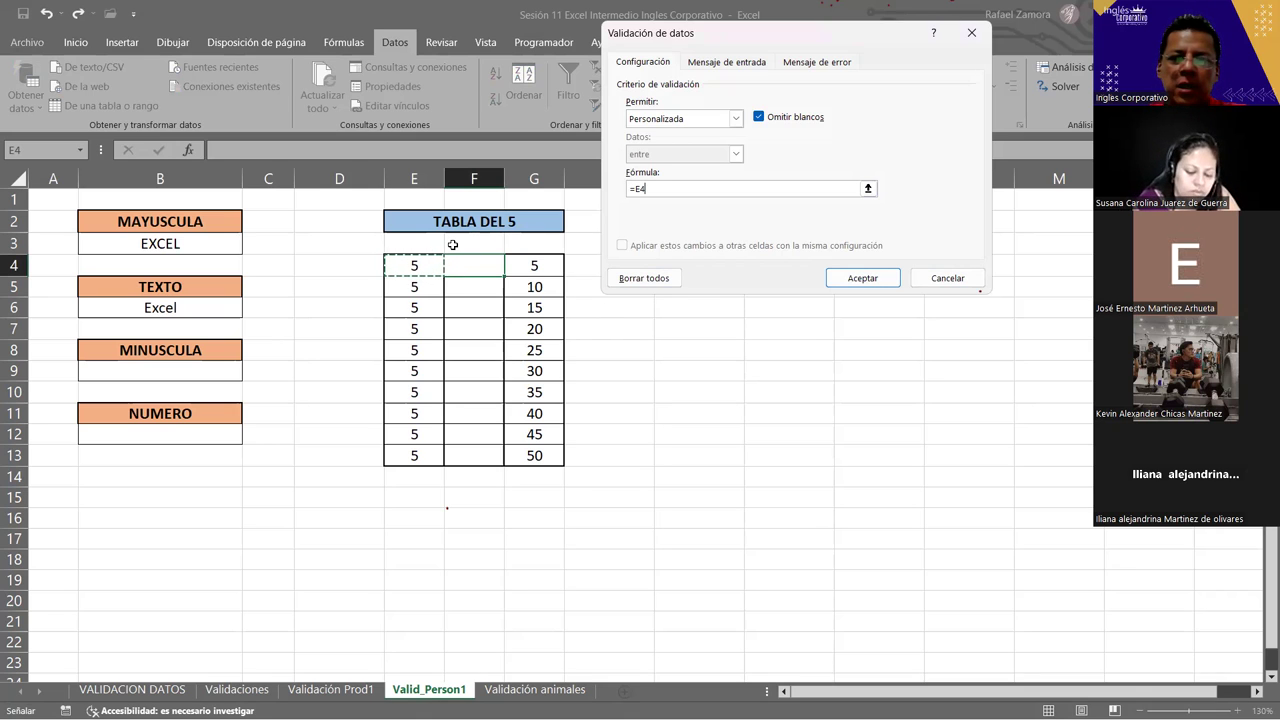
type("*")
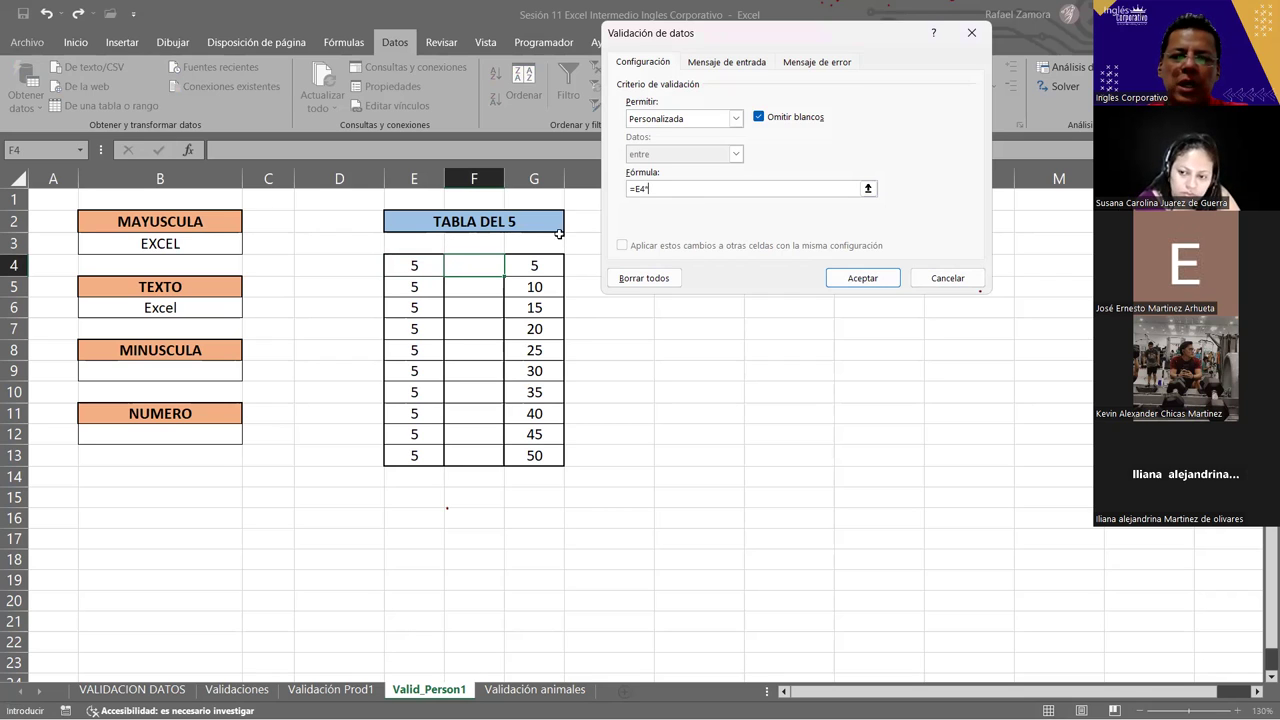
left_click(469, 271)
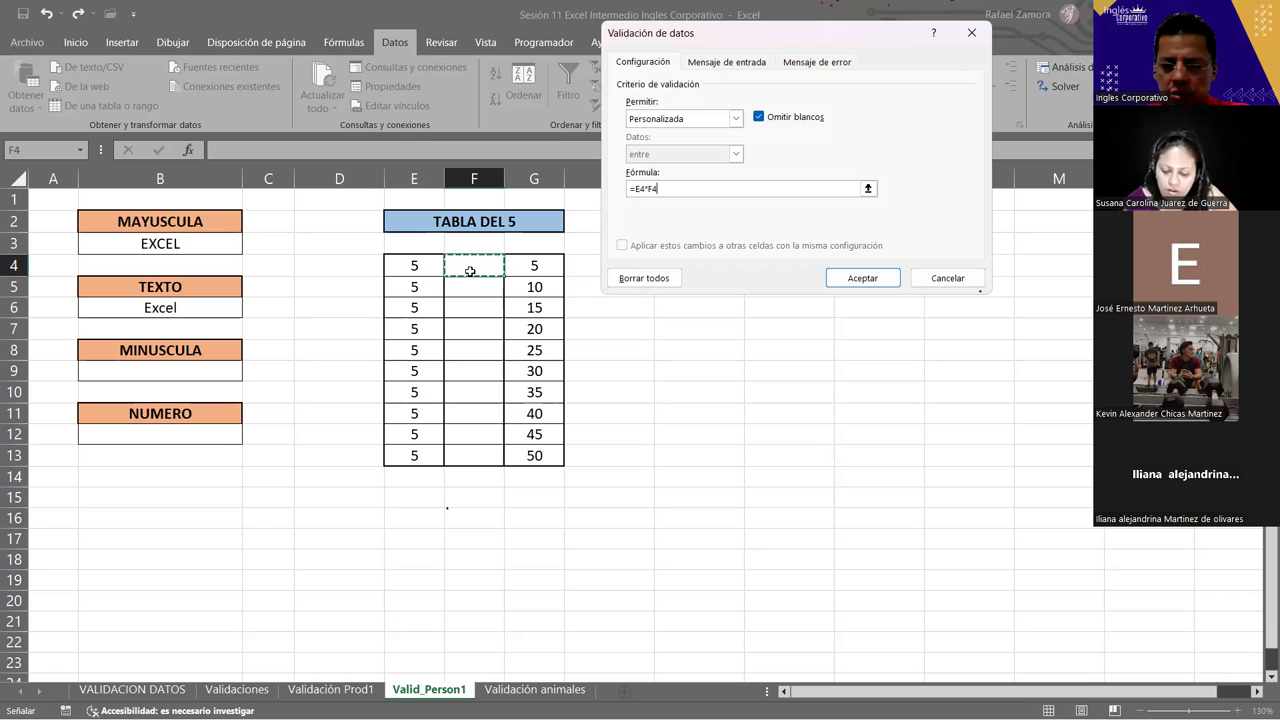
type("=")
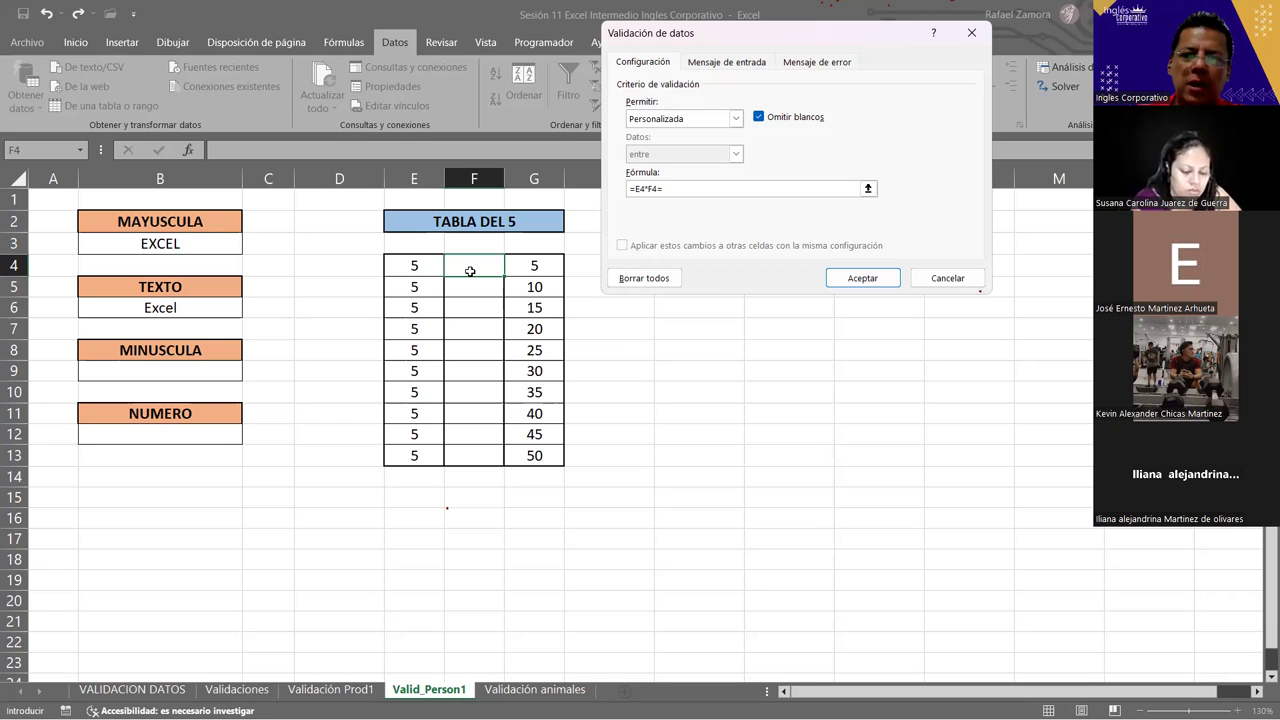
left_click(561, 258)
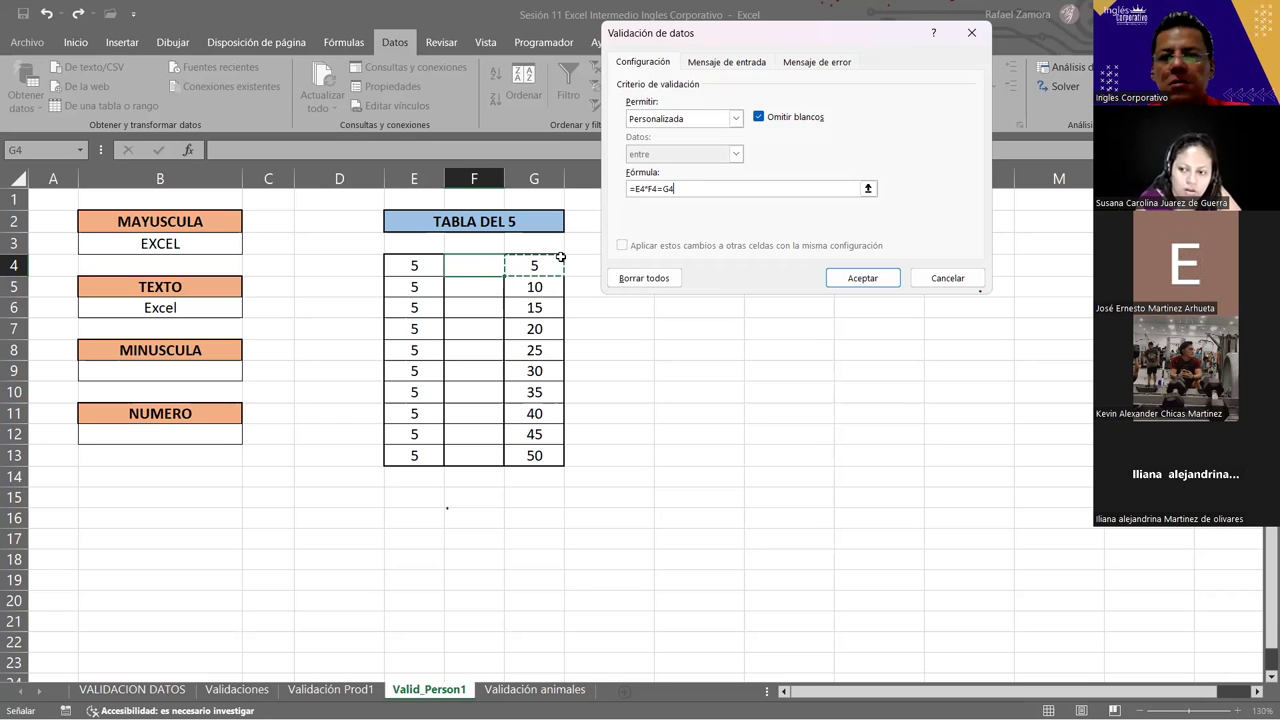
left_click(876, 278)
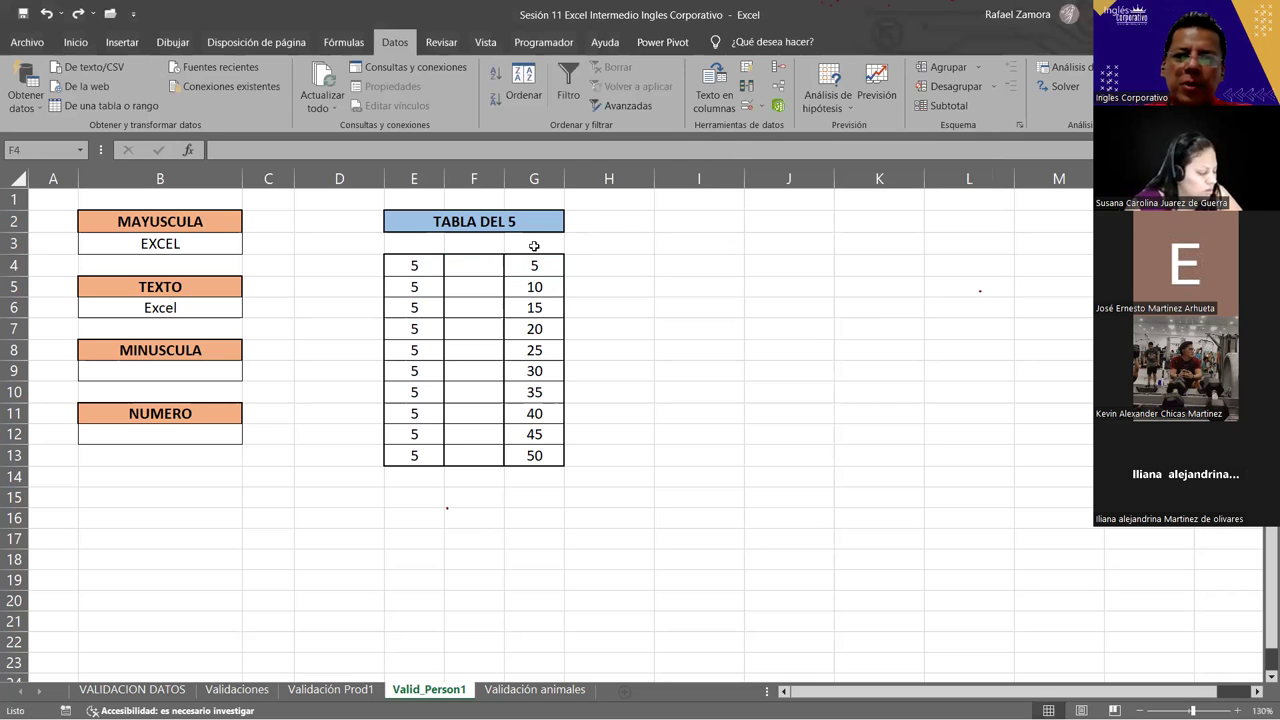
- Test F4's rule: 2 and 3 are rejected, then enter 1
type("2")
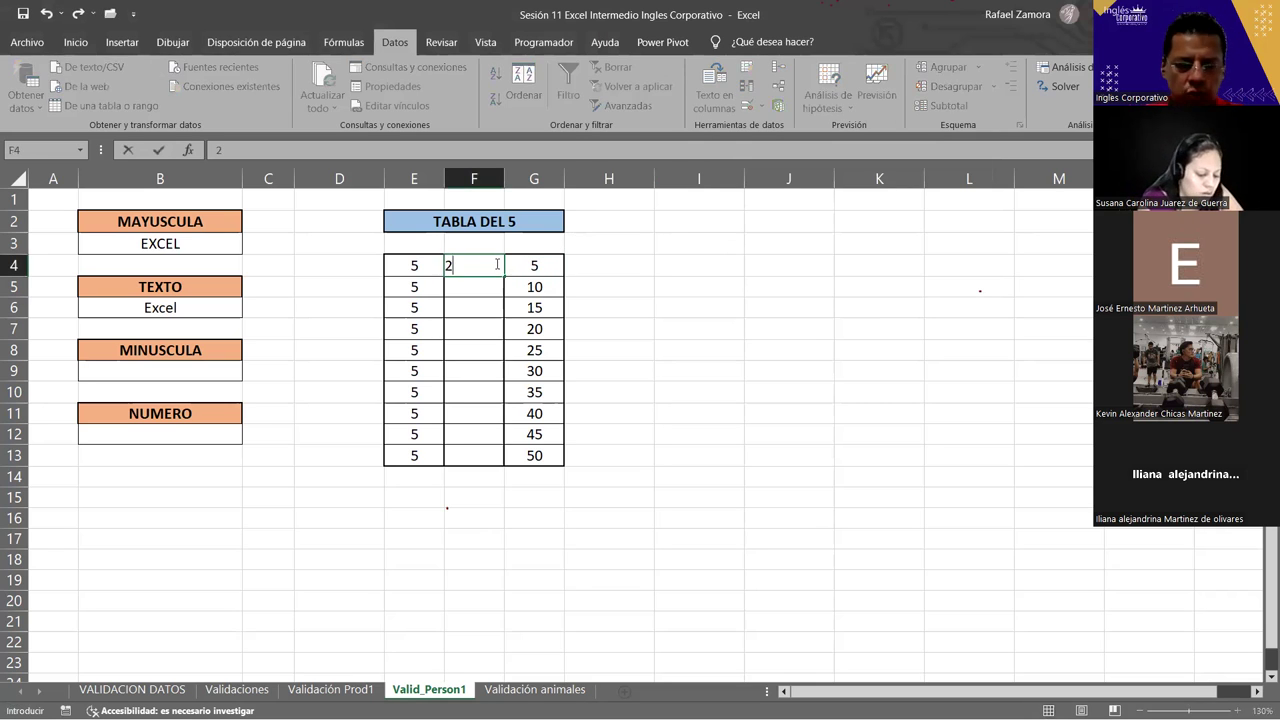
key("Return")
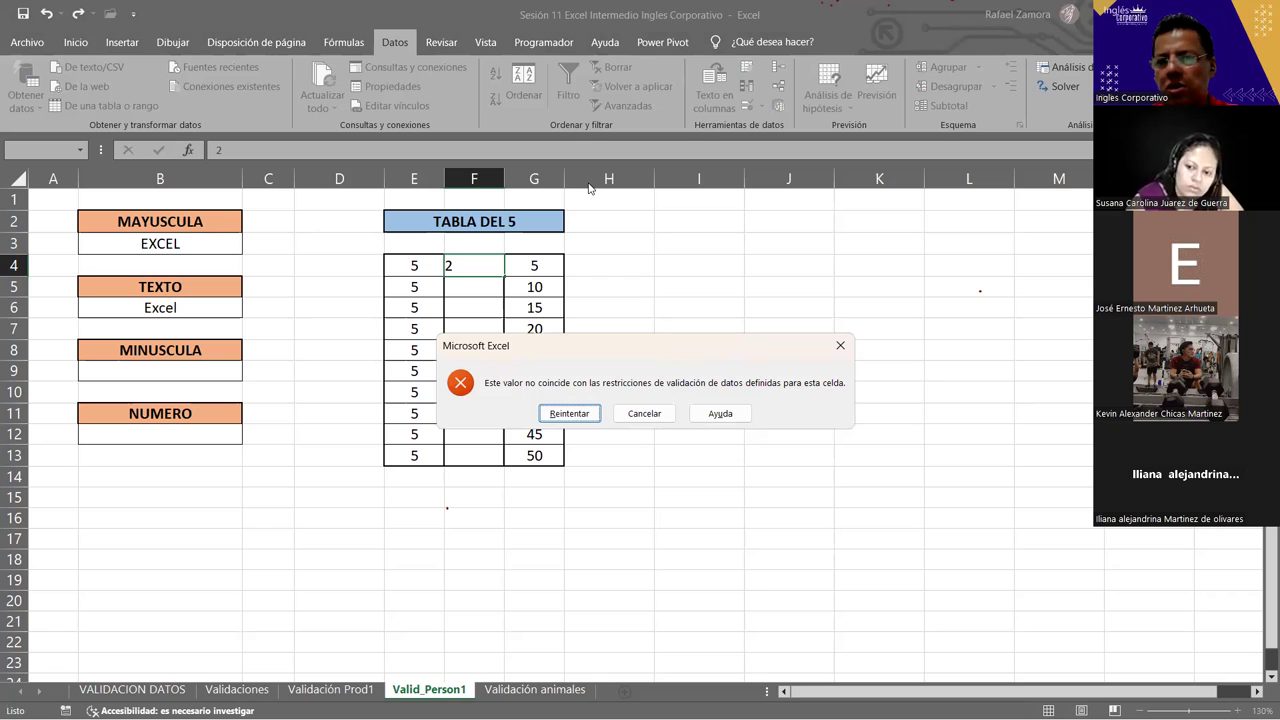
key("Return")
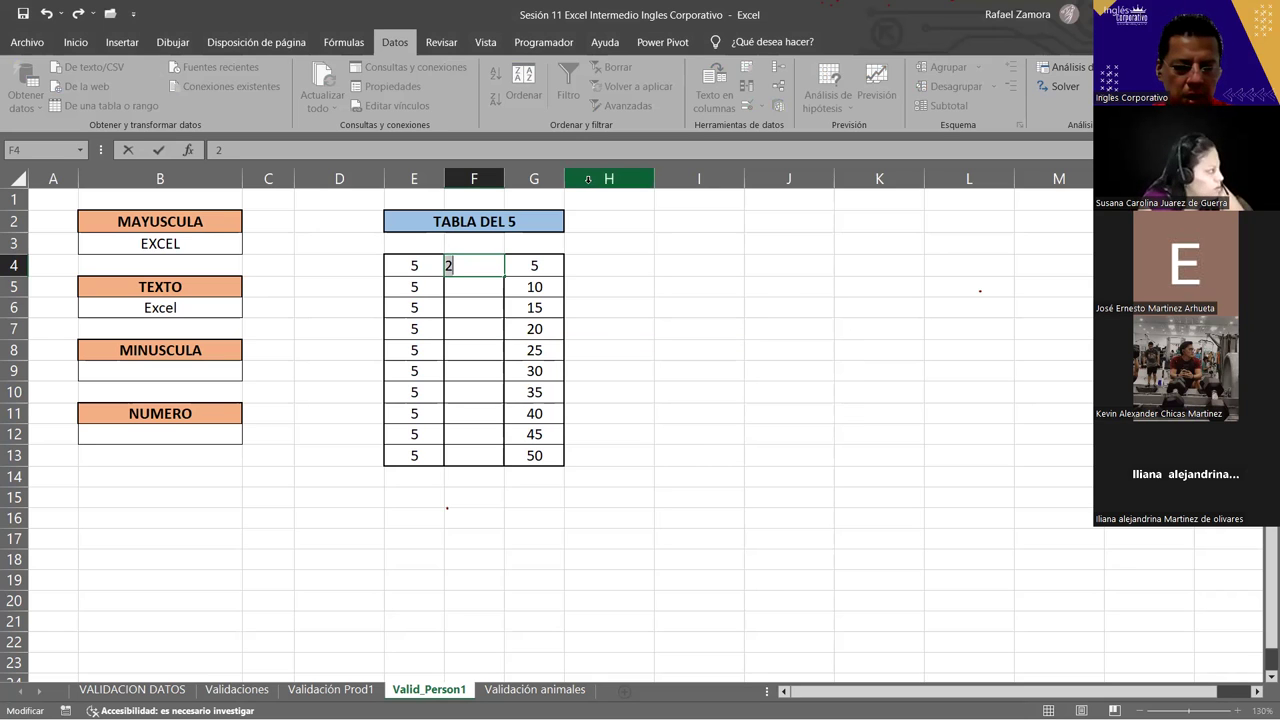
type("3")
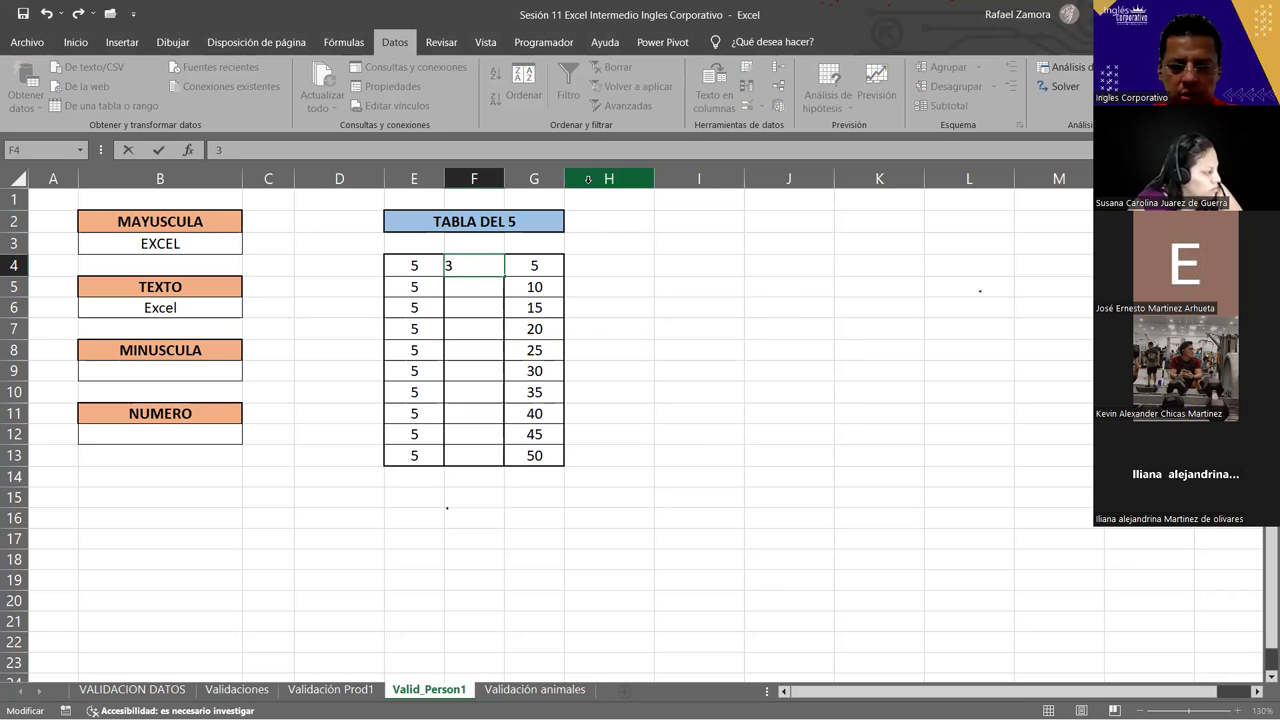
key("Return")
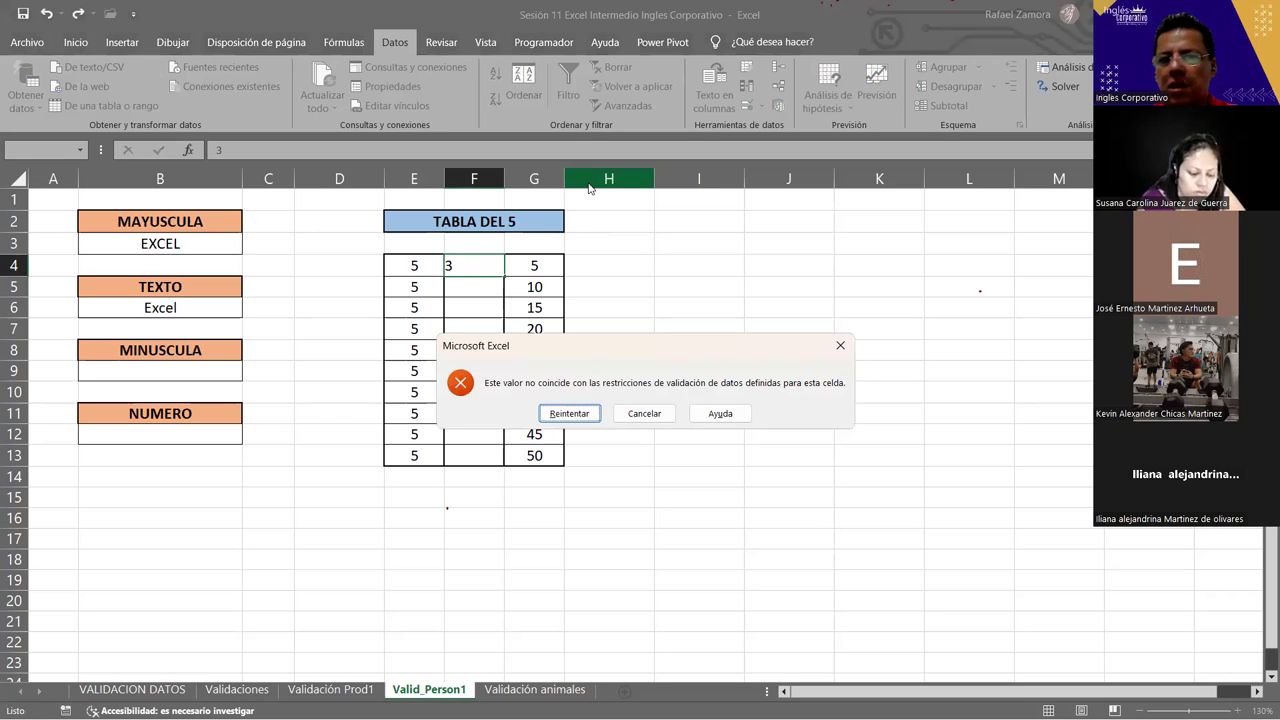
key("Return")
type("1")
key("Return")
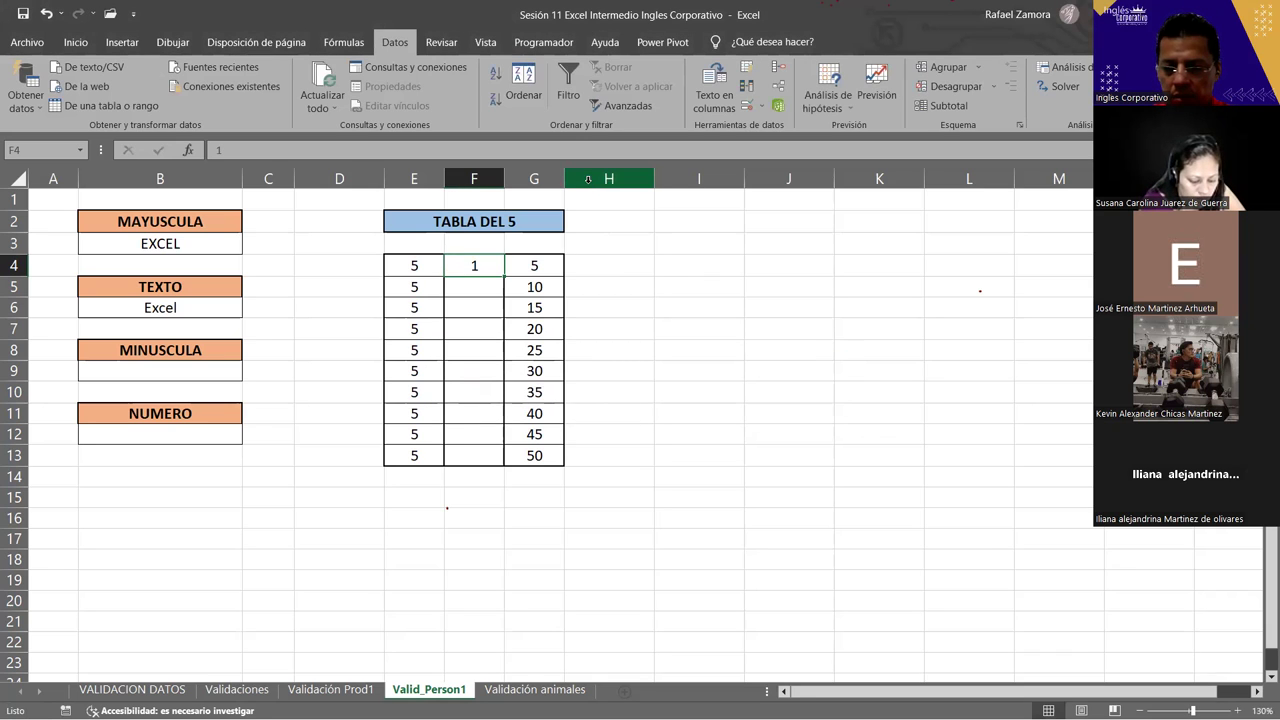
- Fill the 1 from F4 down through F13
key("Down")
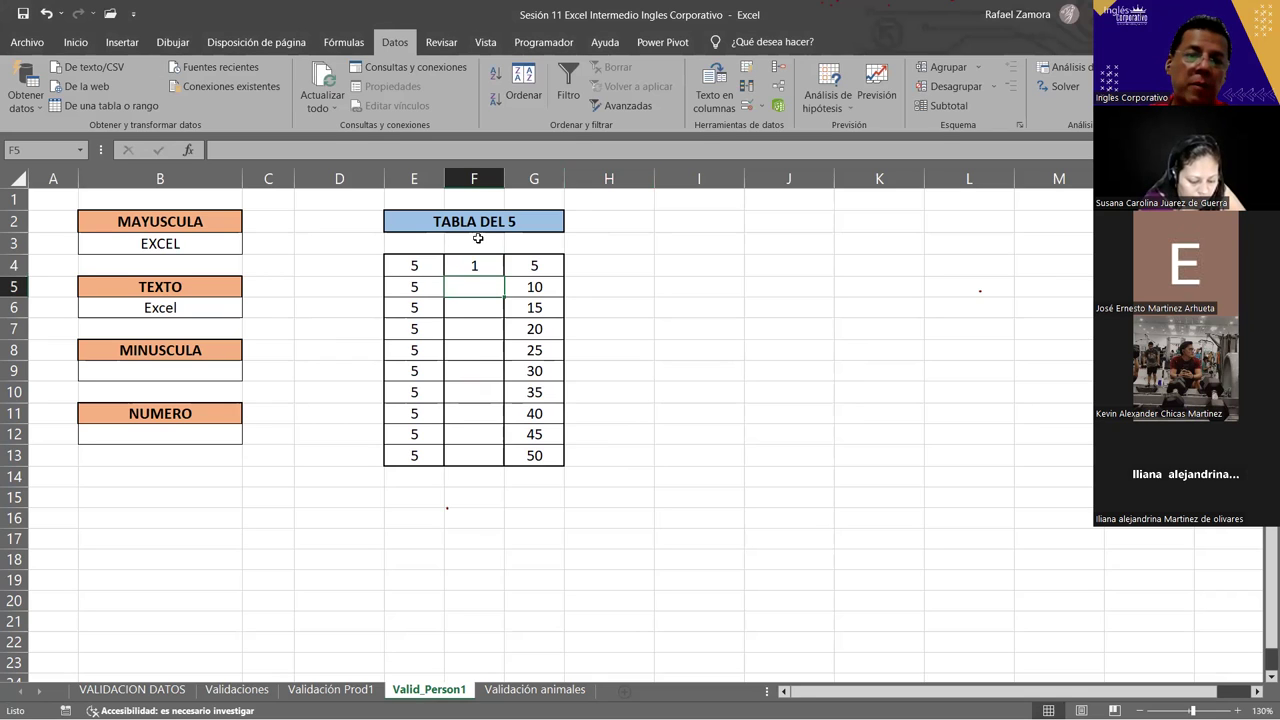
left_click(472, 266)
left_click_drag(504, 276, 508, 292)
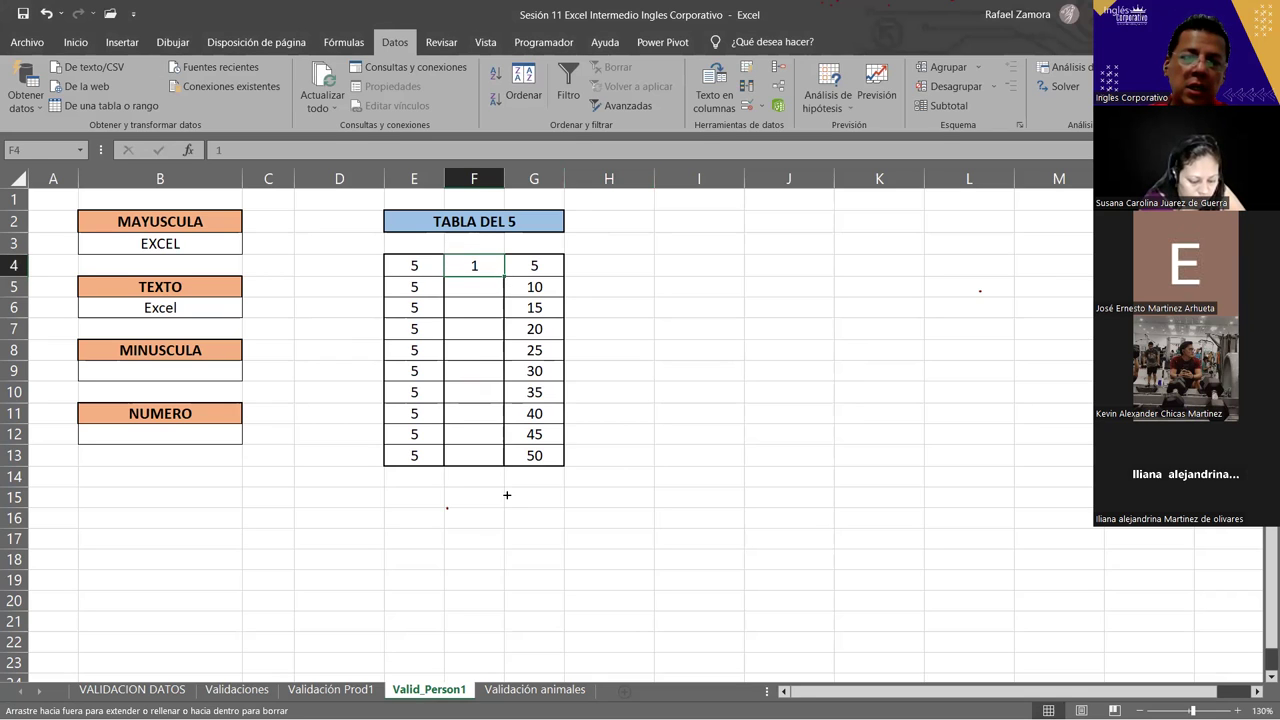
left_click_drag(505, 455, 505, 460)
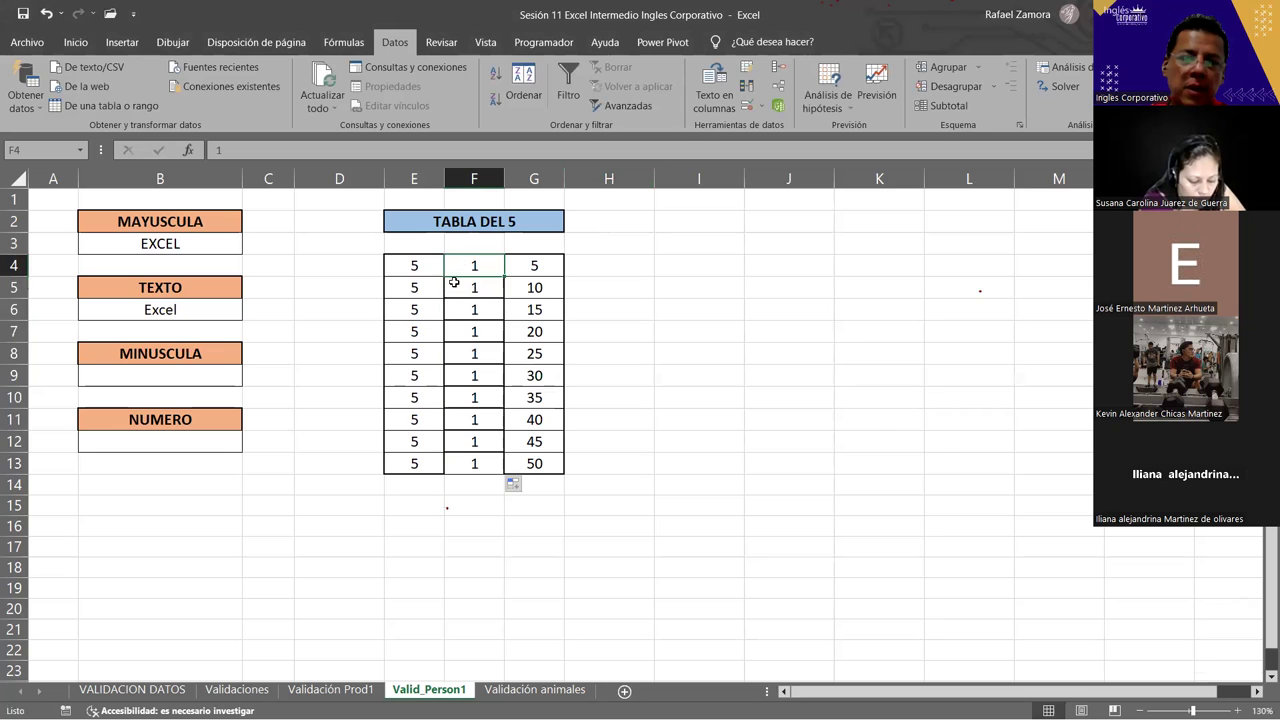
- Enter 2 in F5 after validation rejects 1 and 3
left_click(458, 287)
type("1")
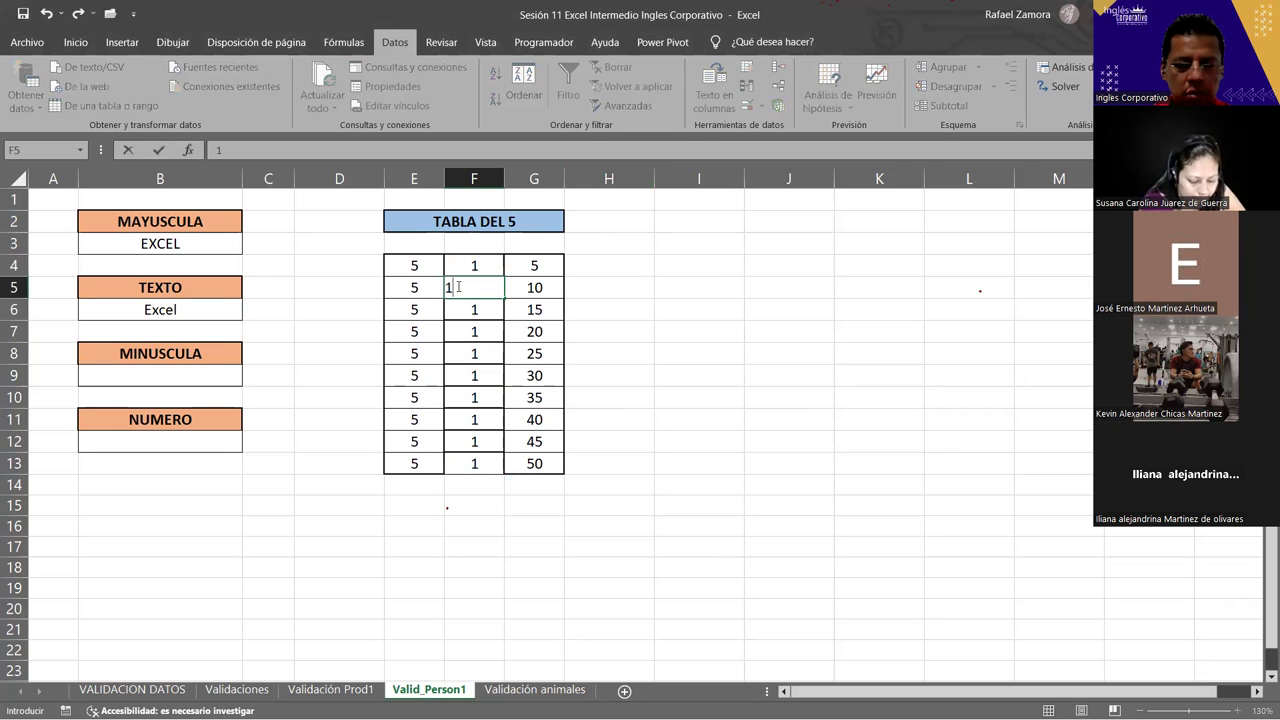
key("Return")
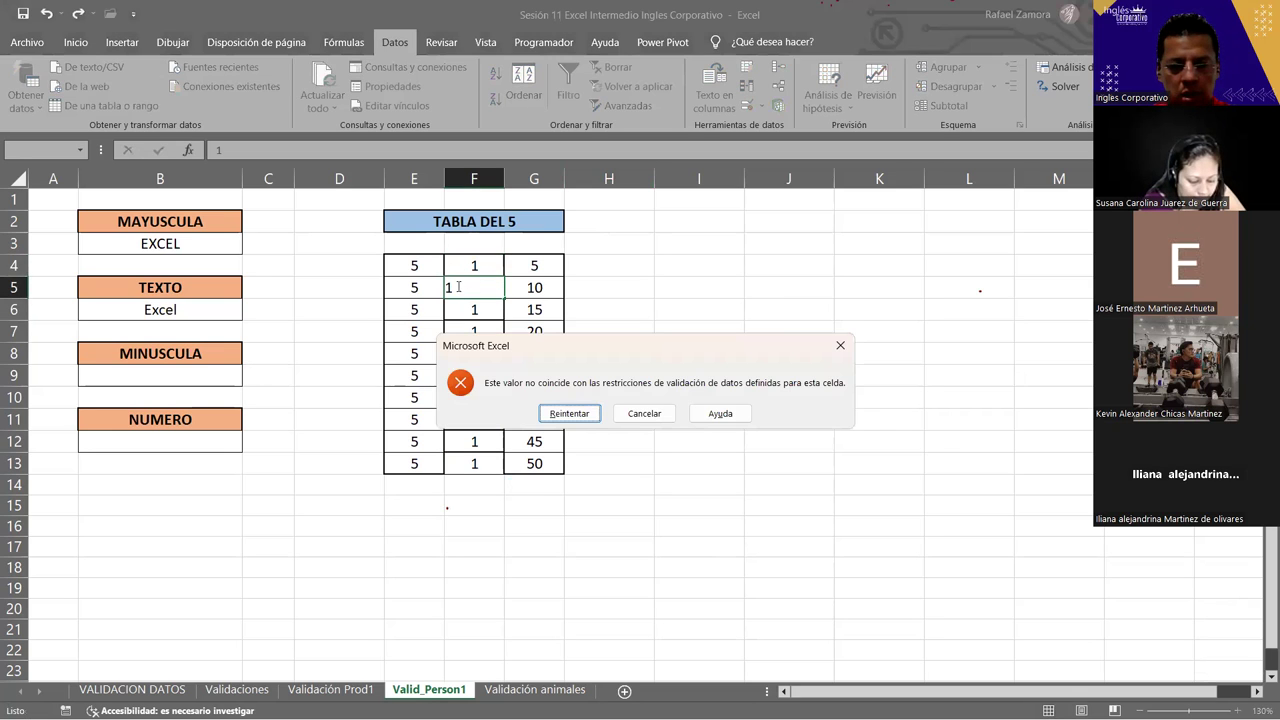
key("Return")
type("3")
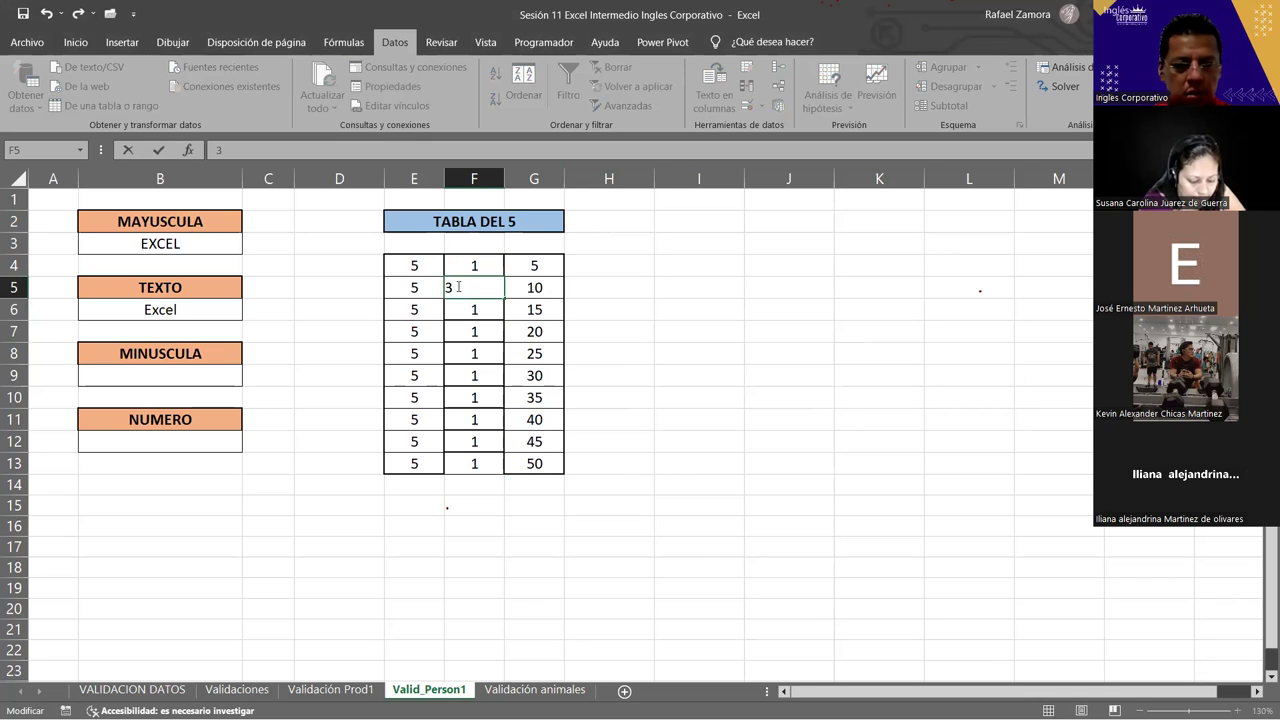
key("Return")
key("Return")
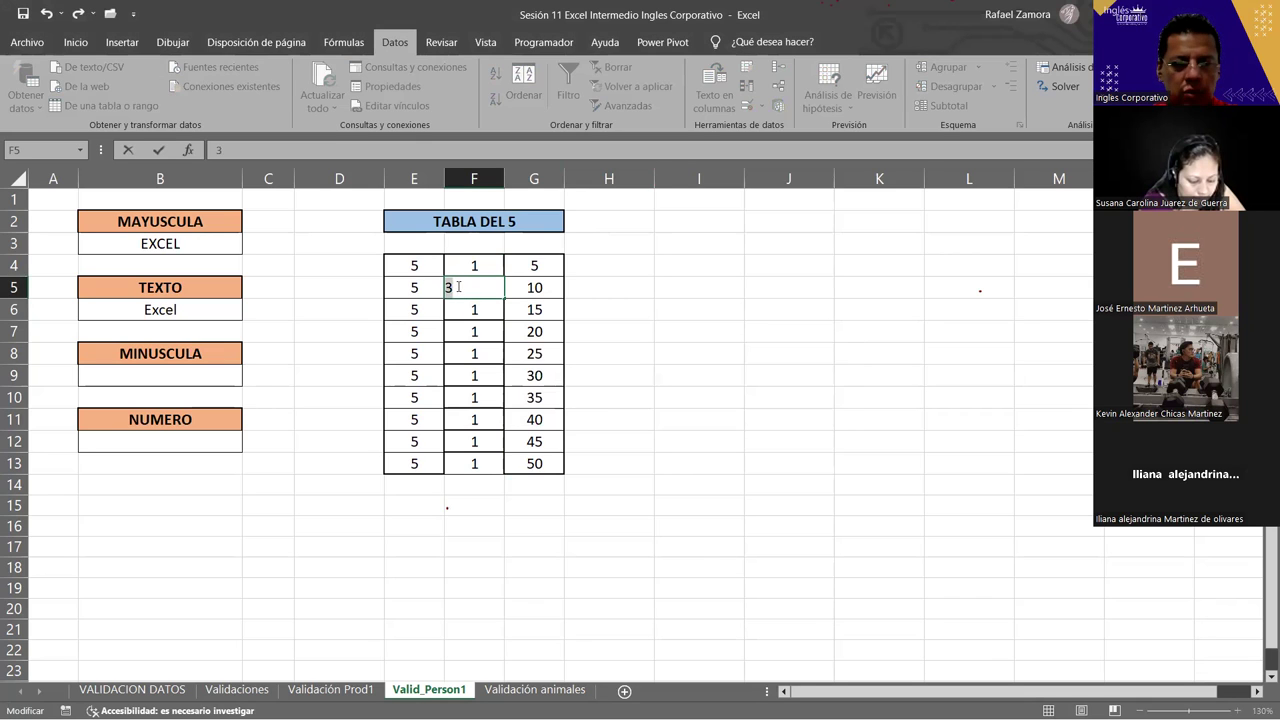
type("12")
key("BackSpace")
type("2")
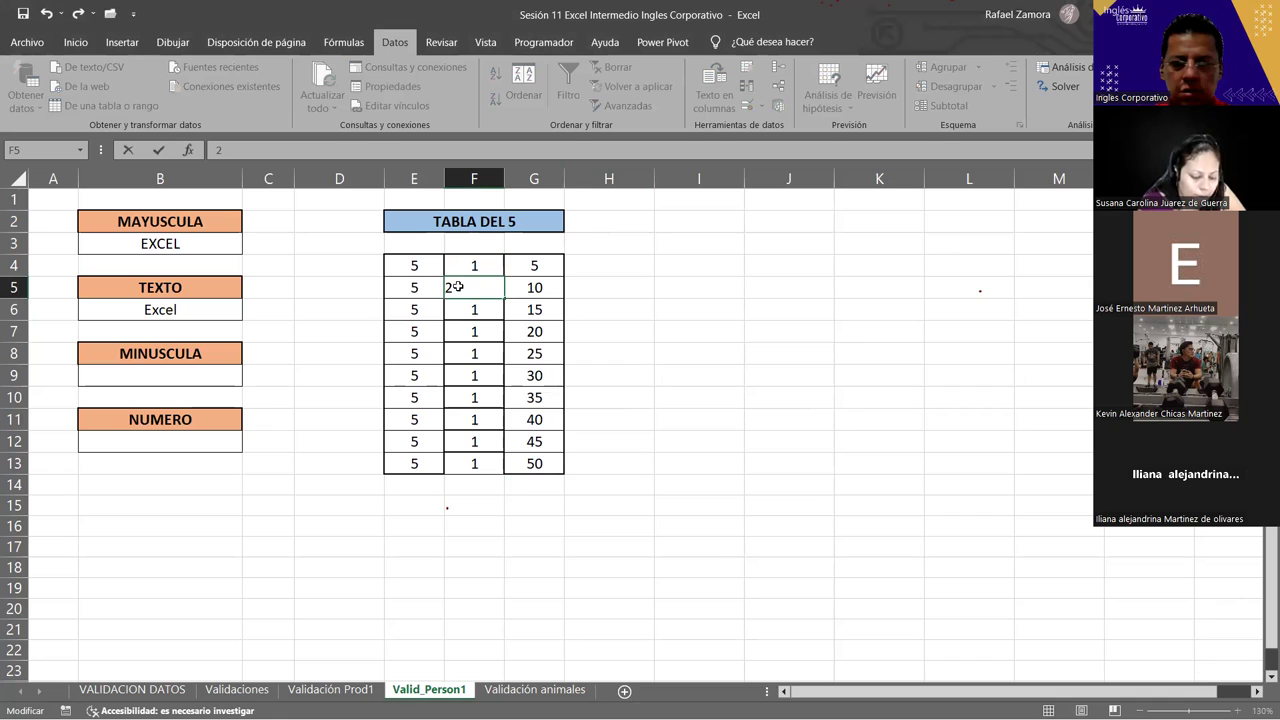
key("ctrl+Return")
type("3")
key("Escape")
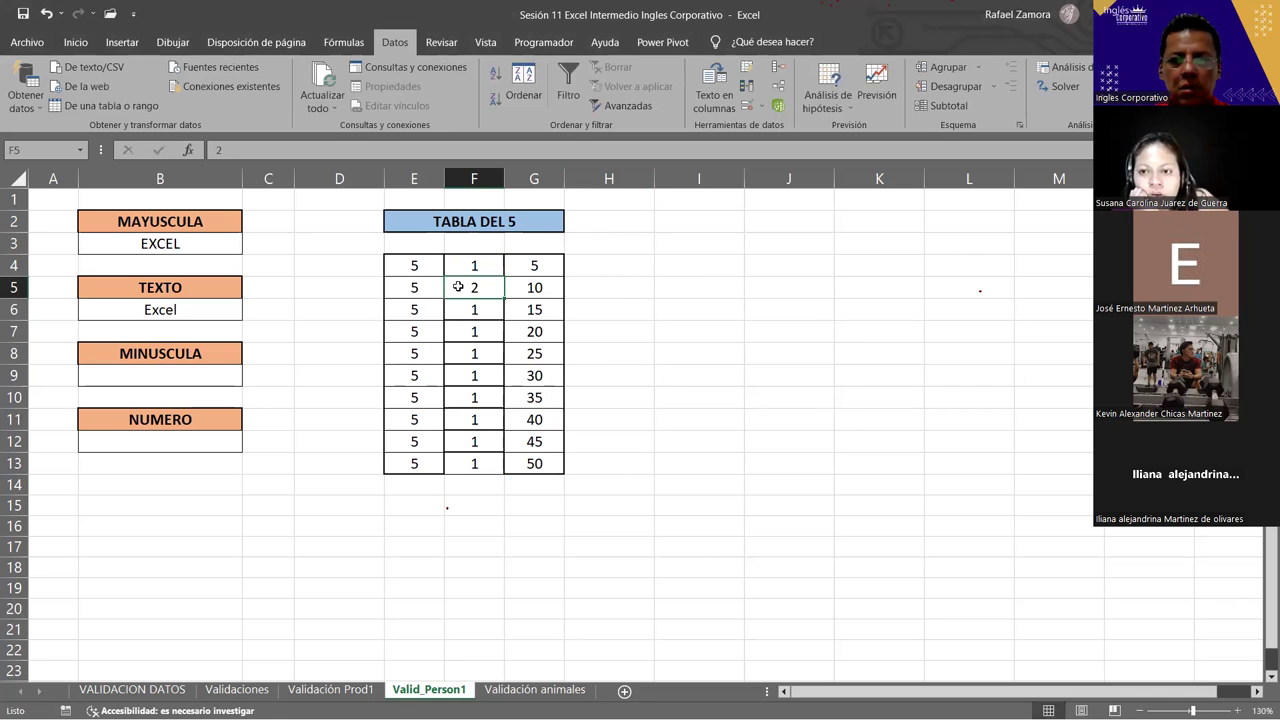
- Enter 3 through 10 in F6:F13
key("Down")
type("1")
key("BackSpace")
type("3")
key("Down")
type("45")
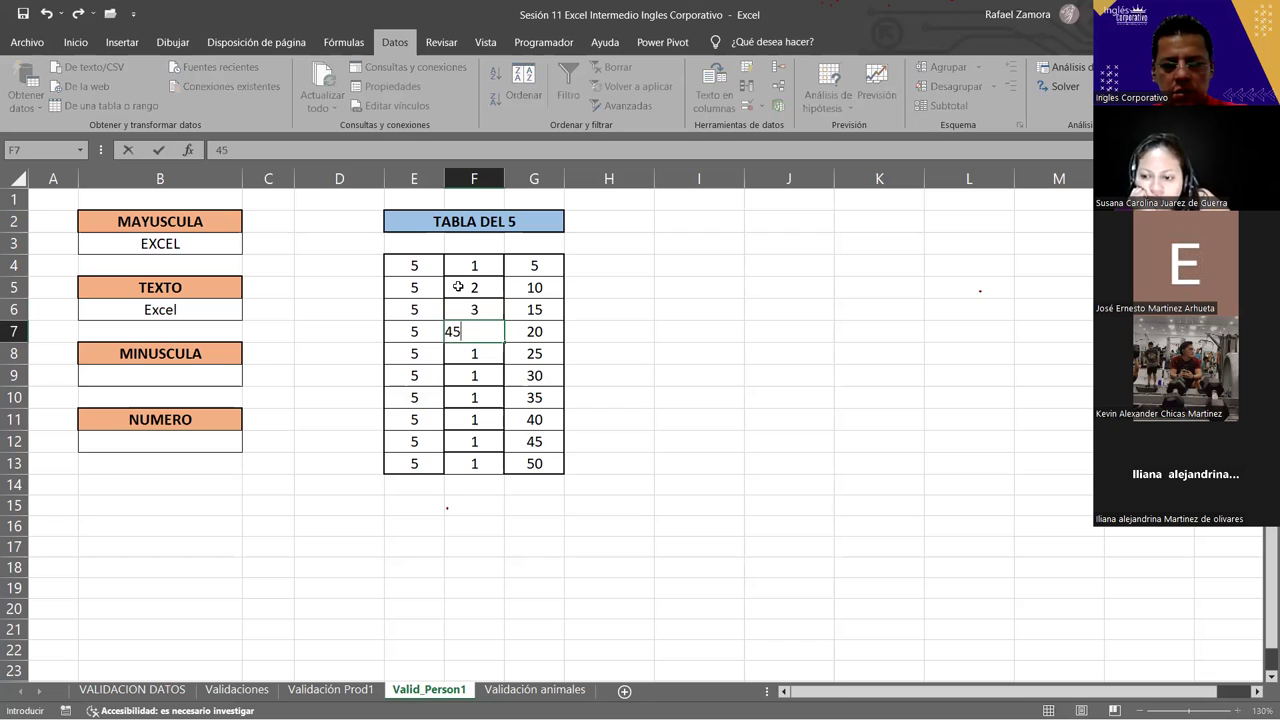
key("BackSpace")
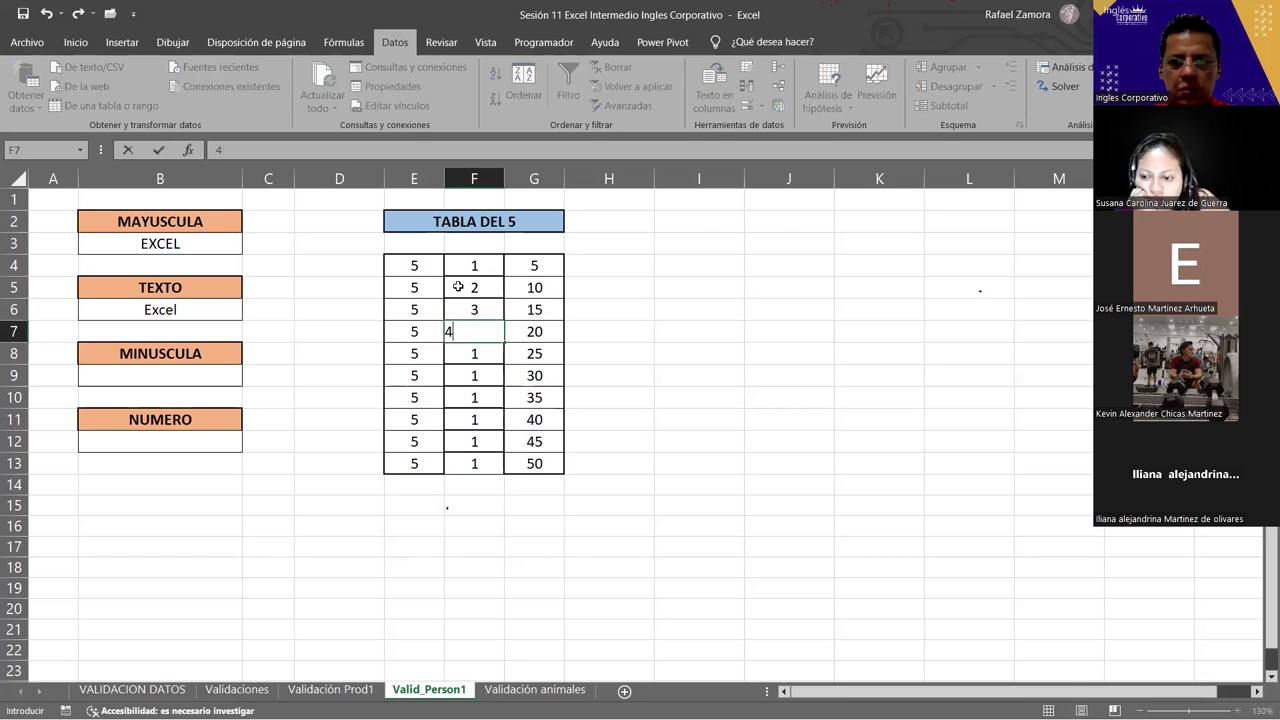
key("Down")
type("5")
key("Down")
type("6")
key("Down")
type("7")
key("Down")
type("8")
key("Down")
type("9")
key("Down")
type("10")
key("Down")
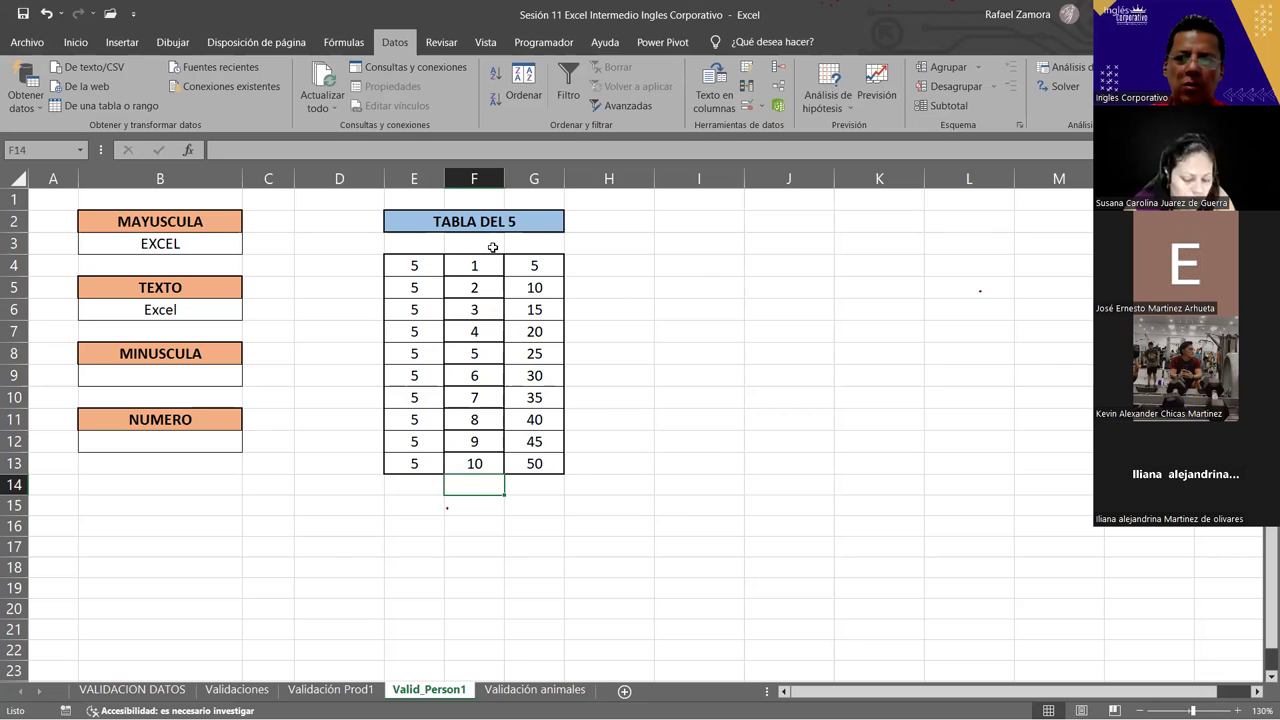
- Enter the check formula =E4*F4=G4 in I4
left_click(728, 262)
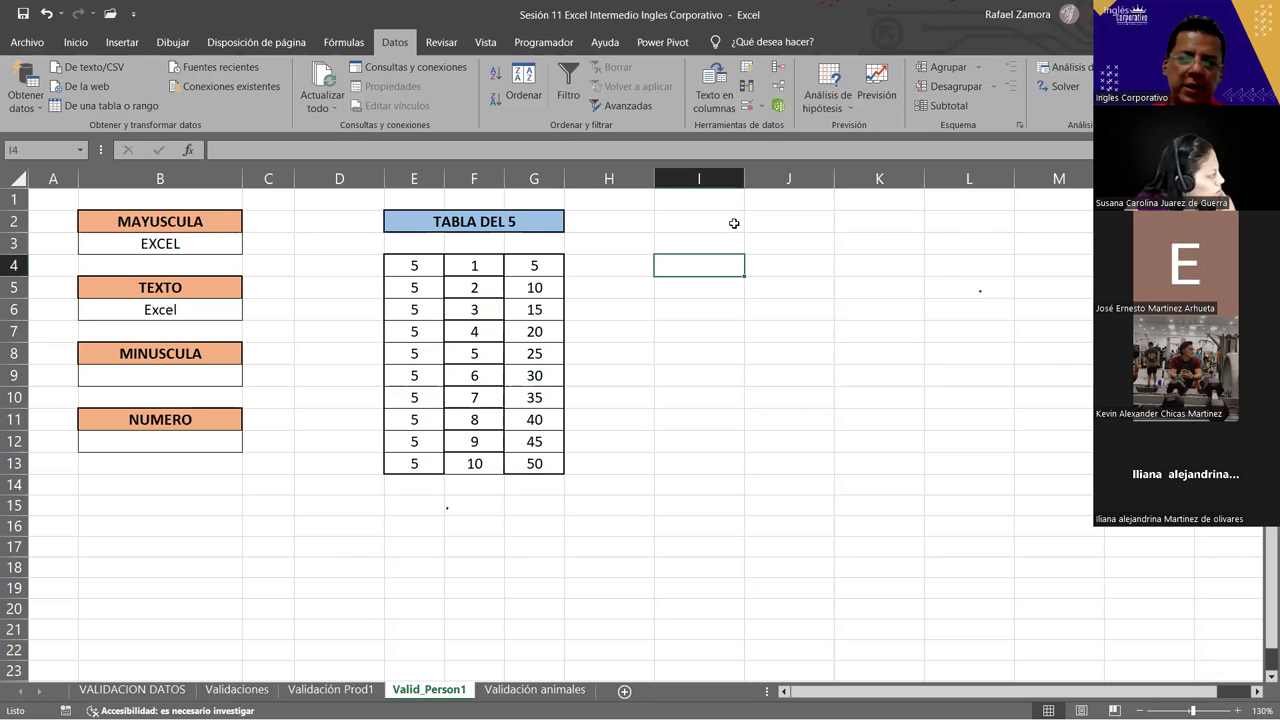
type("}")
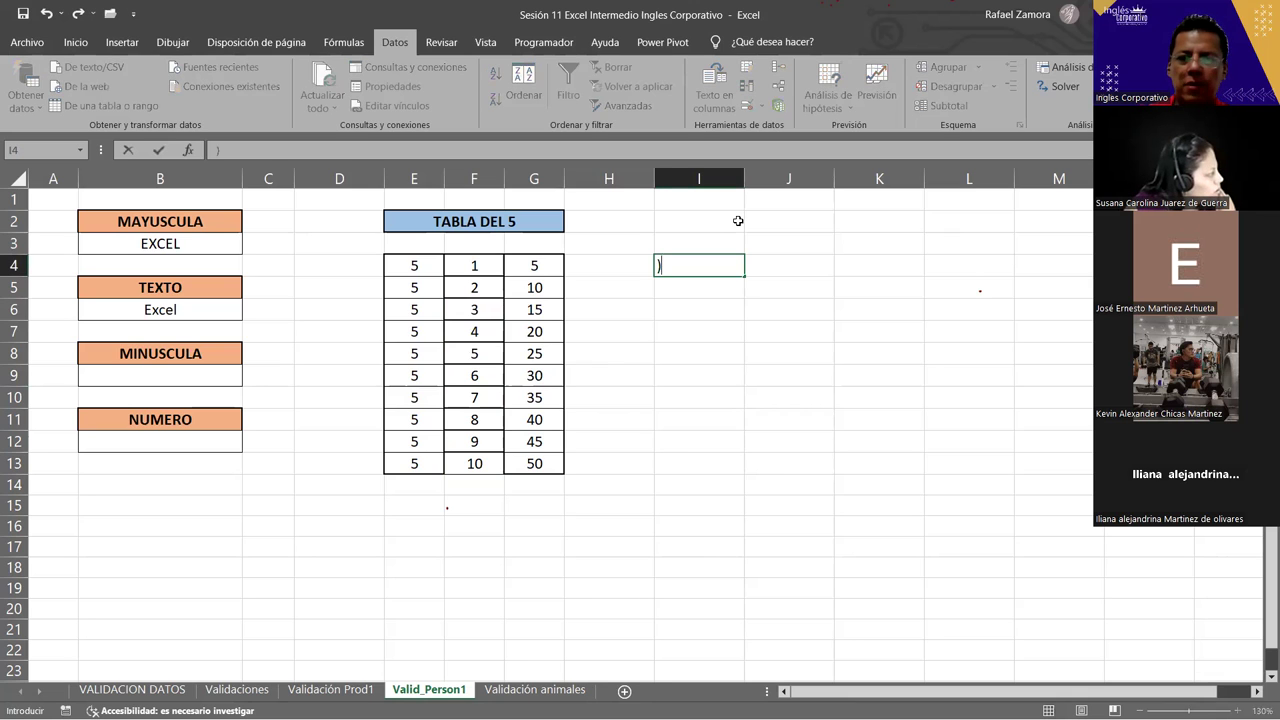
type("}")
key("BackSpace")
type("}")
key("BackSpace")
type("=")
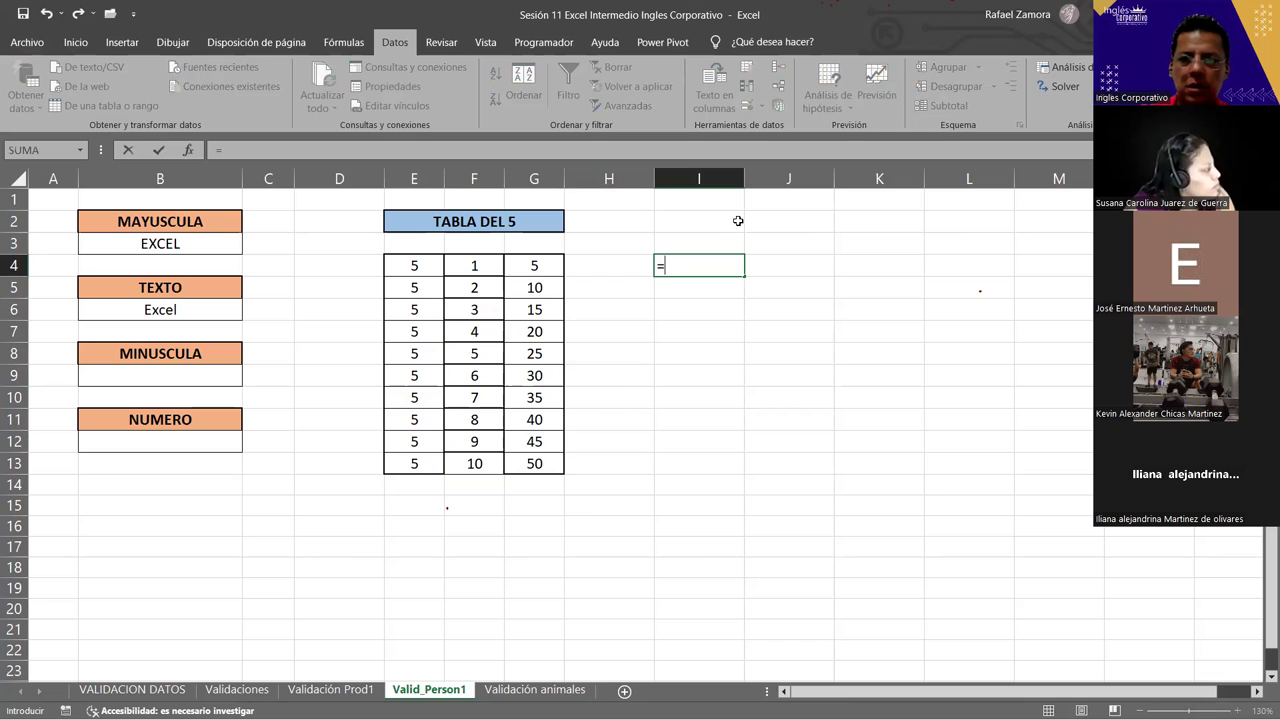
left_click(417, 264)
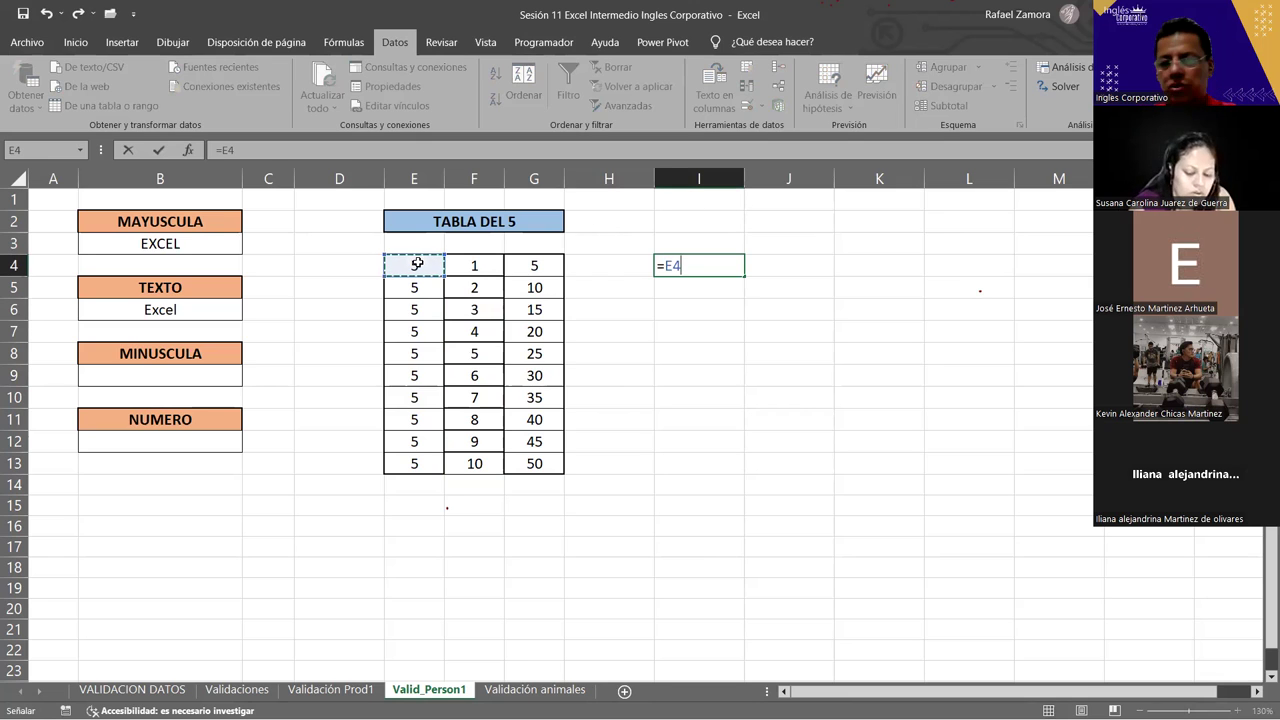
type("*")
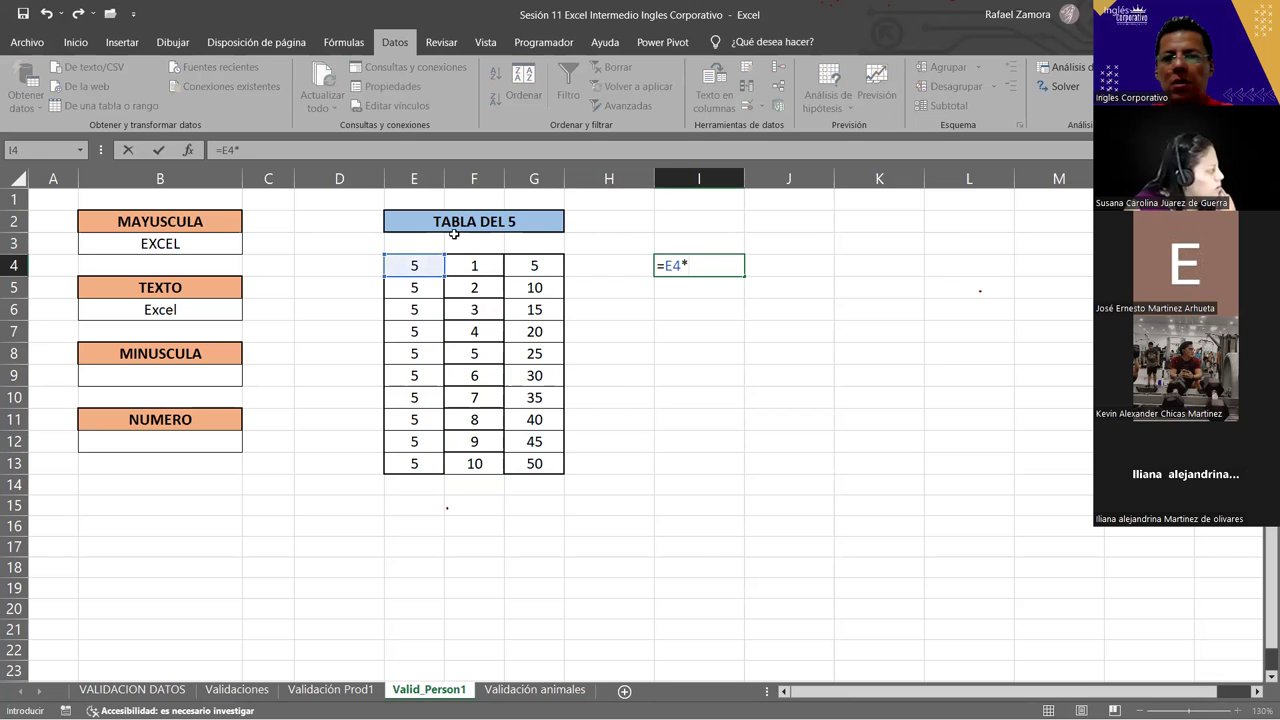
left_click(476, 265)
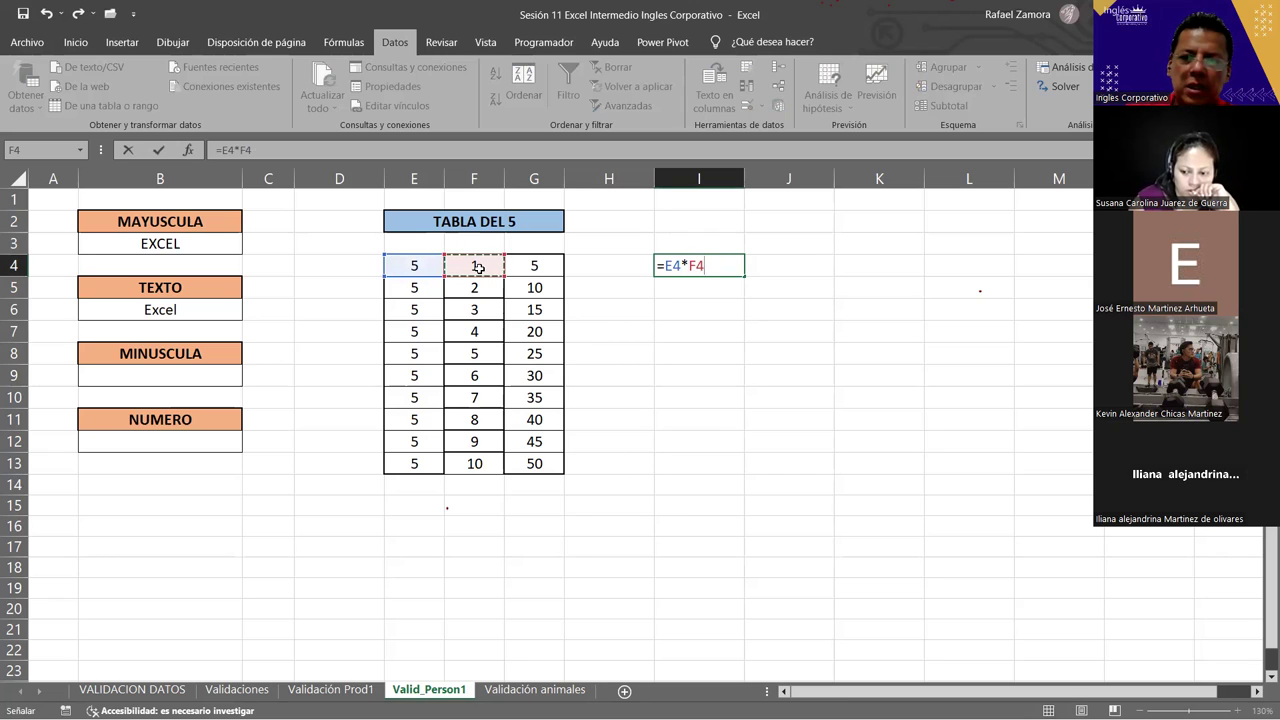
type("=")
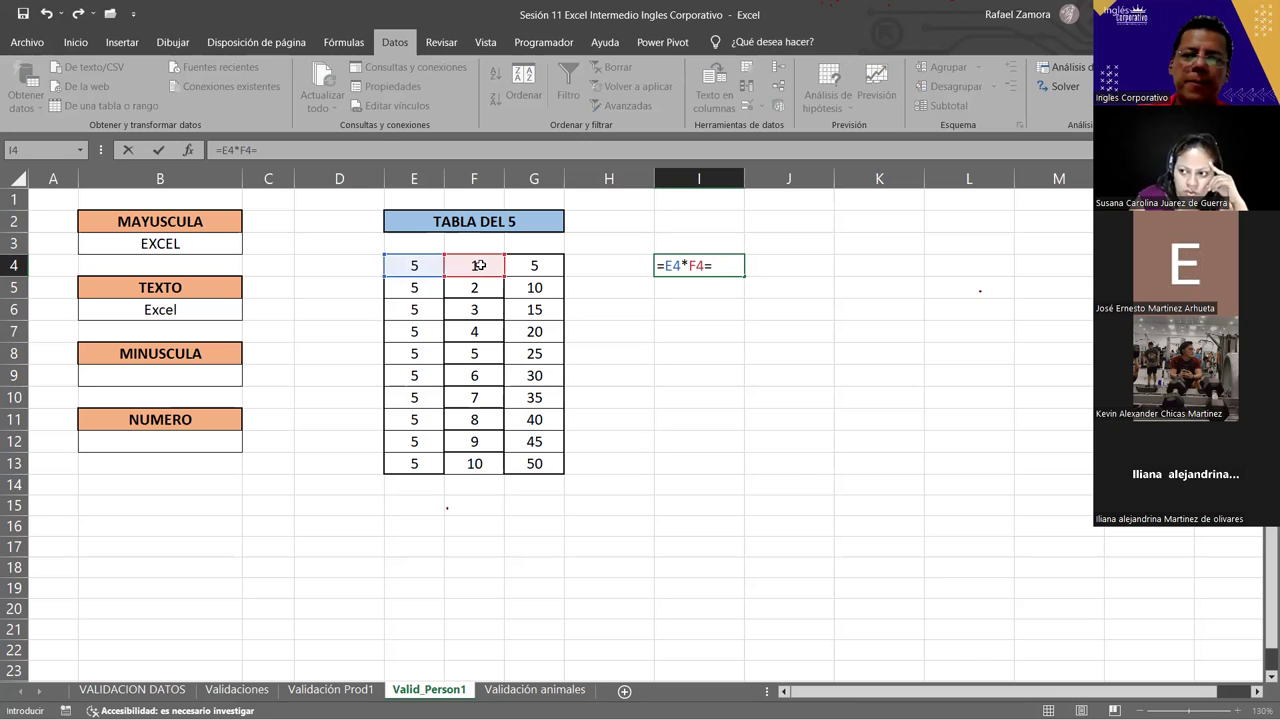
left_click(521, 262)
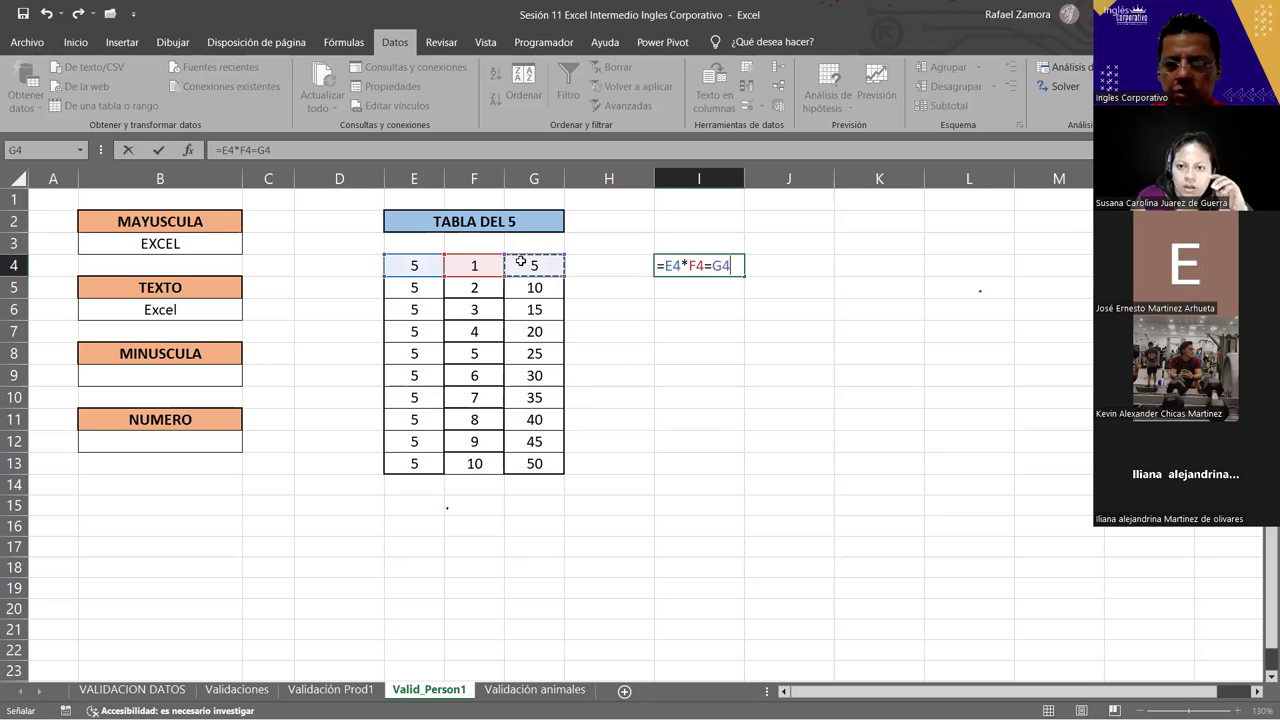
key("Return")
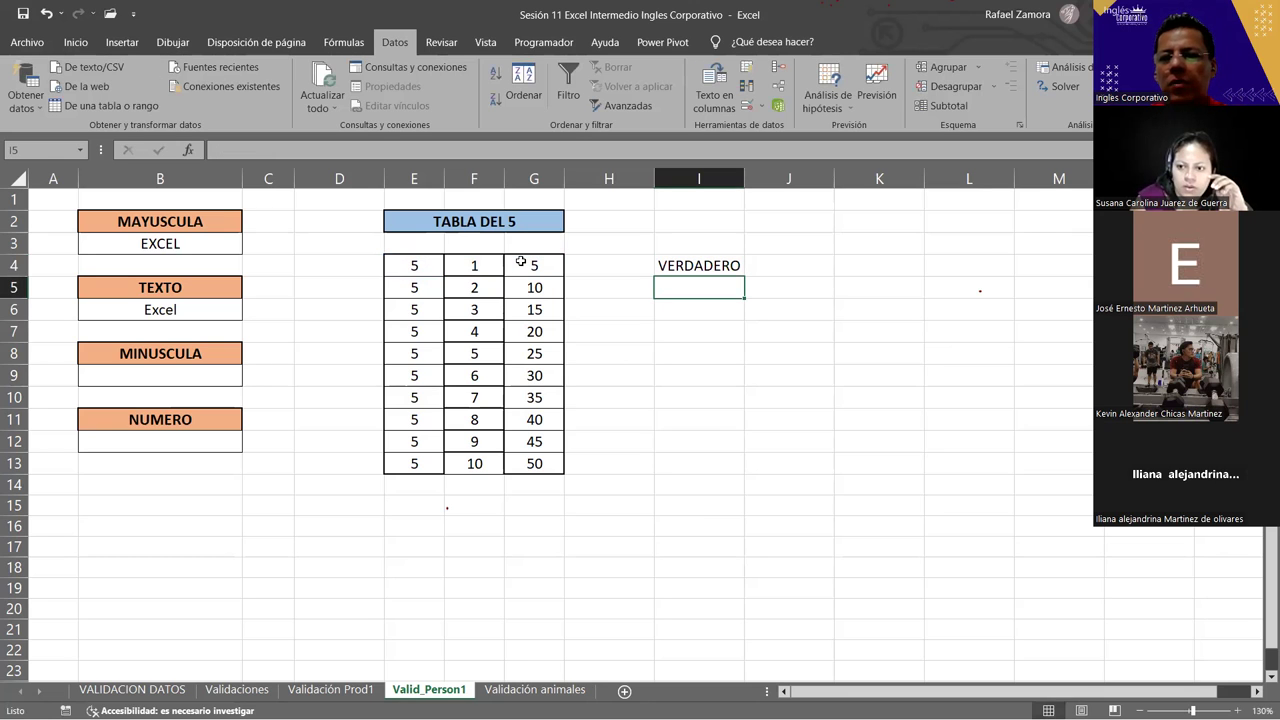
- Reopen I4's formula to review its E4, F4 and G4 references
double_click(720, 266)
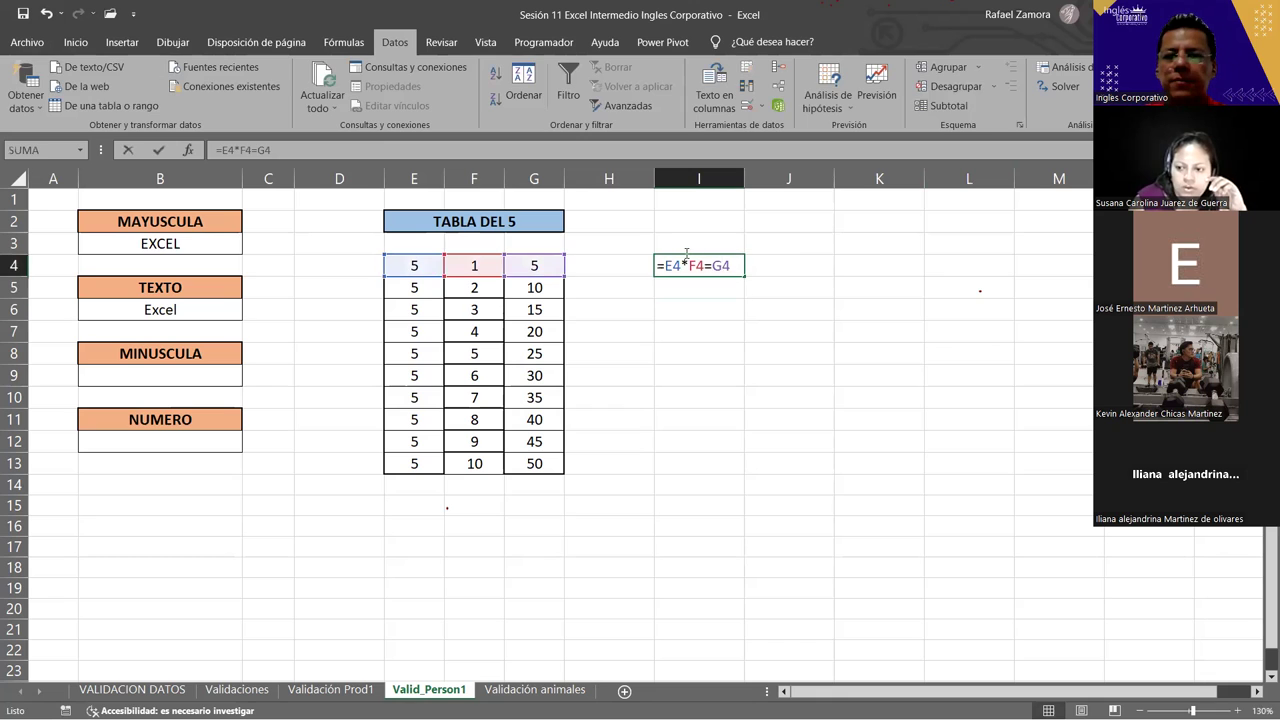
left_click(391, 264)
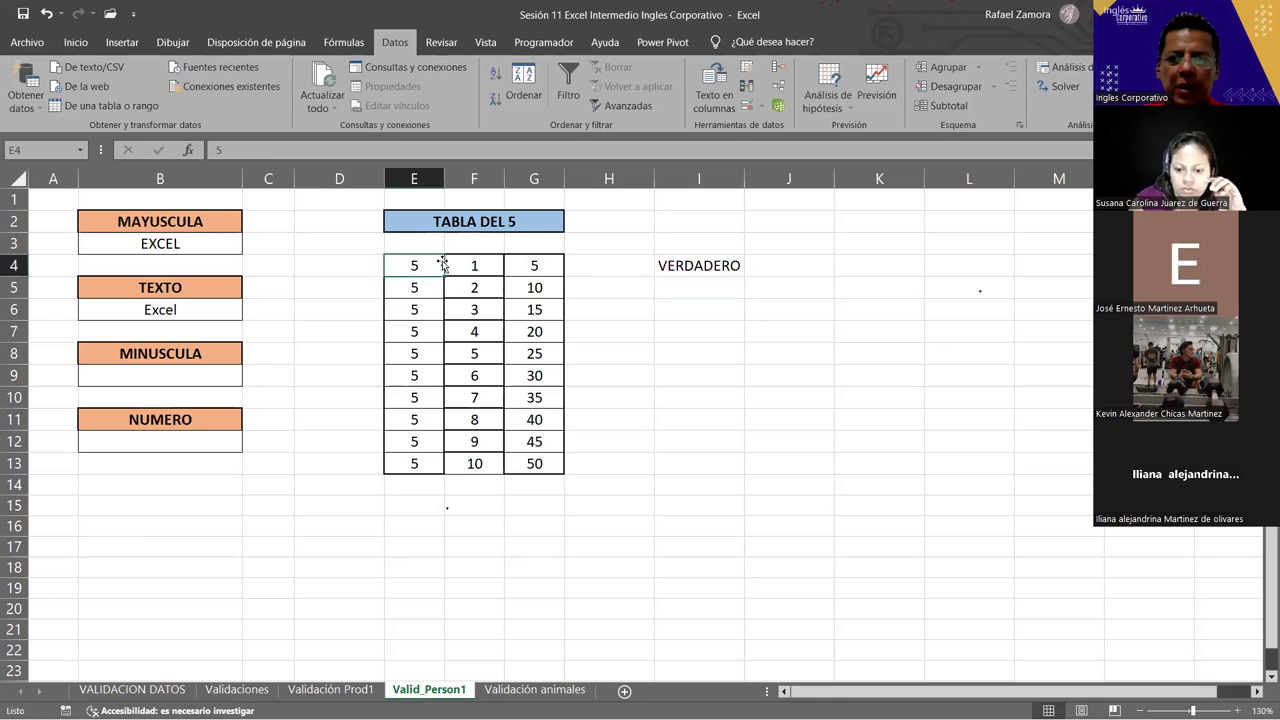
double_click(732, 265)
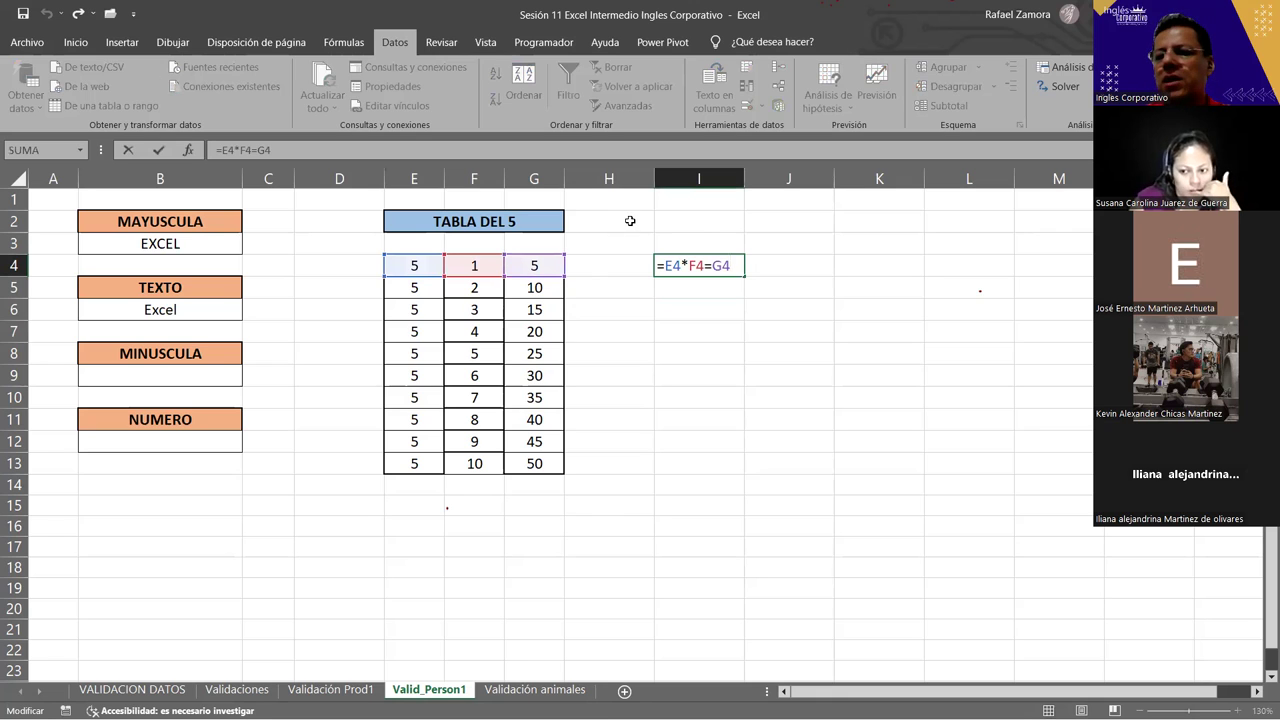
key("Return")
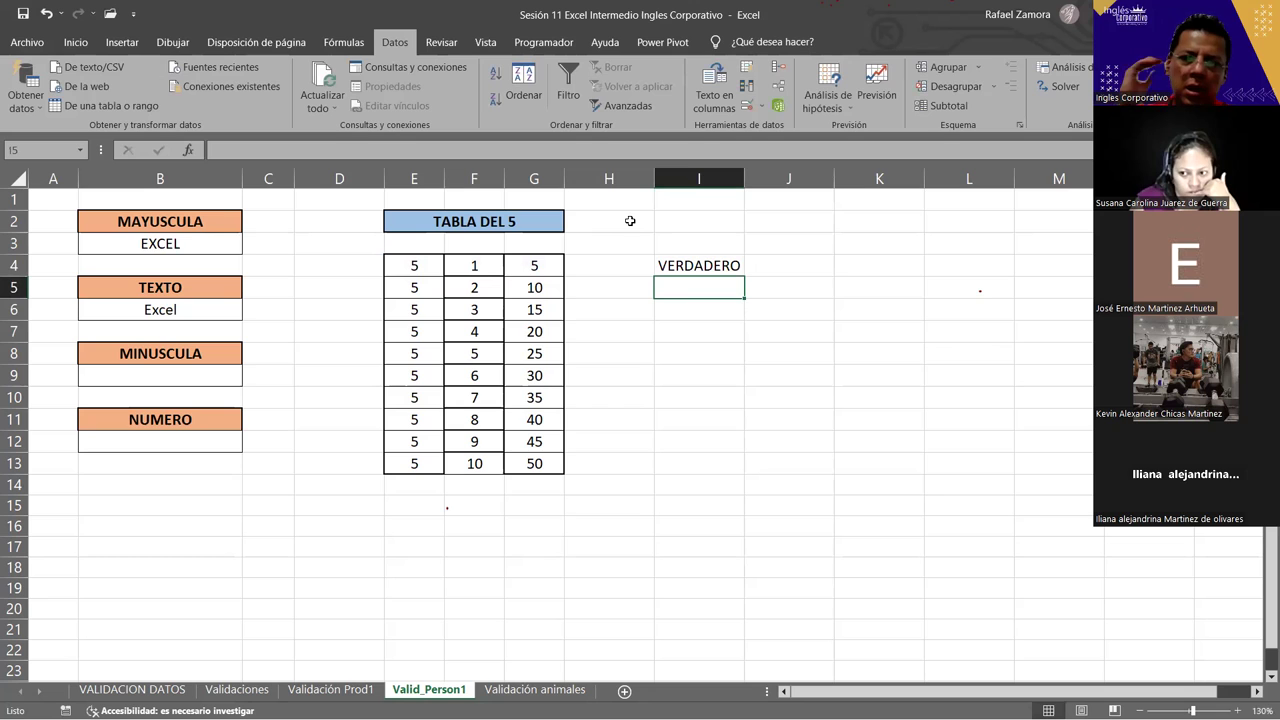
- Try entering 2 in F4, cancel the validation error to keep 1, and click below the table
left_click(412, 258)
left_click(474, 259)
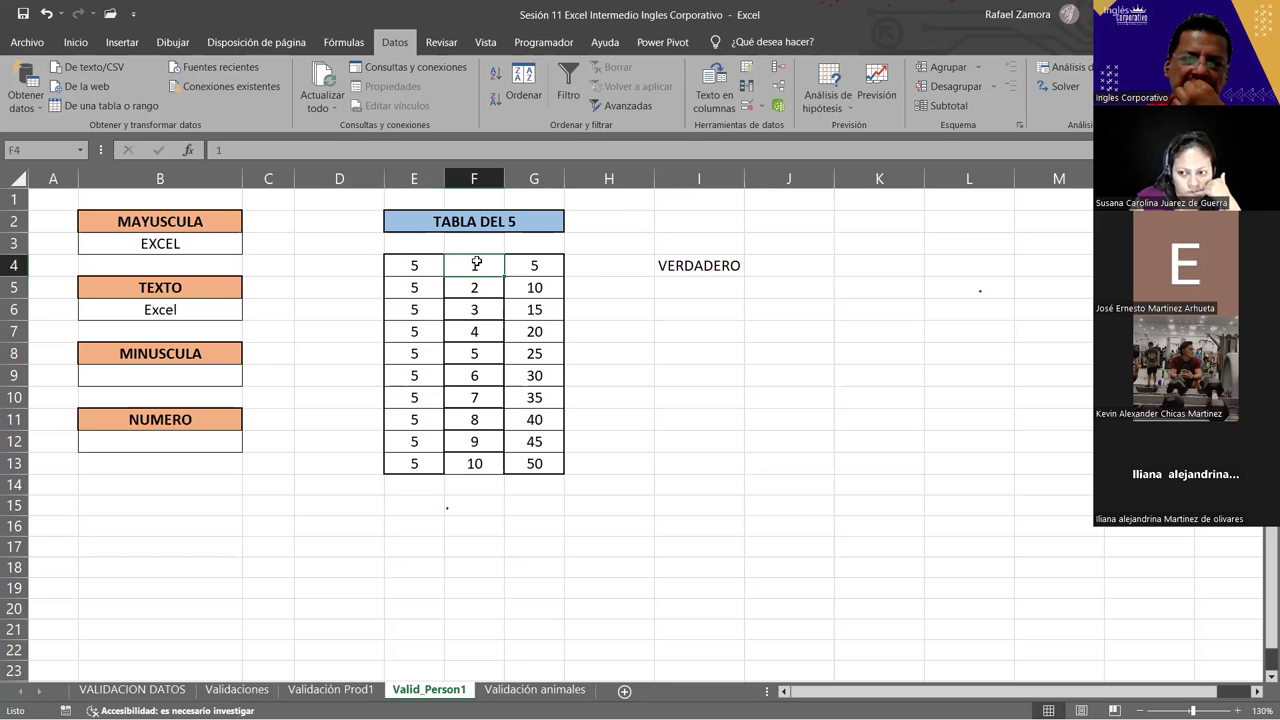
type("2")
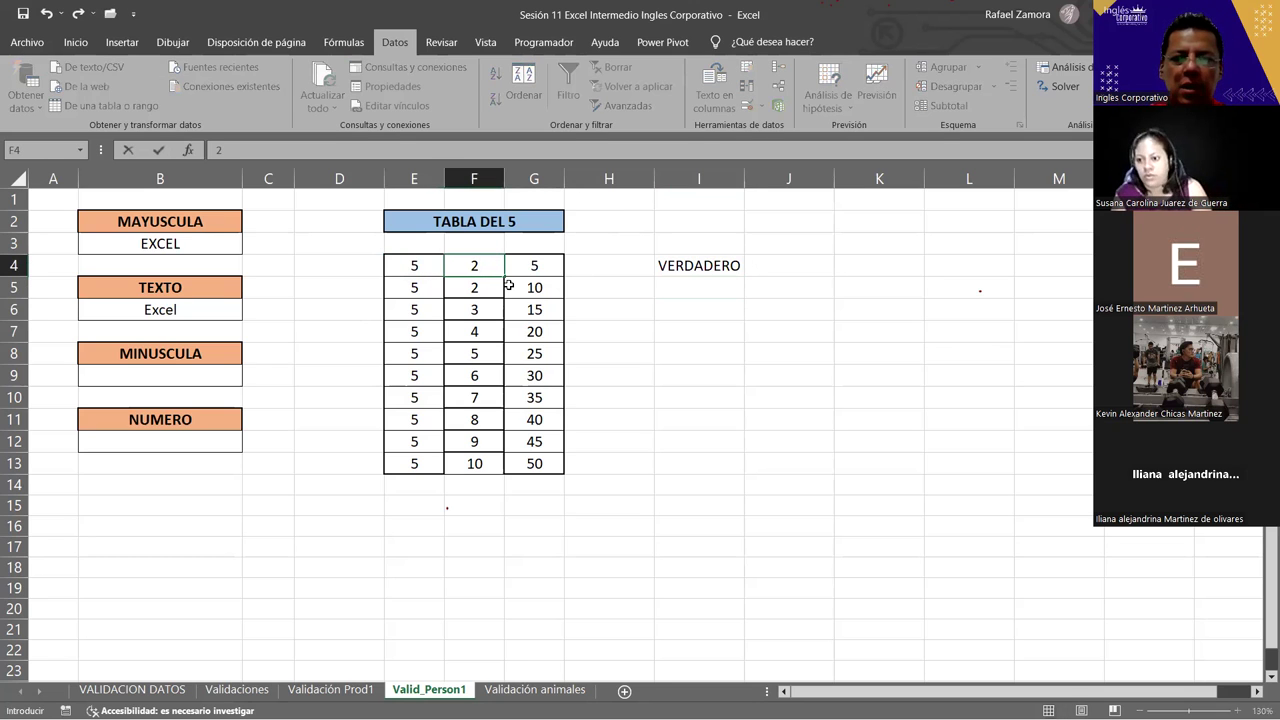
key("Return")
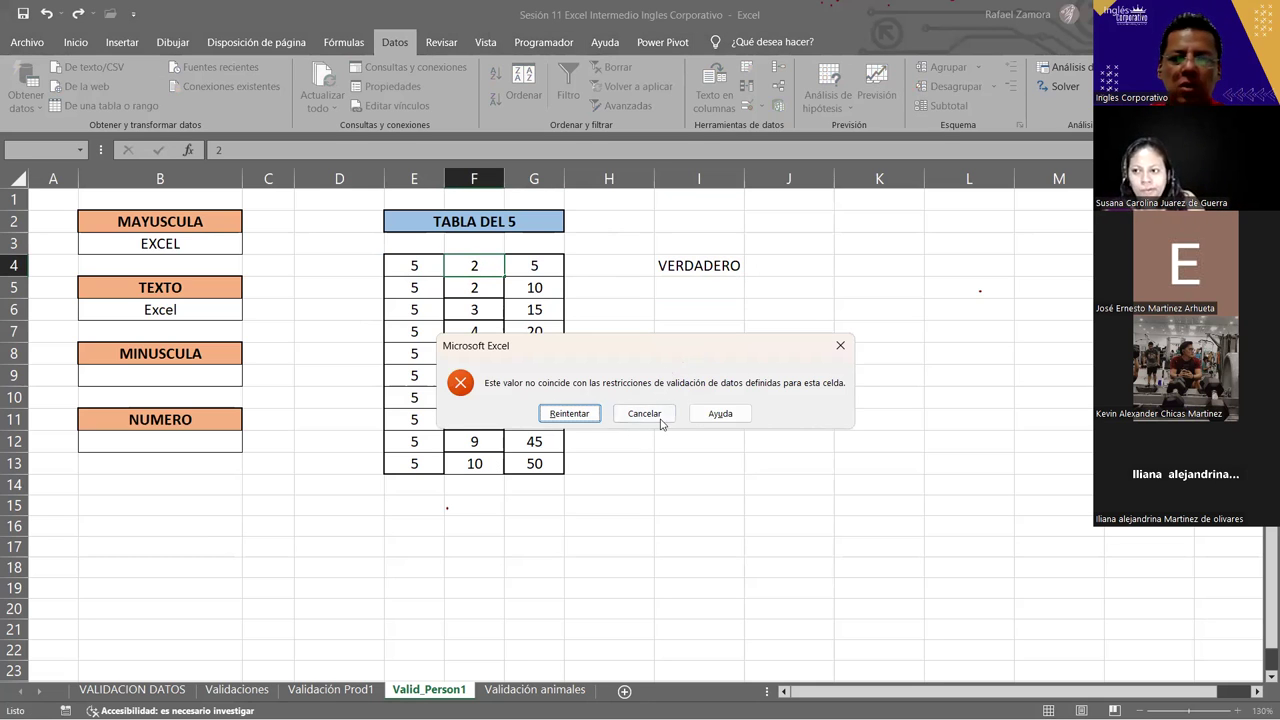
key("Tab")
key("Return")
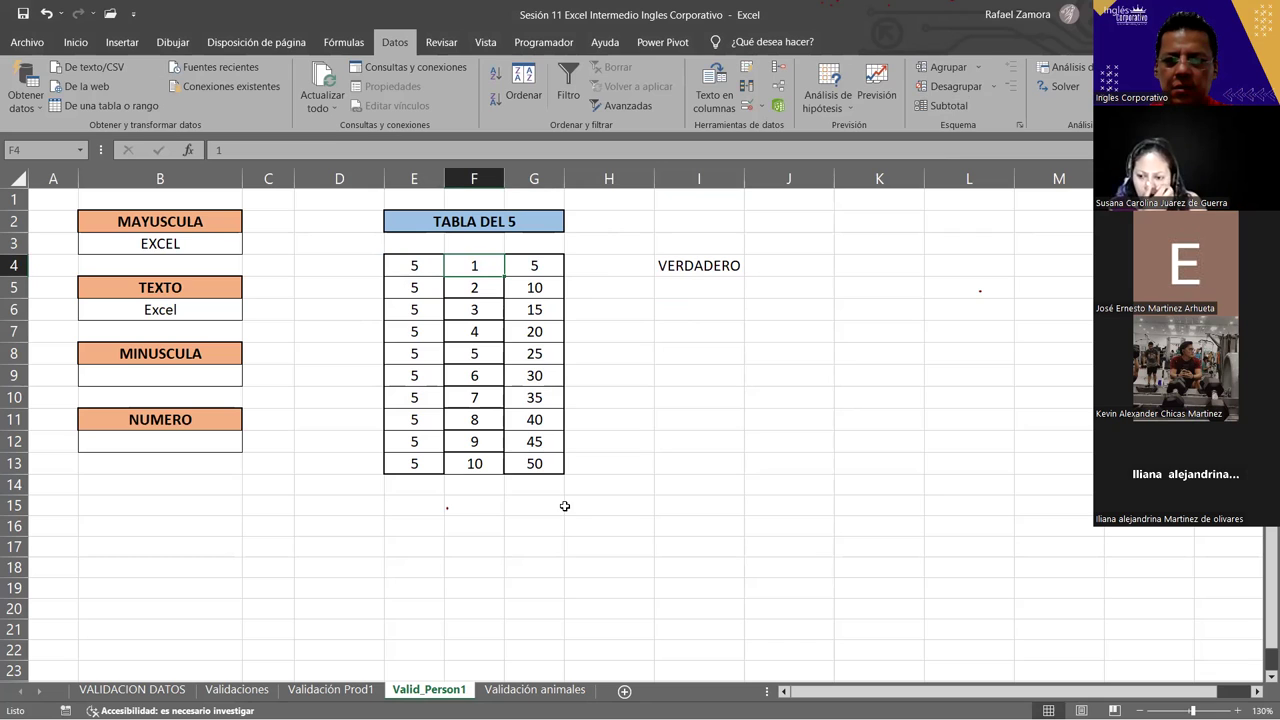
left_click(448, 507)
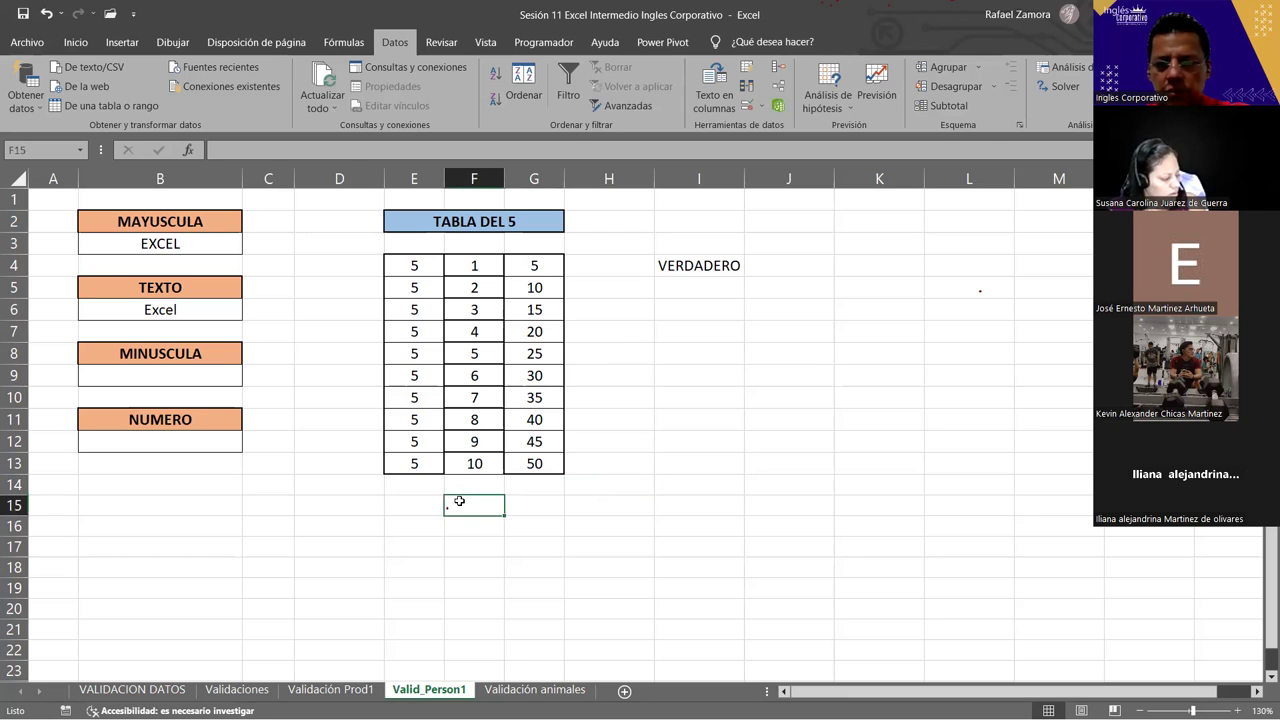
left_click(612, 523)
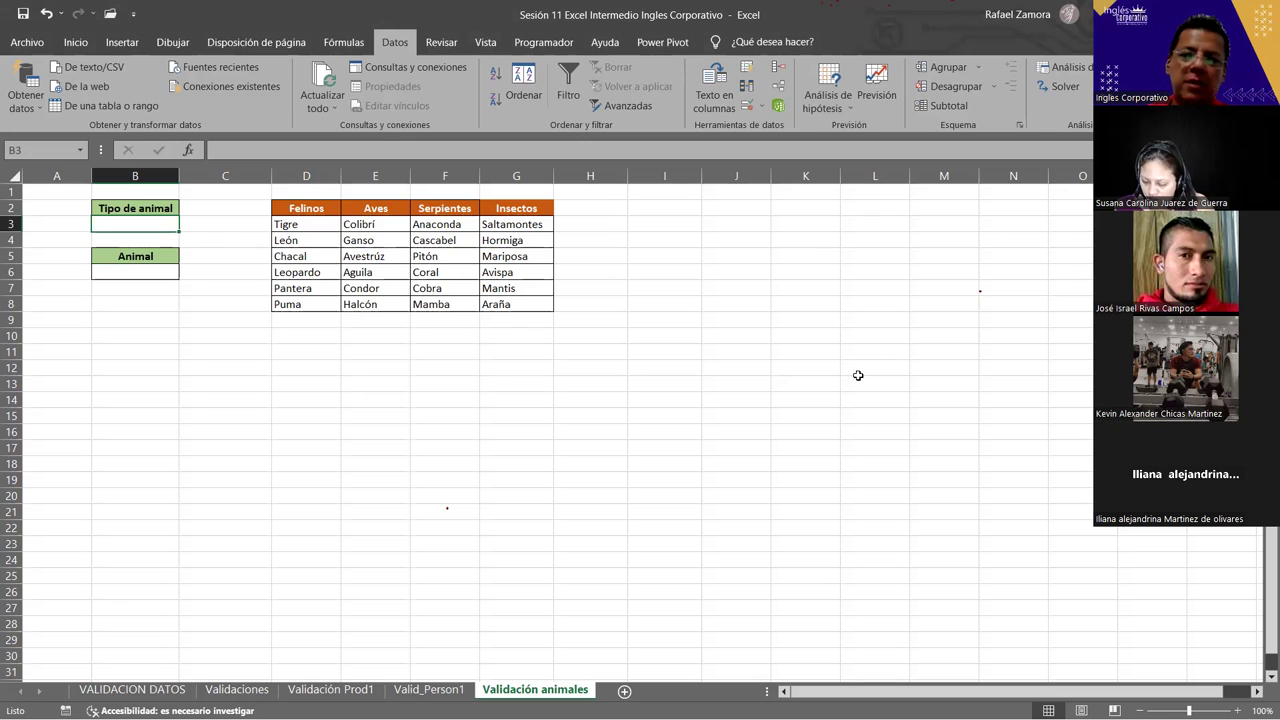
- Fill the Tipo de animal header B2 with yellow
scroll(647, 510, "up", 1, "ctrl")
scroll(647, 510, "up", 1, "ctrl")
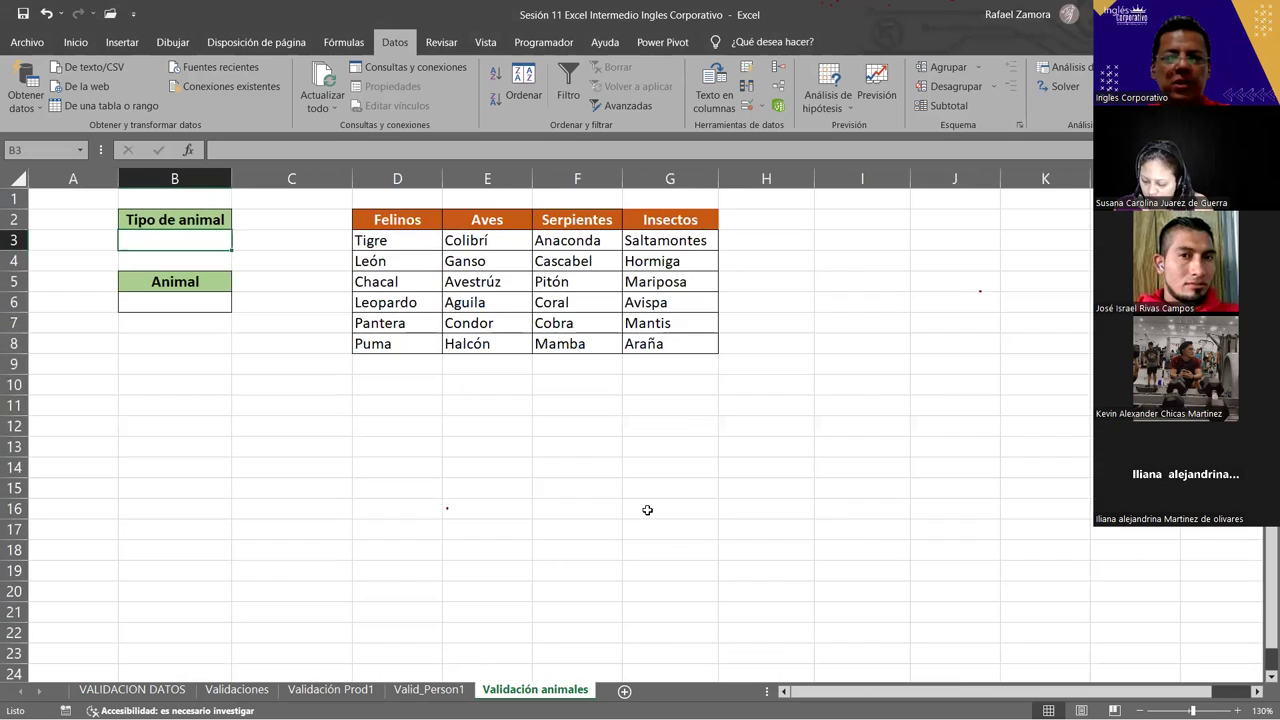
left_click(228, 229)
scroll(220, 240, "up", 1, "ctrl")
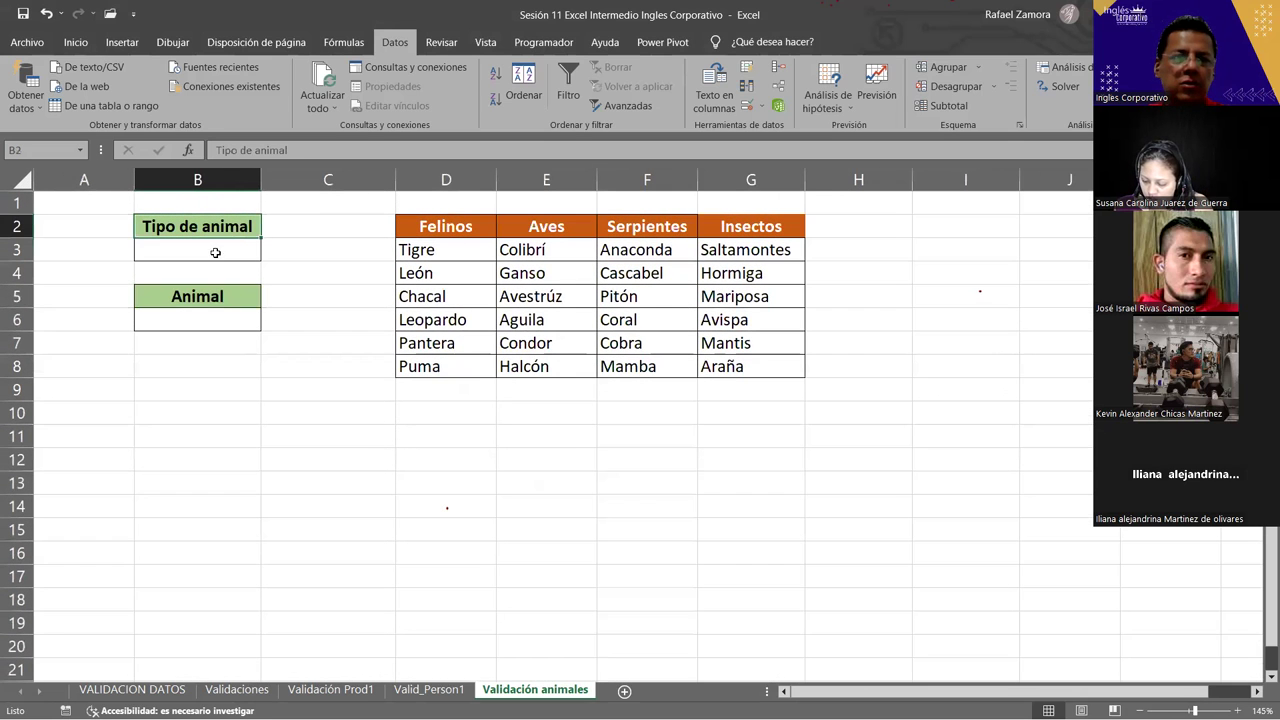
left_click(76, 42)
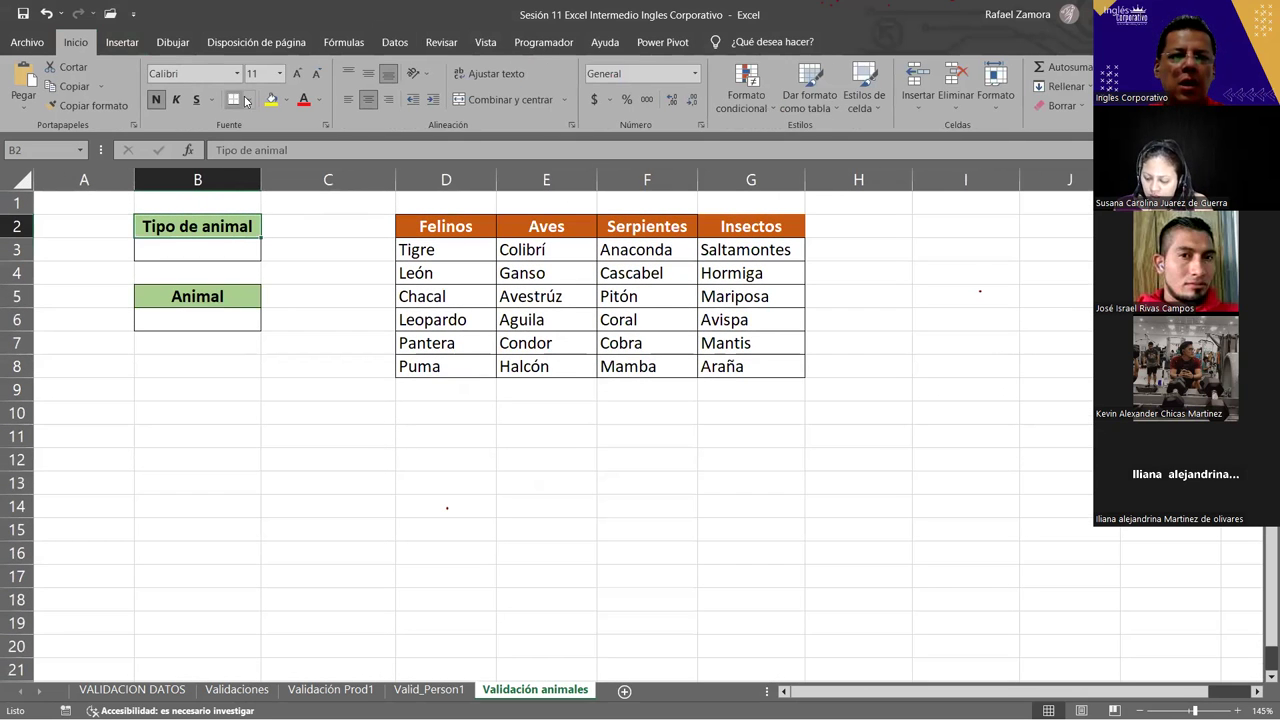
left_click(271, 99)
left_click(391, 443)
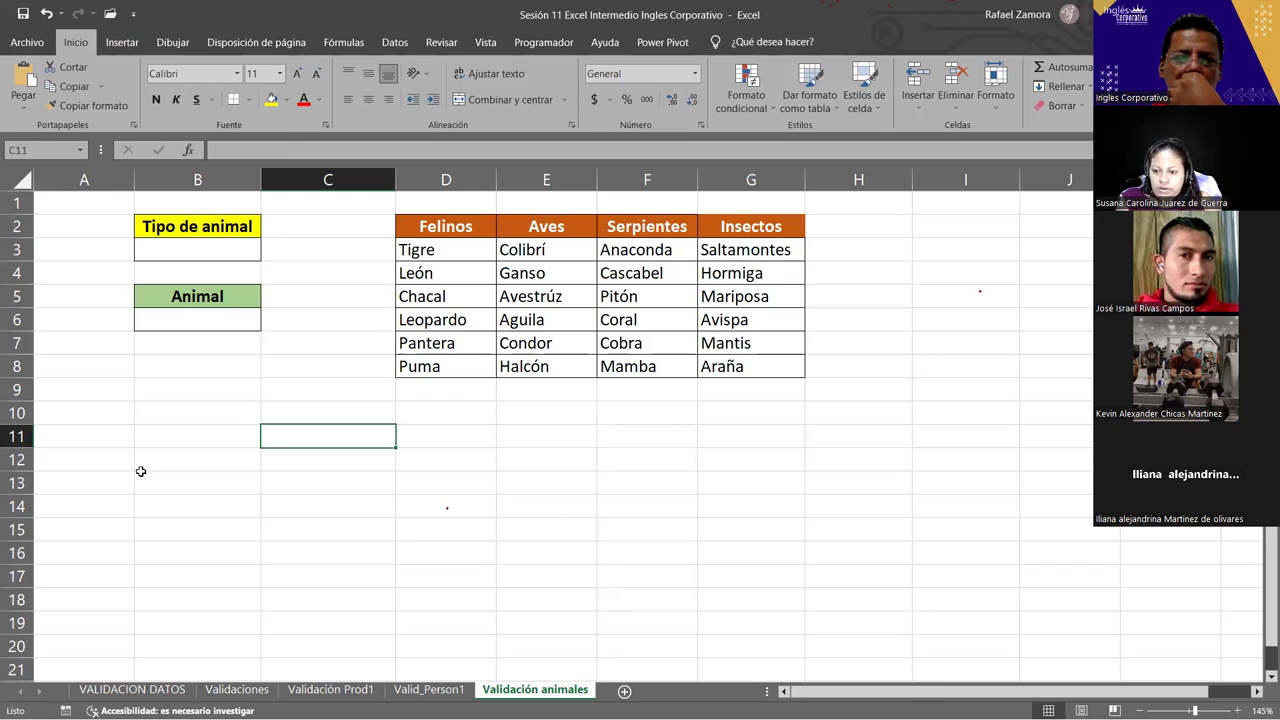
- Select cell B3 to prepare its drop-down list
left_click(179, 243)
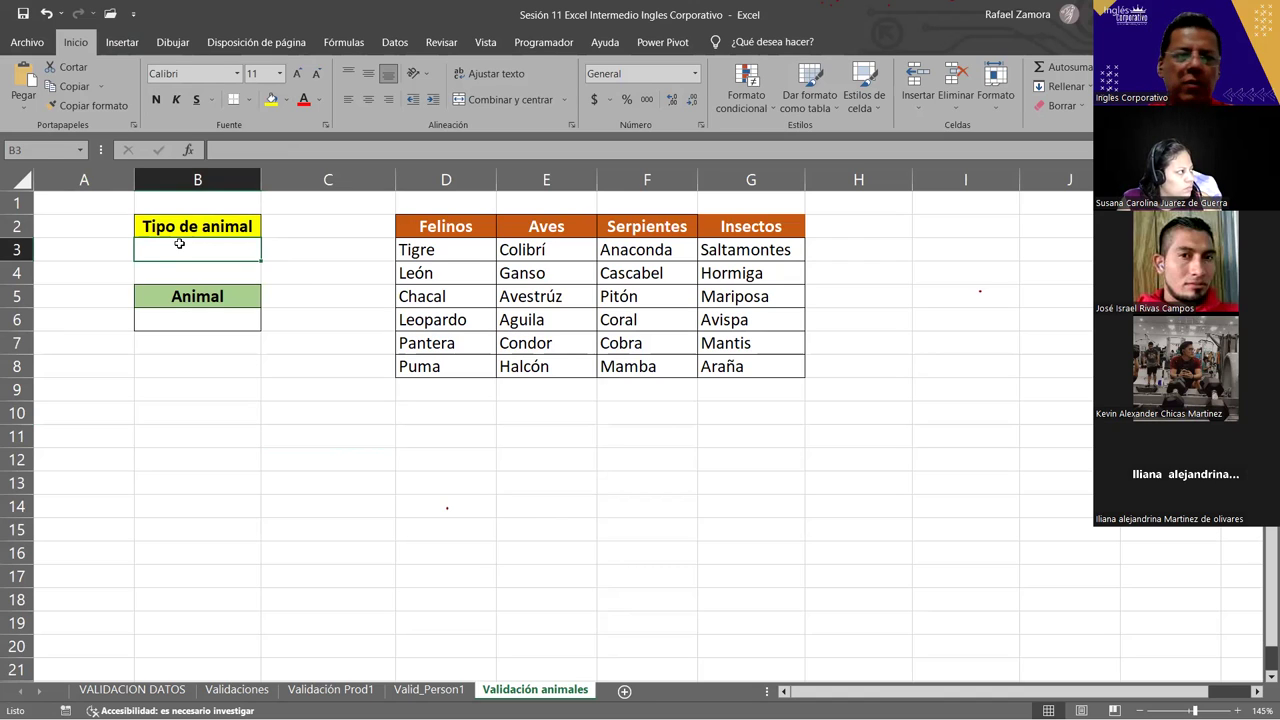
left_click(193, 227)
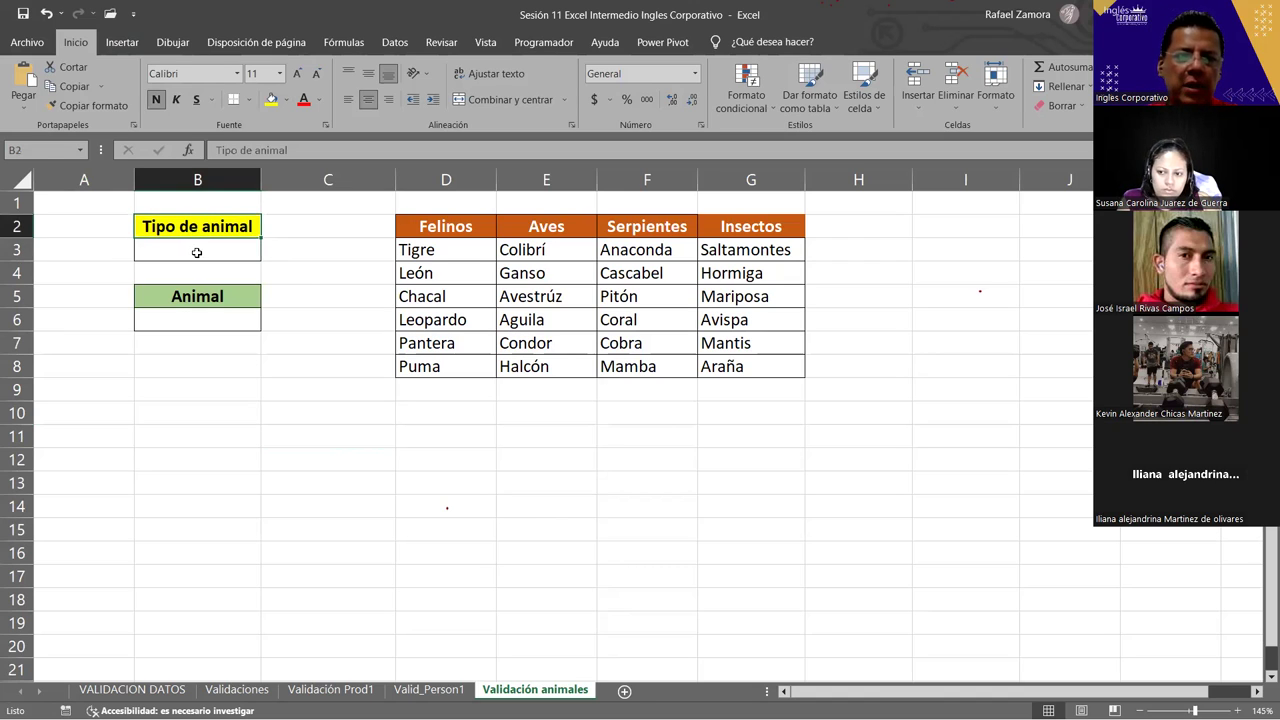
left_click(195, 250)
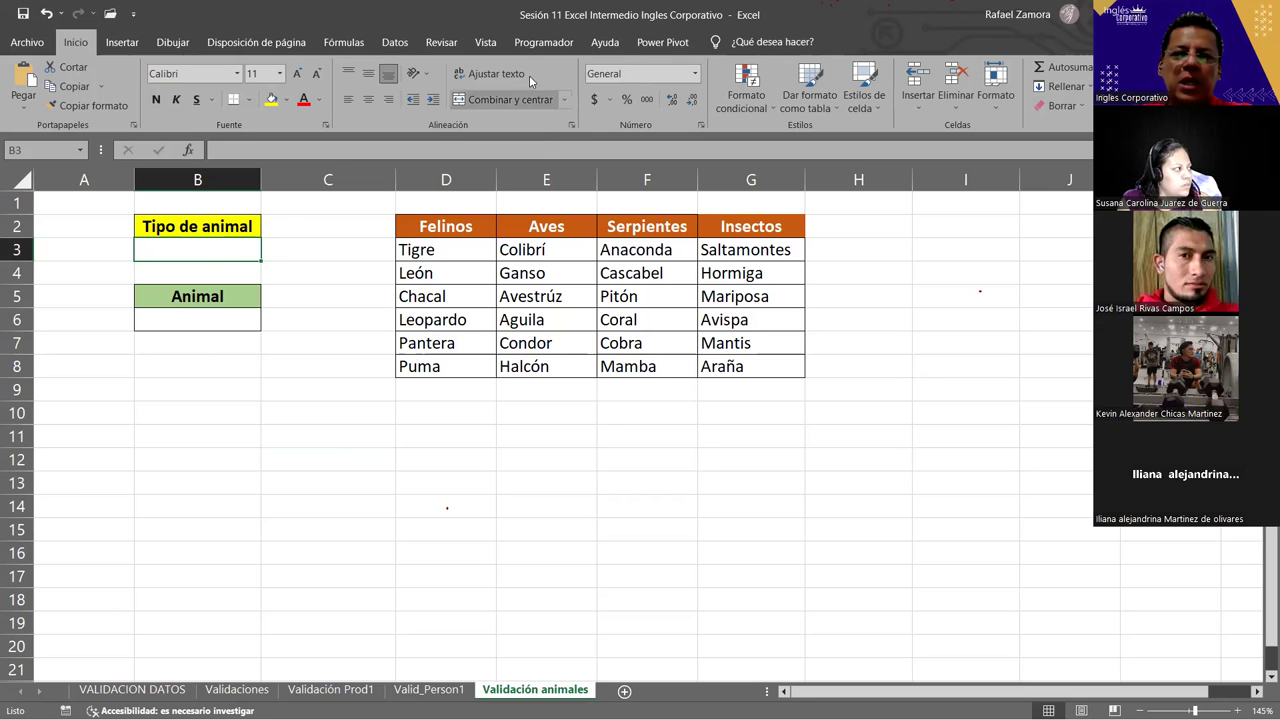
left_click(397, 41)
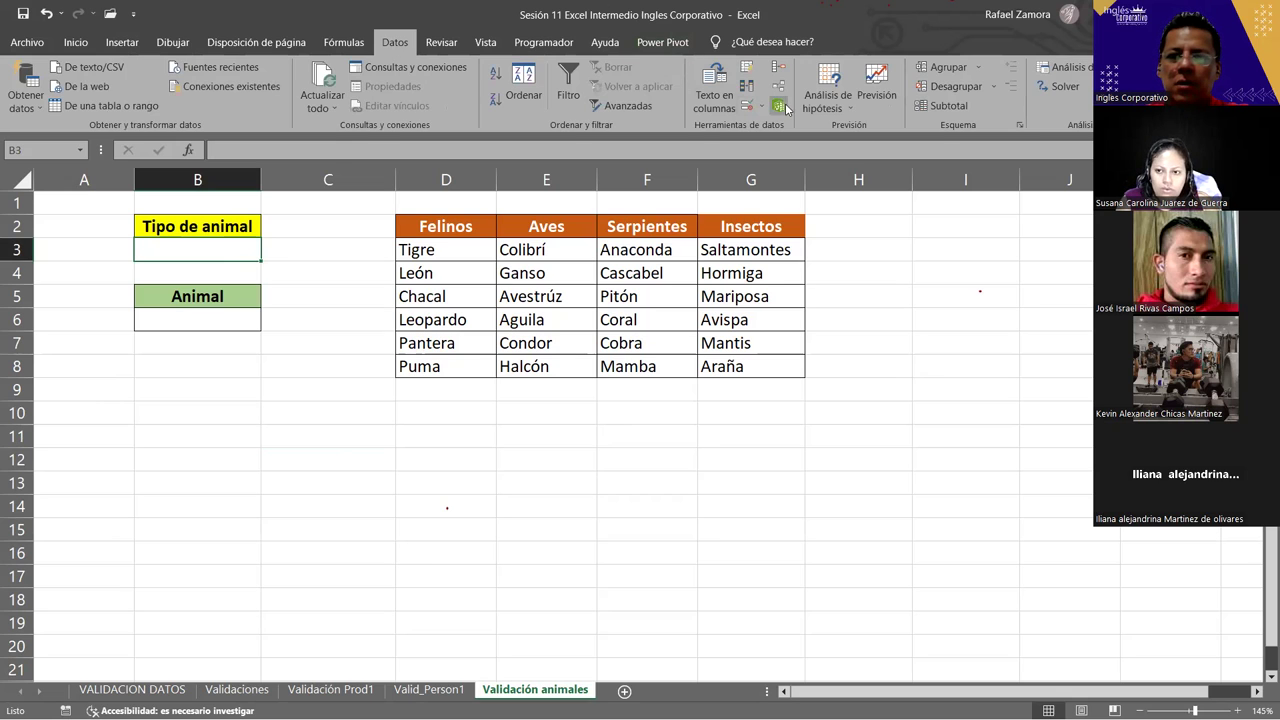
- Give B3 a Lista validation sourced from =$D$2:$G$2, the Felinos to Insectos headers
left_click(749, 108)
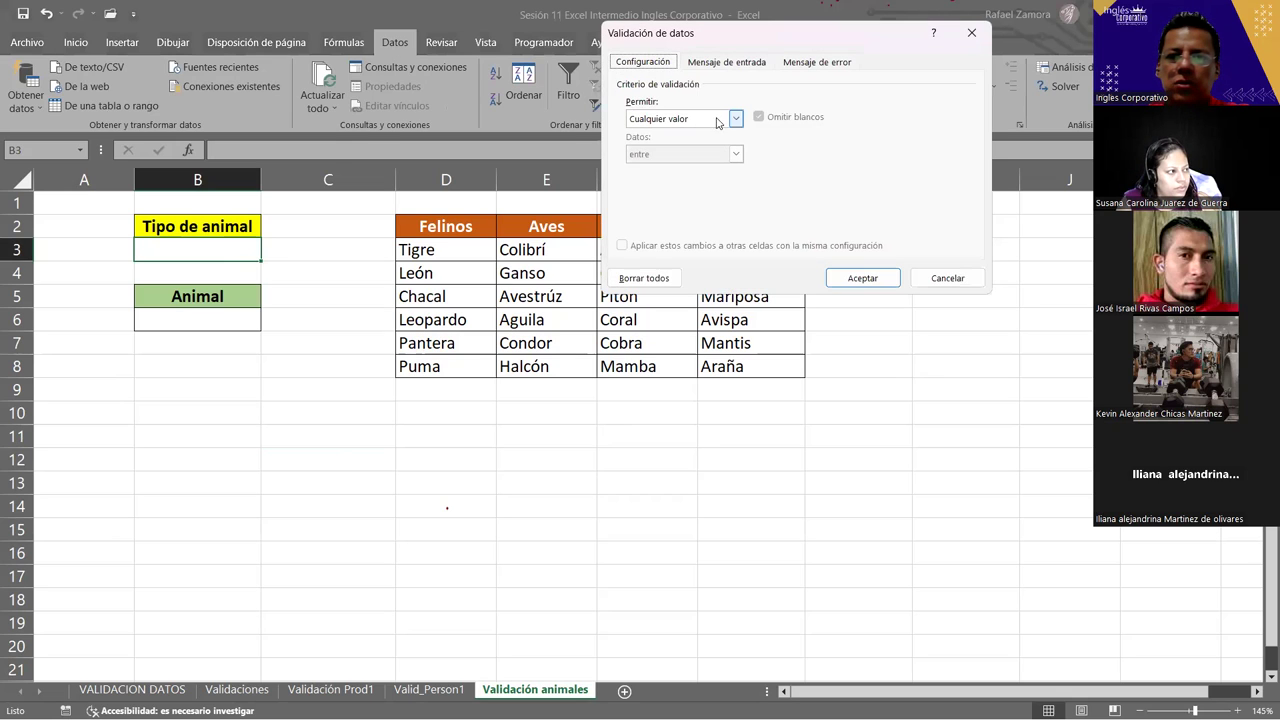
left_click(717, 121)
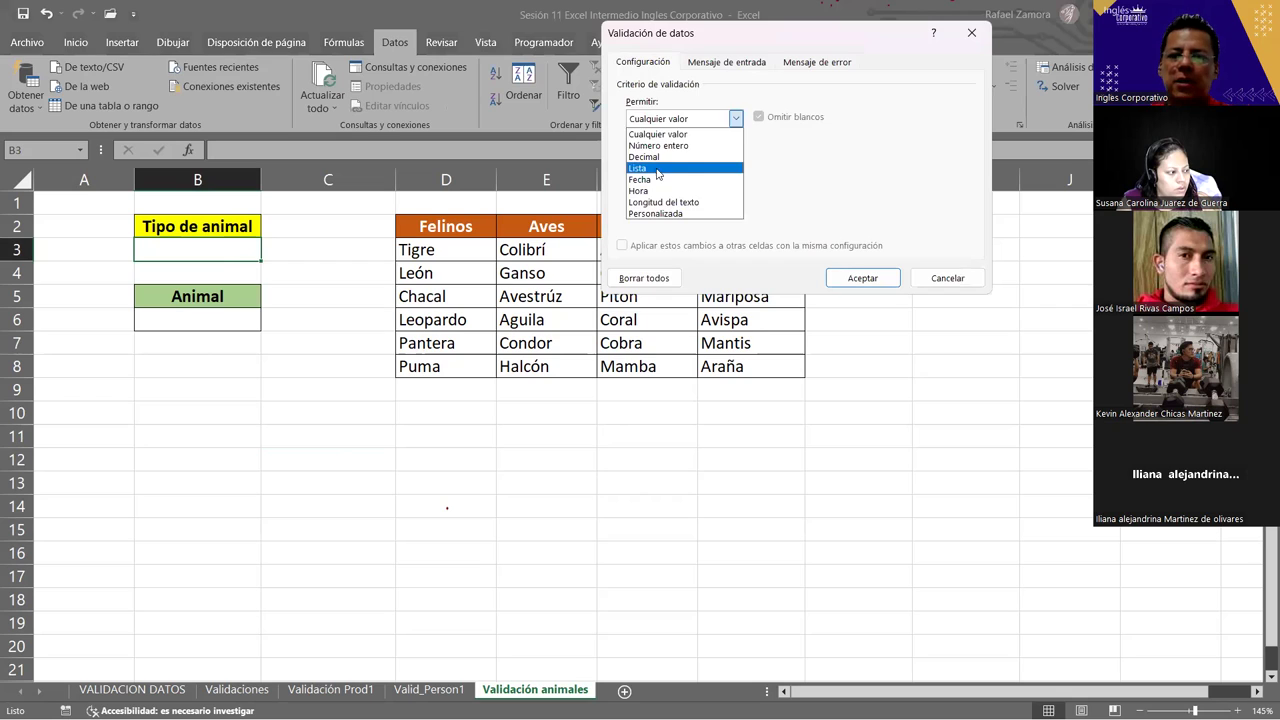
left_click(657, 170)
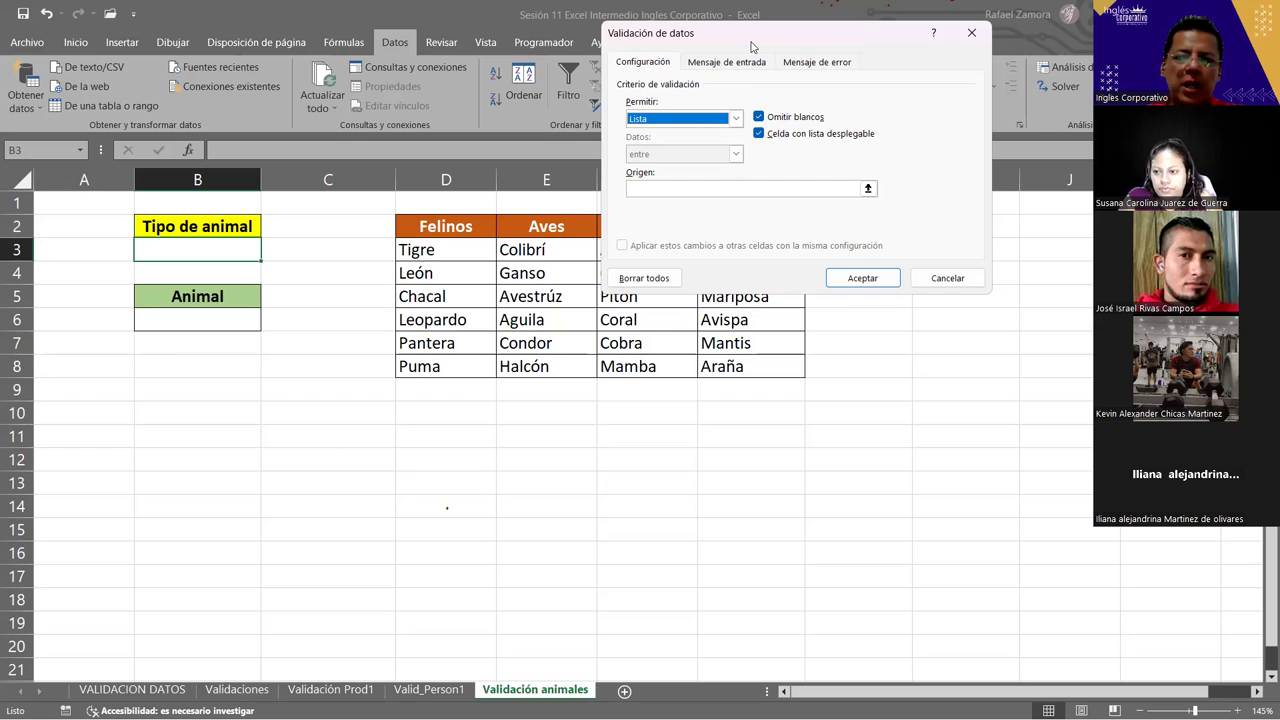
left_click_drag(752, 45, 534, 406)
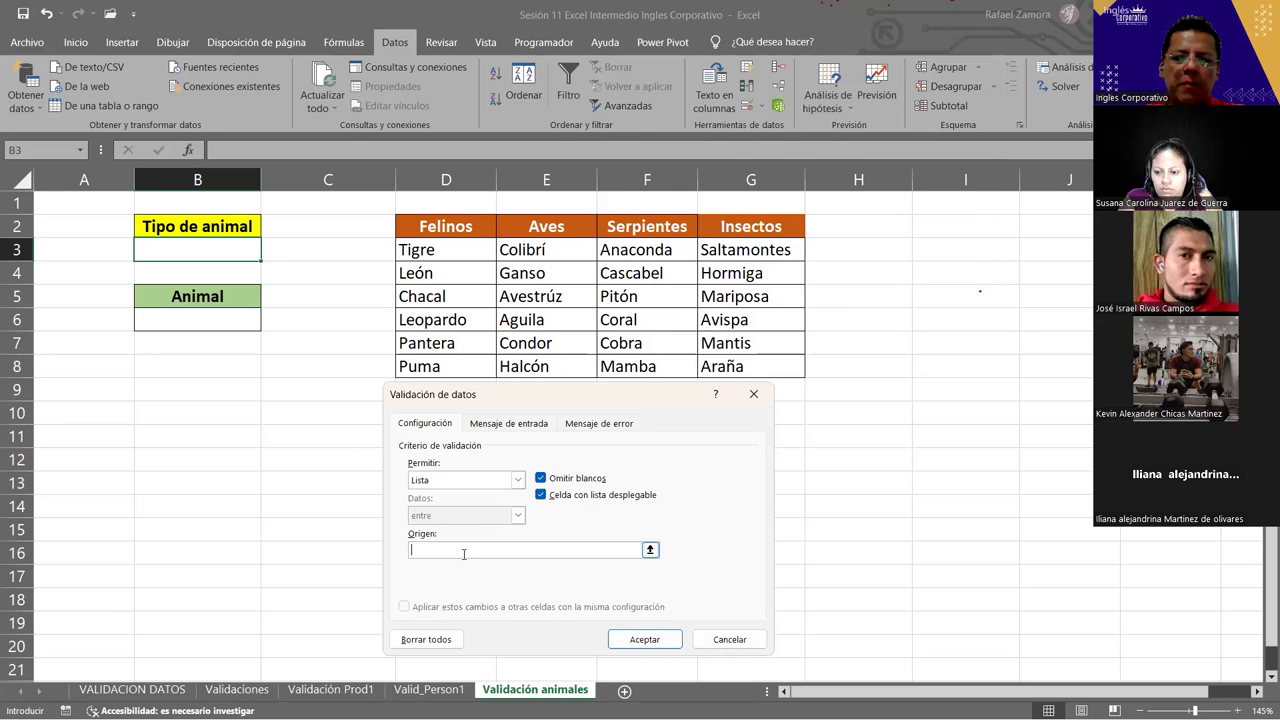
left_click(467, 552)
left_click(448, 227)
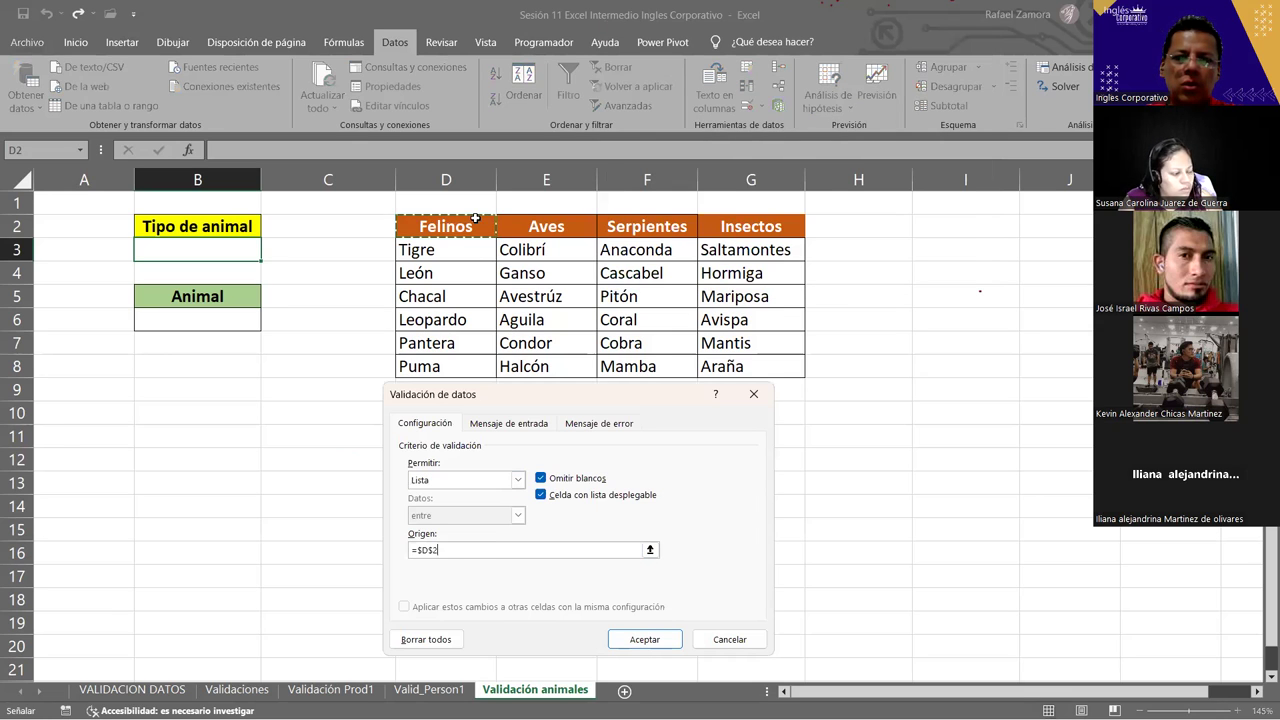
left_click(763, 226, "shift")
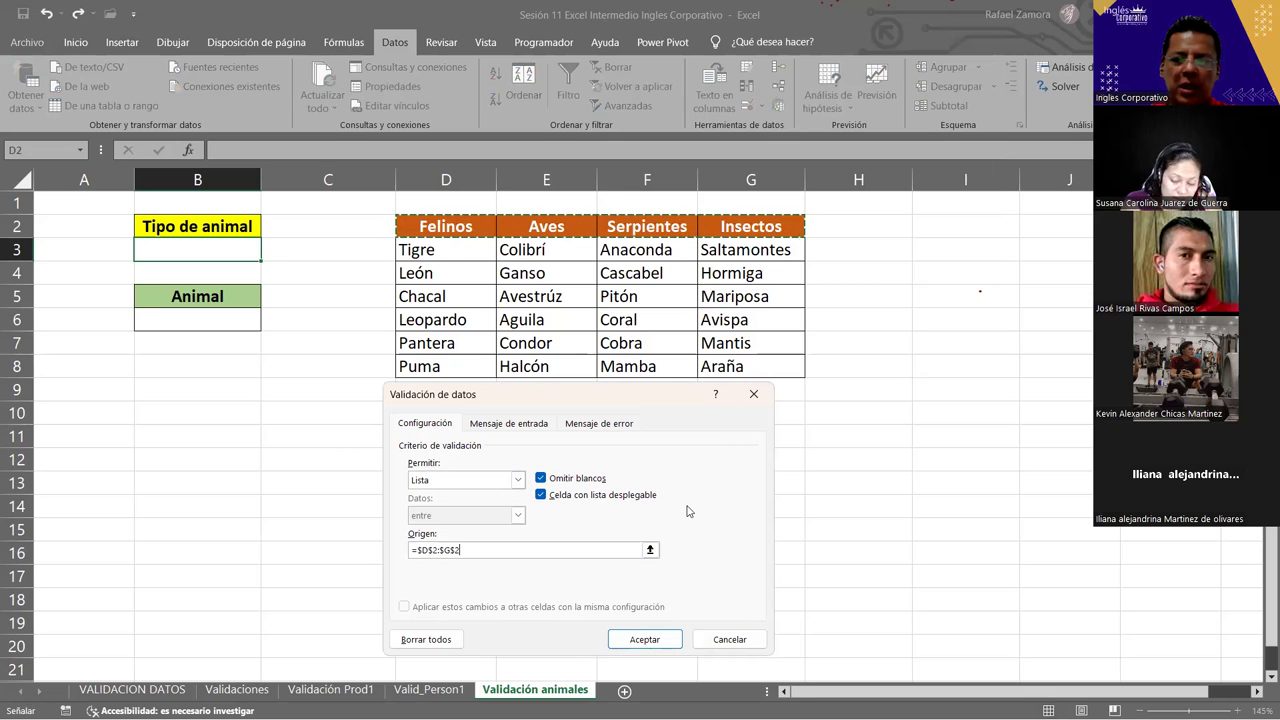
key("Return")
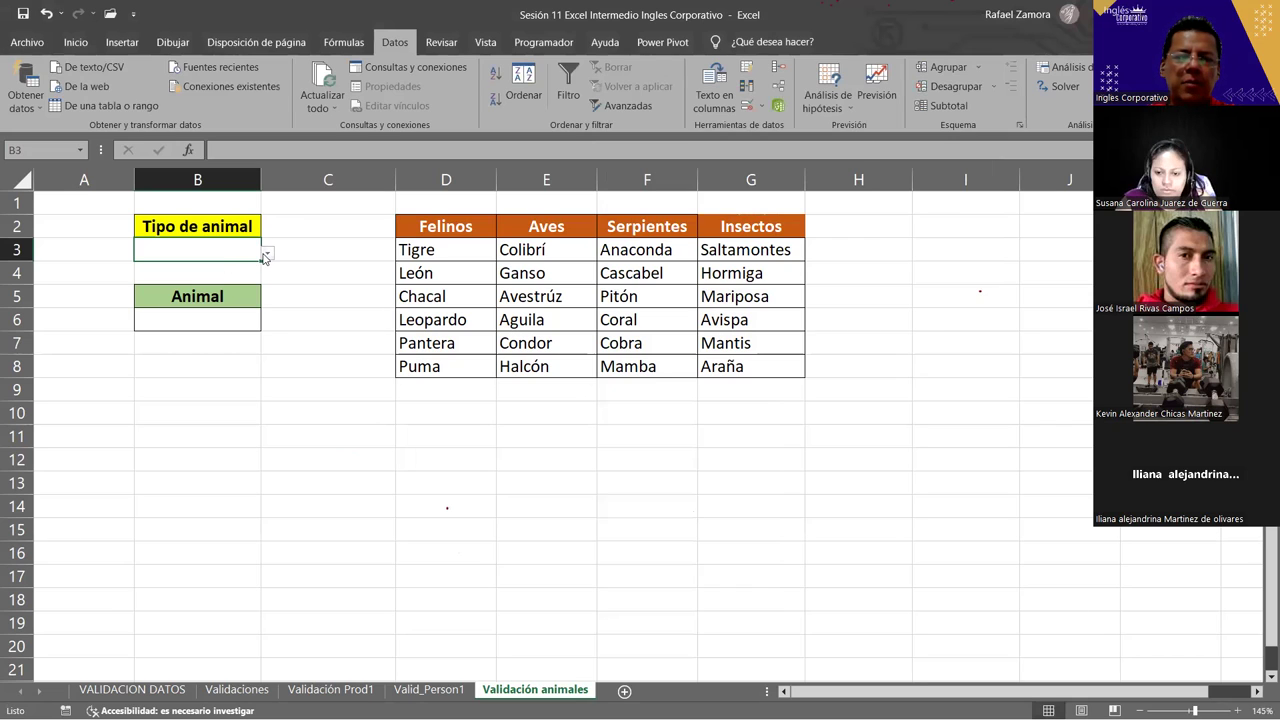
left_click(266, 255)
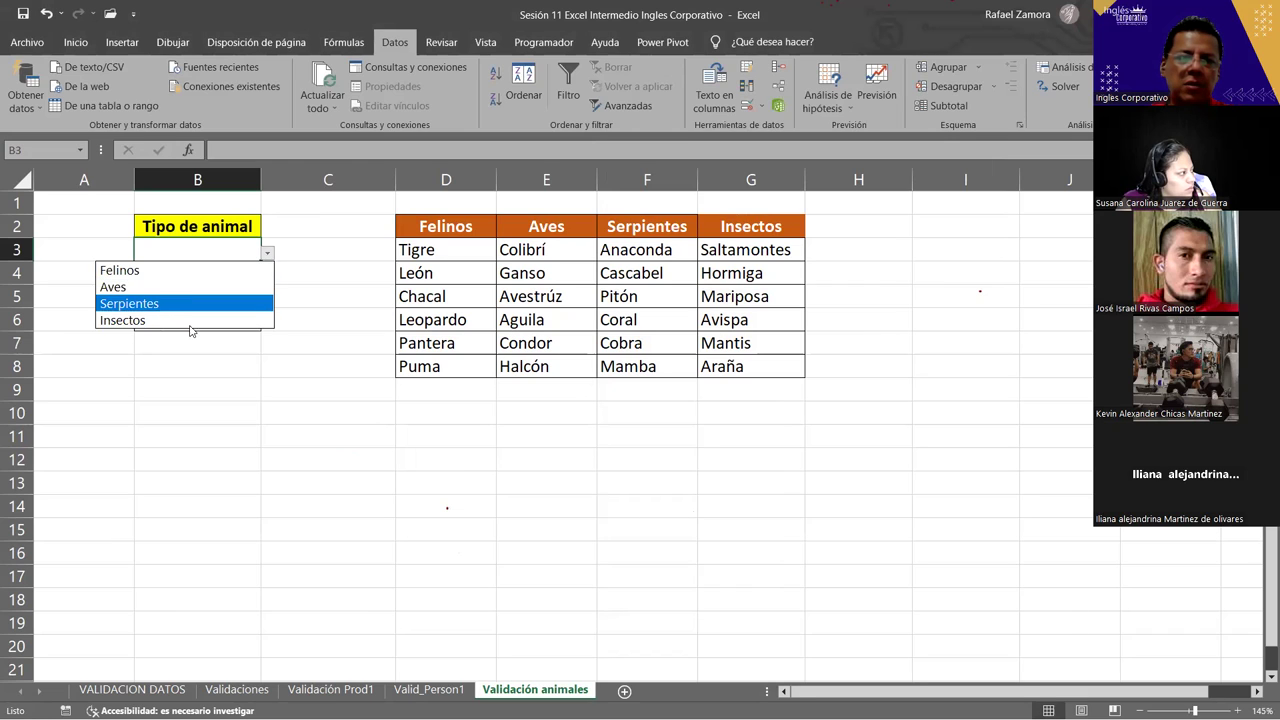
key("Escape")
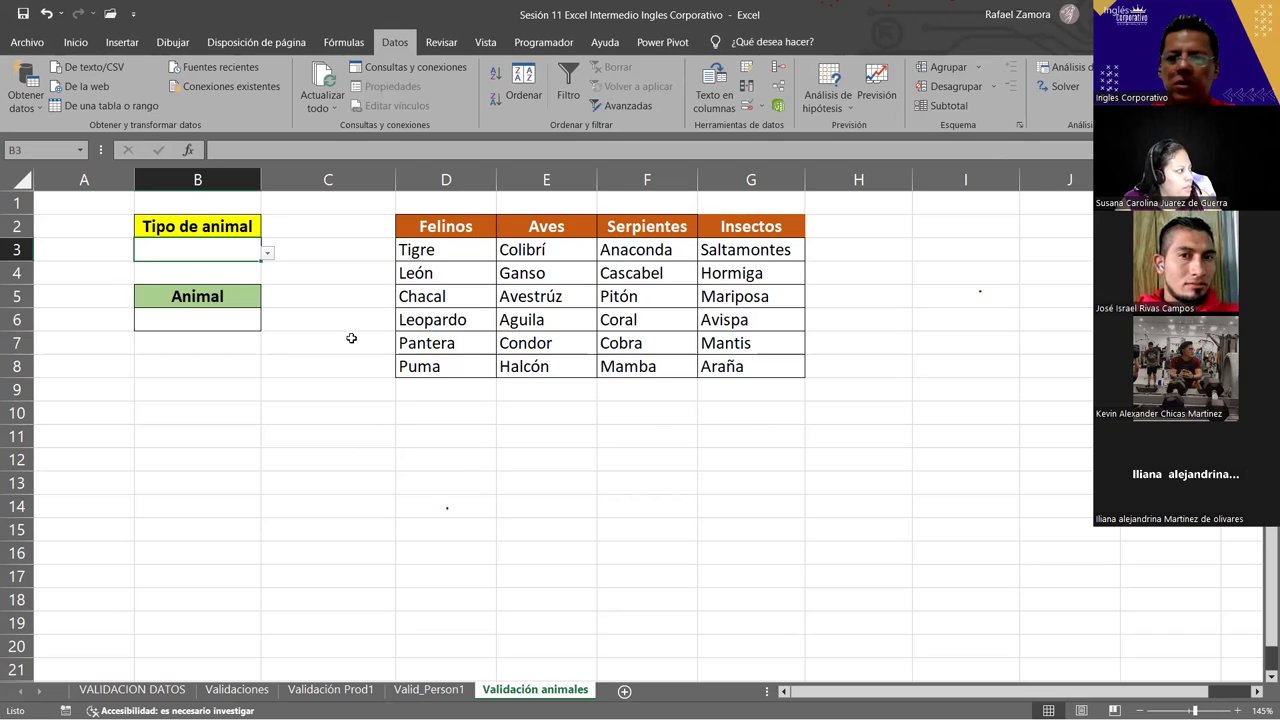
left_click(268, 256)
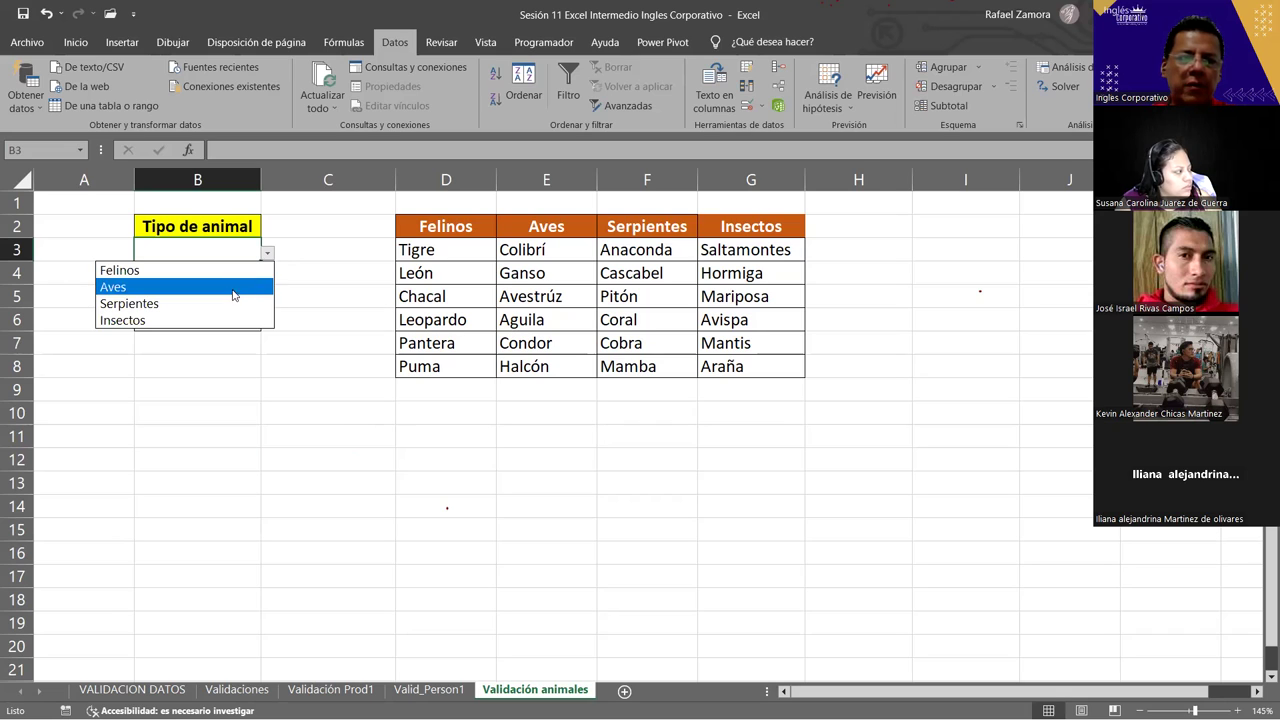
key("Escape")
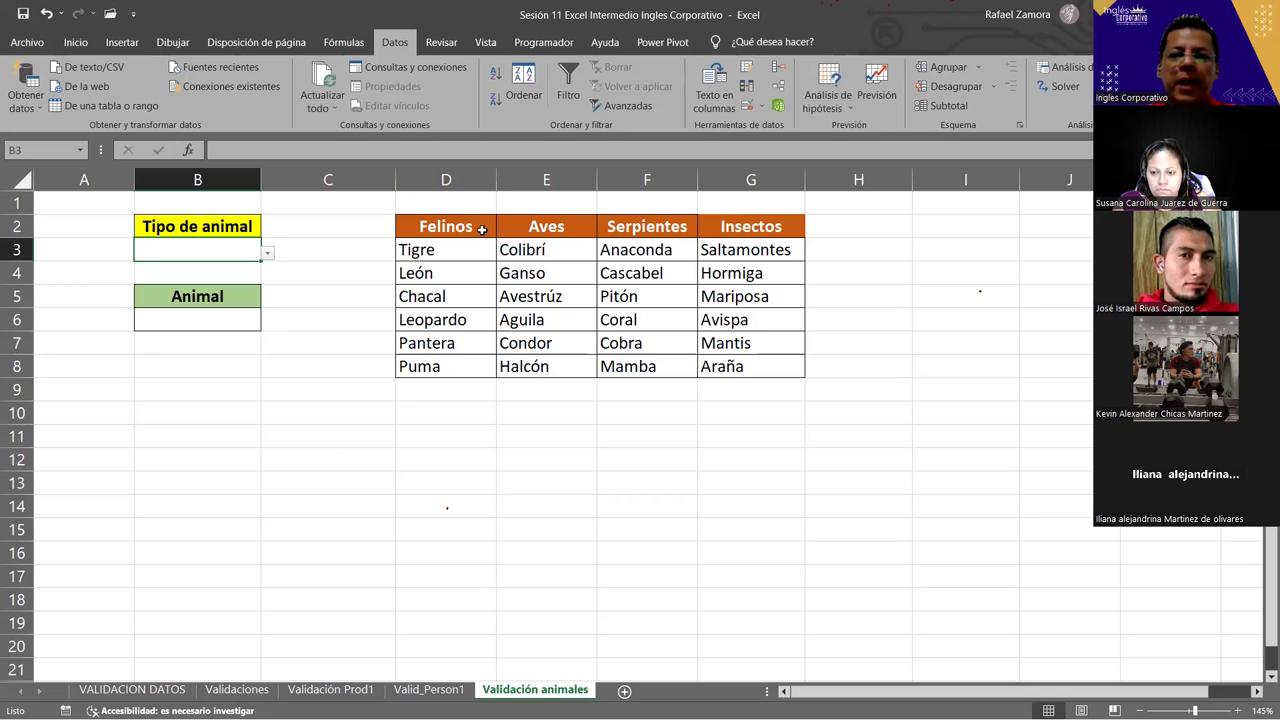
left_click_drag(457, 245, 470, 362)
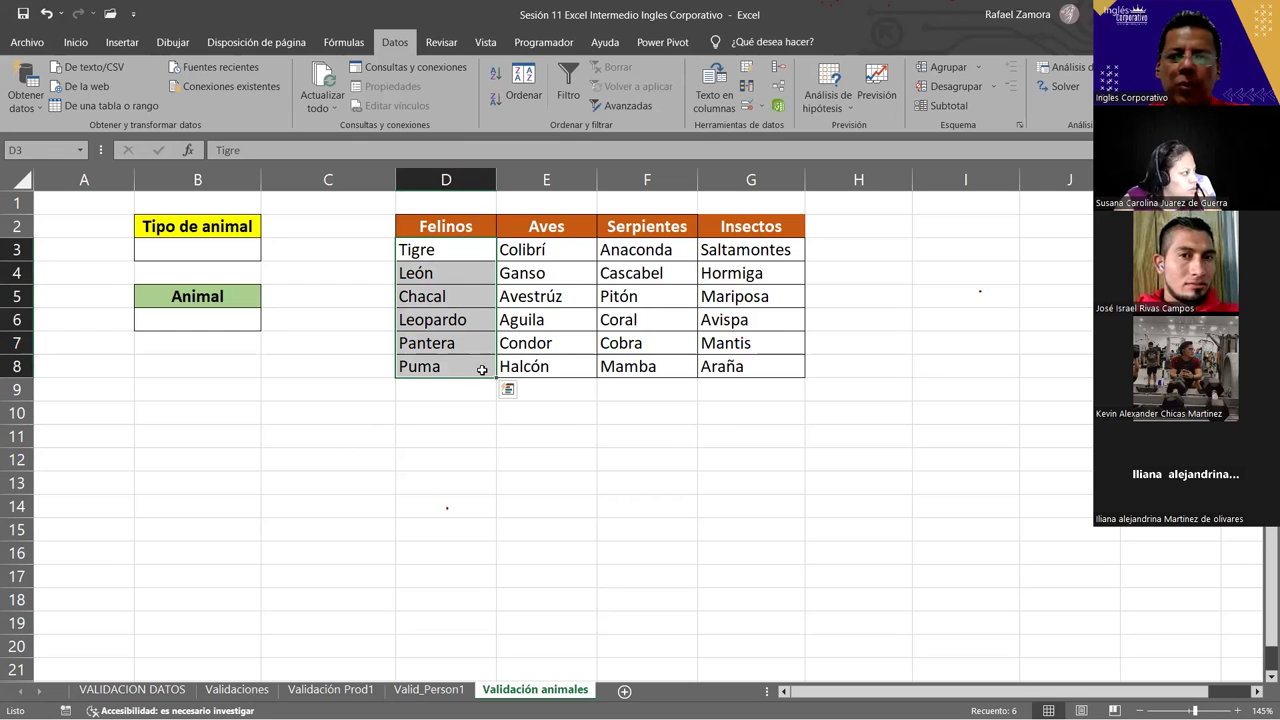
- Name the selected feline range Felinos and the bird names in E3:E8 Aves
left_click(16, 150)
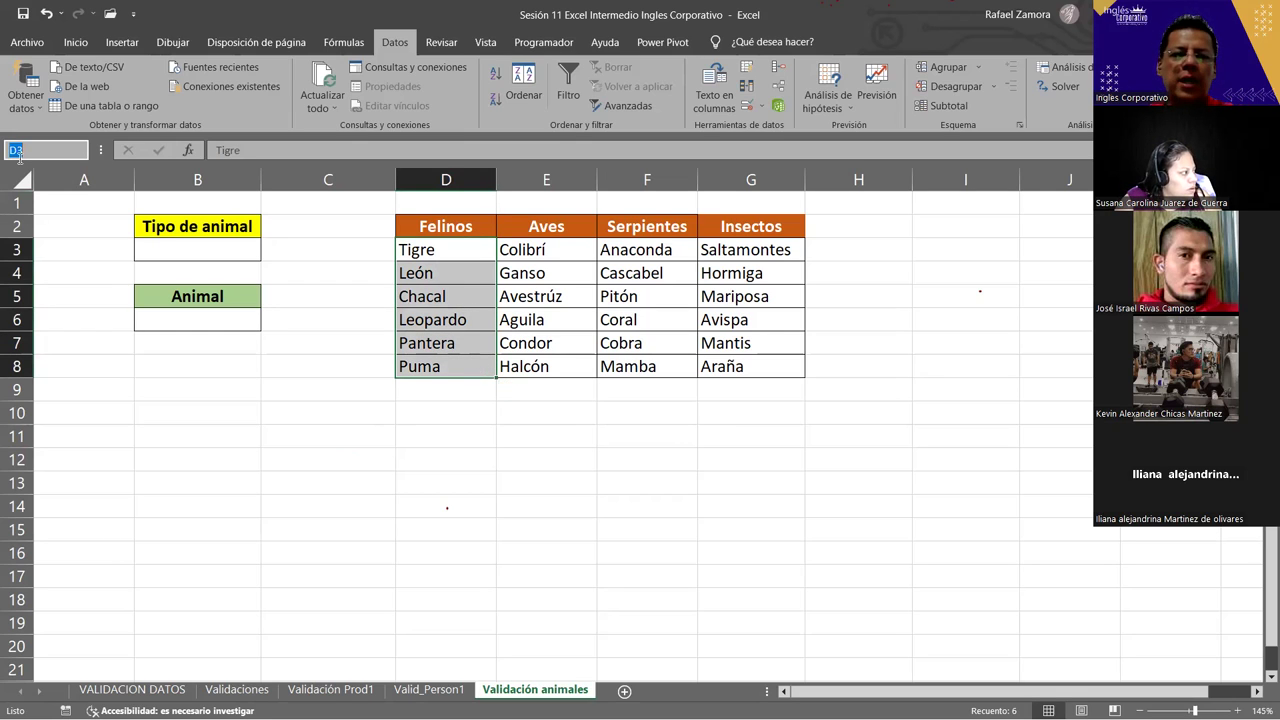
type("Felinos")
key("Return")
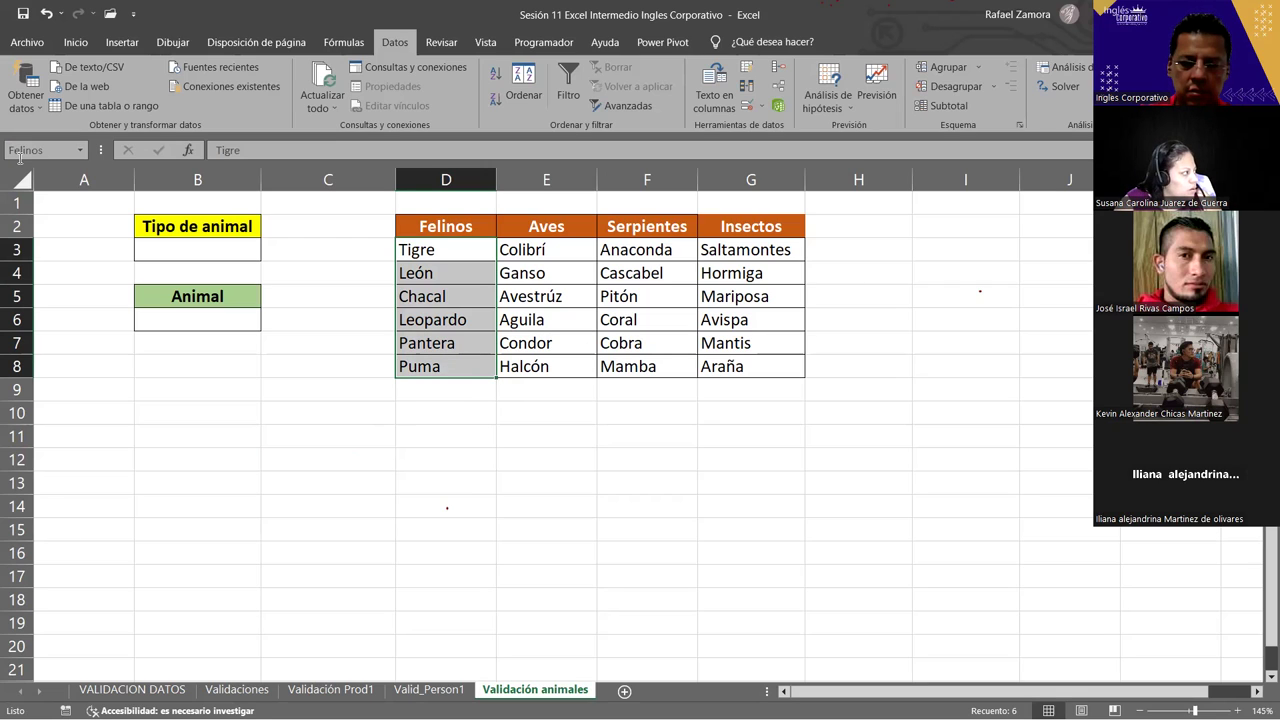
left_click_drag(558, 250, 567, 360)
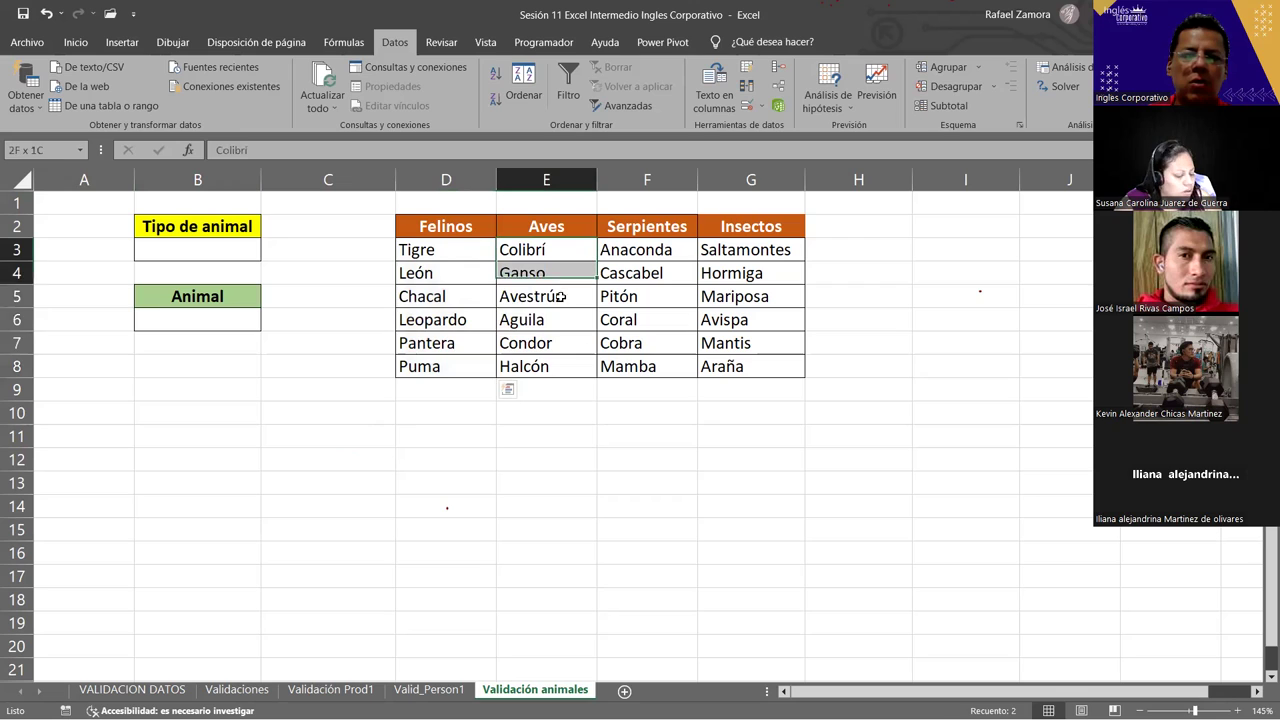
left_click(47, 149)
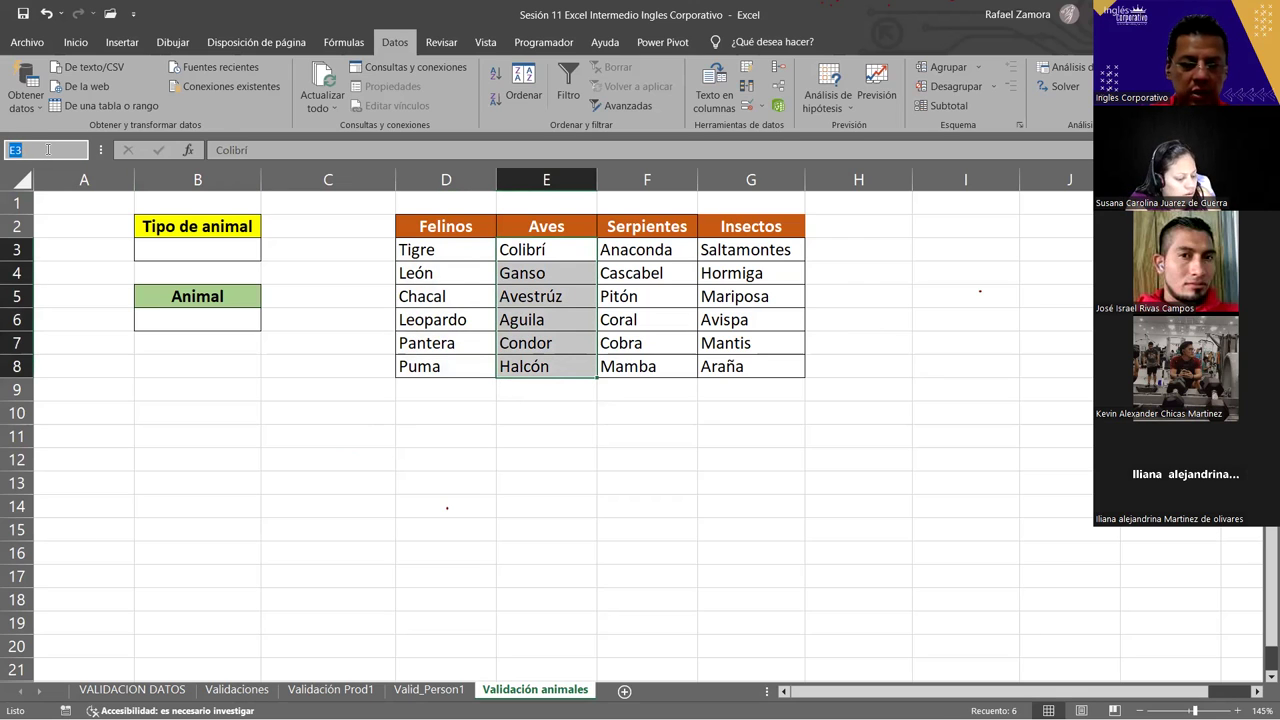
type("Aves")
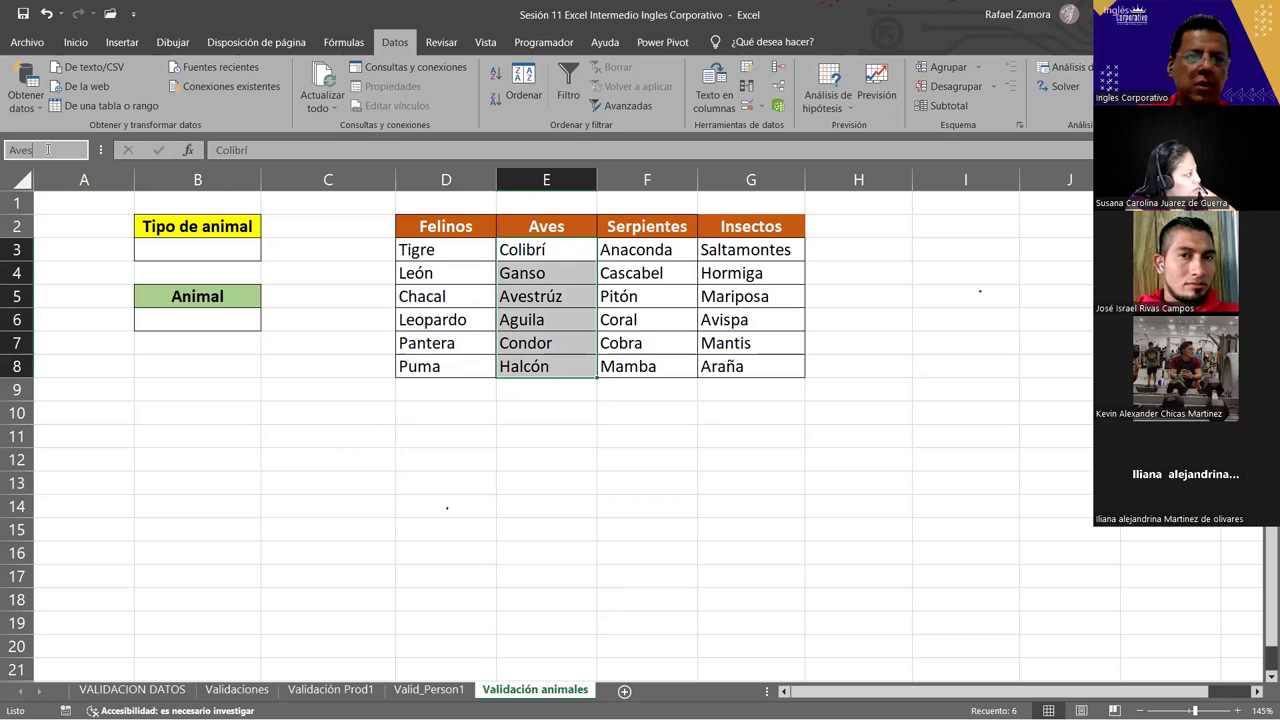
key("Return")
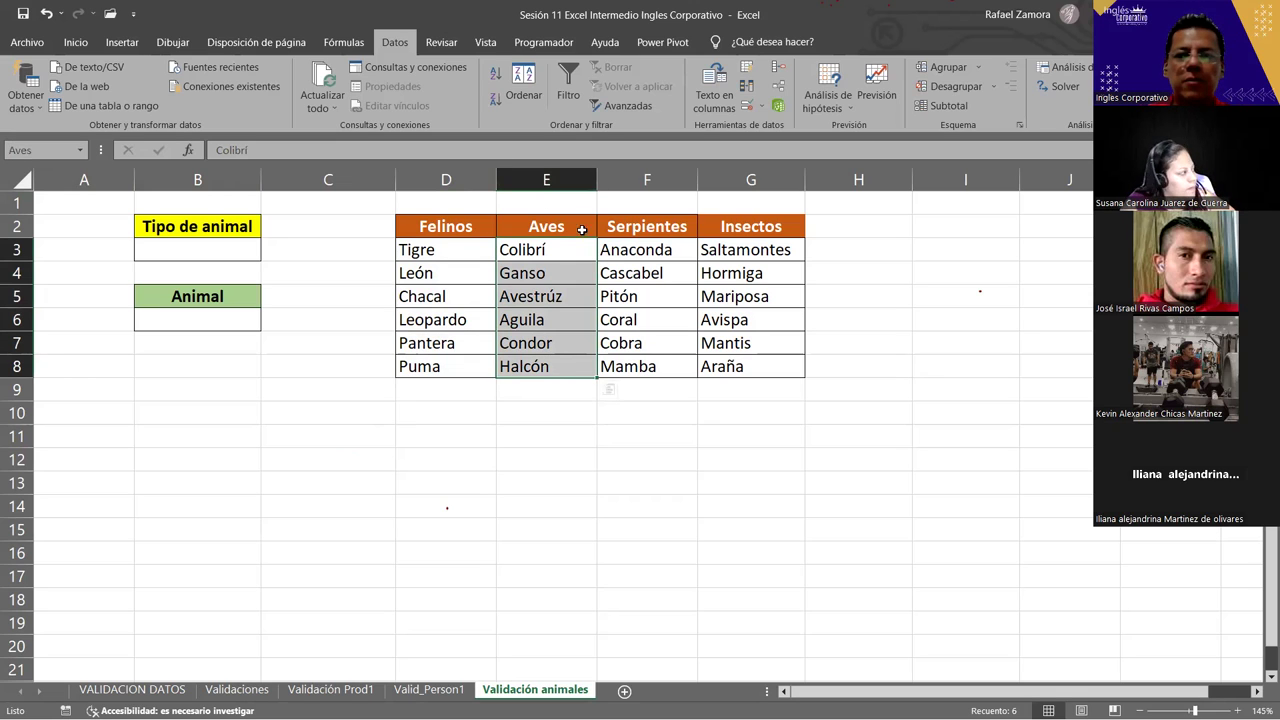
- Name the snake names in F3:F8 Serpientes
left_click_drag(630, 249, 648, 366)
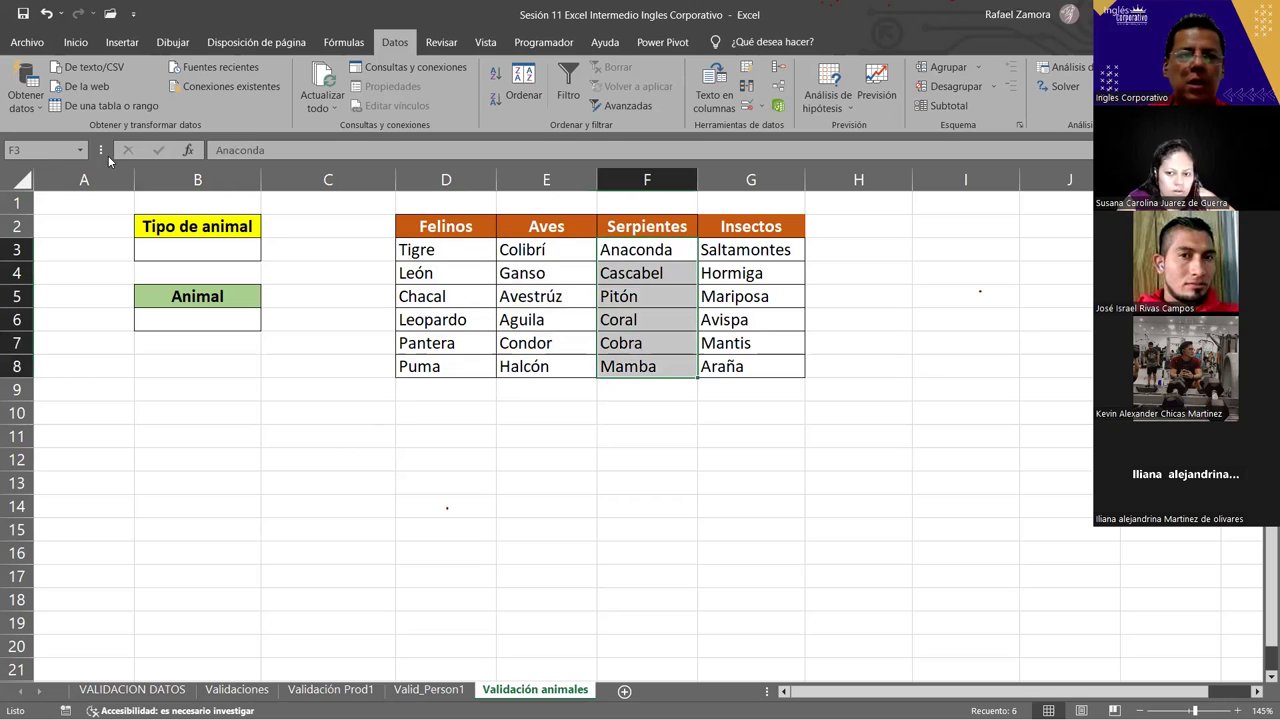
left_click(48, 150)
type("Serpientes")
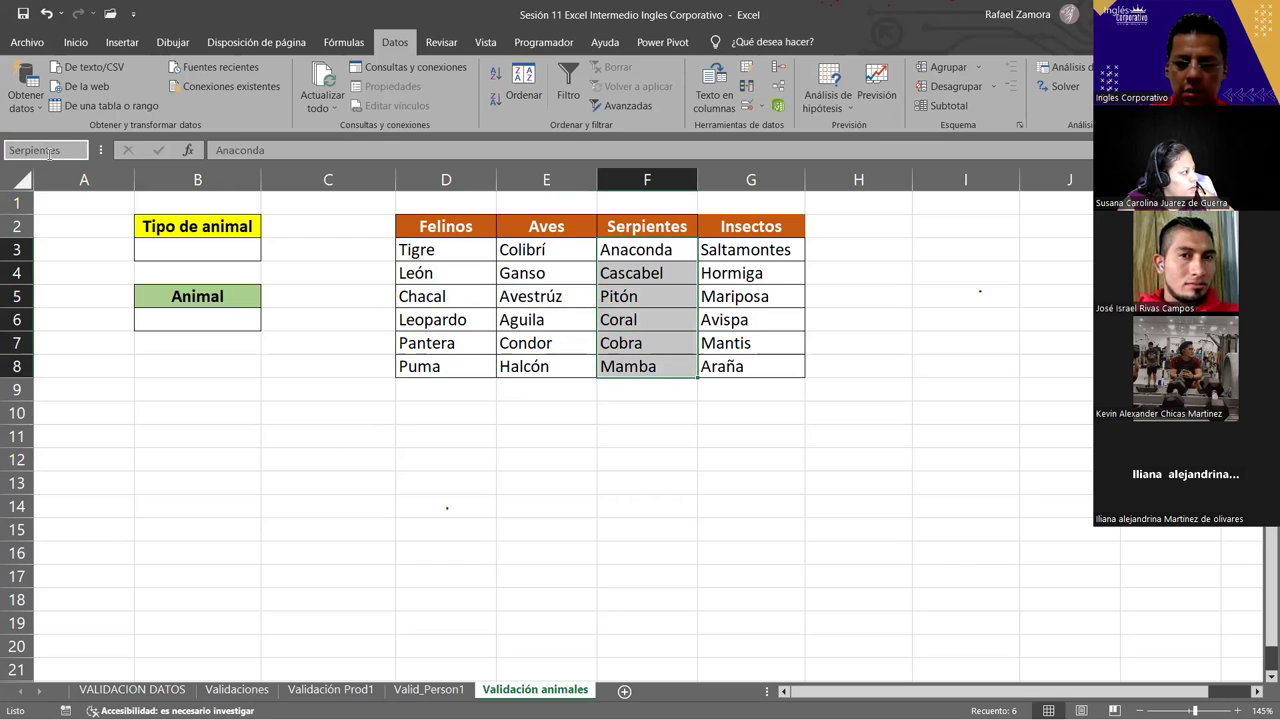
key("Return")
- Name the insect names in G3:G8 Insectos in the Name Box
mouse_move(758, 258)
left_mouse_down()
mouse_move(785, 332)
mouse_move(770, 362)
left_mouse_up()
left_click(66, 150)
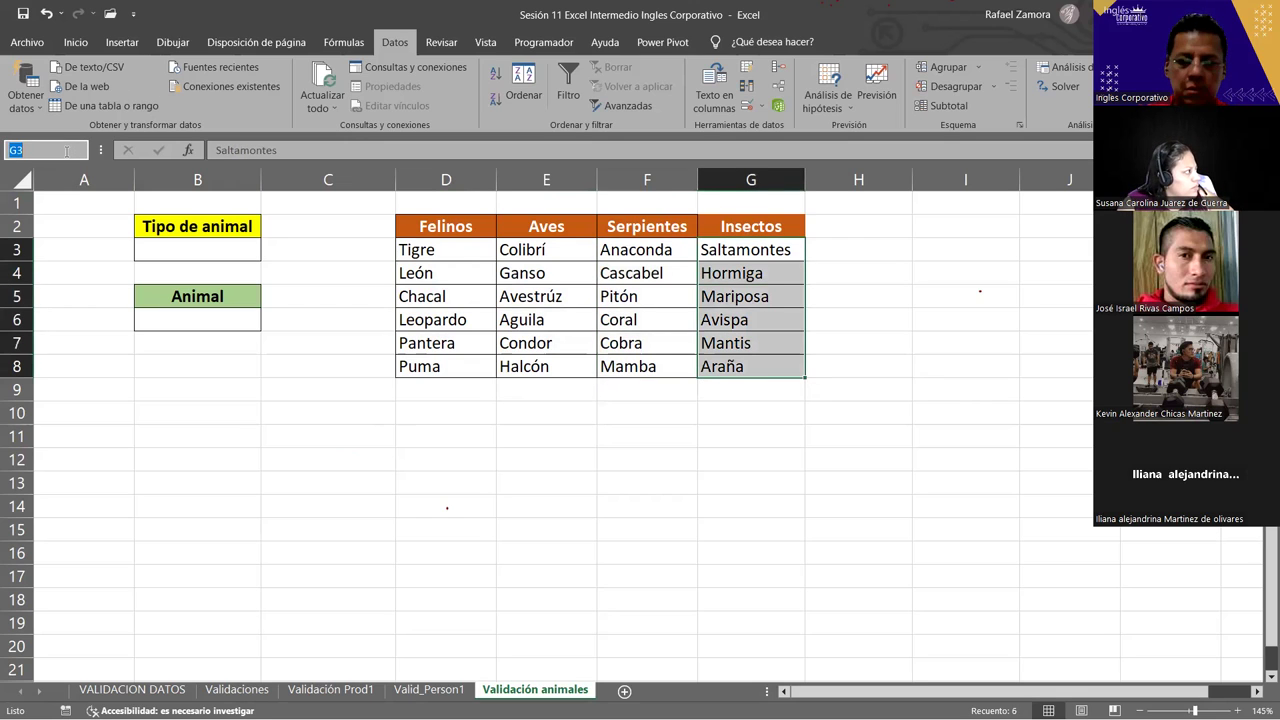
type("Insectos")
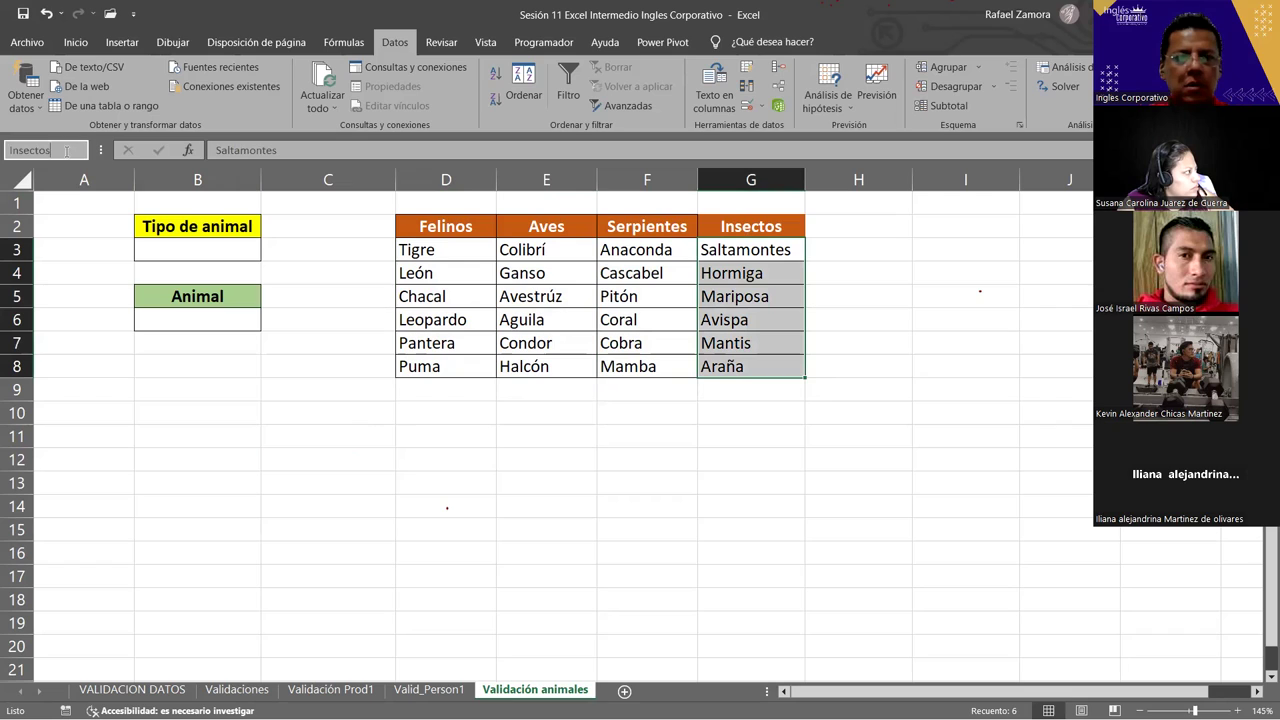
key("Return")
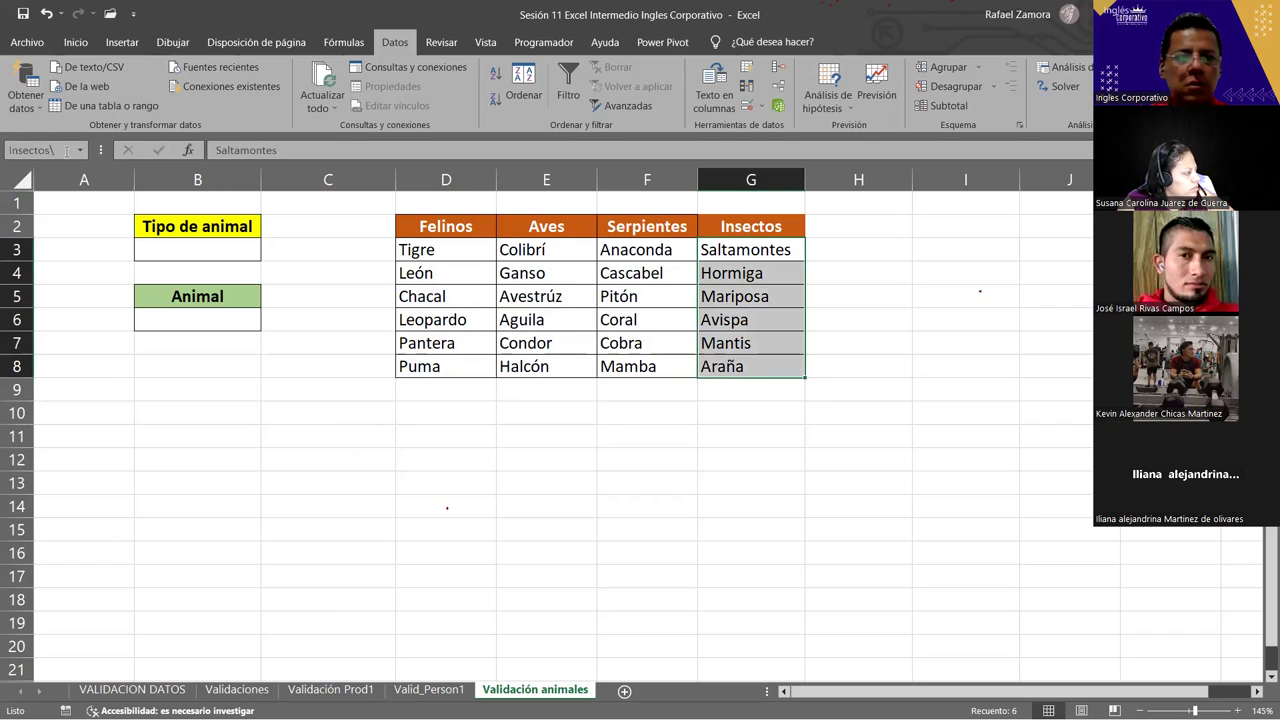
left_click(53, 149)
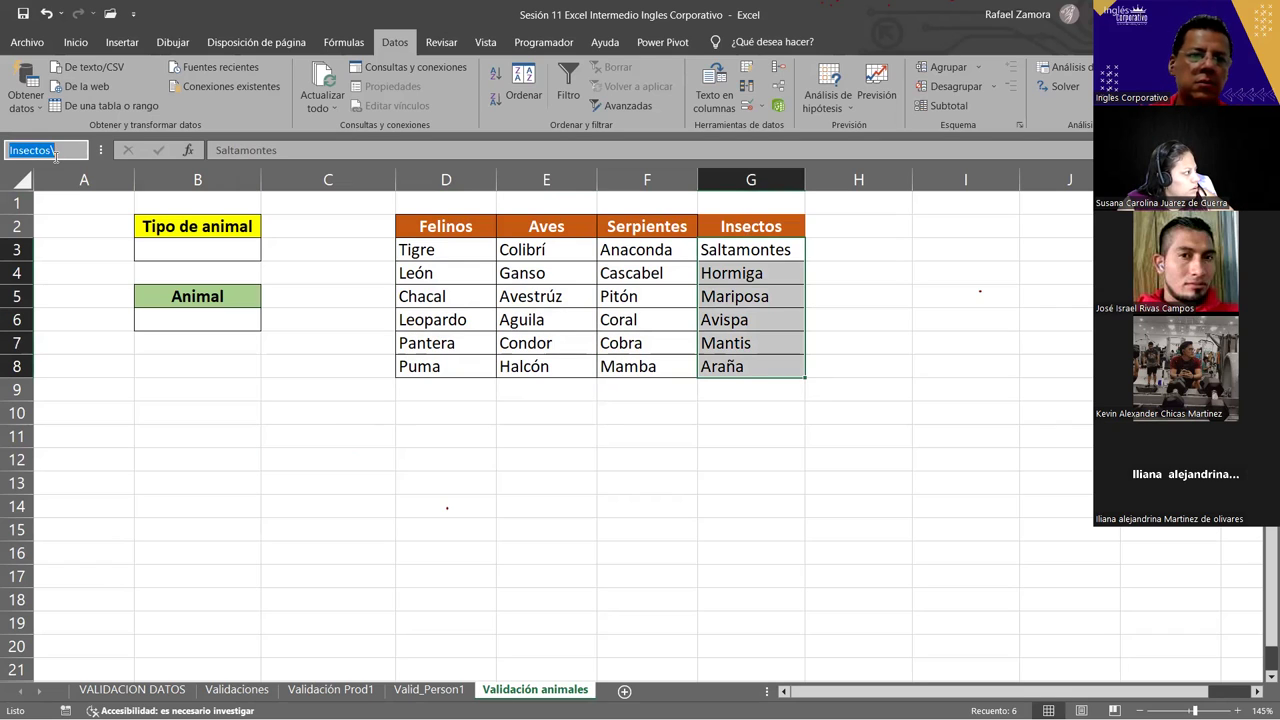
left_click(55, 150)
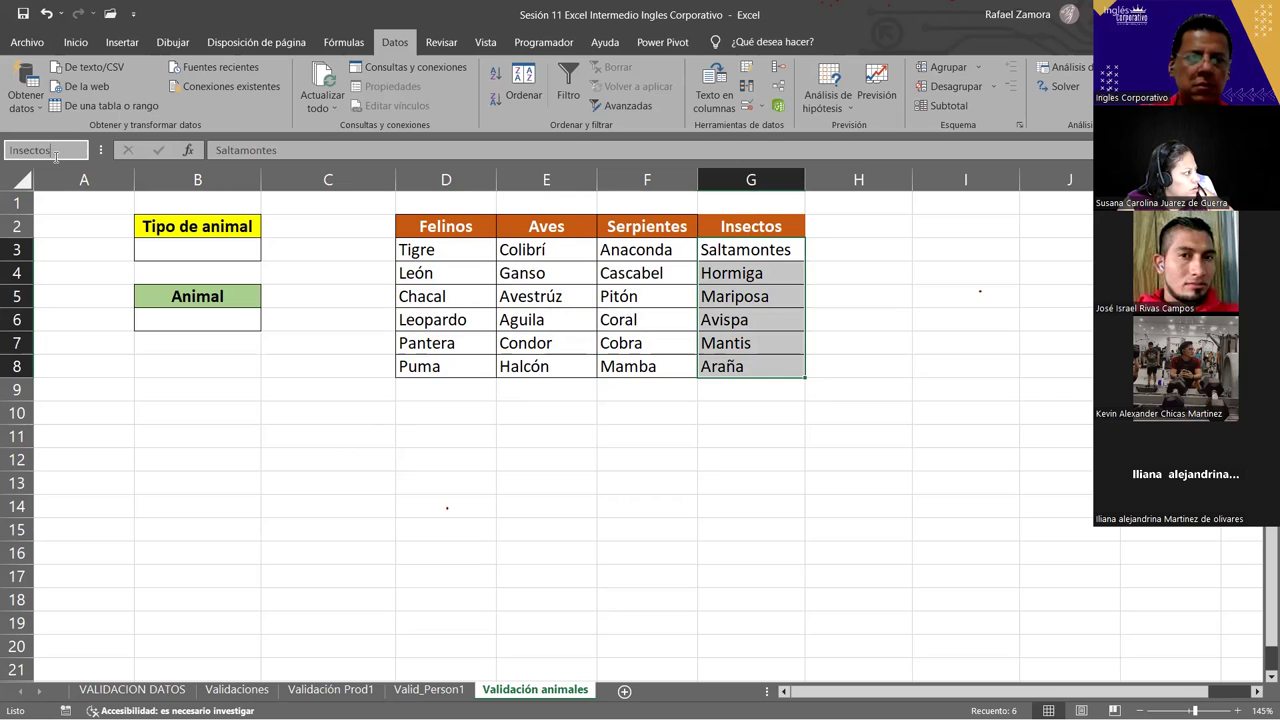
key("Return")
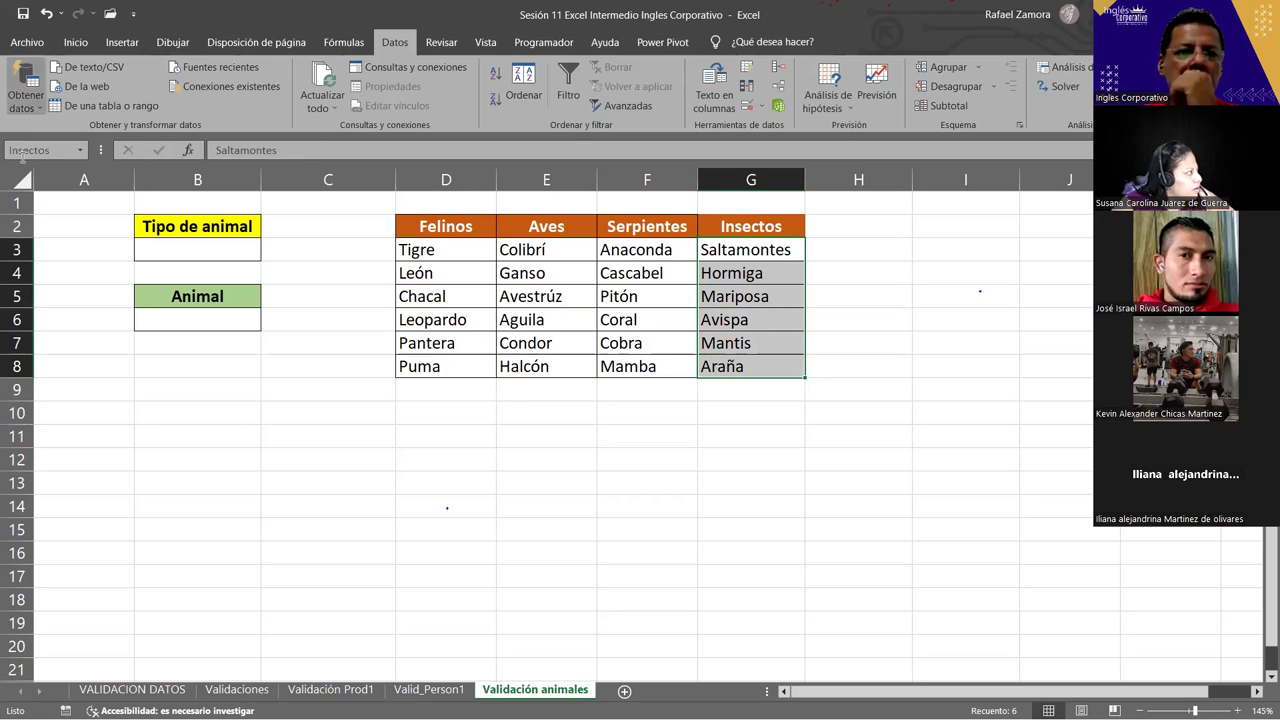
- Delete the stray Insectos\ name in Name Manager, then confirm only Aves, Felinos, Insectos, Serpientes remain
left_click(79, 150)
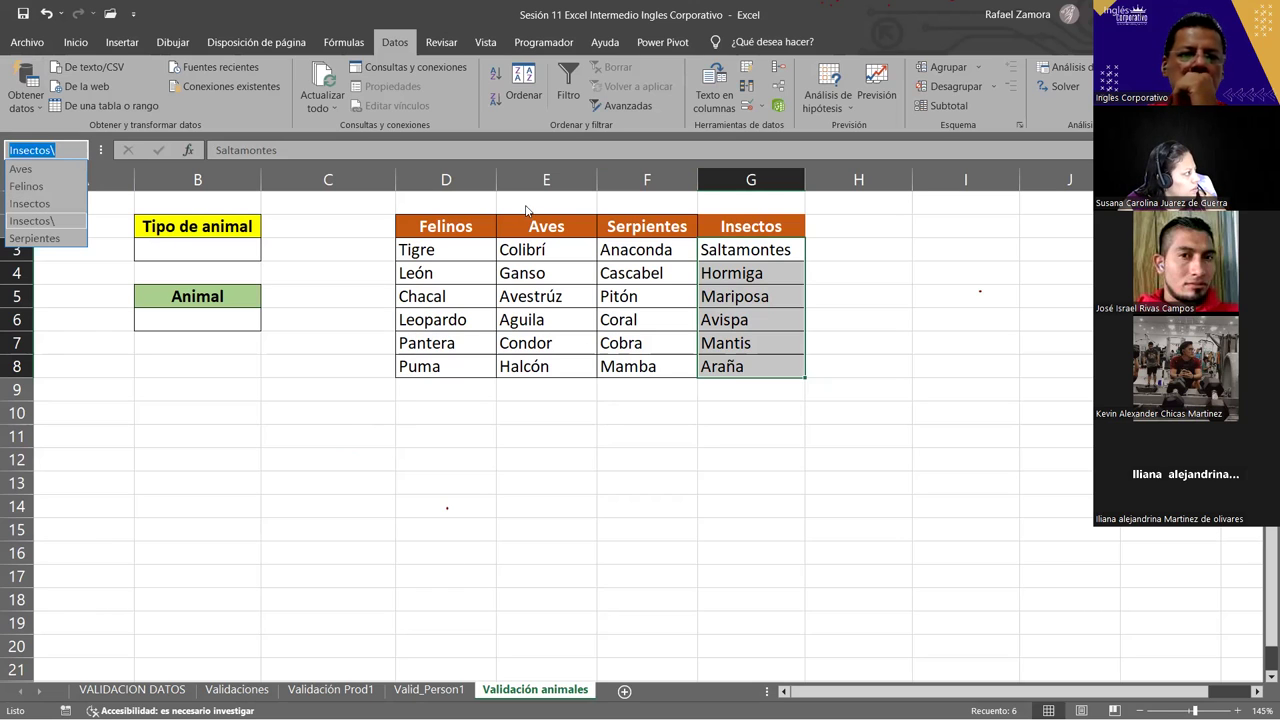
key("Escape")
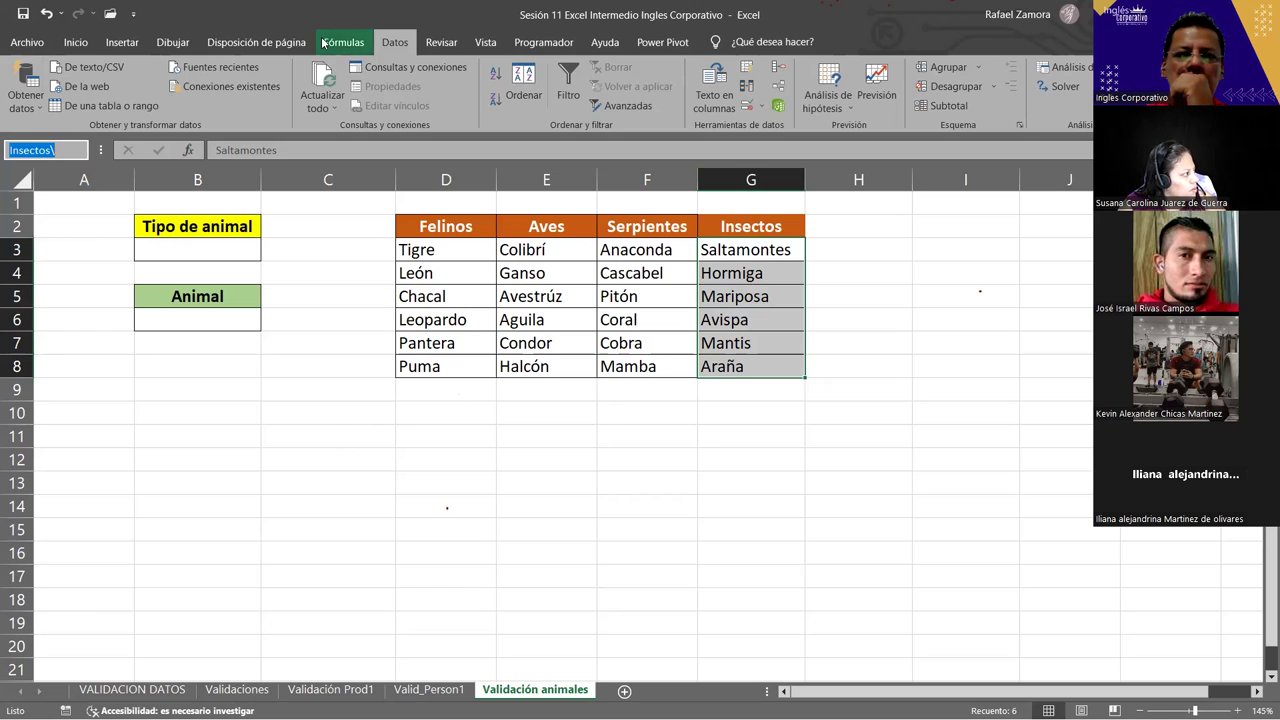
left_click(340, 42)
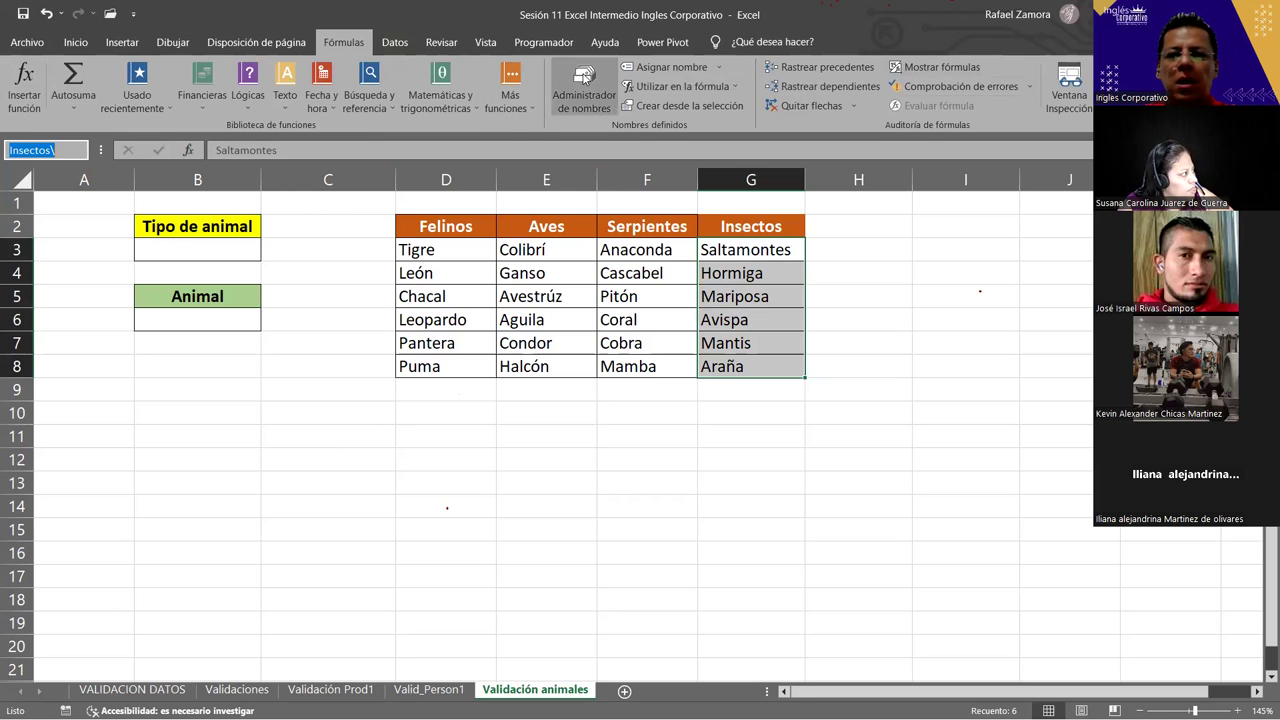
left_click(585, 80)
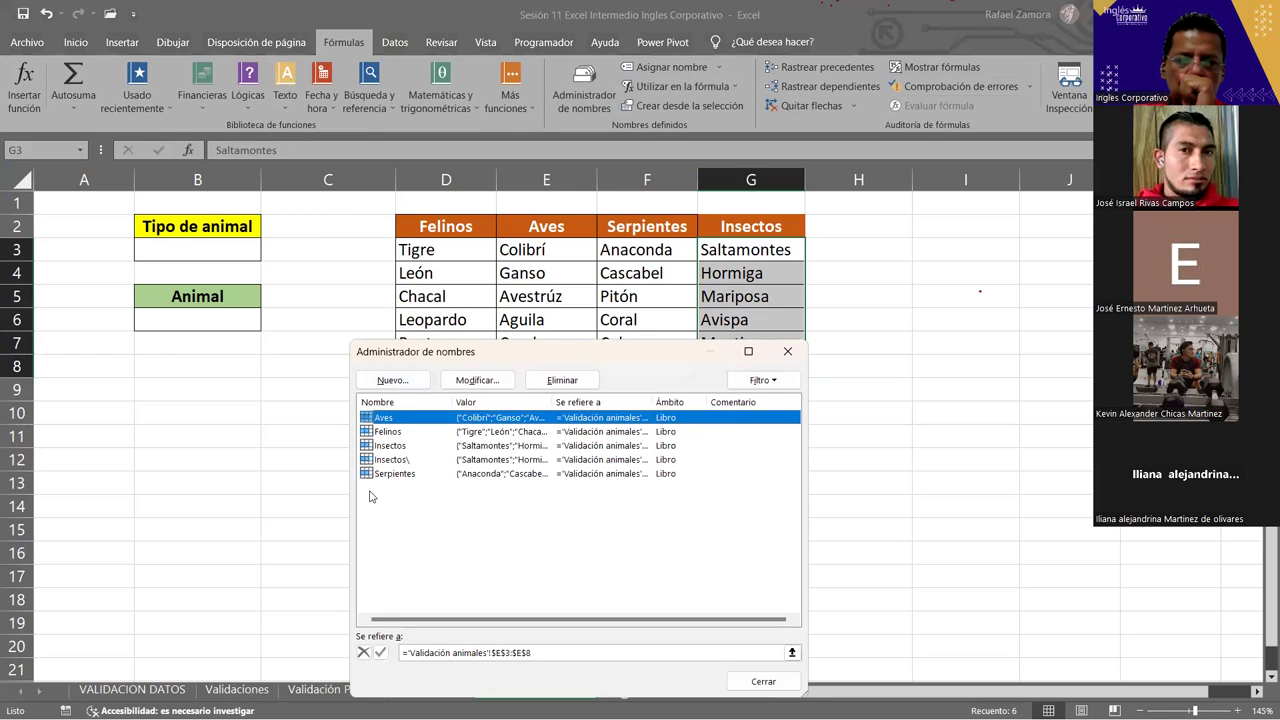
left_click(402, 459)
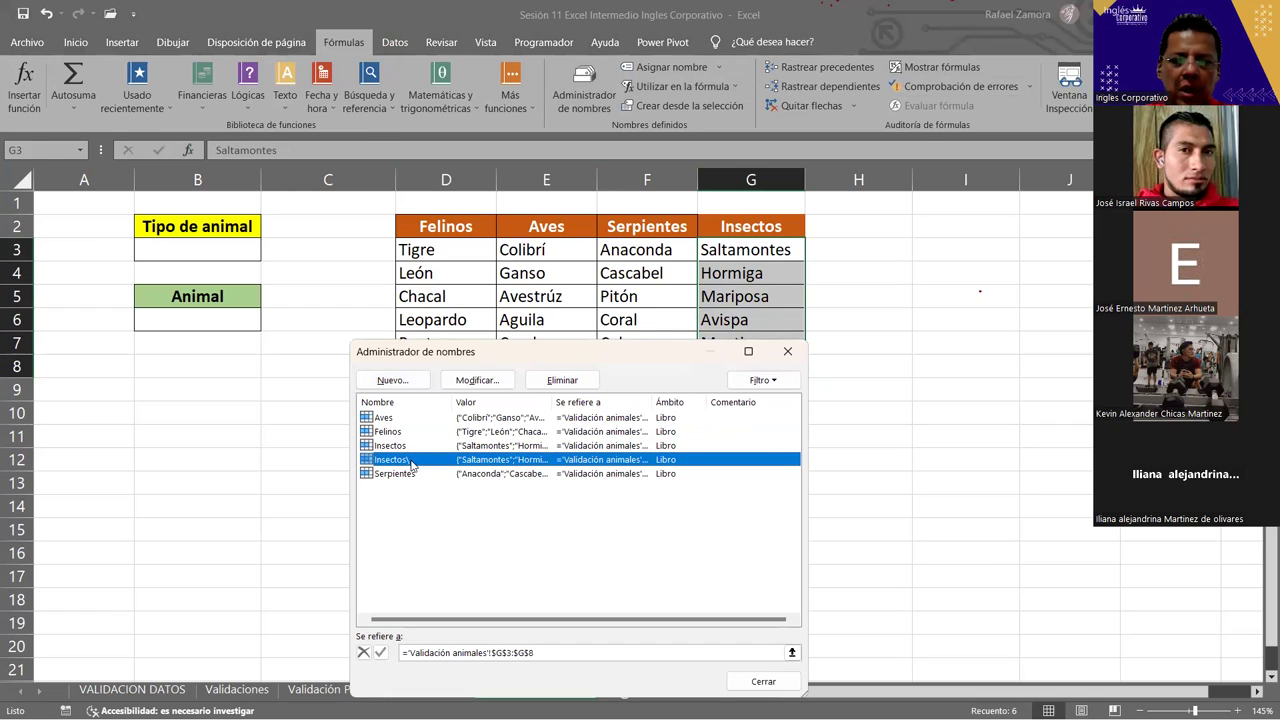
left_click(586, 379)
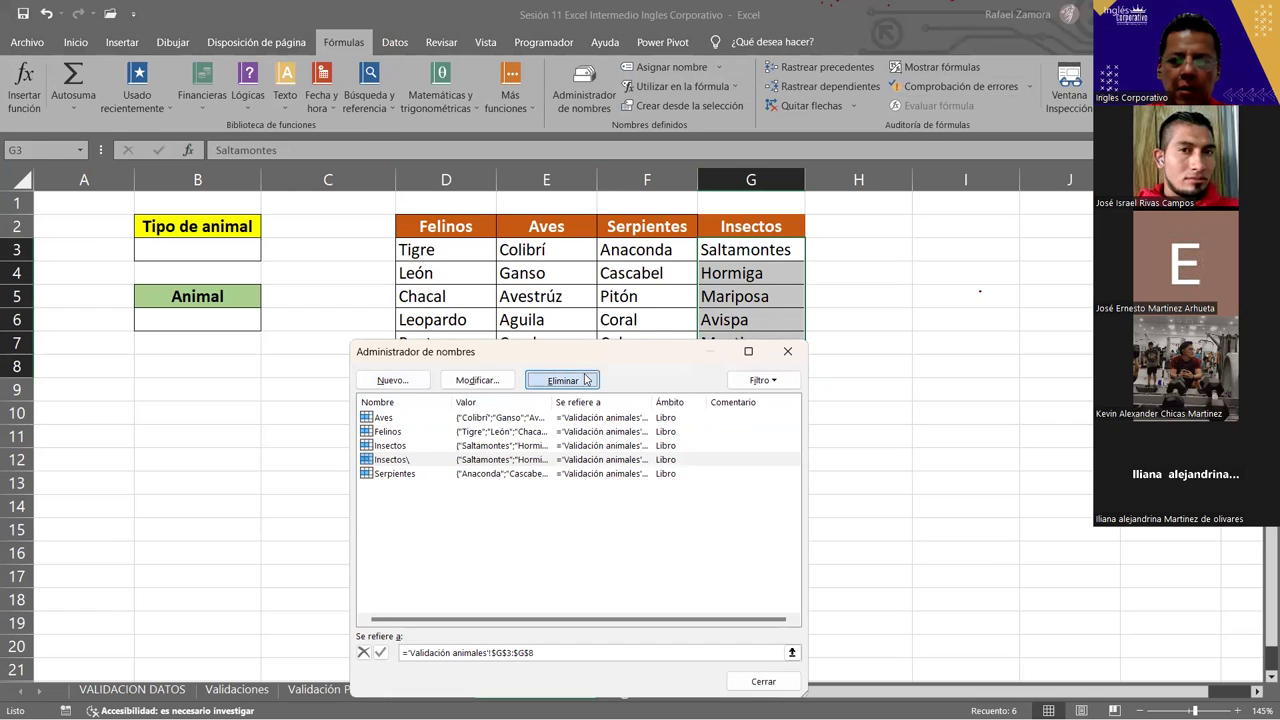
left_click(617, 414)
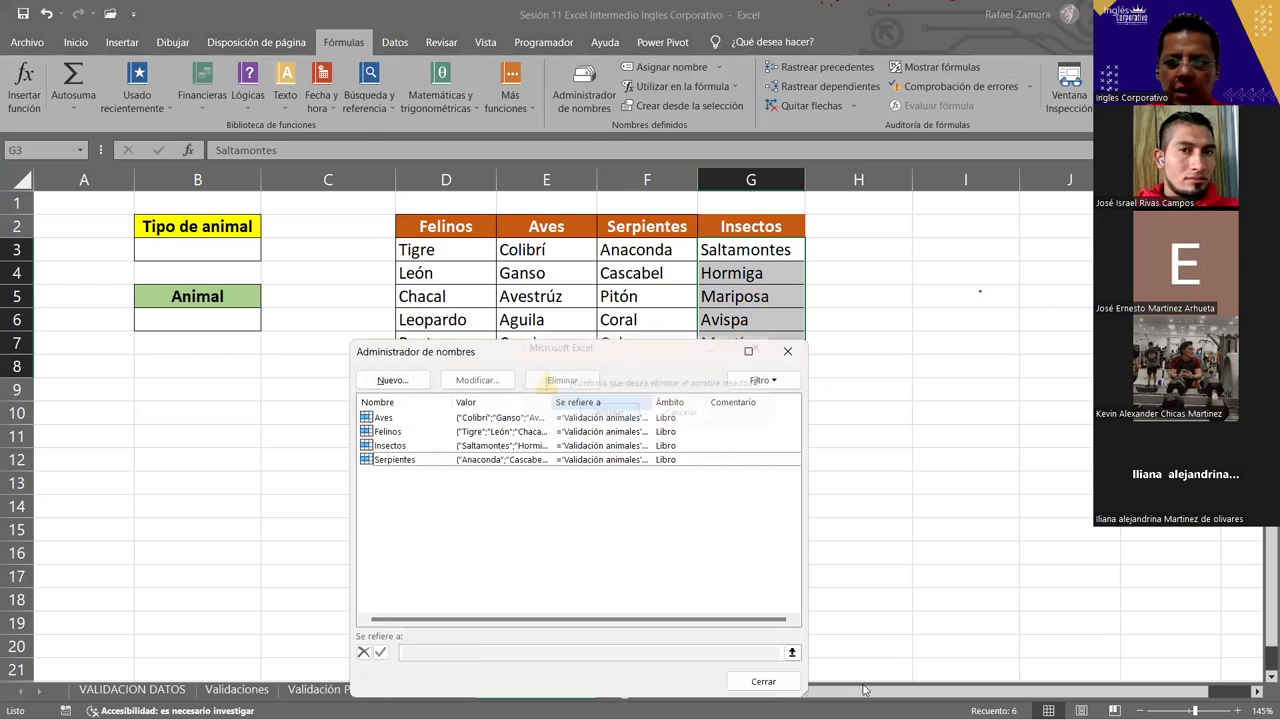
left_click(788, 686)
left_click(80, 150)
key("Escape")
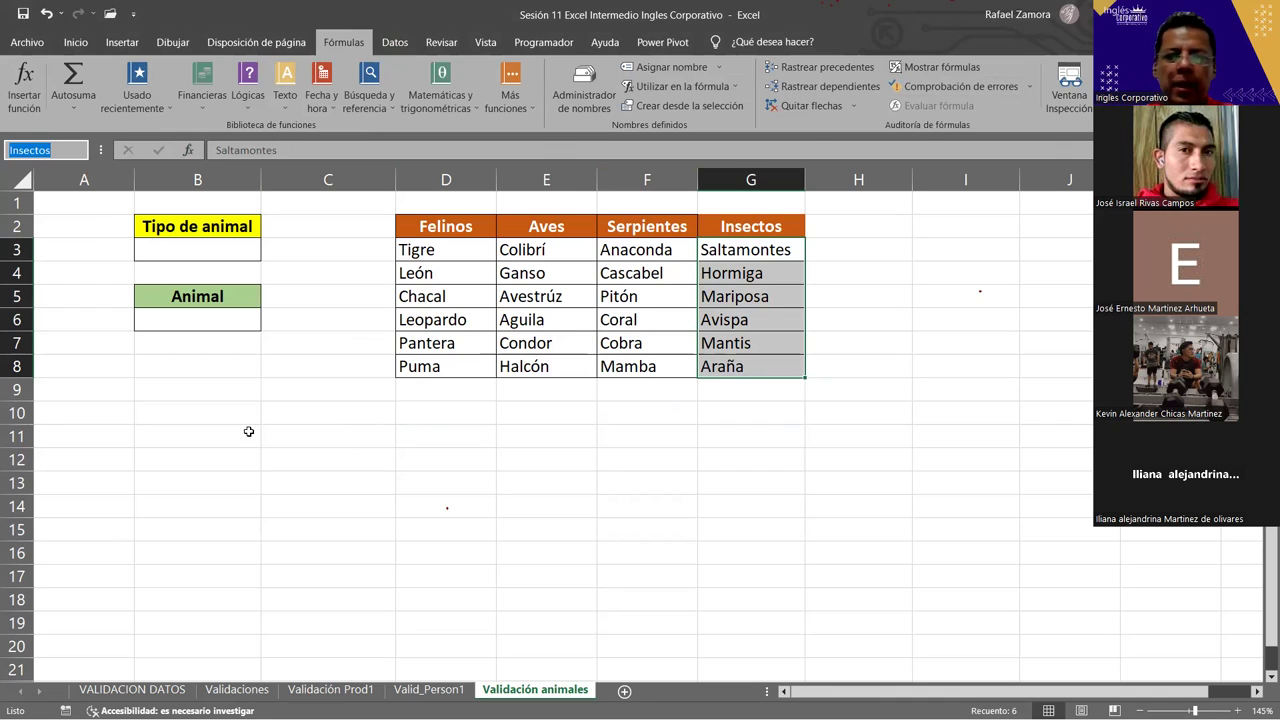
left_click(553, 281)
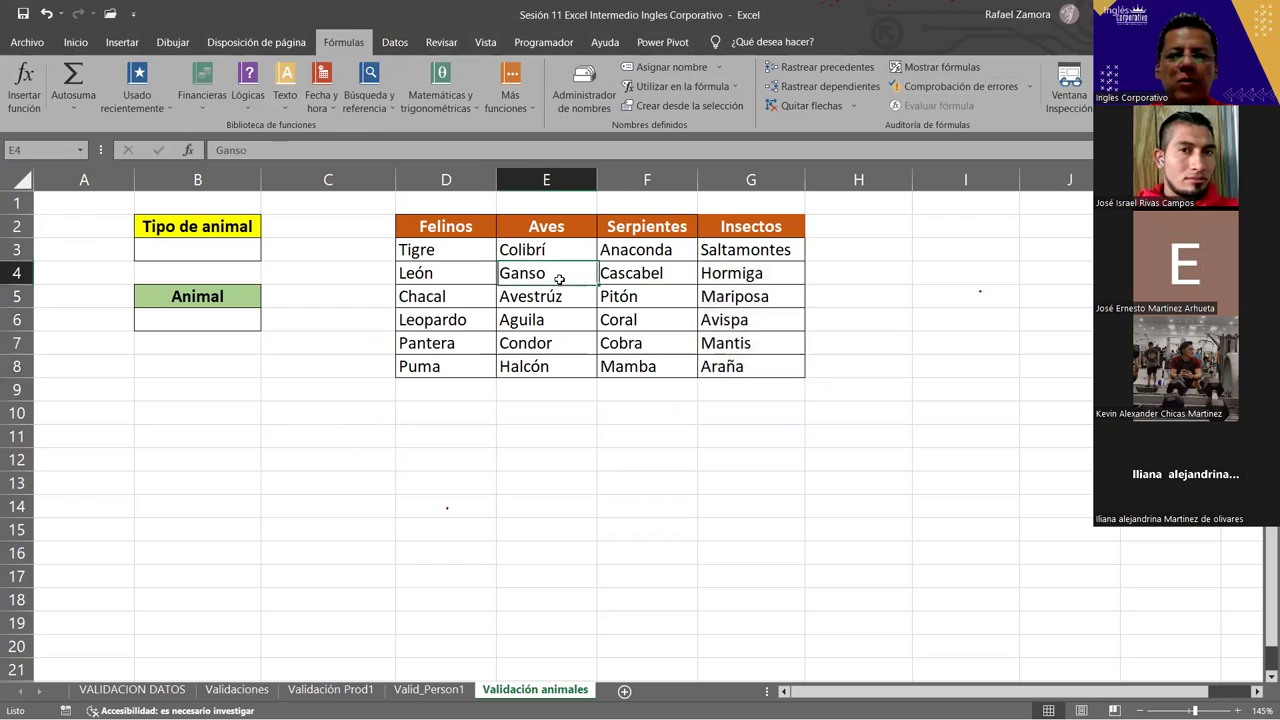
left_click(458, 219)
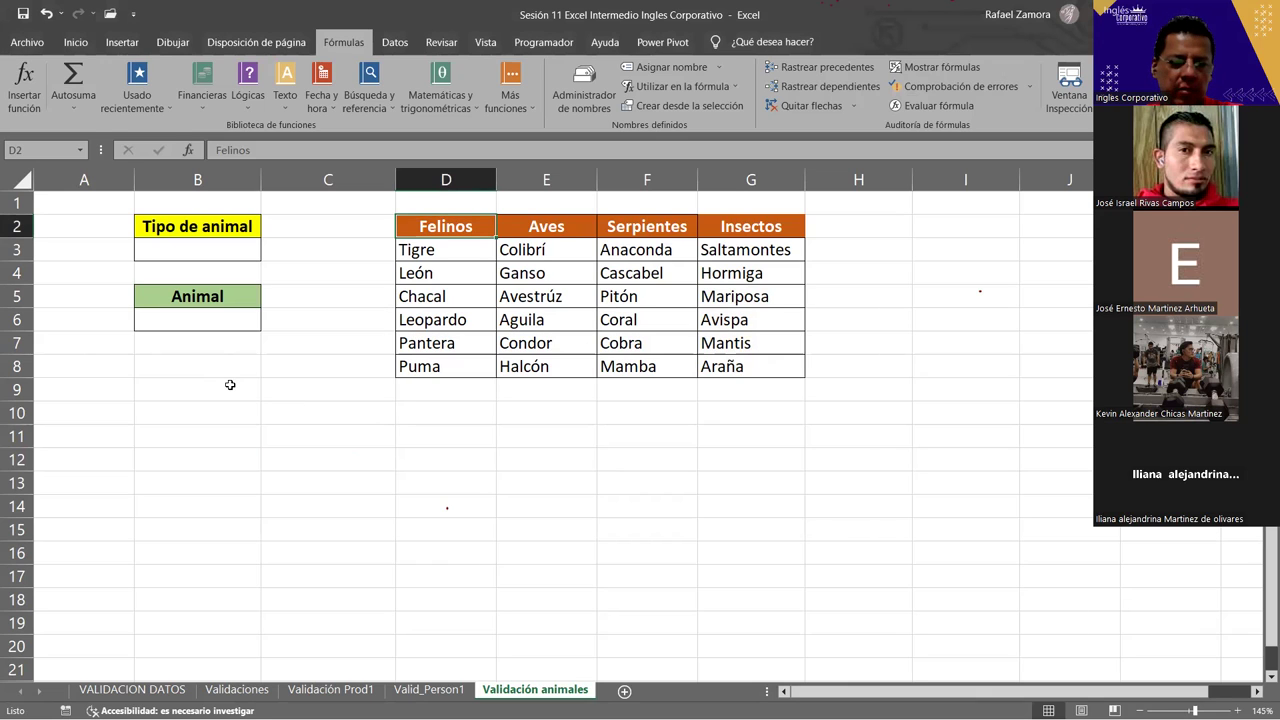
left_click(268, 440)
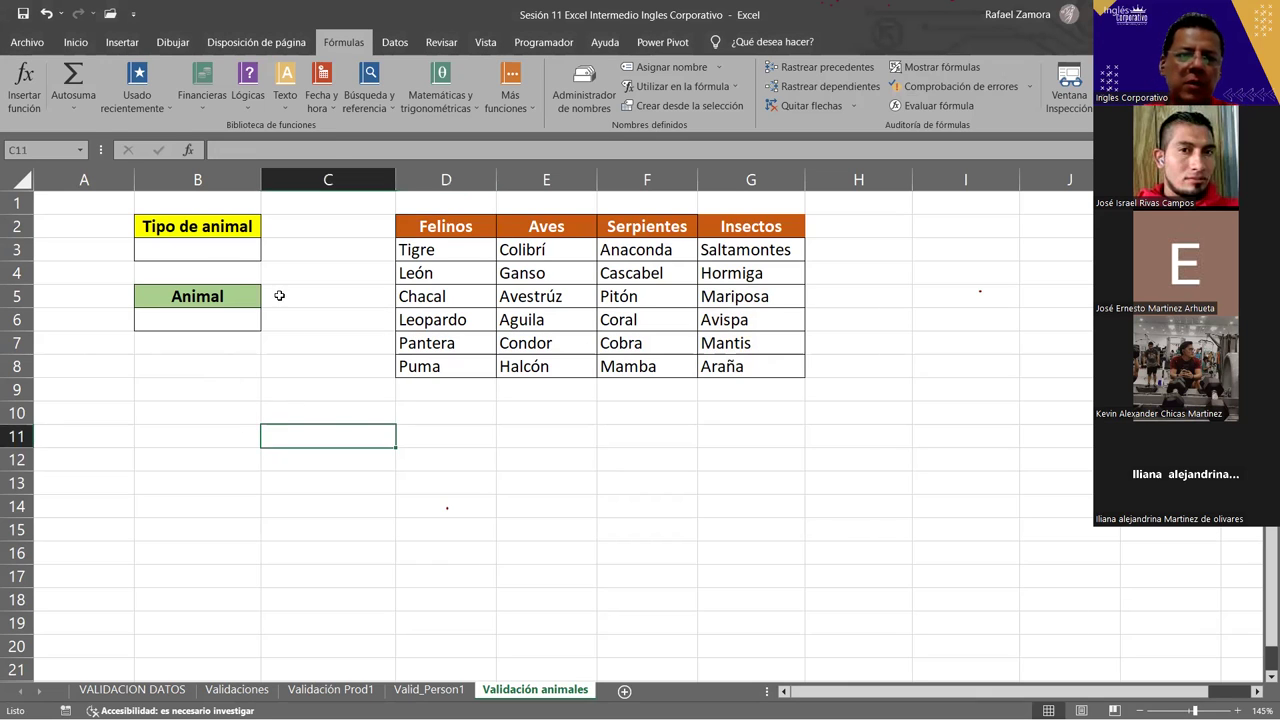
left_click(233, 246)
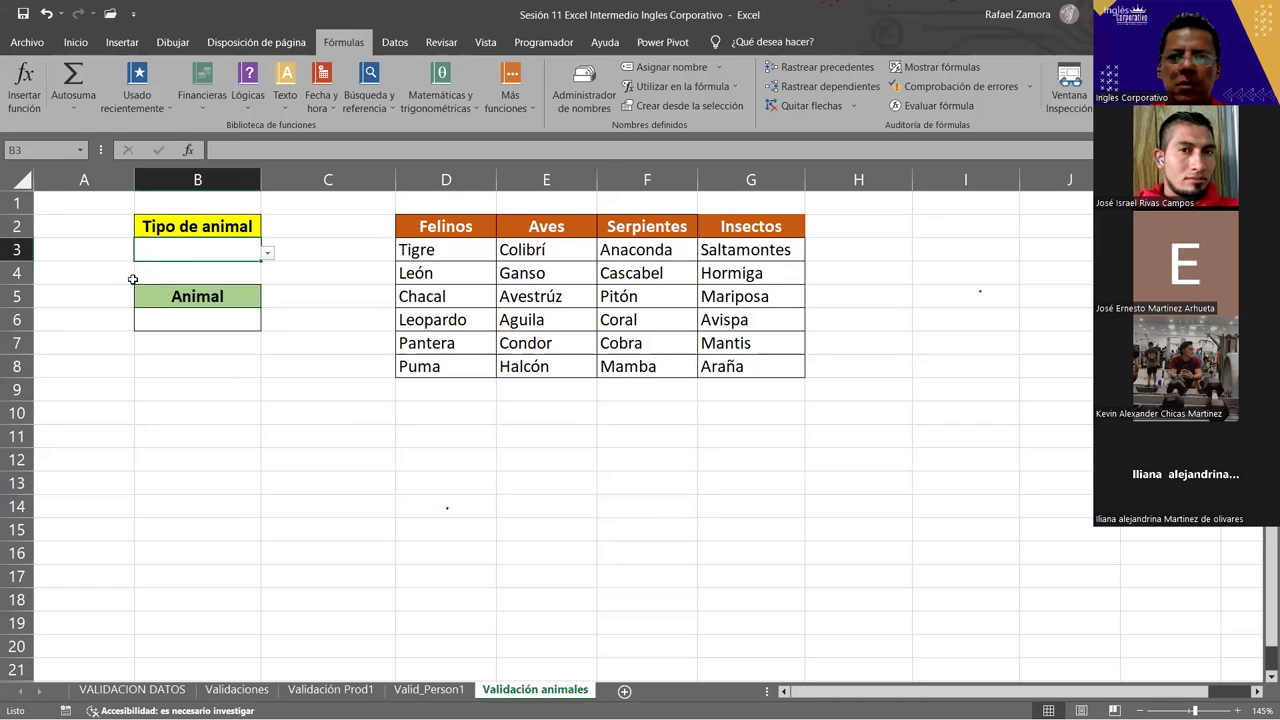
left_click(405, 38)
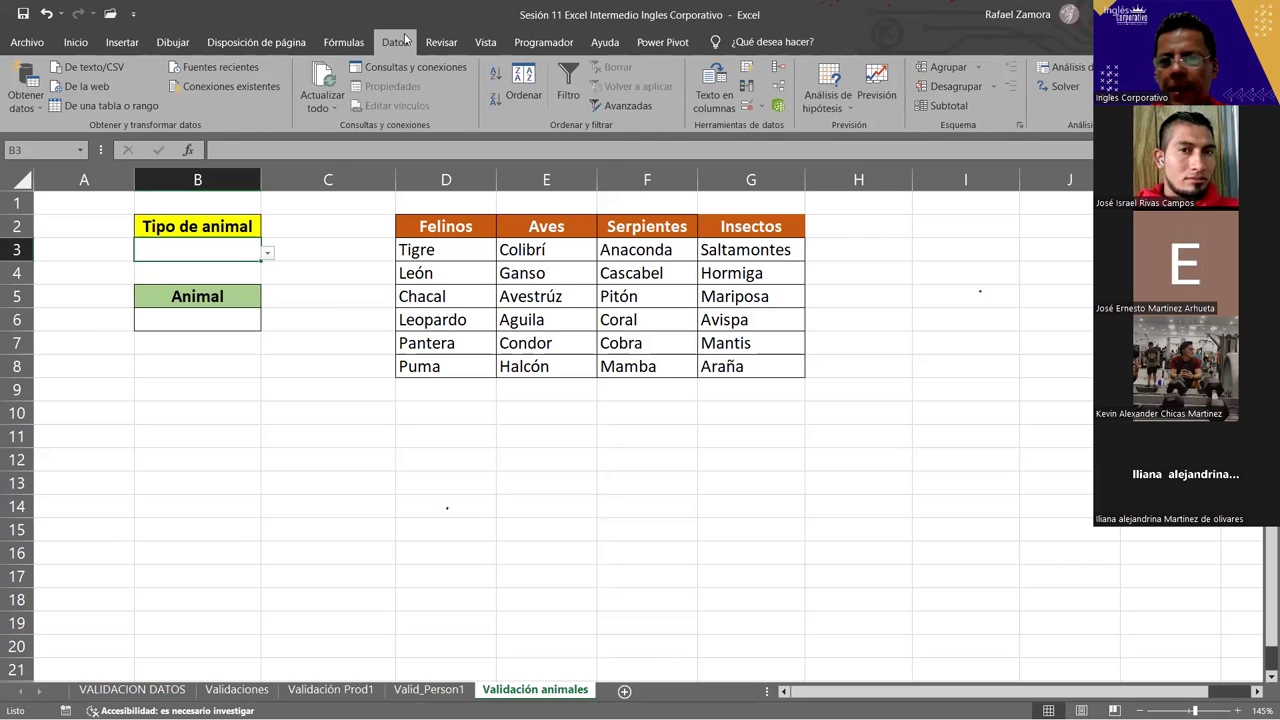
left_click(747, 108)
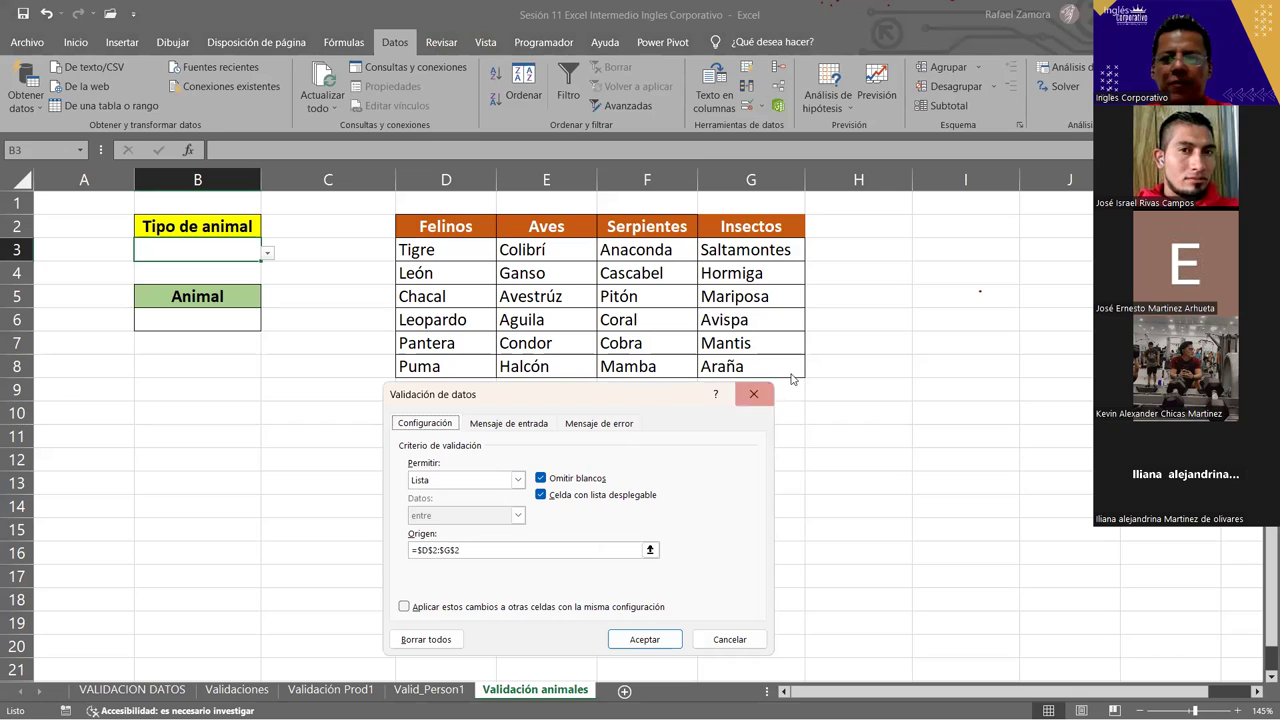
left_click(744, 402)
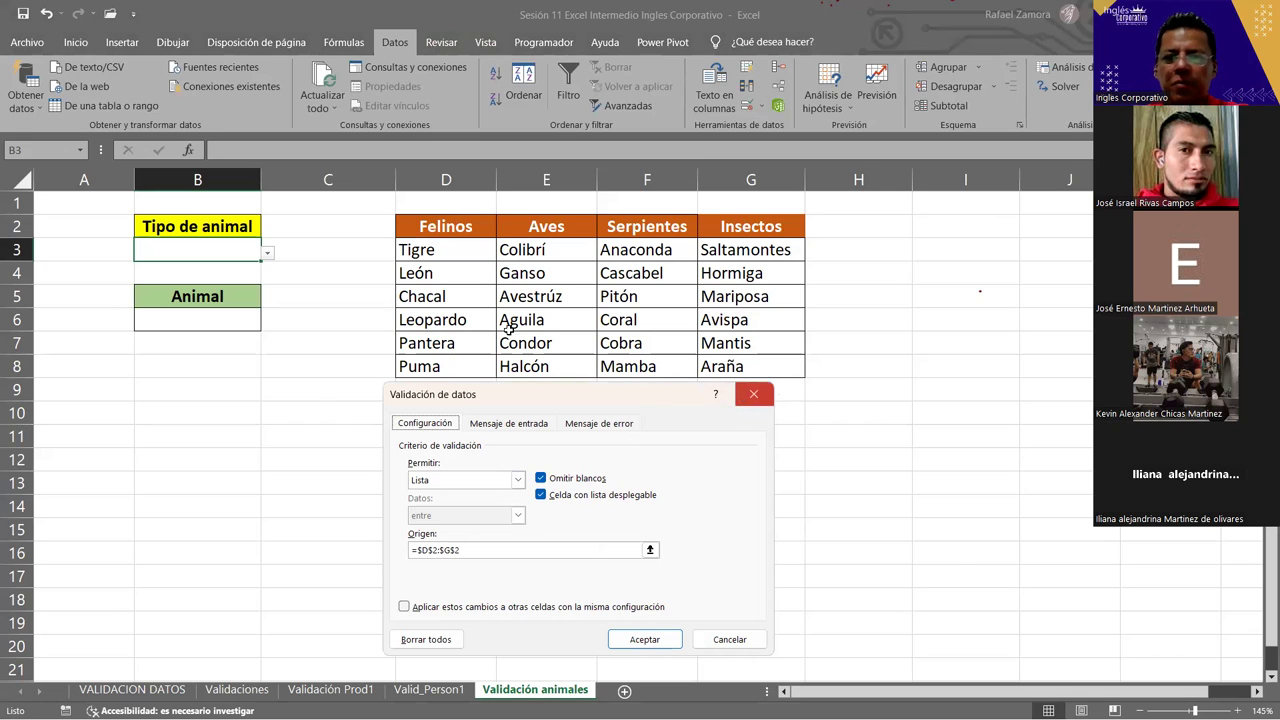
left_click(538, 342)
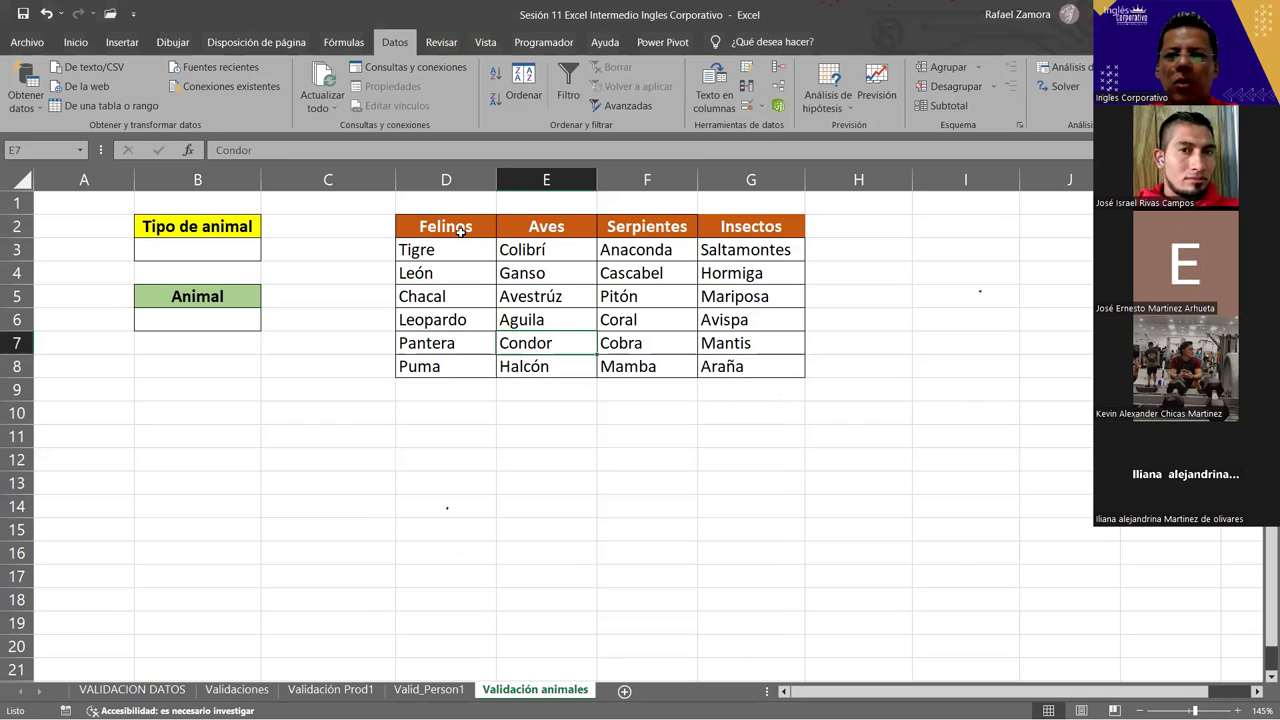
left_click(398, 300)
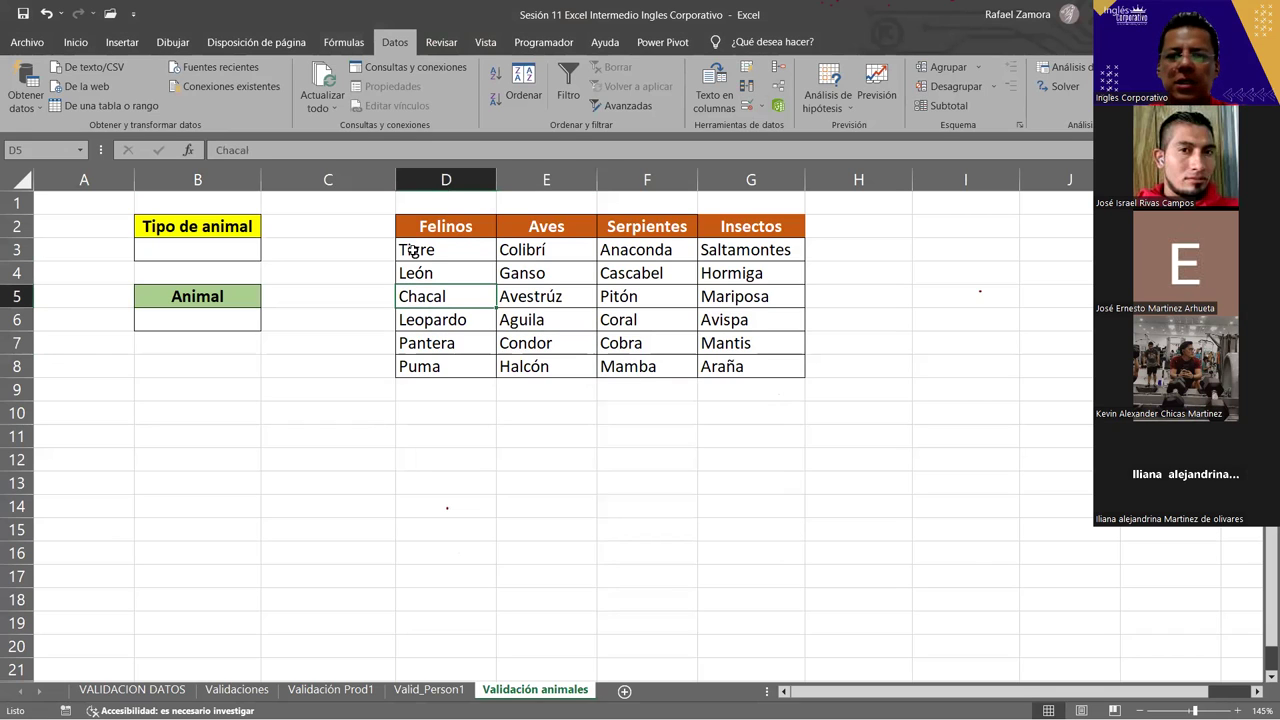
left_click(414, 250)
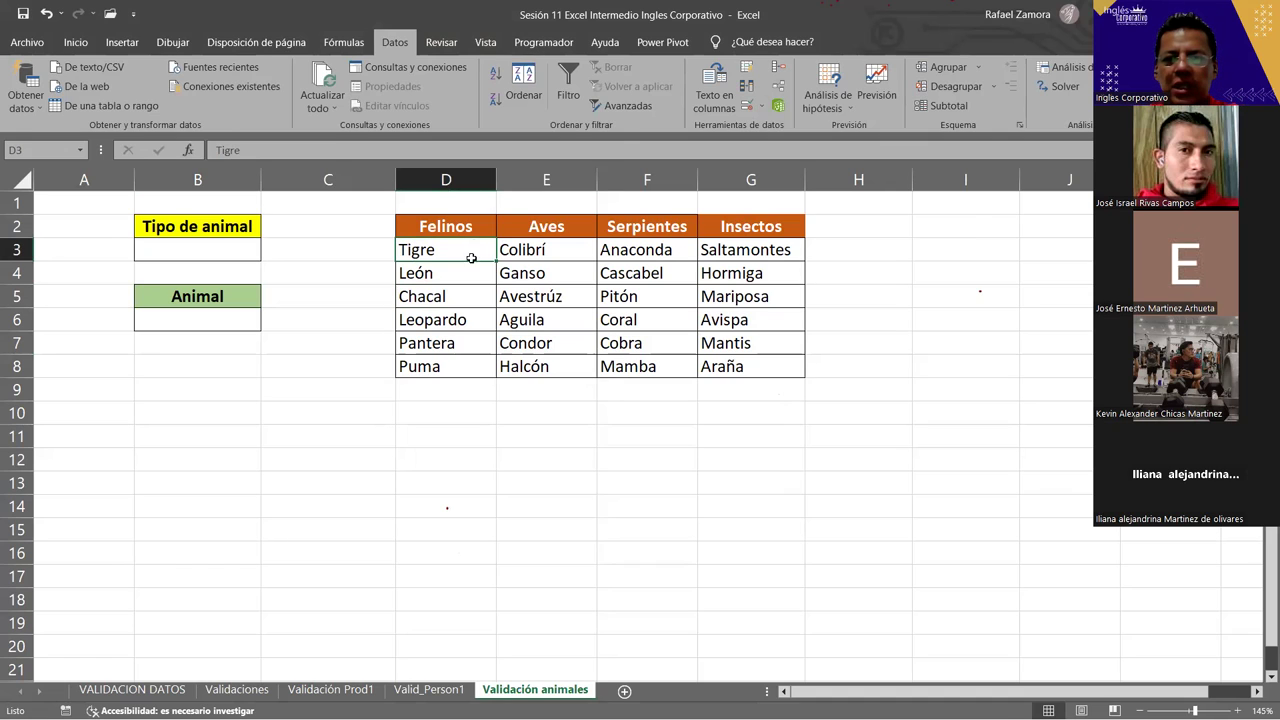
left_click_drag(474, 246, 466, 360)
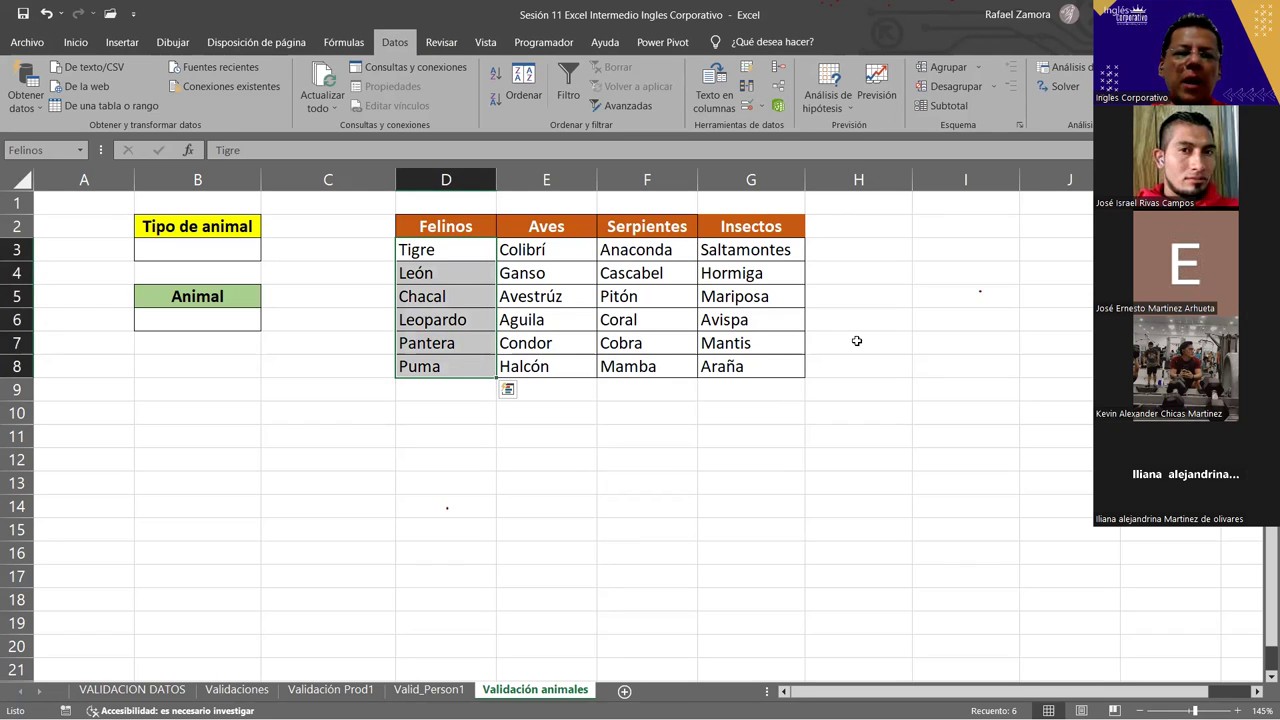
left_click(56, 152)
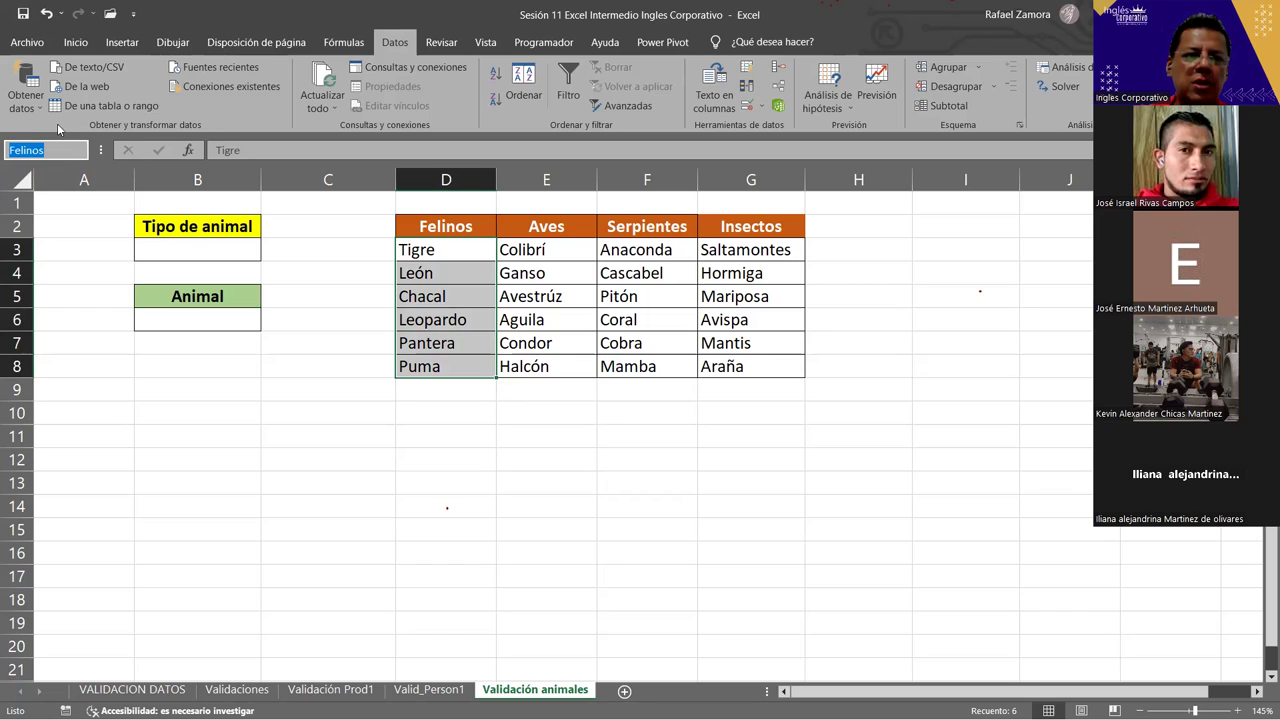
left_click(58, 152)
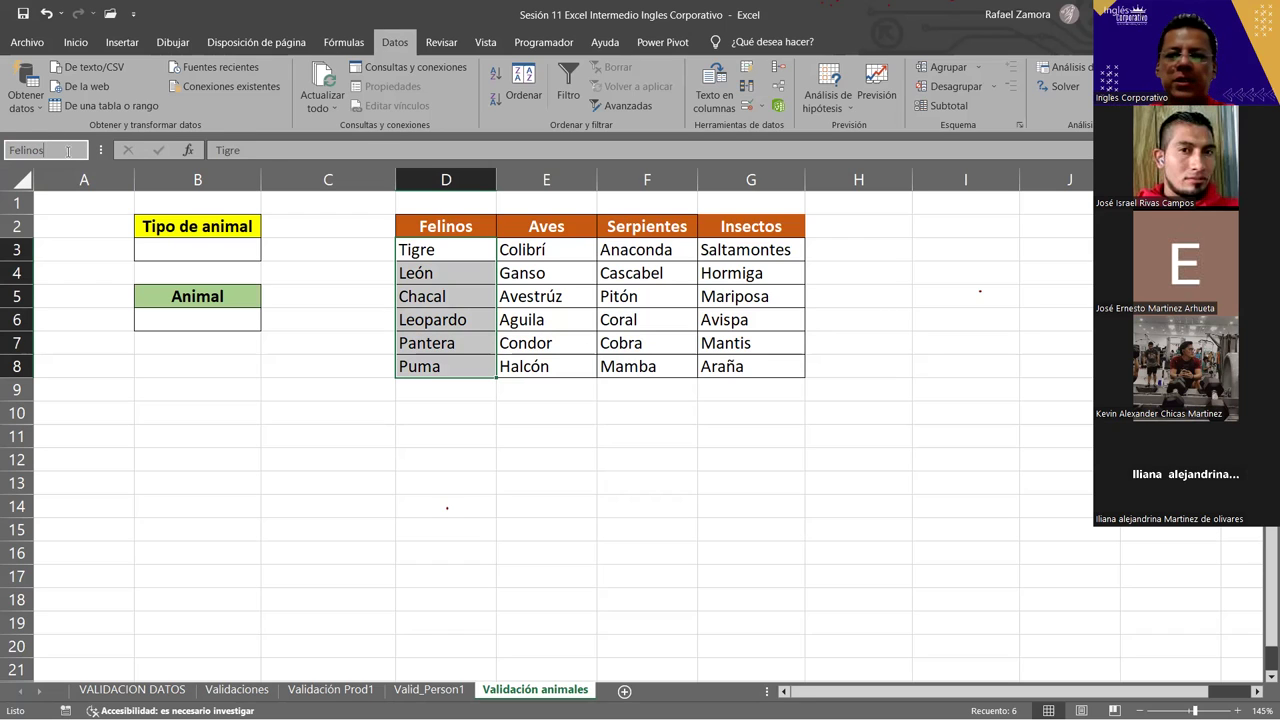
left_click_drag(548, 250, 559, 366)
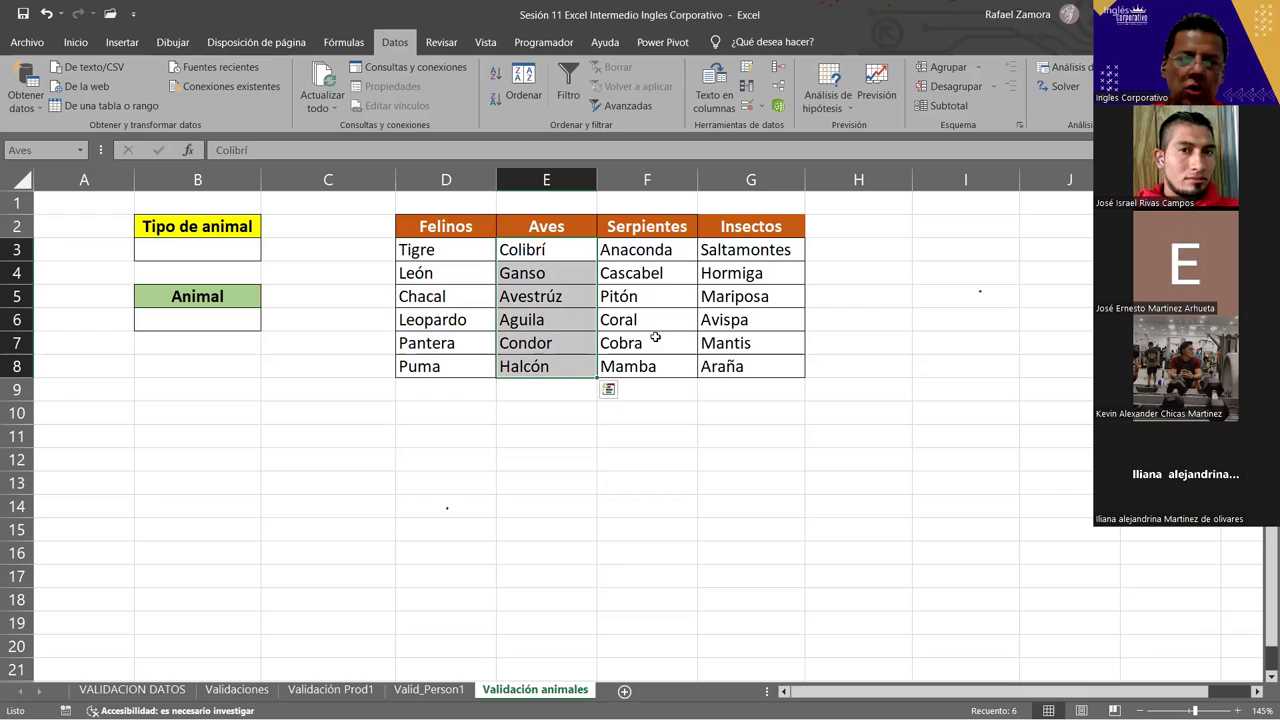
left_click(27, 148)
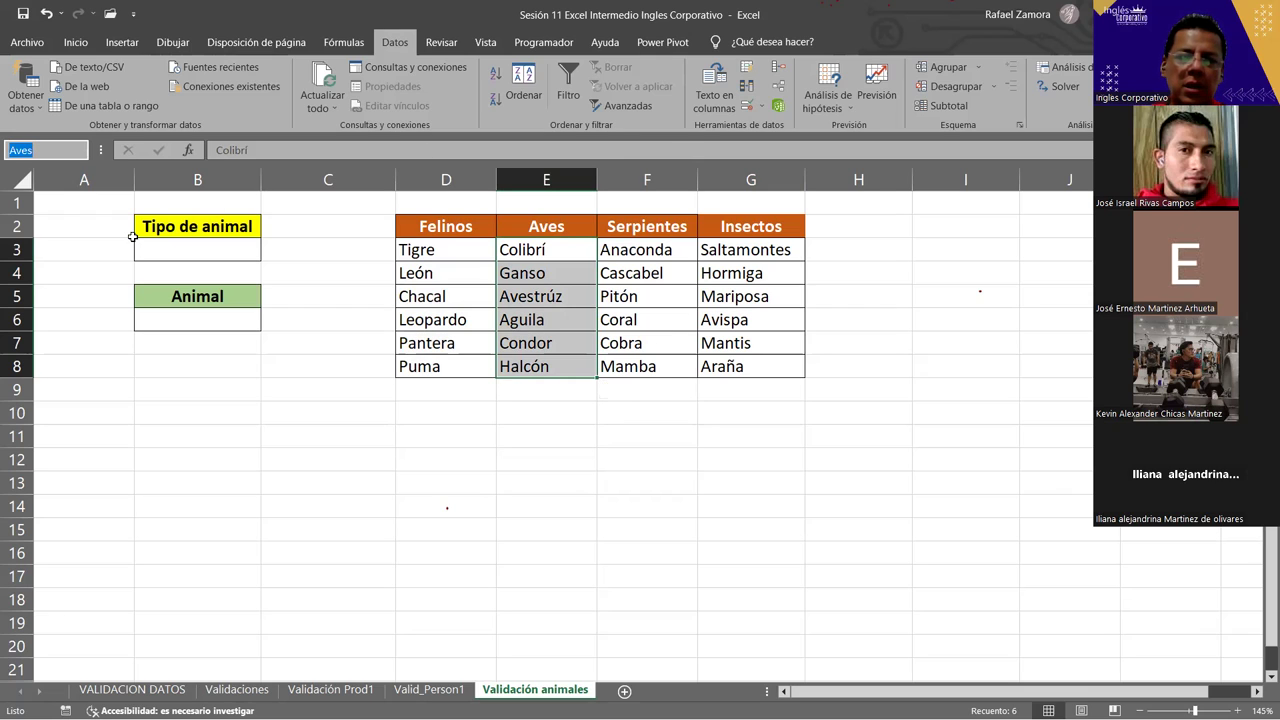
left_click(477, 510)
mouse_move(486, 508)
left_mouse_down()
mouse_move(948, 310)
mouse_move(920, 391)
left_mouse_up()
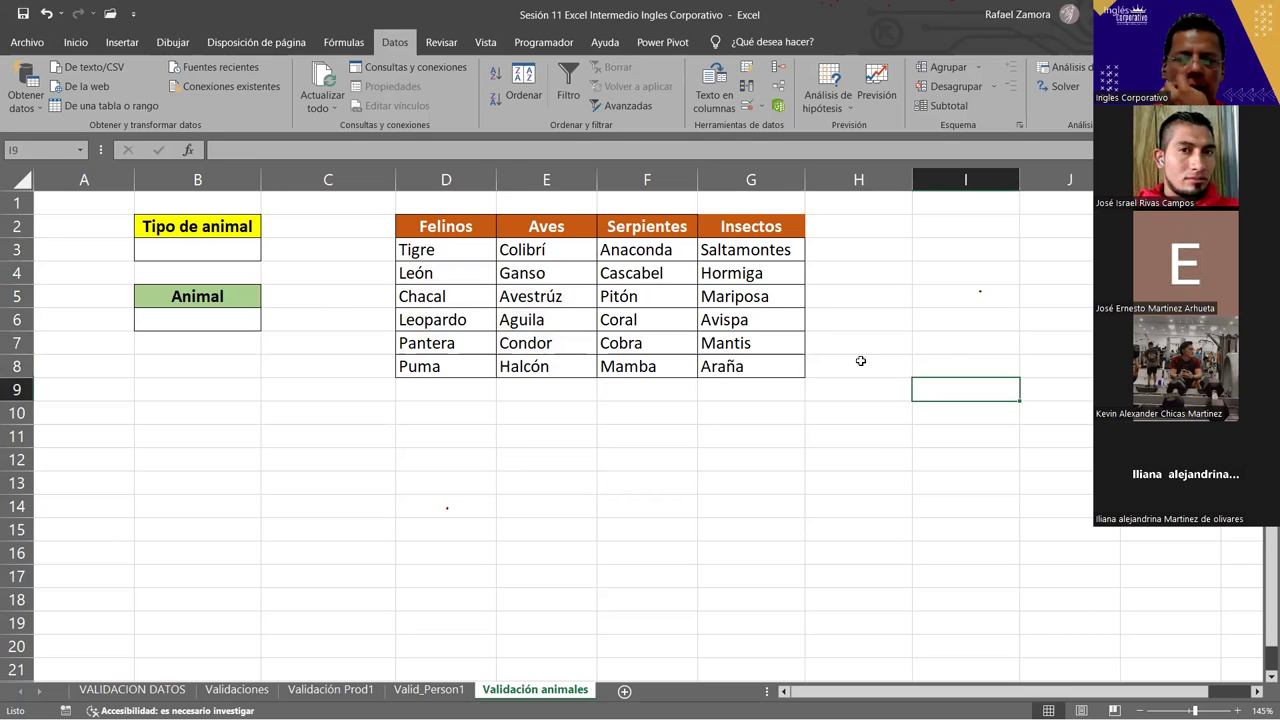
left_click_drag(664, 260, 671, 372)
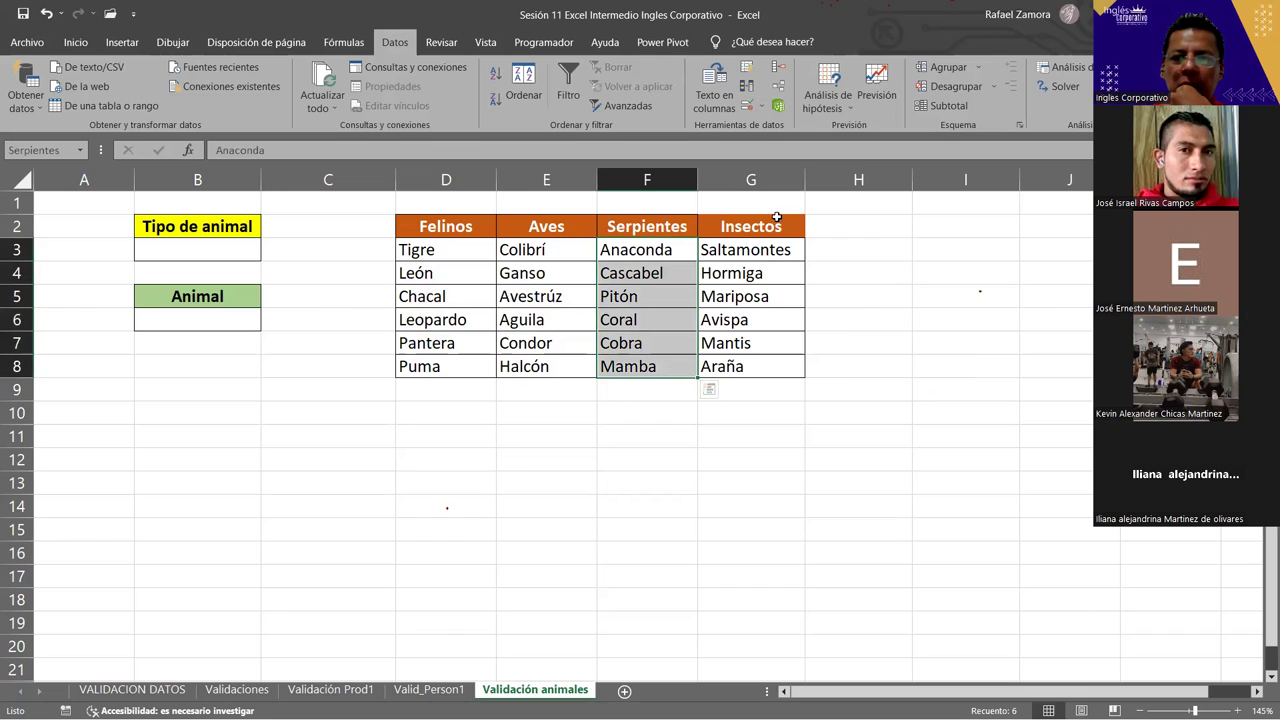
left_click_drag(780, 250, 786, 366)
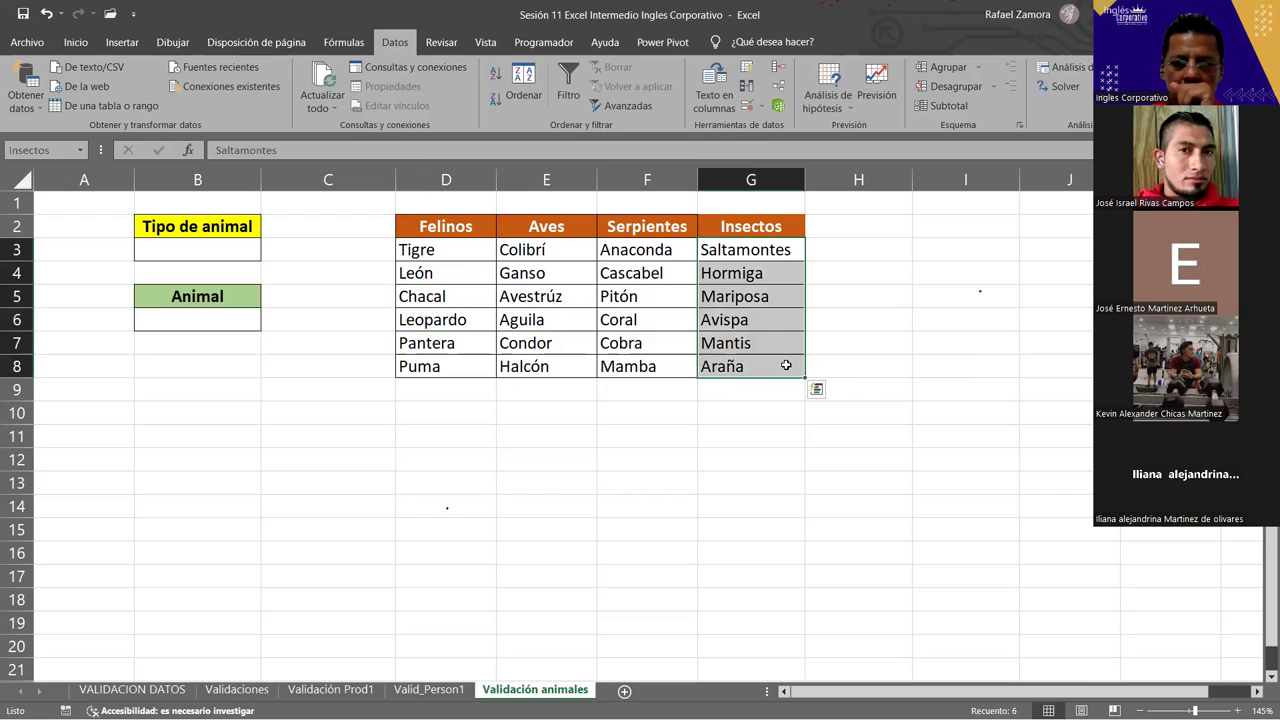
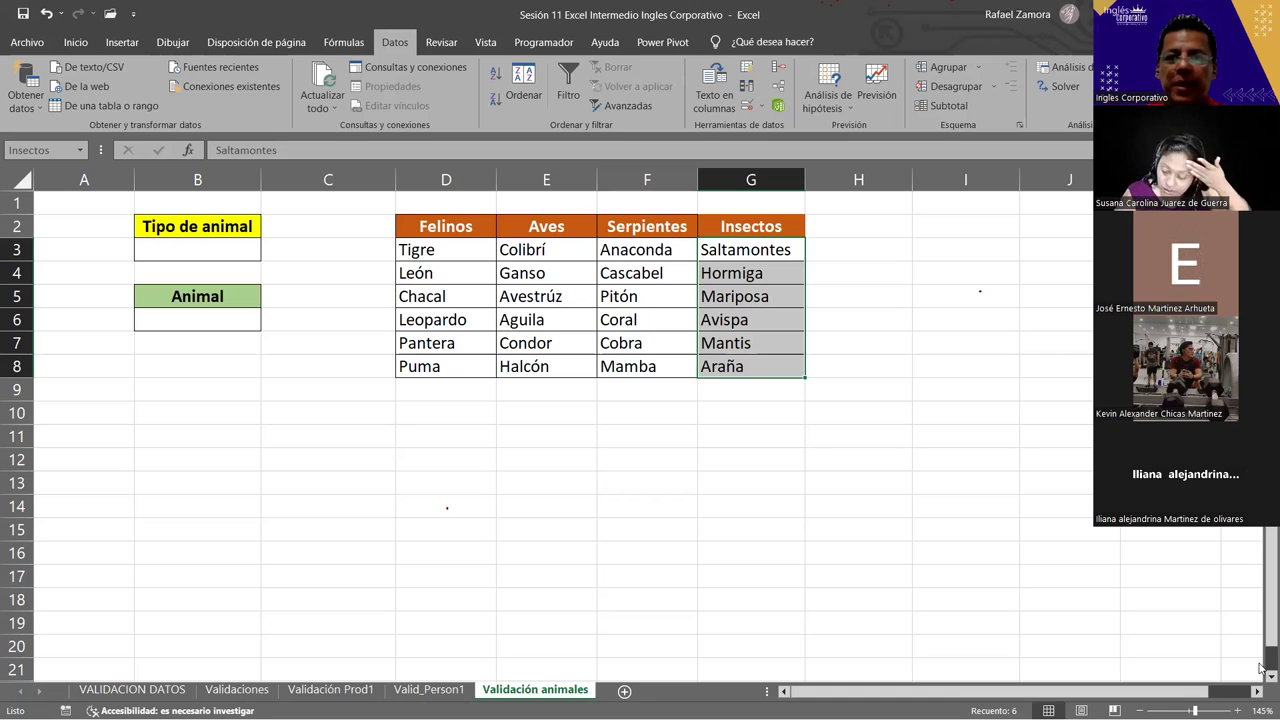
- Check the Tipo de animal drop-down in B3 without choosing a value
left_click(357, 598)
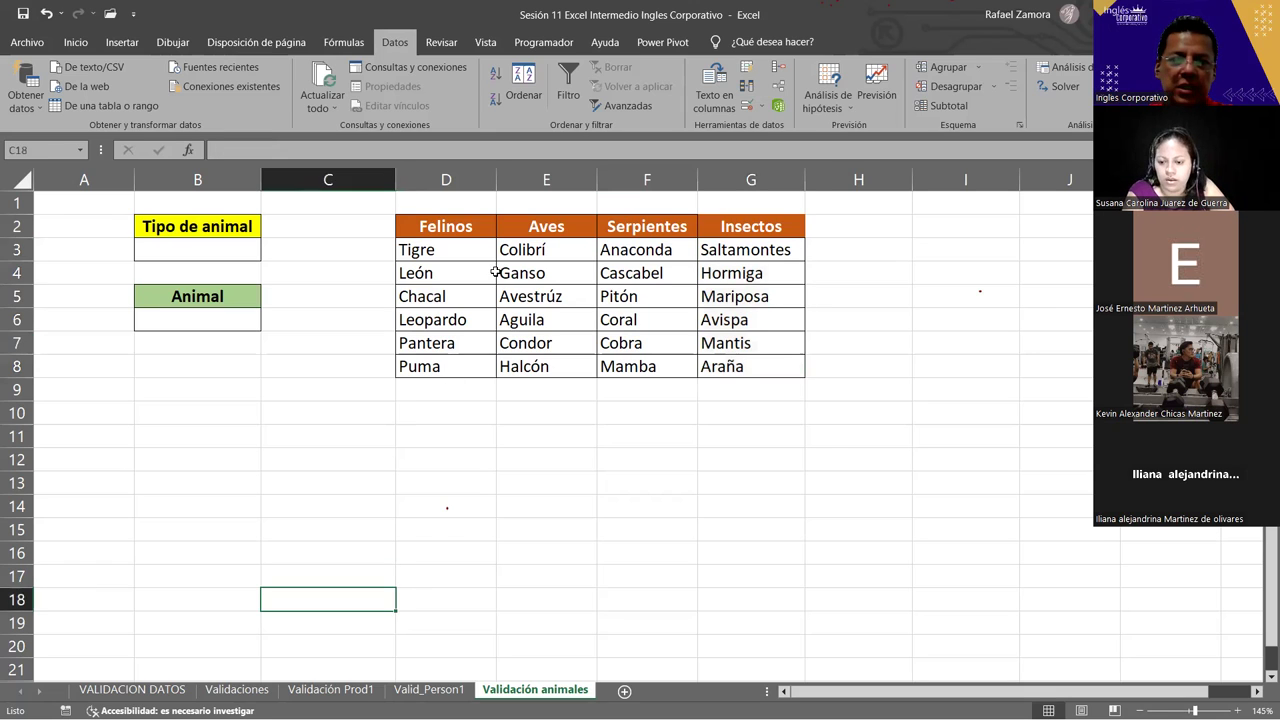
left_click_drag(430, 250, 503, 423)
mouse_move(724, 320)
left_mouse_down()
mouse_move(717, 386)
mouse_move(730, 392)
left_mouse_up()
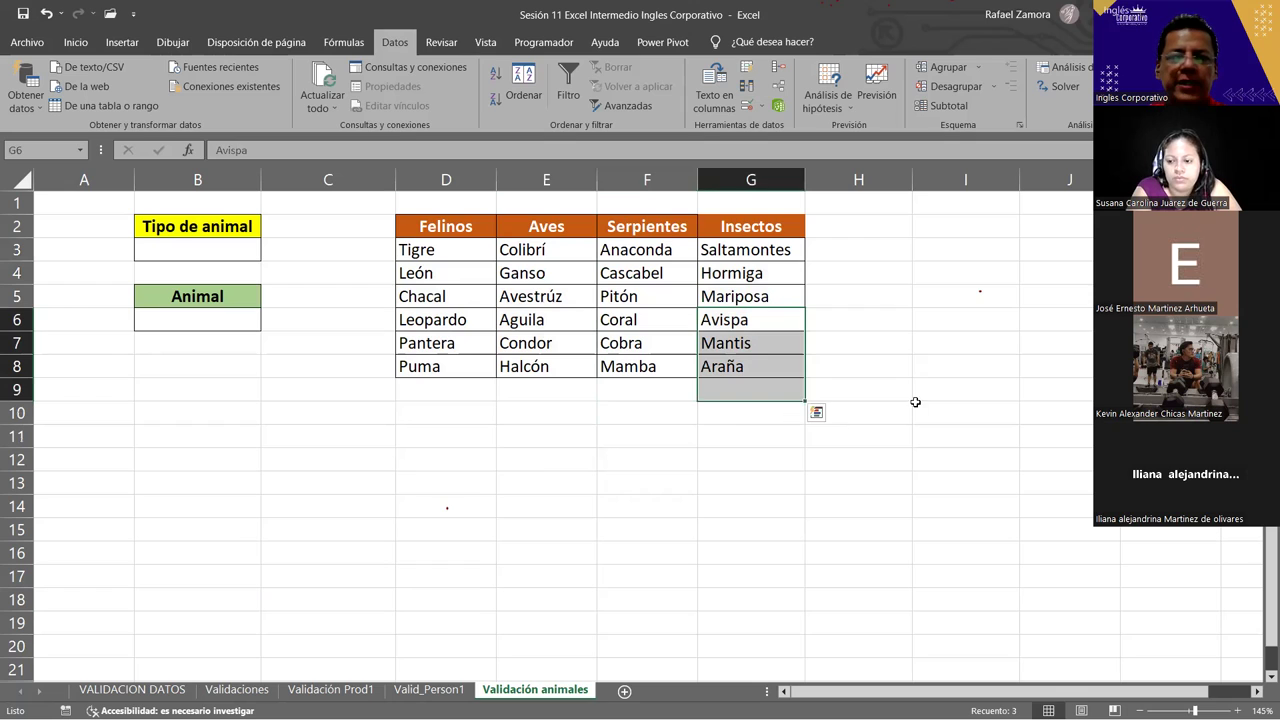
left_click(238, 254)
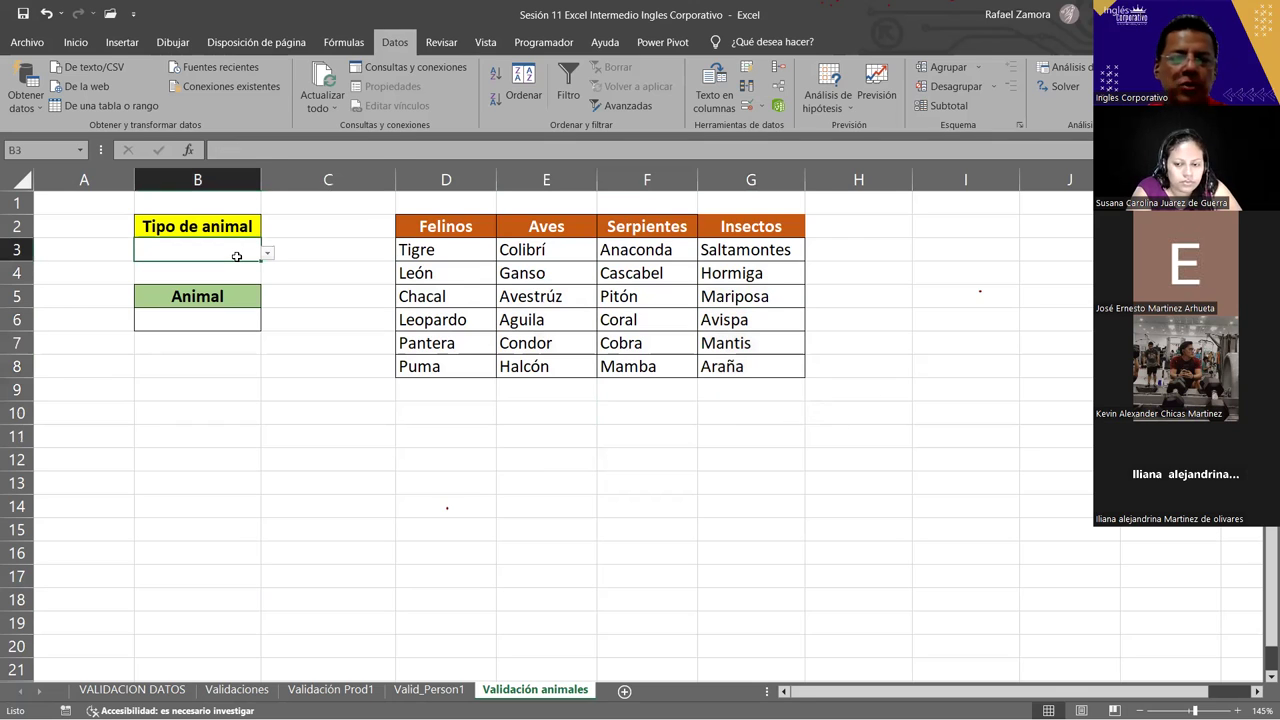
left_click(268, 256)
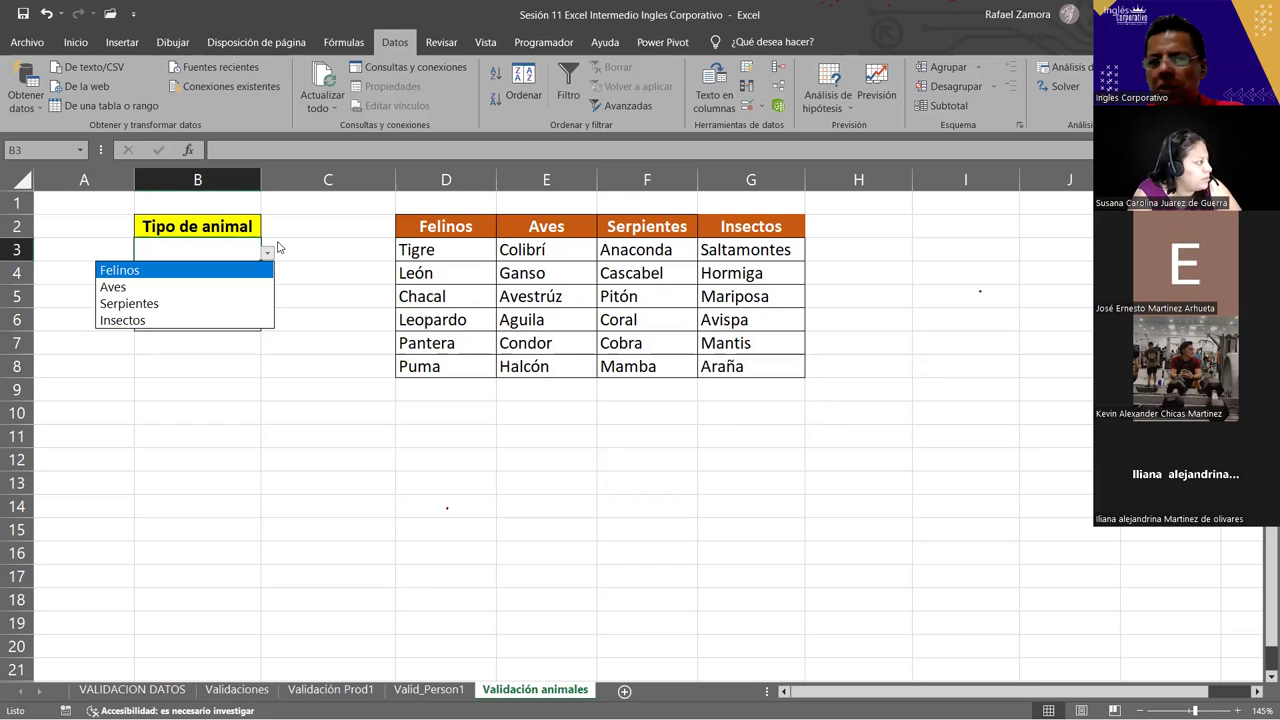
left_click(296, 281)
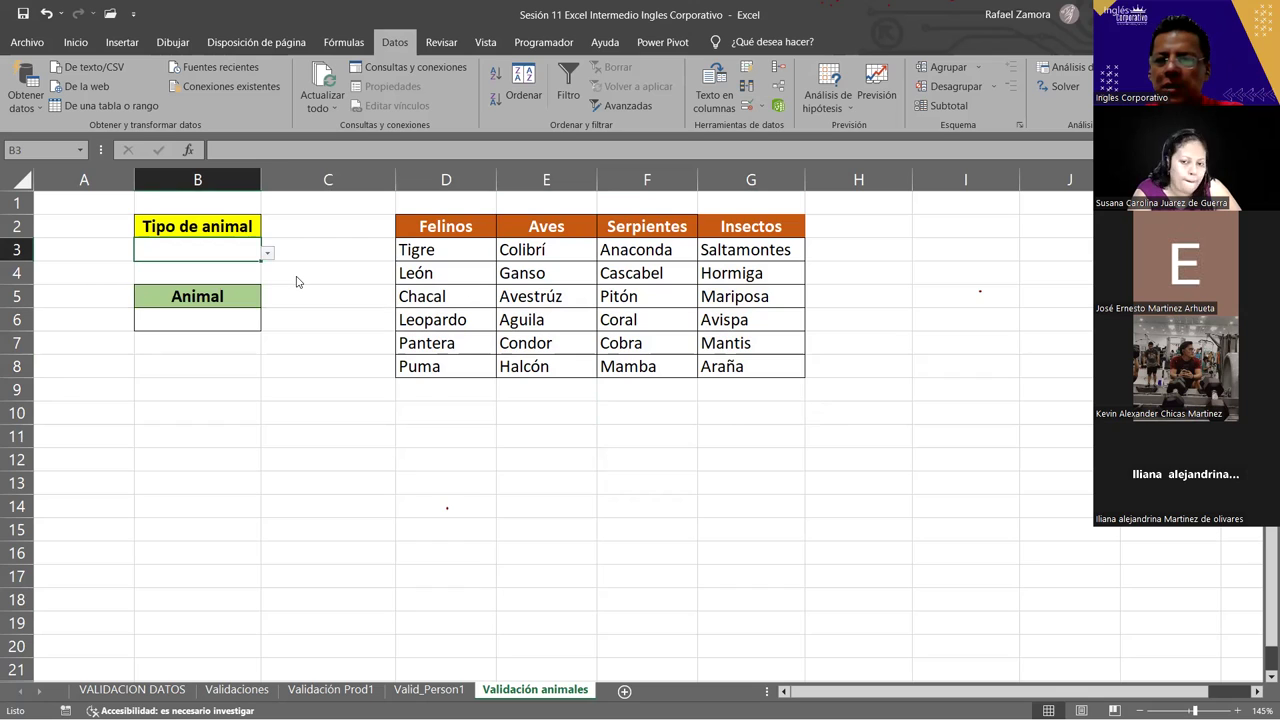
left_click(352, 390)
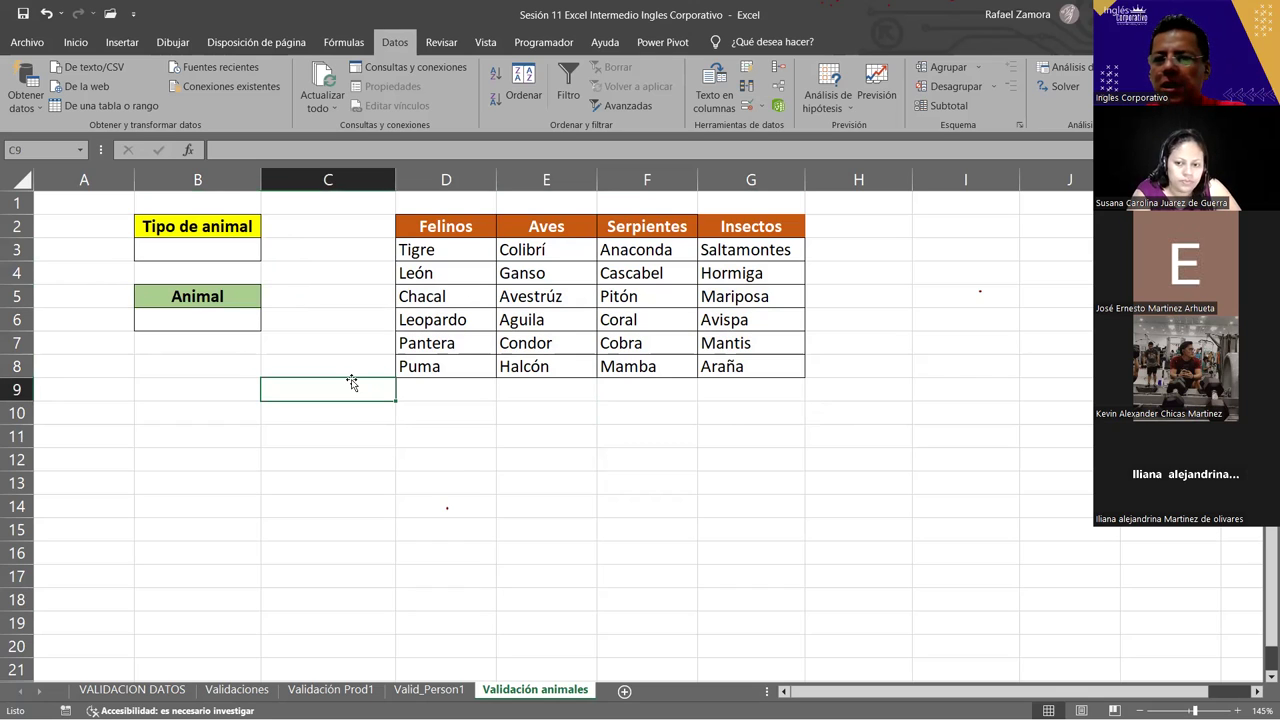
- Name cell B3 'selec' through the Name Box
left_click(243, 251)
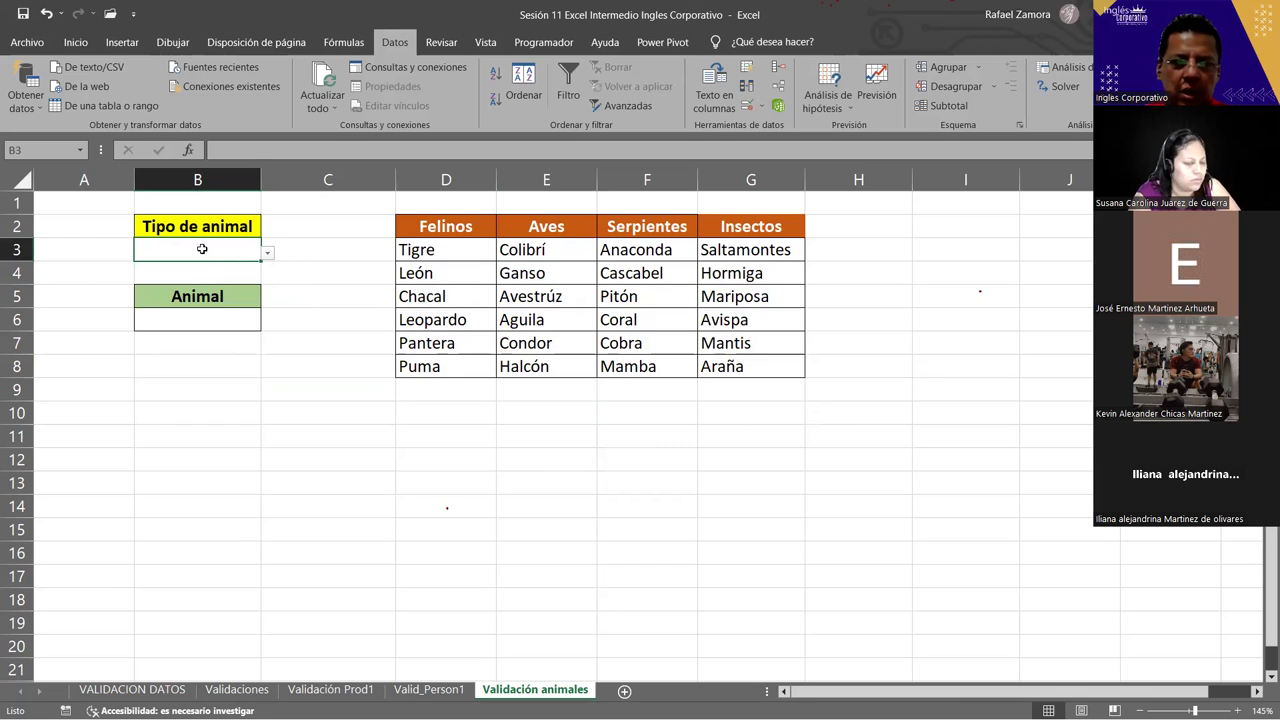
left_click(62, 152)
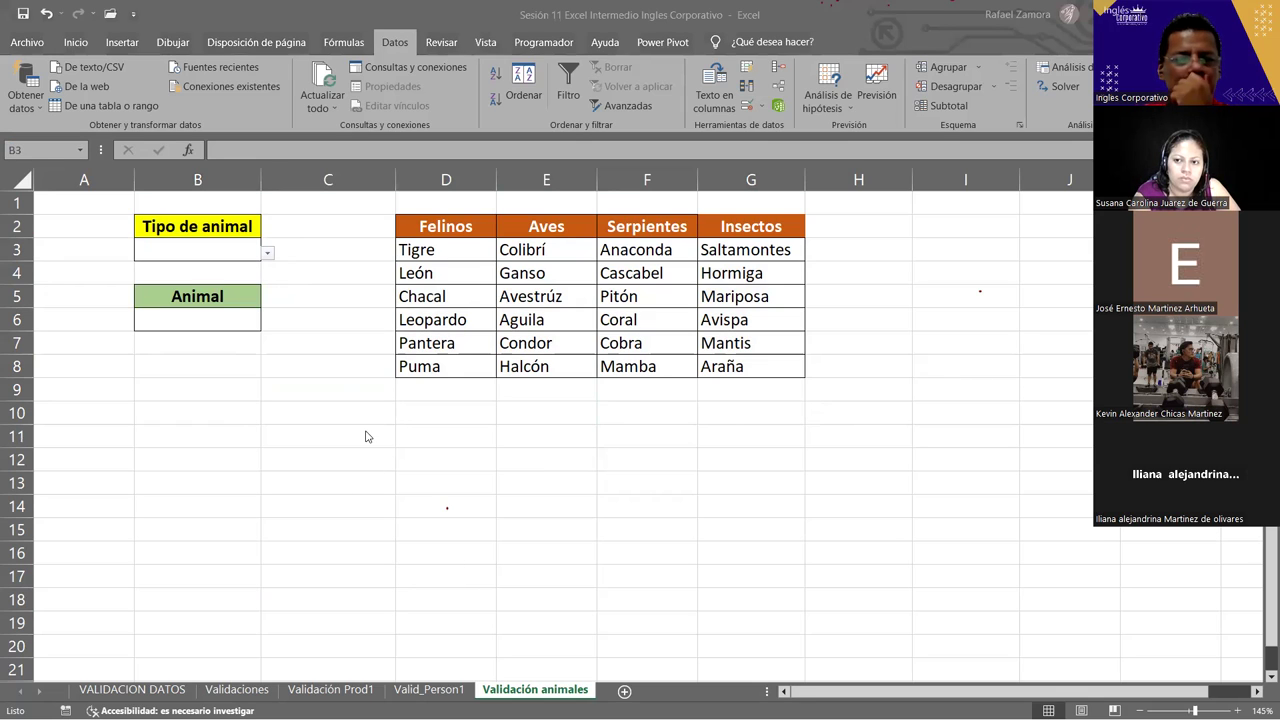
left_click(57, 147)
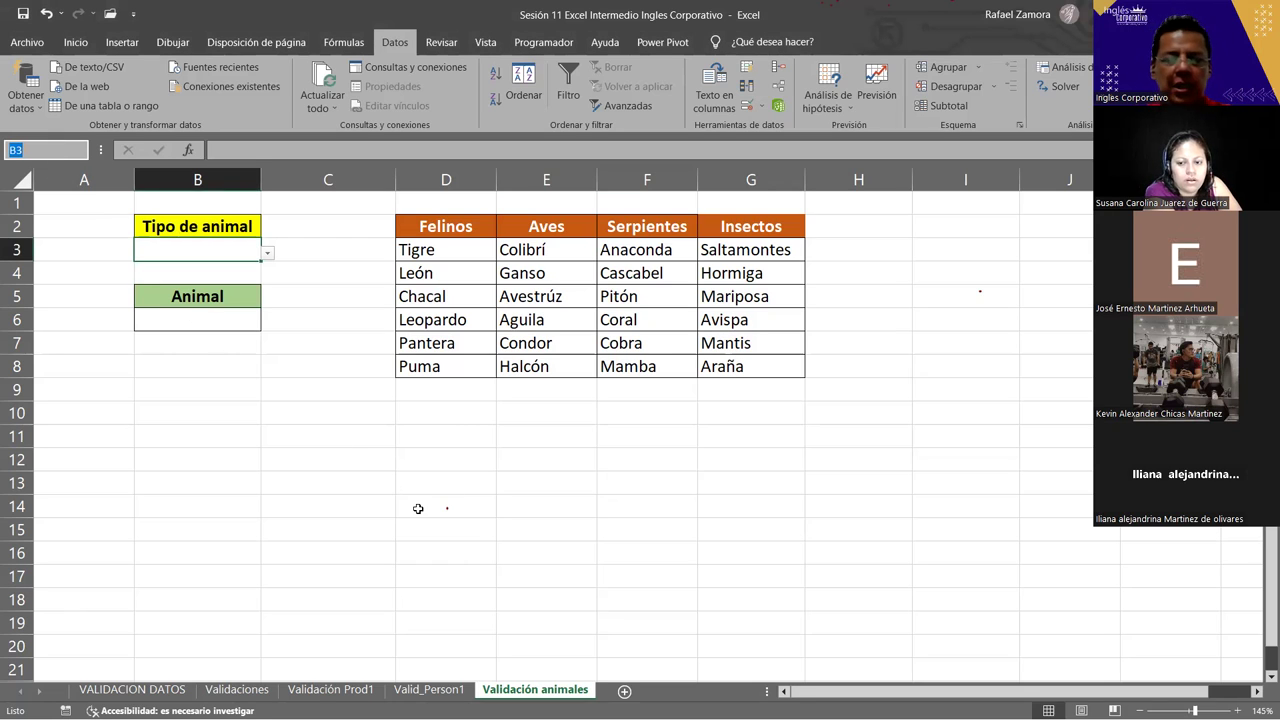
type("selec")
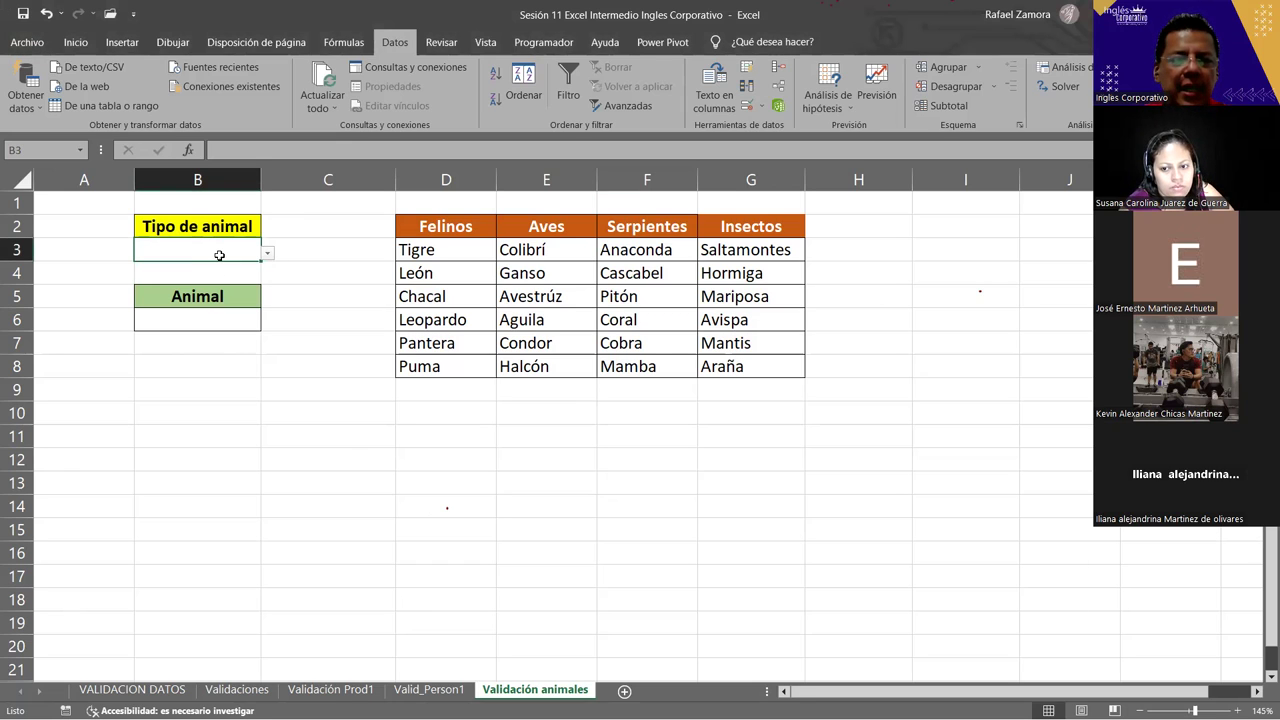
left_click(56, 148)
type("selec")
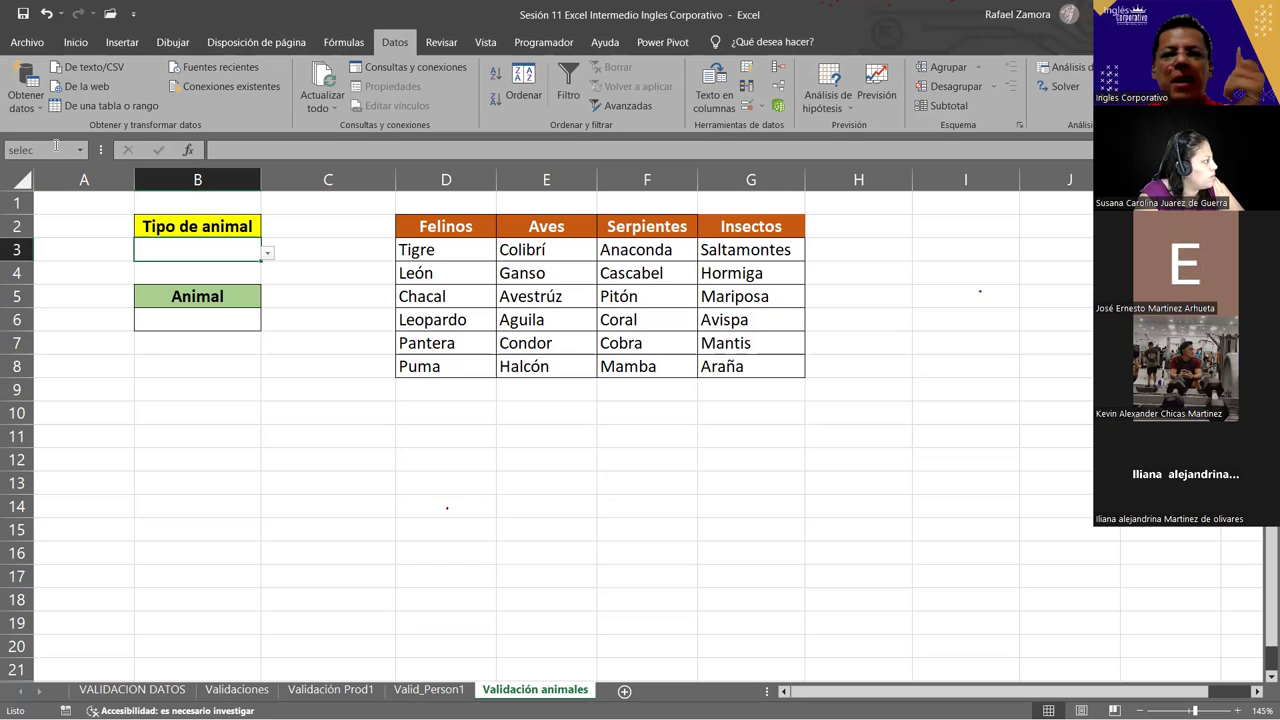
left_click(341, 45)
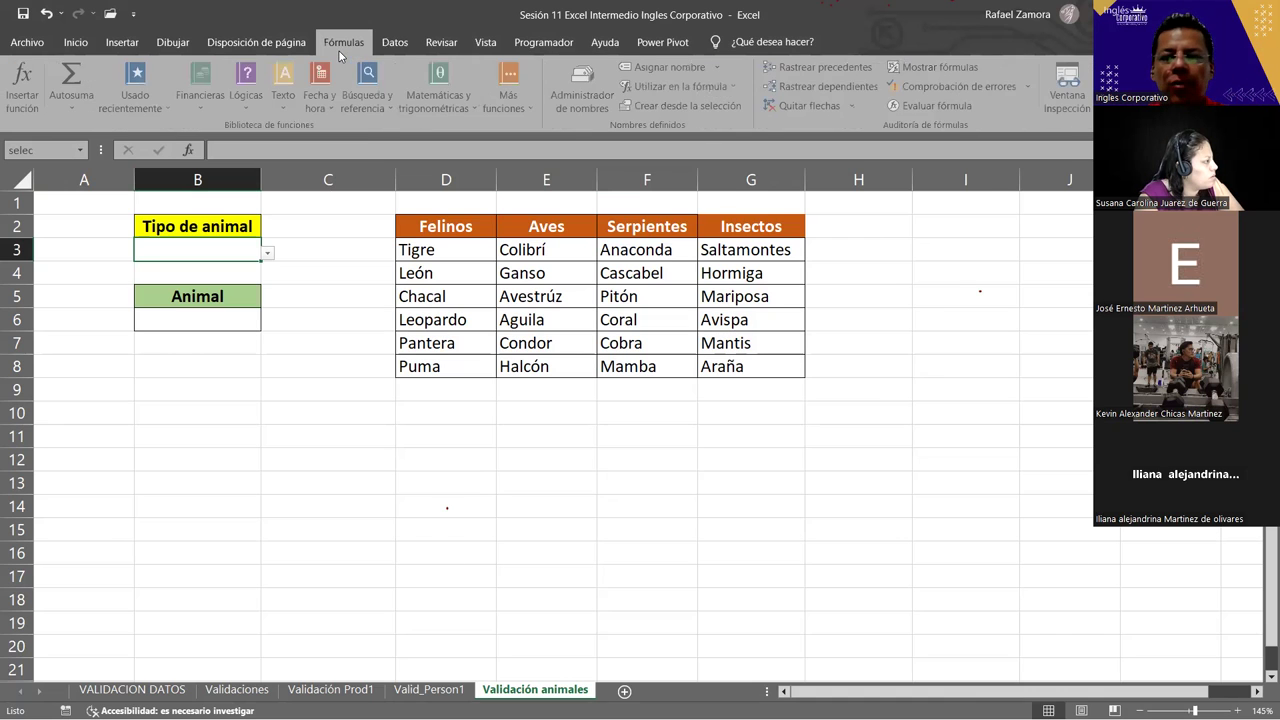
left_click(580, 95)
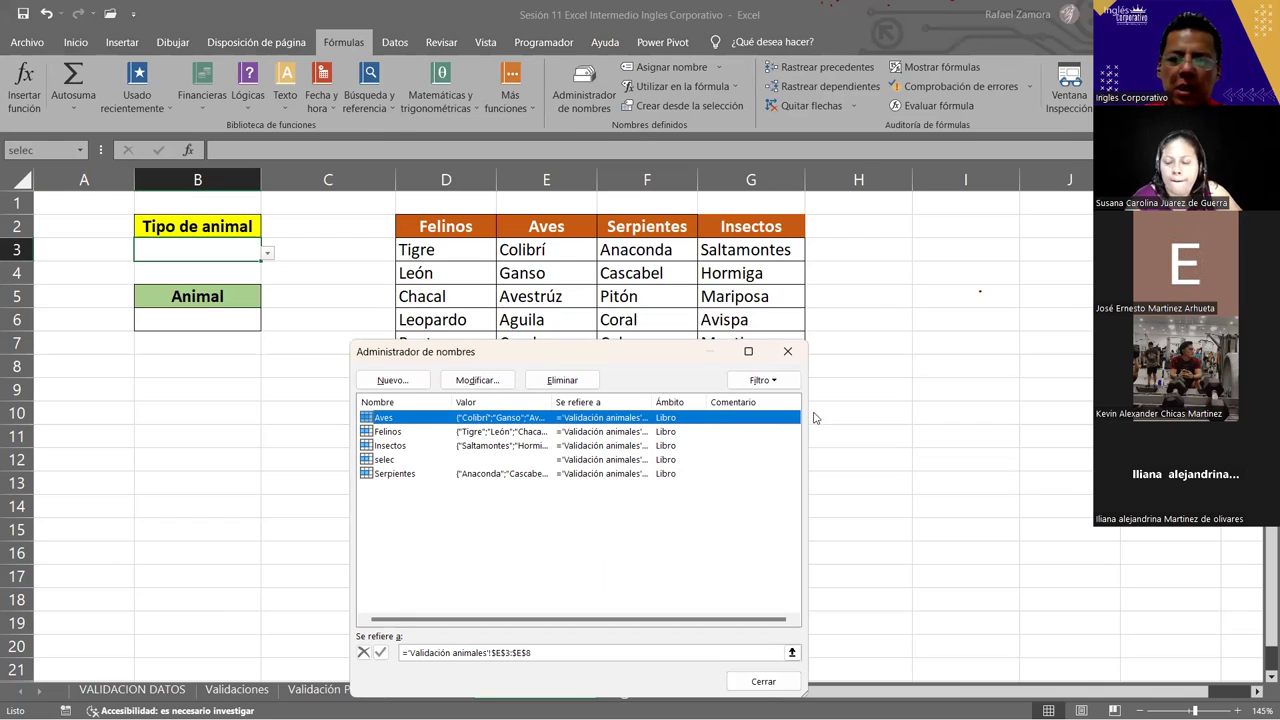
left_click(771, 683)
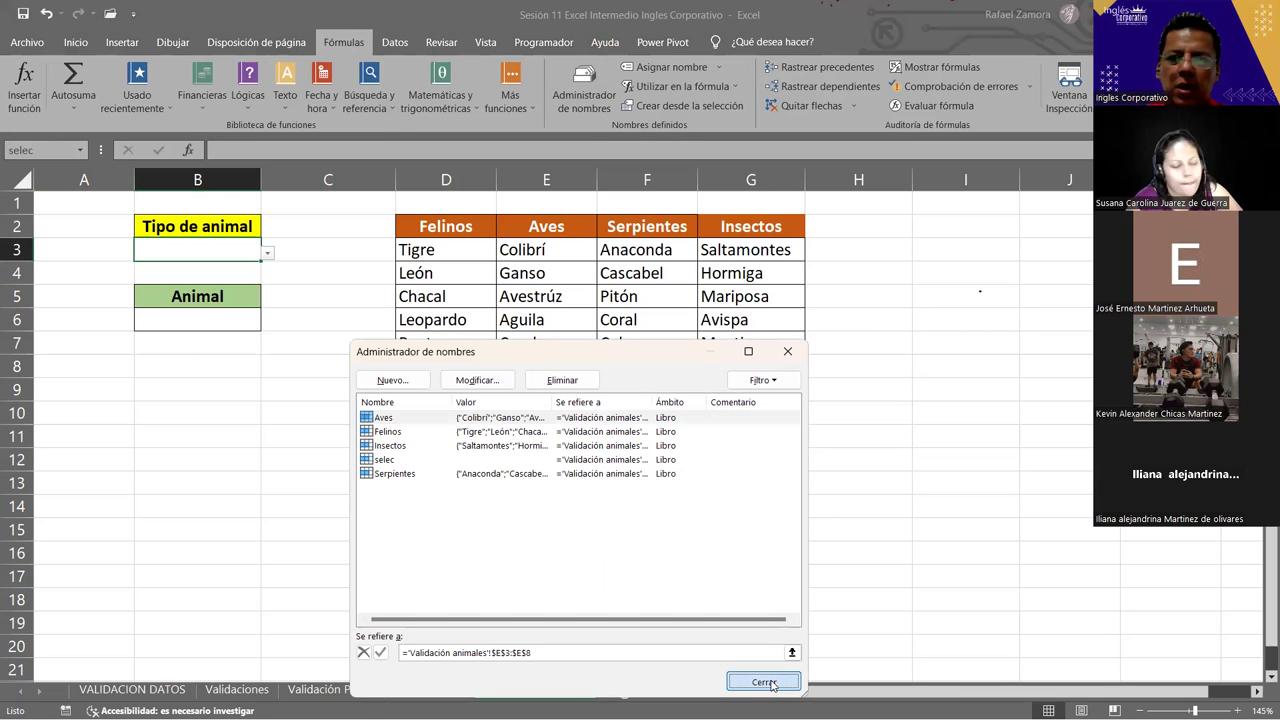
left_click(771, 683)
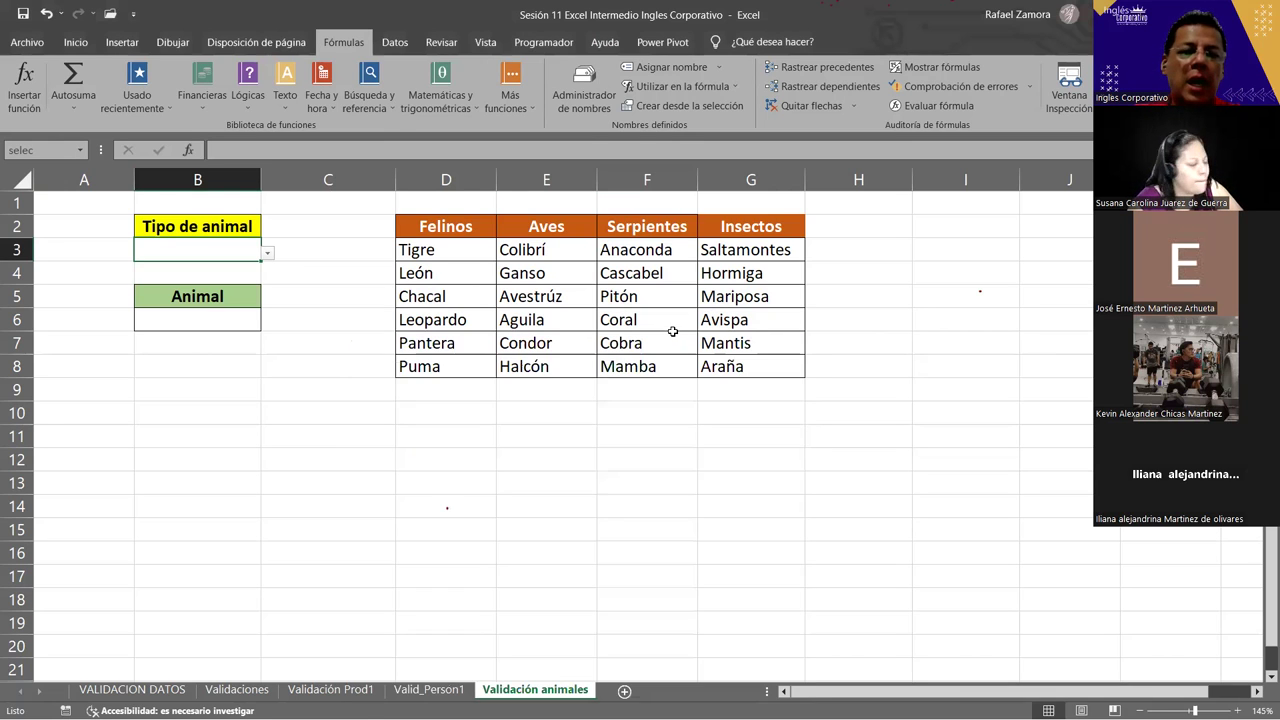
left_click_drag(228, 340, 219, 326)
left_click(219, 325)
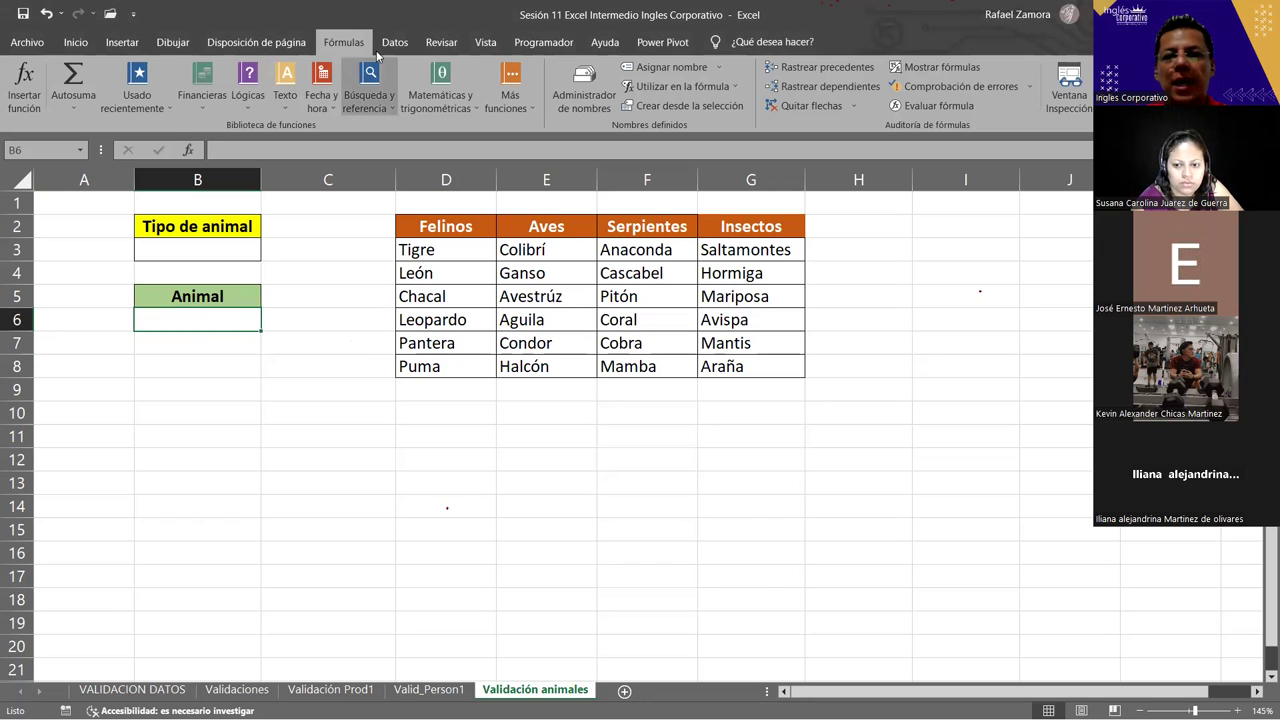
- In Validación de datos for B6, choose Personalizada and start the formula =indirecto
left_click(402, 41)
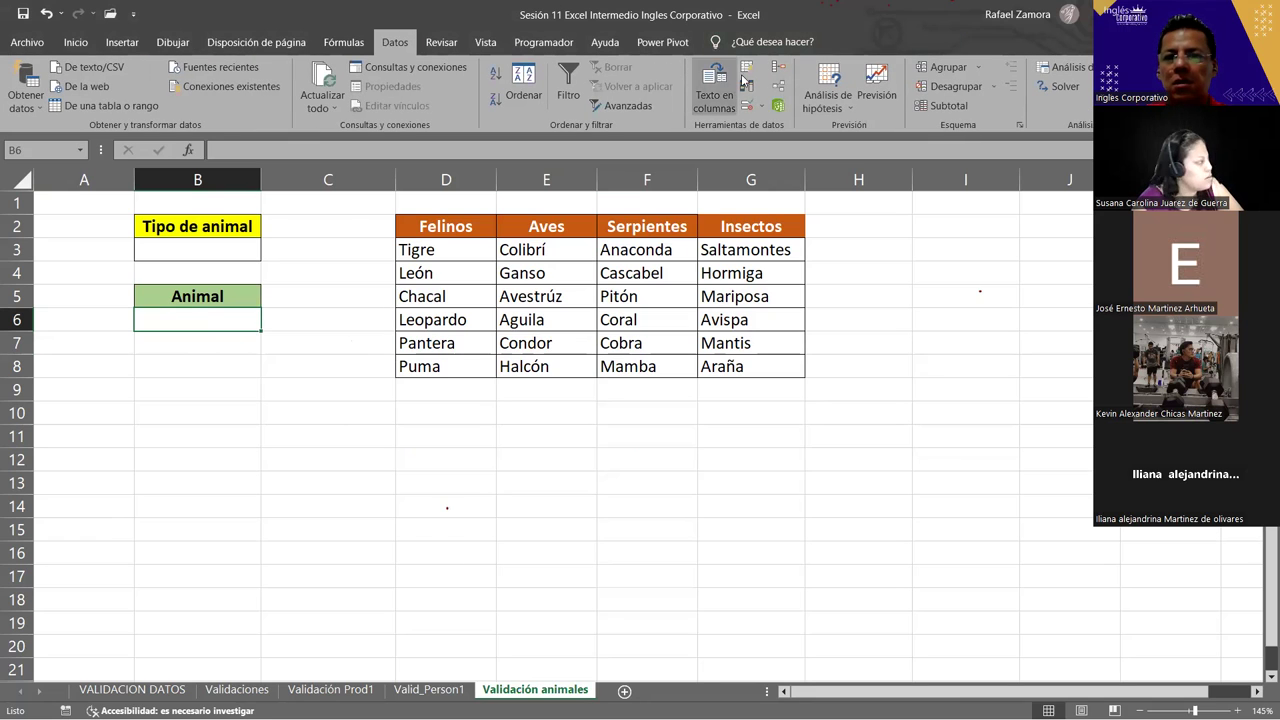
left_click(743, 108)
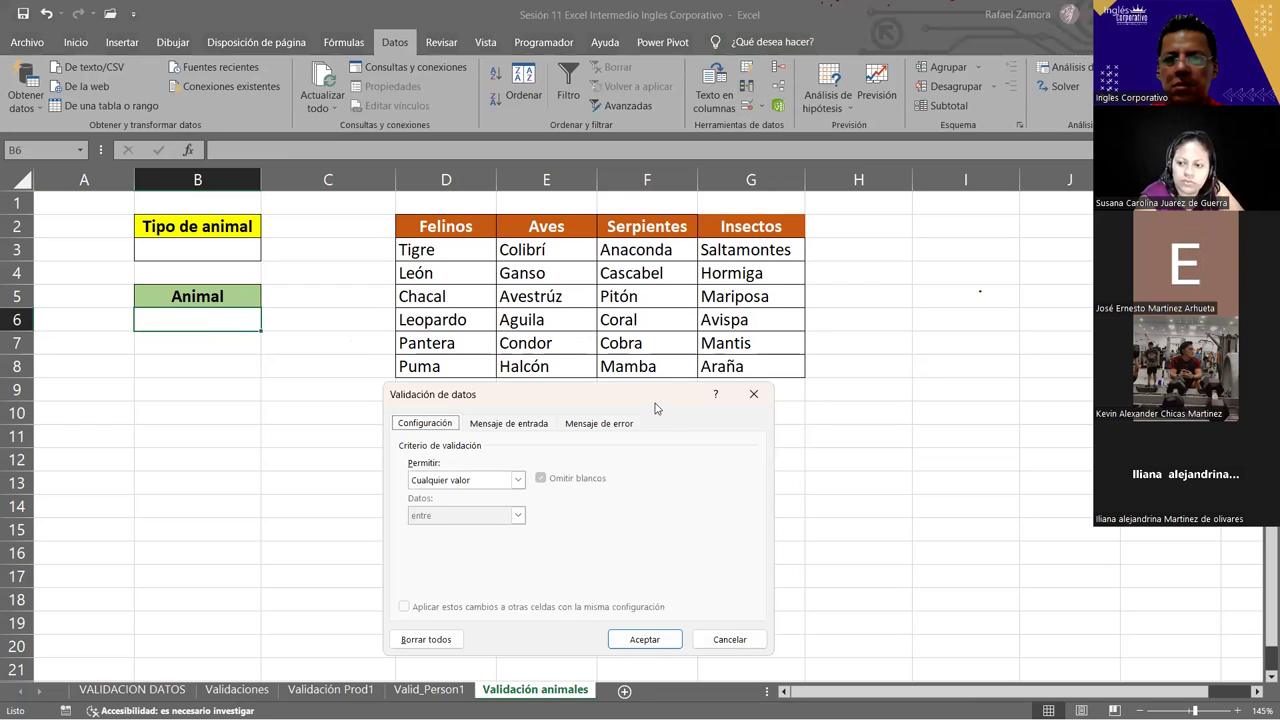
left_click_drag(656, 408, 666, 243)
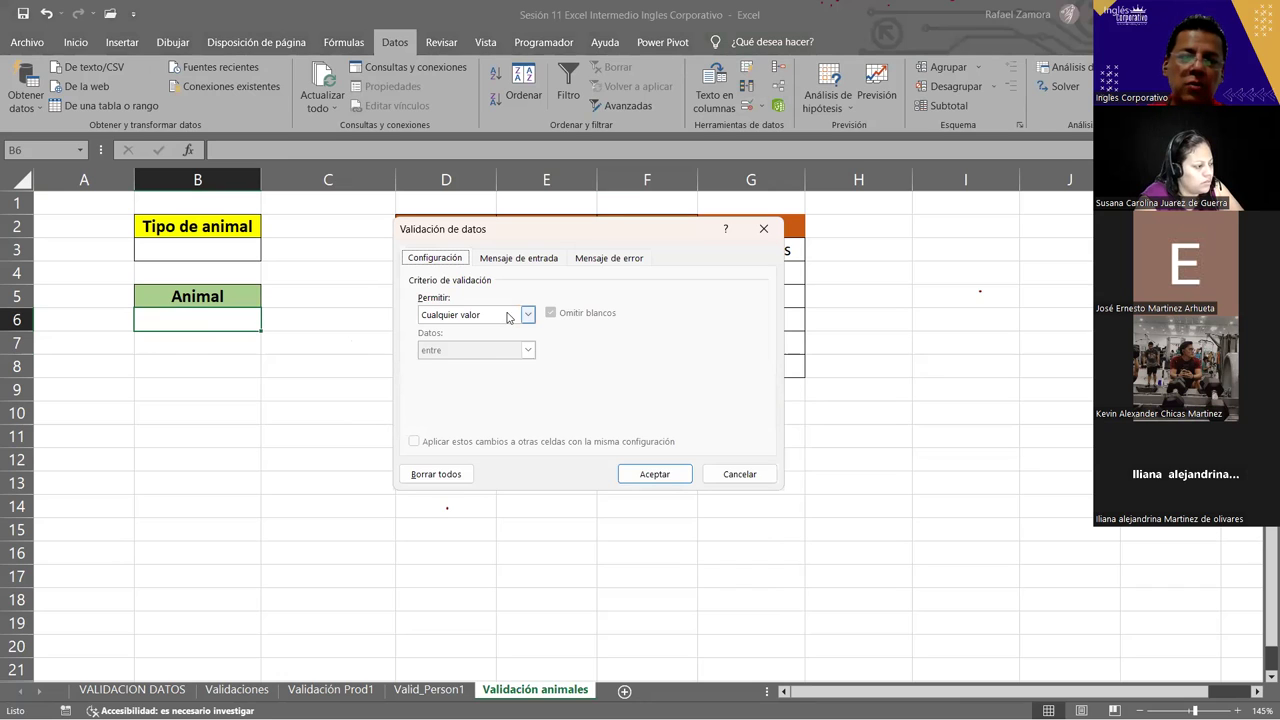
left_click(507, 317)
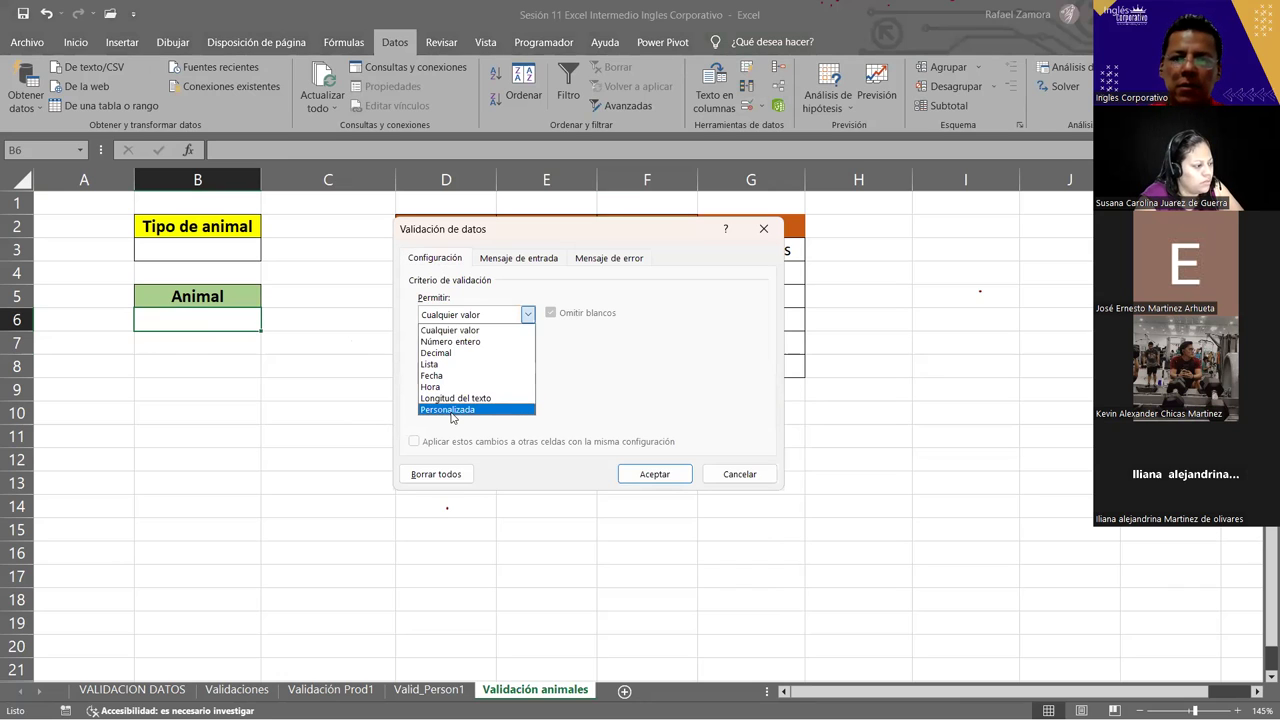
left_click(451, 410)
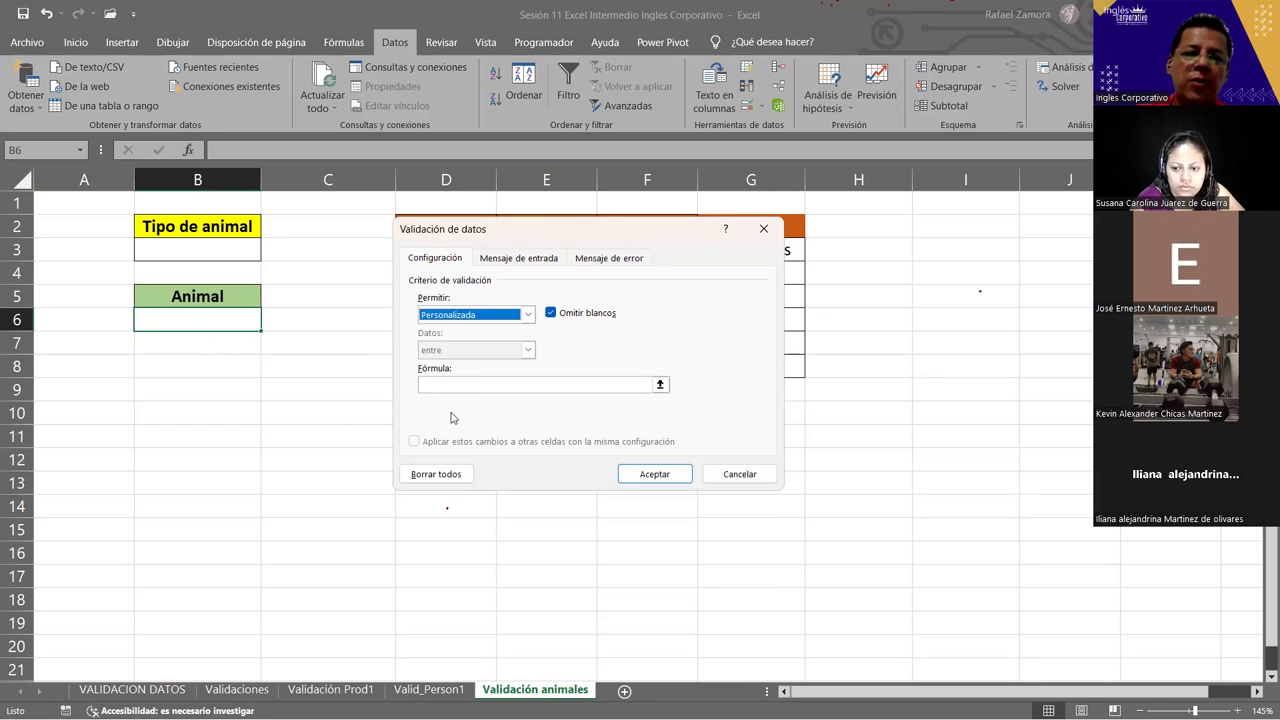
left_click(458, 384)
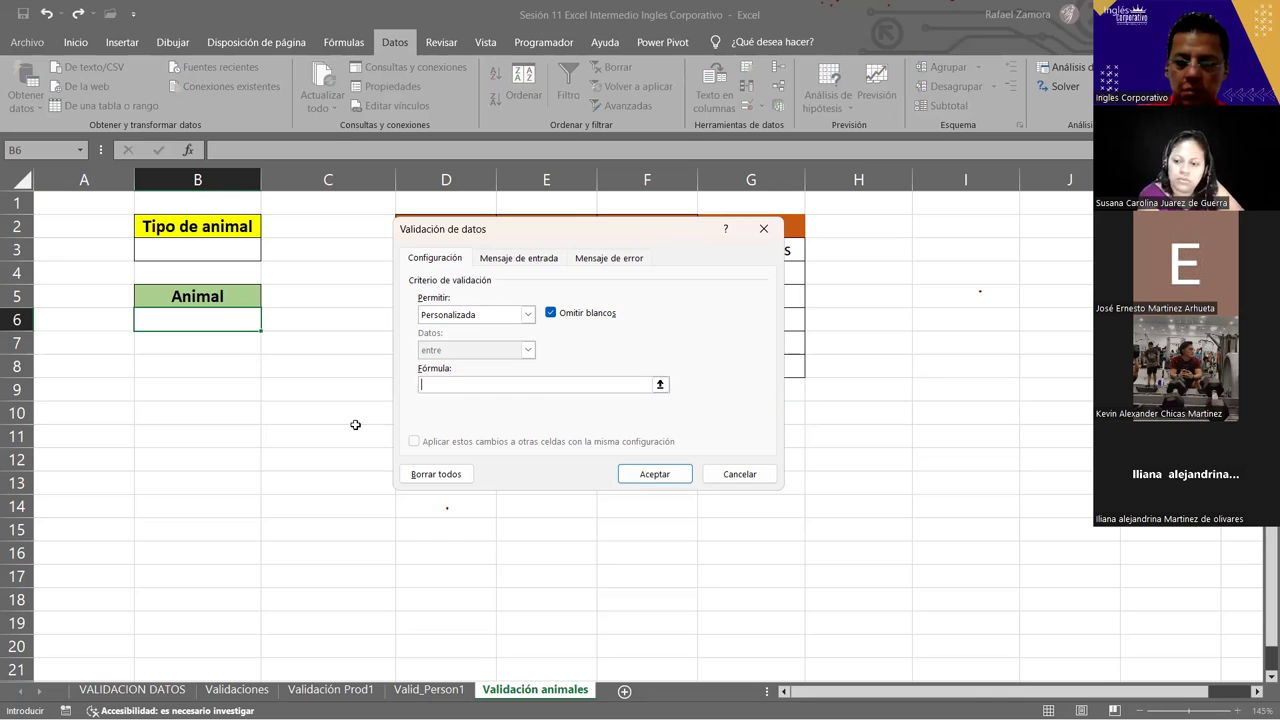
type("=")
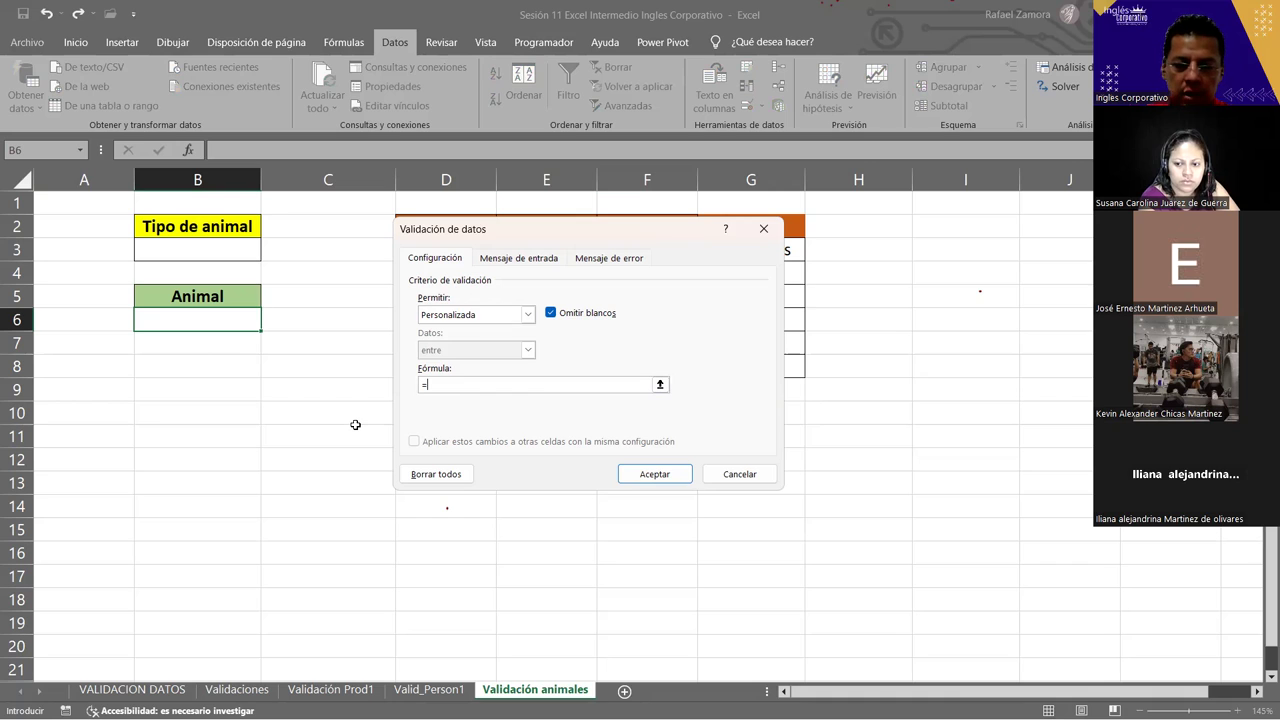
type("indirecto")
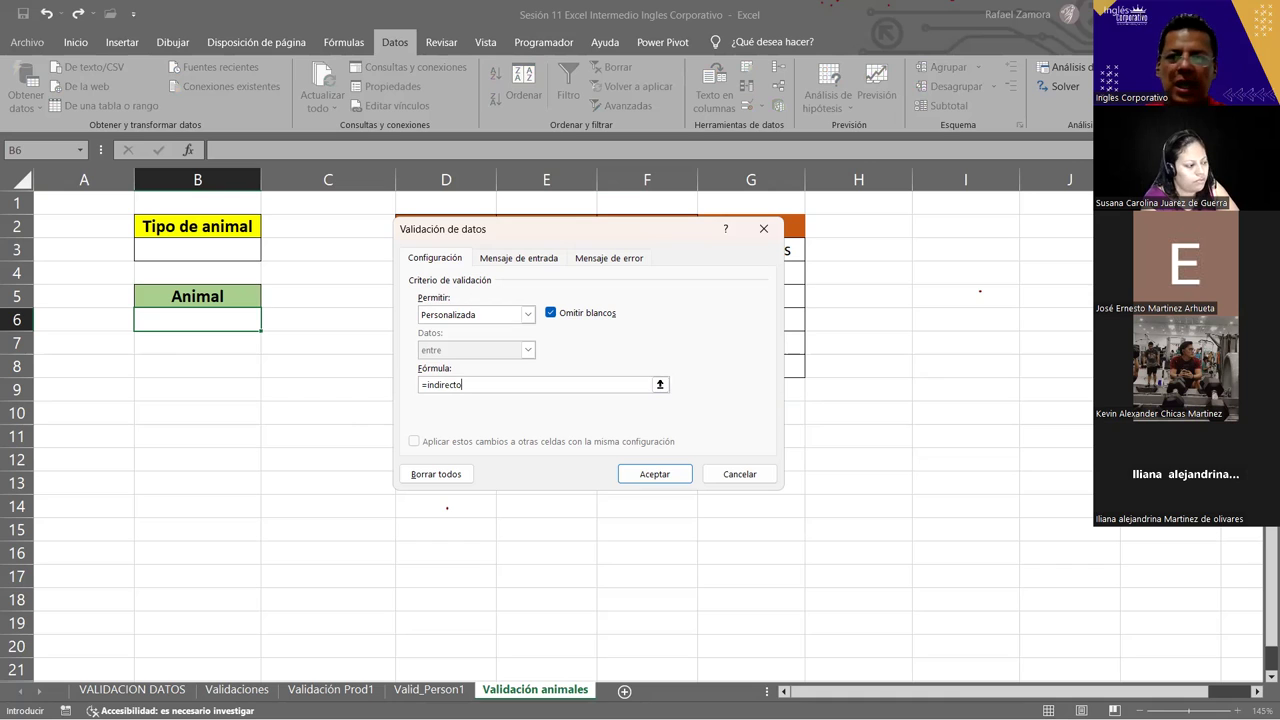
- Finish B6's custom validation formula as =INDIRECTO(selec) and keep it despite the error warning
key("alt+Tab")
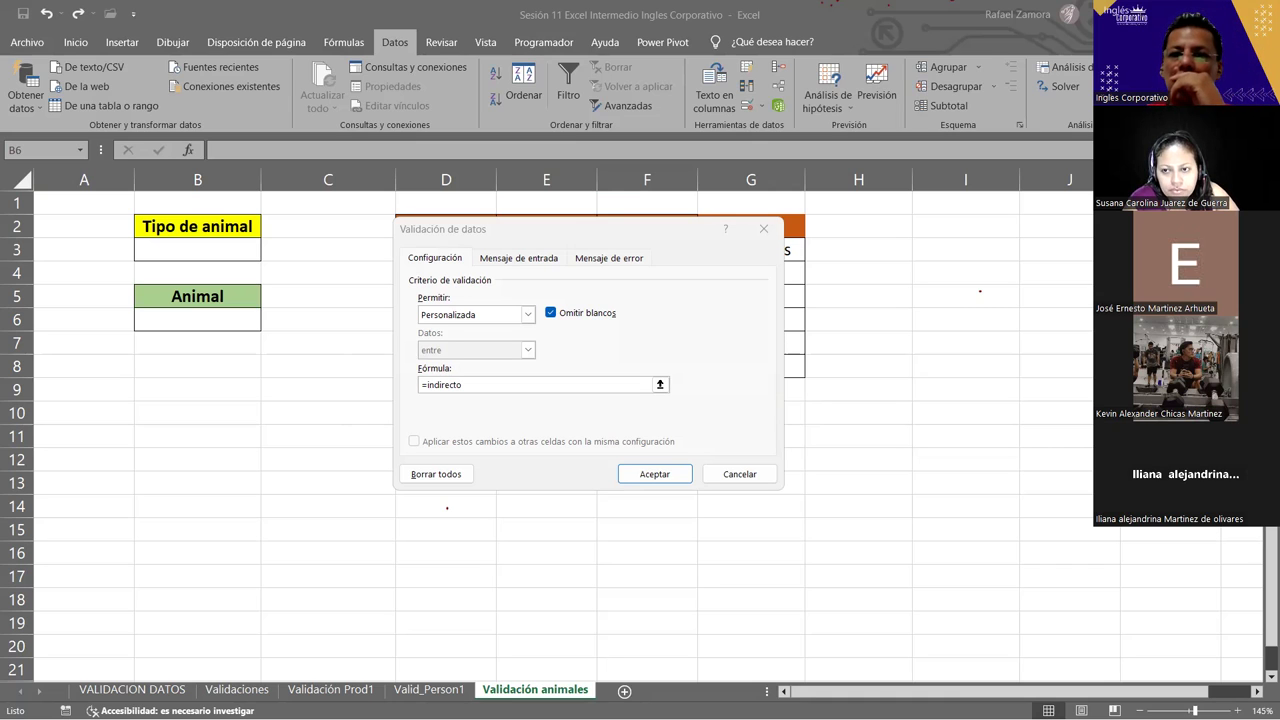
left_click(760, 152)
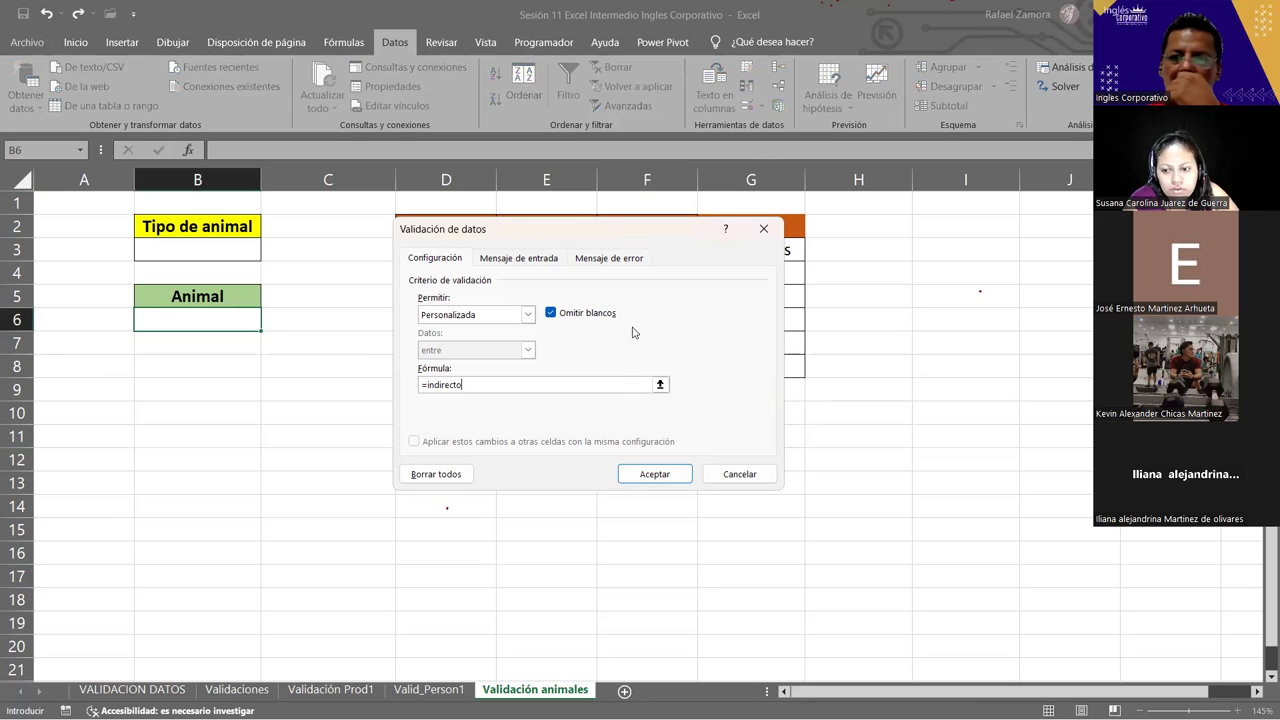
left_click(543, 381)
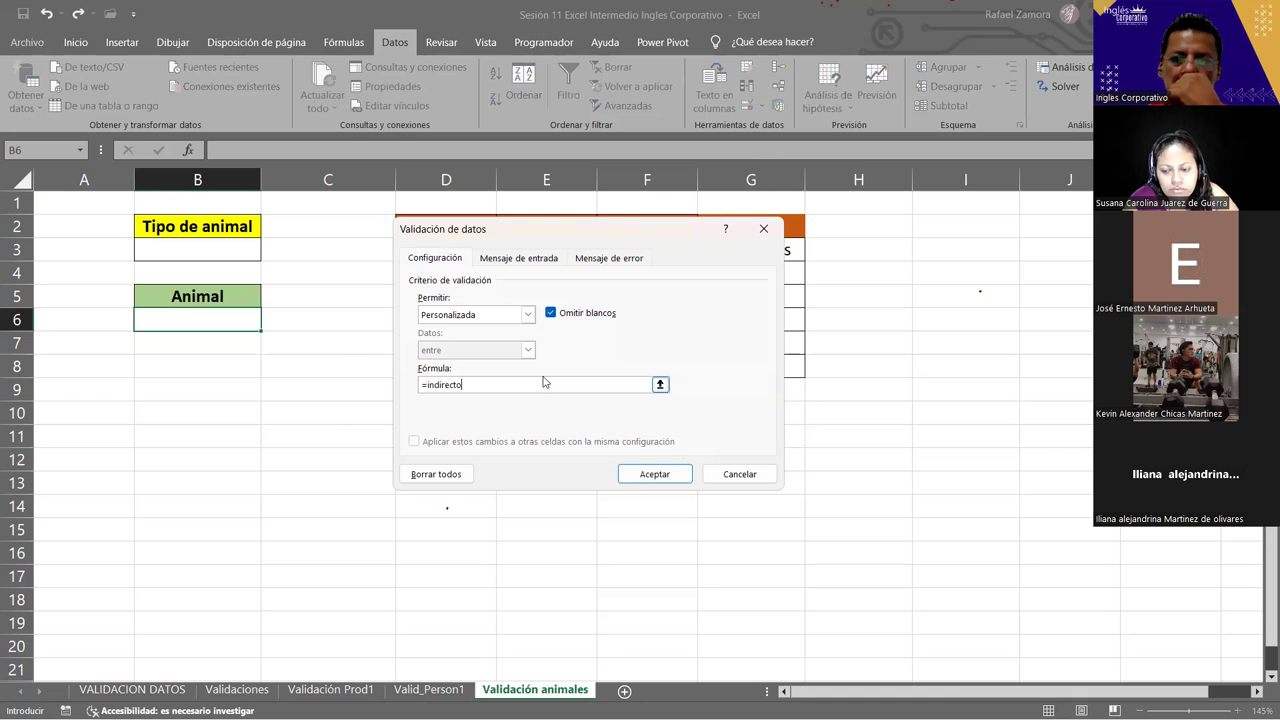
type("(")
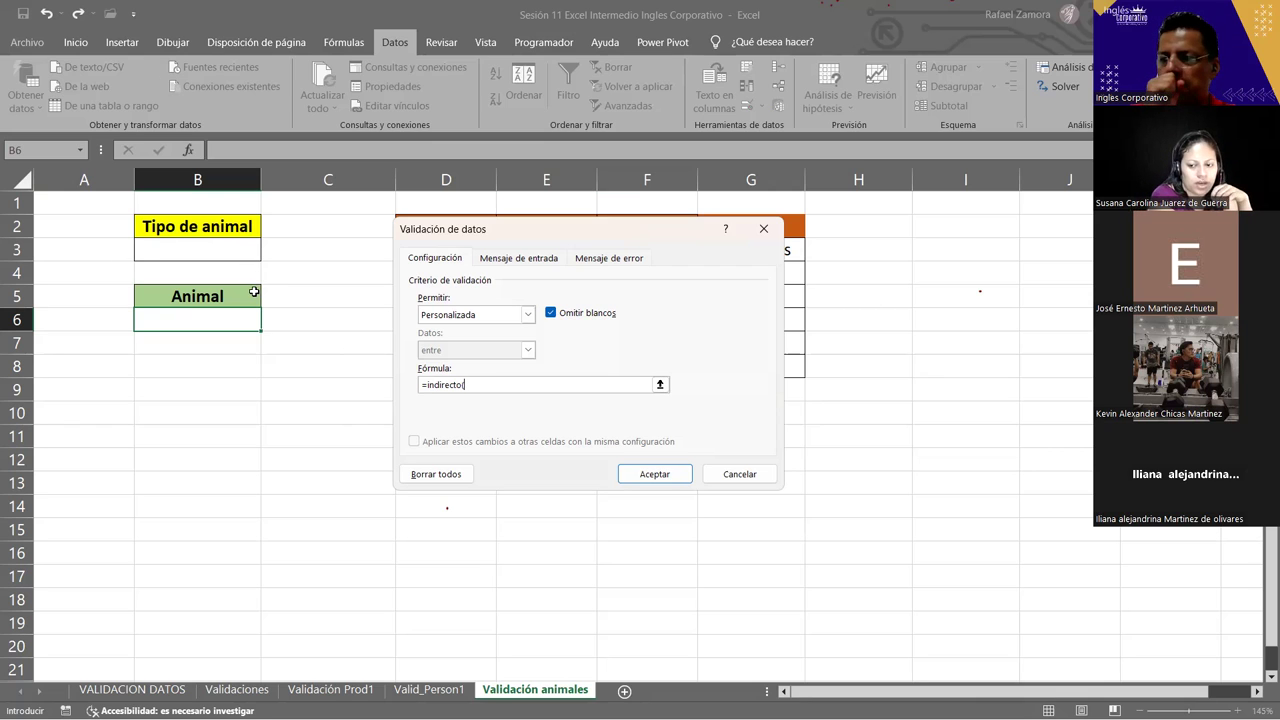
type("selec")
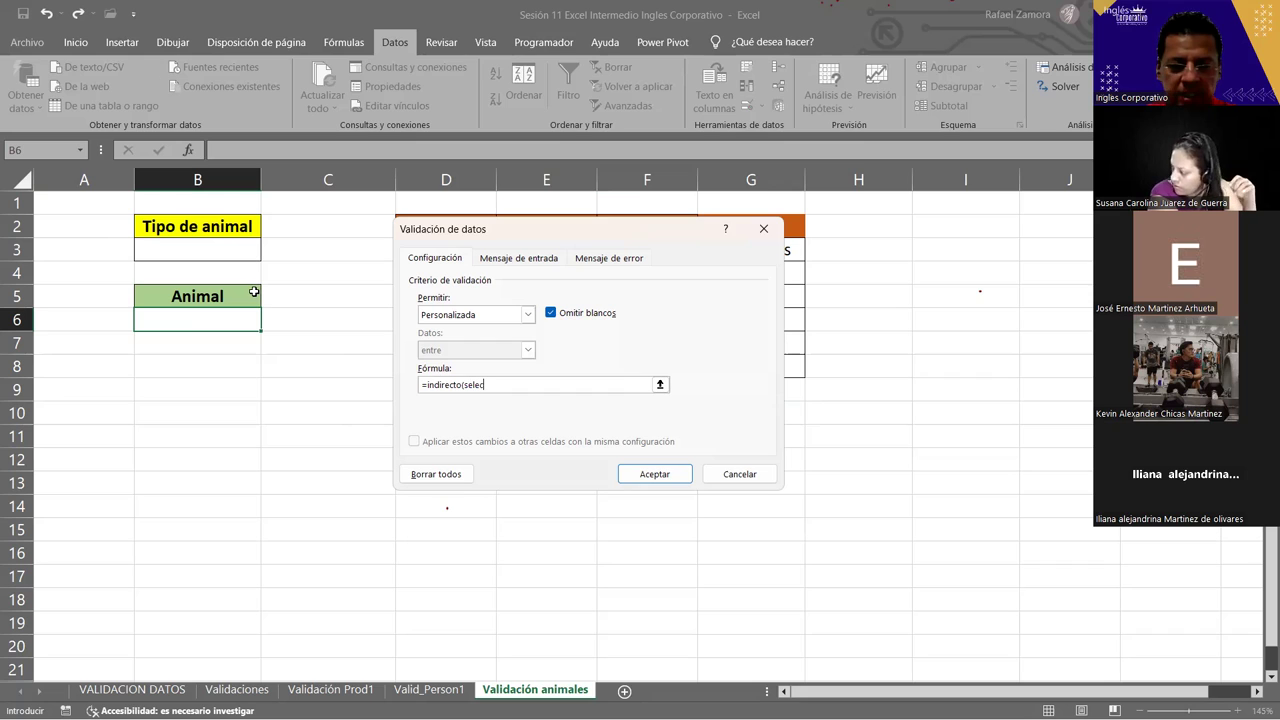
type("+")
left_click(222, 278)
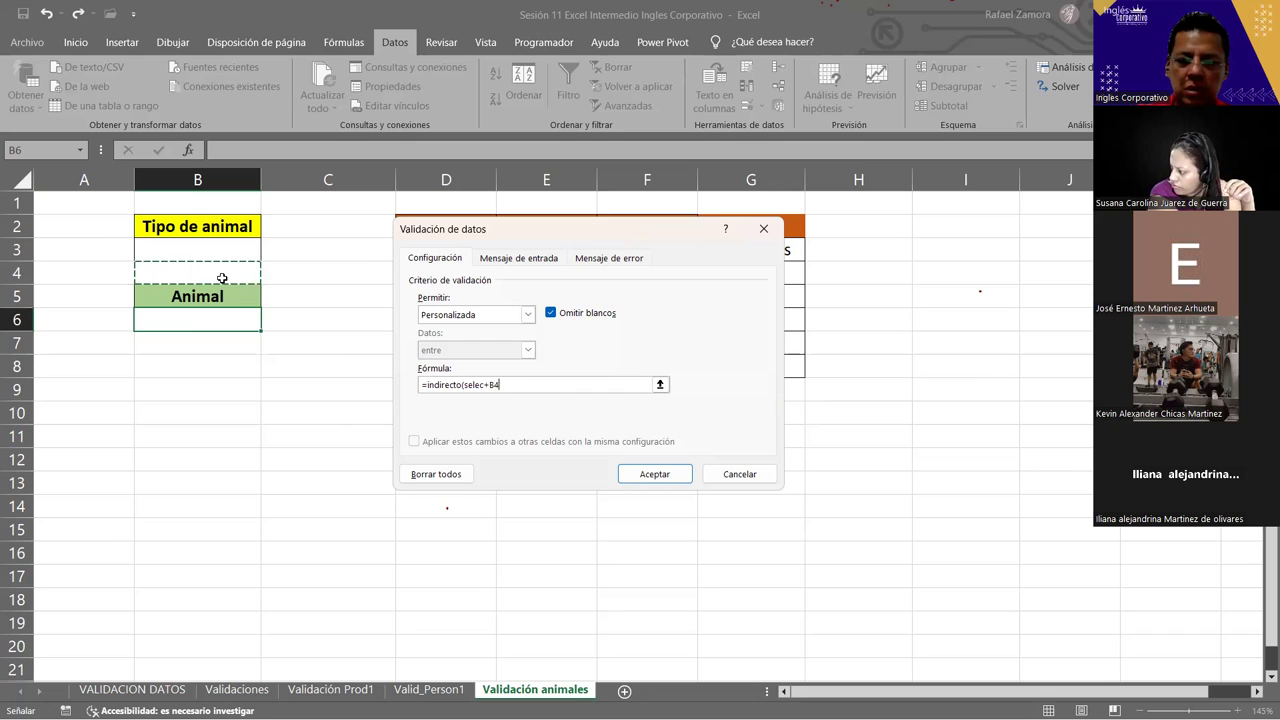
key("BackSpace")
key("BackSpace")
key("BackSpace")
type(")")
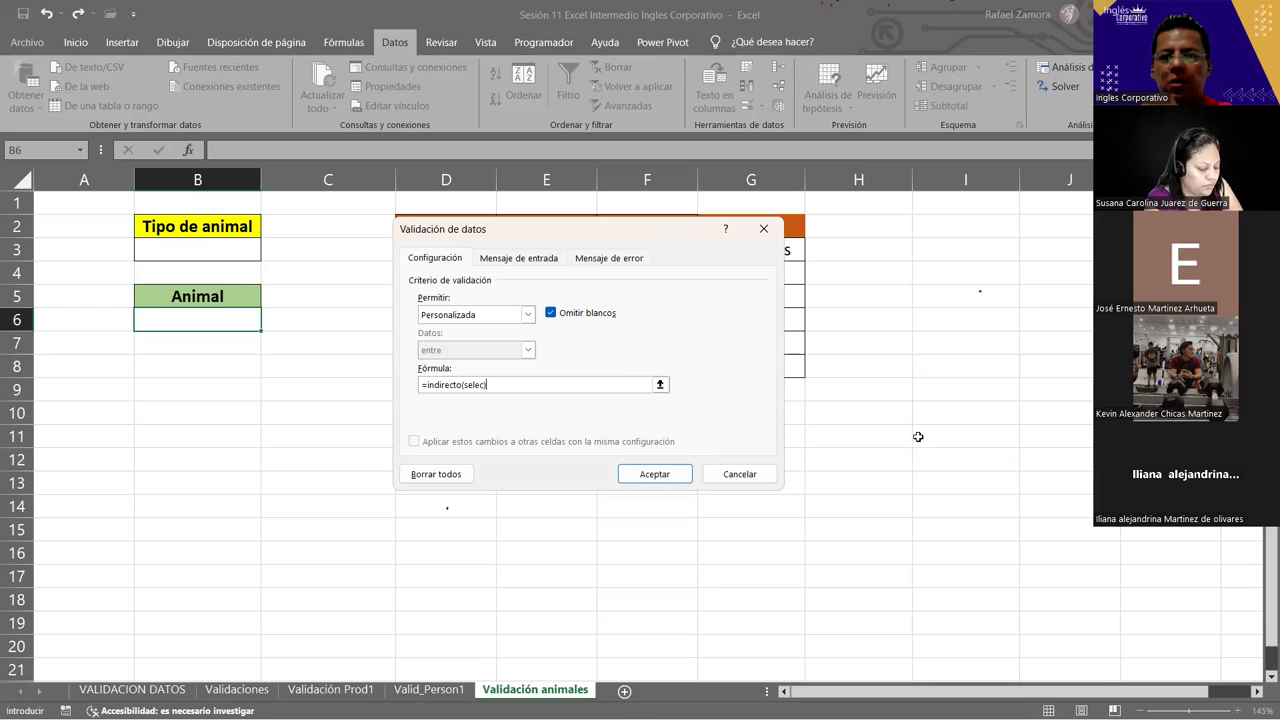
left_click(655, 474)
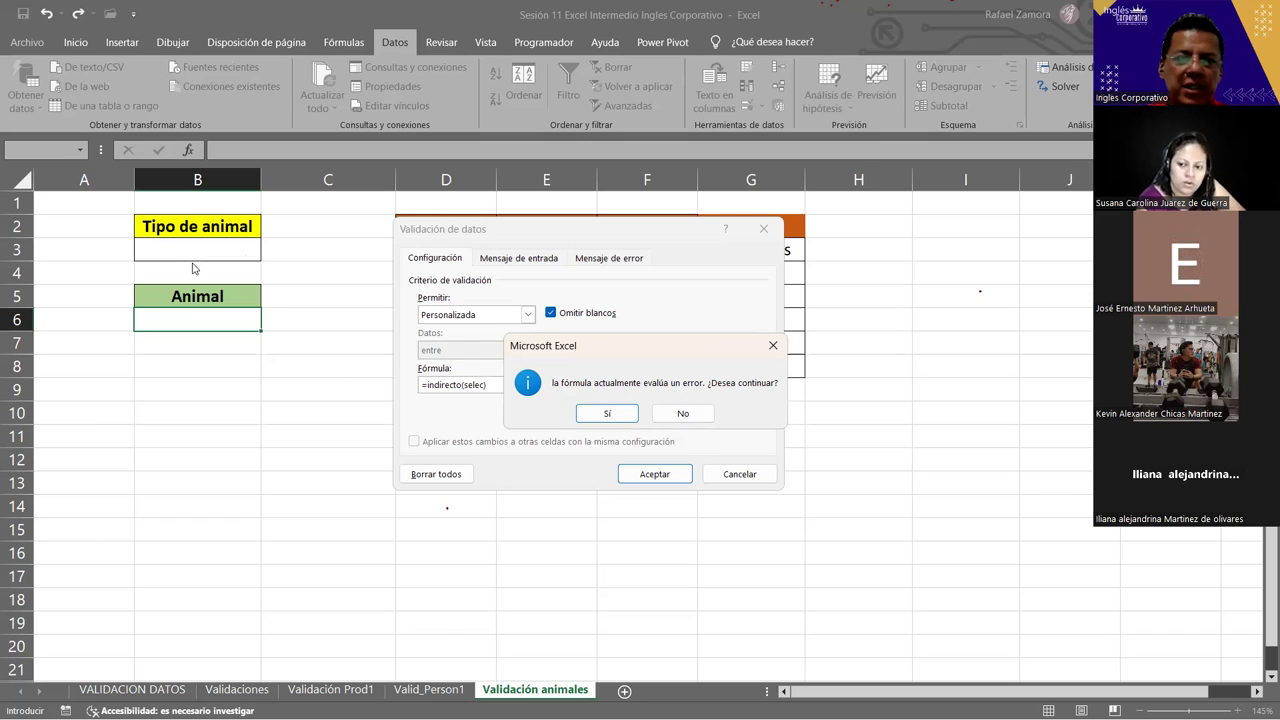
left_click(631, 415)
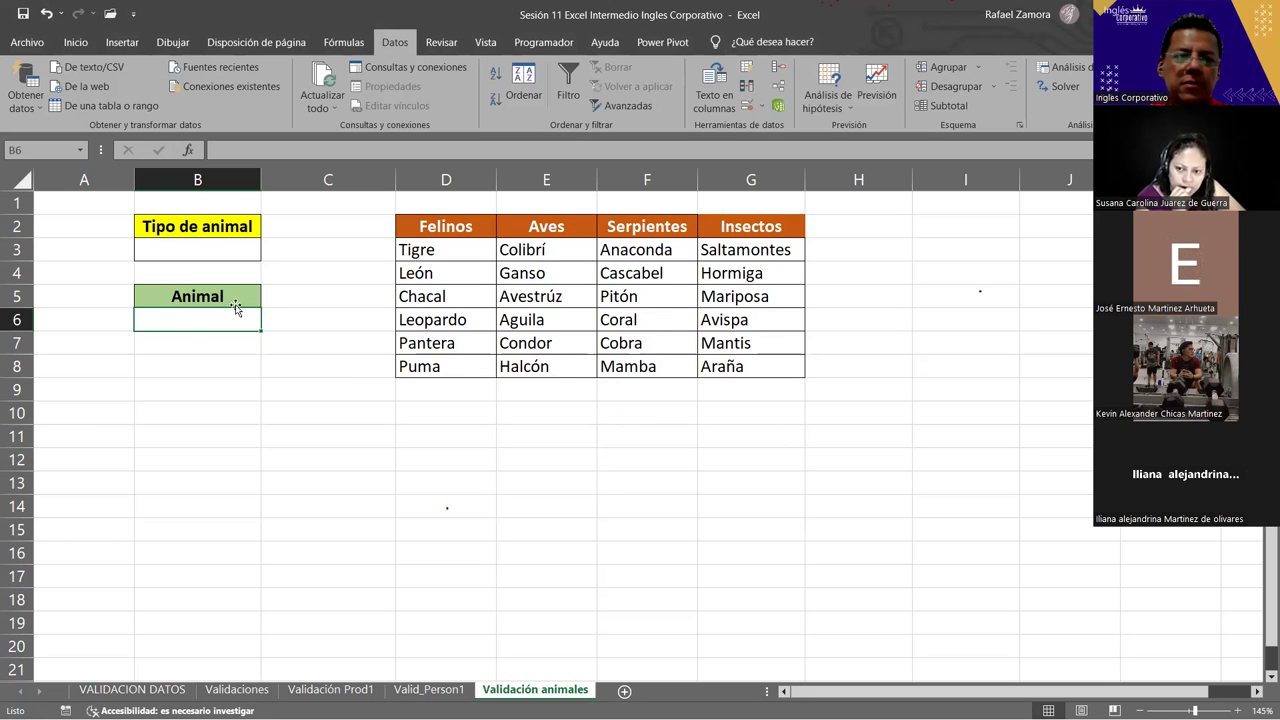
- Check the animal type options in B3 without picking one
left_click(271, 317)
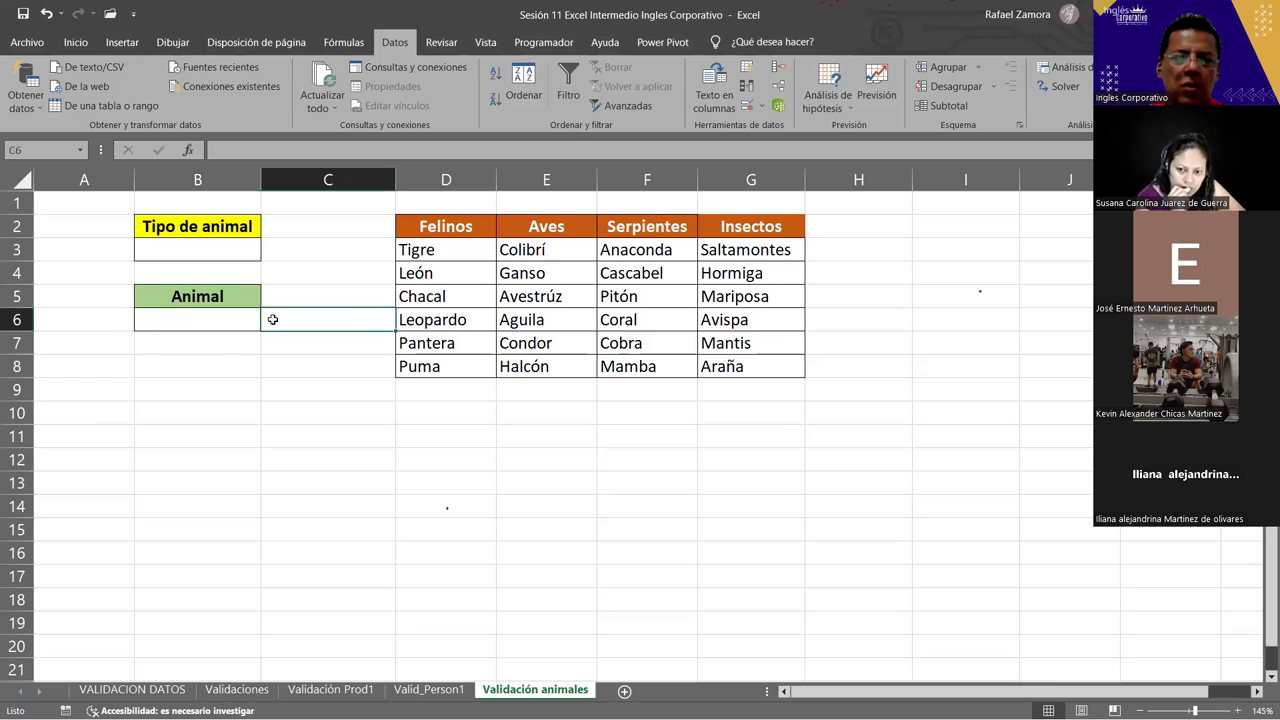
left_click(205, 322)
left_click(234, 249)
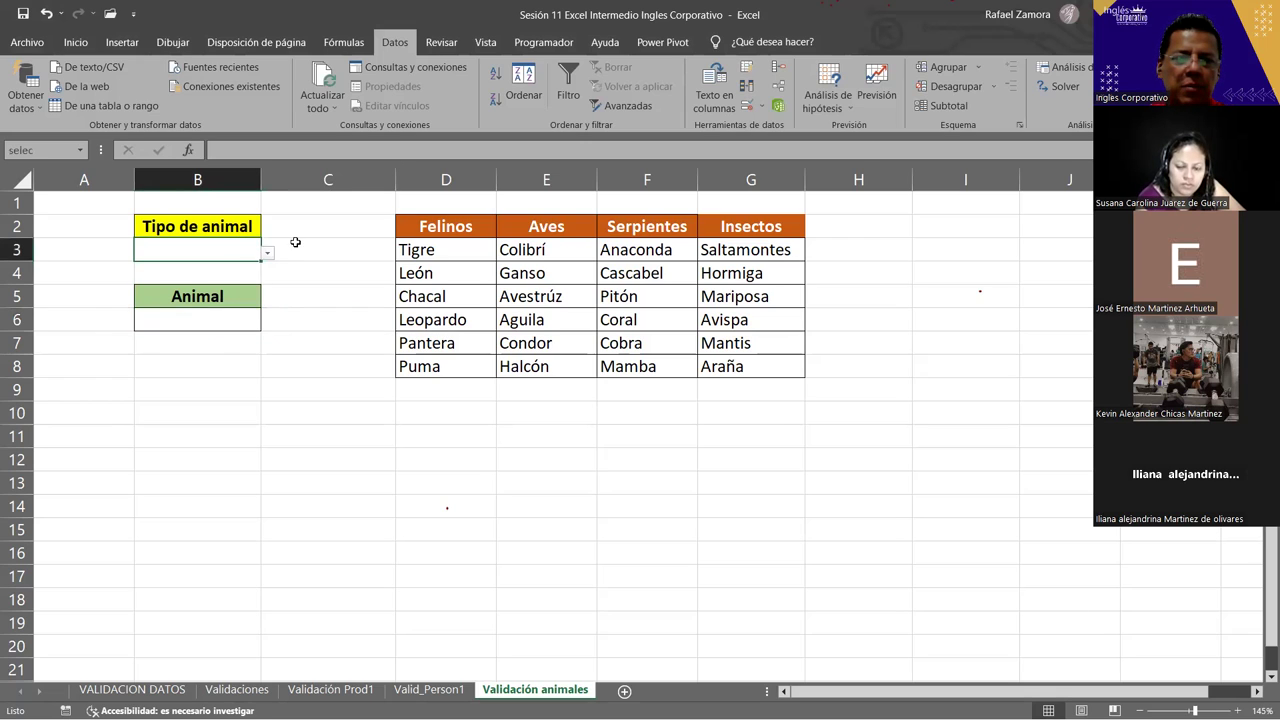
left_click(267, 253)
key("Escape")
- Change B6's validation to a Lista from =INDIRECTO(selec), accepting the source warning
left_click(183, 322)
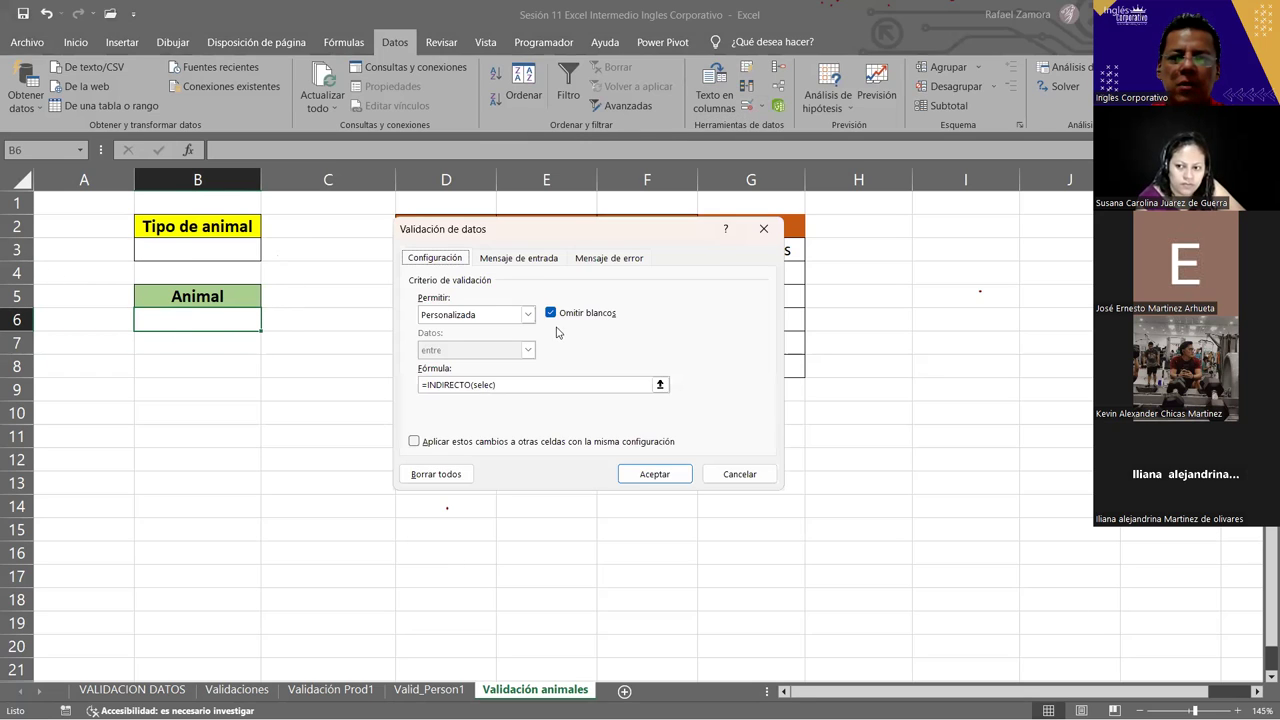
left_click(500, 313)
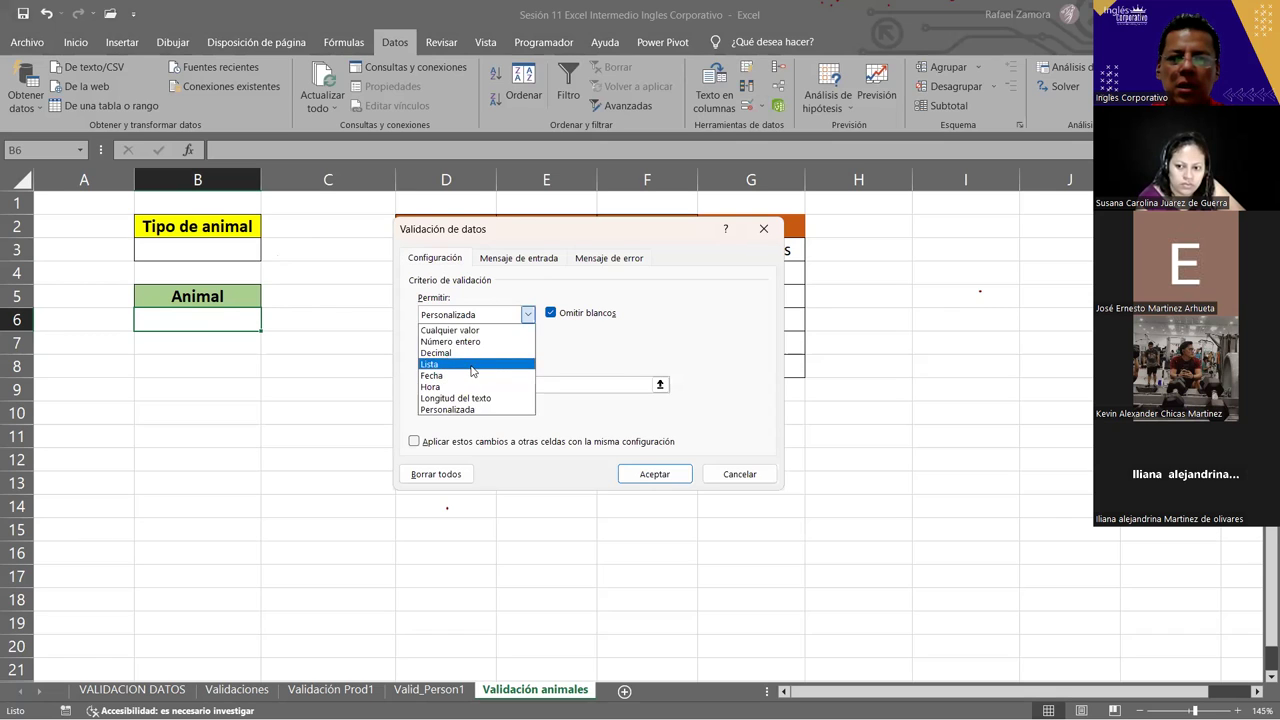
left_click(473, 366)
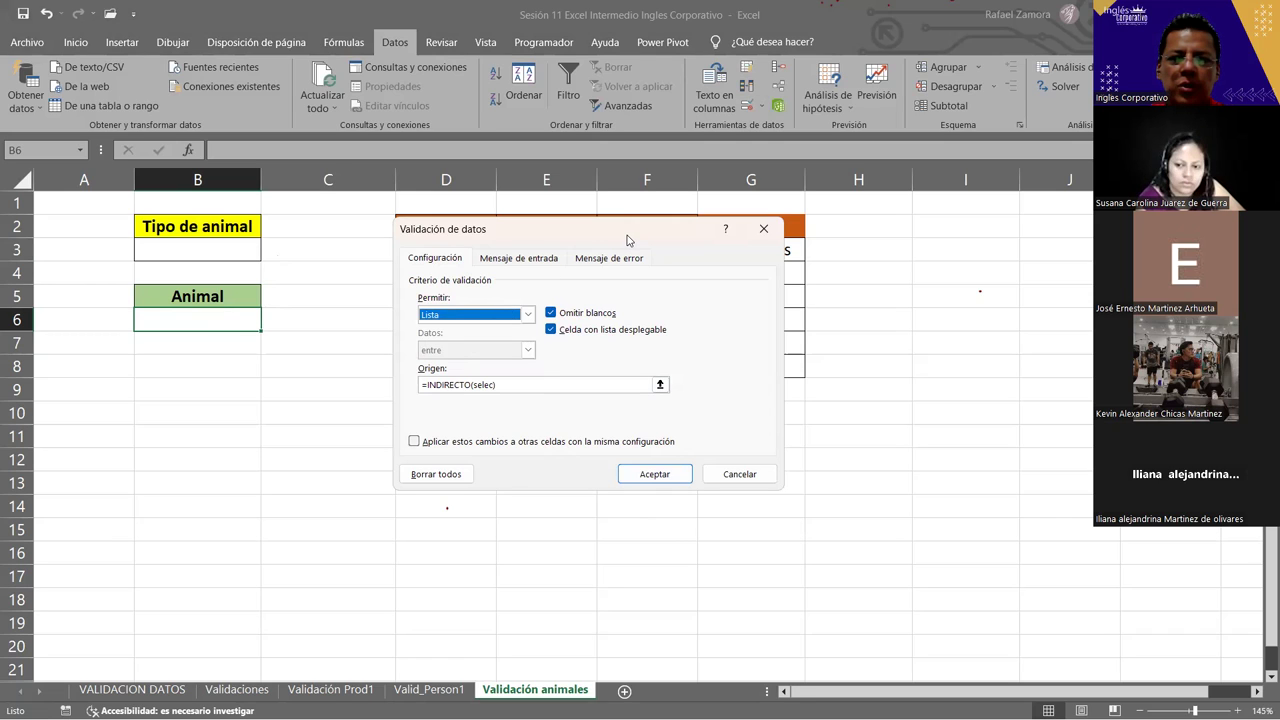
left_click(668, 474)
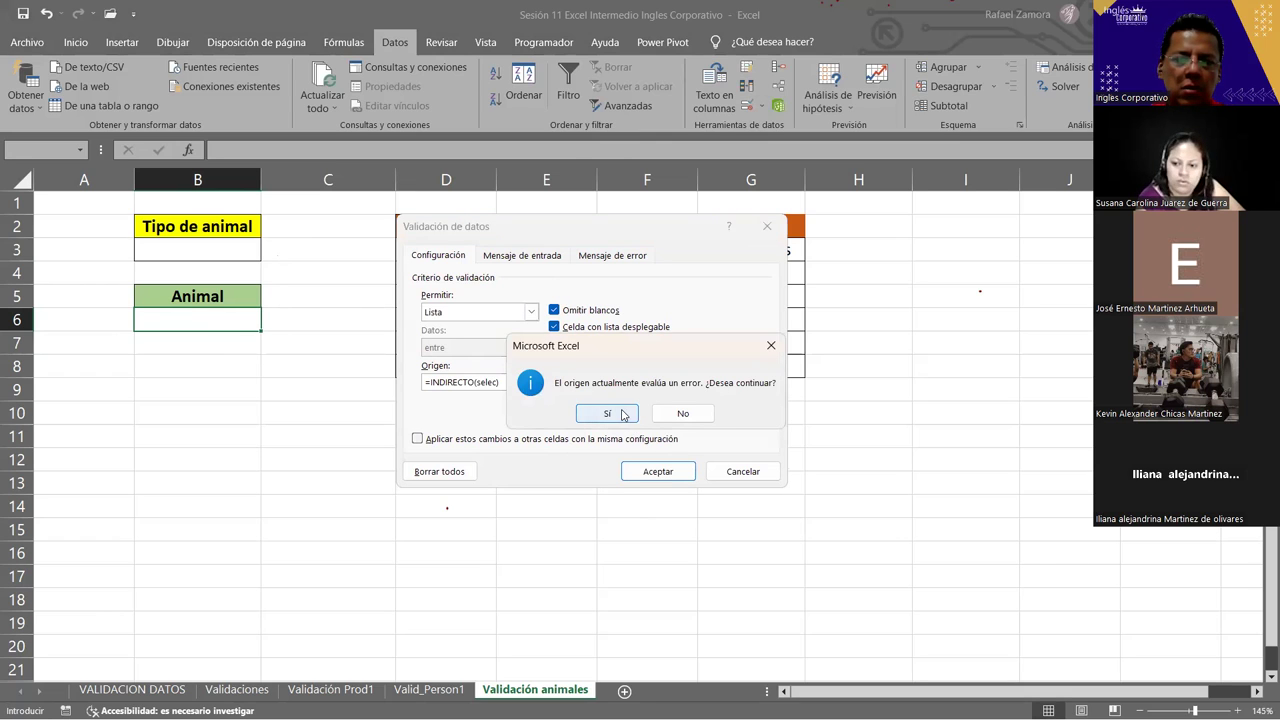
left_click(605, 413)
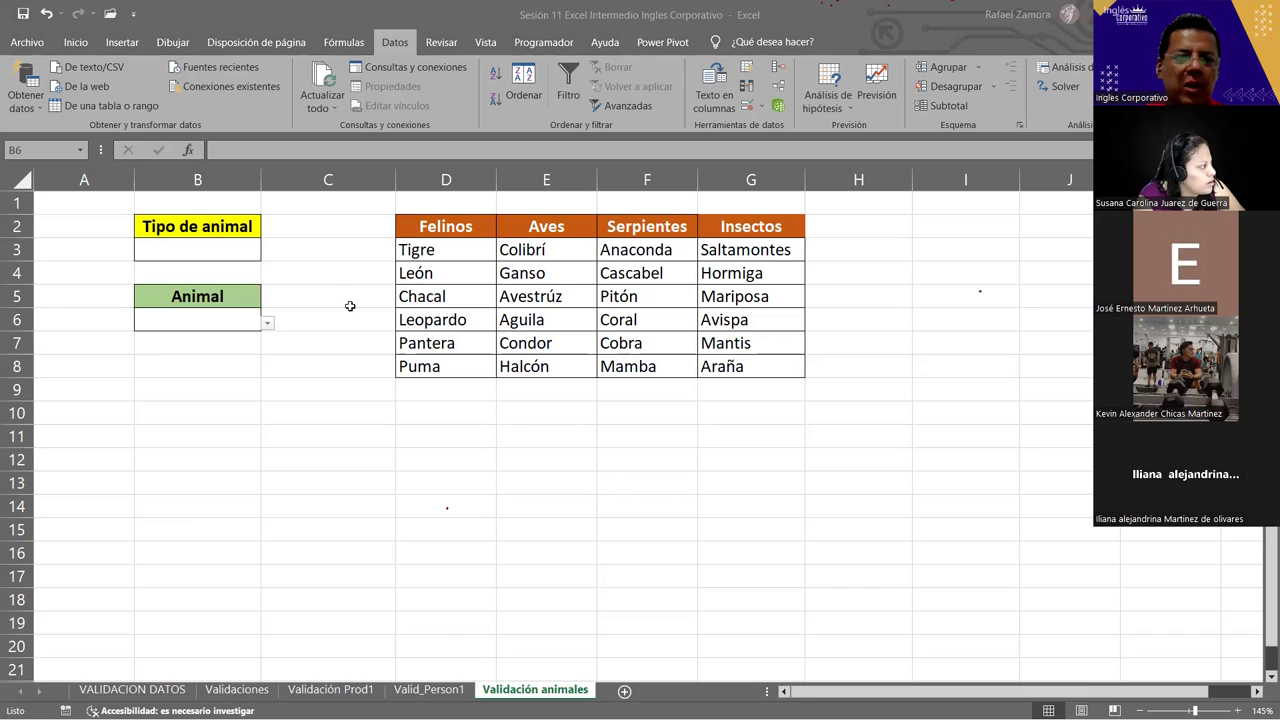
- Set Tipo de animal to Felinos and pick Pantera in B6
left_click(236, 245)
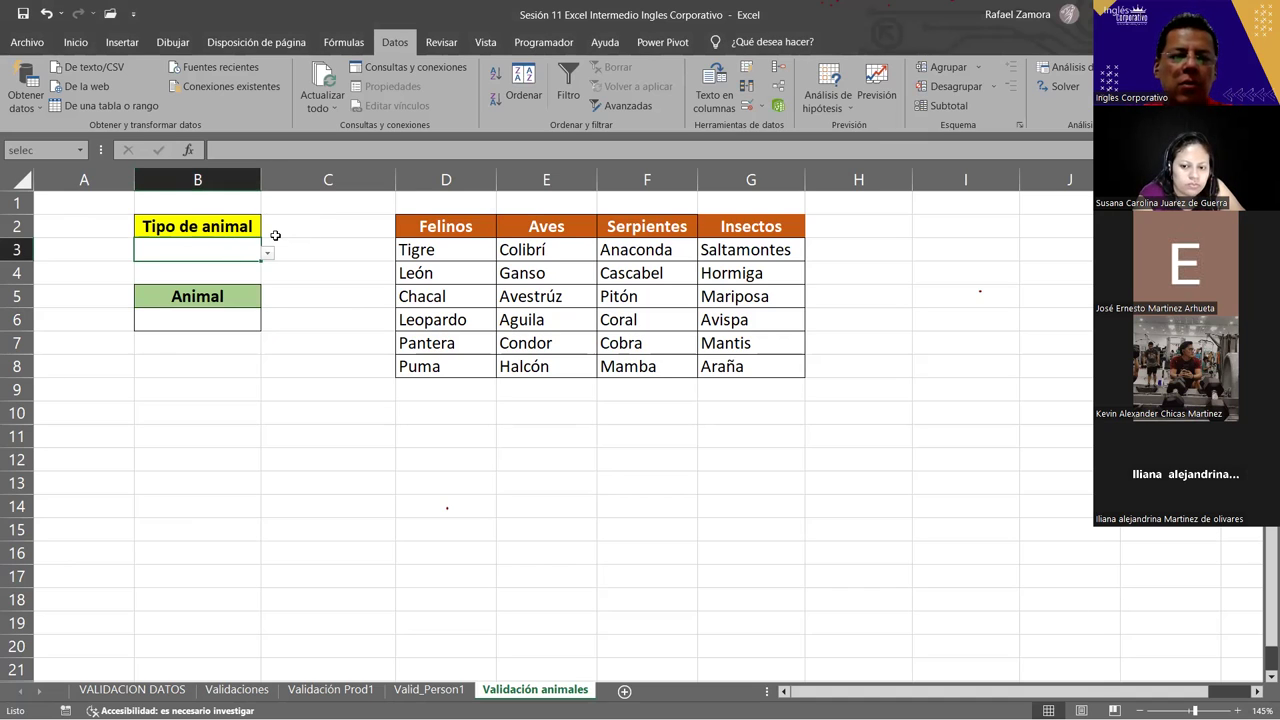
left_click(266, 265)
left_click(254, 249)
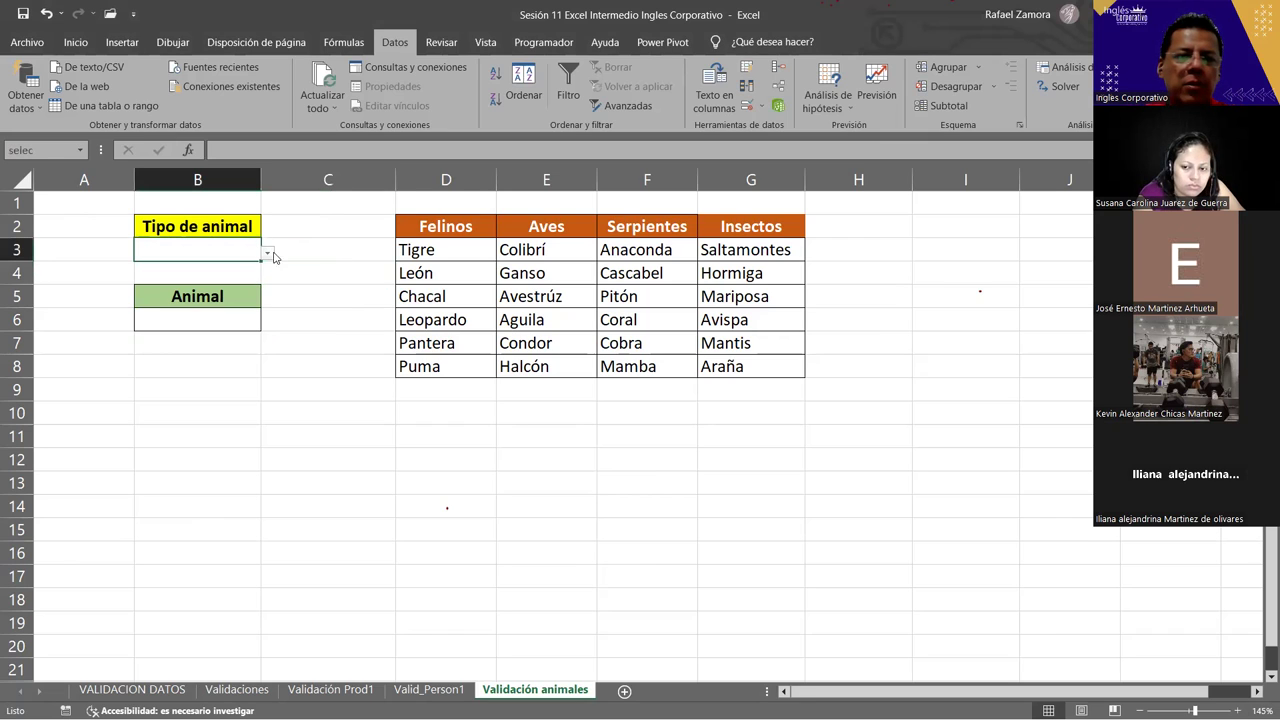
left_click(268, 253)
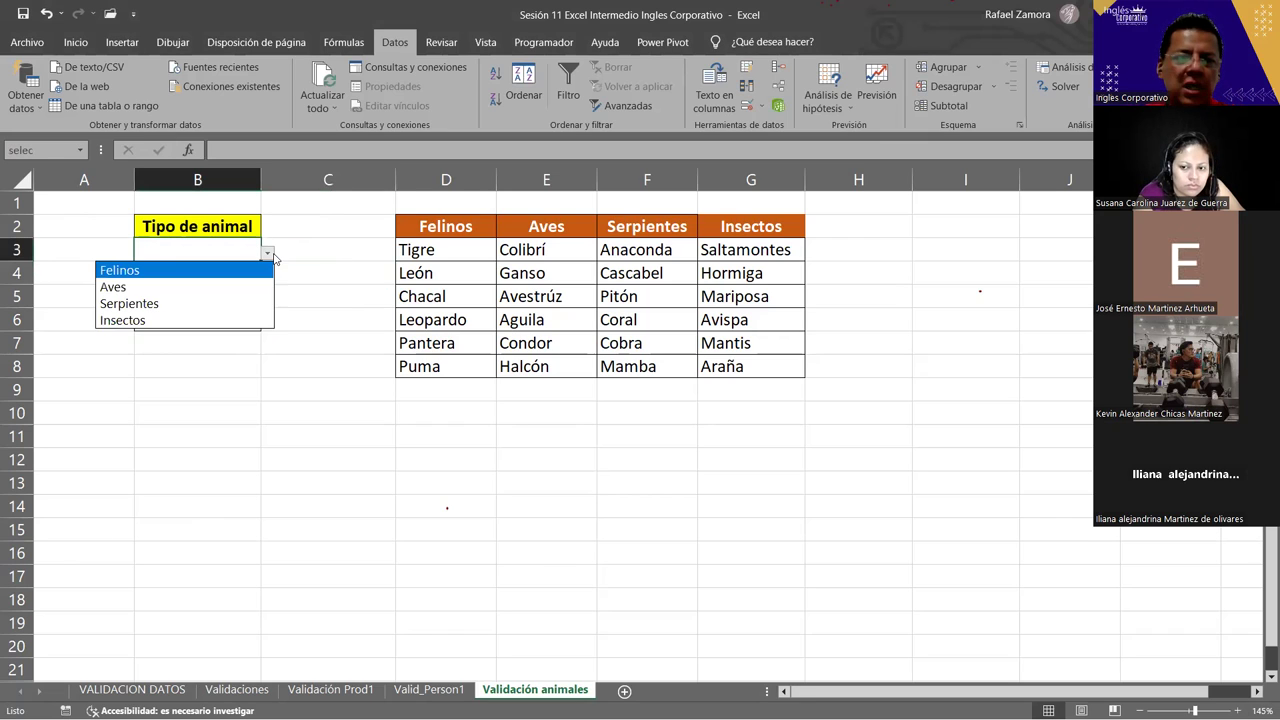
left_click(121, 272)
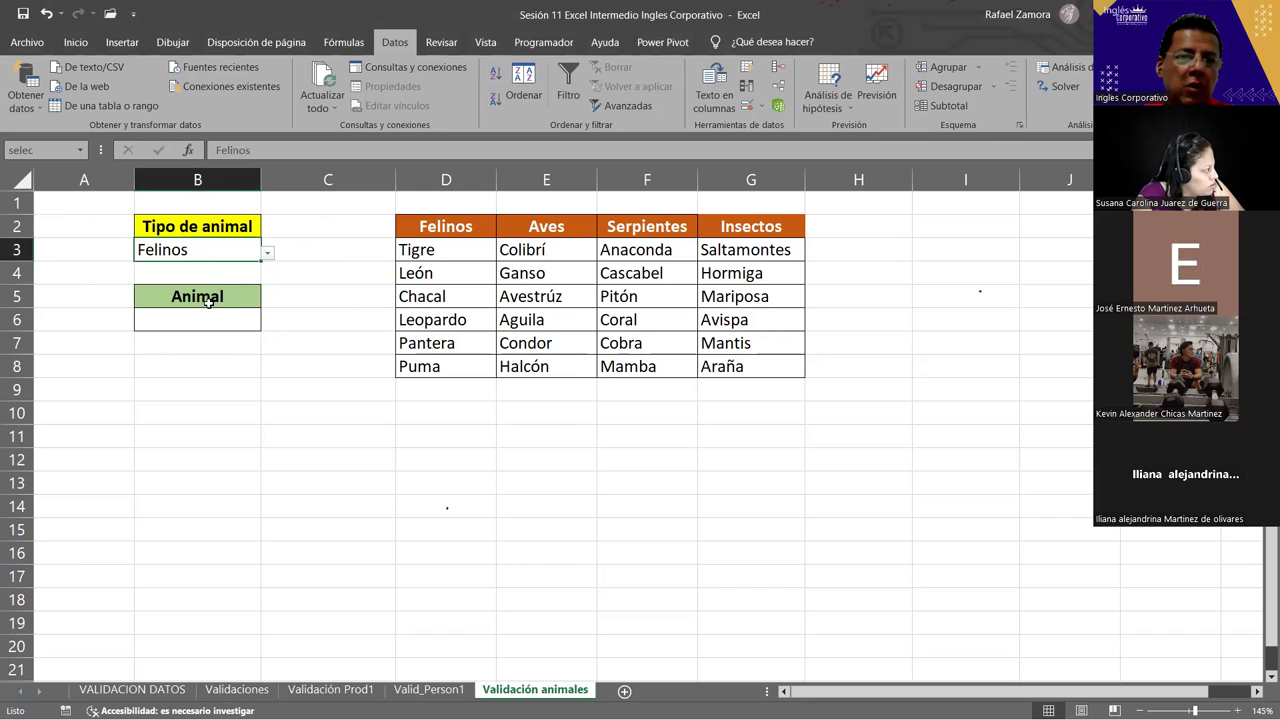
left_click(203, 318)
left_click(267, 324)
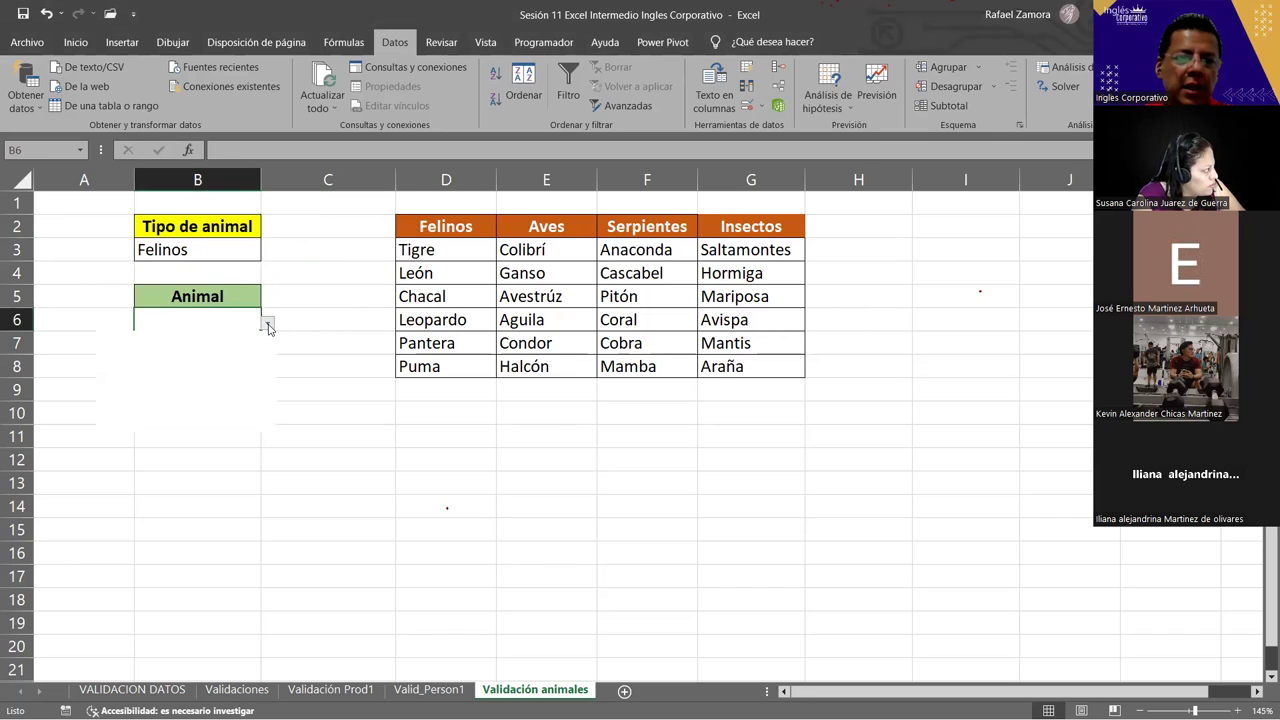
left_click(236, 406)
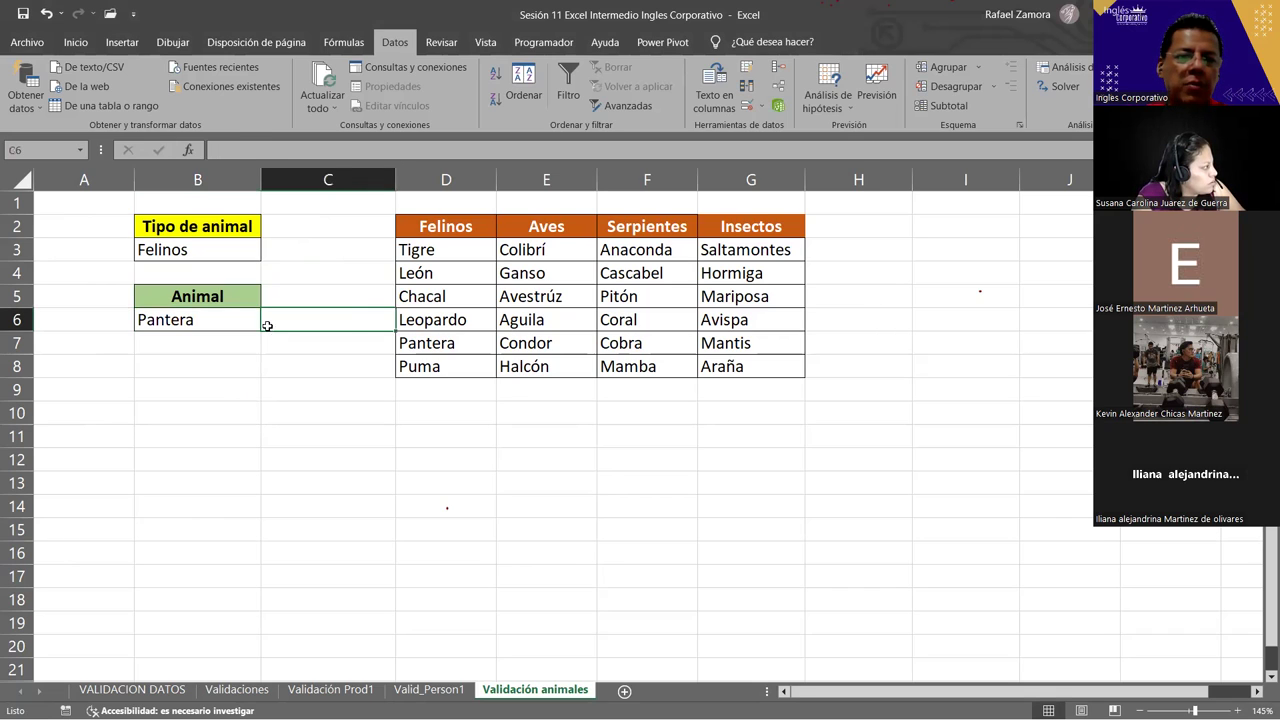
left_click(269, 323)
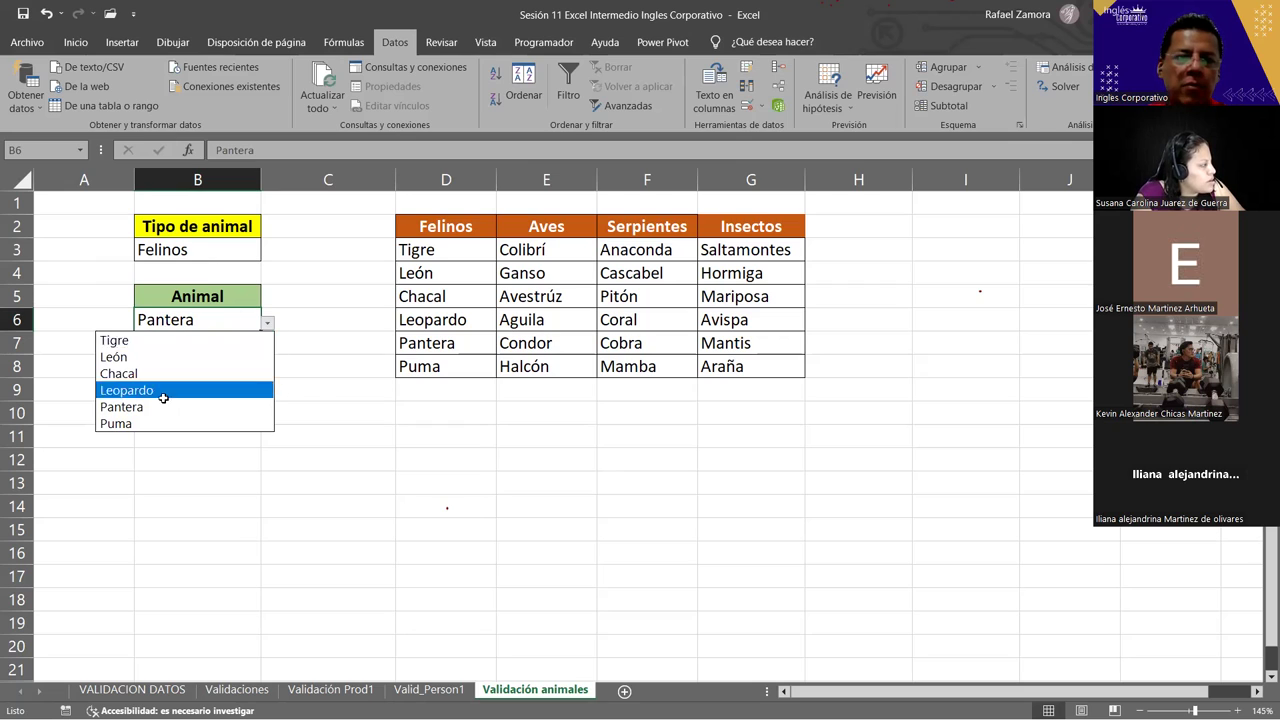
key("Escape")
- Switch Tipo de animal to Serpientes and pick Coral in B6
left_click(170, 255)
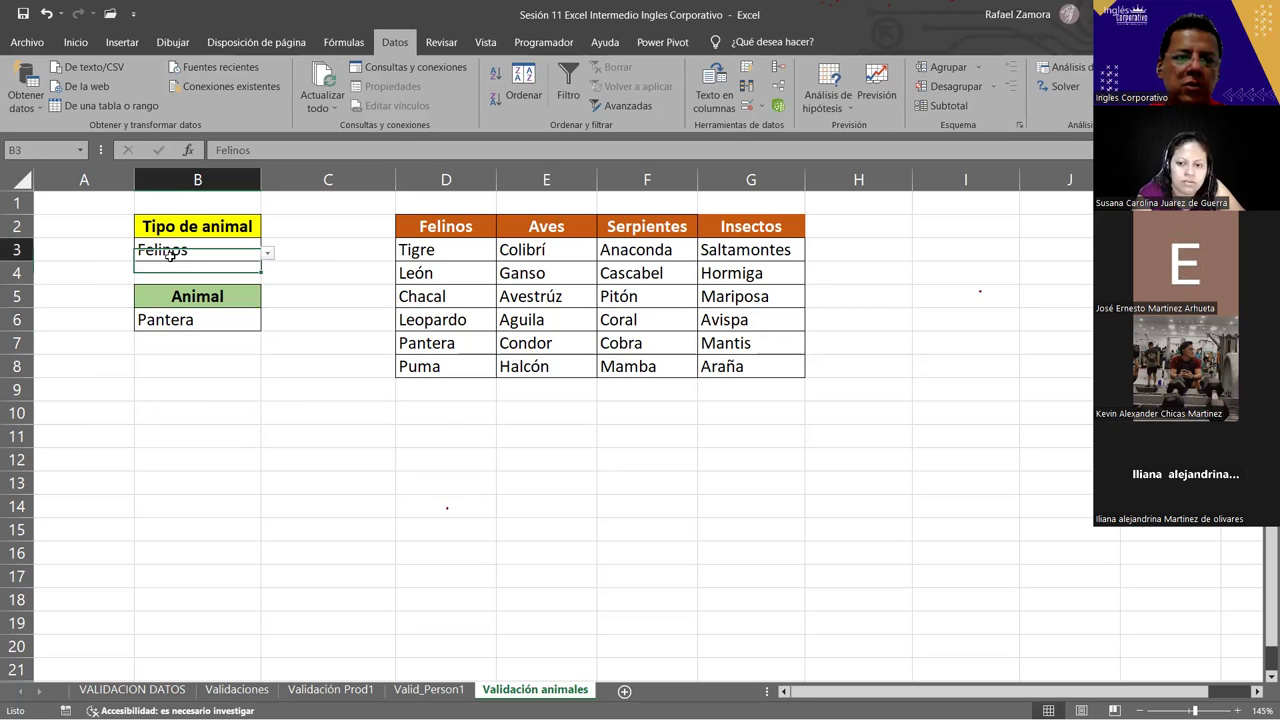
left_click(267, 253)
left_click(199, 303)
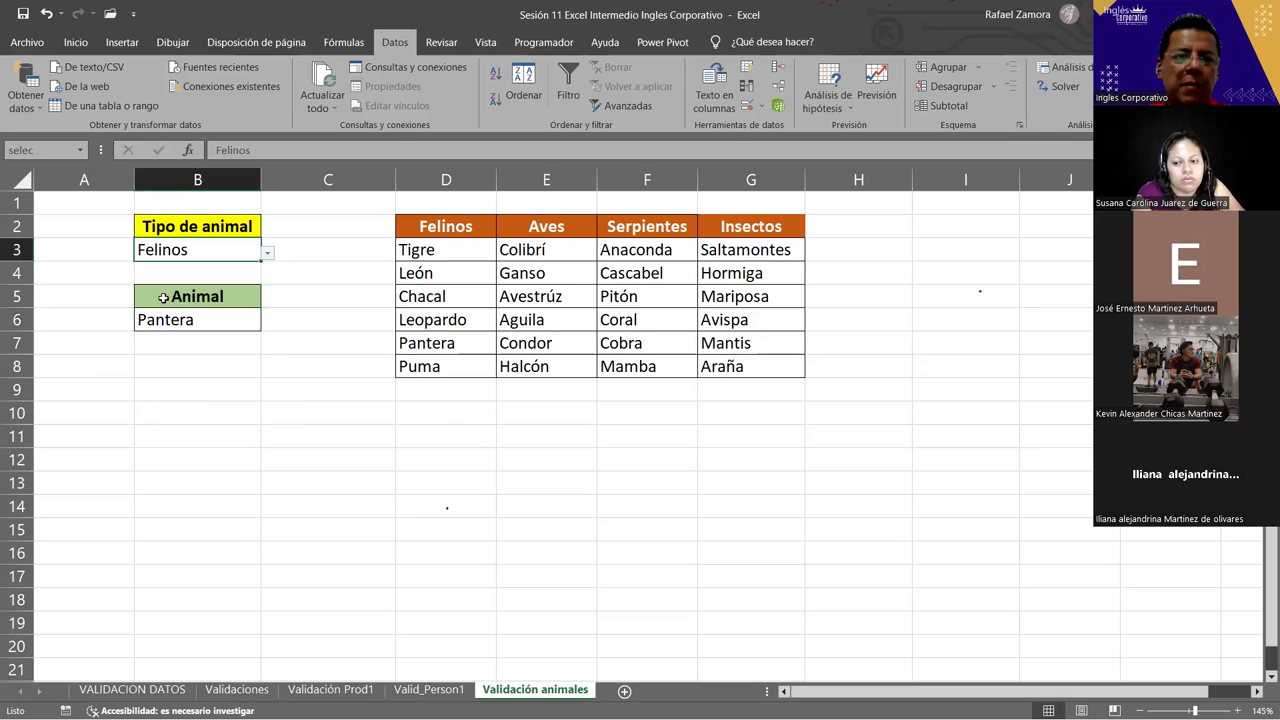
left_click(262, 322)
left_click(265, 325)
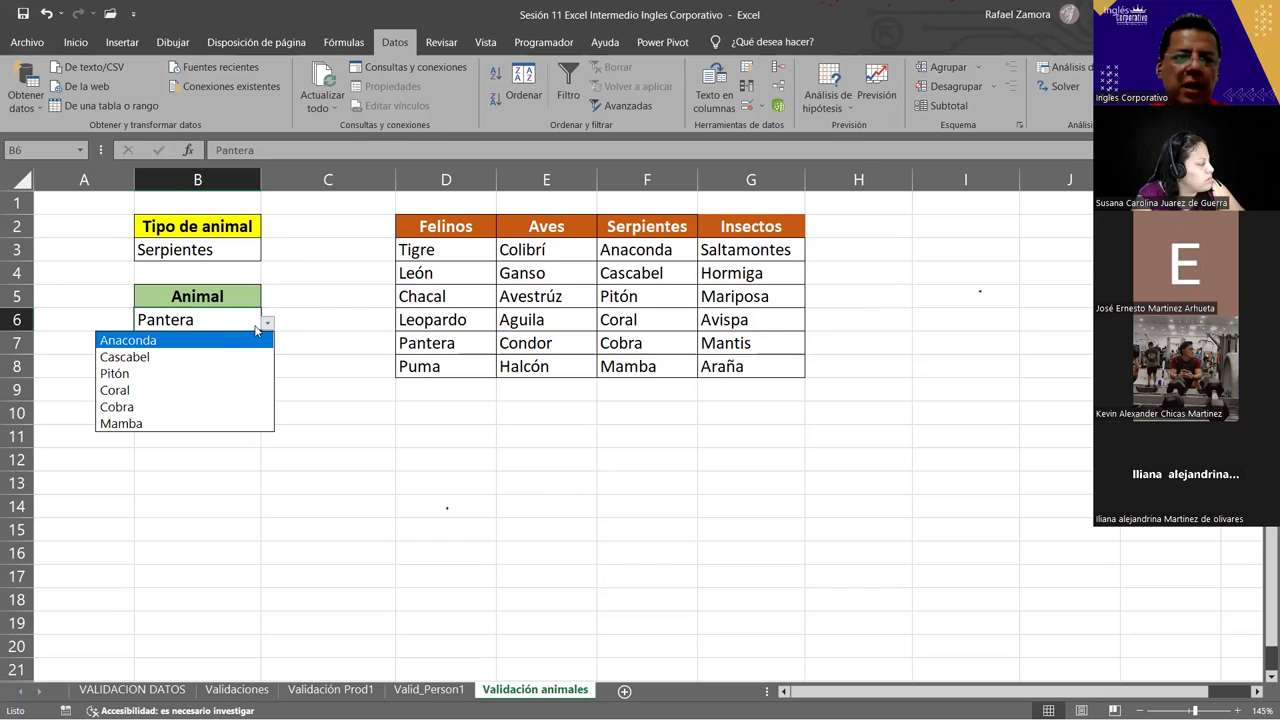
left_click(204, 387)
- Switch Tipo de animal to Insectos and pick Mariposa in B6
left_click(237, 250)
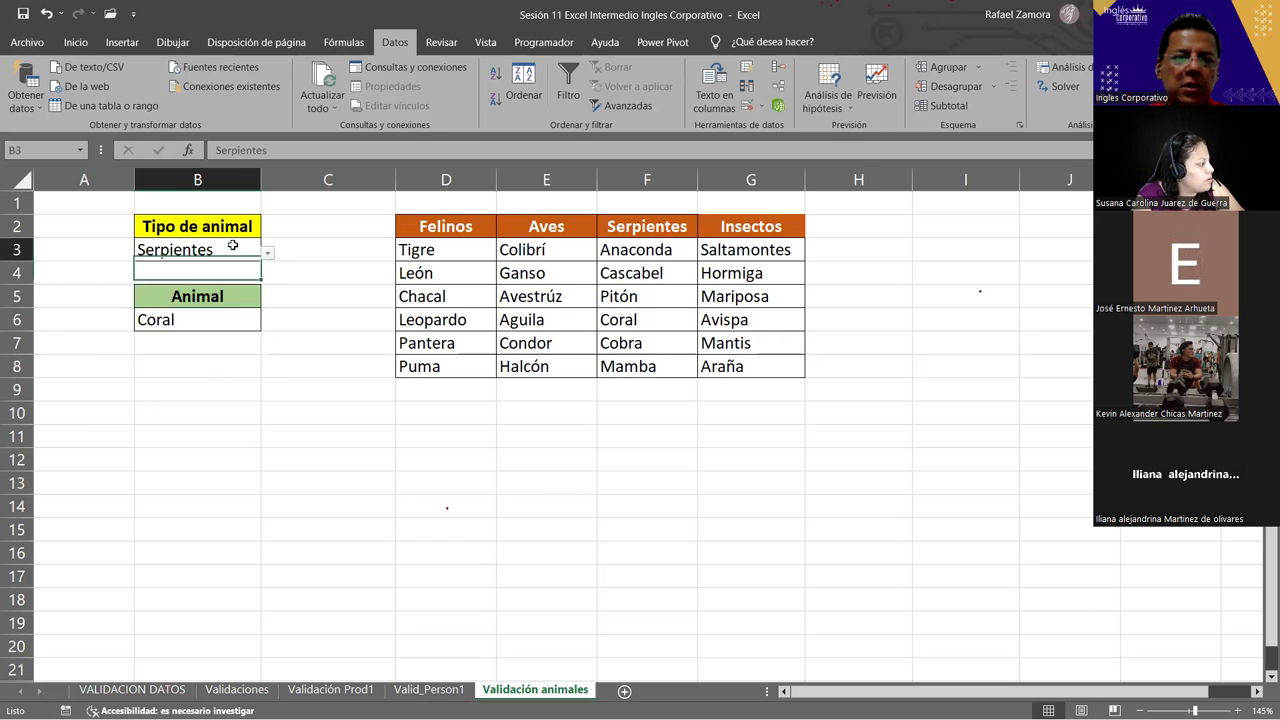
left_click(267, 253)
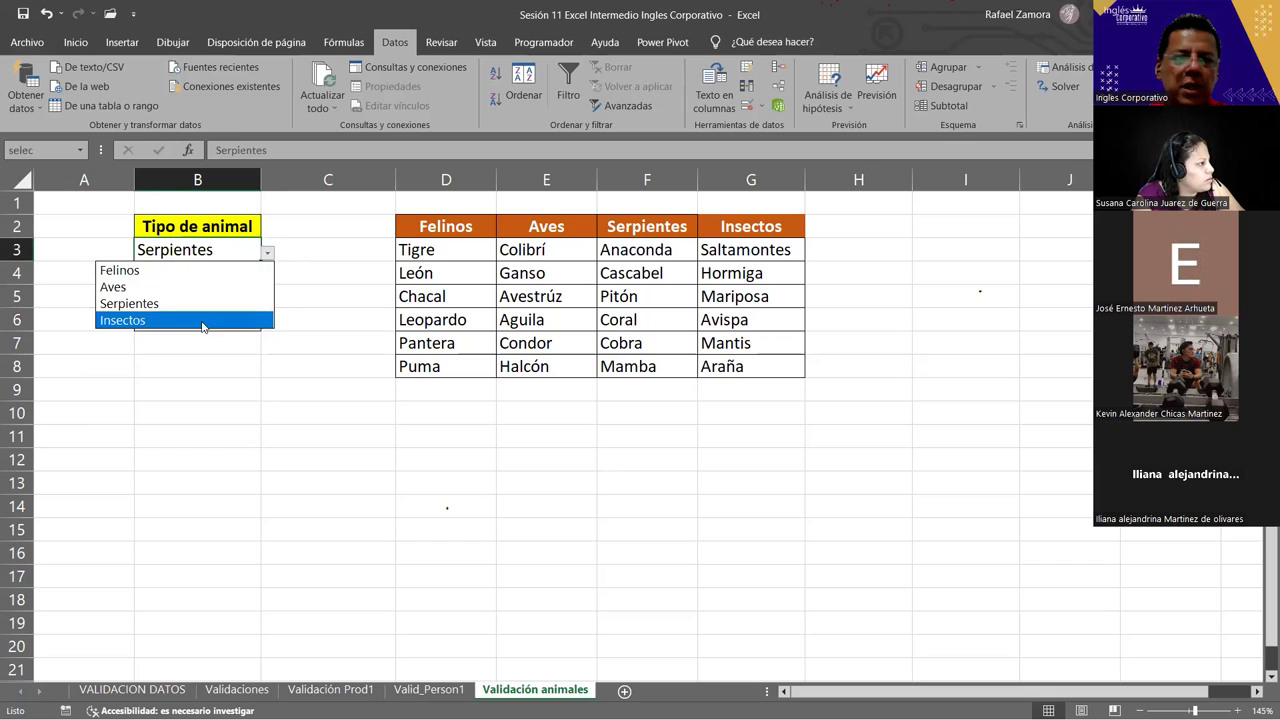
left_click(203, 320)
left_click(200, 320)
left_click(267, 322)
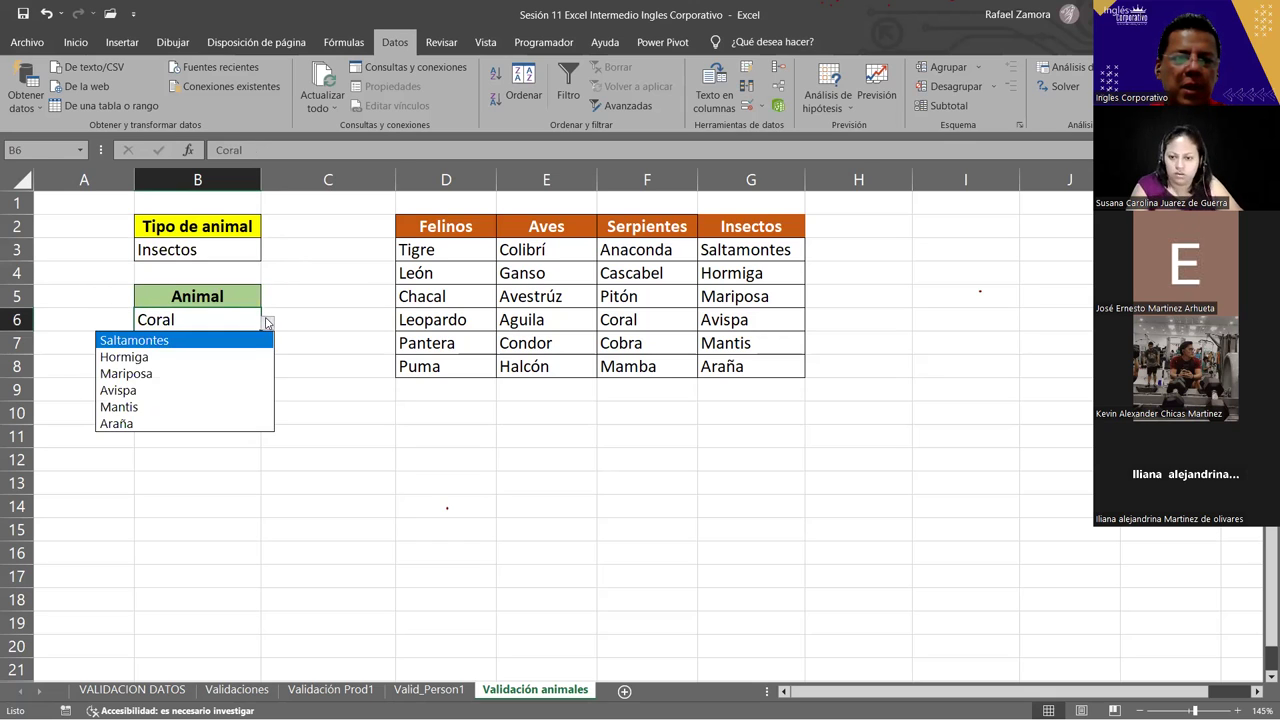
left_click(222, 371)
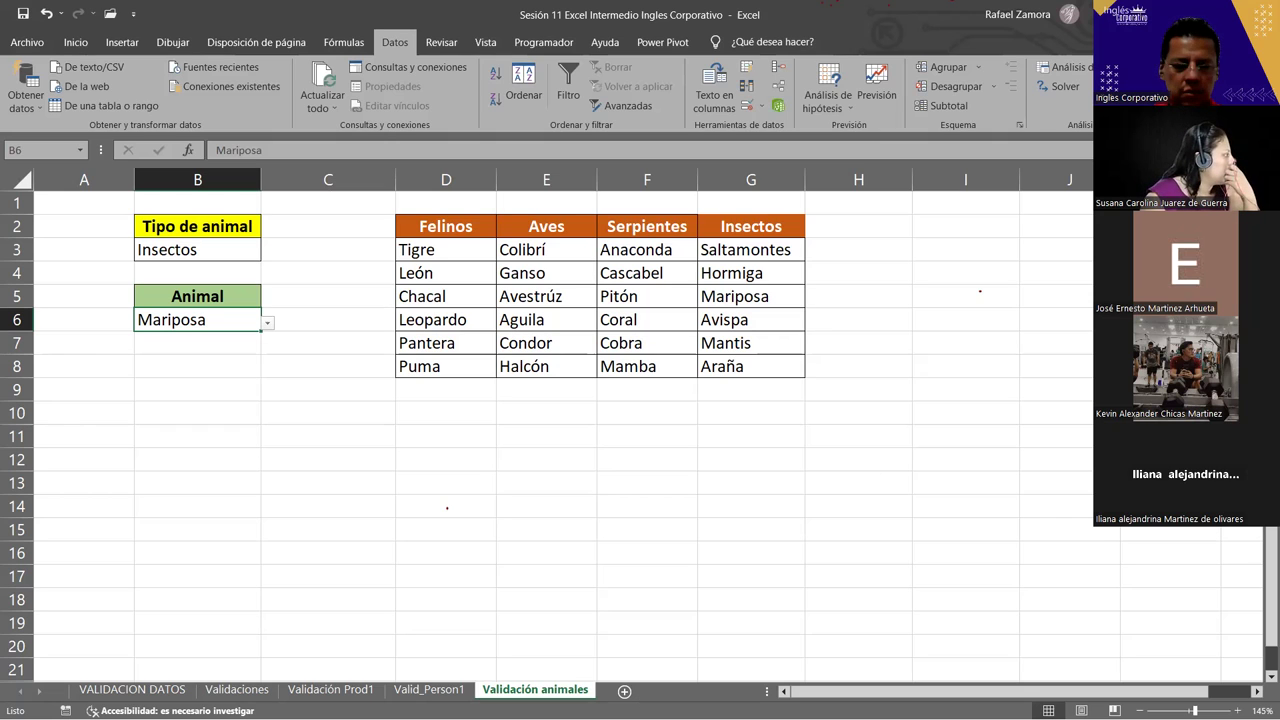
key("alt+Tab")
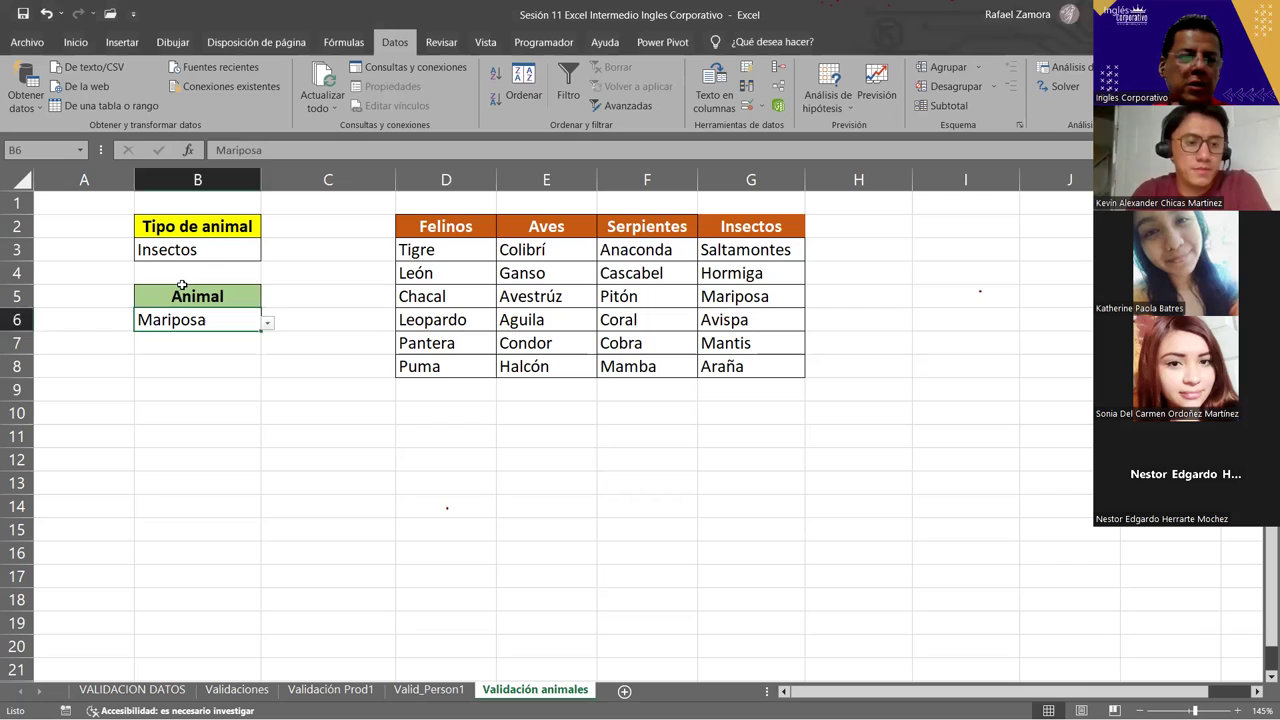
- Pick Mantis, then Hormiga, from B6's insect list
left_click(440, 390)
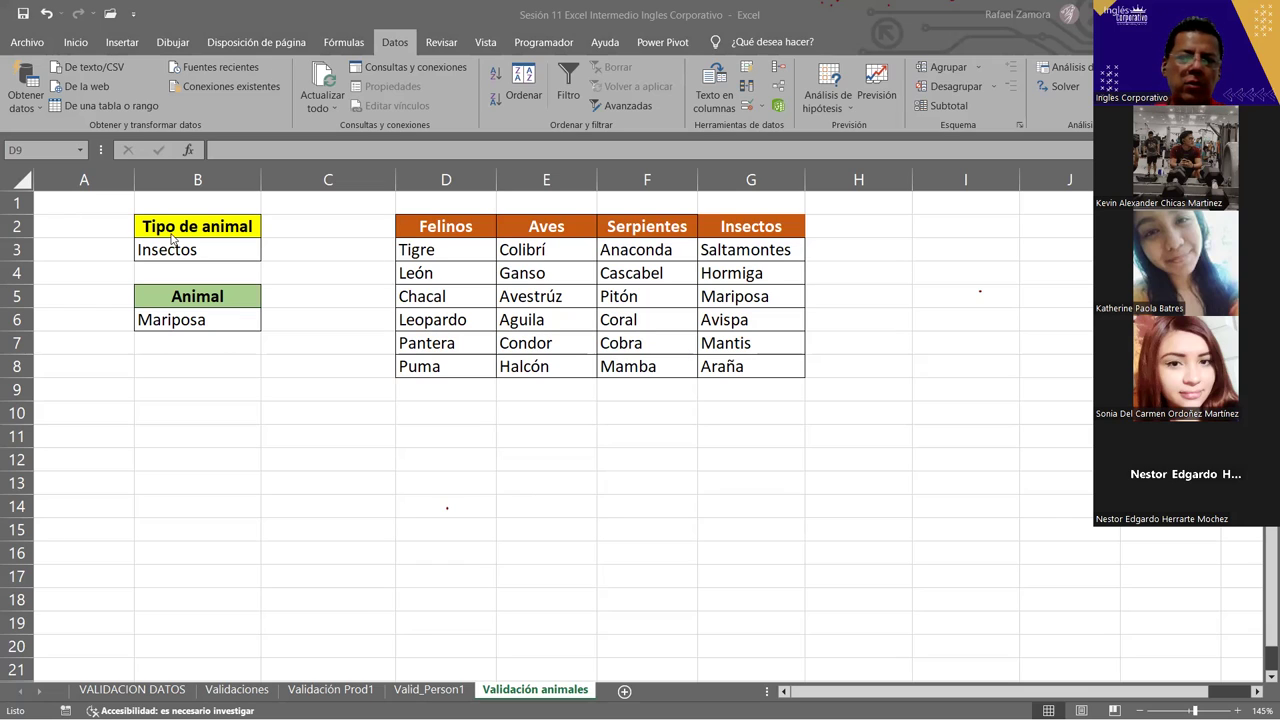
left_click(234, 252)
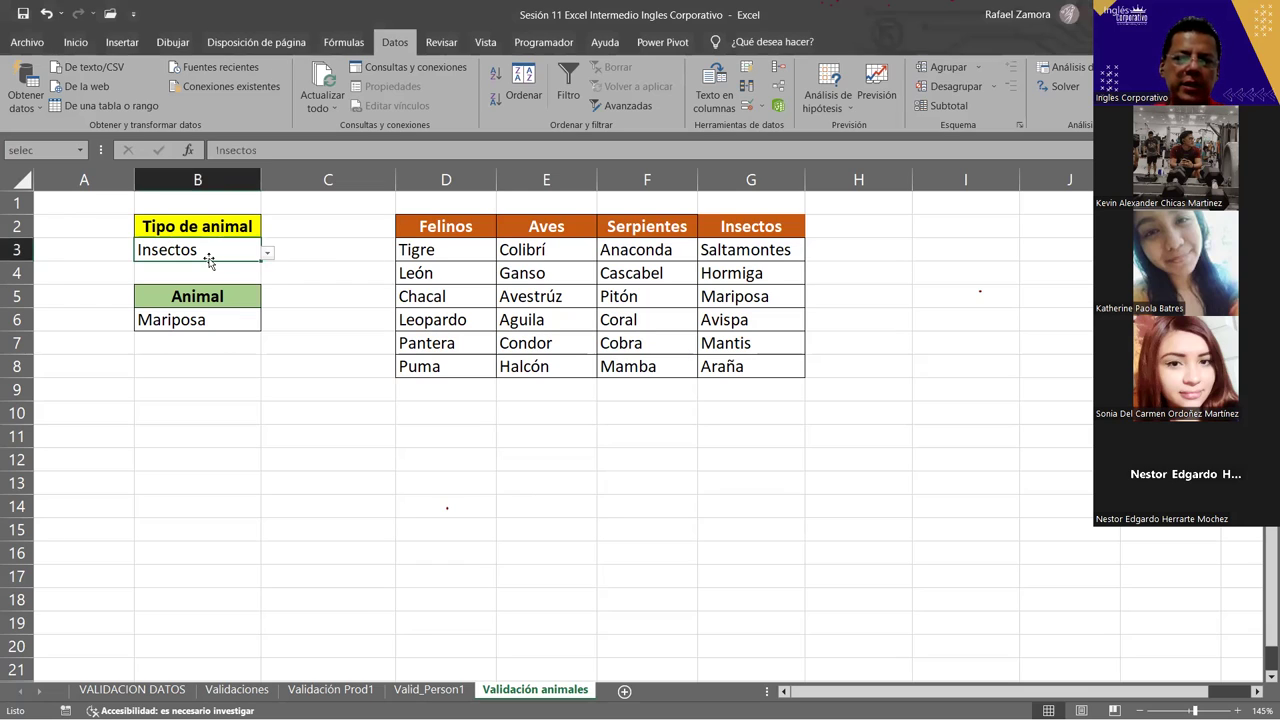
left_click(251, 320)
left_click(274, 320)
left_click(216, 318)
left_click(267, 323)
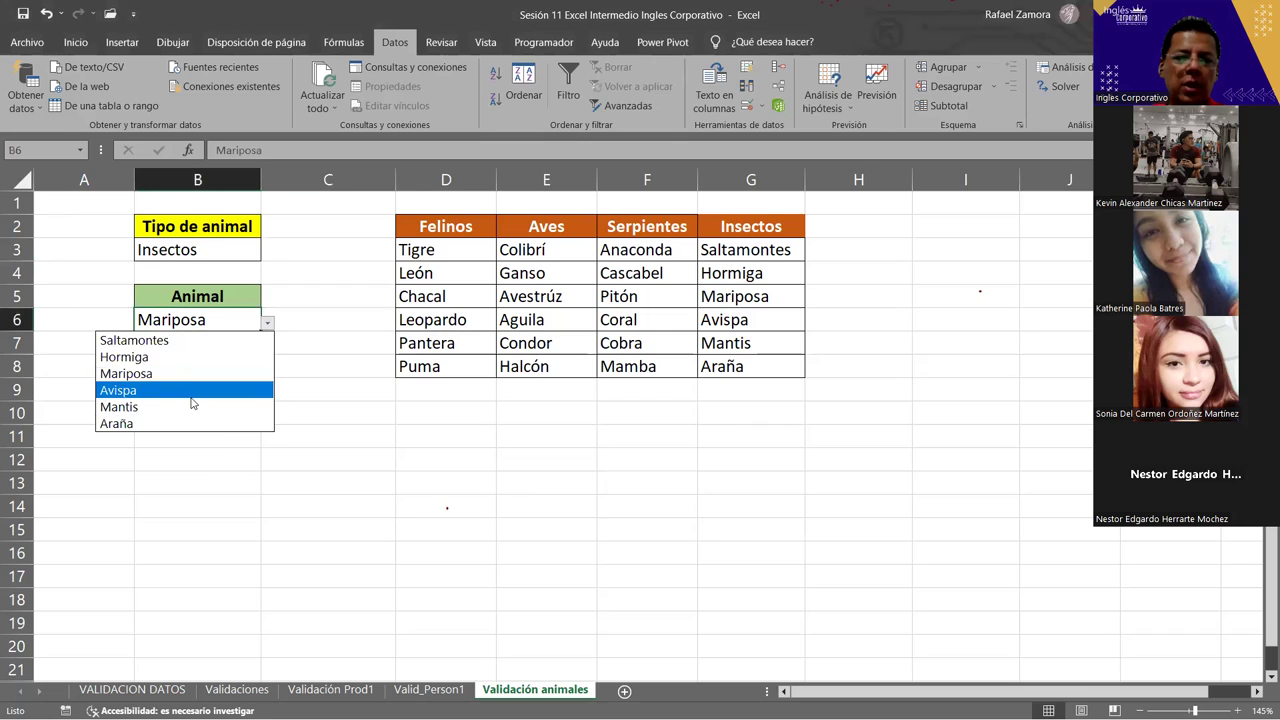
left_click(193, 405)
left_click(268, 323)
left_click(193, 359)
- Set Tipo de animal to Aves and choose Aguila from B6's bird list
left_click(216, 248)
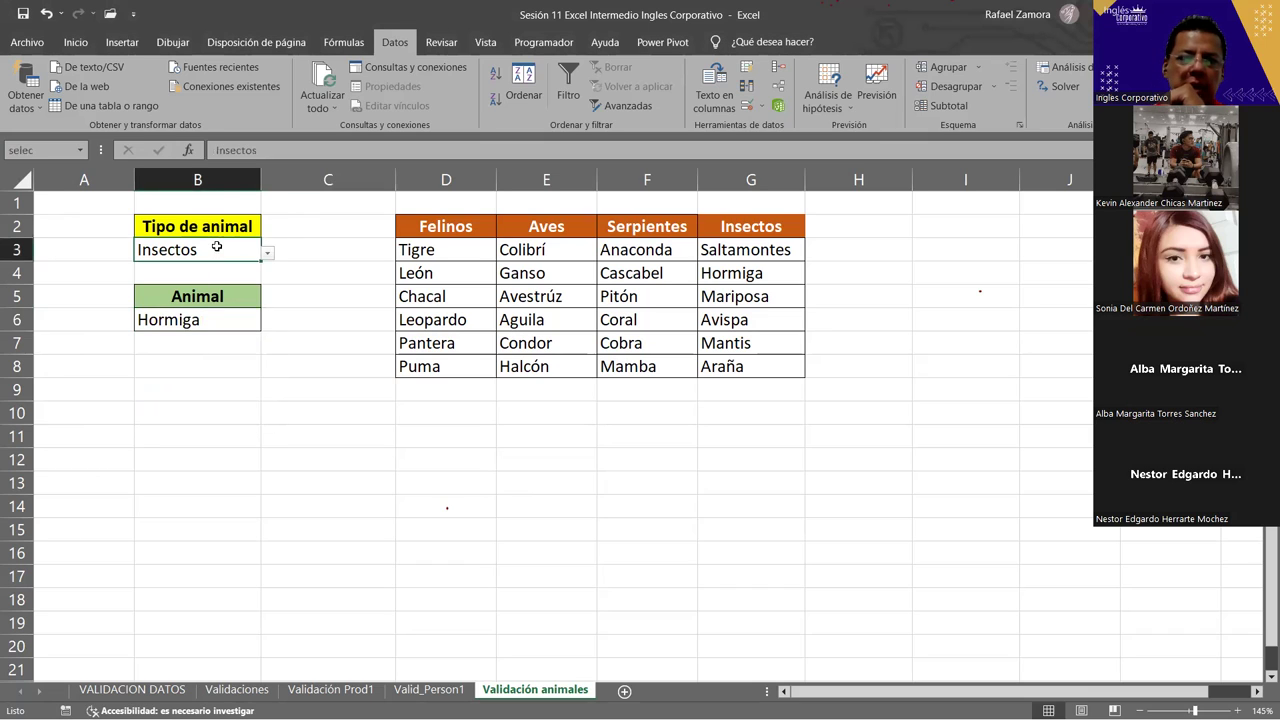
left_click(267, 252)
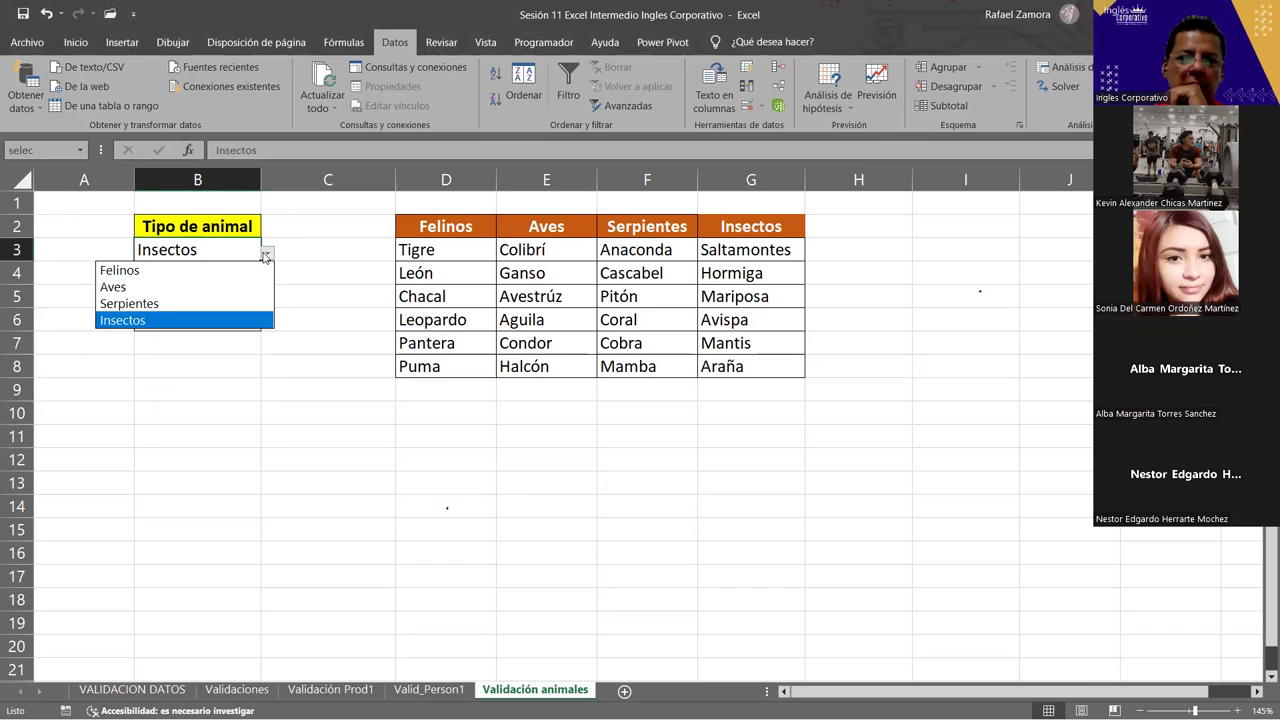
left_click(203, 287)
left_click(241, 322)
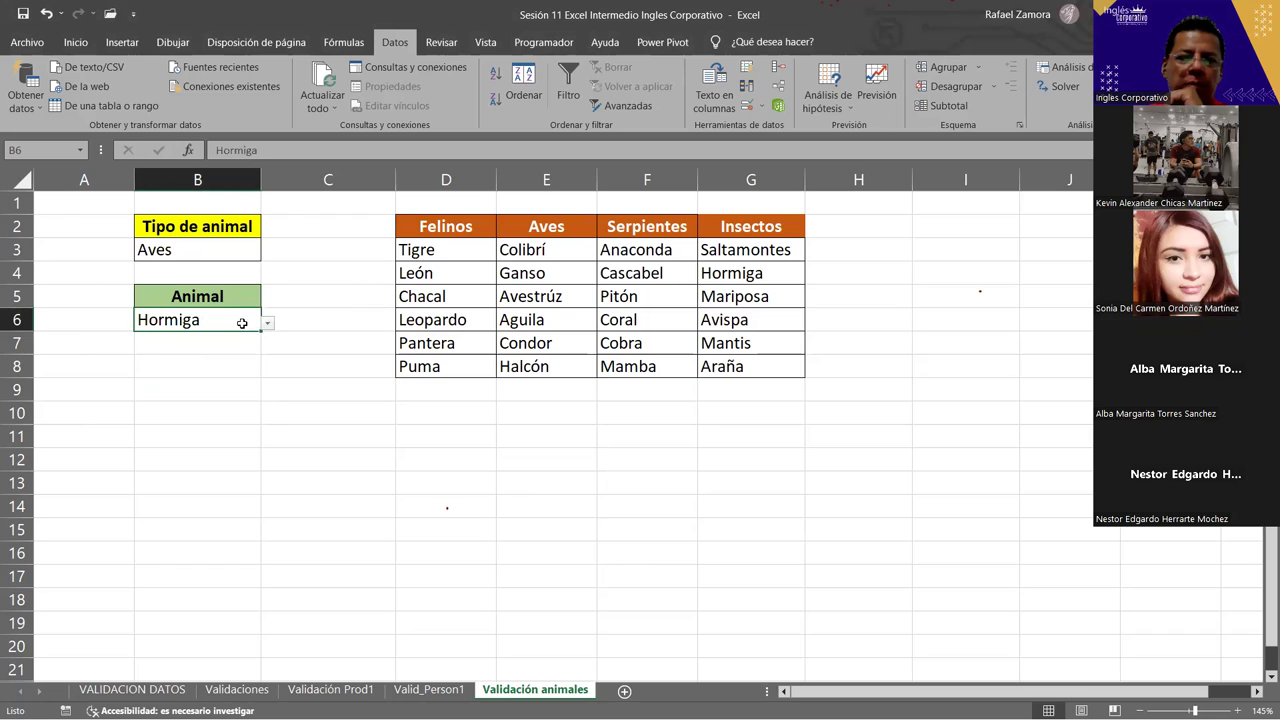
left_click(268, 324)
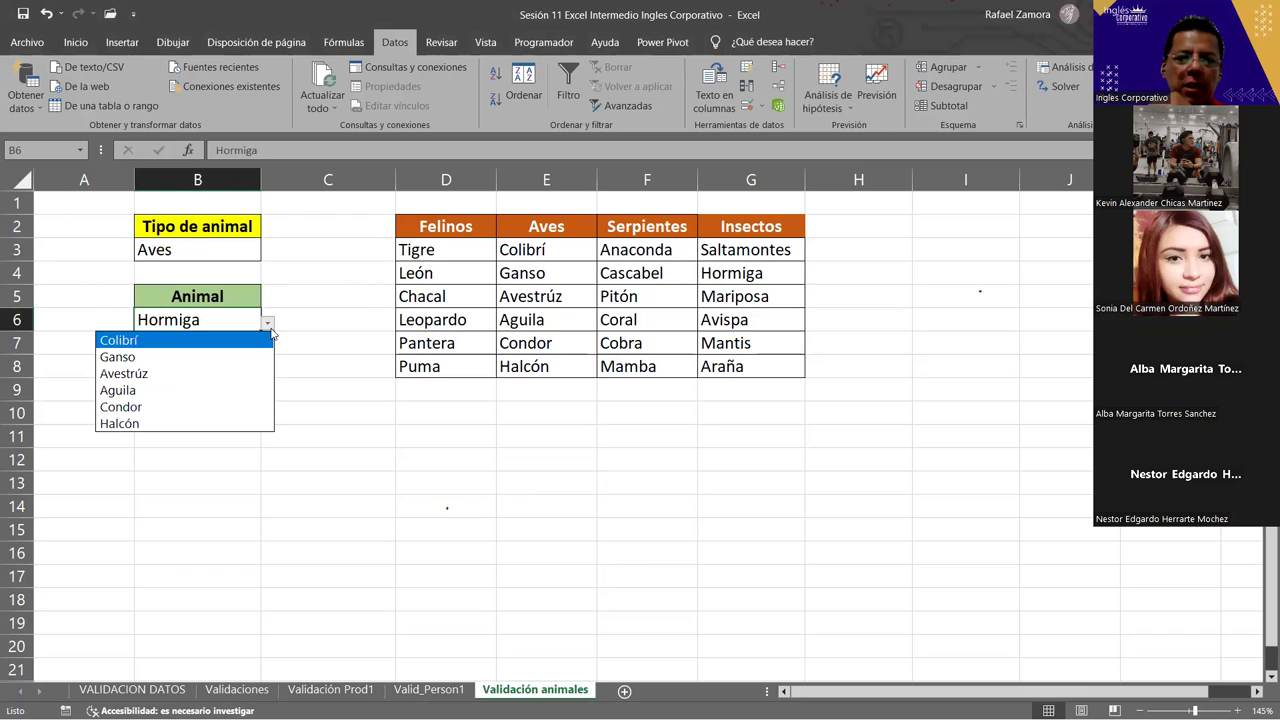
left_click(183, 392)
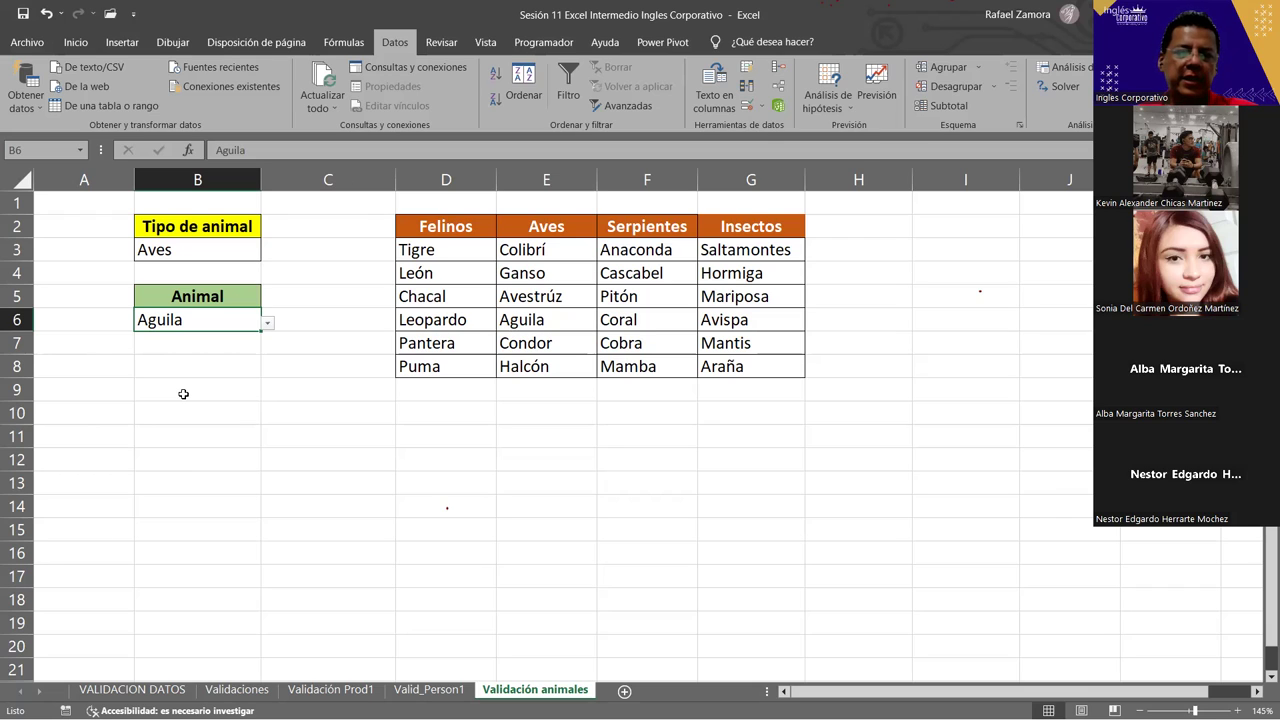
key("Up")
key("Up")
key("Up")
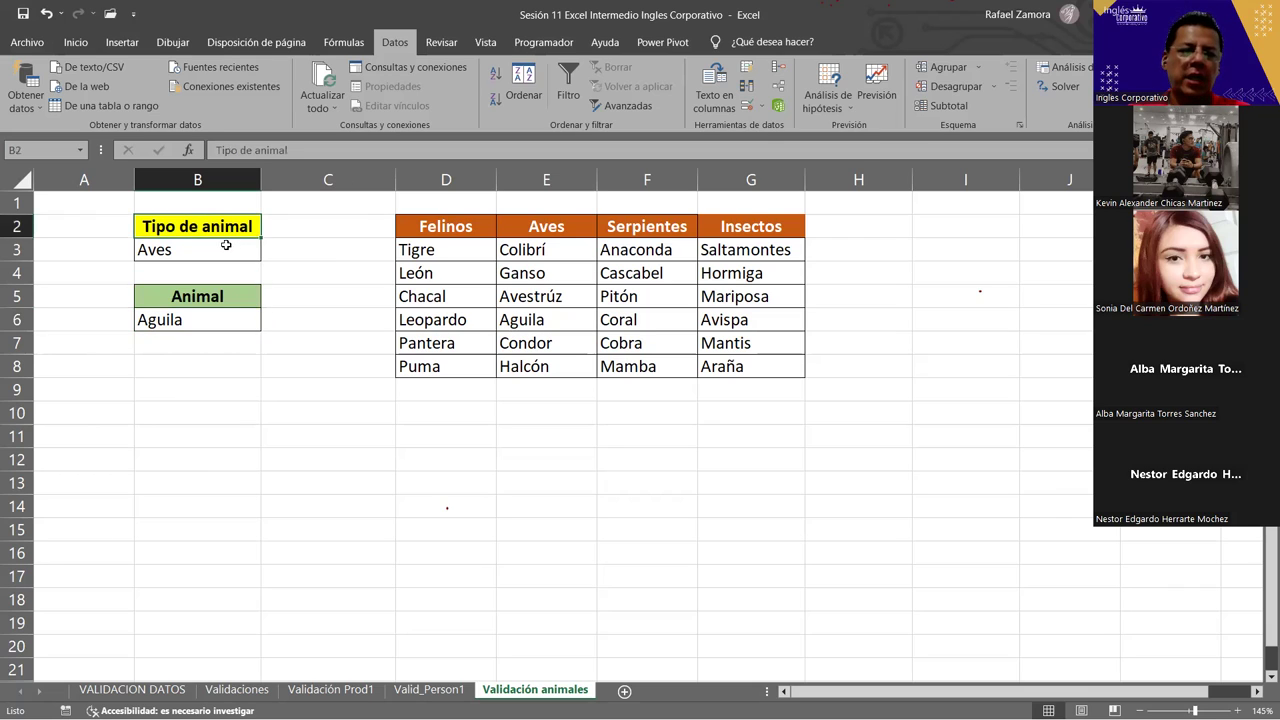
left_click(226, 244)
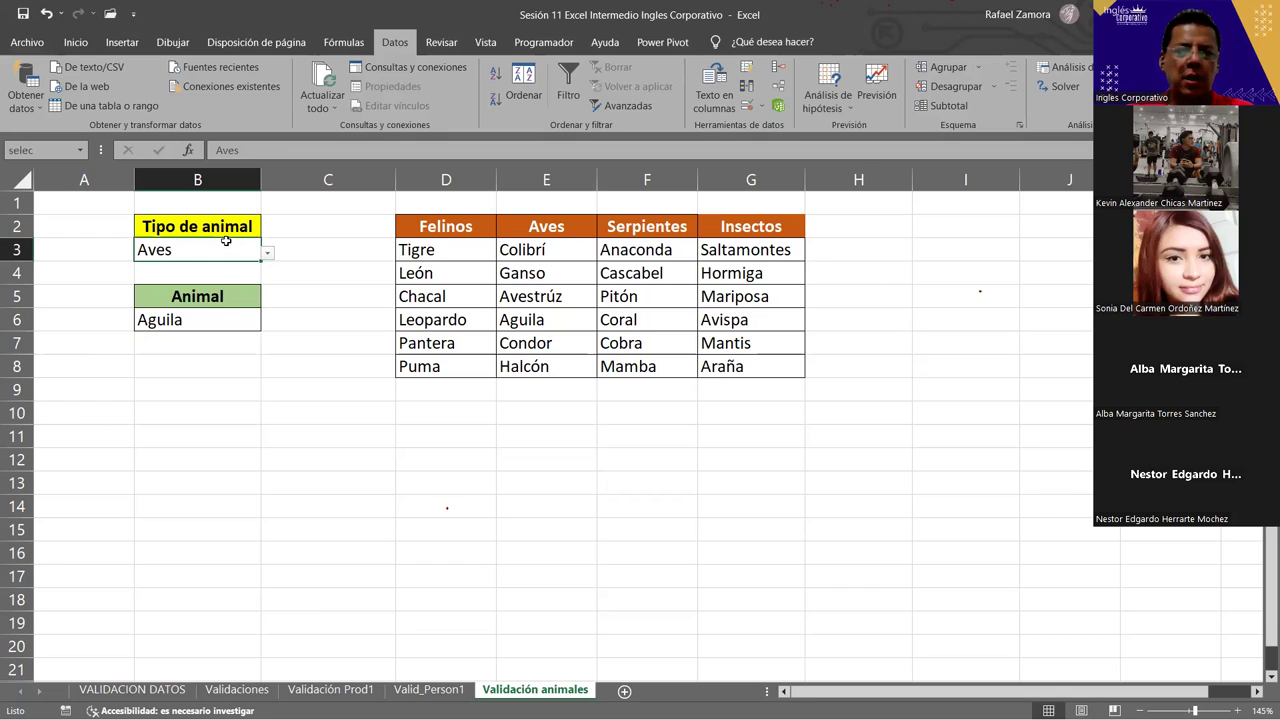
left_click(226, 228)
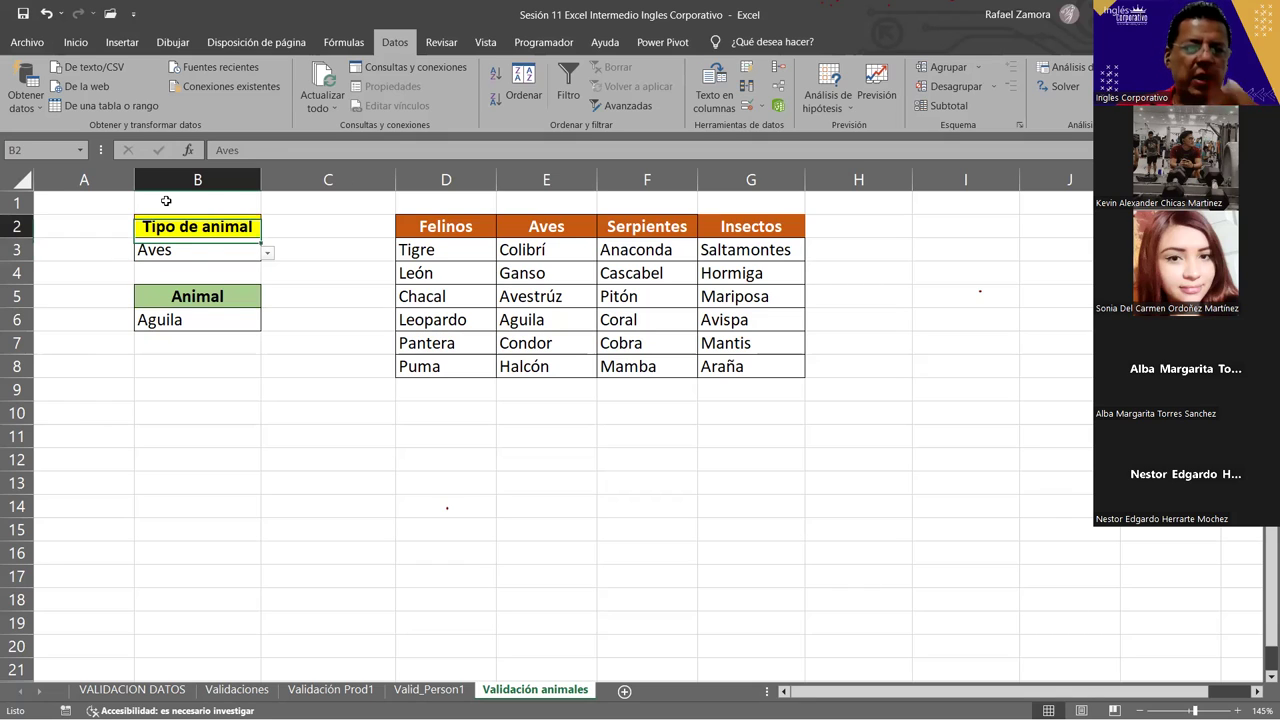
left_click(179, 254)
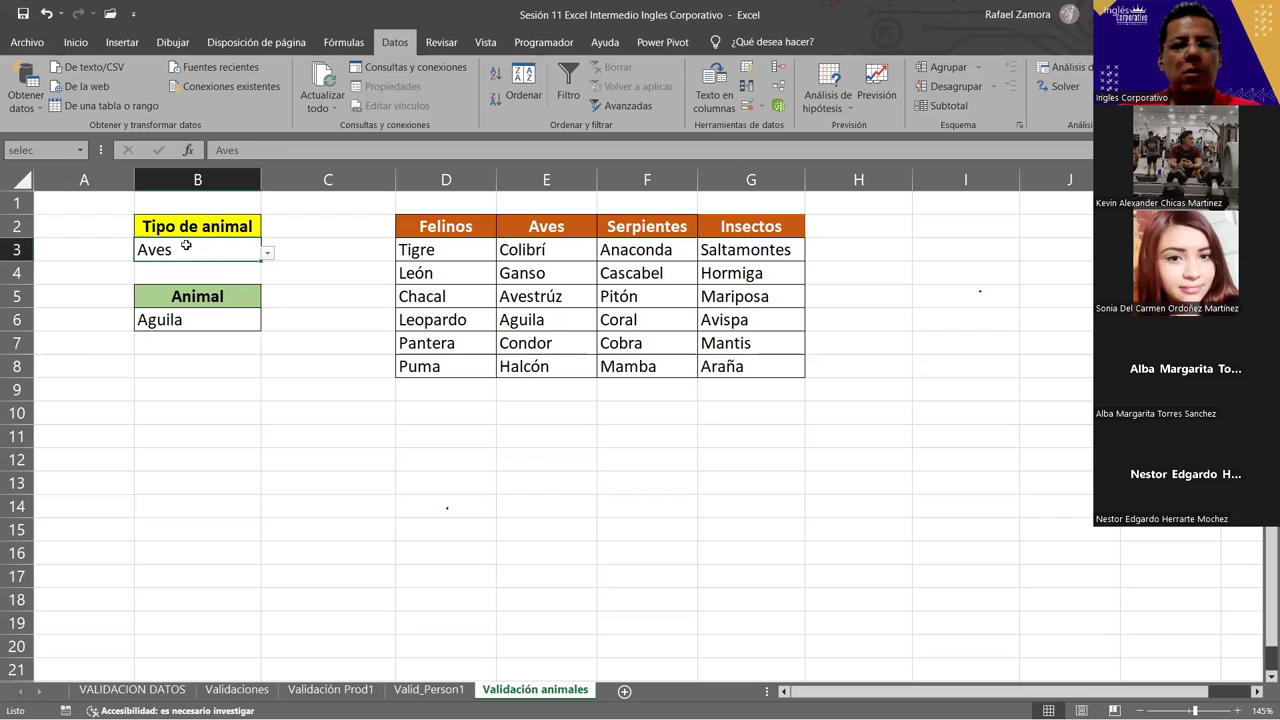
left_click(267, 253)
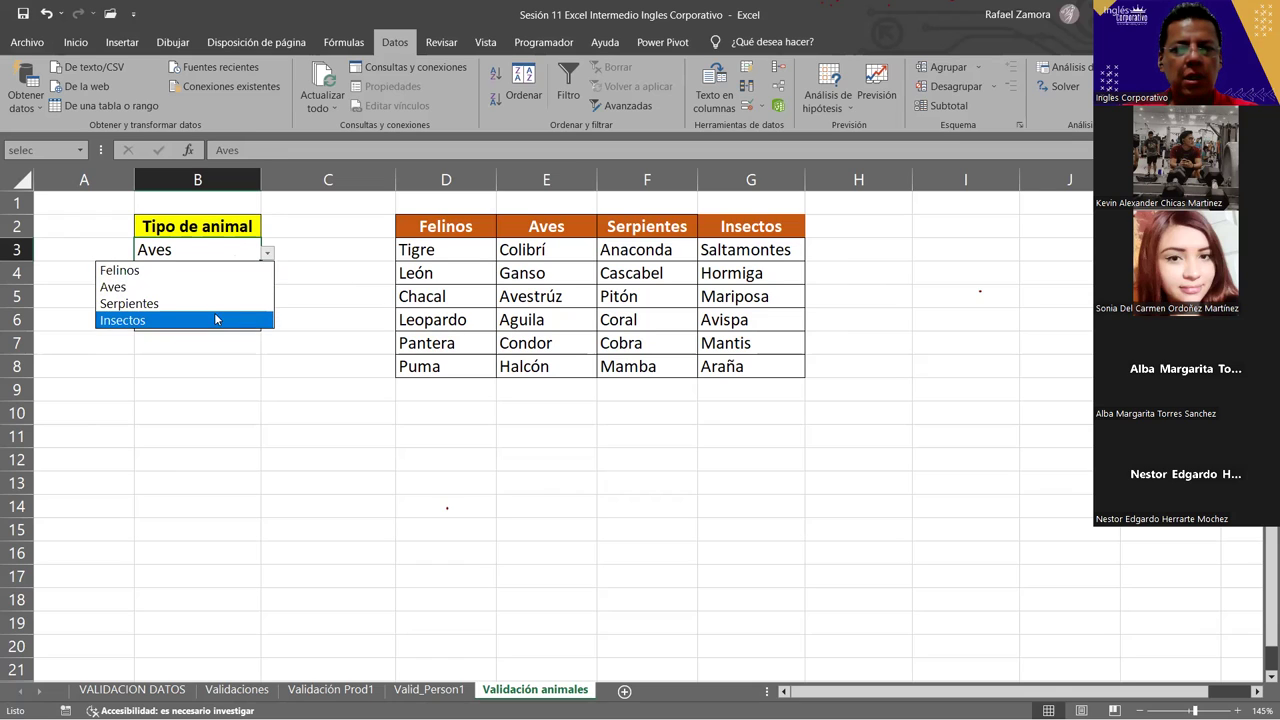
key("Escape")
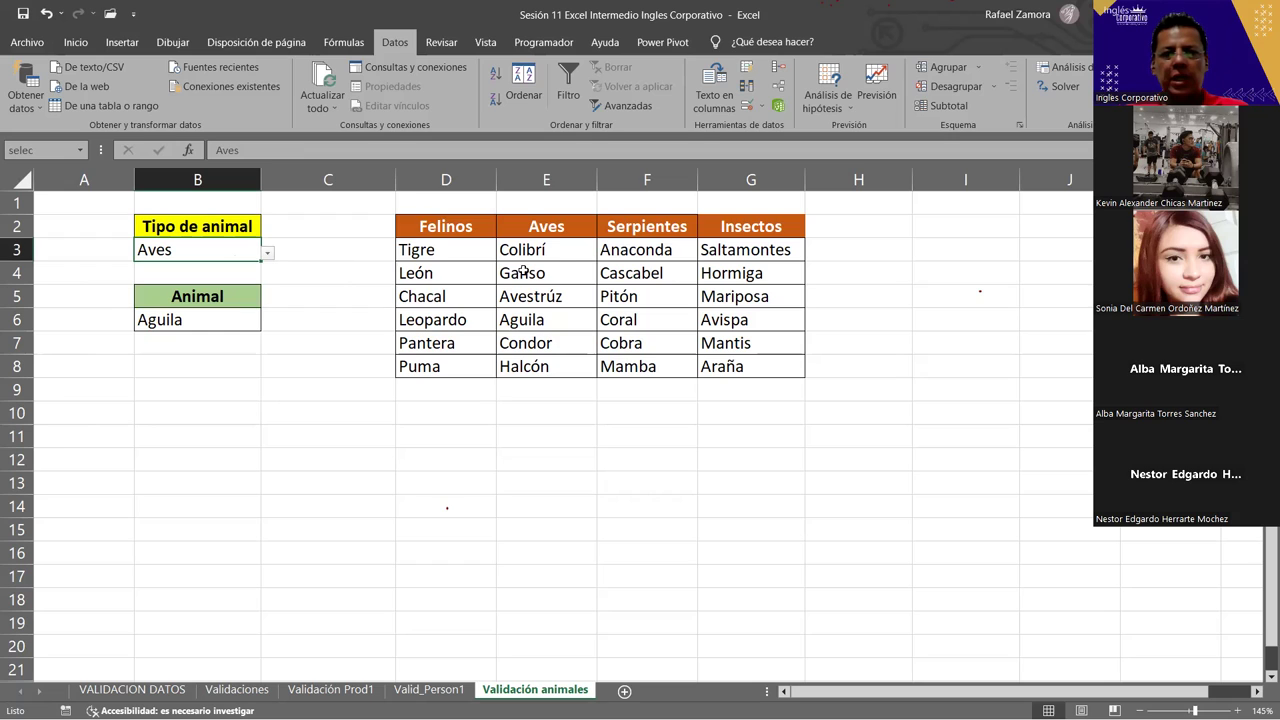
left_click_drag(555, 252, 595, 333)
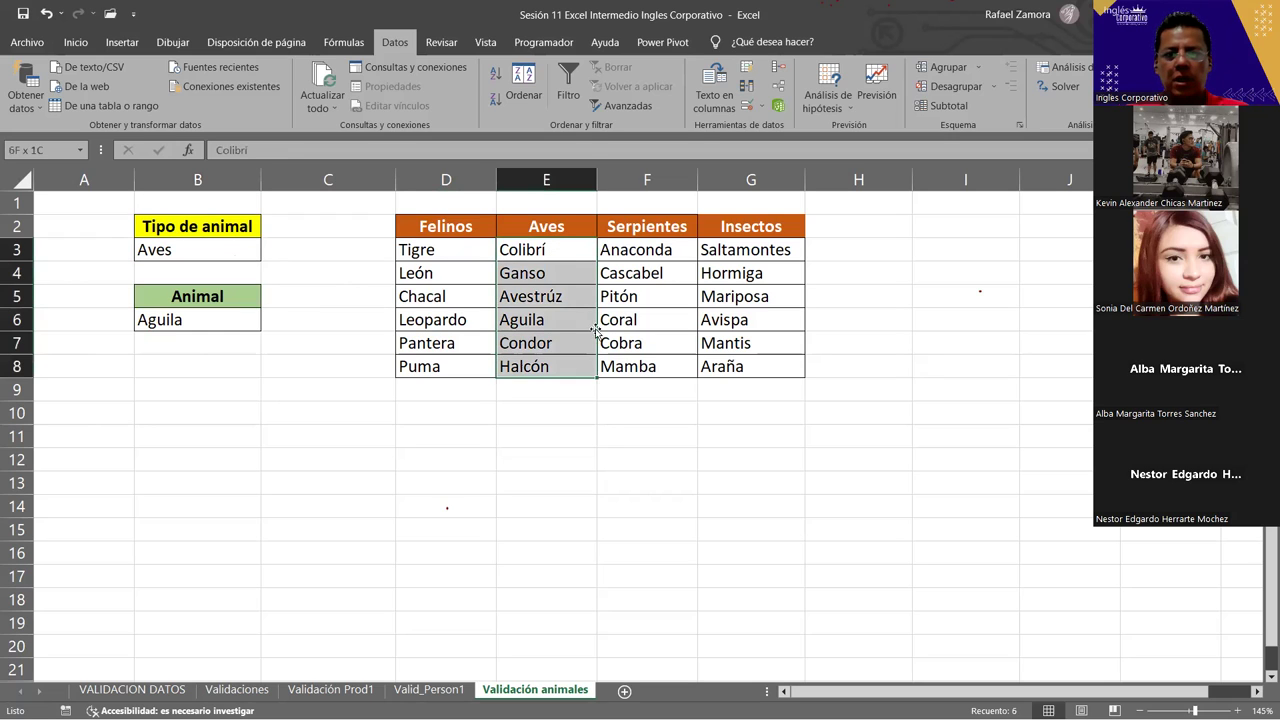
left_click_drag(640, 251, 680, 349)
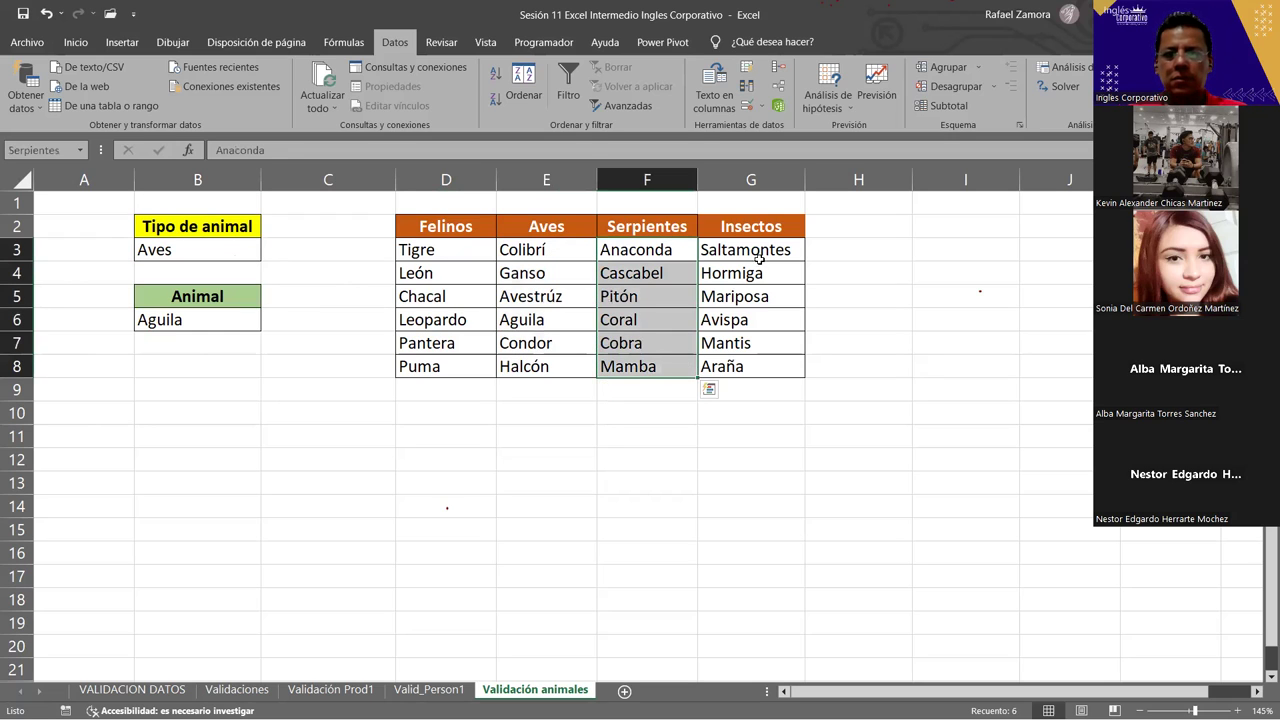
left_click_drag(759, 260, 768, 366)
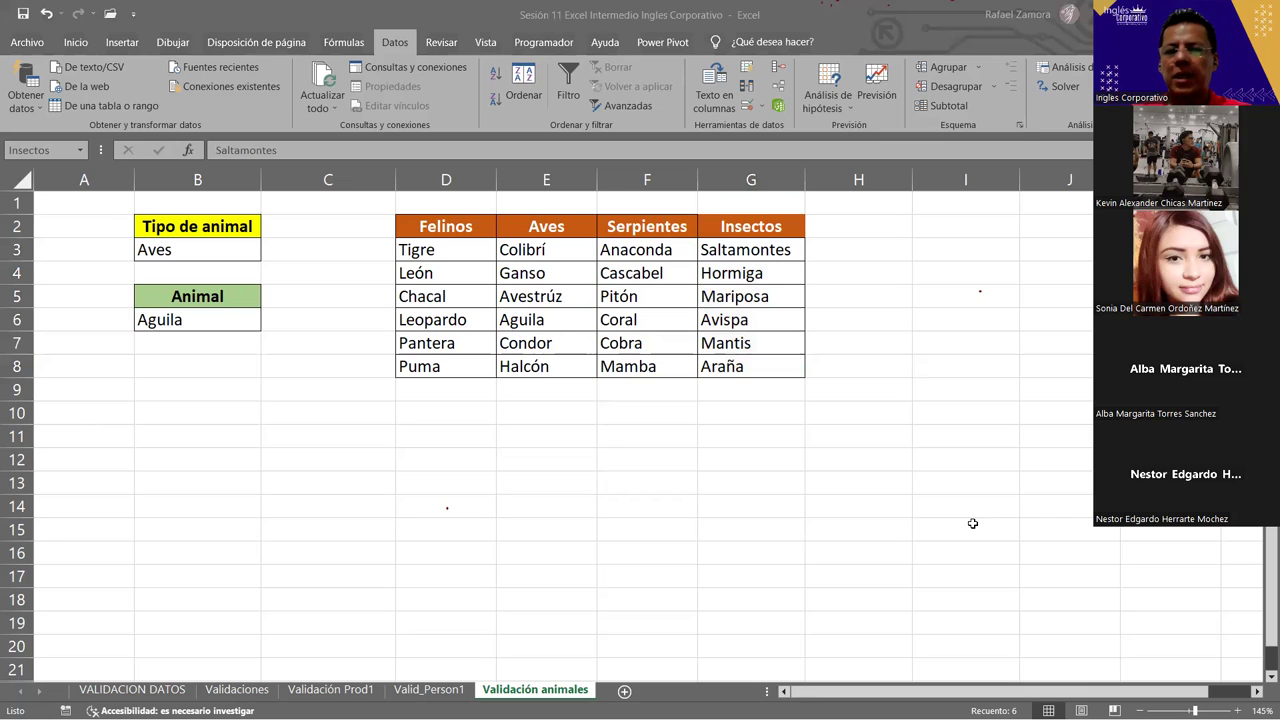
left_click(192, 254)
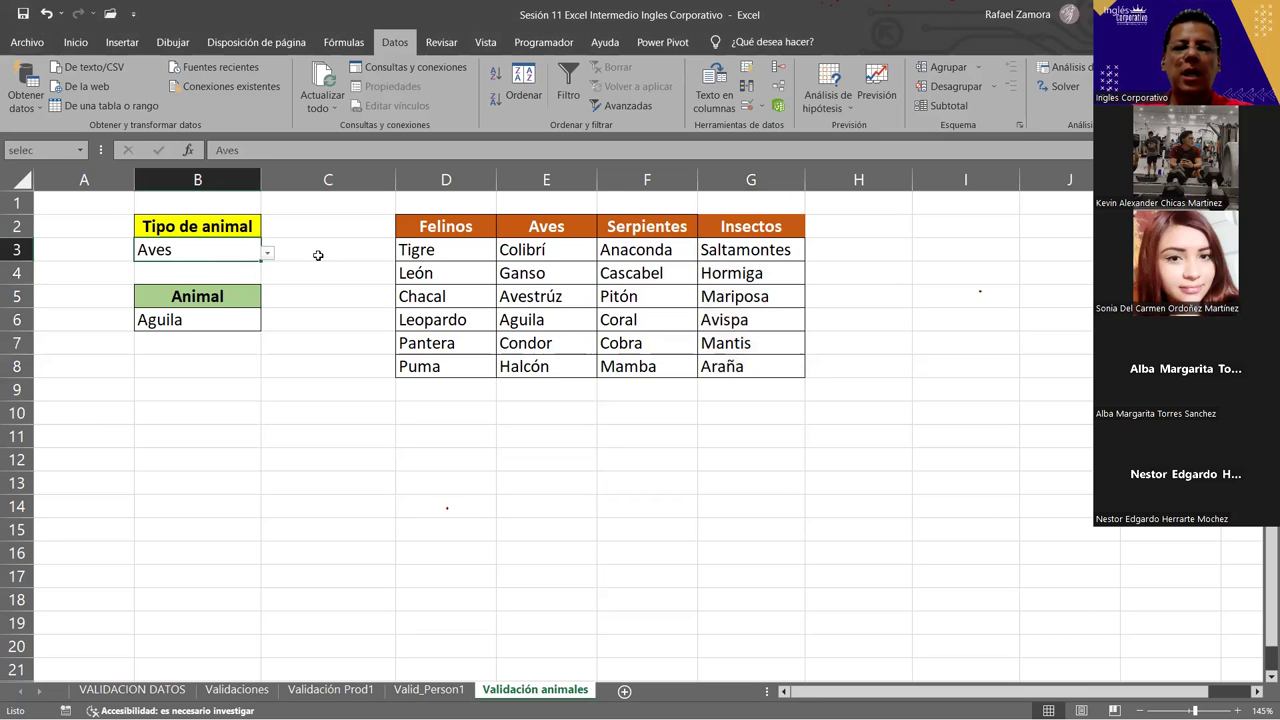
left_click(267, 253)
key("Escape")
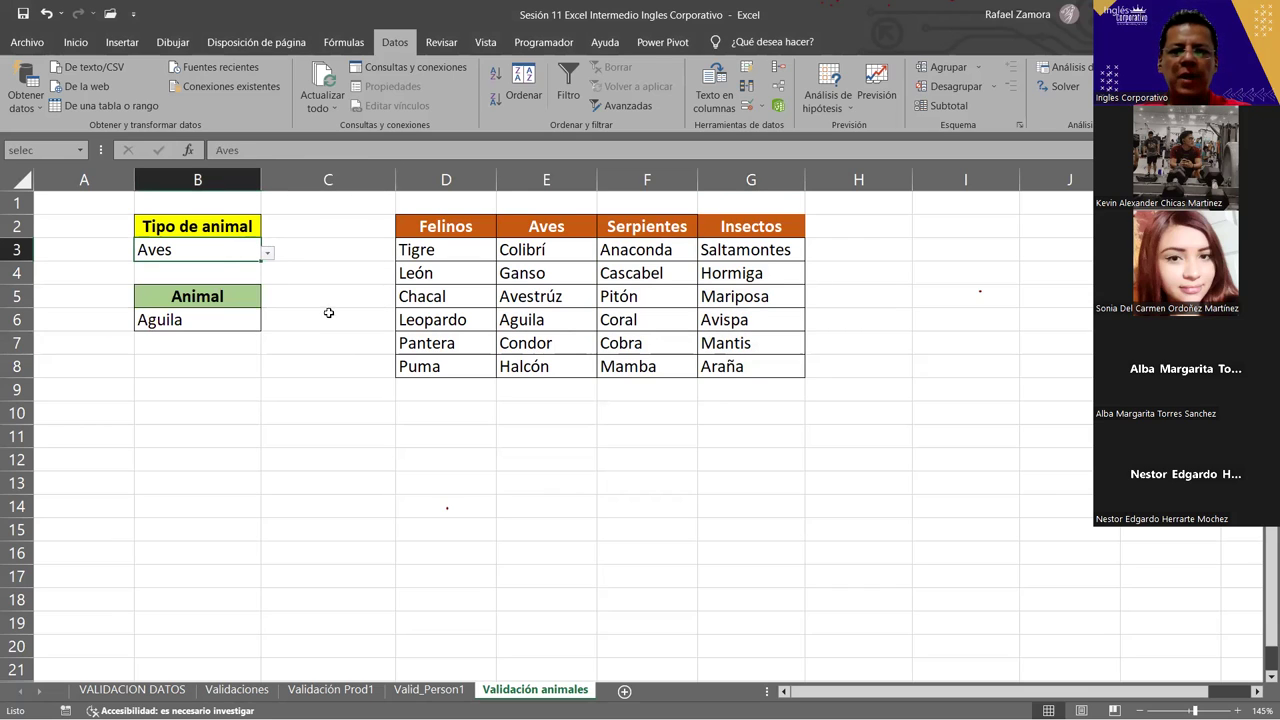
left_click(210, 316)
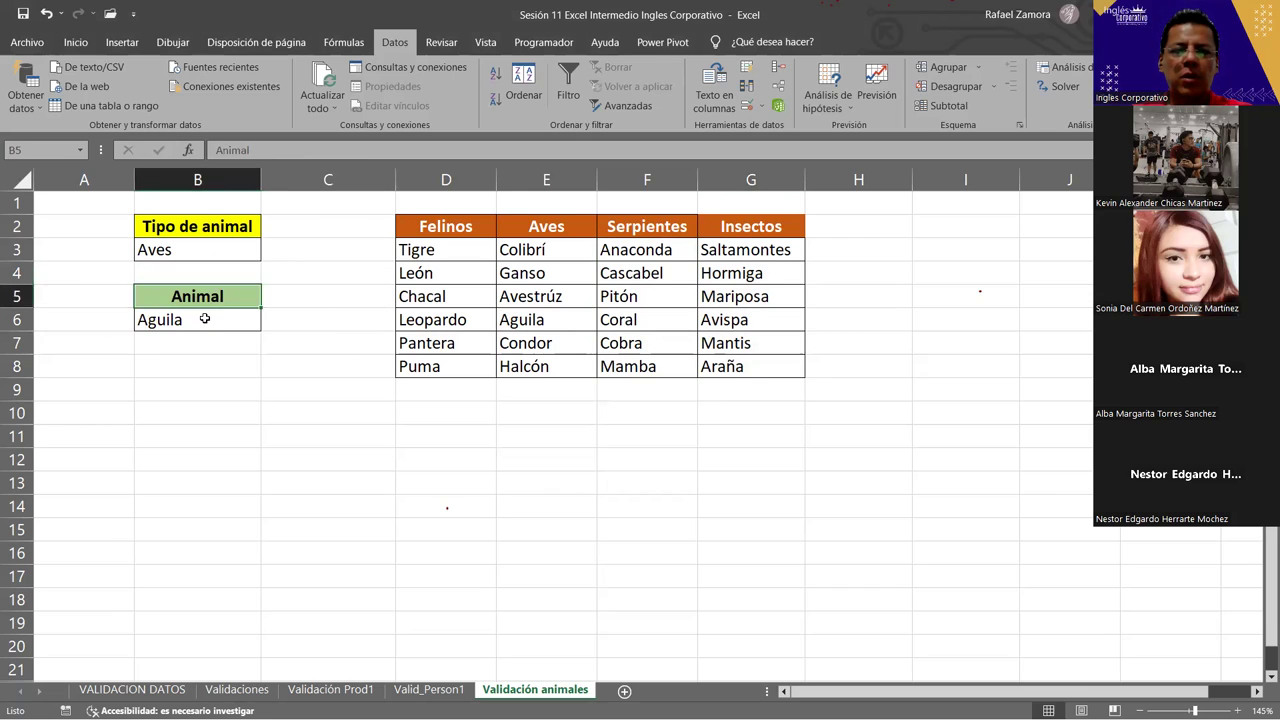
- Select an empty cell below the tables on the Menu sheet
left_click(362, 435)
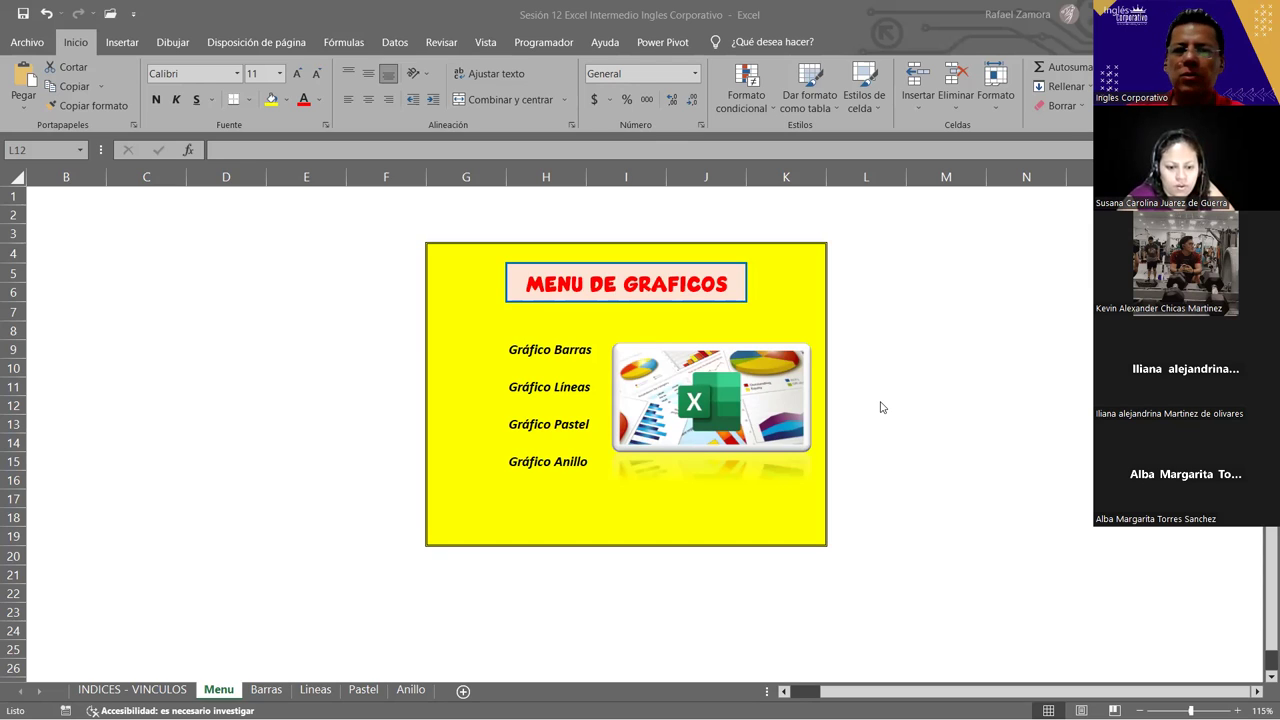
left_click(342, 272)
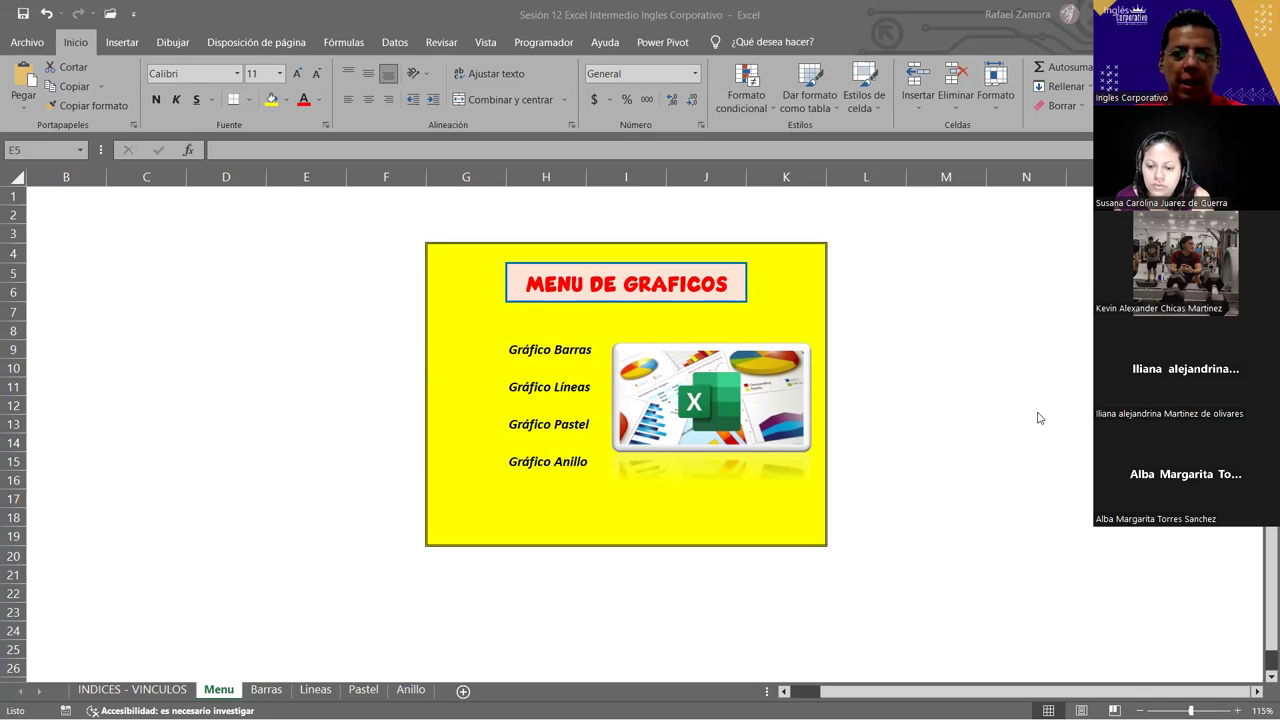
left_click(959, 416)
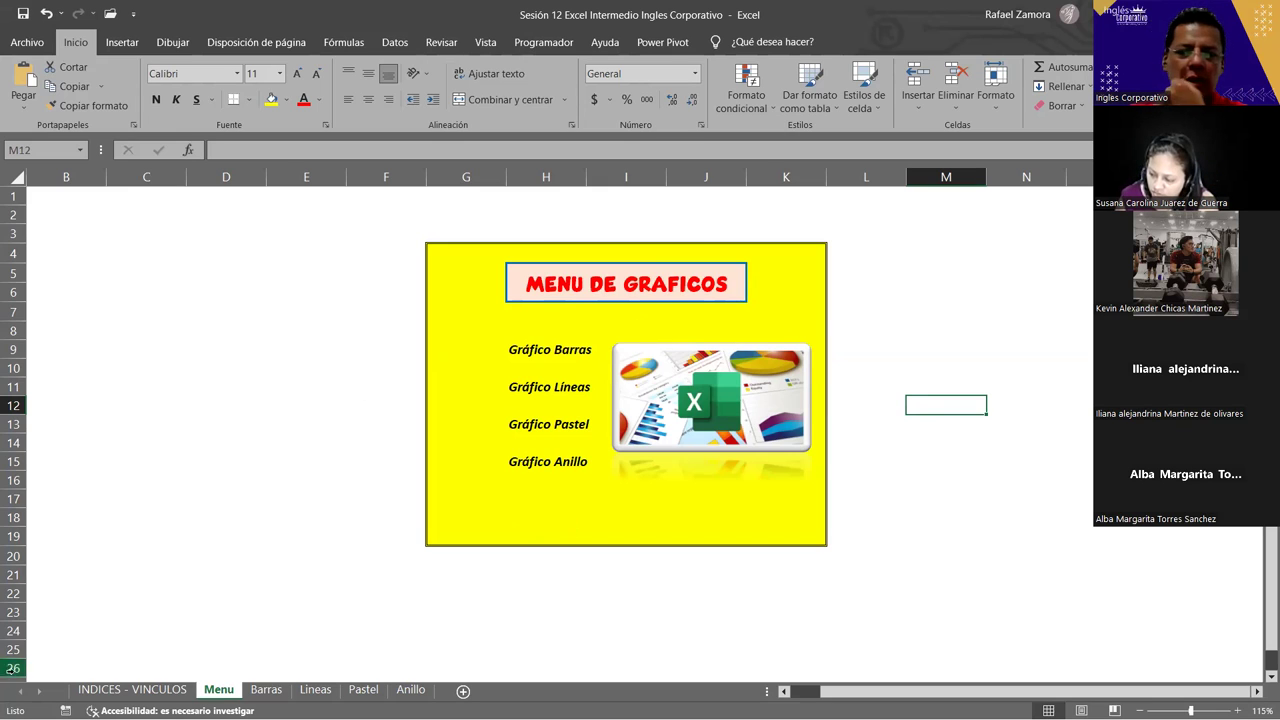
left_click(132, 689)
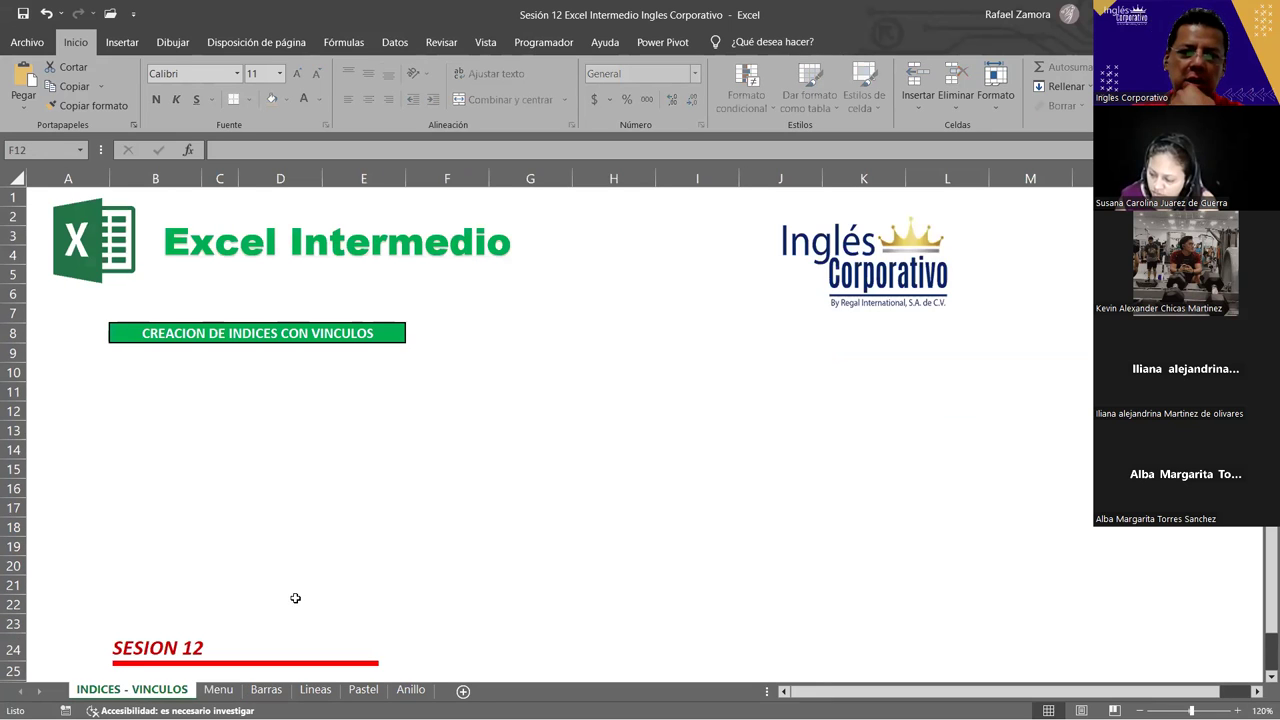
left_click(218, 689)
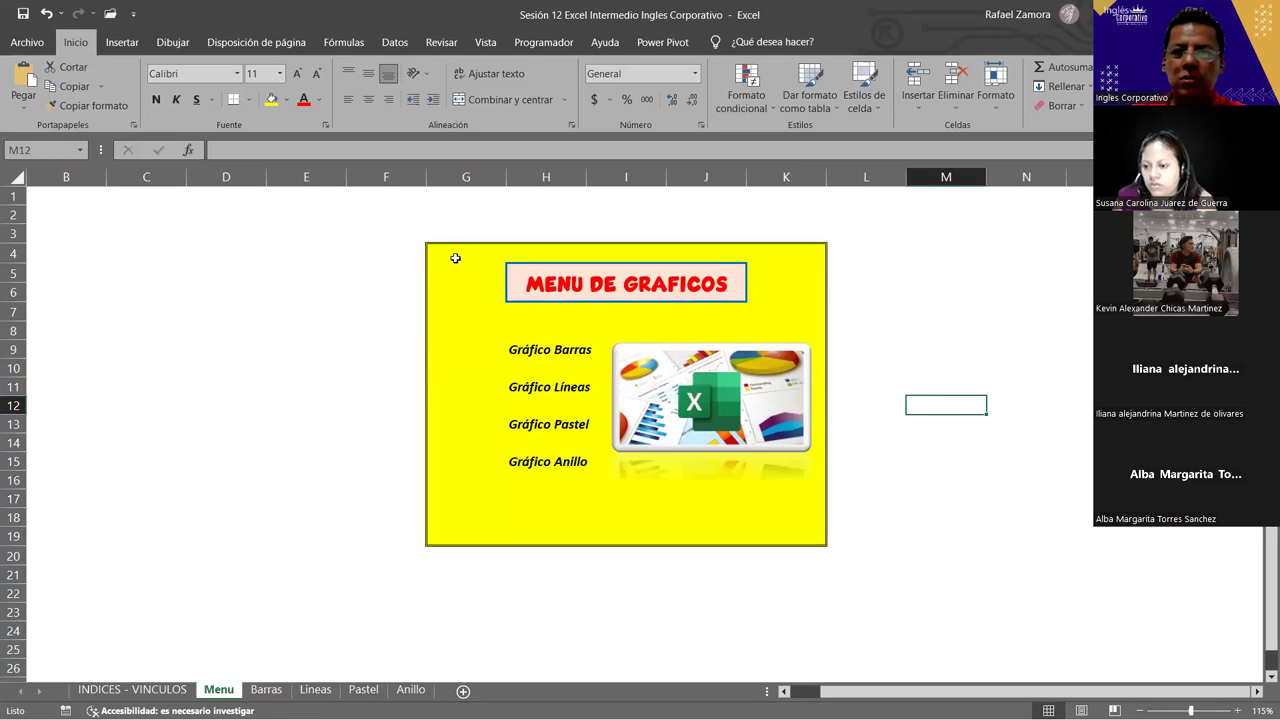
left_click_drag(451, 254, 845, 548)
left_click(770, 465)
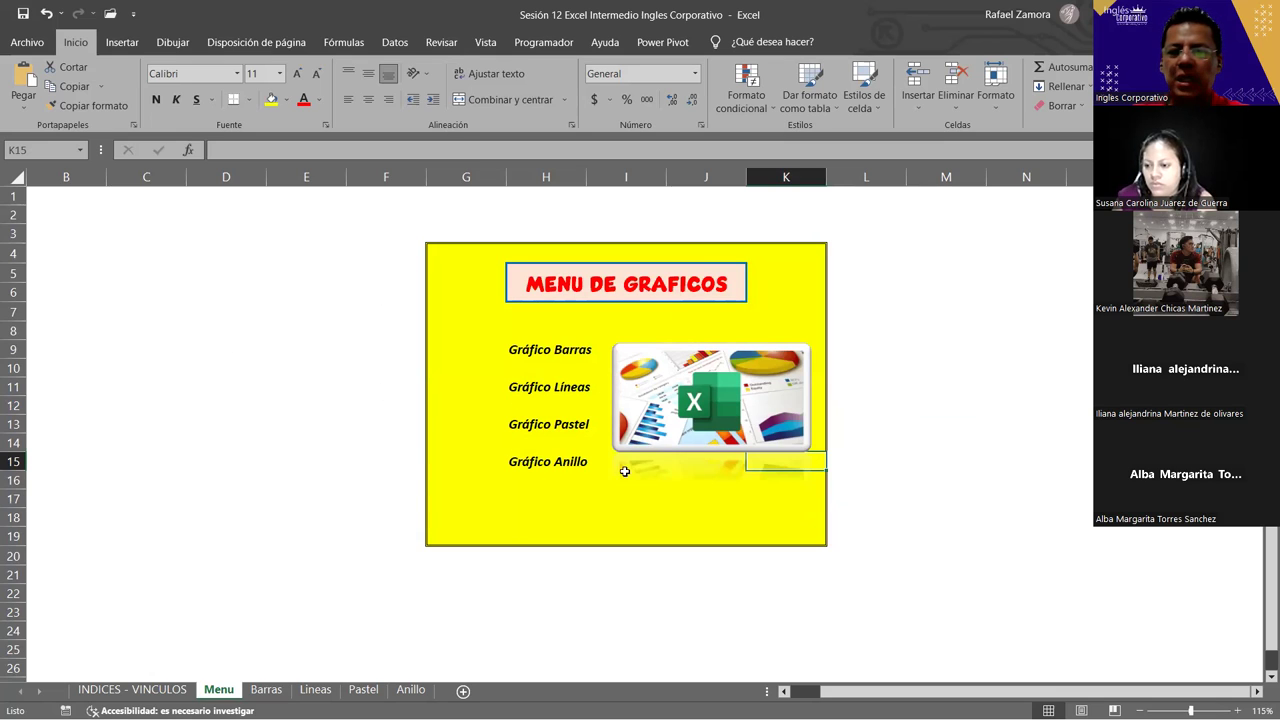
left_click(900, 422)
left_click(926, 326)
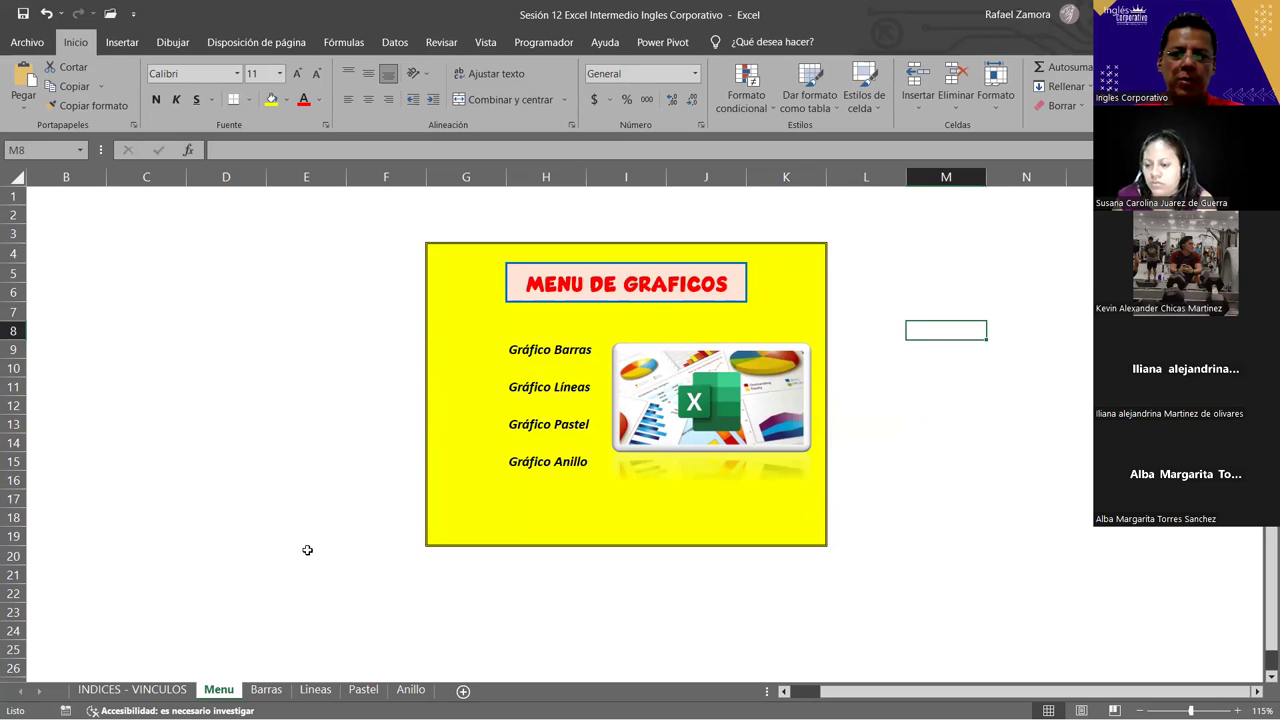
- Page through the Barras, Lineas, Pastel and Anillo sheets, then return to Menu
left_click(266, 690)
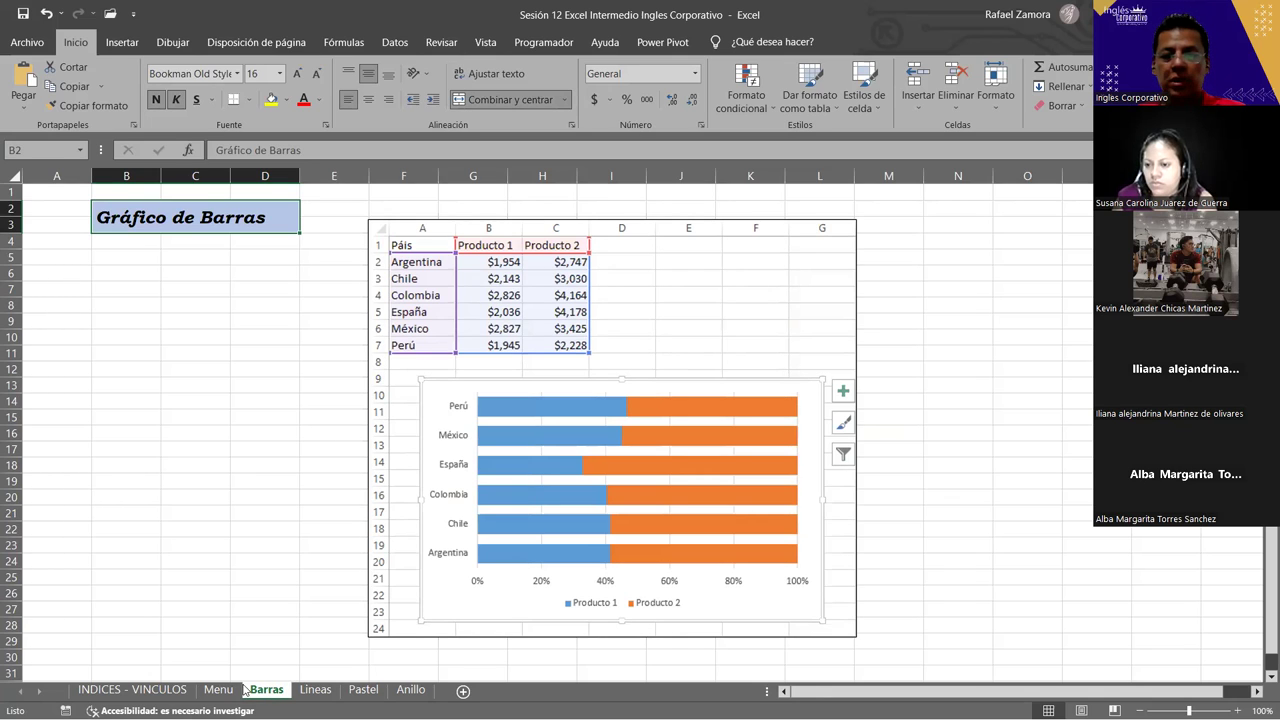
key("ctrl+Page_Down")
key("ctrl+Page_Down")
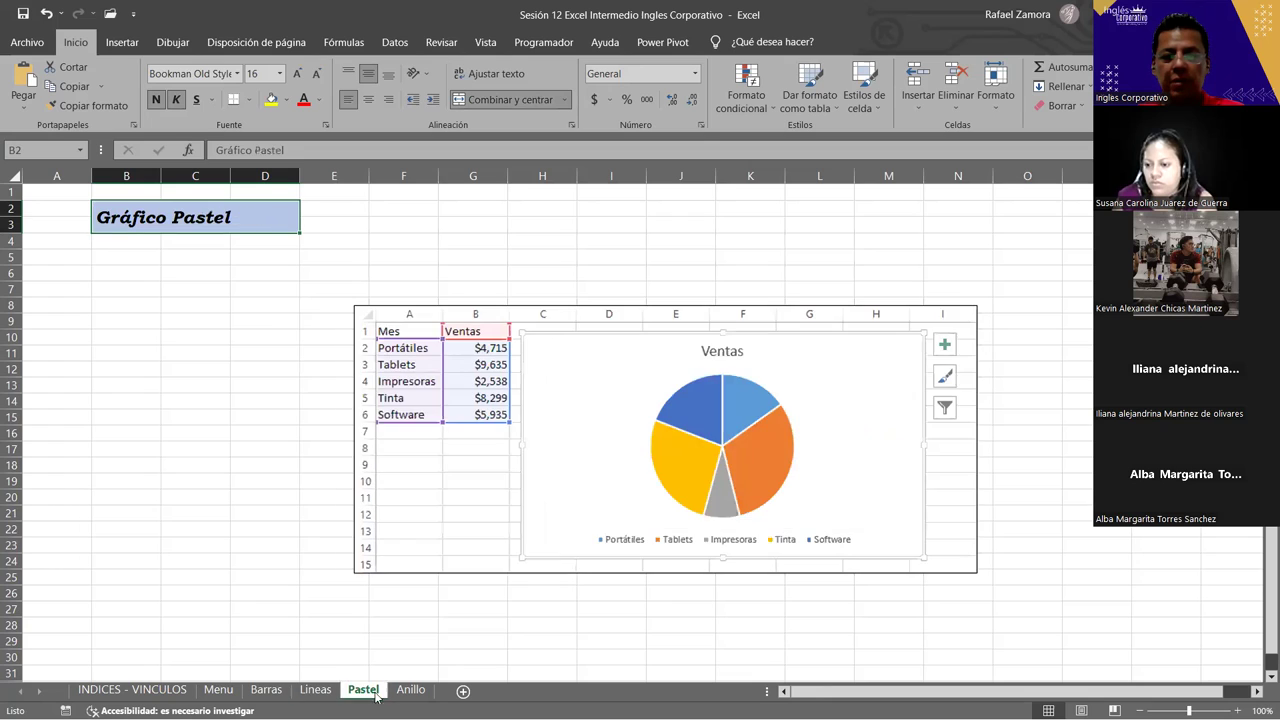
key("ctrl+Page_Down")
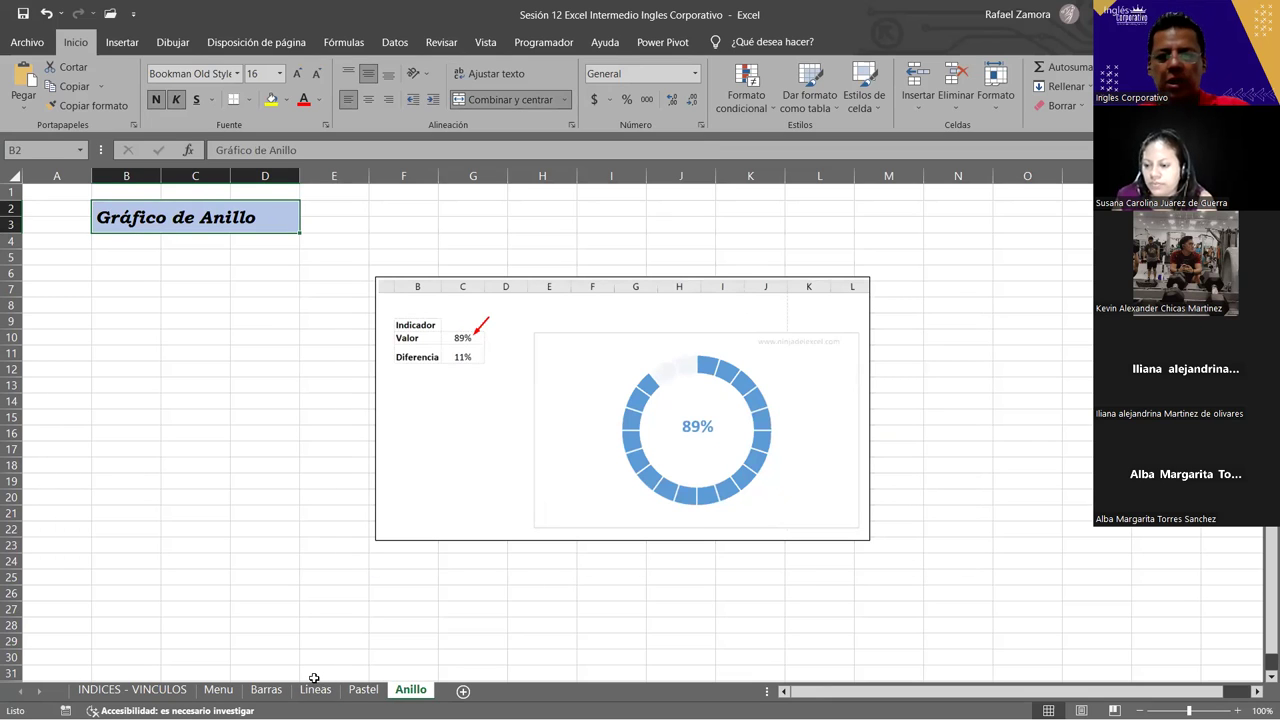
left_click(206, 689)
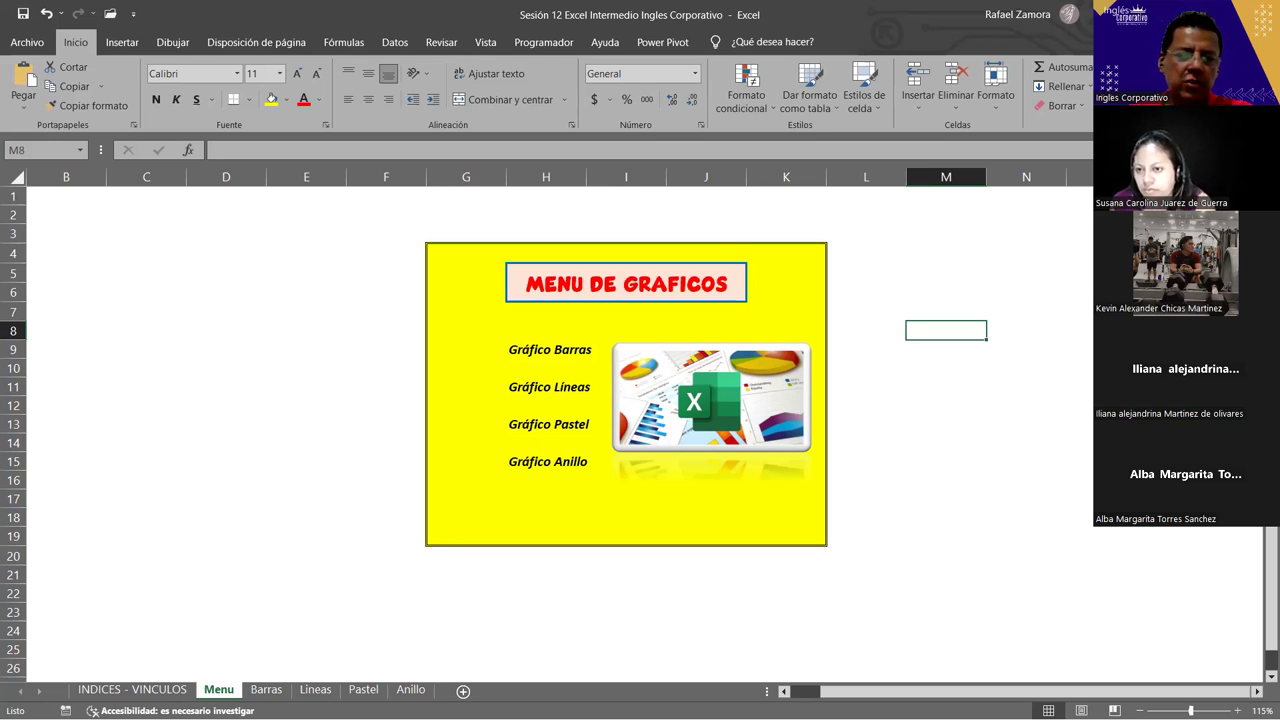
- On the Barras sheet, drag the table-and-chart picture to the right
key("ctrl+Page_Down")
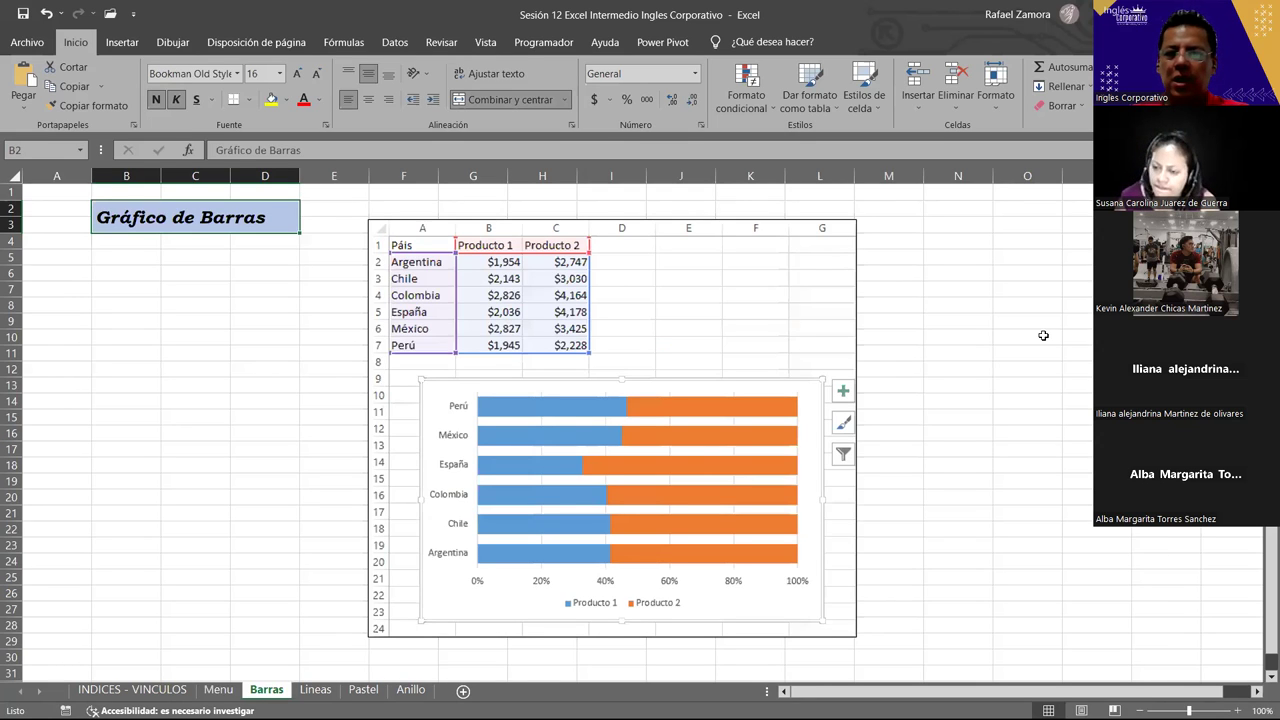
left_click_drag(594, 316, 1004, 330)
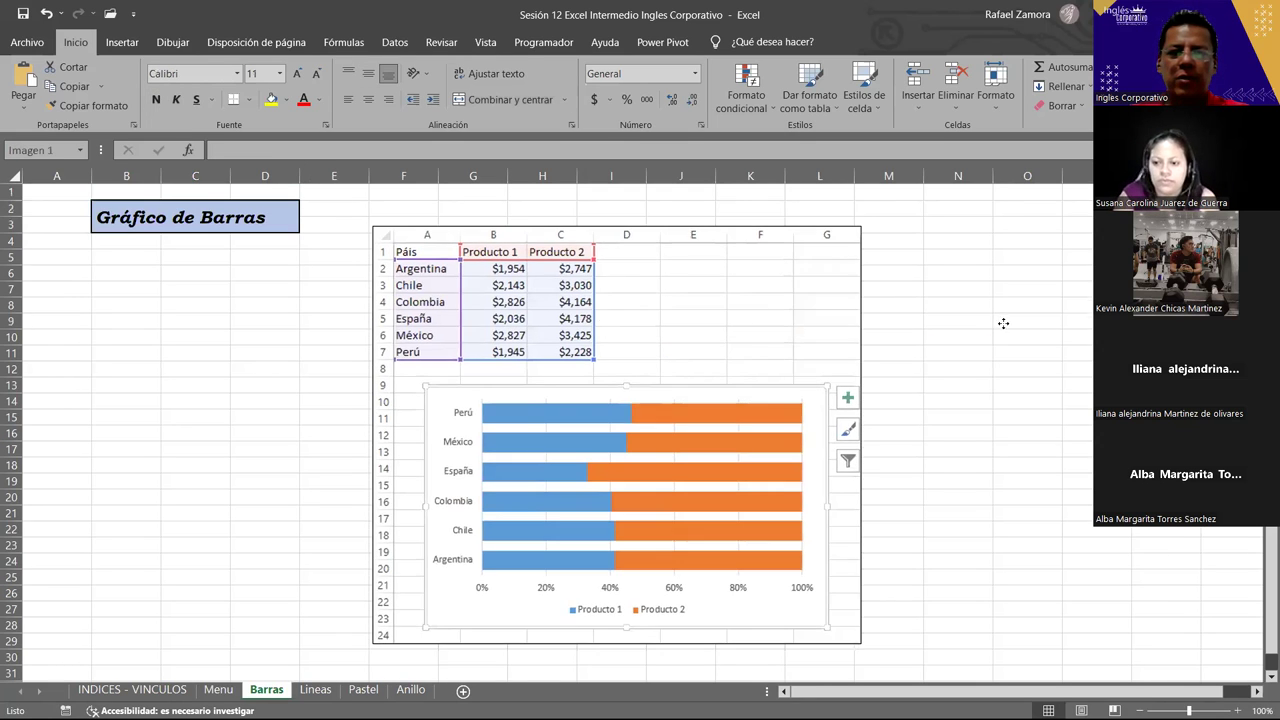
left_click_drag(886, 352, 896, 410)
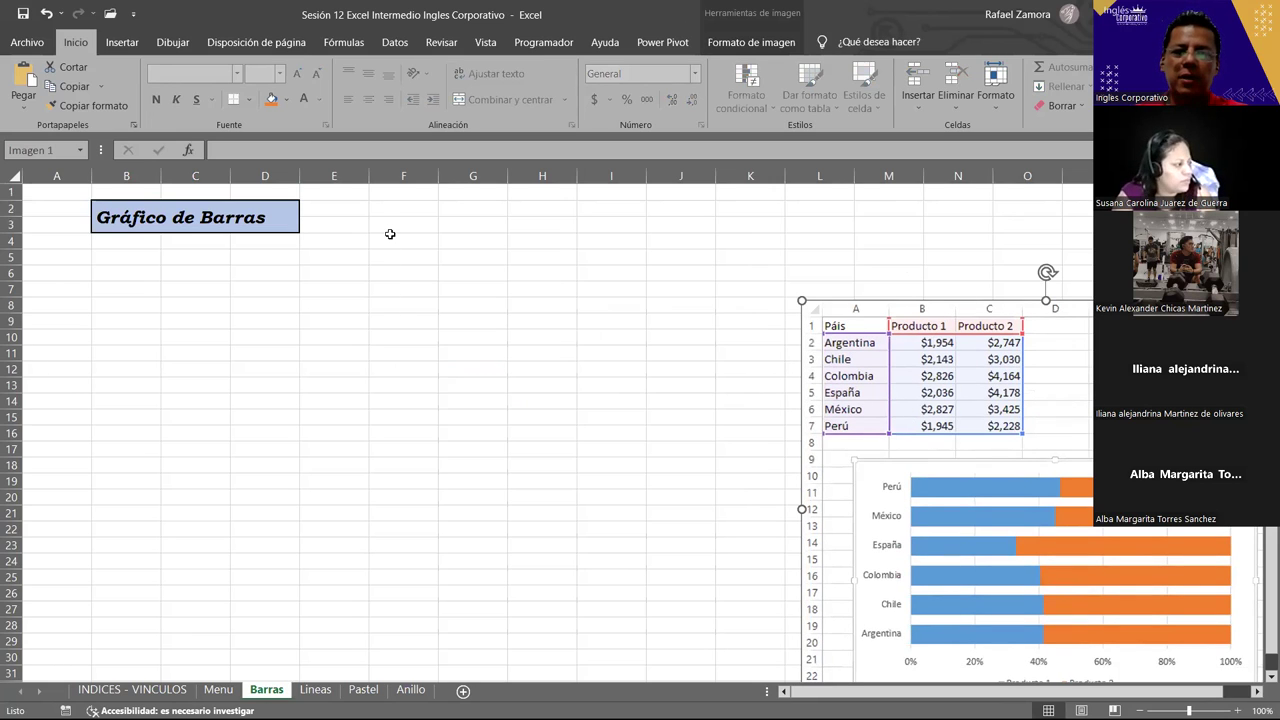
- Enter headers País and Producto 1, then fill across to add Producto 2
left_click(118, 262)
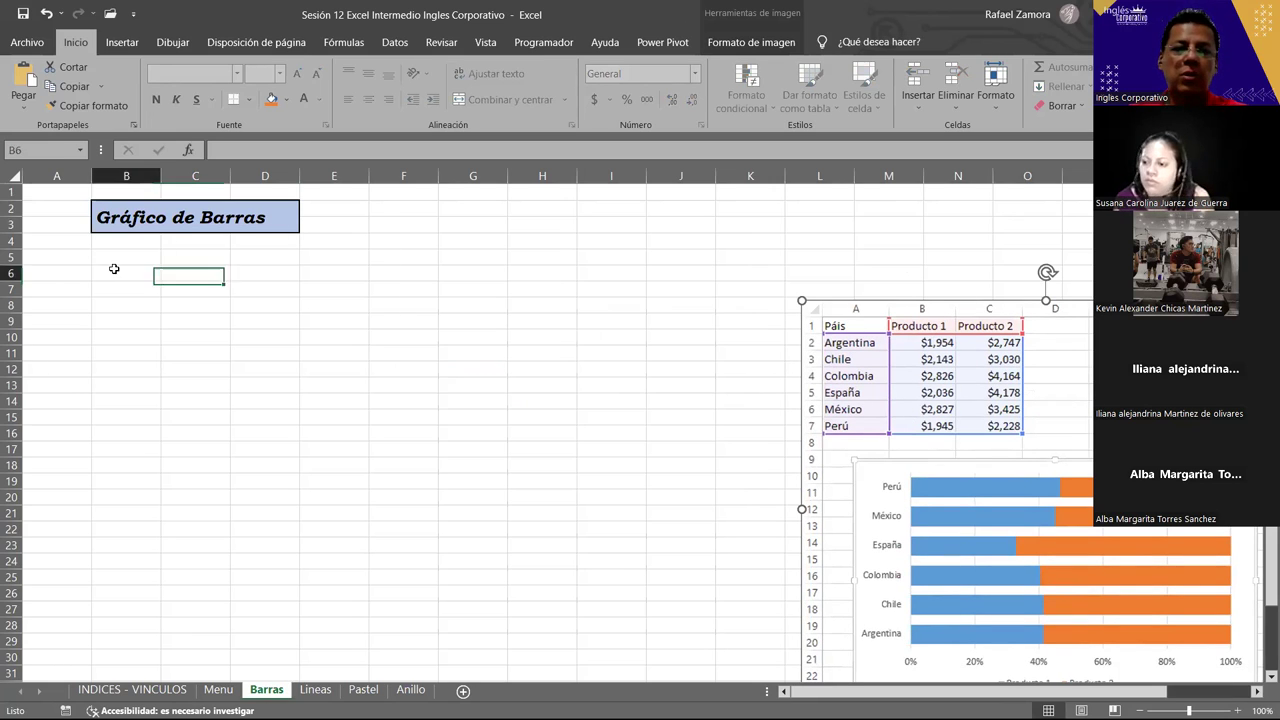
type("País")
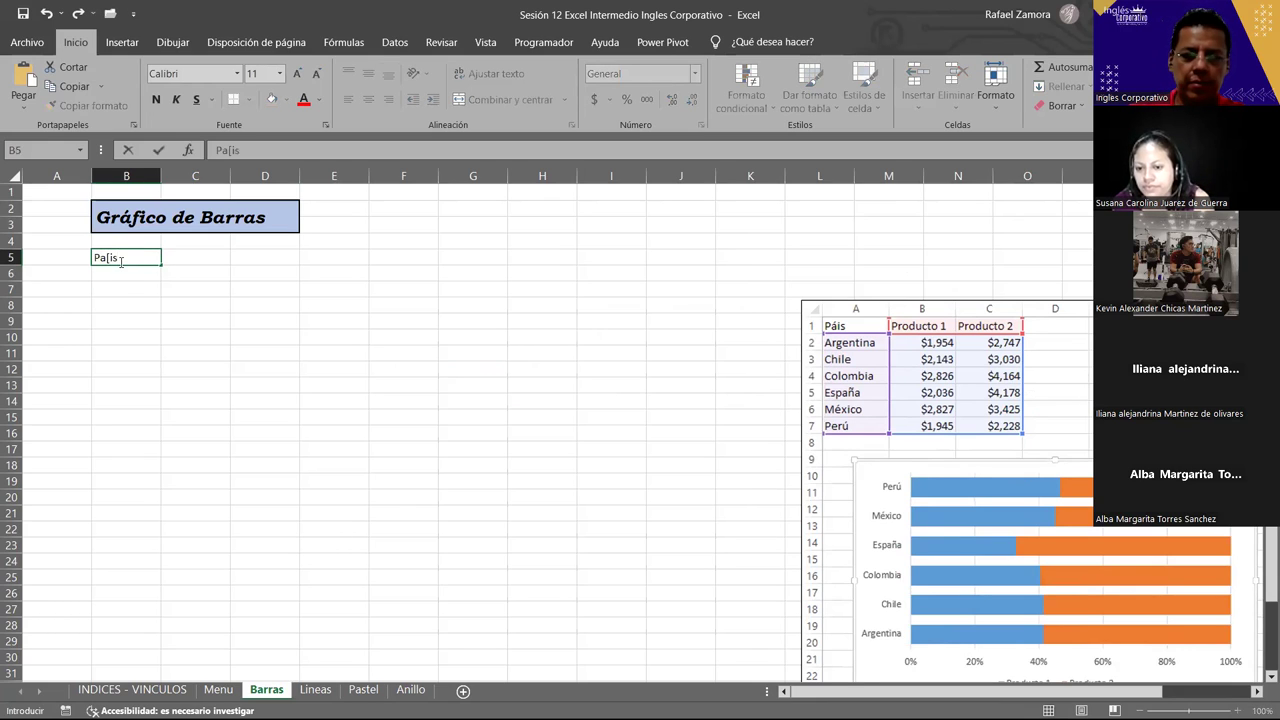
key("BackSpace")
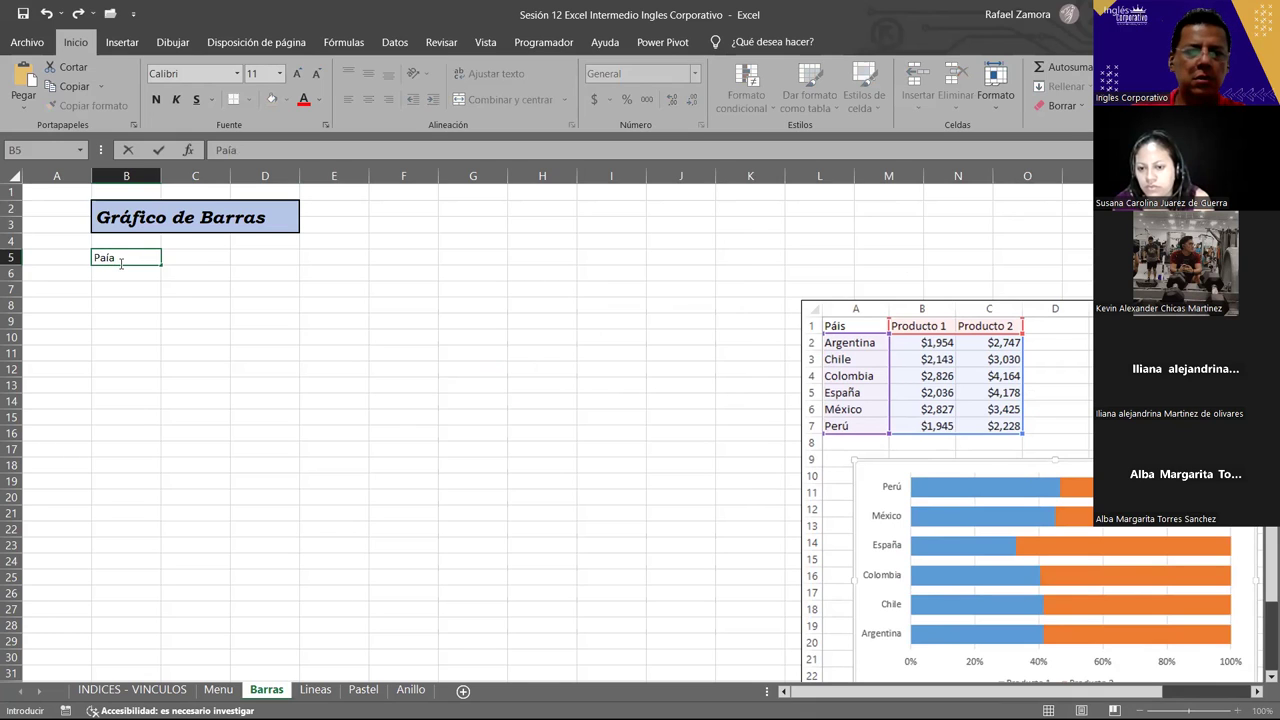
type("s")
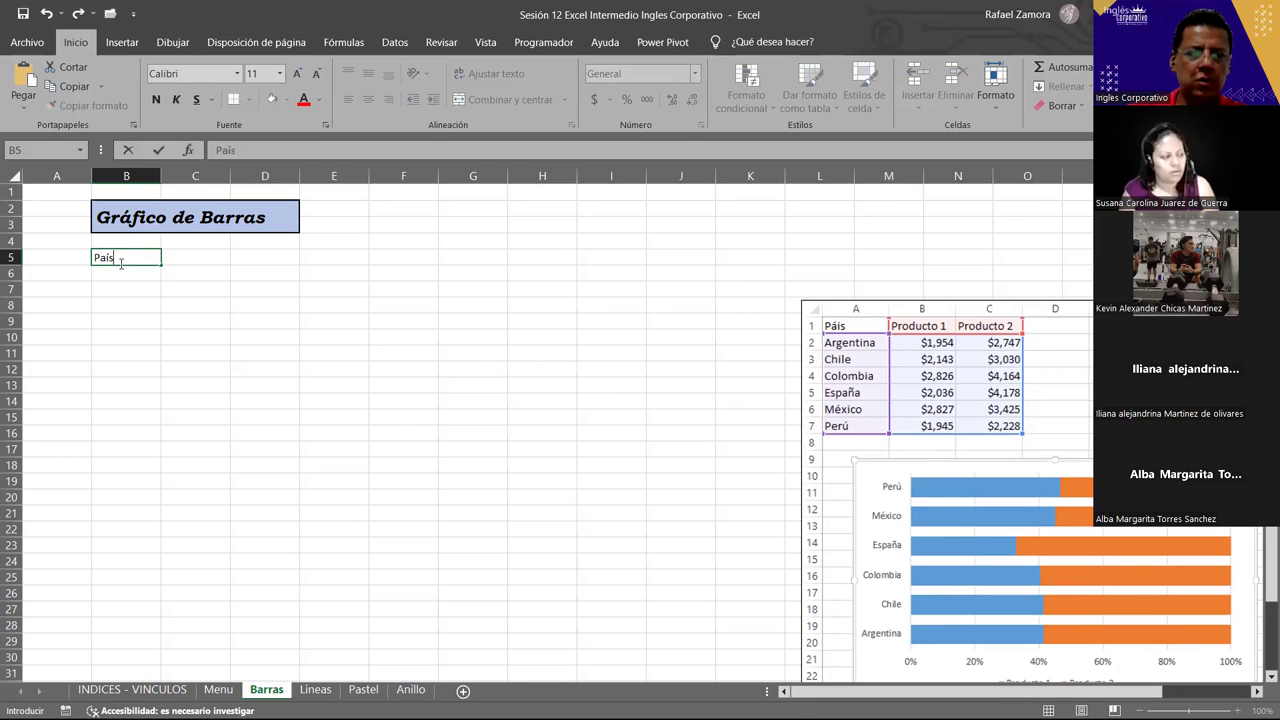
key("Tab")
type("Producto ")
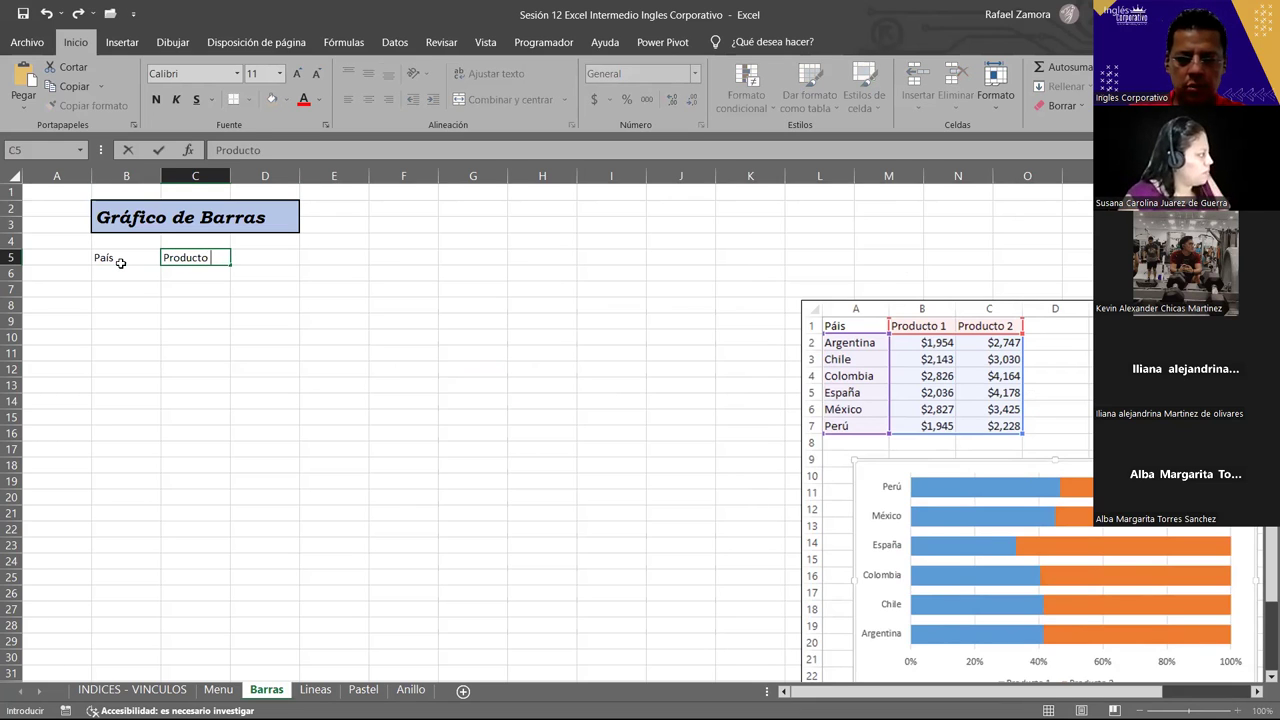
type("1")
key("Return")
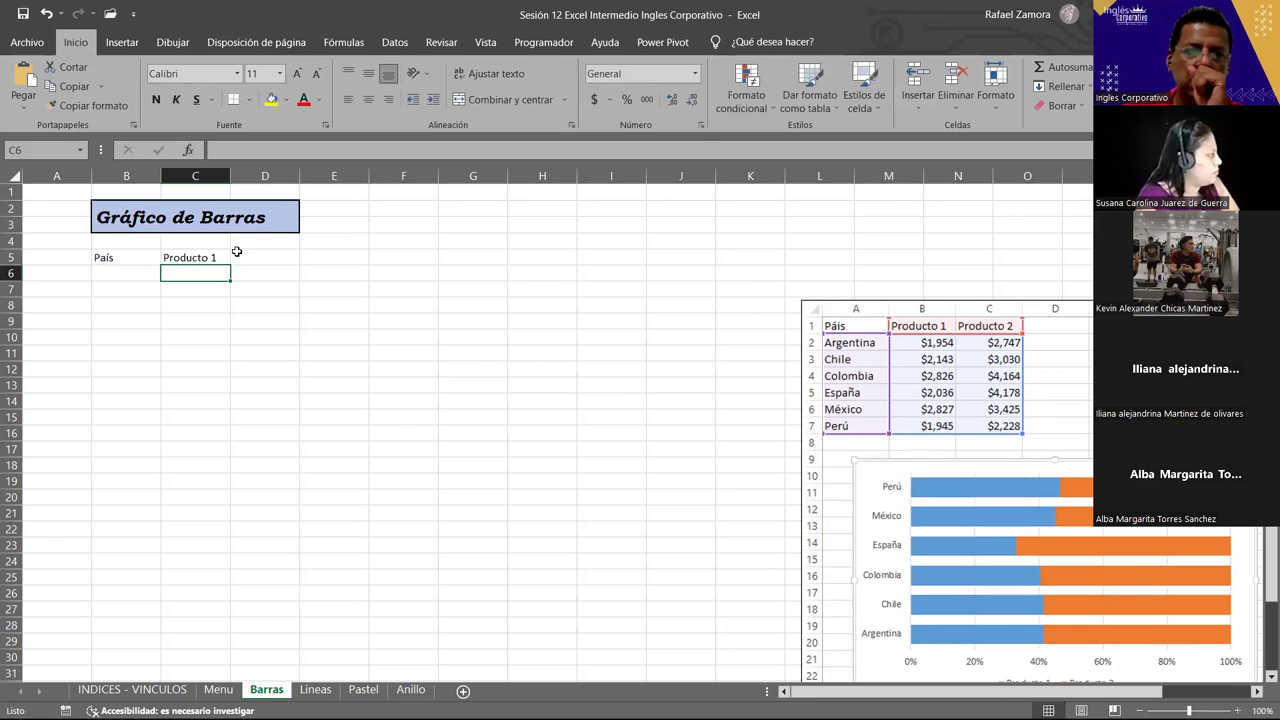
left_click(218, 257)
left_click_drag(226, 267, 254, 264)
left_click_drag(303, 335, 250, 290)
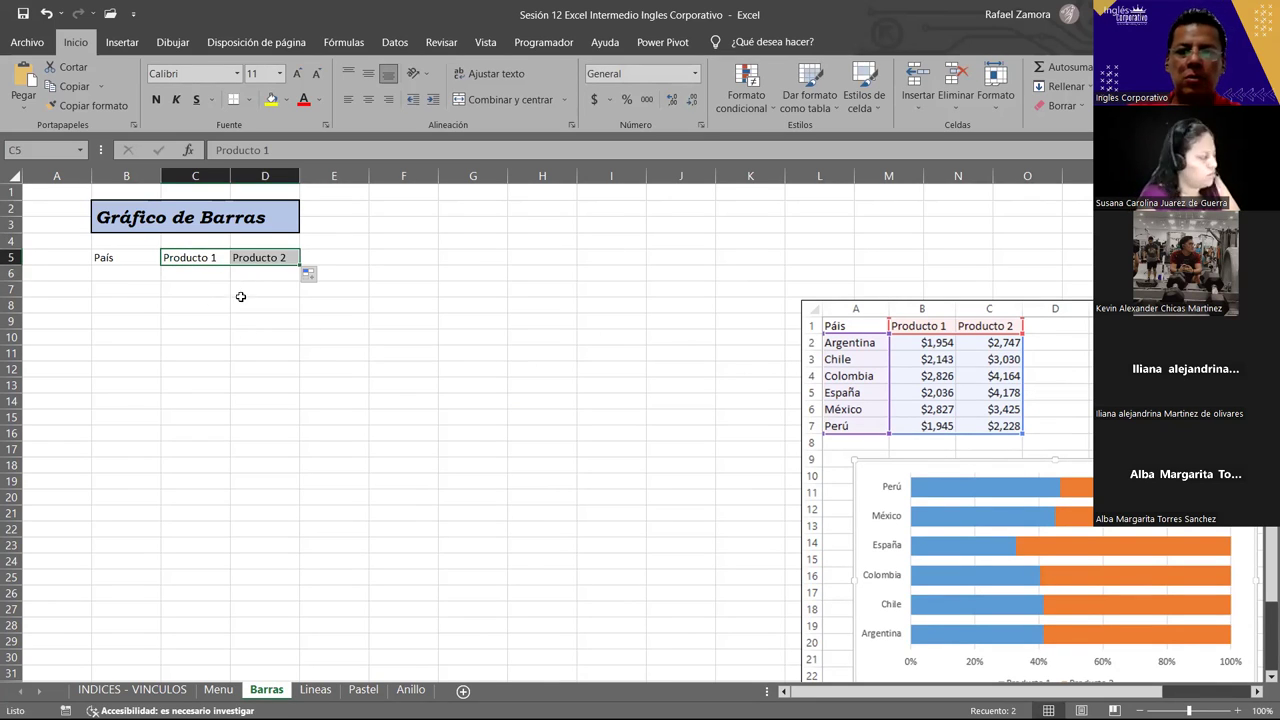
- List Argentina, Chile, Colombia, España and México under País
left_click(122, 278)
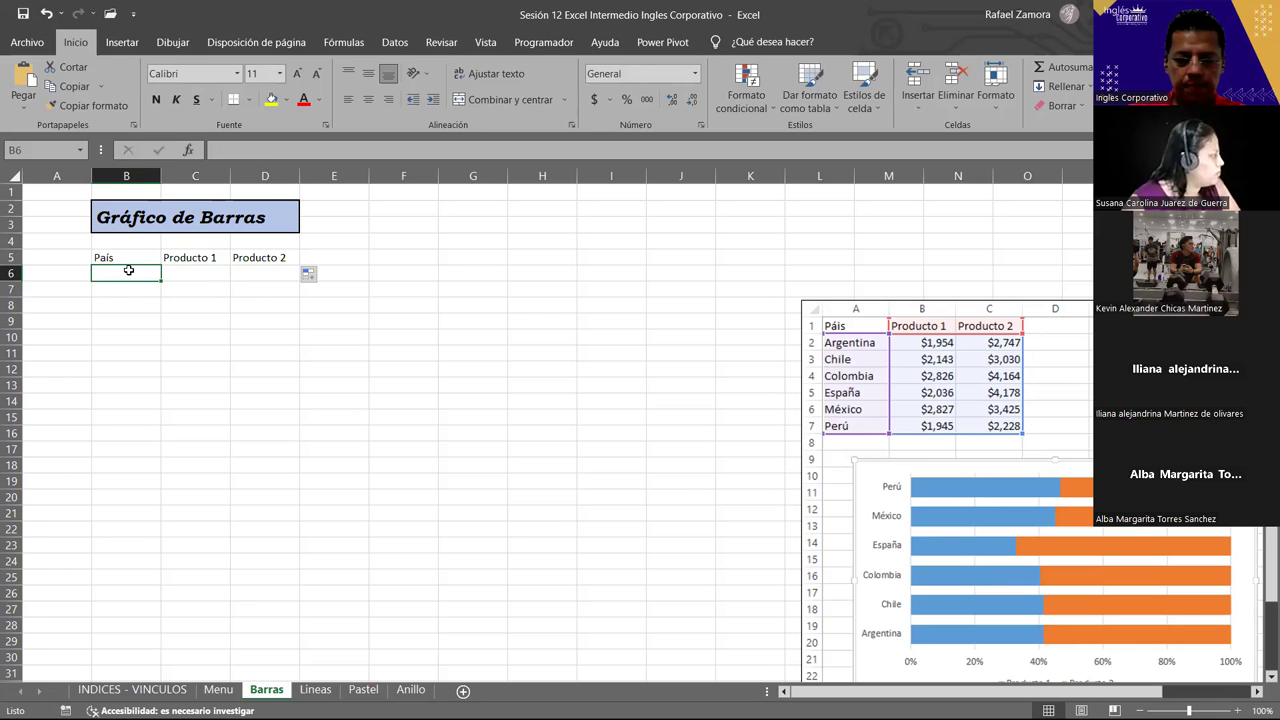
type("Argentina")
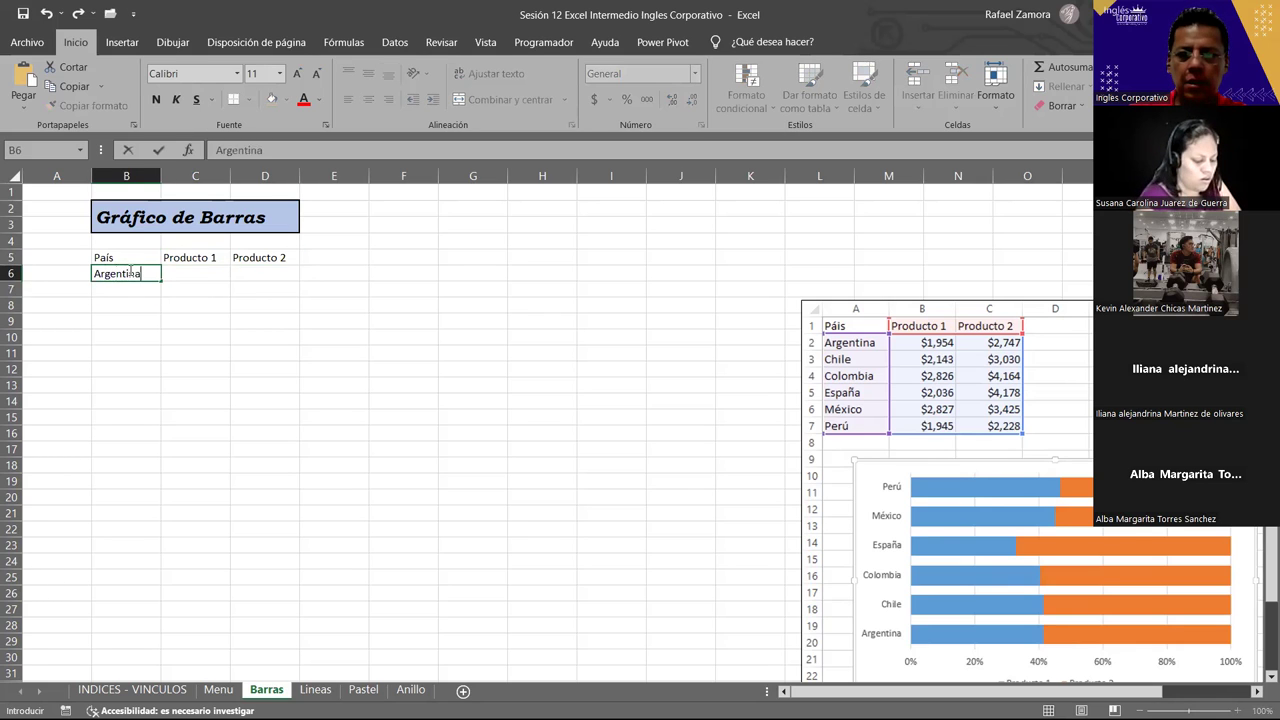
key("Return")
type("Chile")
key("Return")
type("Colombia")
key("Return")
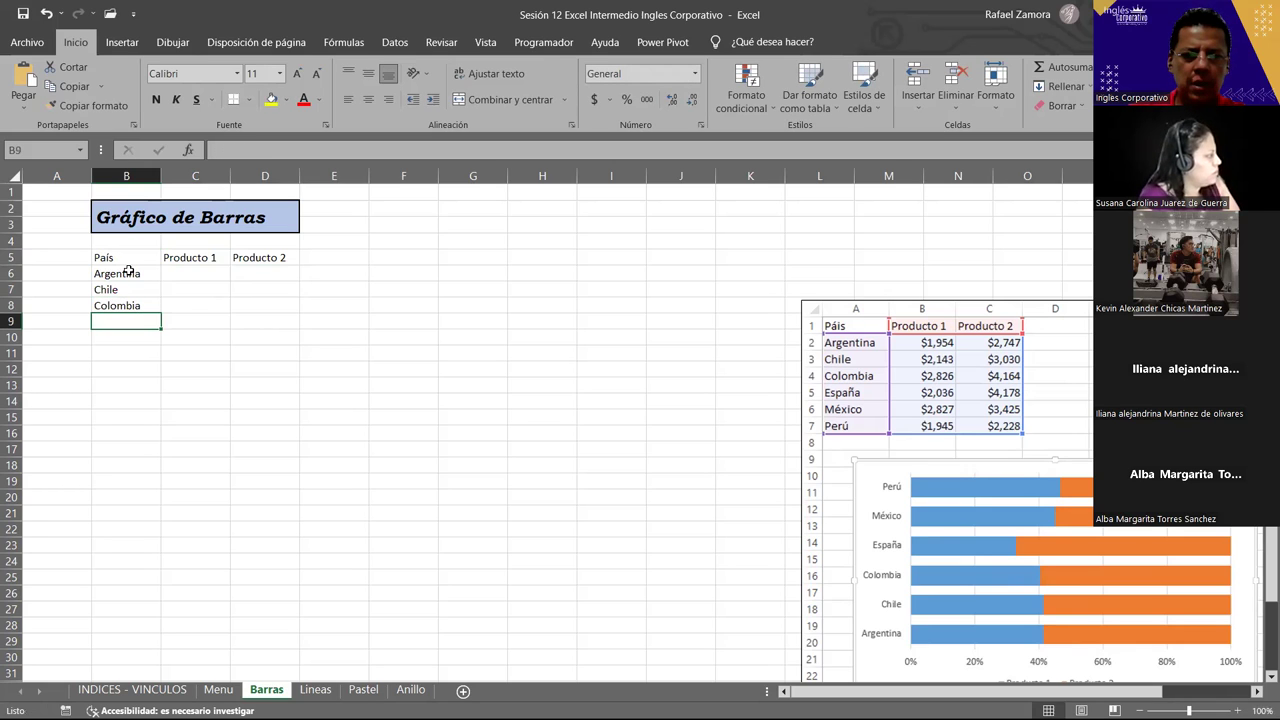
type("Españ")
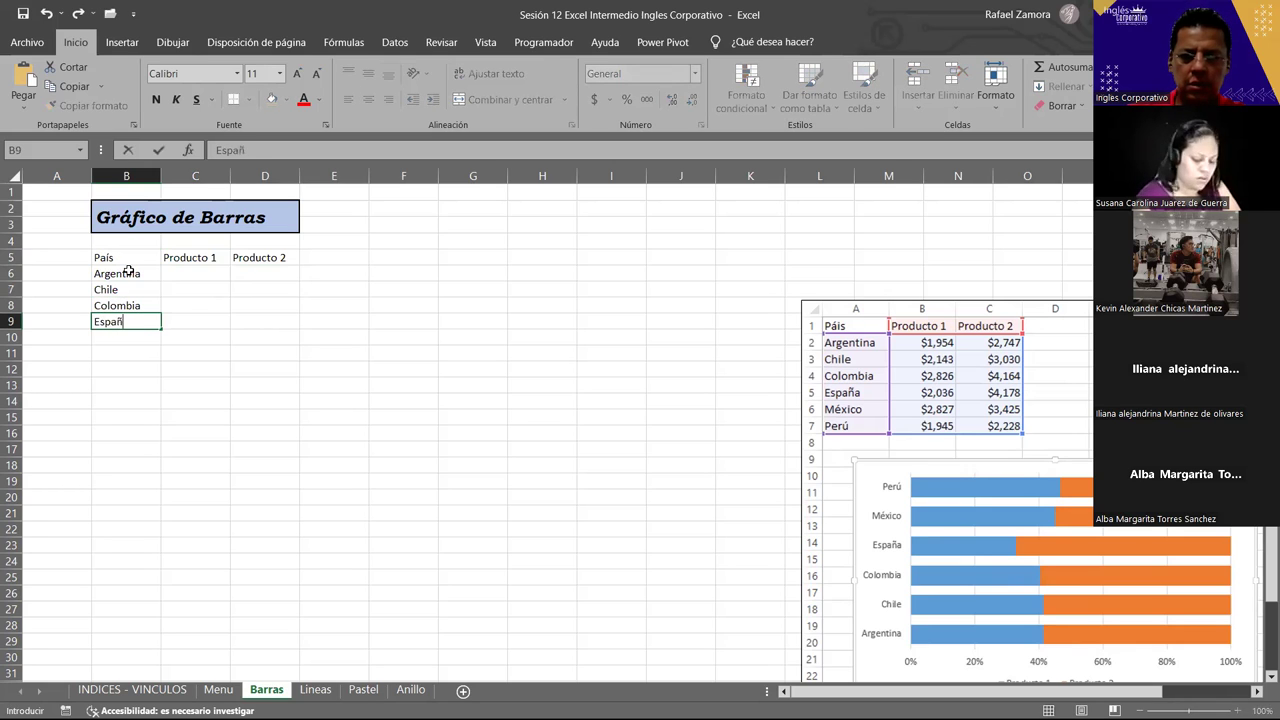
type("a")
key("Return")
type("Mé")
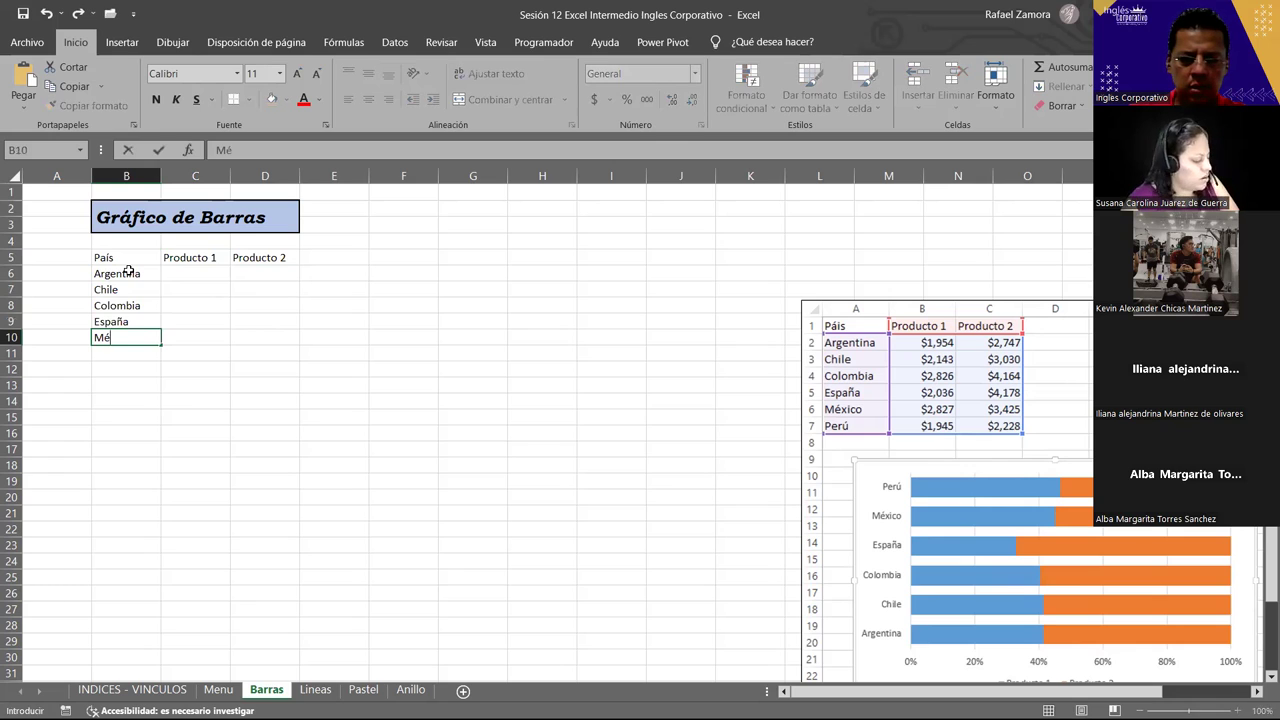
type("xico")
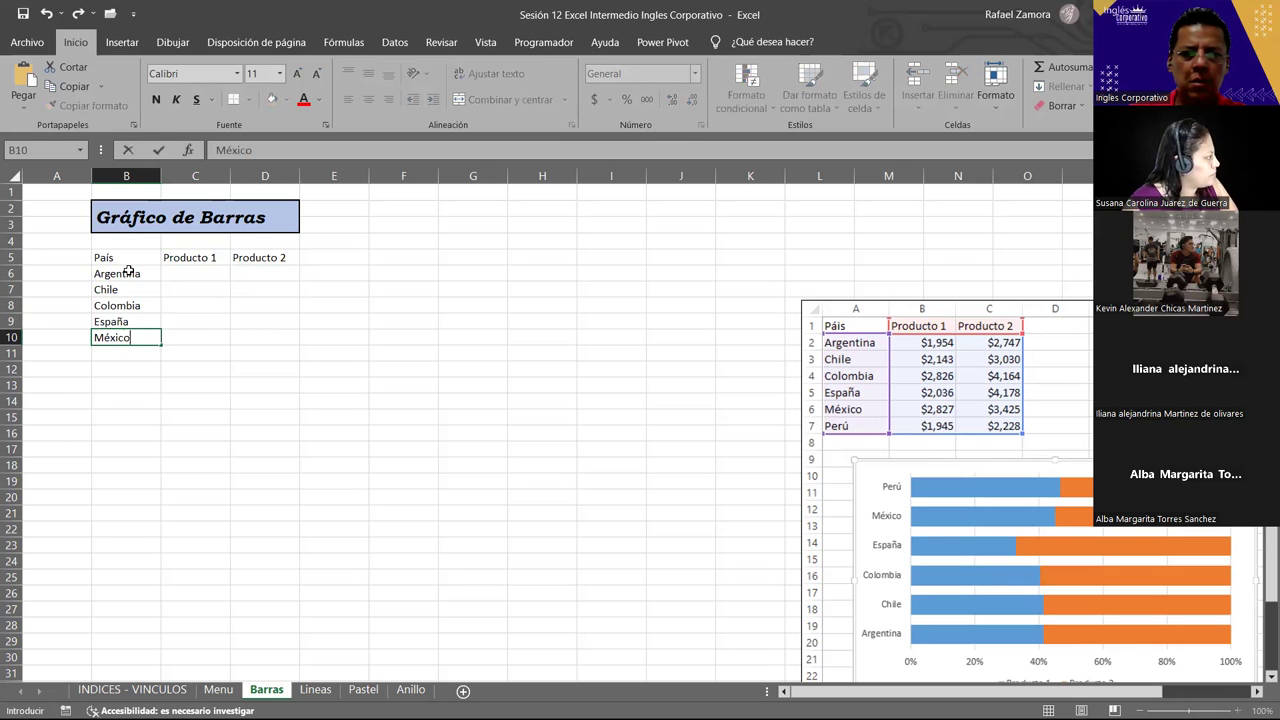
key("Return")
- Add Perú as the last country, correcting its accent with F2
type("Perí")
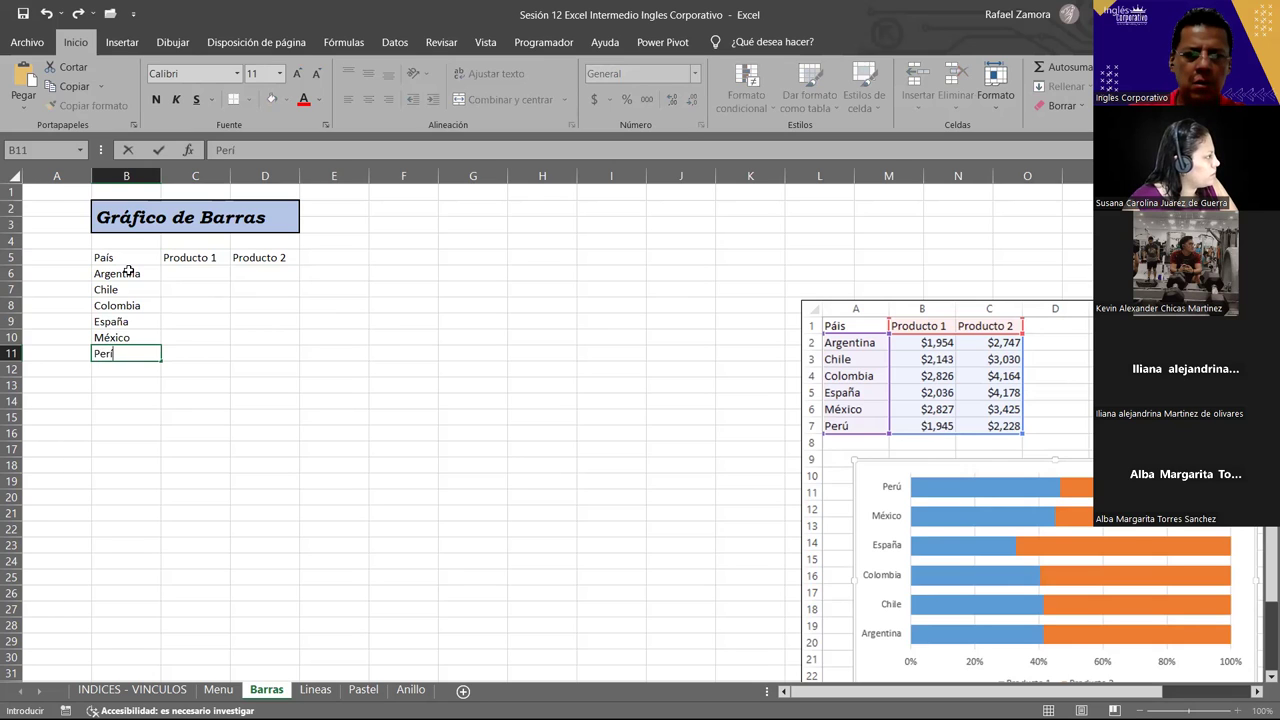
key("Return")
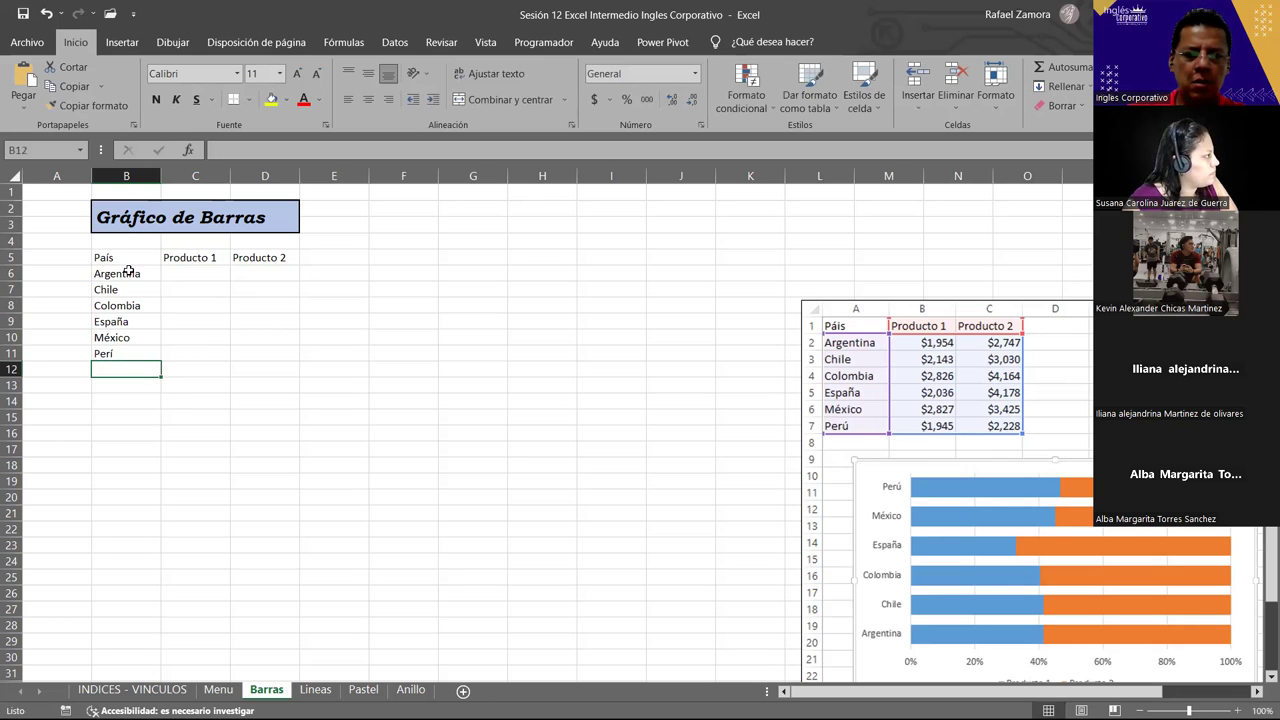
key("Up")
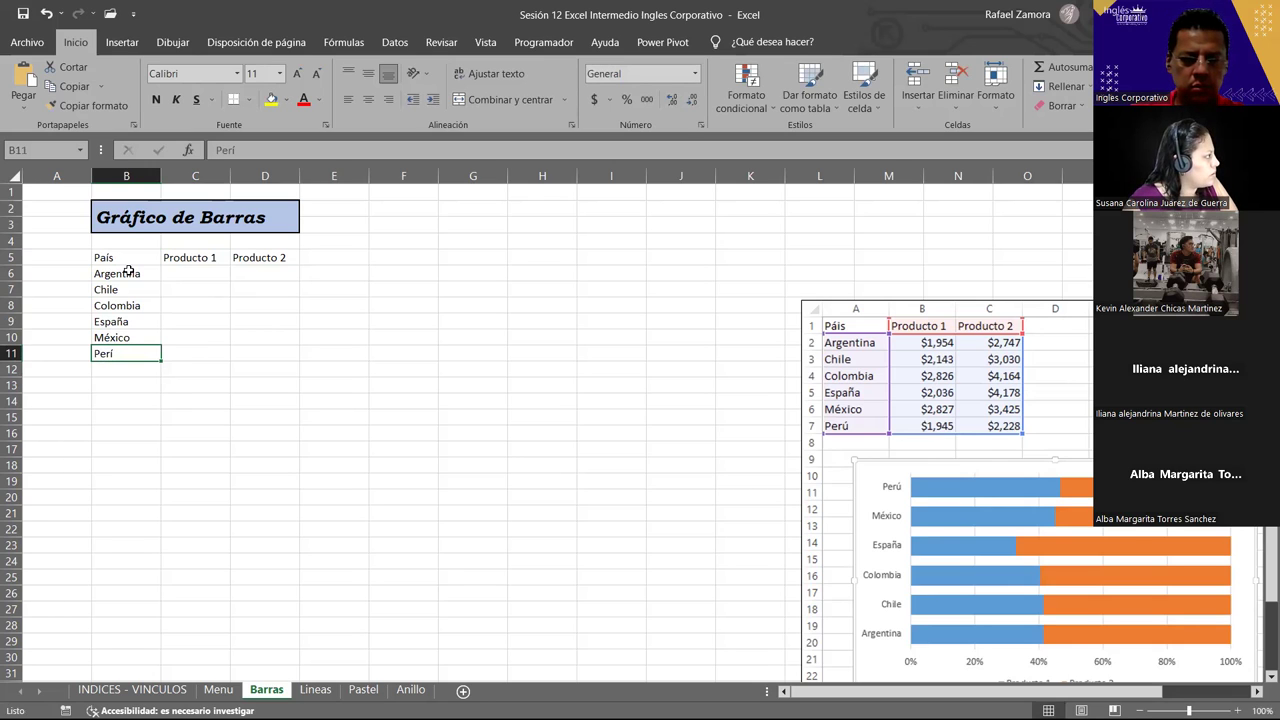
key("F2")
key("BackSpace")
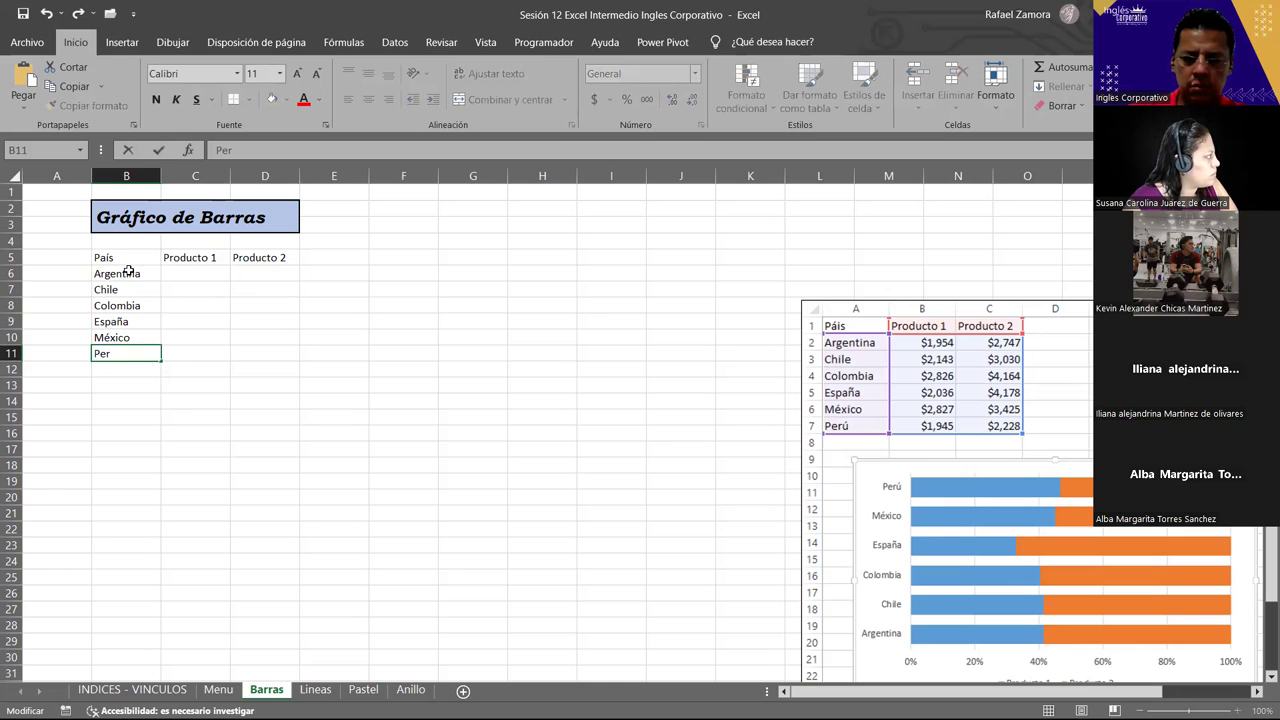
type("í")
type("ú")
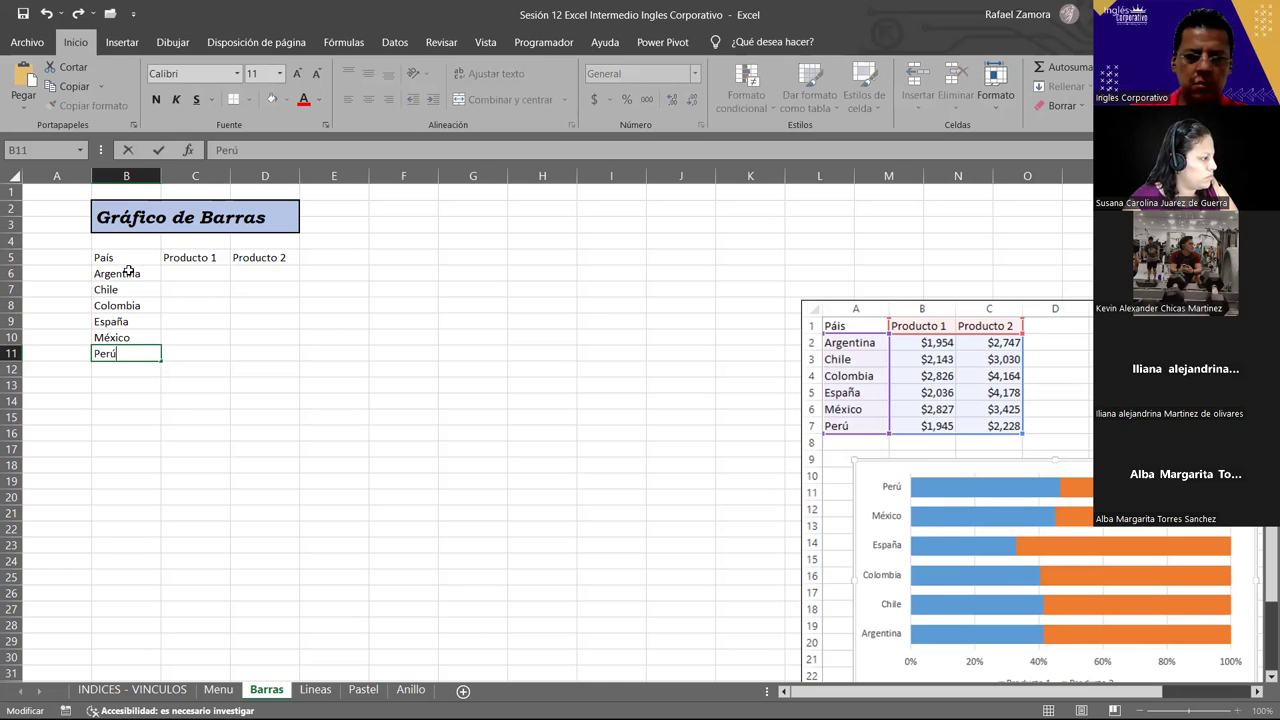
key("Return")
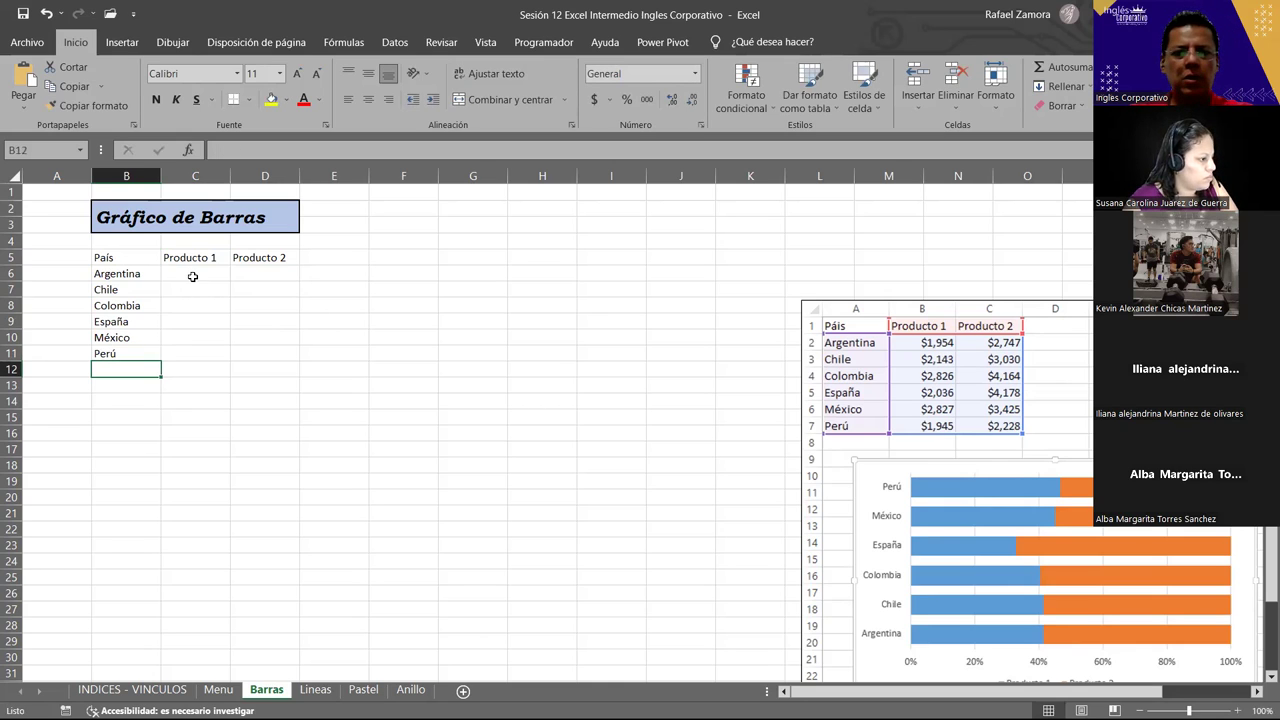
- Format C6:D11 as Contabilidad and enter Producto 1 amounts 1,954, 2443, 2,826, 2,036, 19545
left_click_drag(190, 273, 260, 347)
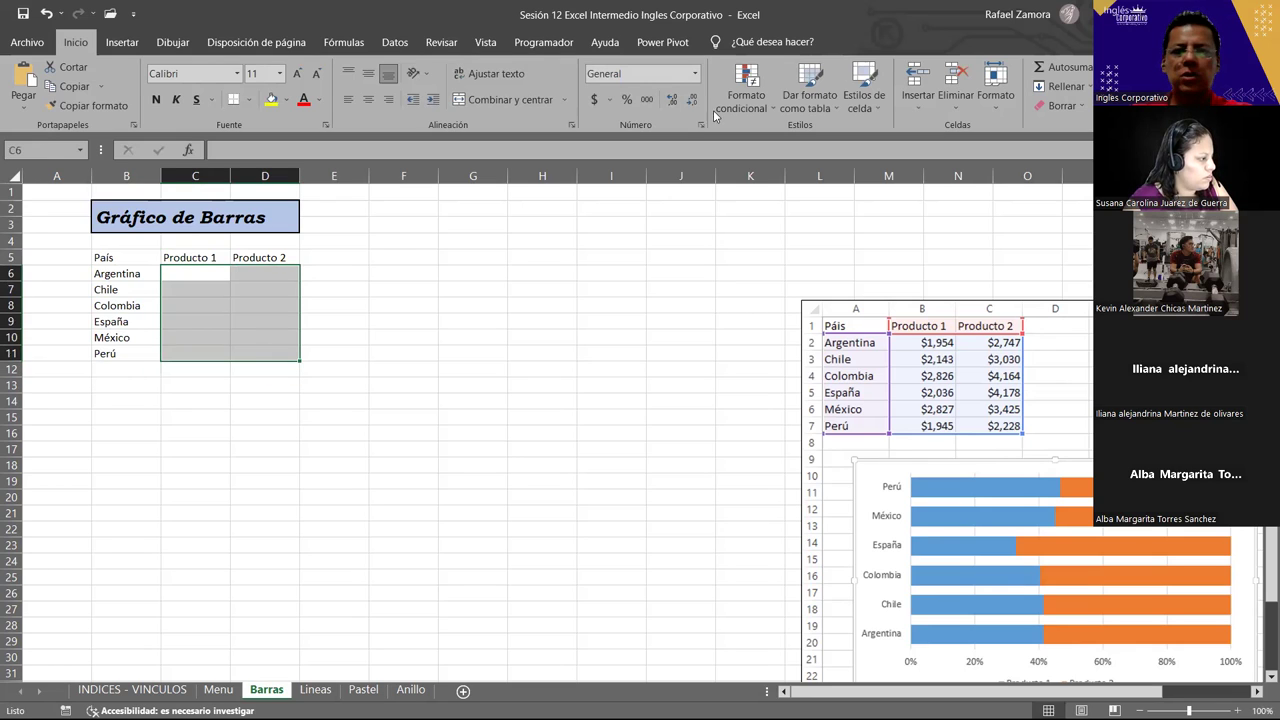
left_click(594, 99)
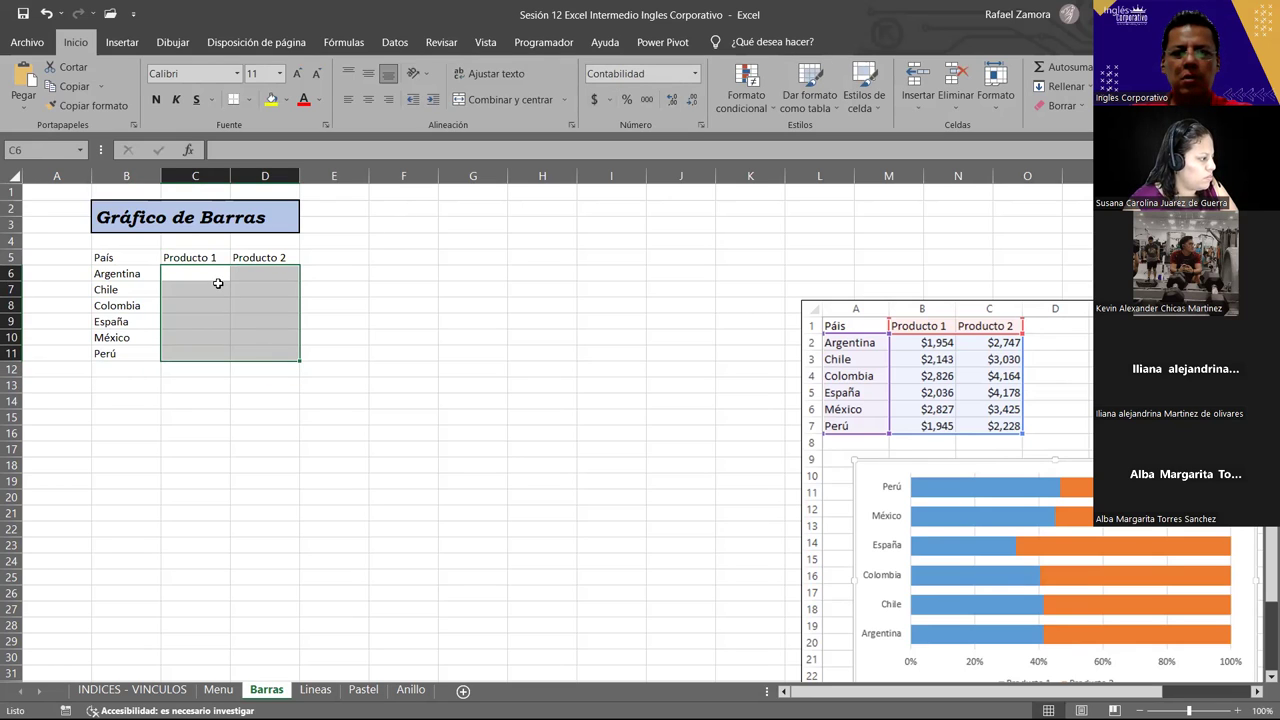
left_click(166, 273)
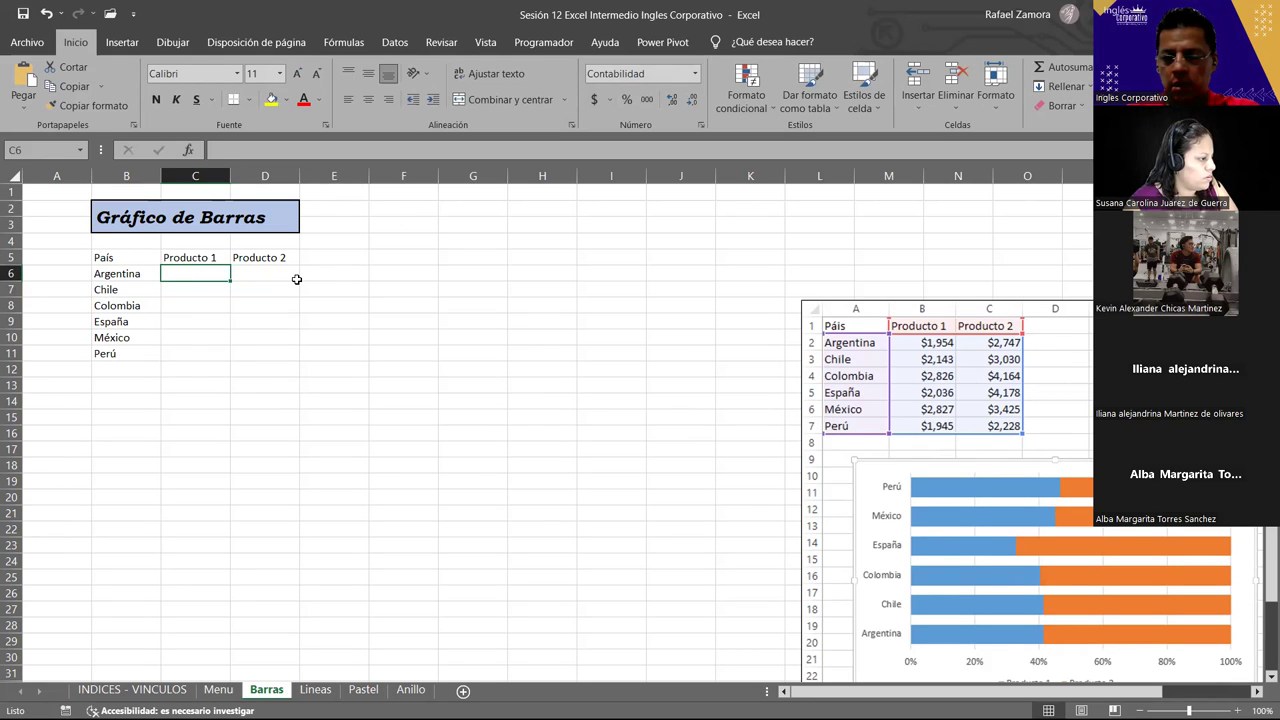
type("1,9")
type("54")
key("Return")
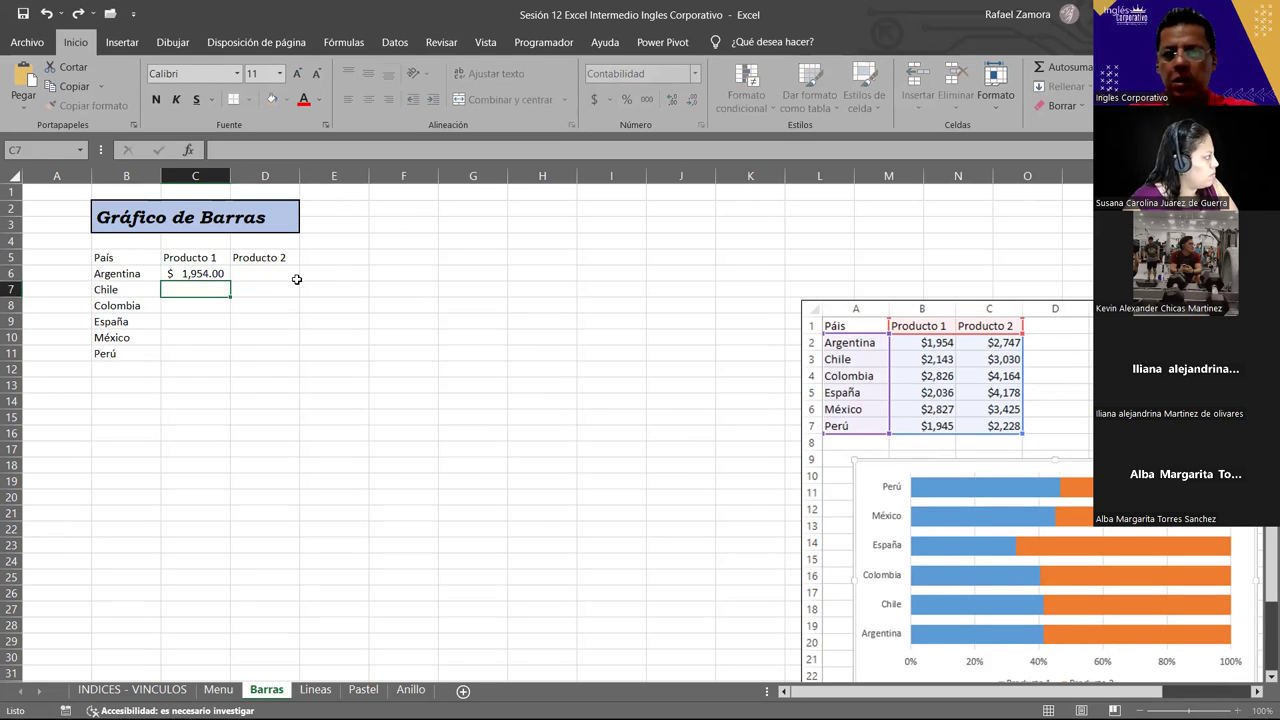
type("2443")
key("Return")
type("2,443.00")
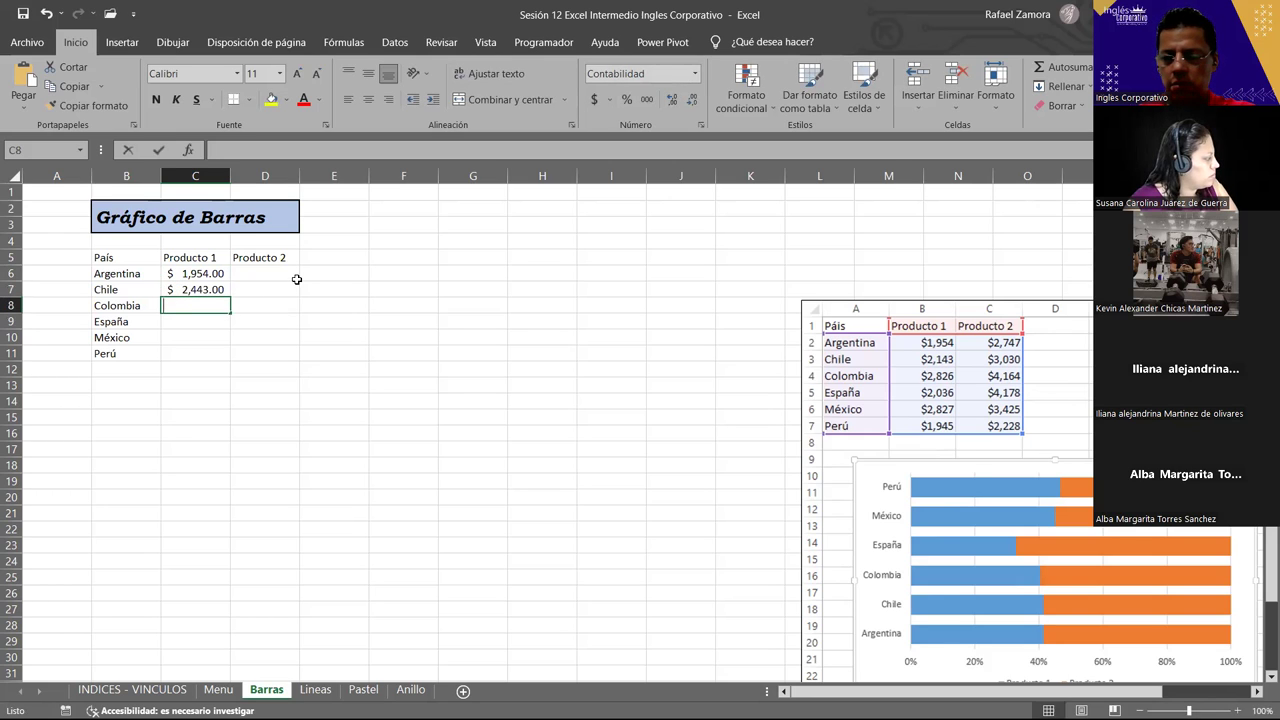
type("826")
key("Return")
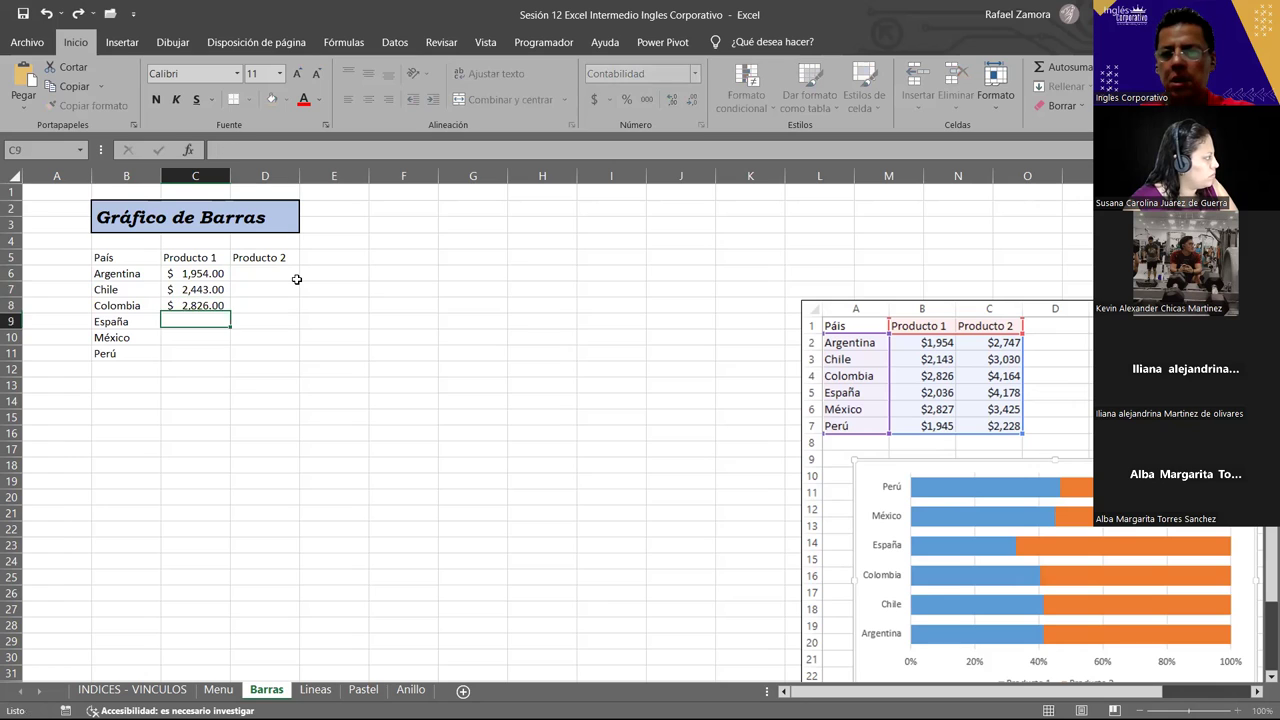
type("2,0")
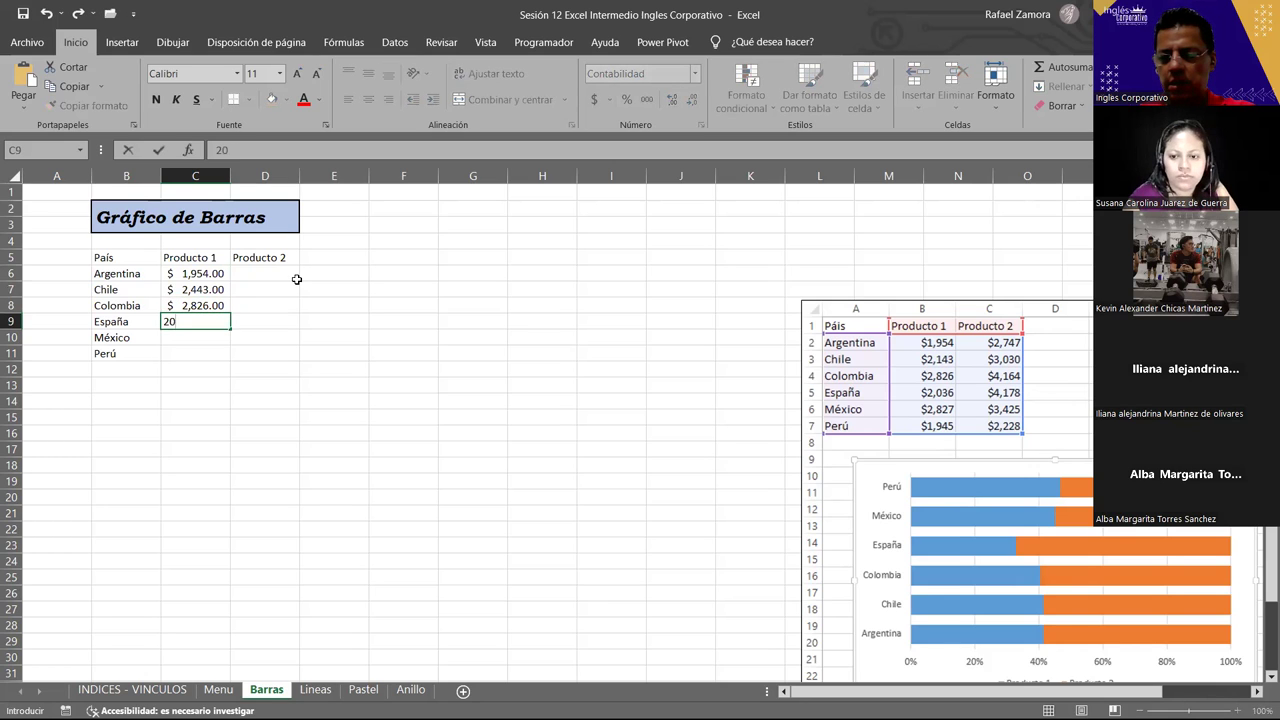
type("36")
key("Return")
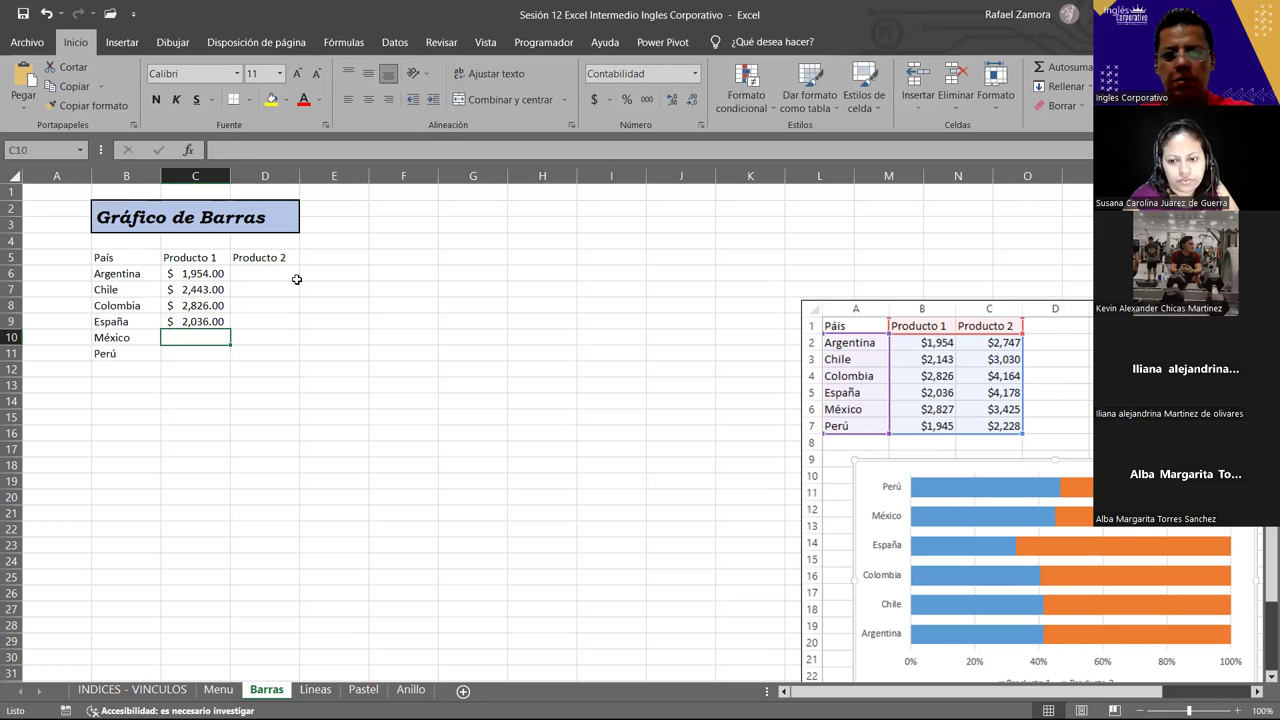
type("19")
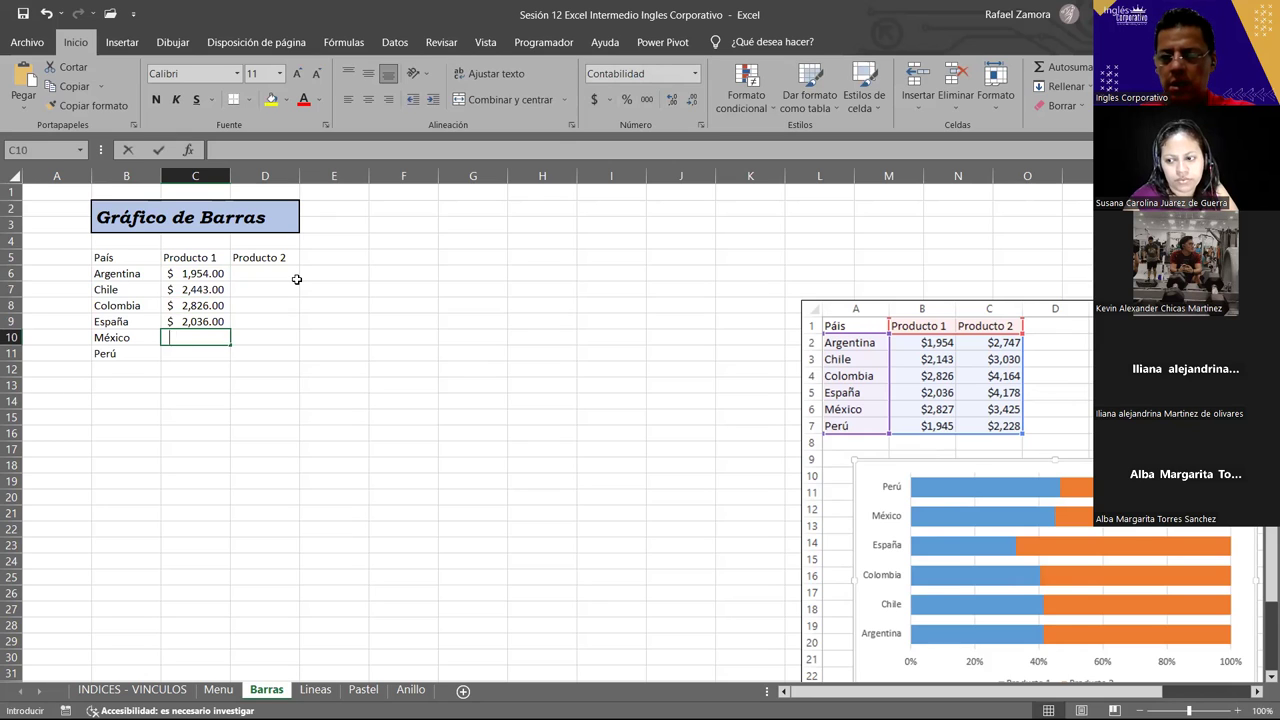
type("5")
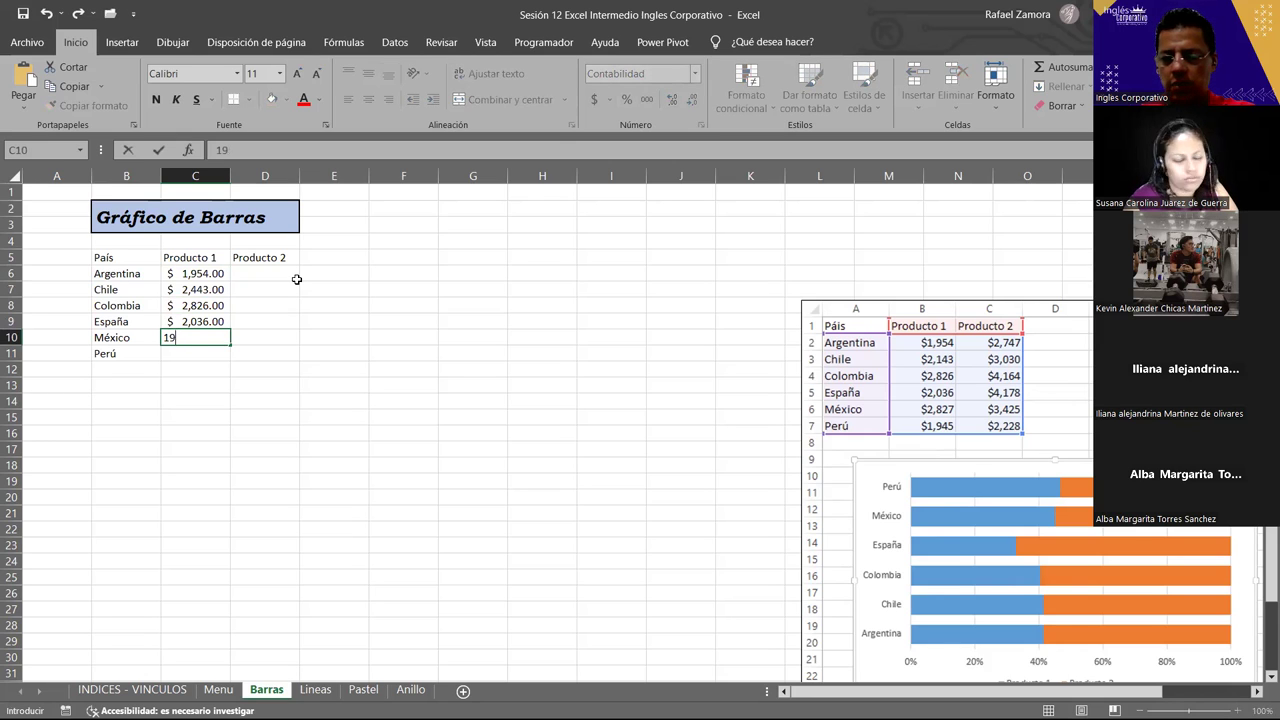
type("45")
key("Return")
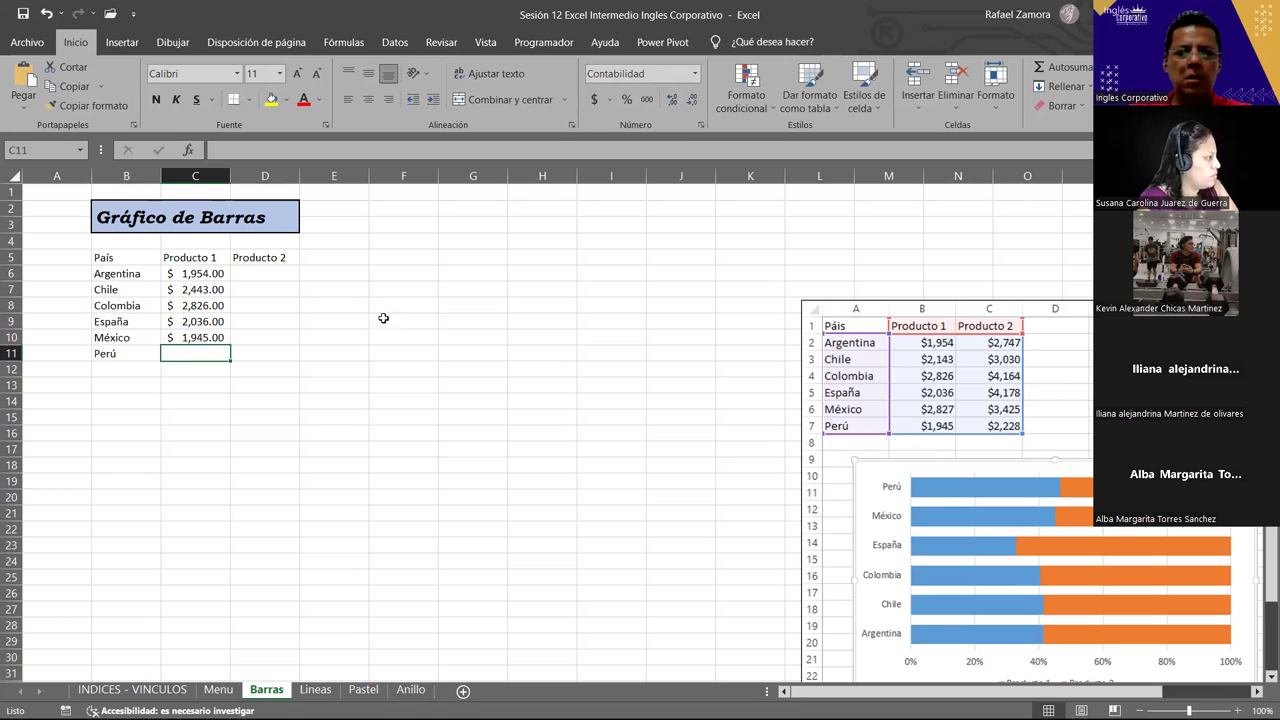
- Correct Chile to 2,143 and México to 2,827, then enter Perú's 1,945
double_click(213, 289)
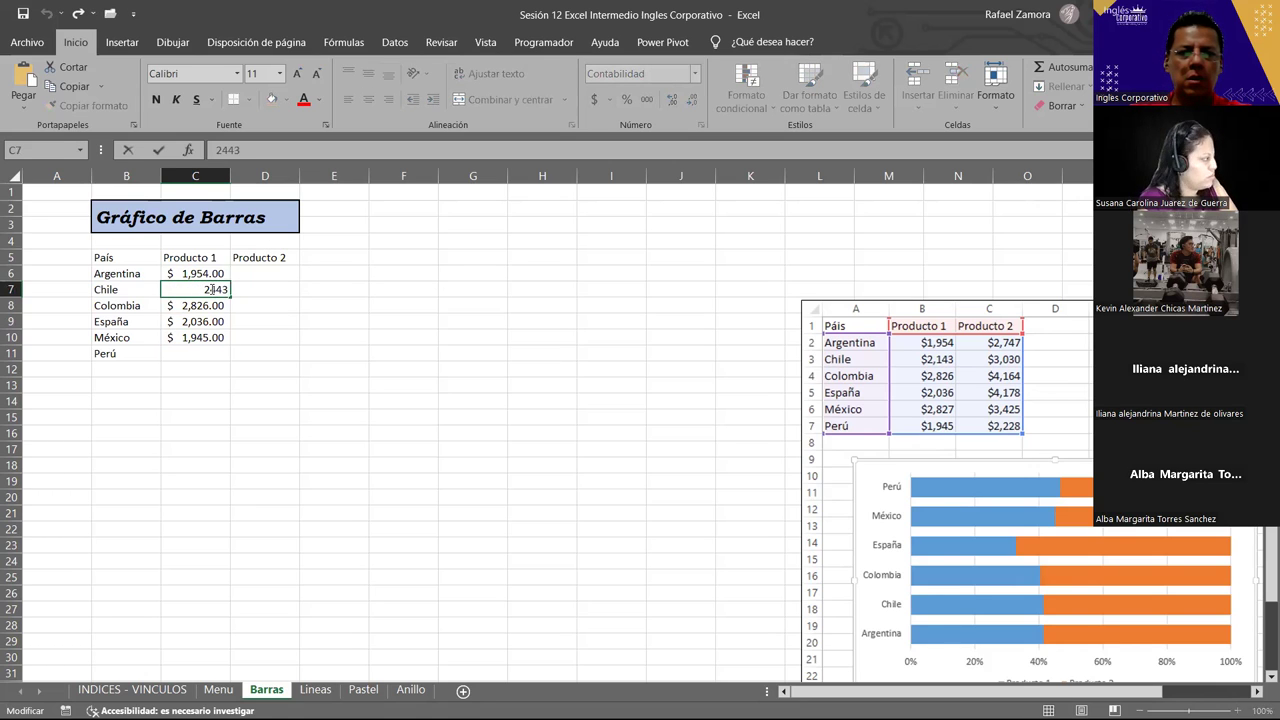
left_click_drag(208, 289, 214, 289)
type("1")
key("Return")
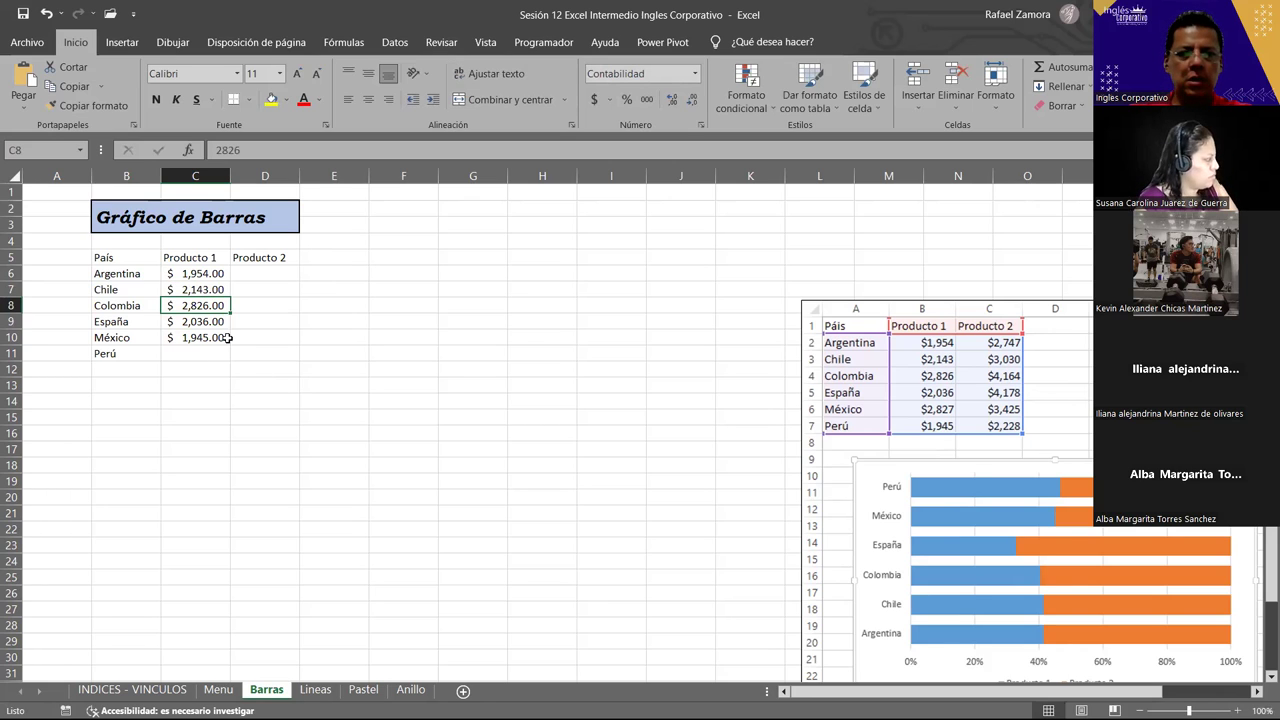
left_click(207, 322)
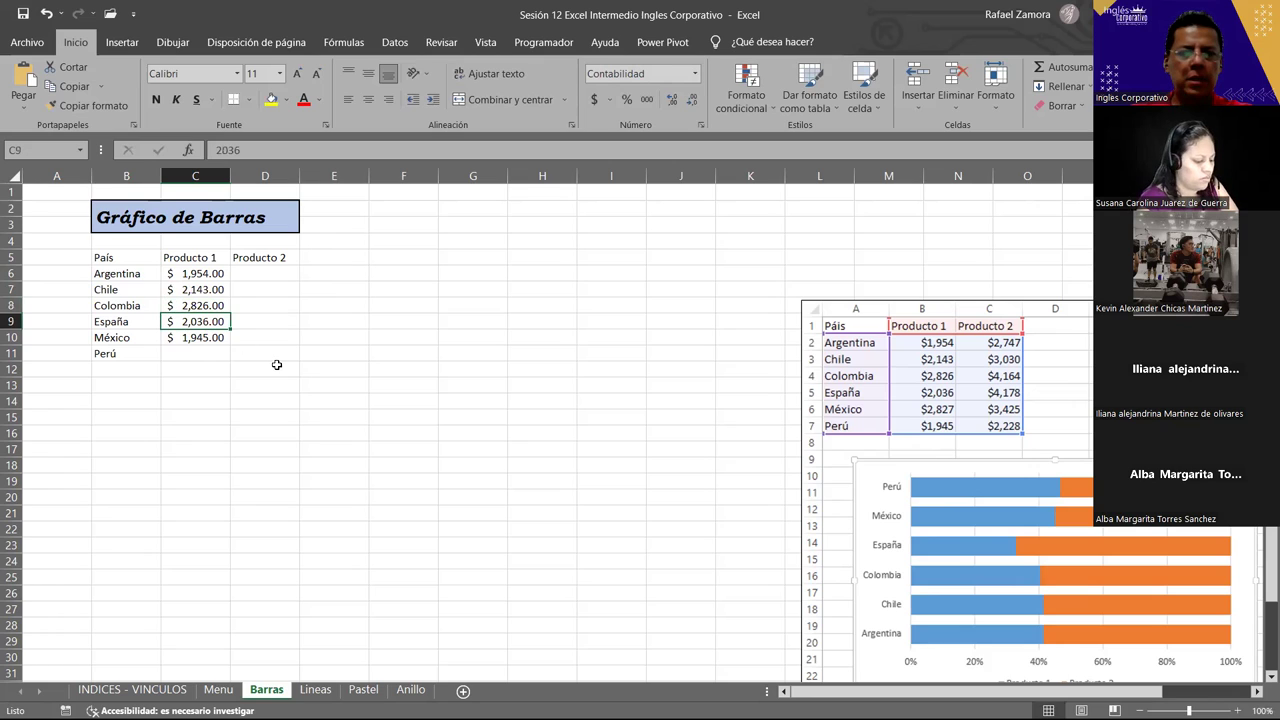
left_click(205, 337)
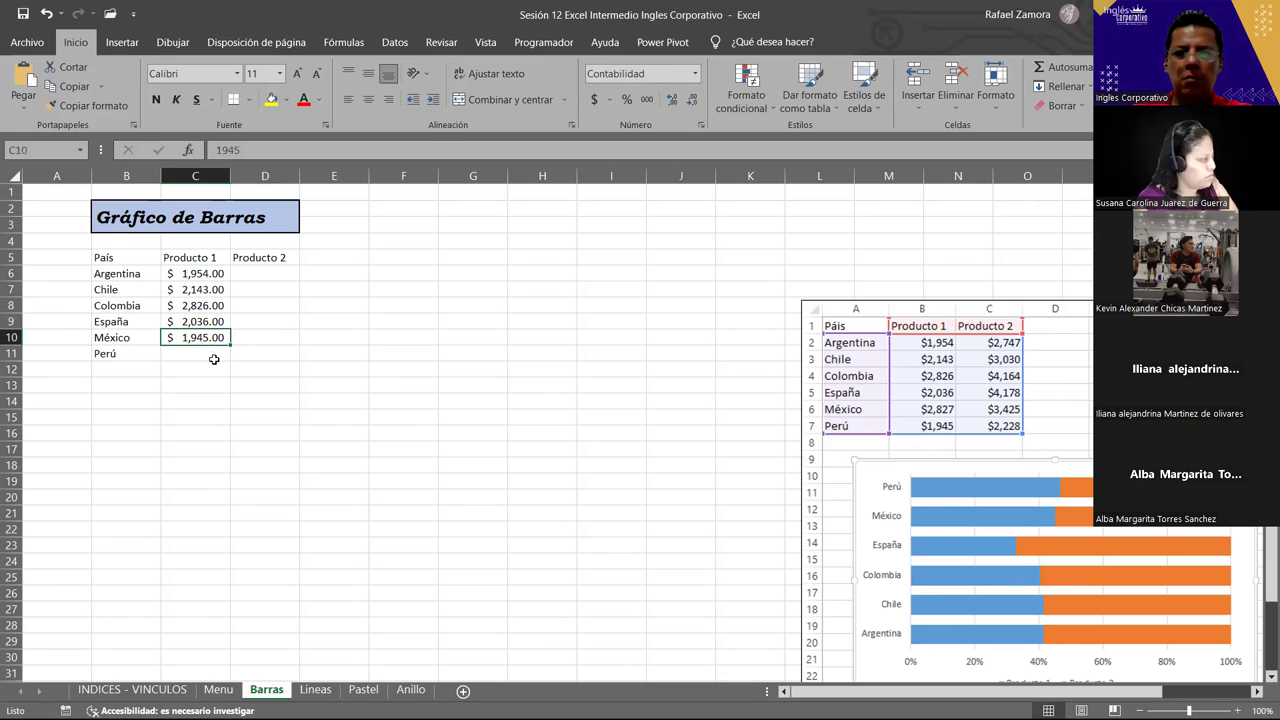
type("2827")
left_click(212, 360)
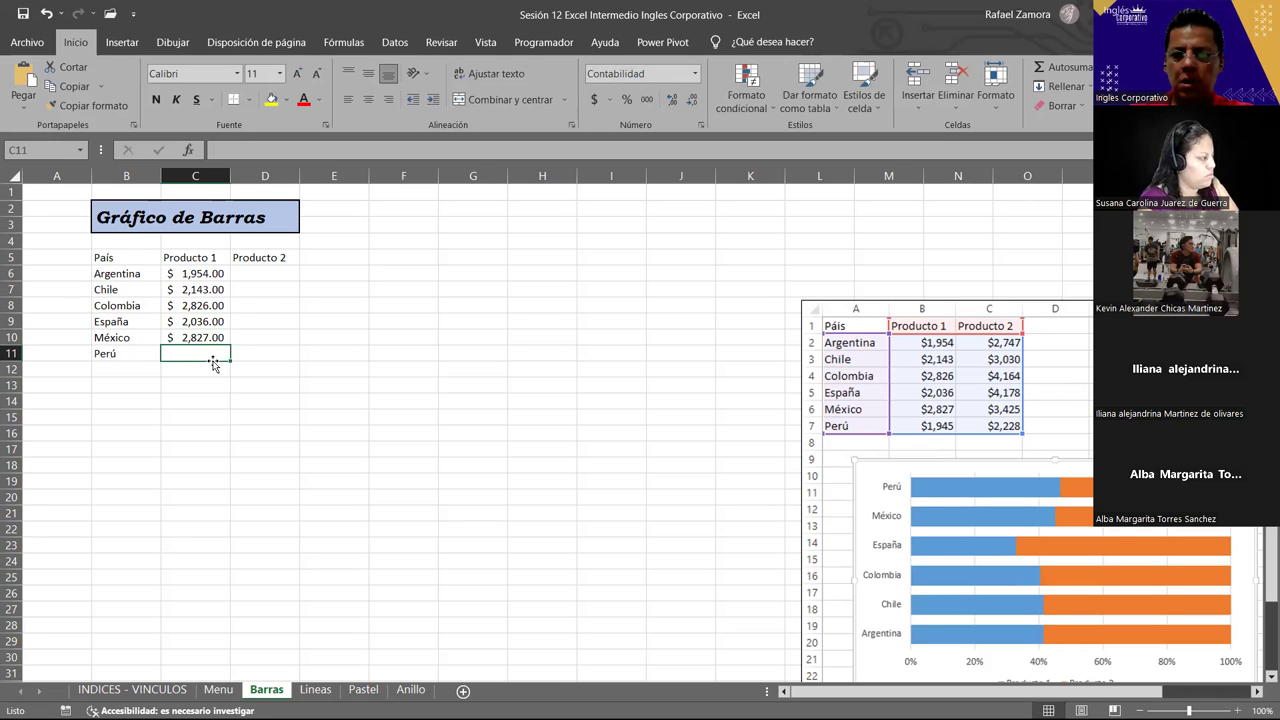
type("1,945")
key("Return")
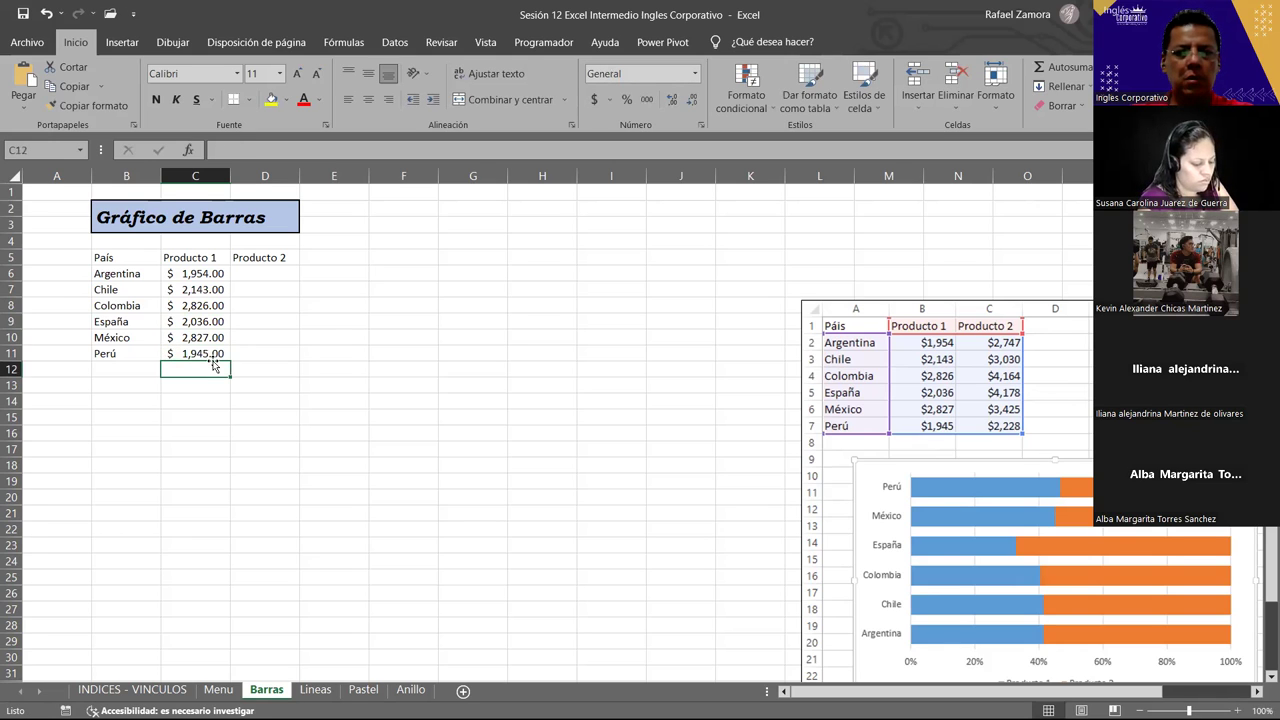
- Enter Producto 2 amounts 2747, 3, 4164, 4178, 3,425 and 2,228 in D6:D11, then select C6:C11
left_click(286, 269)
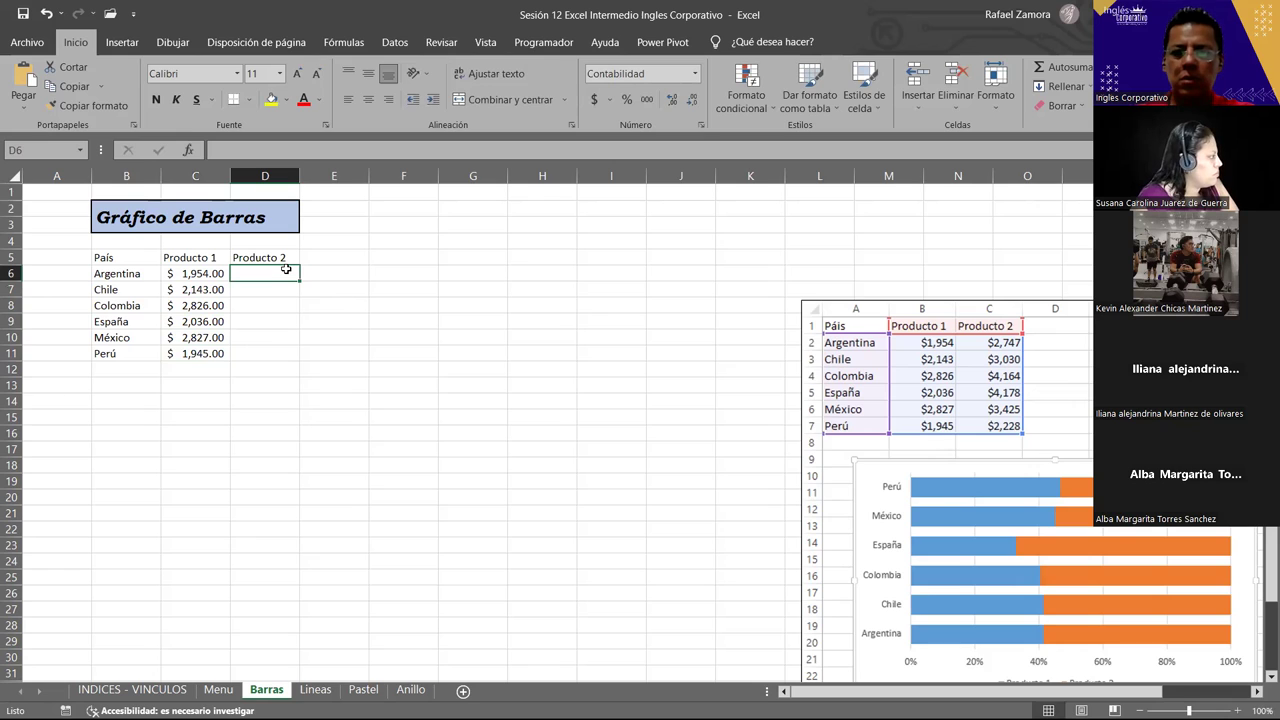
type("2747")
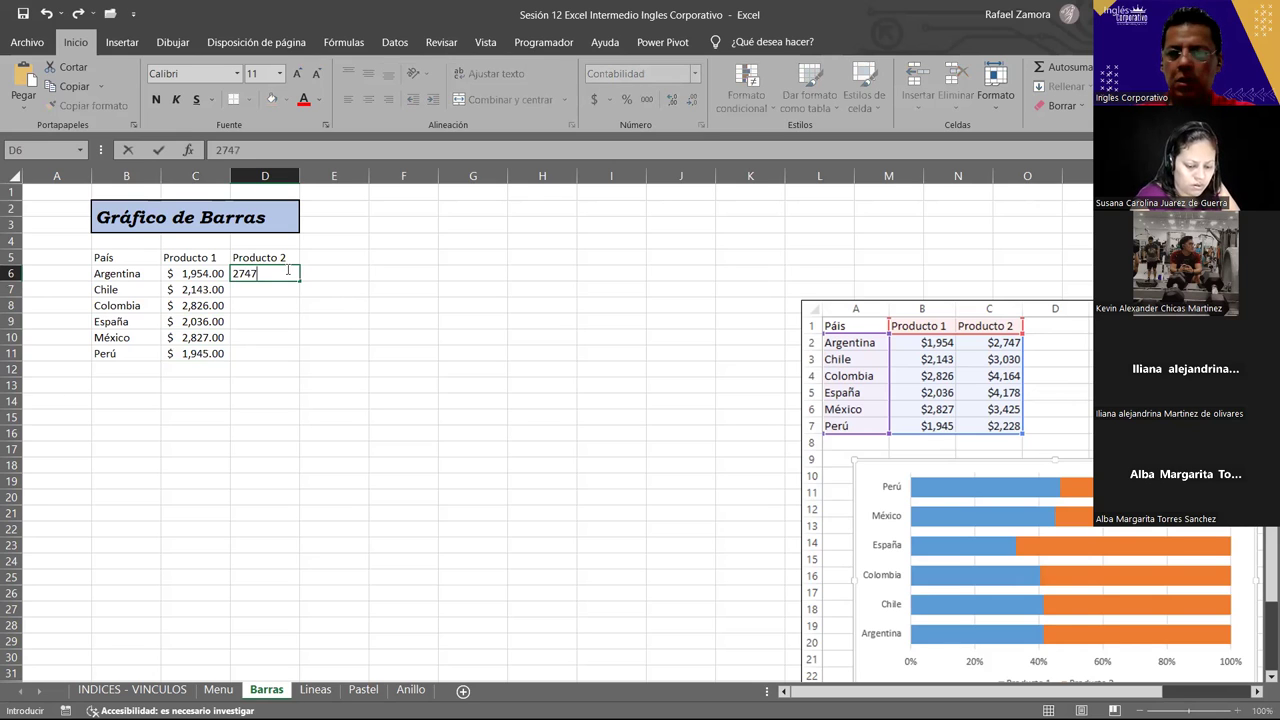
key("Return")
type("3030")
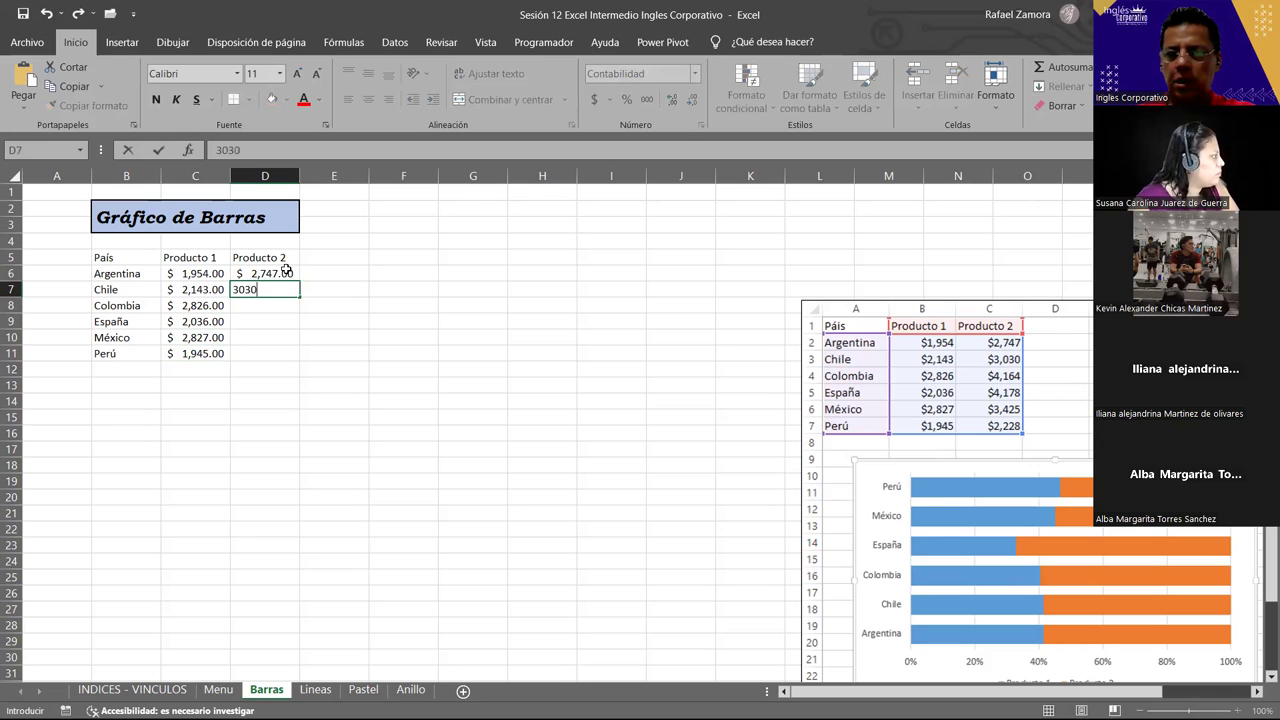
key("Return")
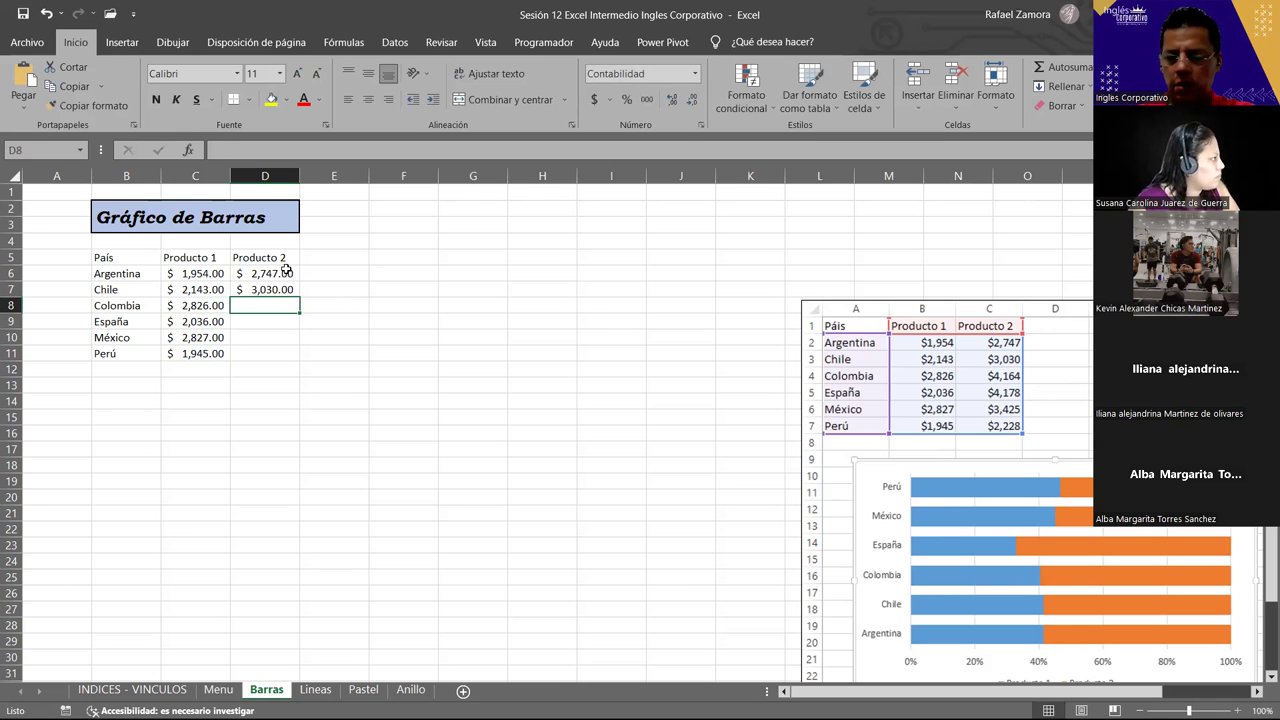
type("4164")
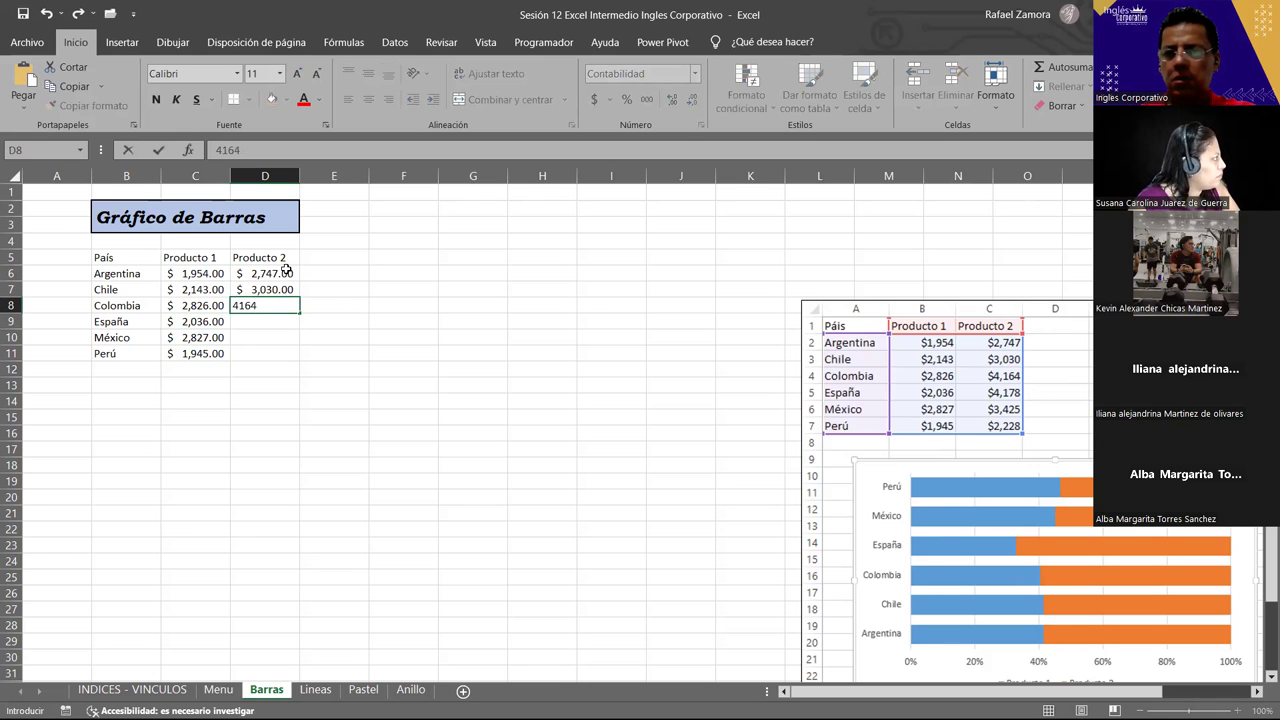
key("Return")
type("4178")
key("Return")
type("3,42")
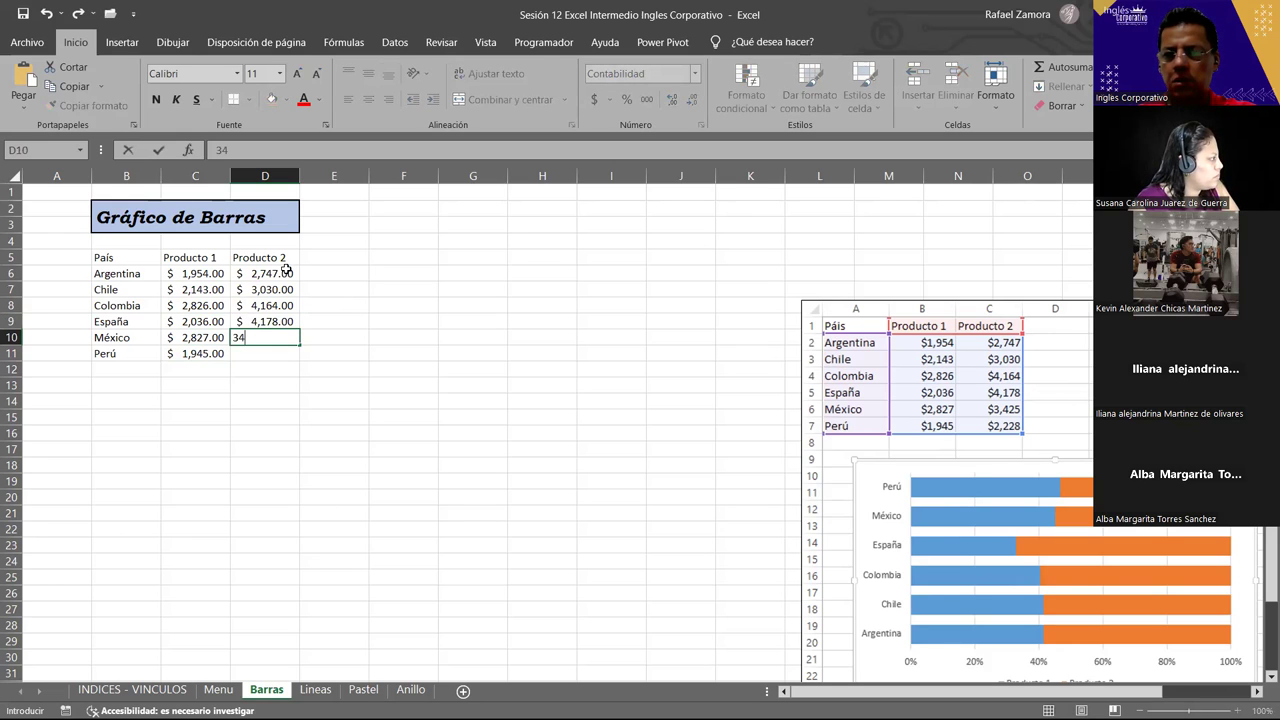
type("5")
key("Return")
type("2")
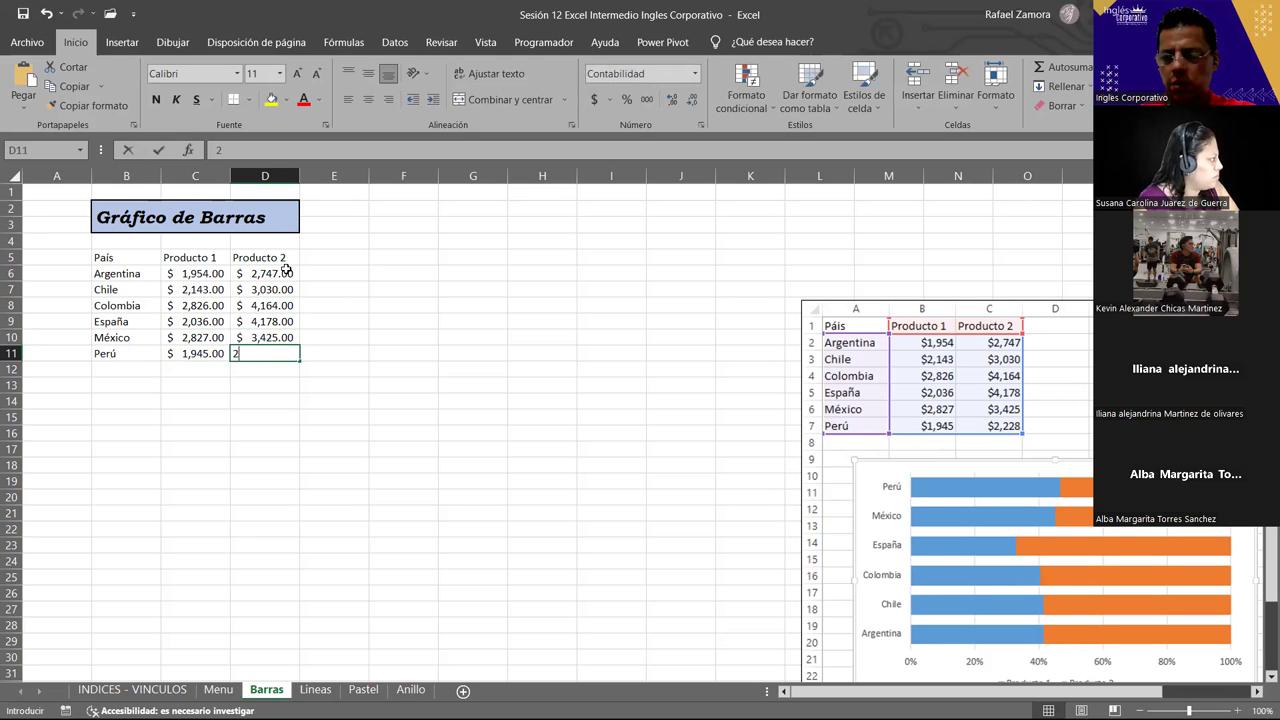
type("$ 2,228")
key("Return")
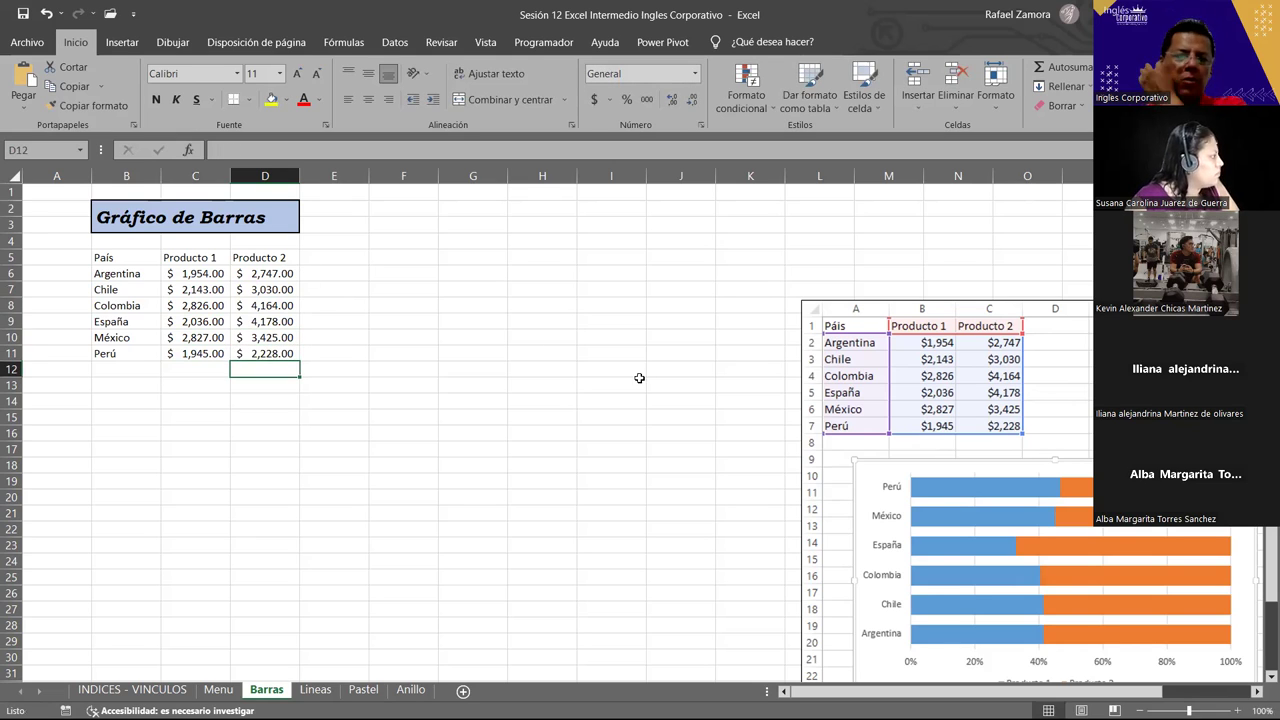
left_click(203, 275)
left_click_drag(206, 350, 206, 352)
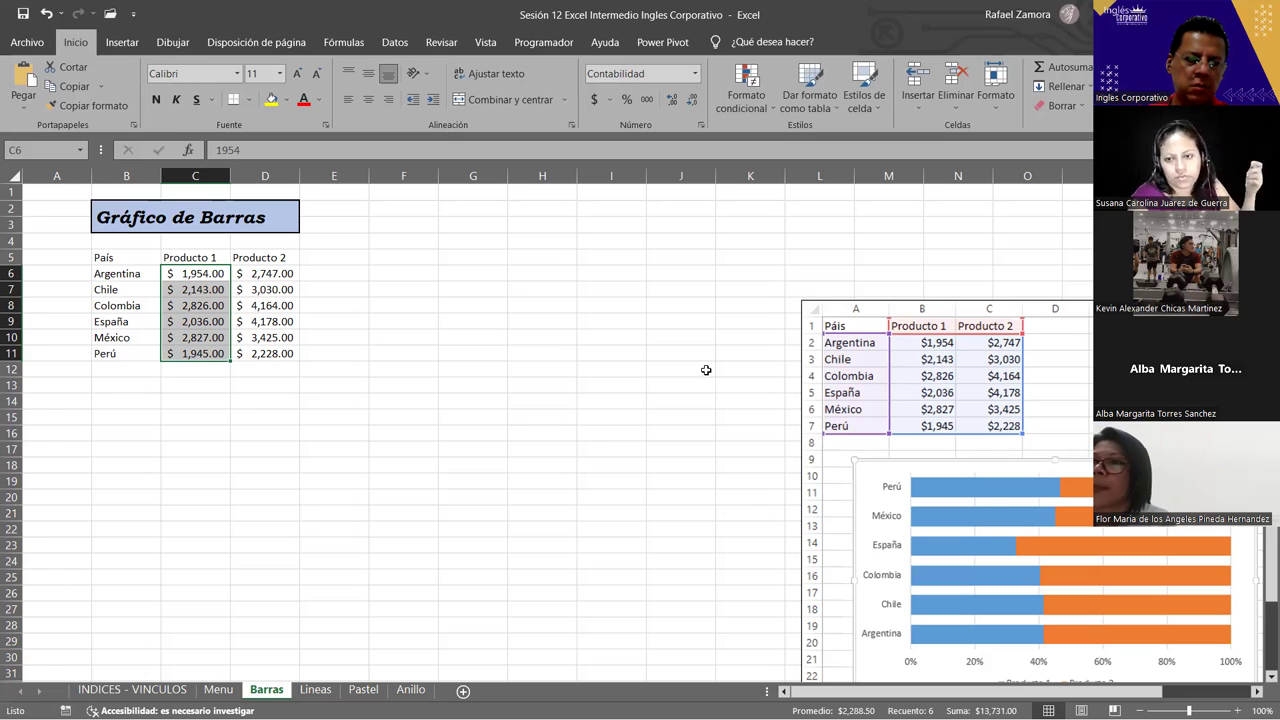
left_click(707, 370)
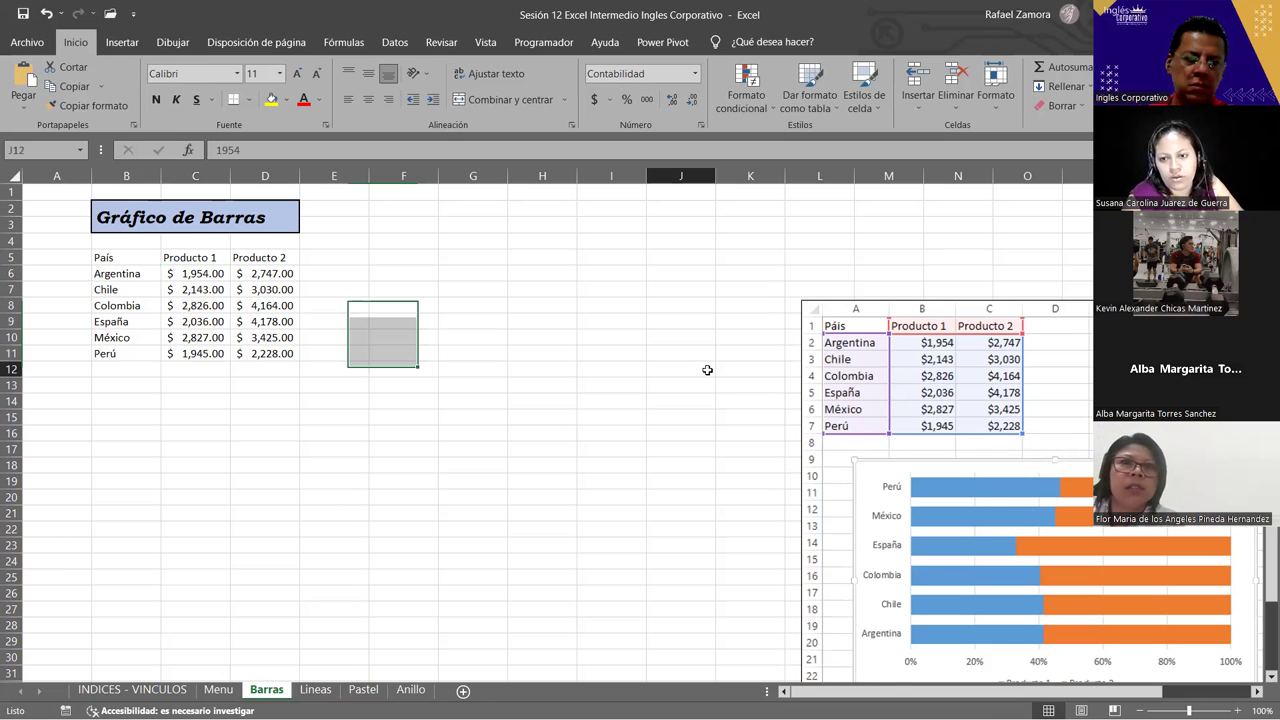
right_click(707, 370)
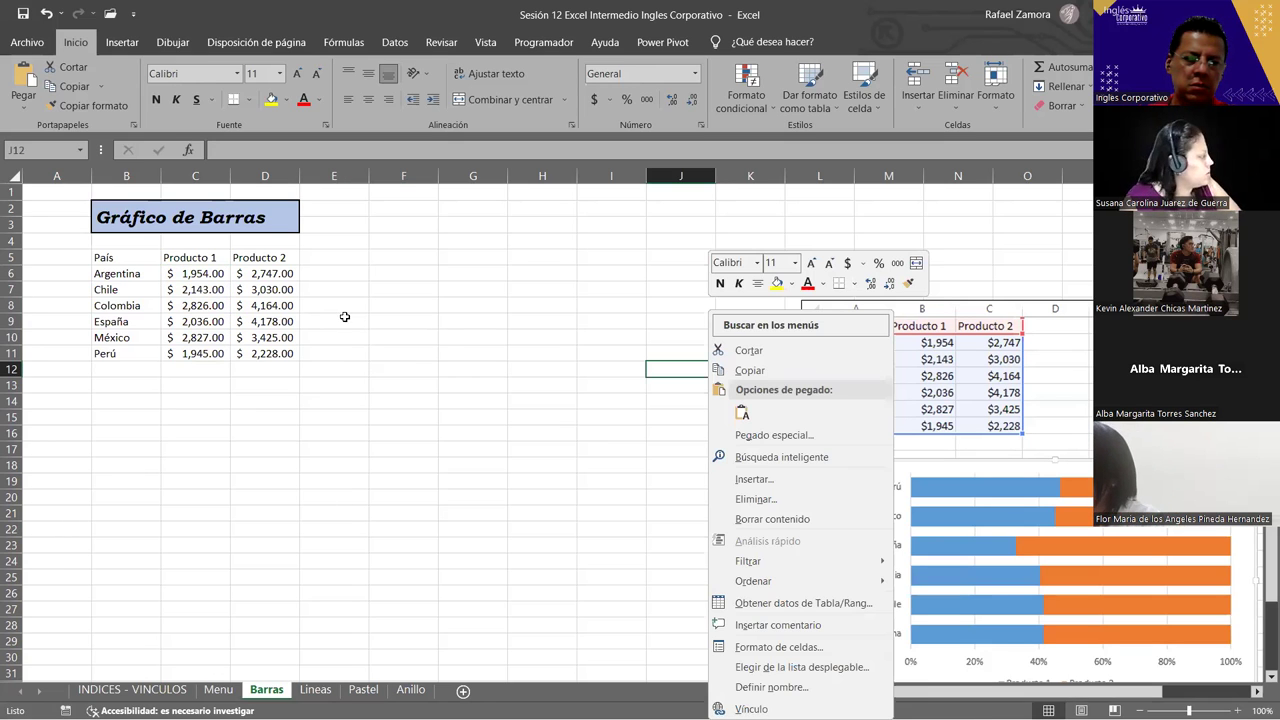
key("Escape")
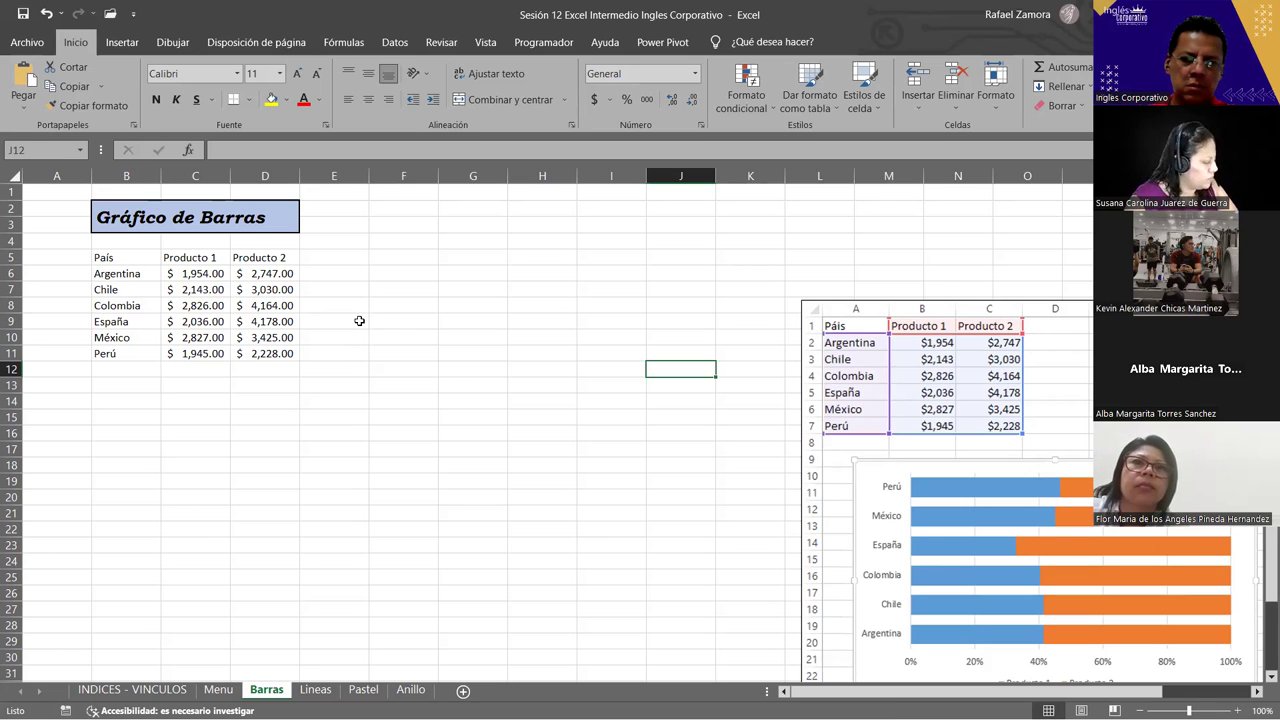
left_click_drag(359, 321, 475, 322)
left_click_drag(265, 273, 268, 355)
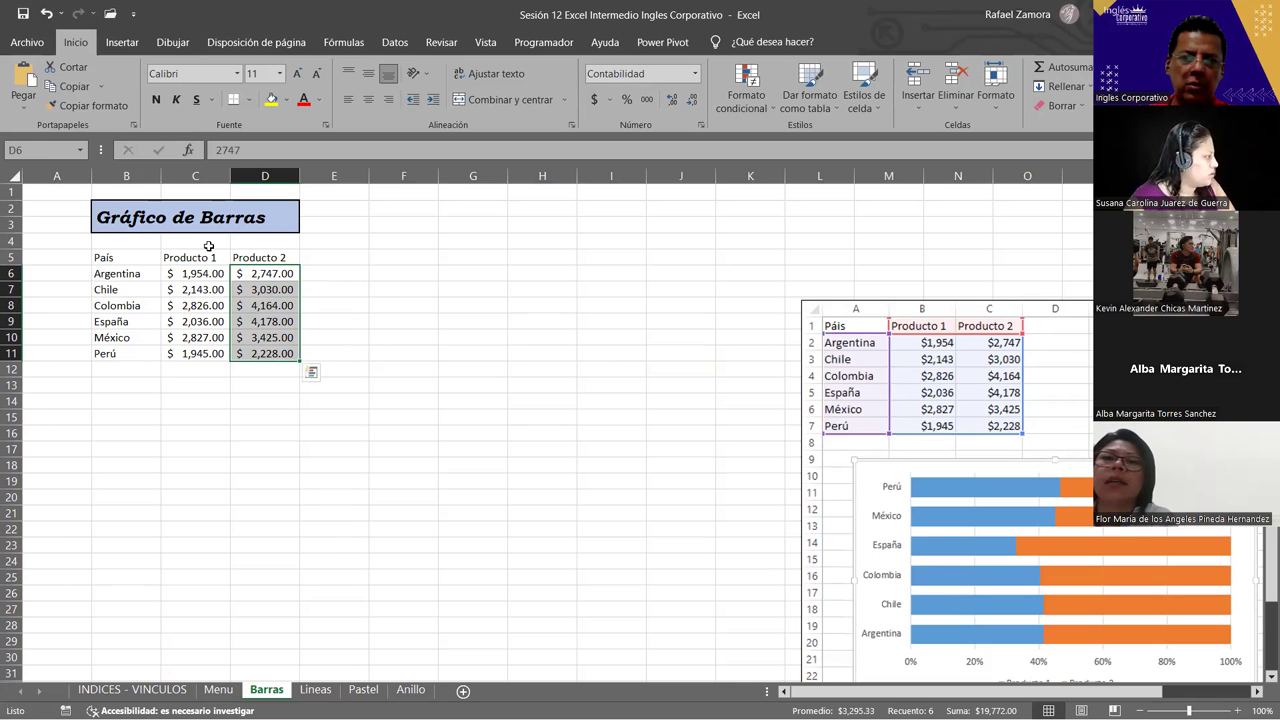
left_click(414, 385)
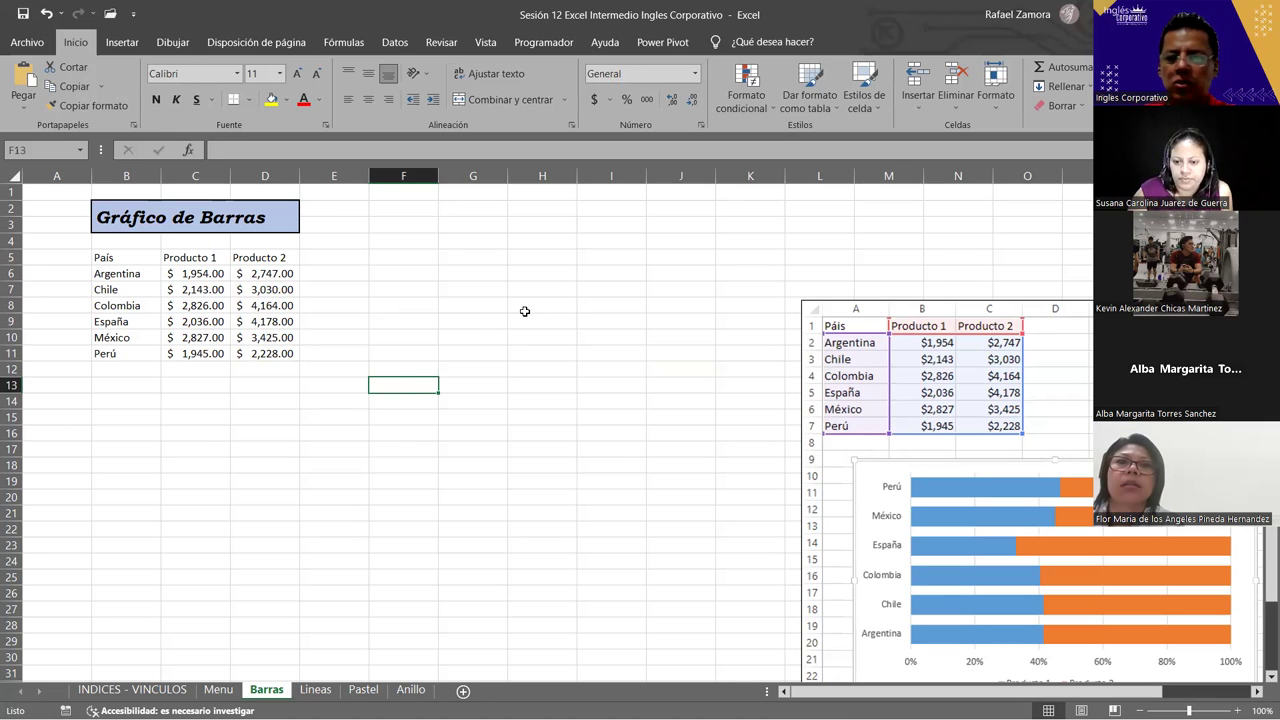
- Insert a 100% stacked bar chart of the sales table B5:D11
left_click_drag(870, 599, 874, 516)
left_click_drag(108, 257, 298, 353)
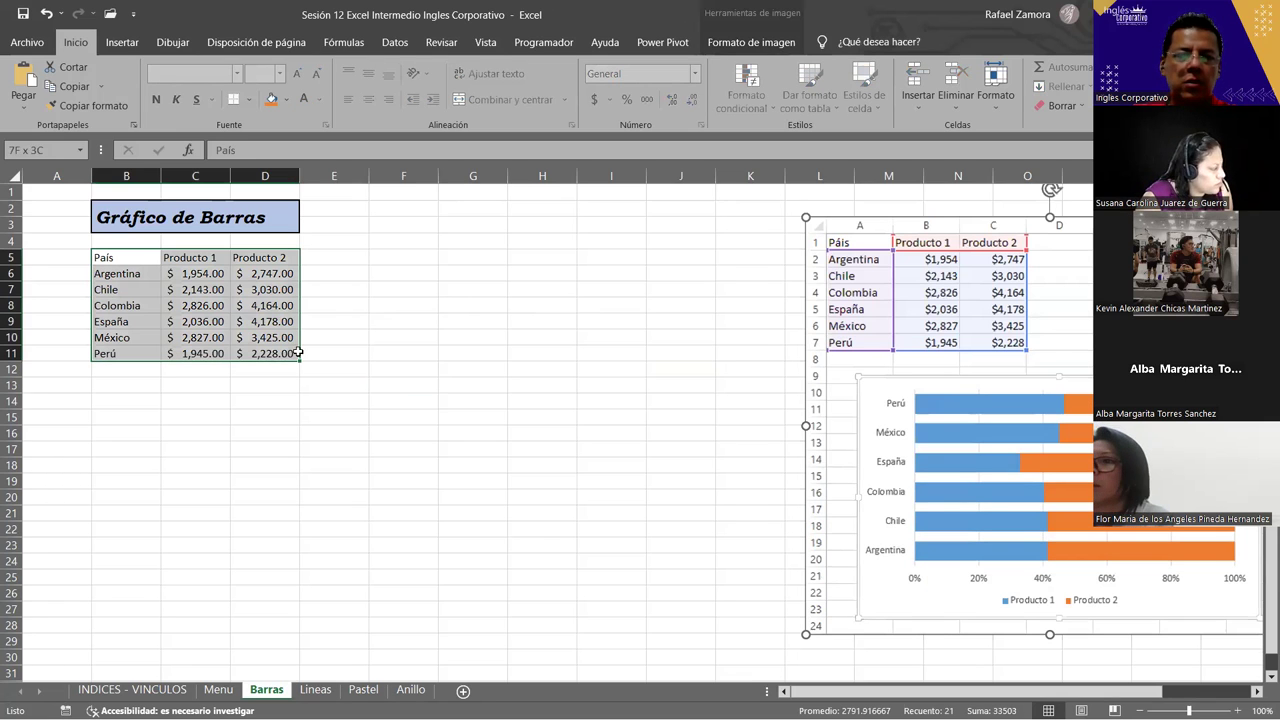
left_click(122, 42)
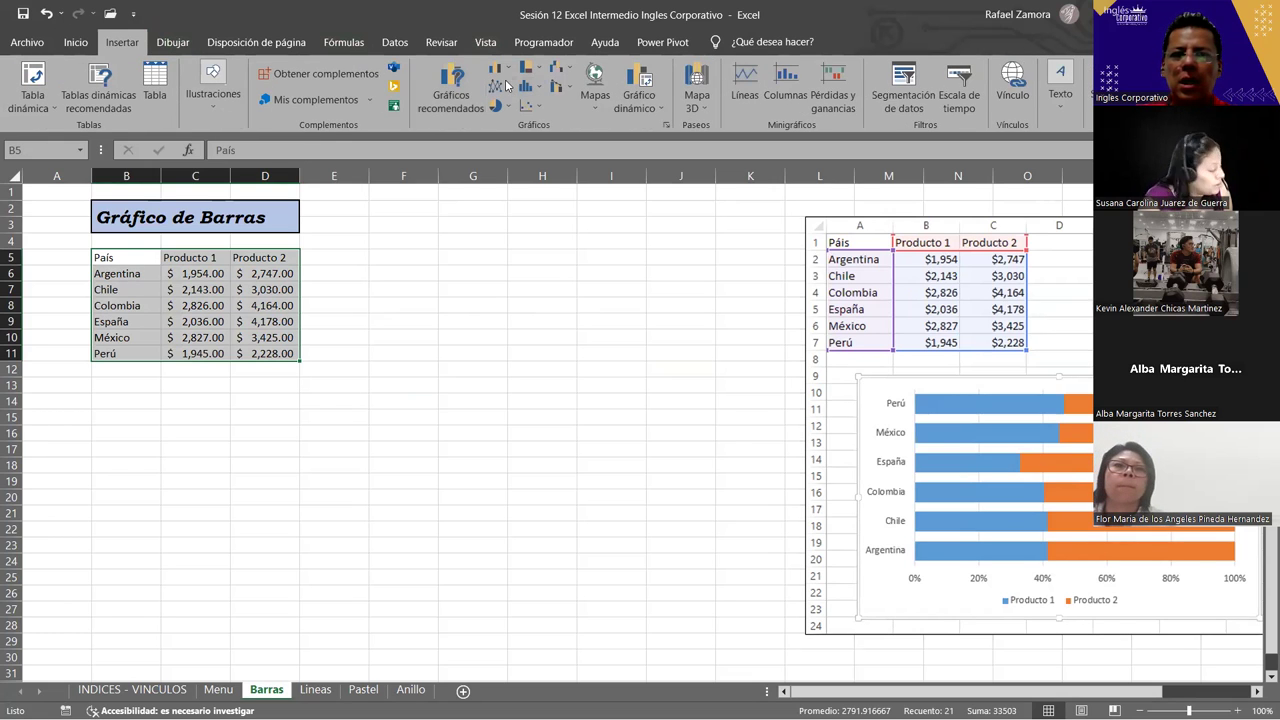
left_click(500, 68)
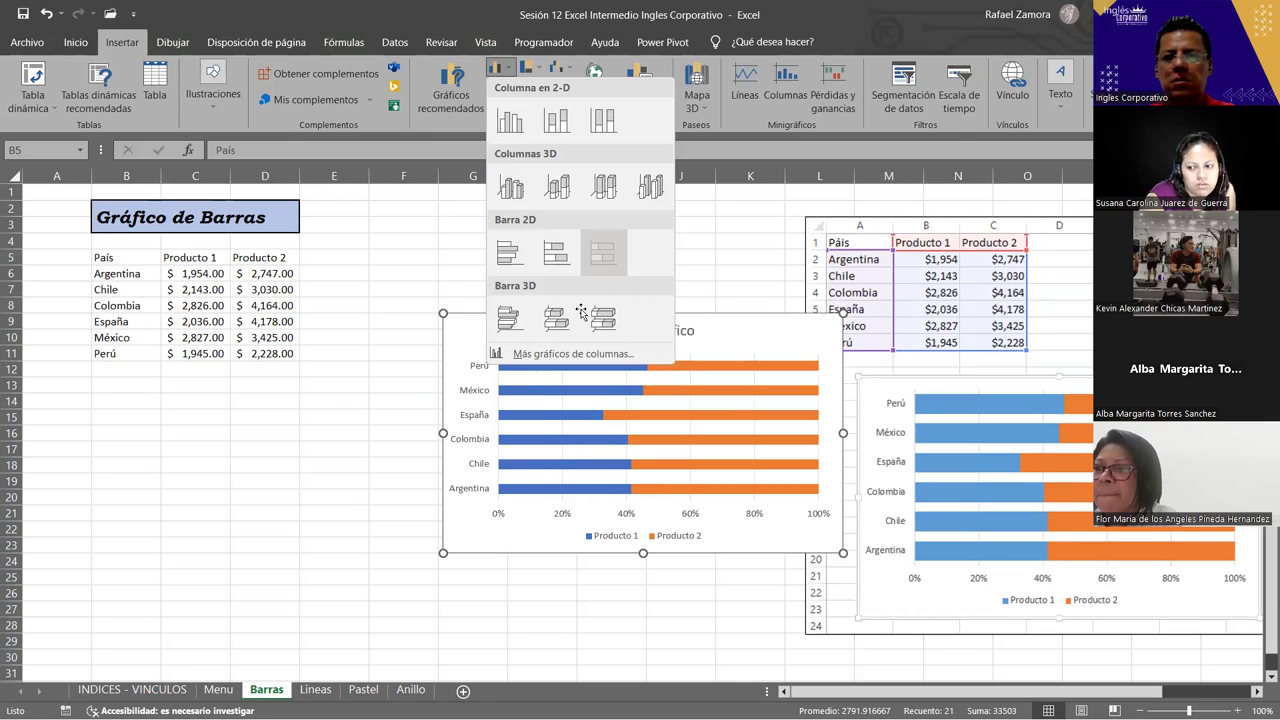
left_click(603, 254)
- Move the chart beside the table, delete the reference picture, and enlarge it across columns F–M
left_click_drag(537, 251, 505, 206)
left_click(880, 337)
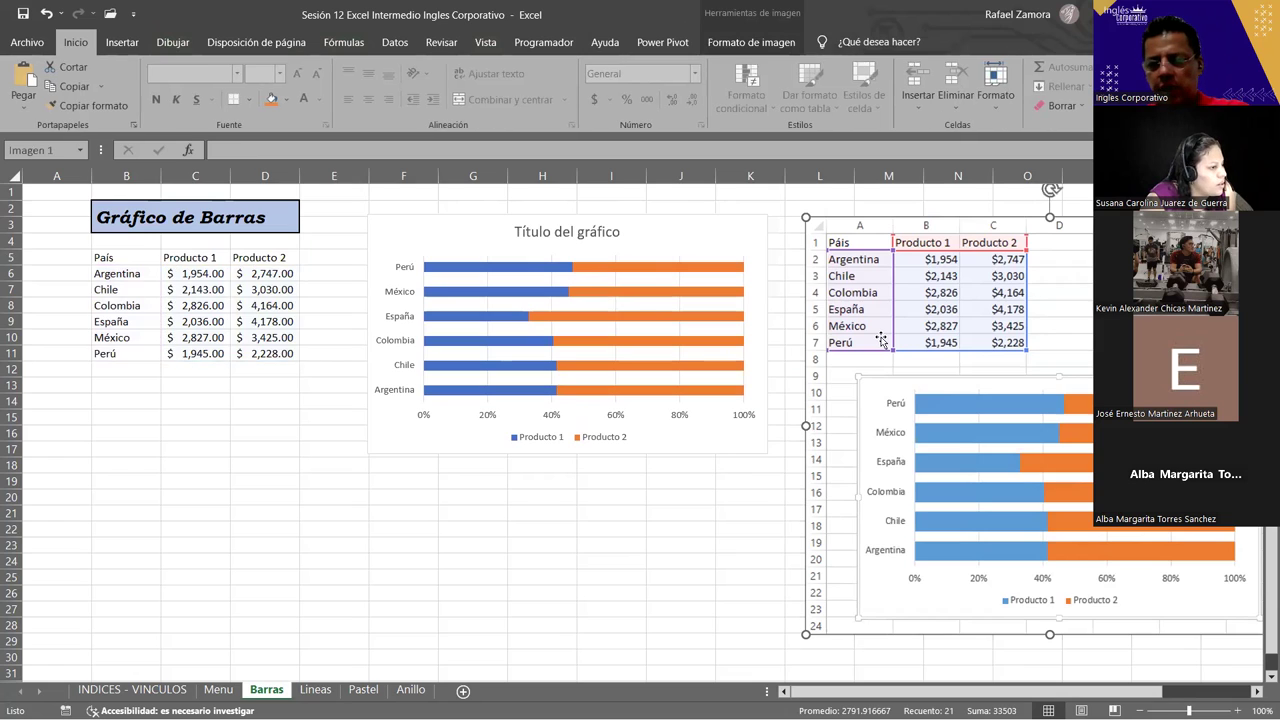
key("Delete")
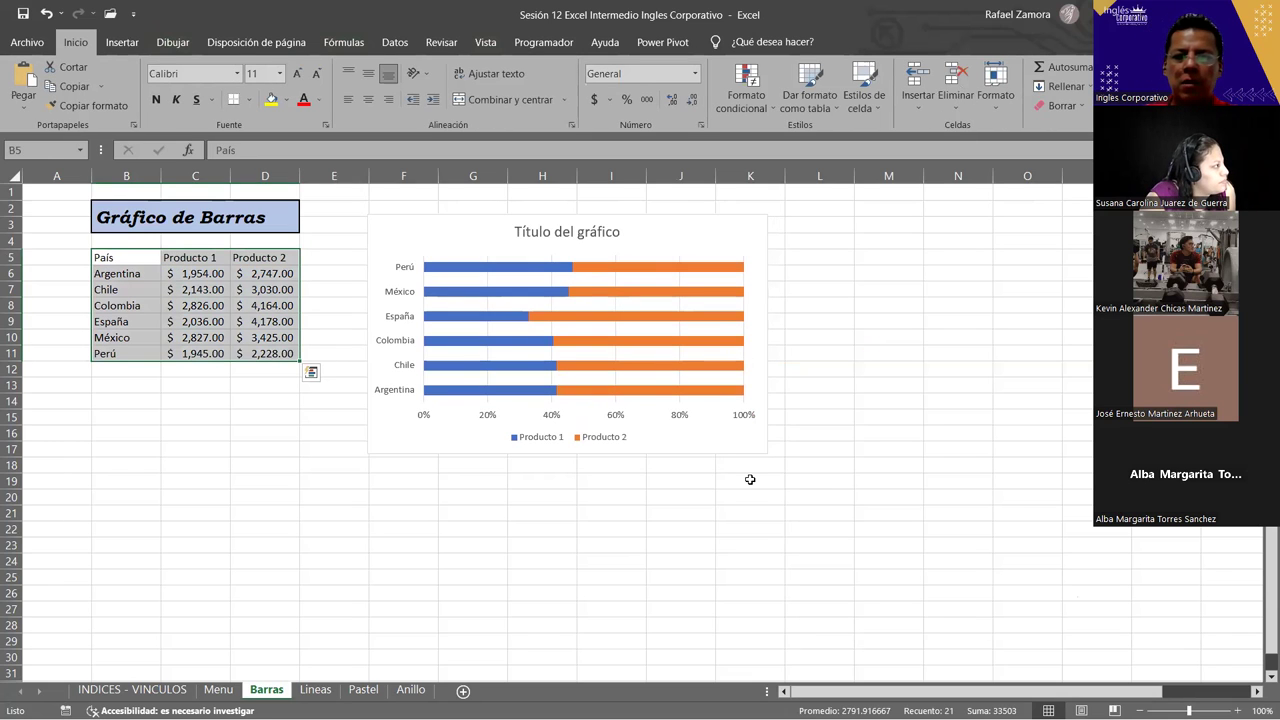
left_click_drag(768, 454, 852, 551)
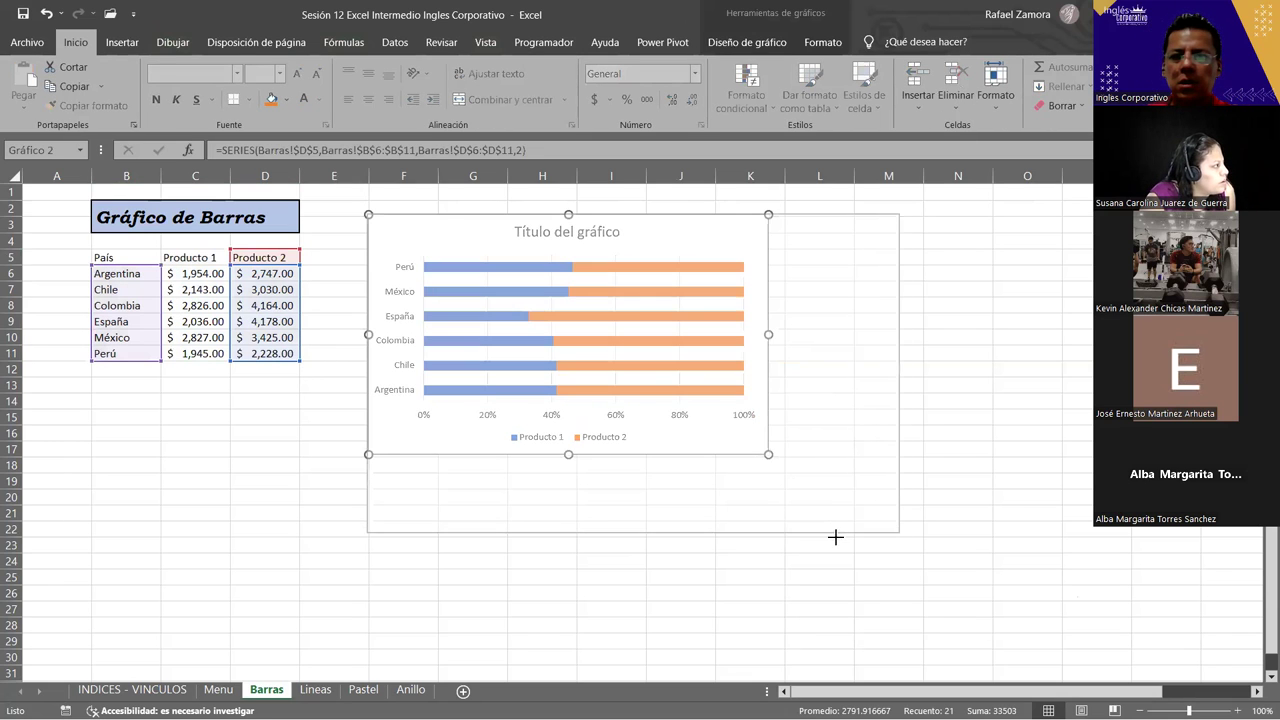
left_click_drag(847, 549, 876, 541)
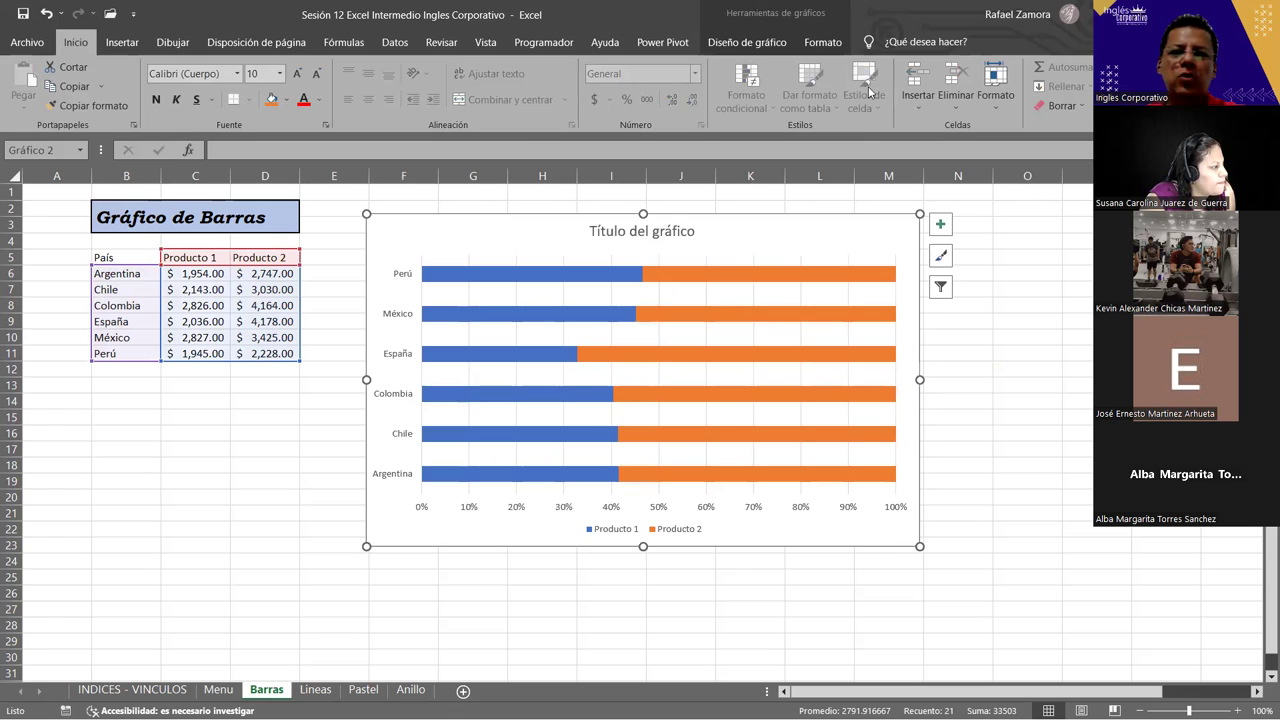
- Apply a dark design style to the chart, then go to the Lineas sheet
left_click(823, 42)
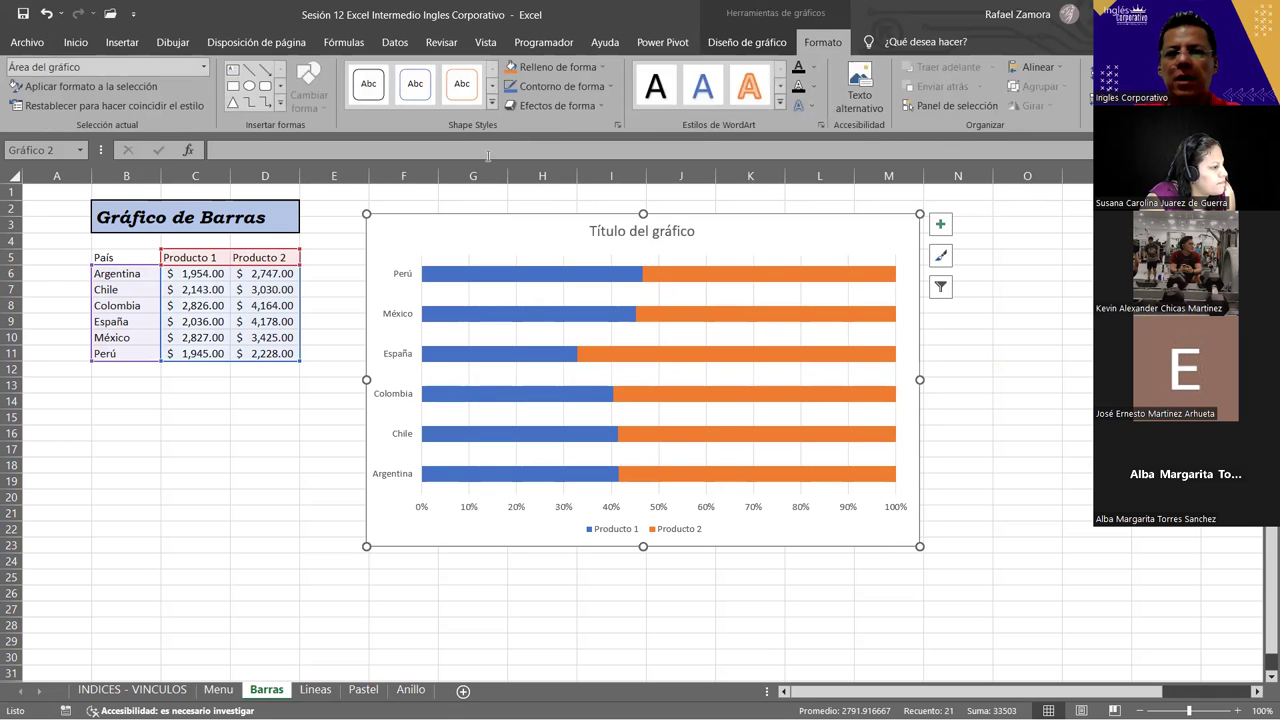
left_click(747, 42)
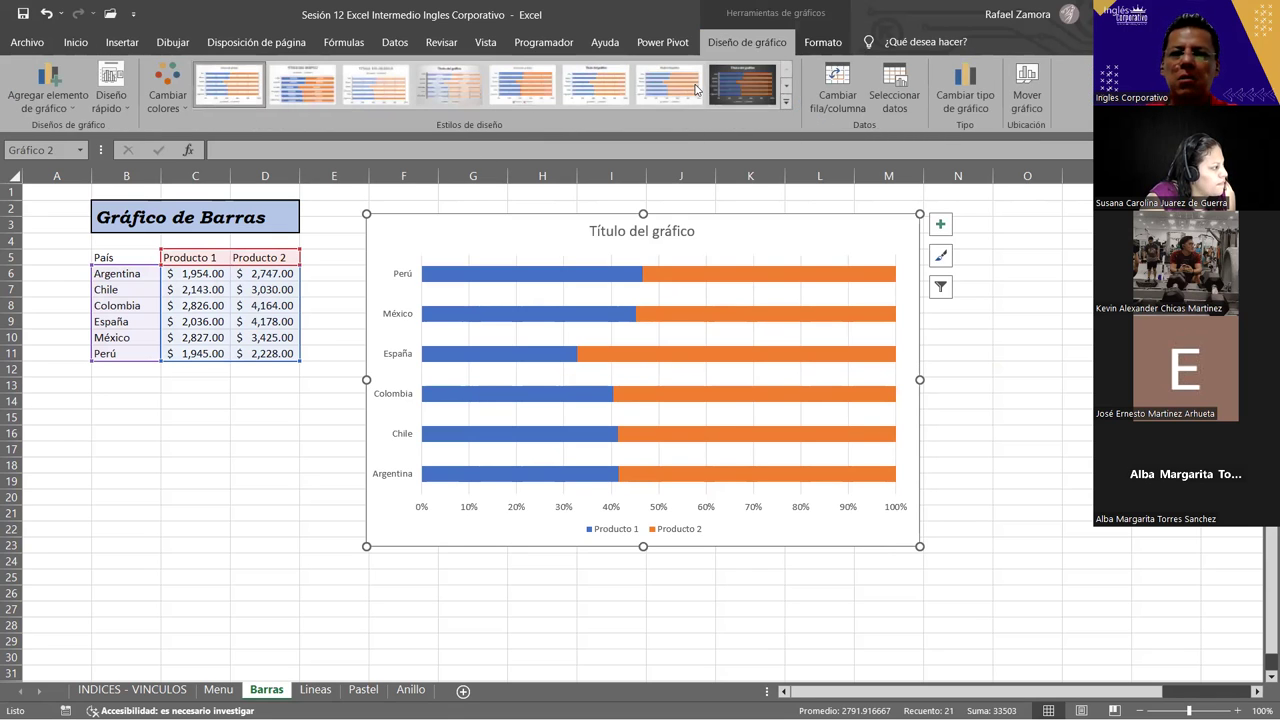
left_click(771, 92)
left_click(960, 367)
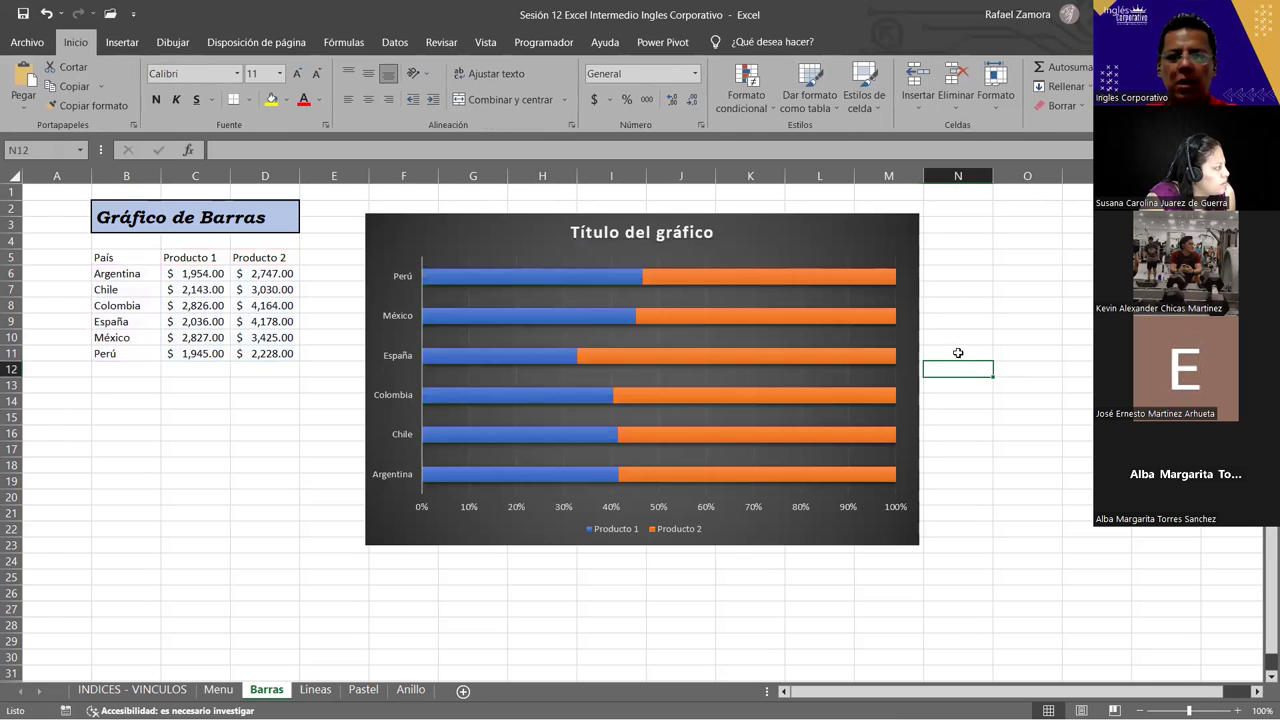
left_click(245, 523)
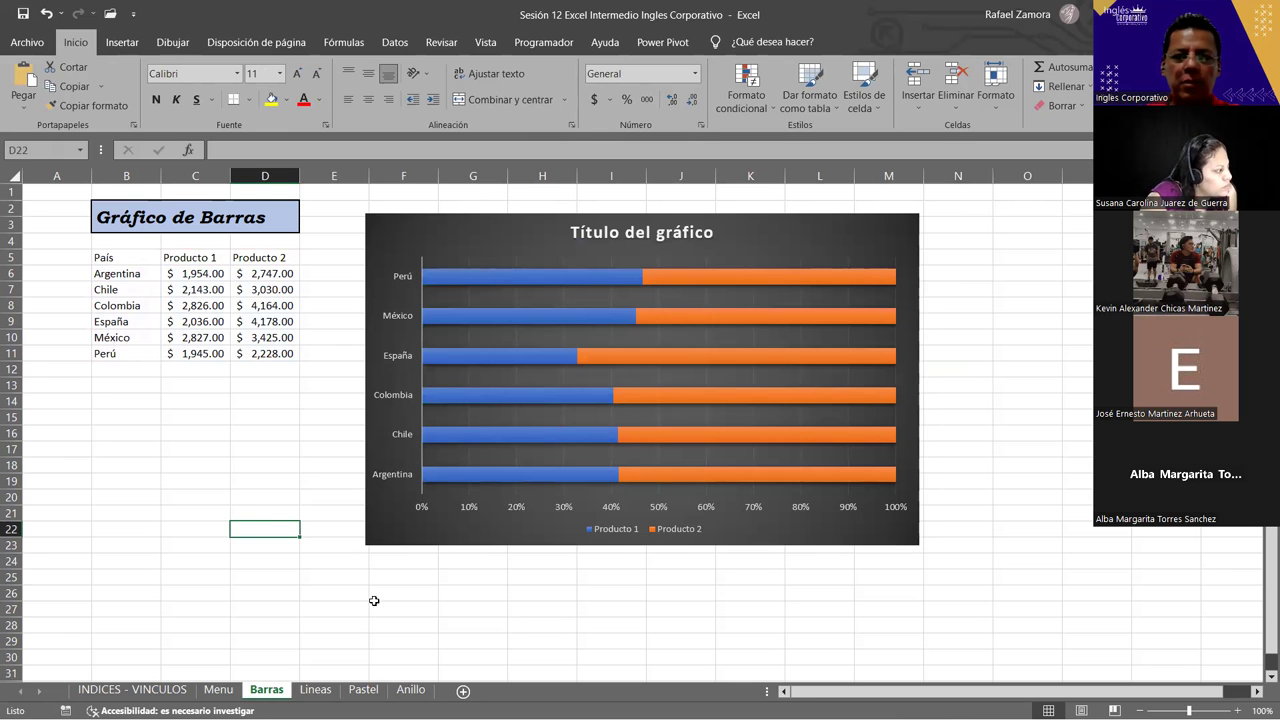
left_click(315, 689)
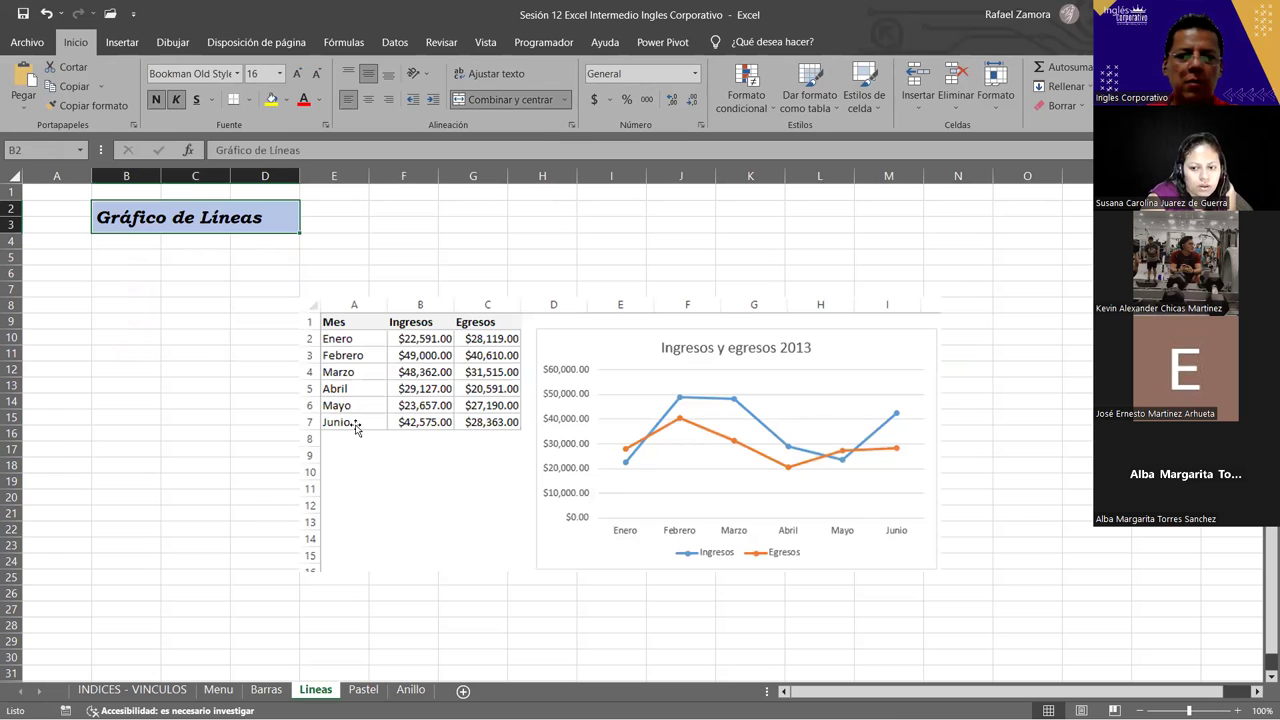
- Enter the headers Mes, Ingresos and Egresos in B6:D6
left_click(134, 275)
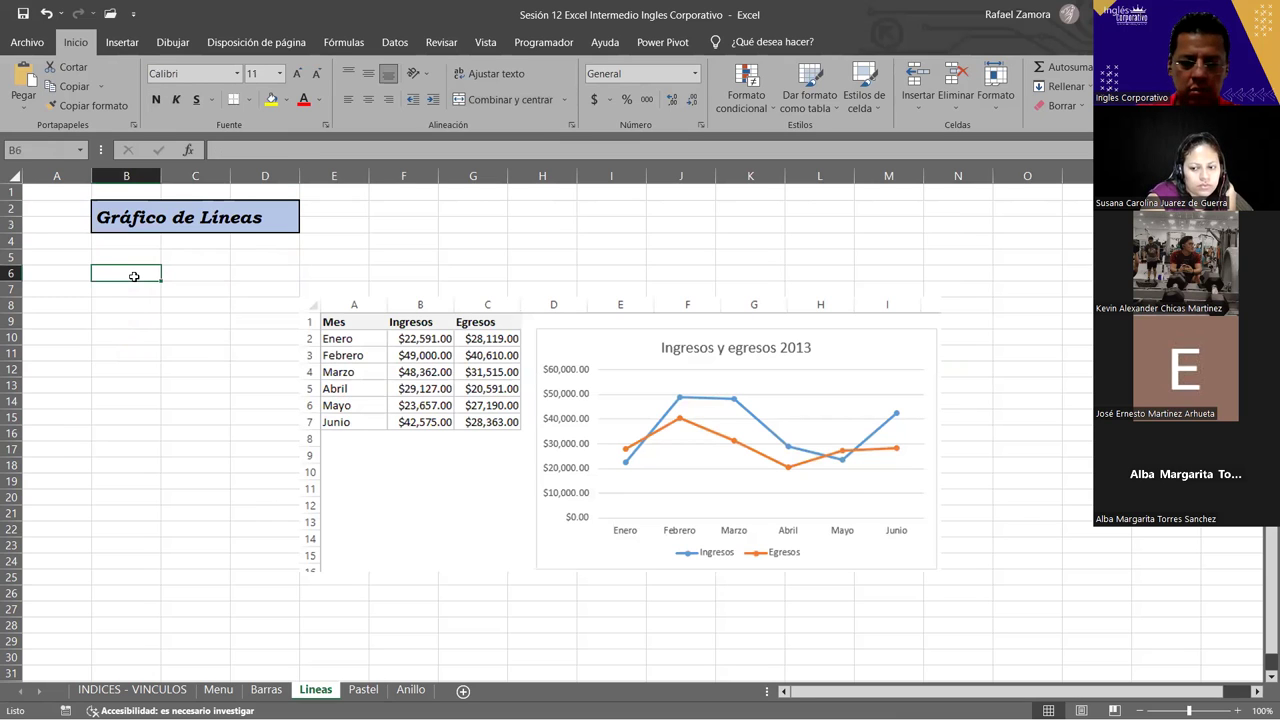
type("Mes")
key("Tab")
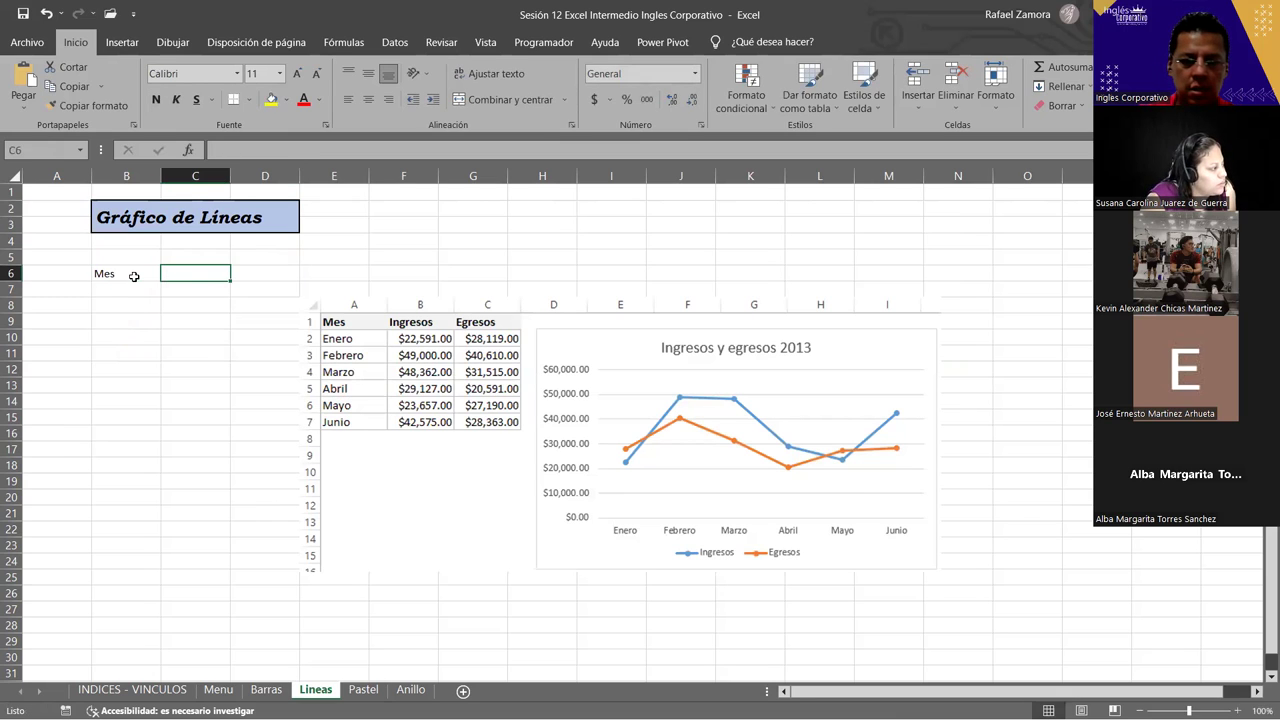
type("Ingresos")
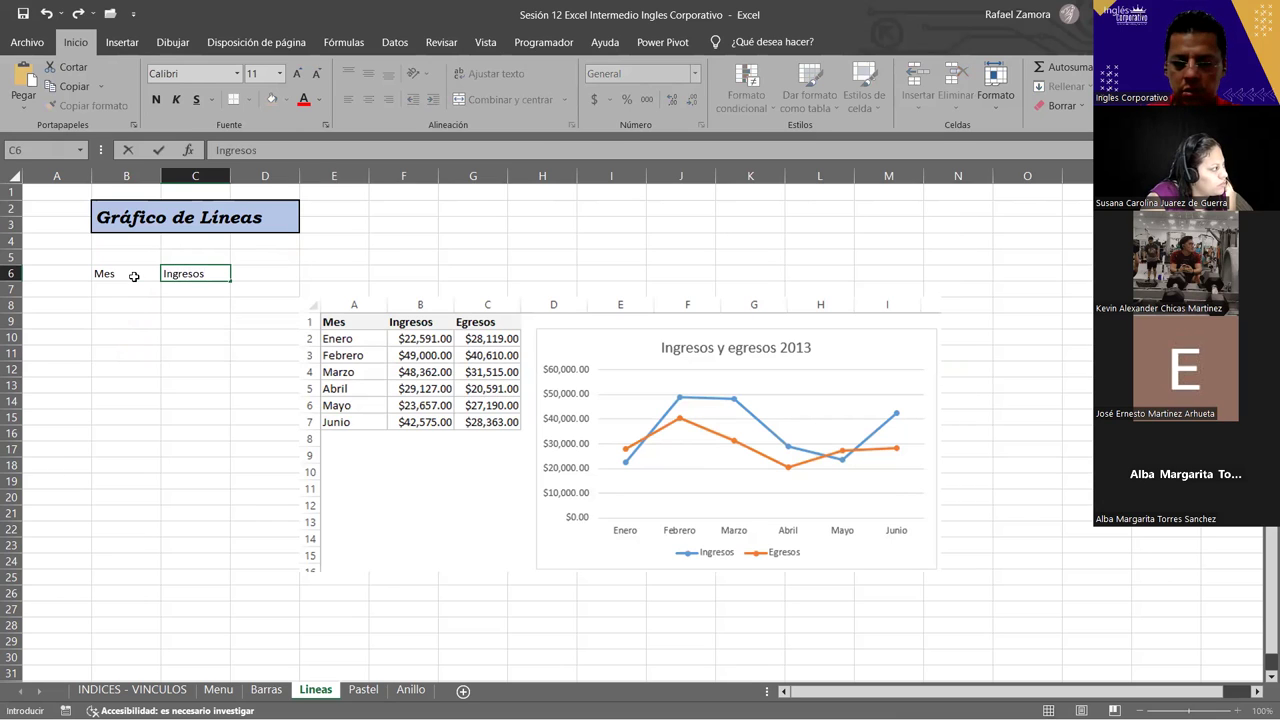
key("Tab")
type("Egresos")
key("Return")
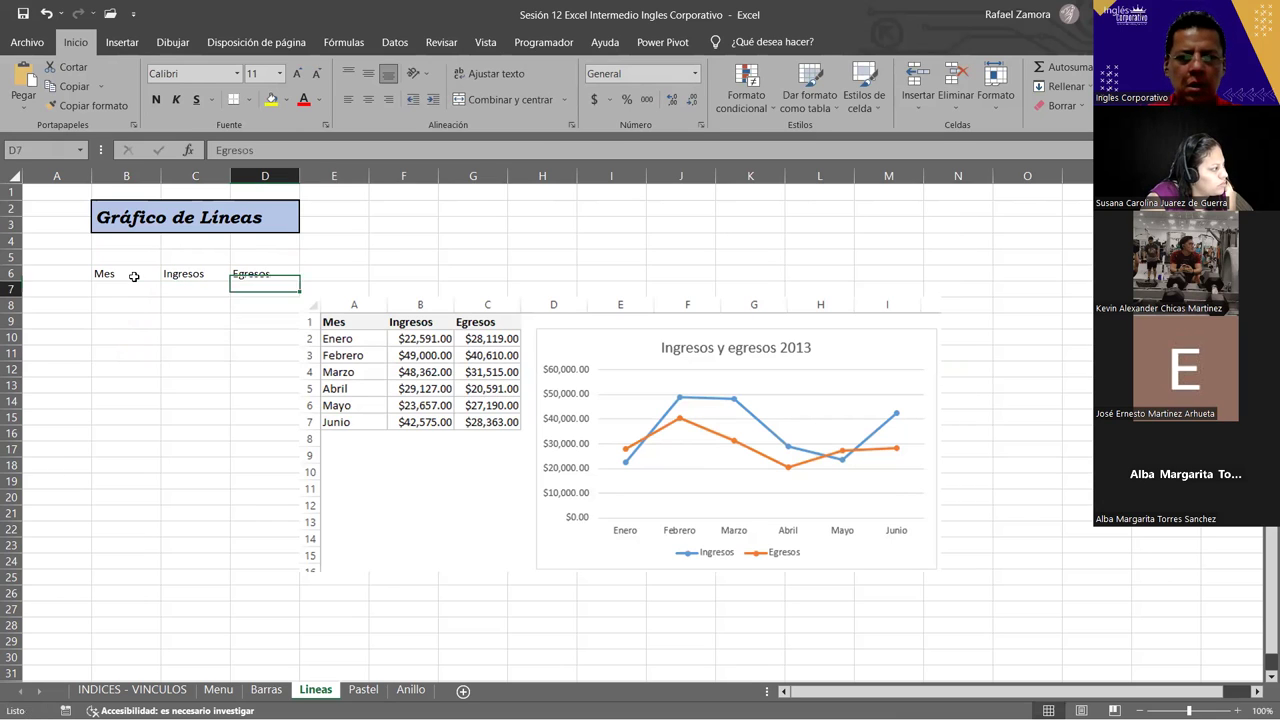
- Fill the months Enero through Junio down B7:B12
left_click(133, 296)
type("Enero")
key("Return")
left_click(126, 281)
left_click(140, 290)
left_click_drag(163, 297, 280, 283)
- Make the header labels bold and centred, then select the amount cells C7:D13
key("ctrl+n")
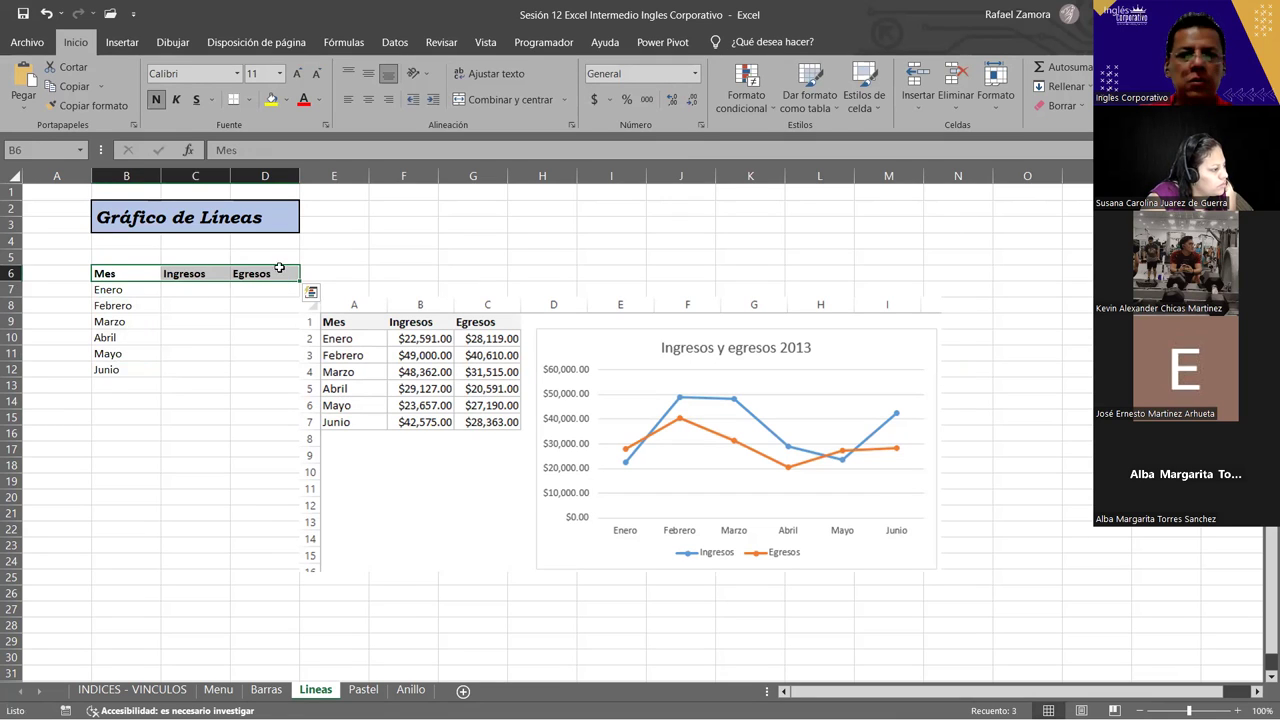
left_click(369, 100)
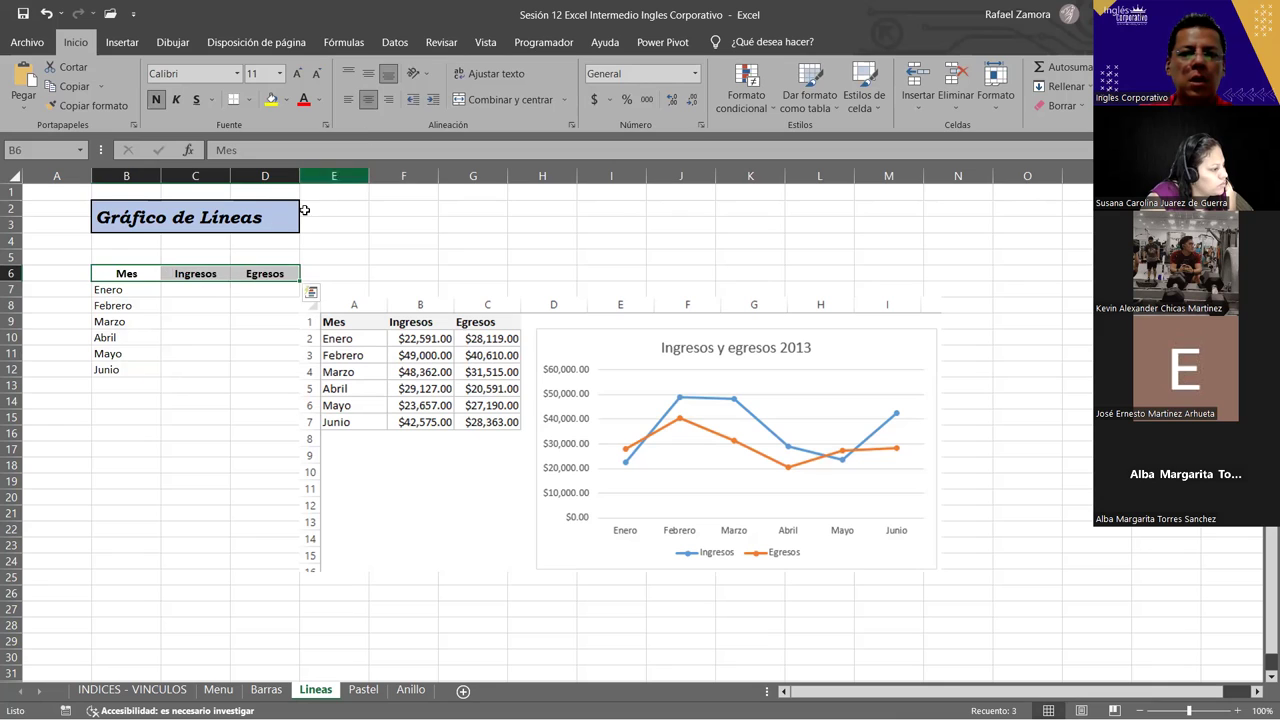
left_click_drag(186, 289, 281, 381)
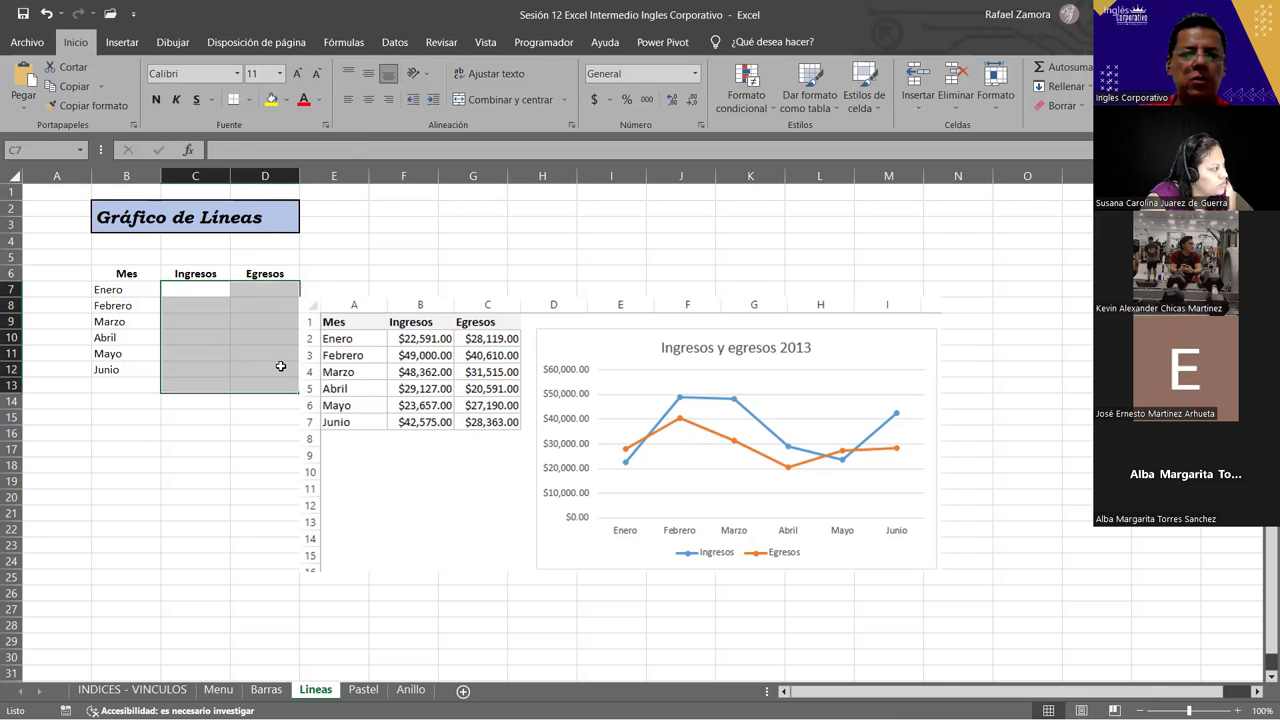
- Apply accounting format and enter Ingresos 22,591, 49000, 48,362, 29, 23,657 and 42,5 in C7:C12
left_click(596, 102)
left_click(201, 289)
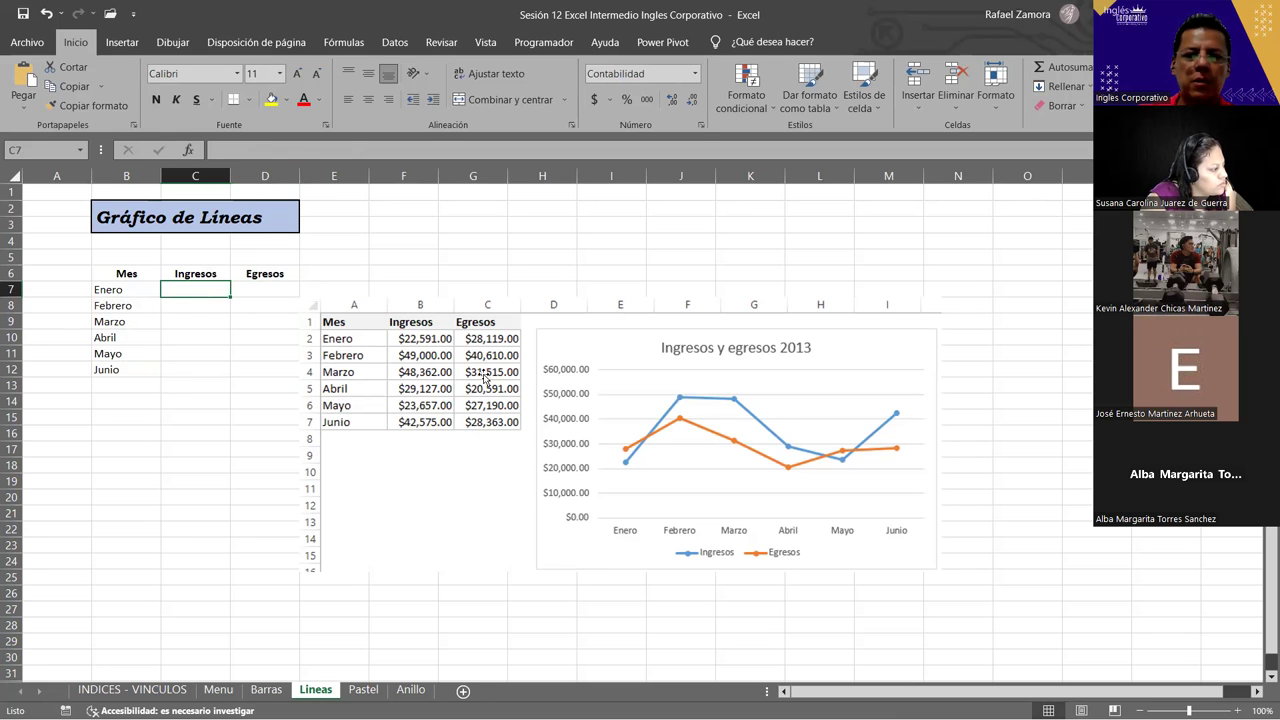
type("22")
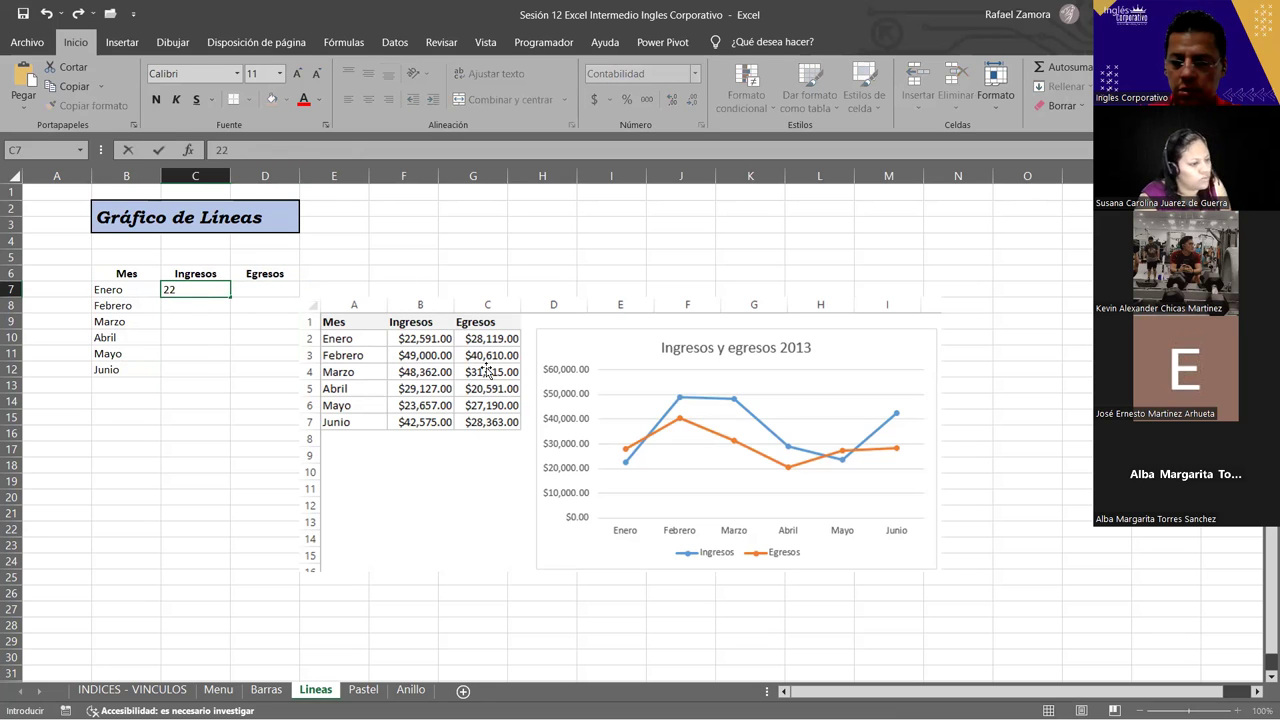
type("$ 22,591")
key("Return")
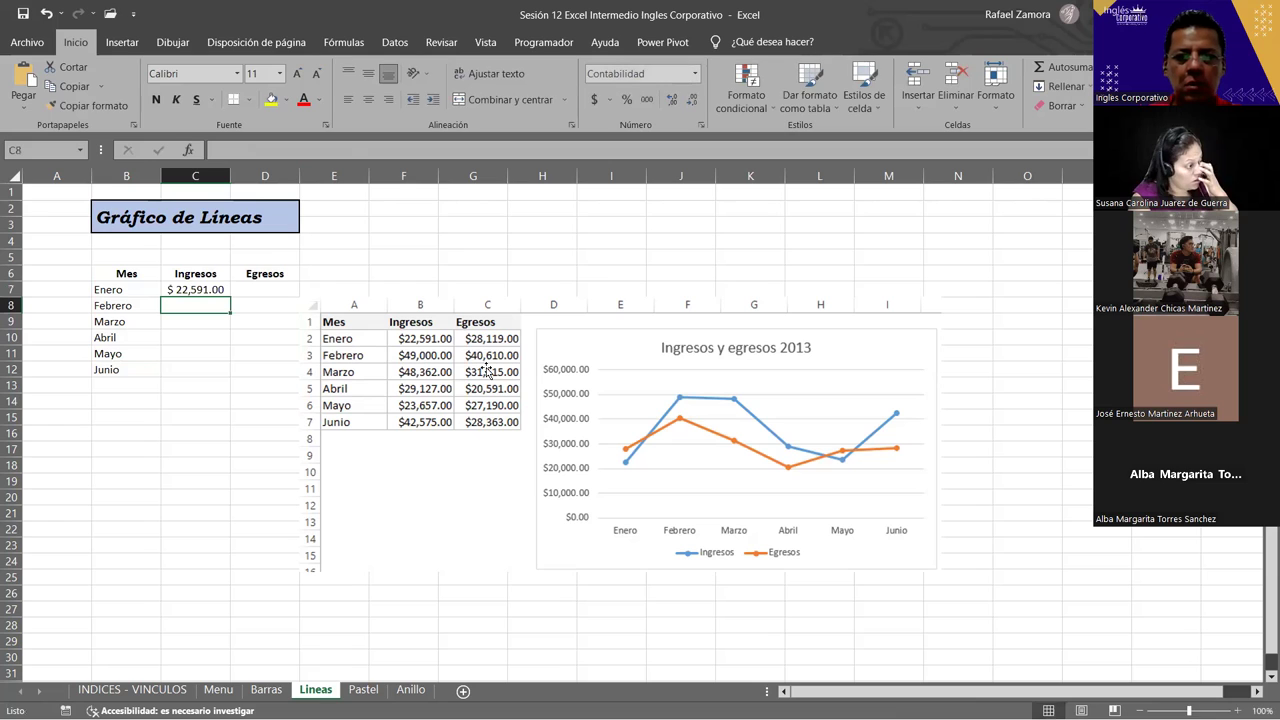
type("49000")
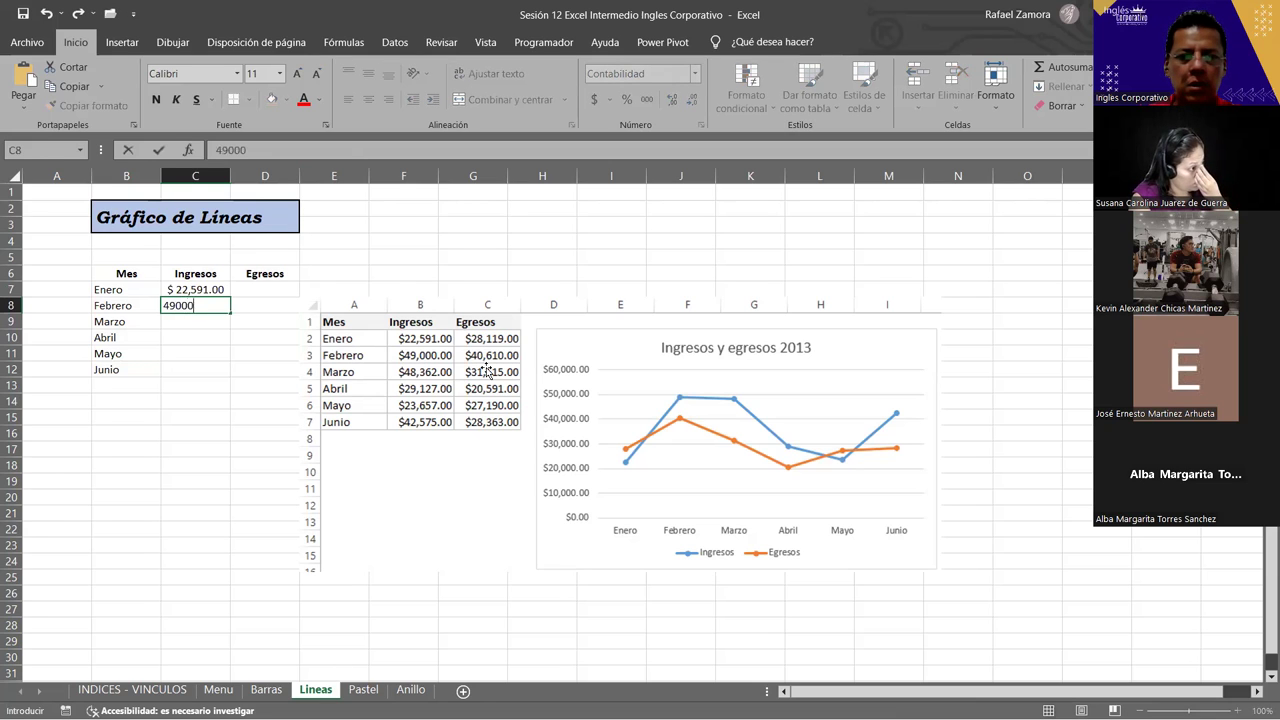
key("Return")
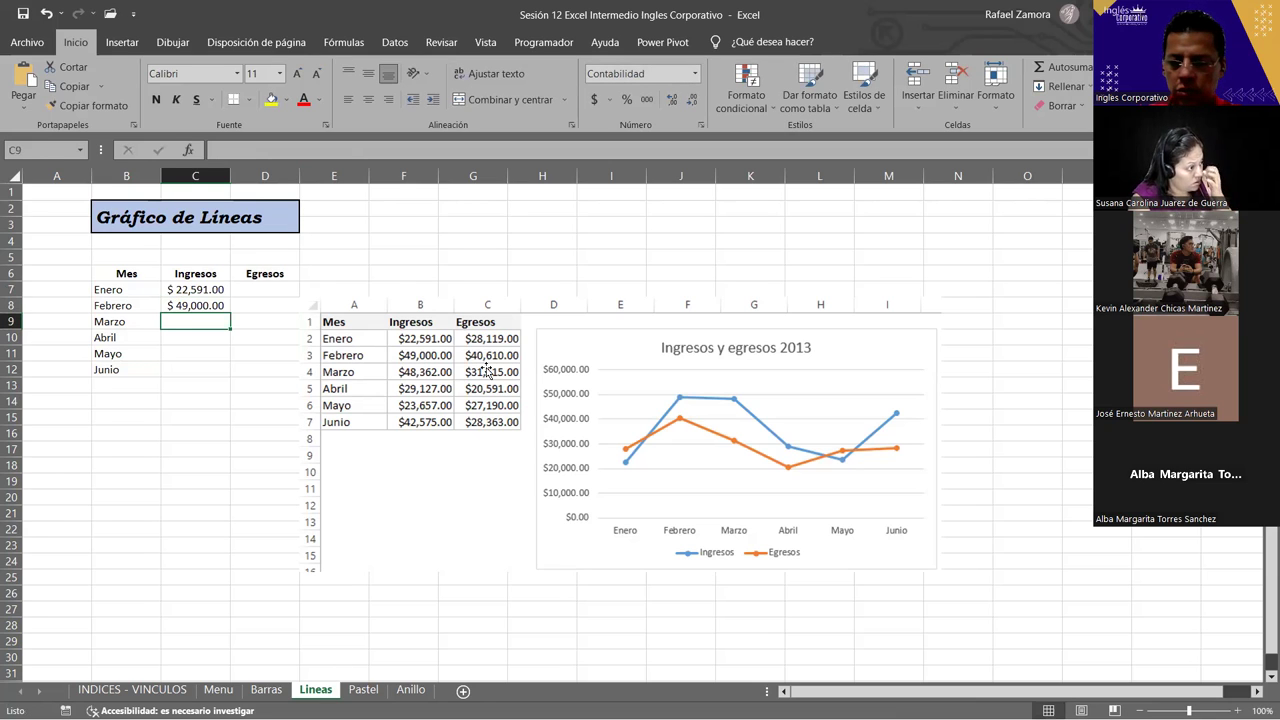
type("48")
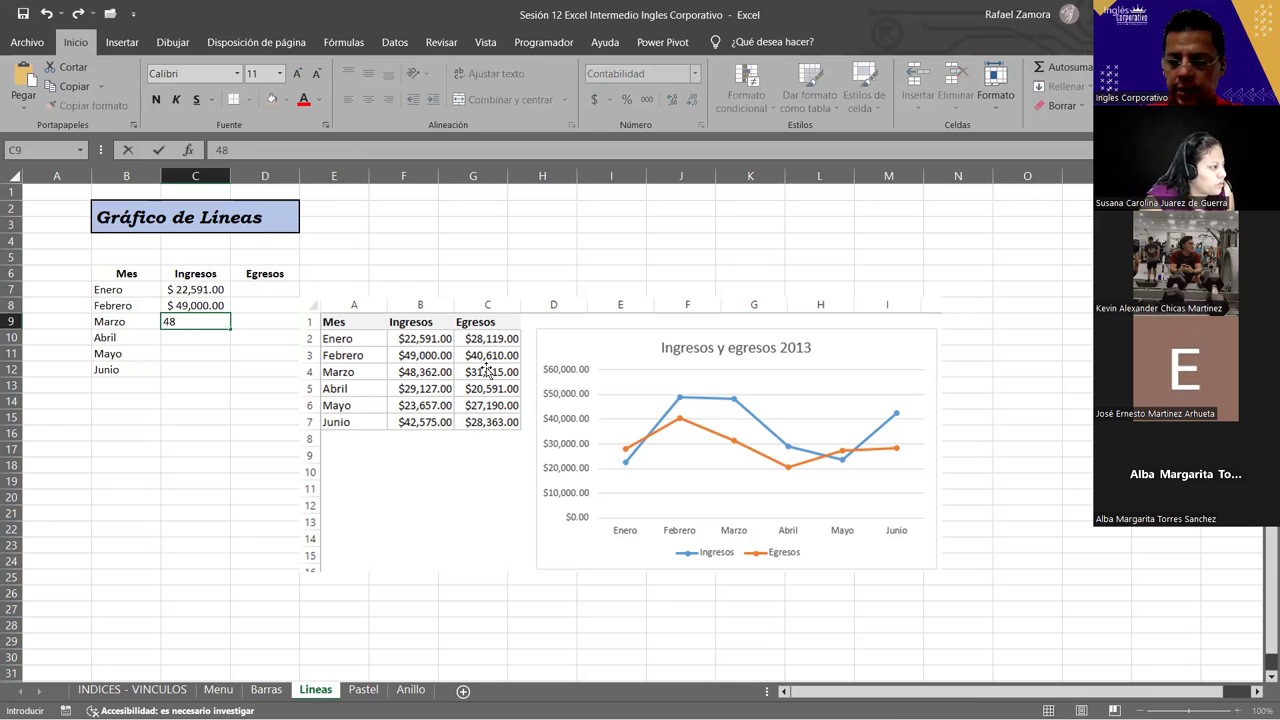
type("$ 48,362")
key("Return")
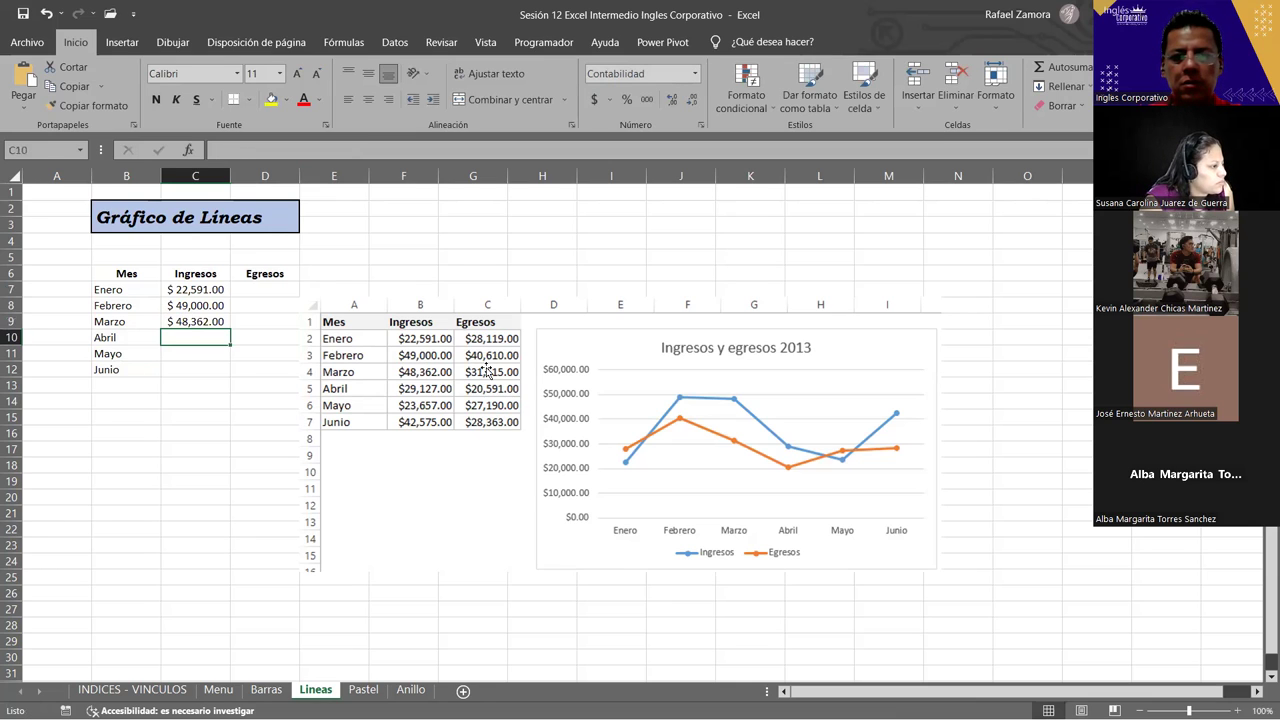
type("29127")
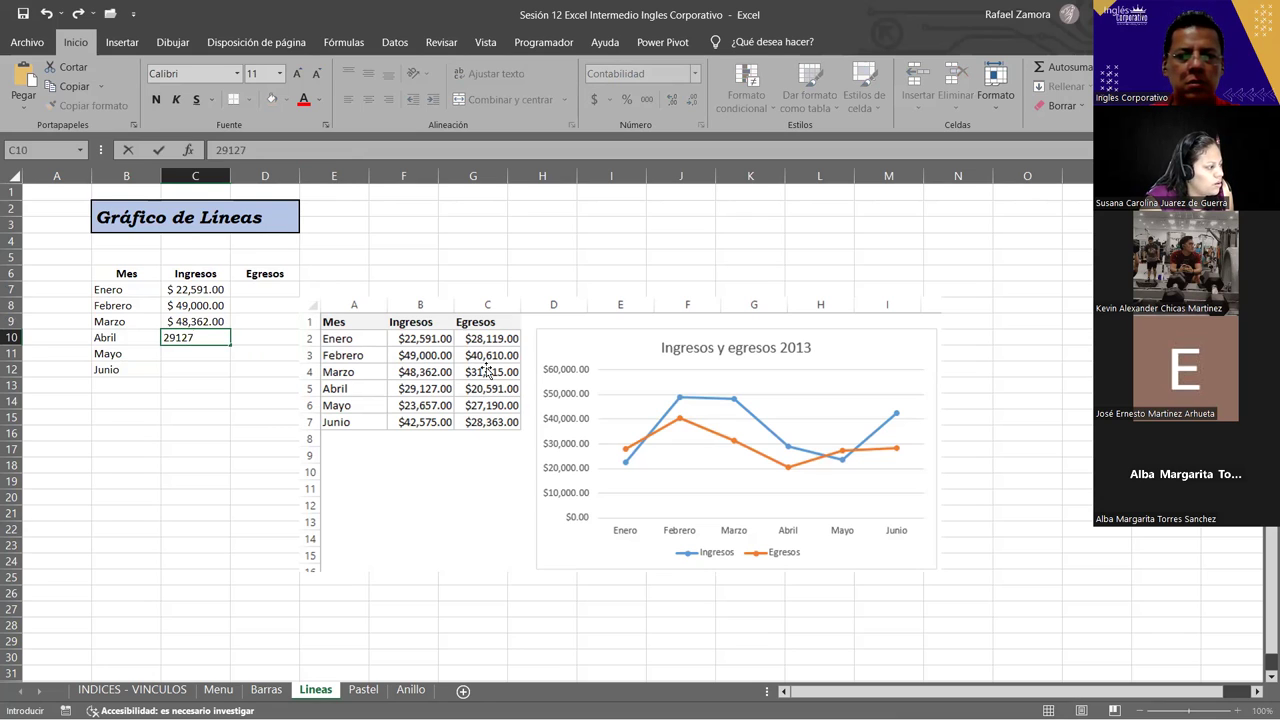
key("Return")
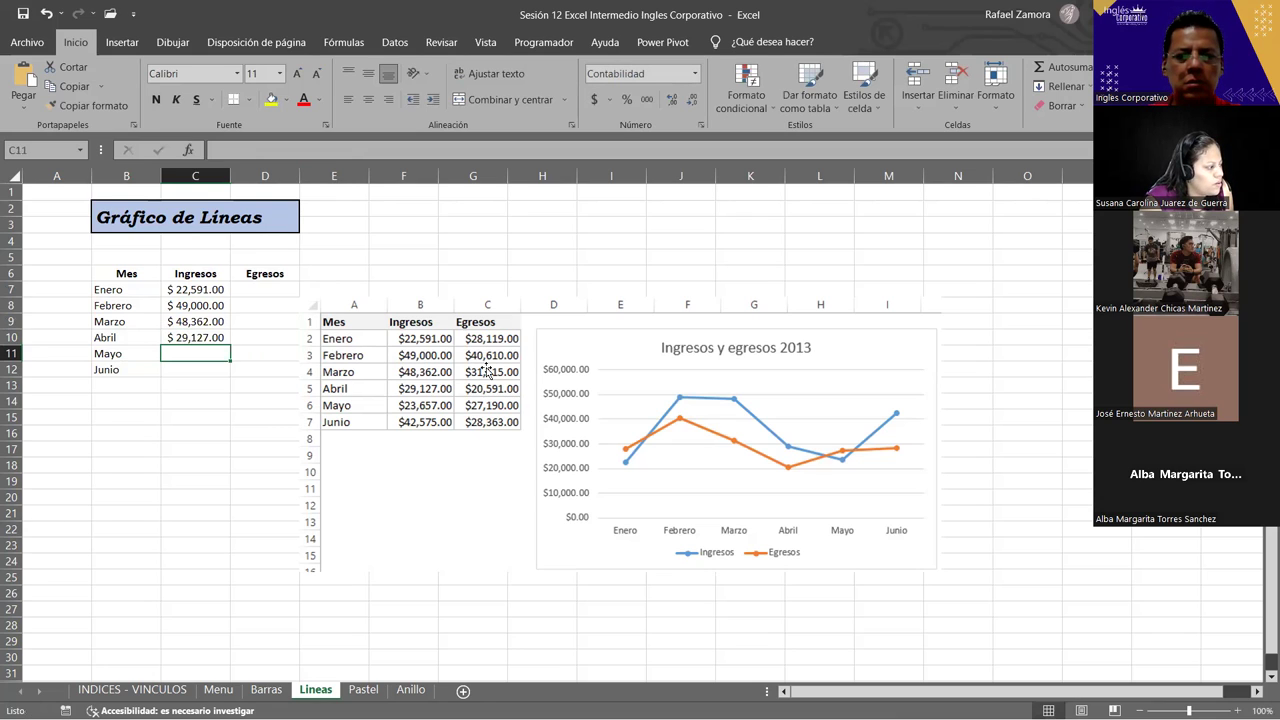
type("23")
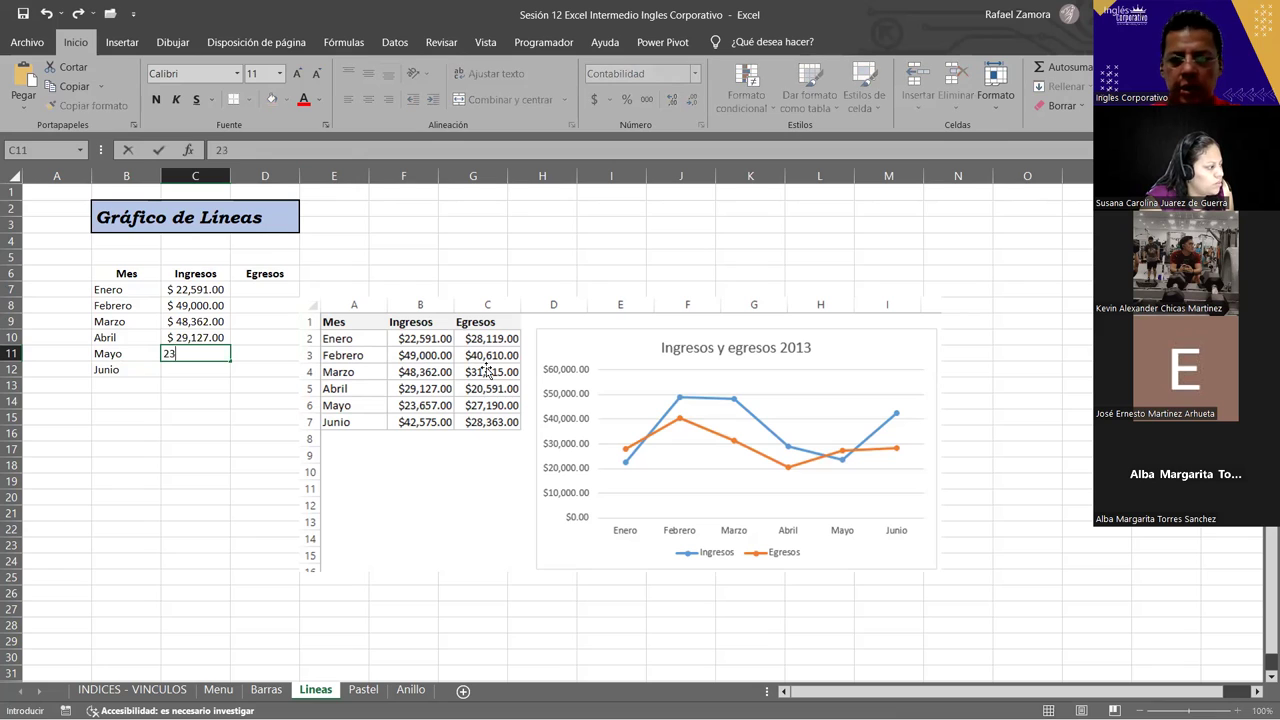
type("$ 23,657")
key("Return")
type("42,")
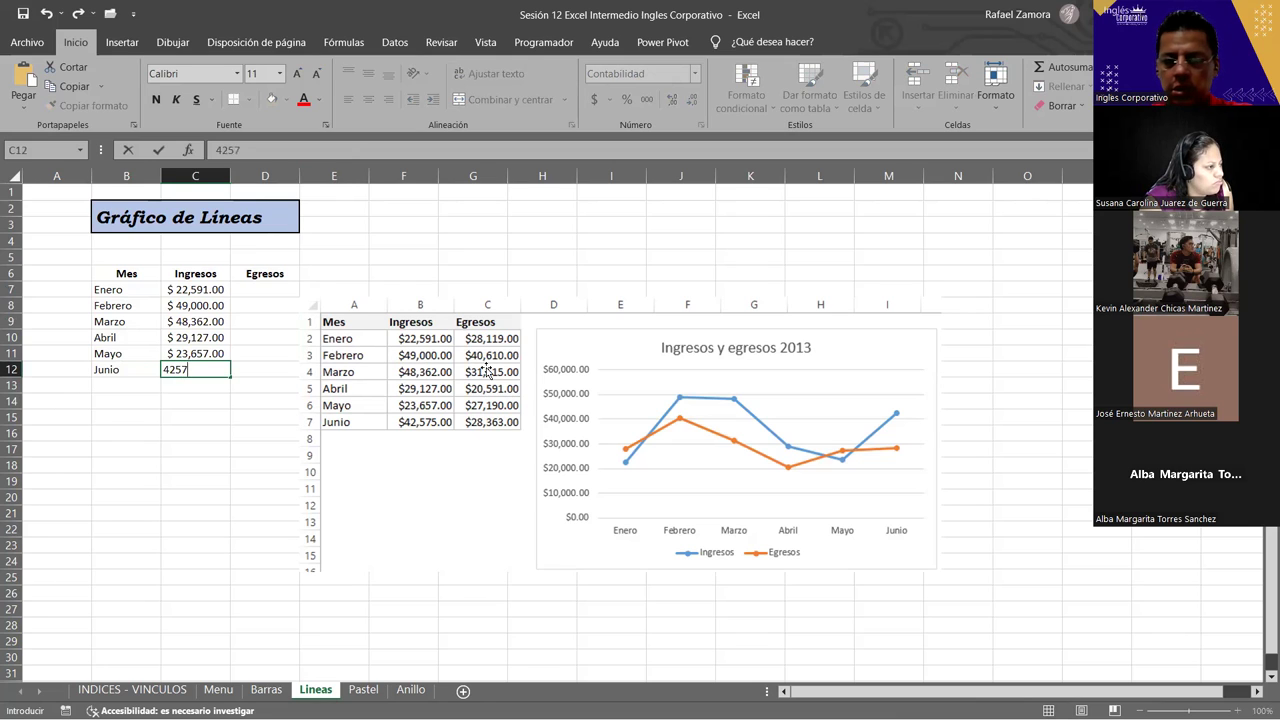
type("5")
key("Return")
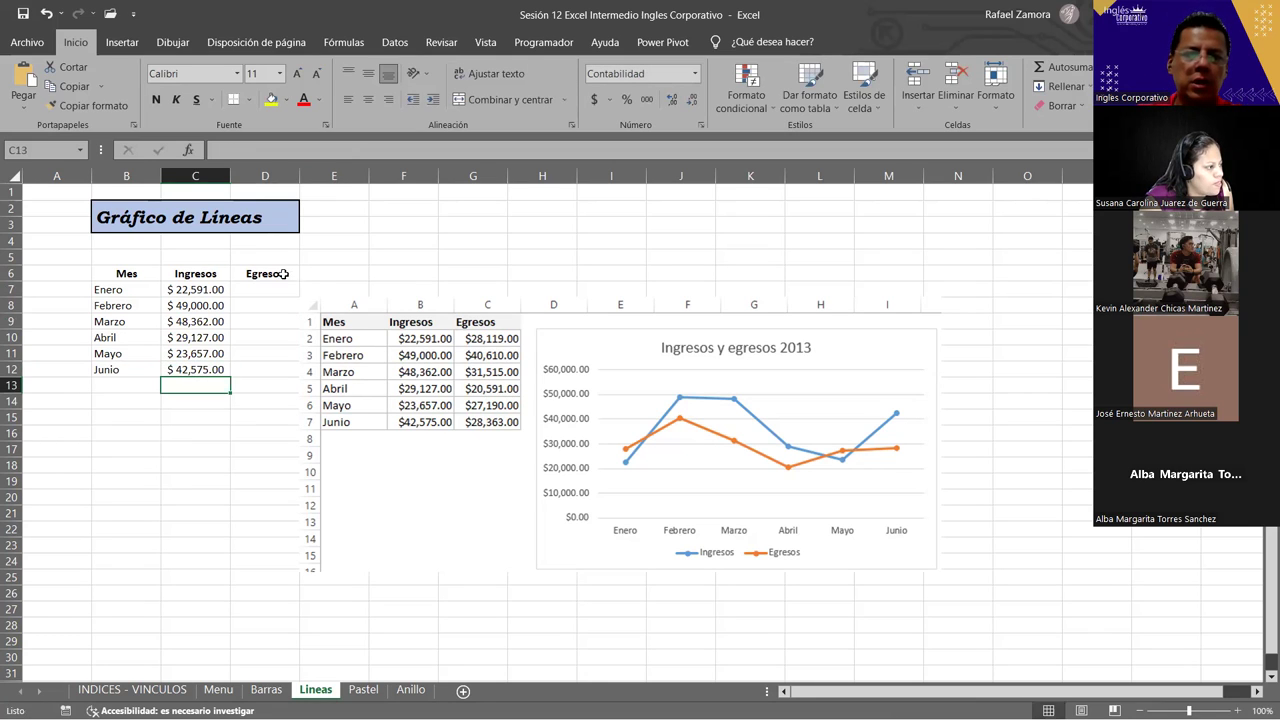
- Enter Egresos 28, 40610, 31,515, 20591, 27,190 and 28,363 in D7:D12
left_click(262, 289)
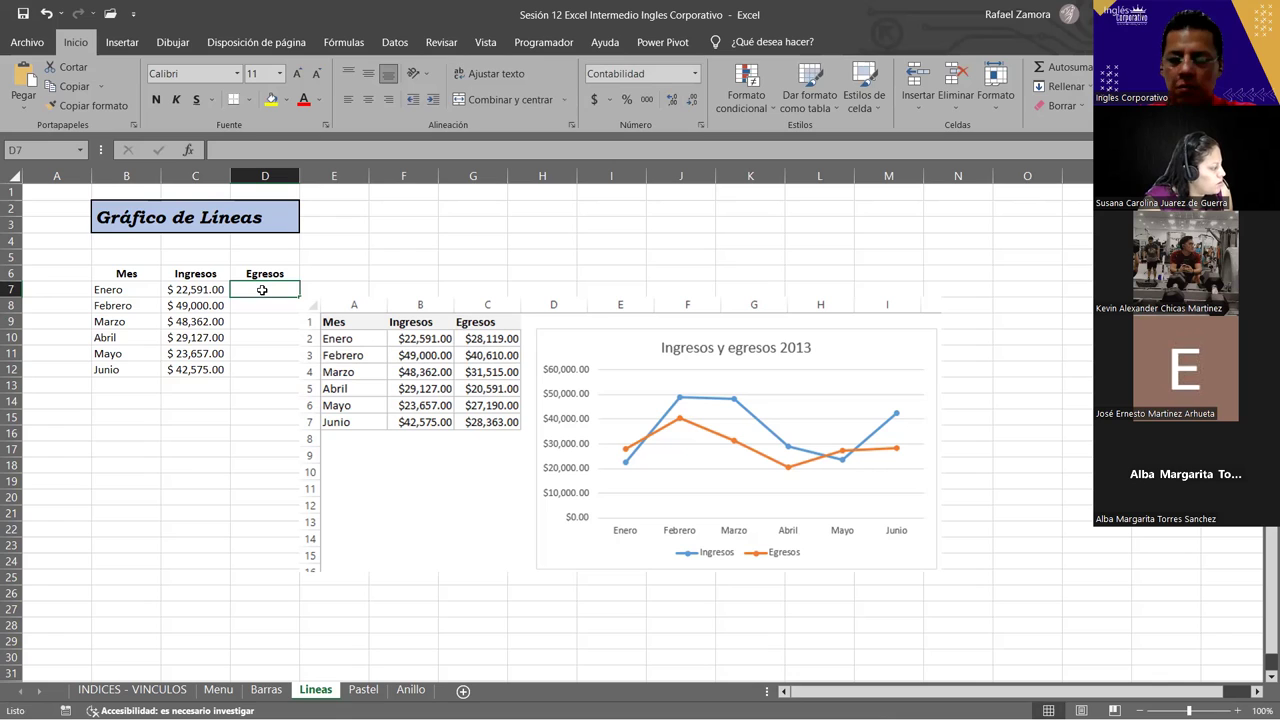
type("28,119.00")
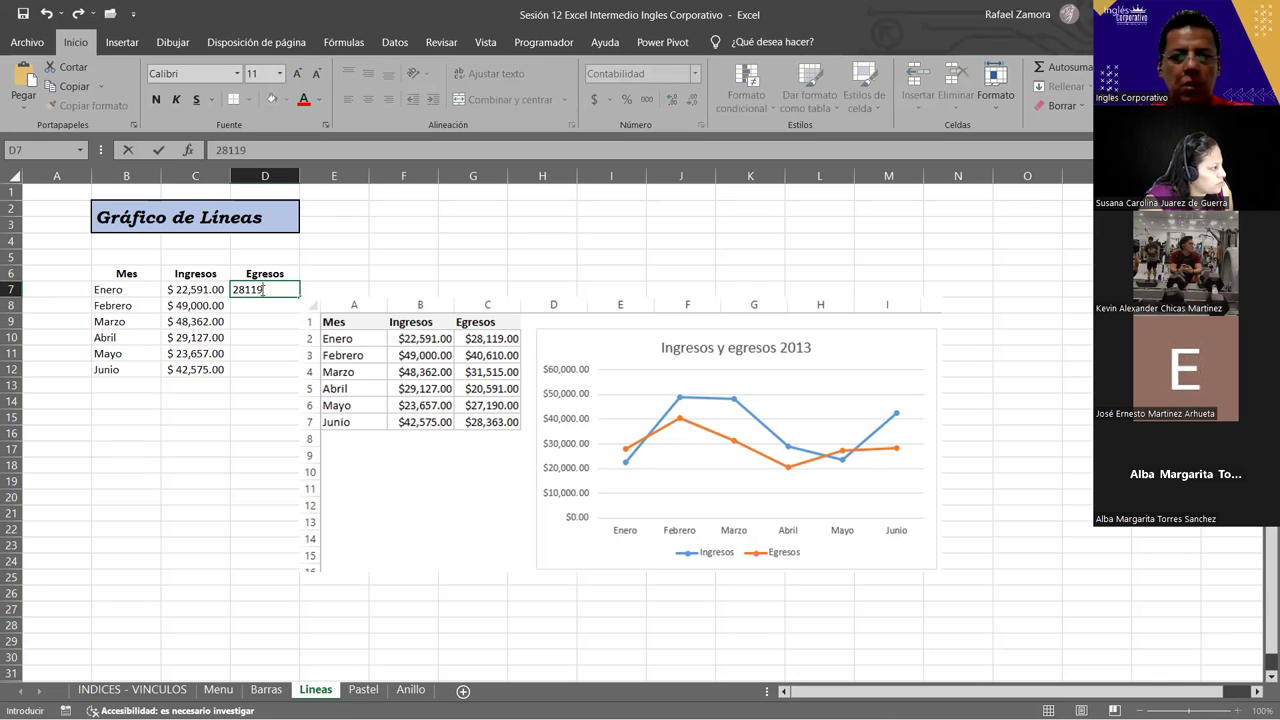
key("Return")
type("40610")
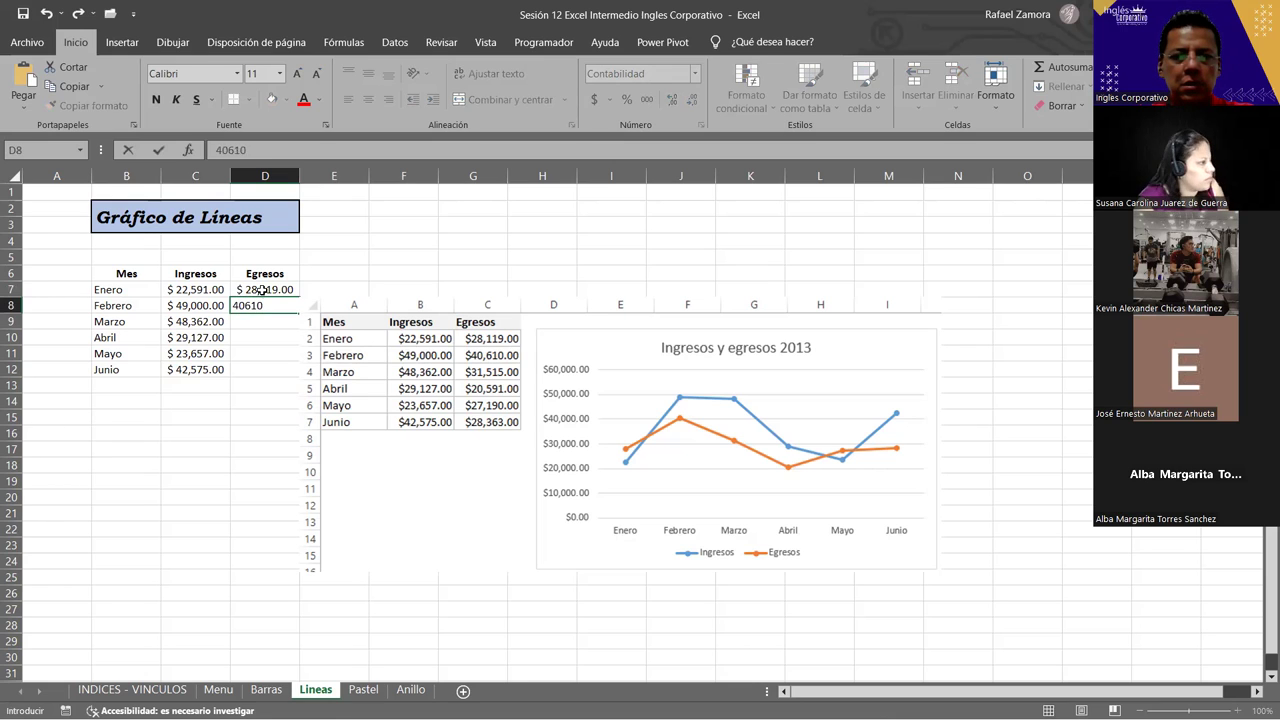
key("Return")
type("3")
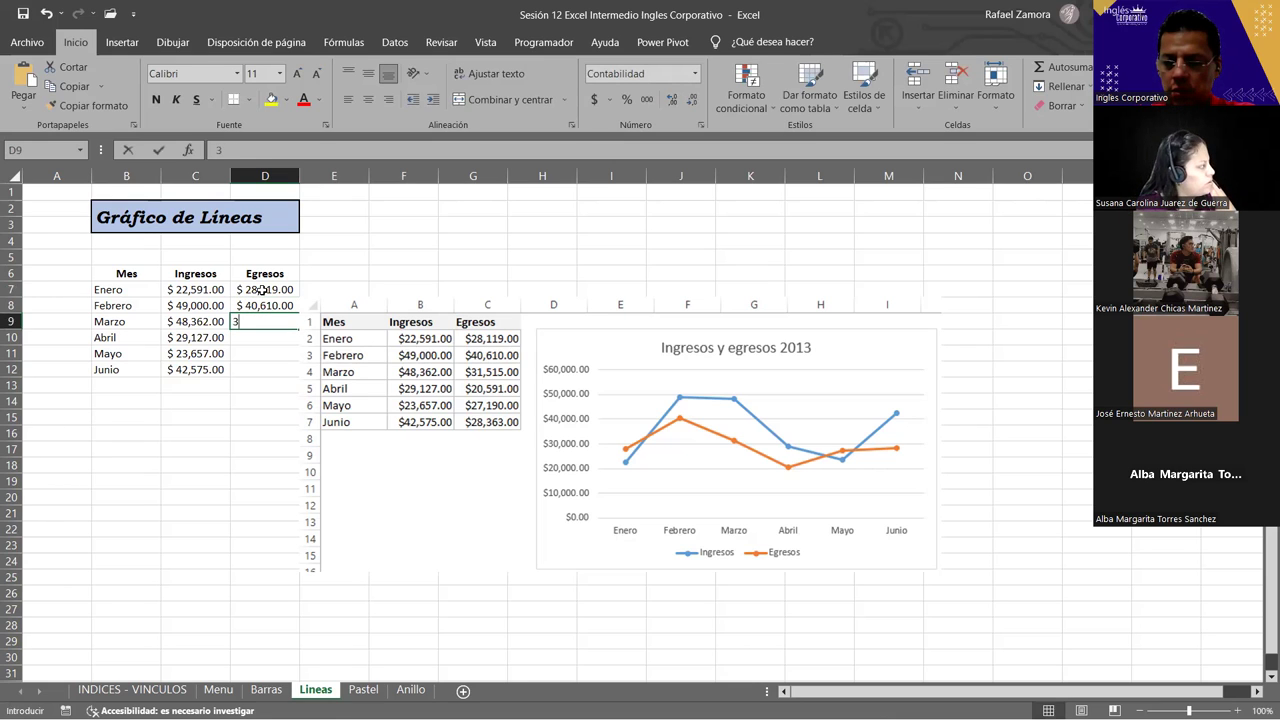
type("$ 31,515")
key("Return")
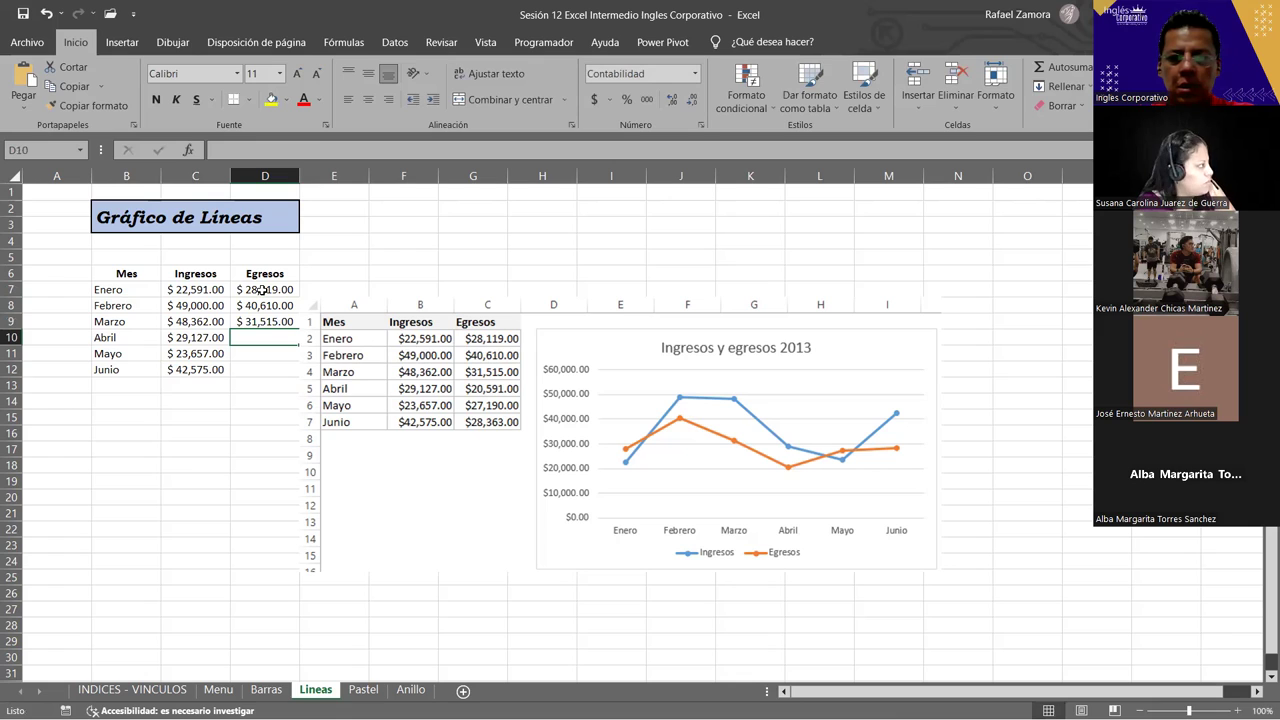
type("20591")
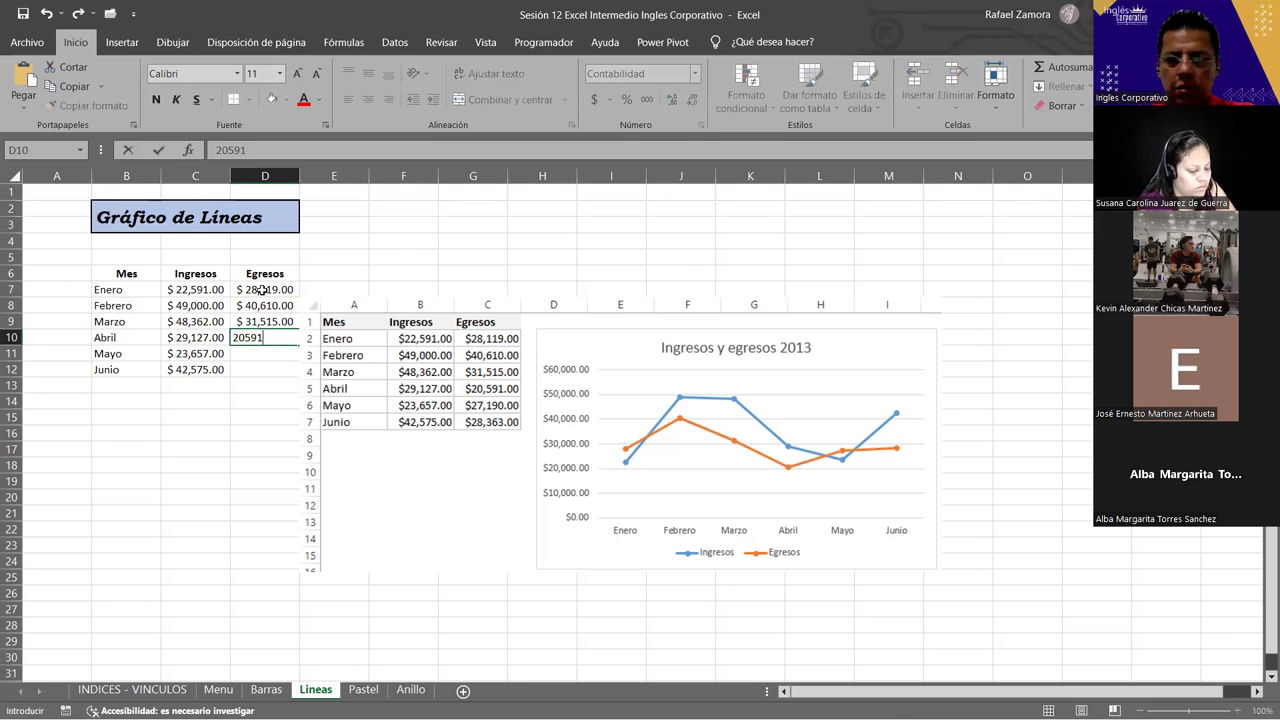
key("Return")
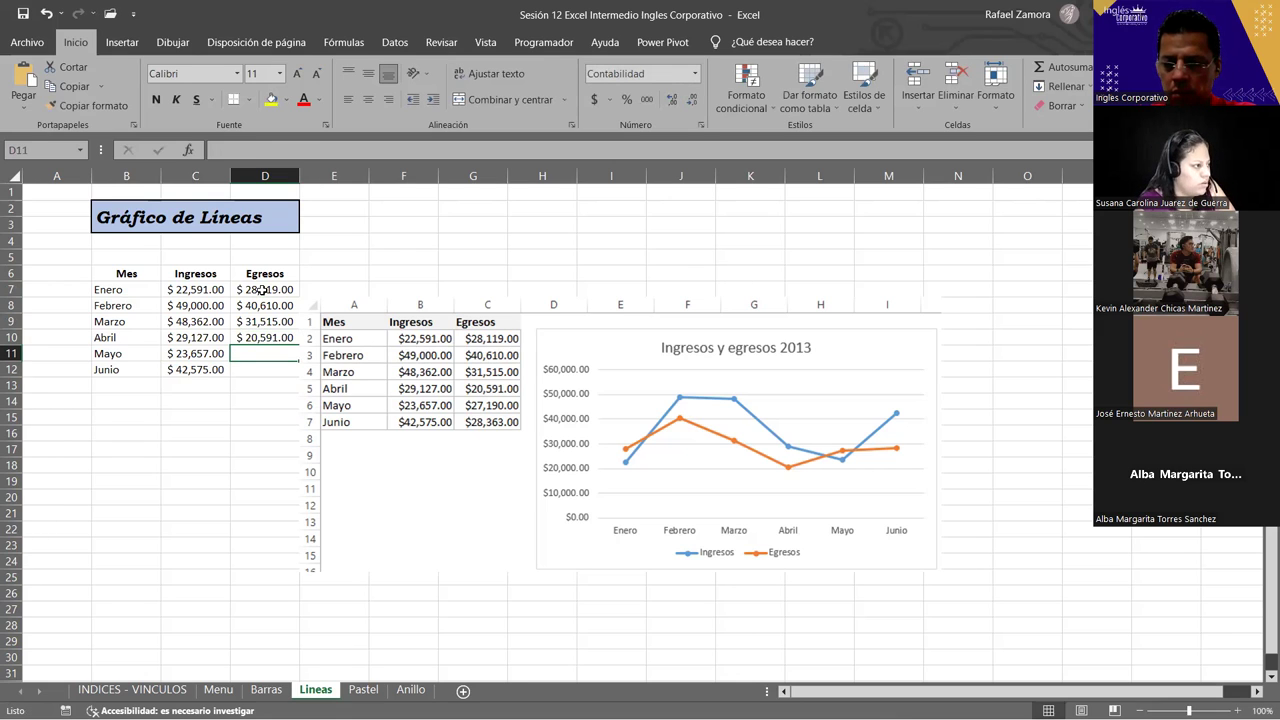
type("27")
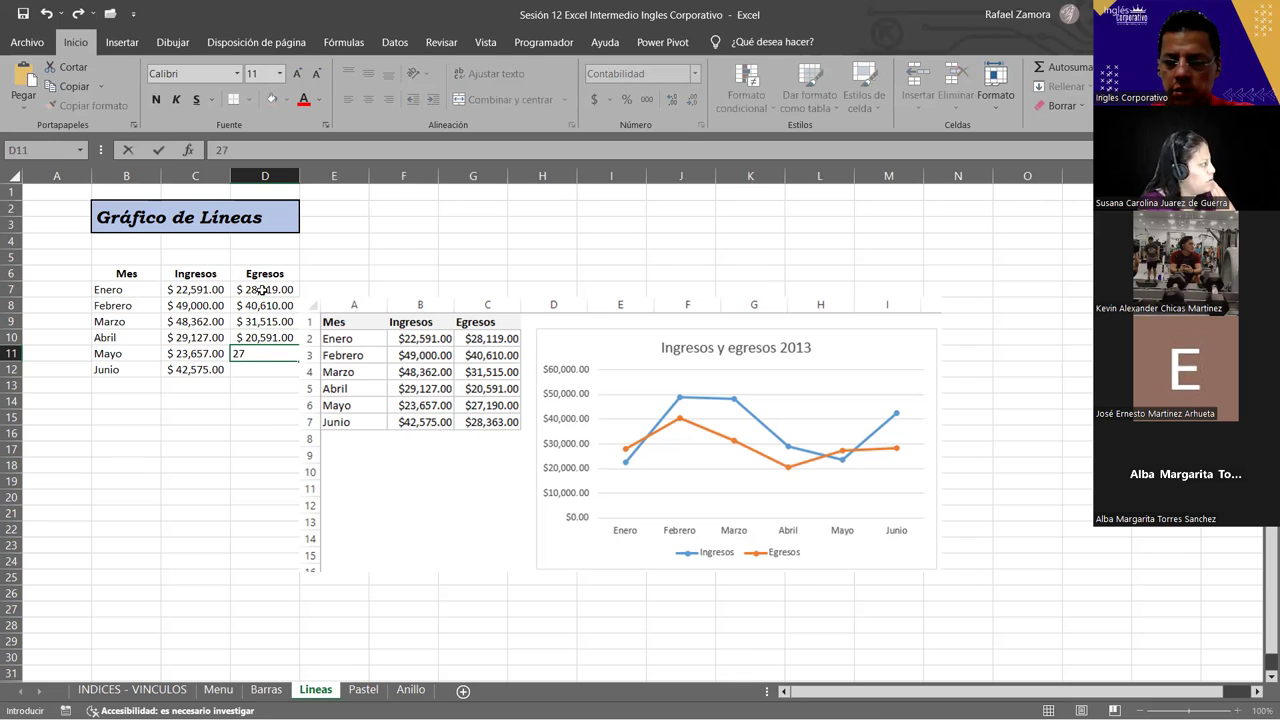
type("$ 27,190")
key("Return")
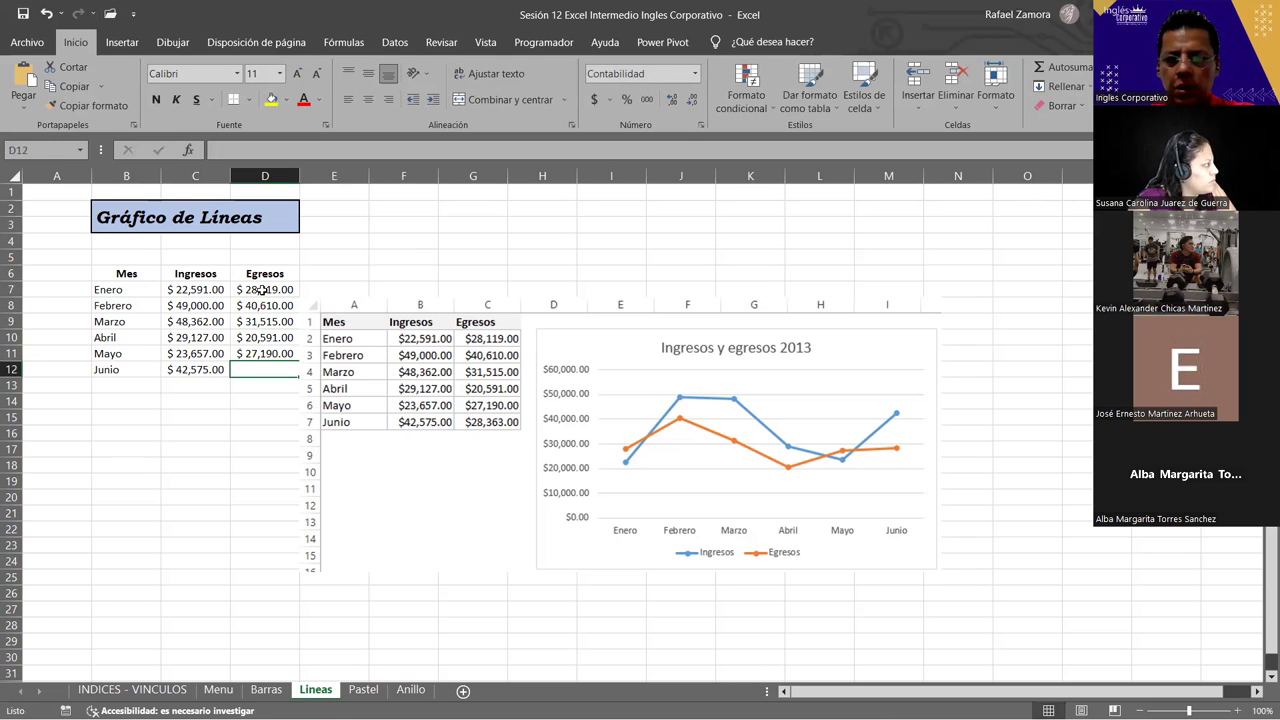
type("28")
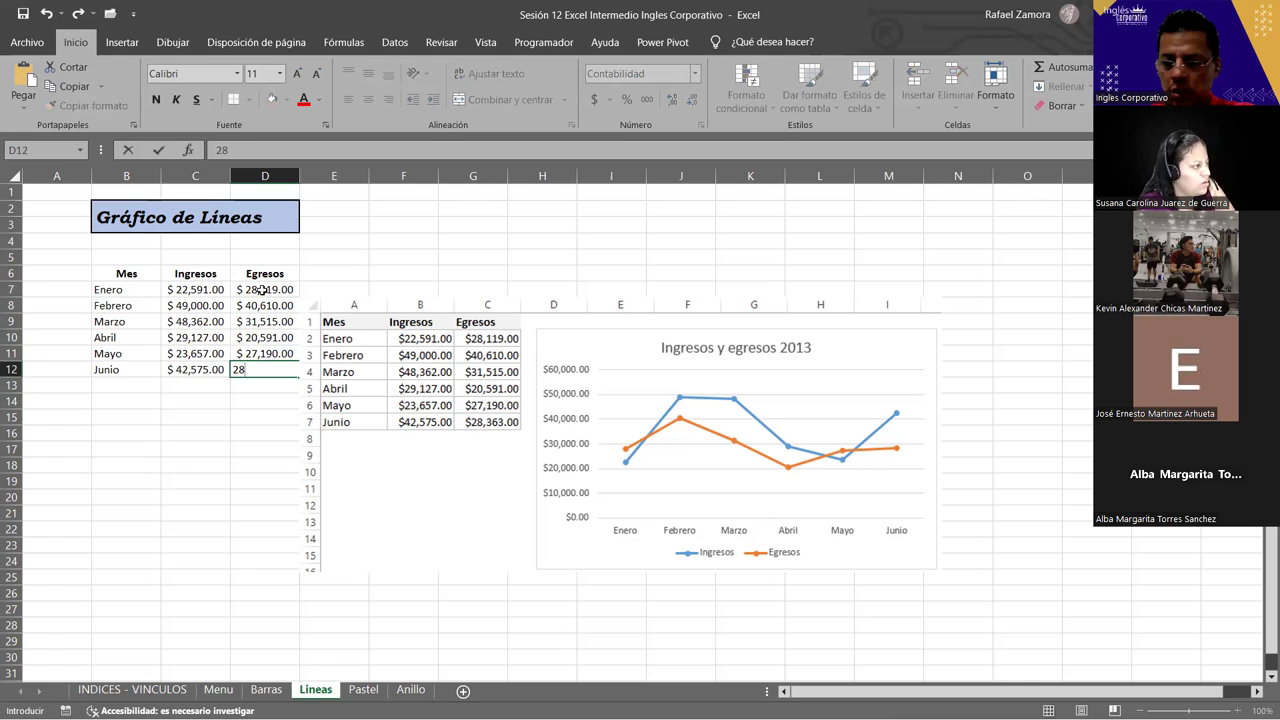
type(",363")
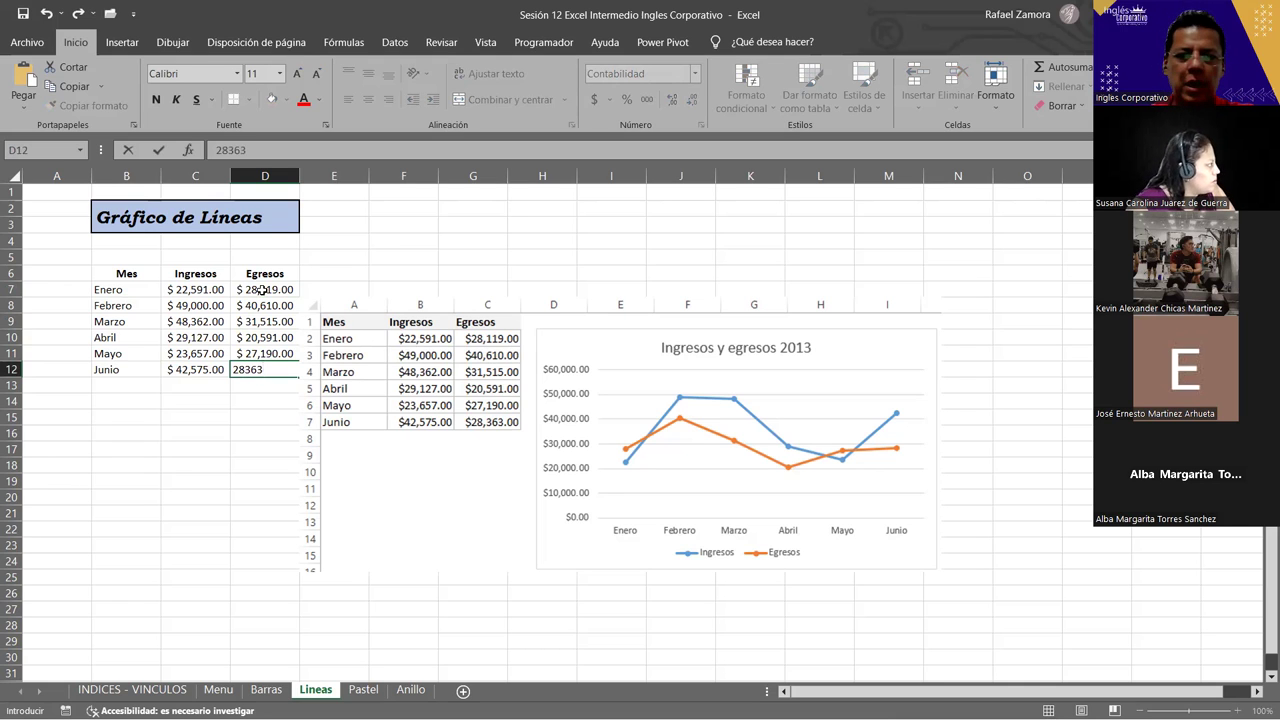
key("Return")
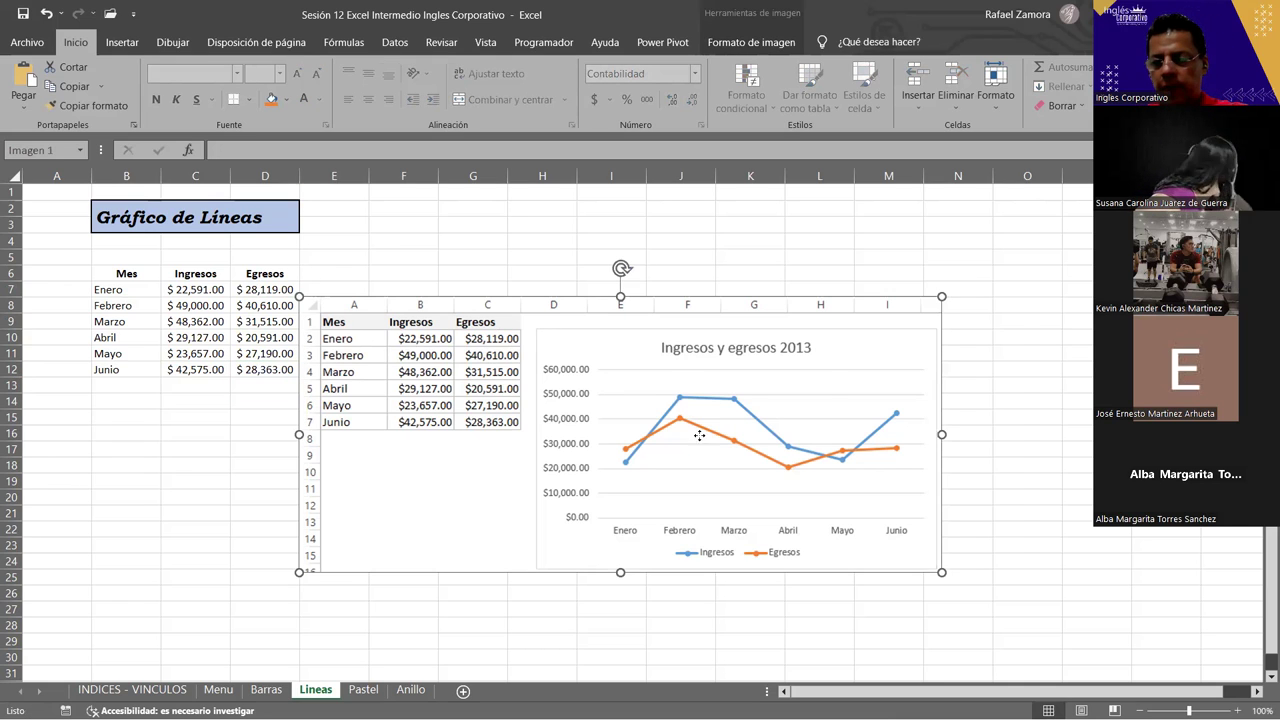
- Move the reference picture aside and insert a line chart with markers from B6:D12
left_click_drag(706, 444, 898, 431)
left_click_drag(680, 377, 770, 564)
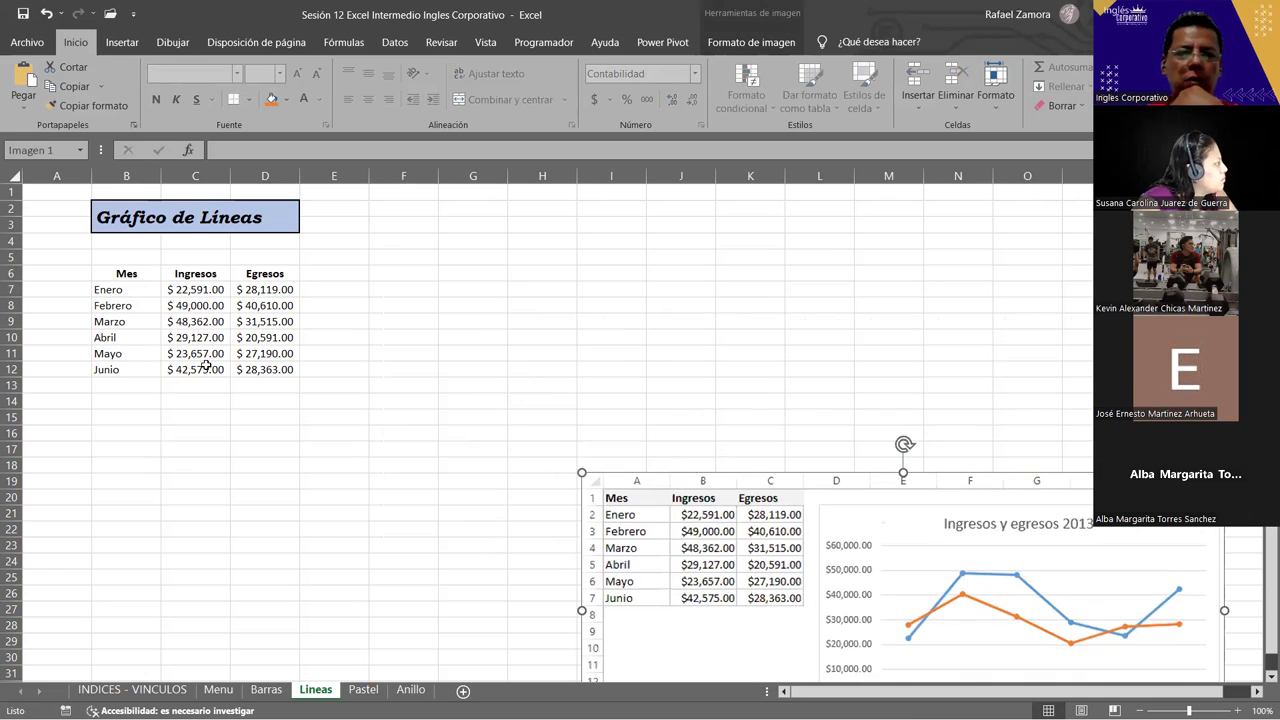
left_click(147, 279)
left_click_drag(147, 279, 270, 369)
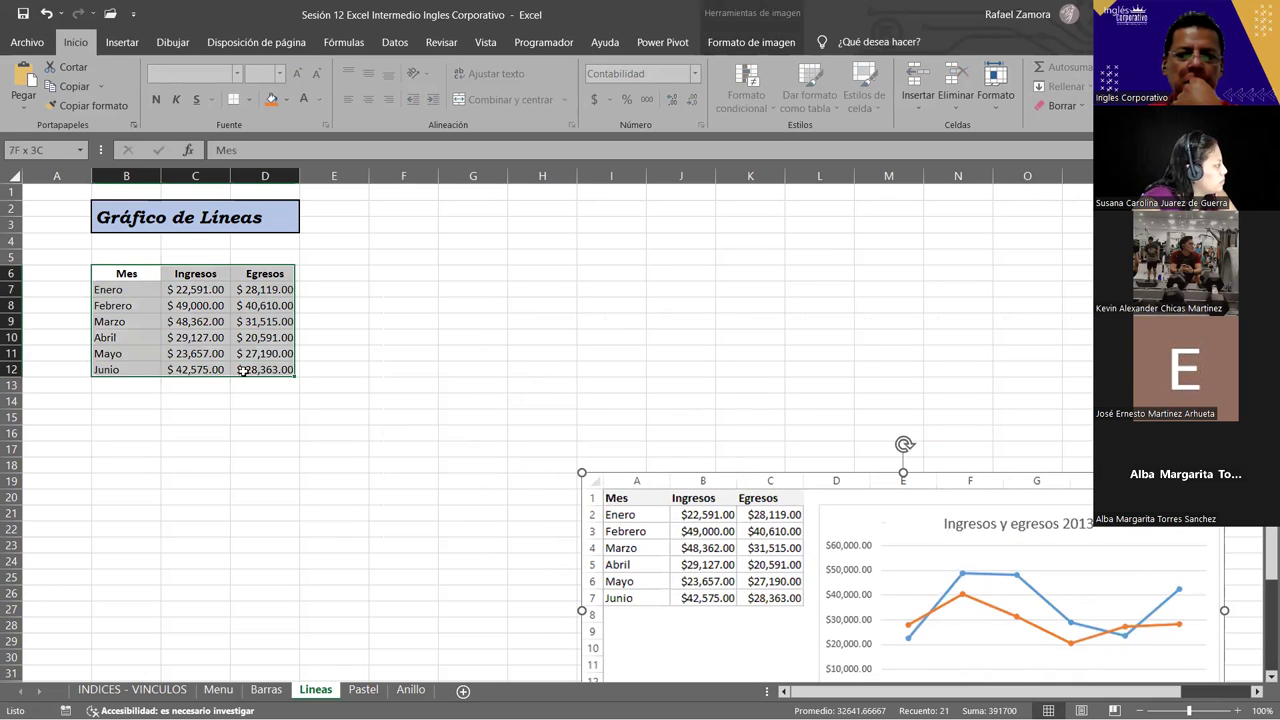
left_click(122, 42)
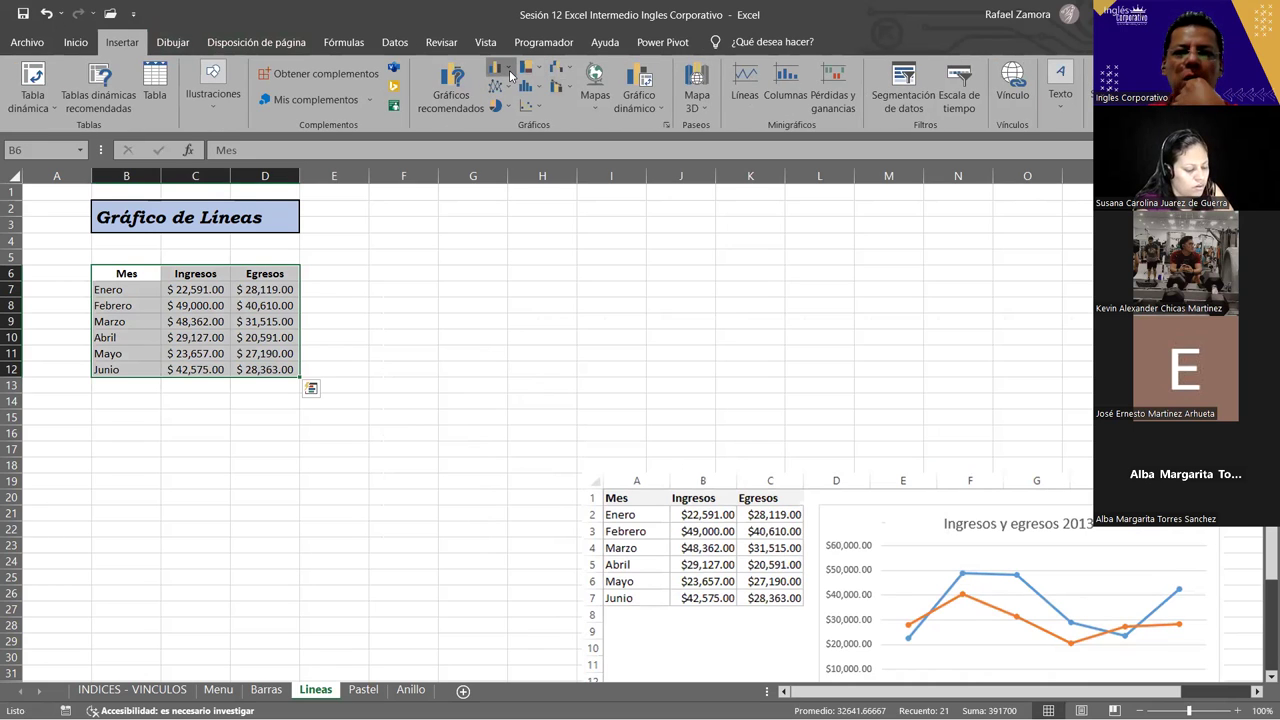
left_click(497, 72)
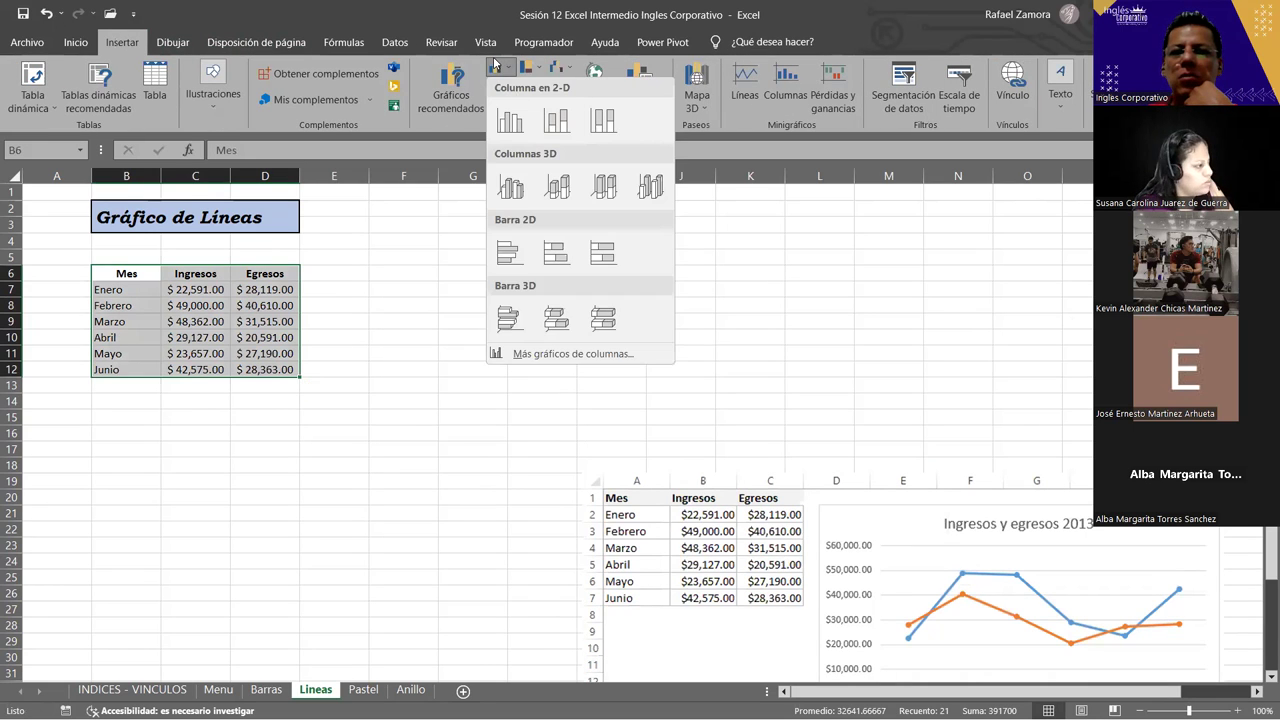
left_click(500, 87)
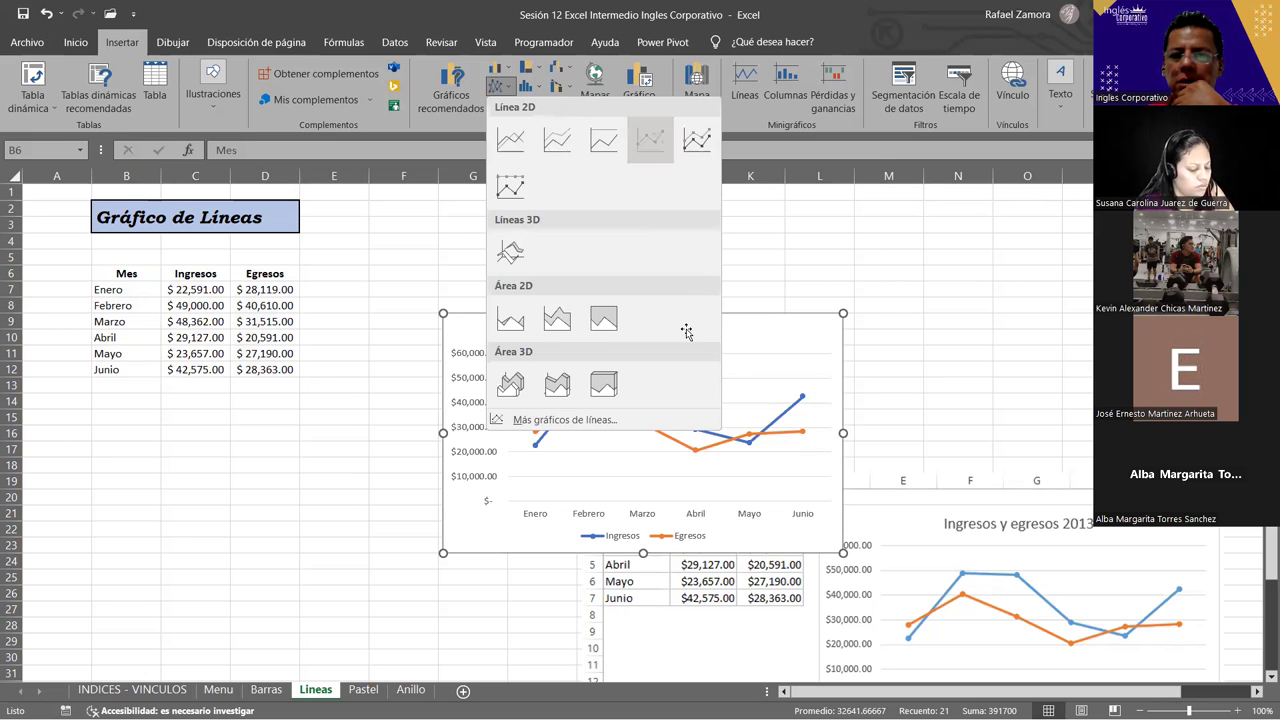
left_click(650, 140)
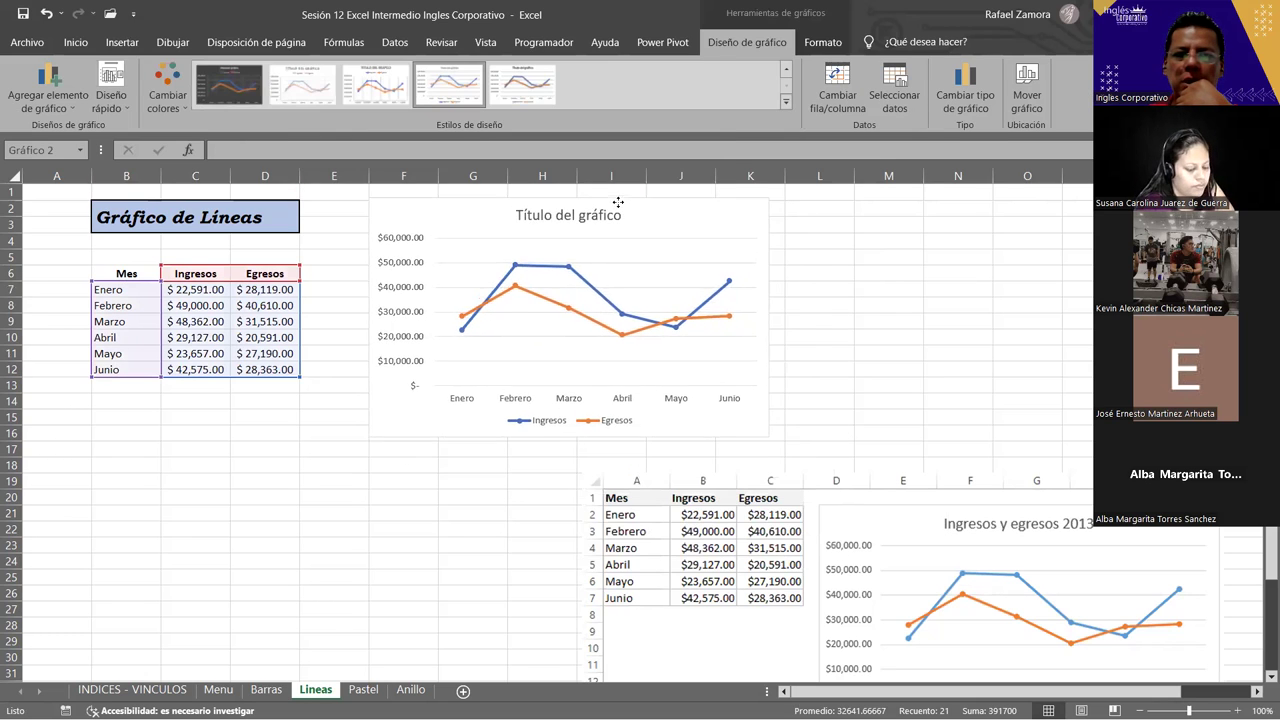
- Nudge the line chart left and delete the old reference picture
left_click_drag(630, 183, 603, 186)
left_click(900, 530)
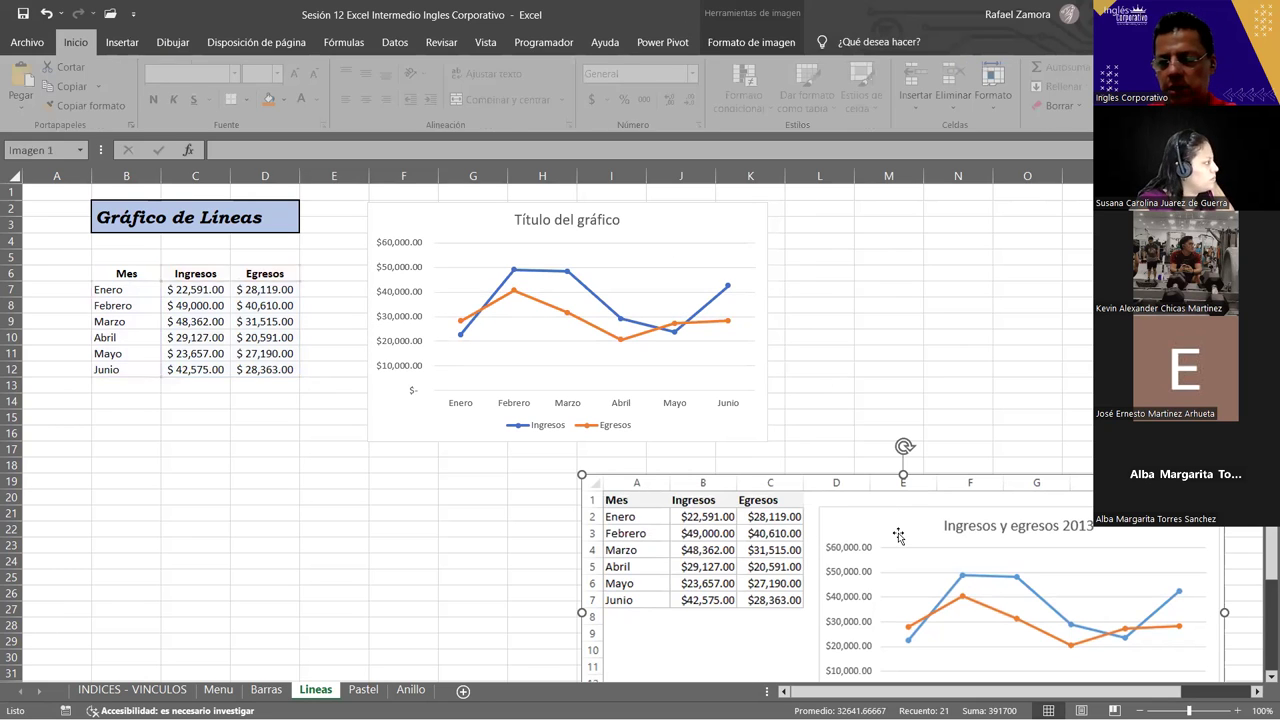
key("Delete")
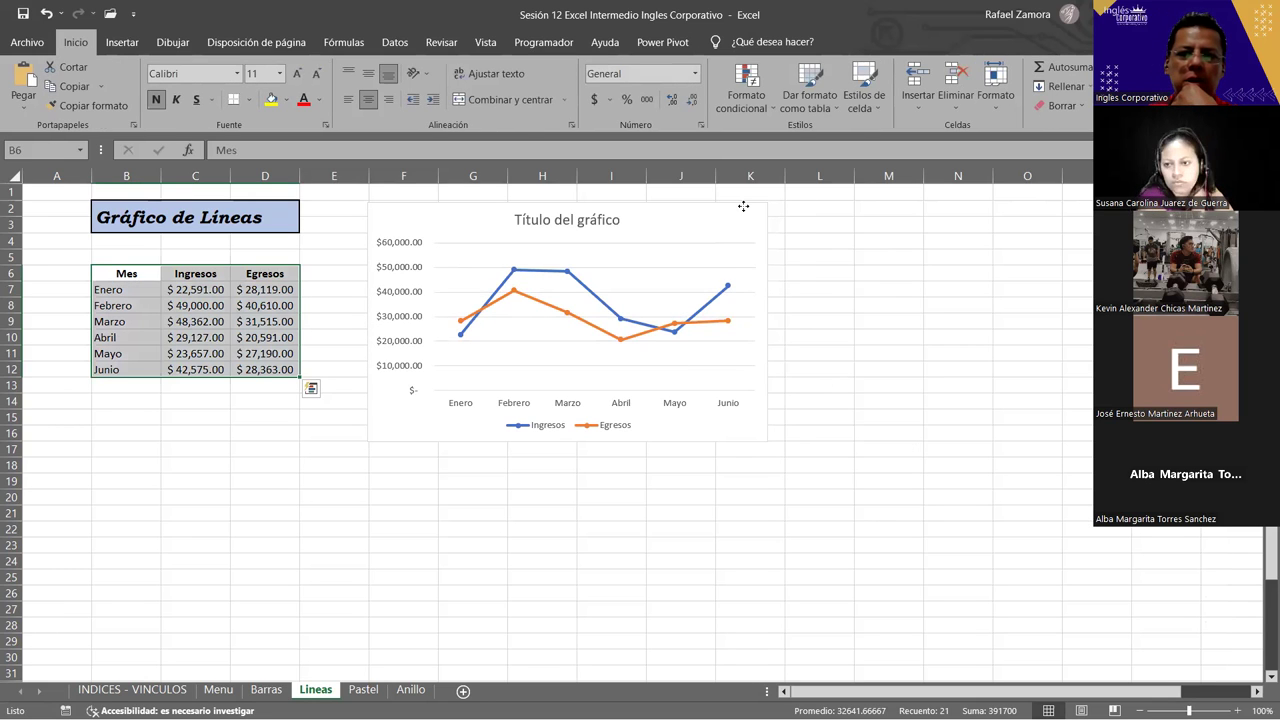
left_click(745, 215)
- Toggle rows/columns and restyle the chart so Enero–Junio run along the axis
left_click(823, 42)
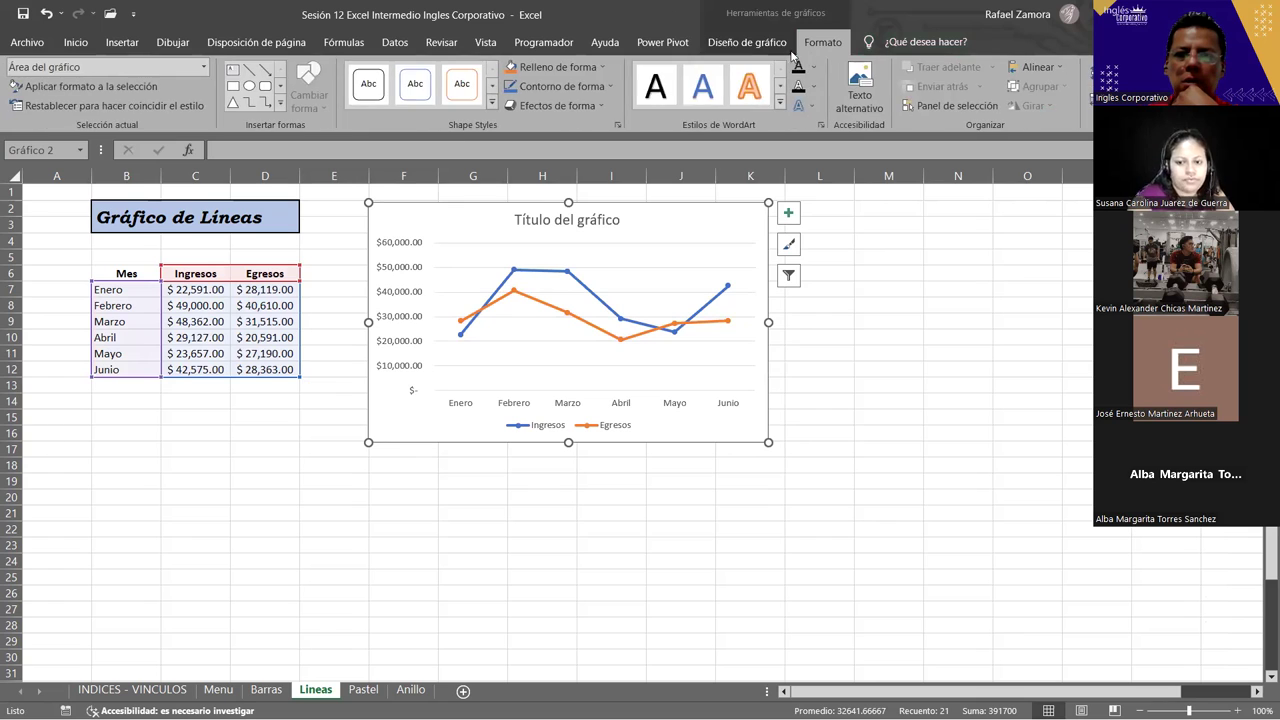
left_click(747, 42)
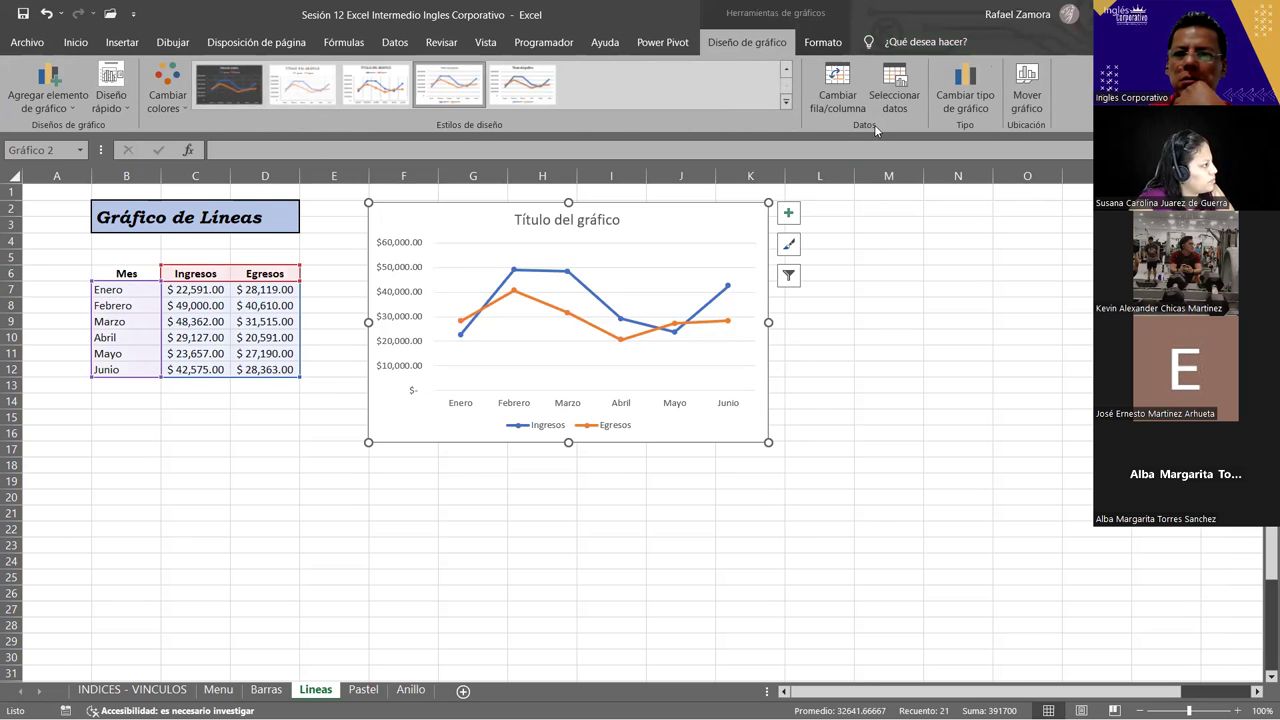
left_click(855, 68)
left_click(813, 41)
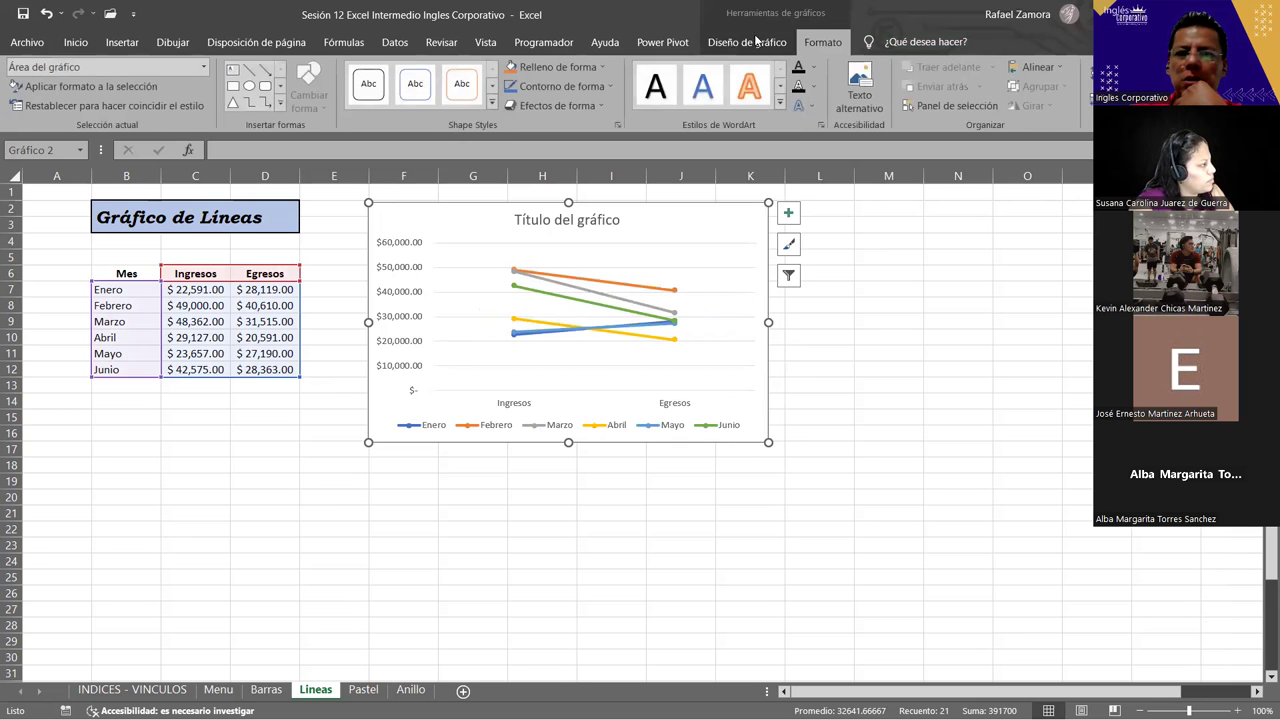
left_click(755, 43)
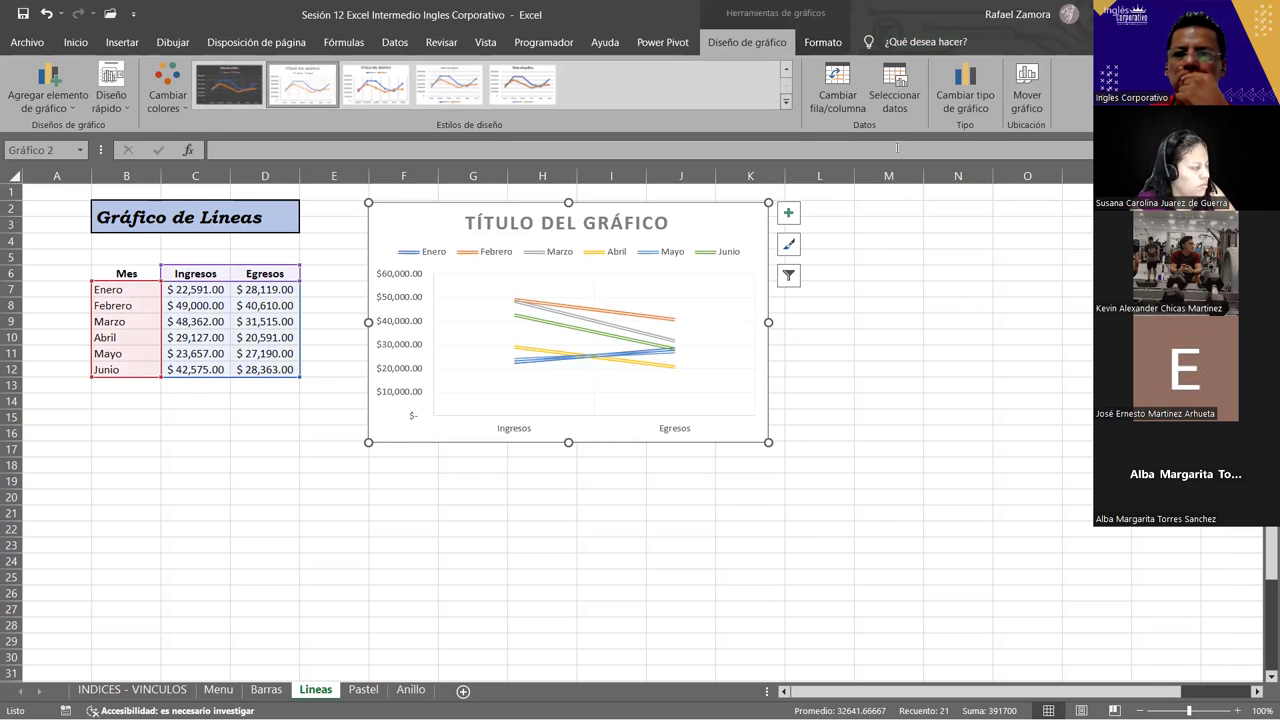
left_click(837, 88)
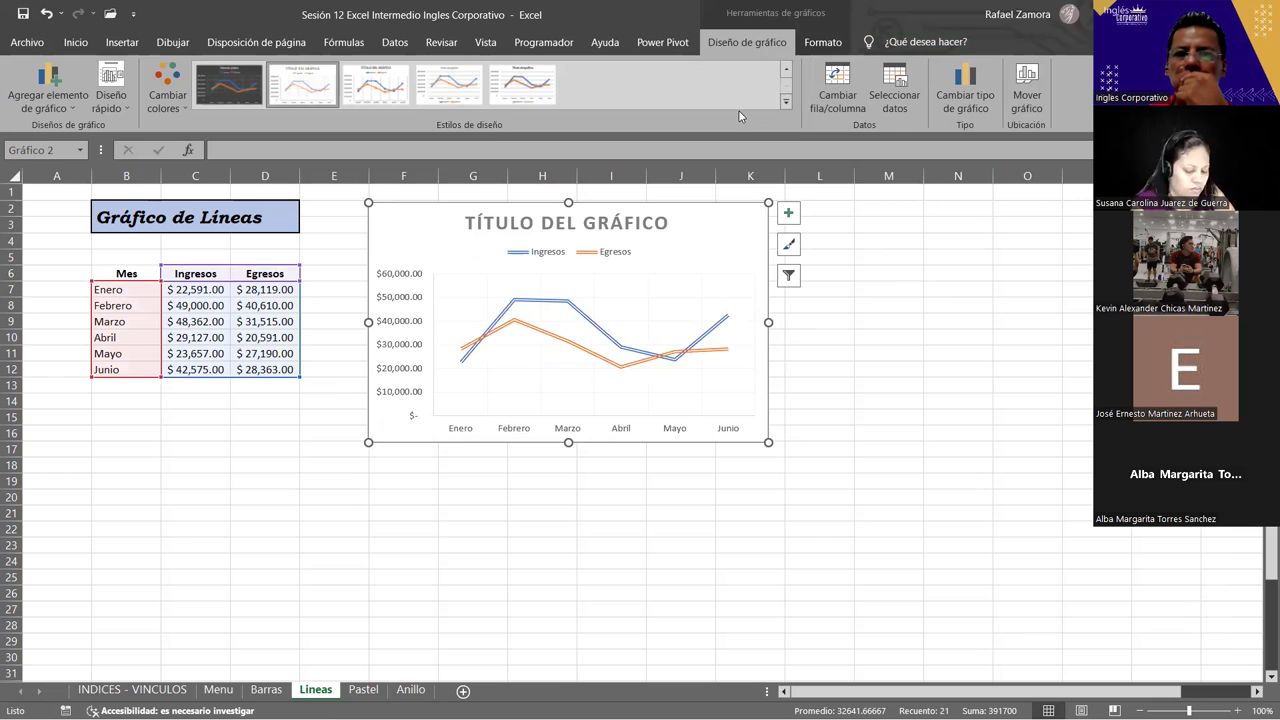
- Fill the chart background with light blue
left_click(838, 40)
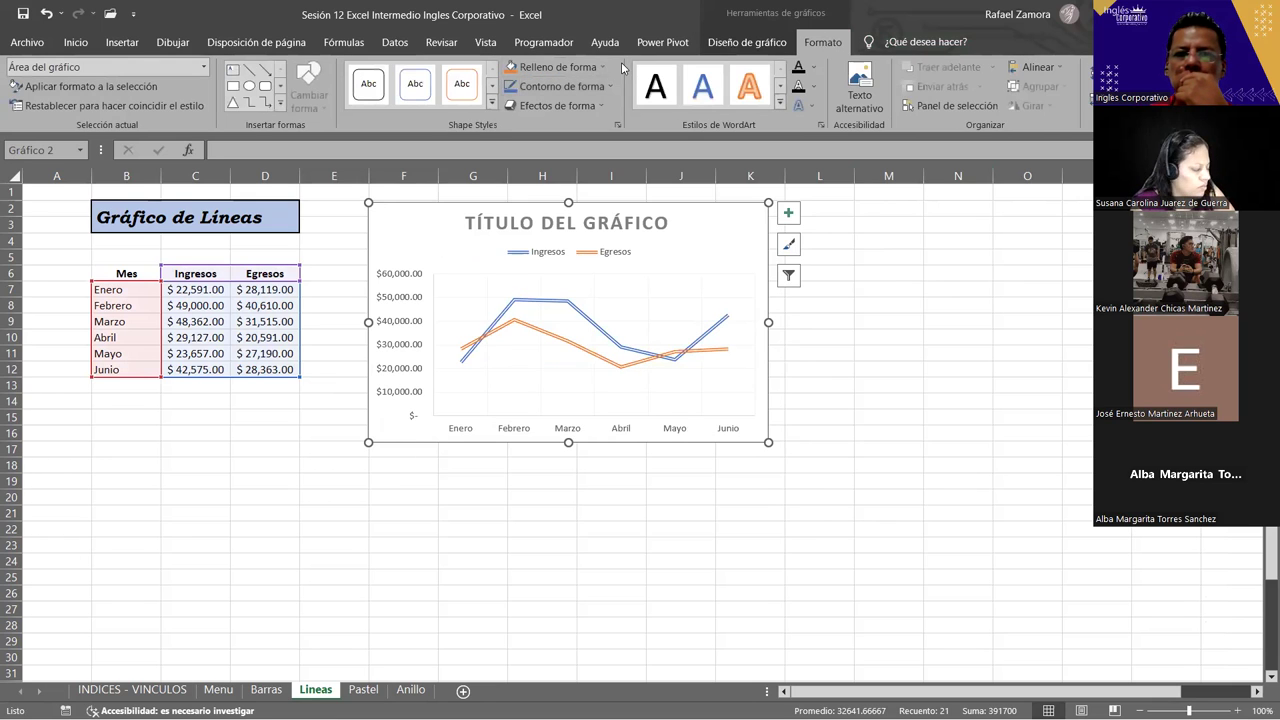
left_click(602, 67)
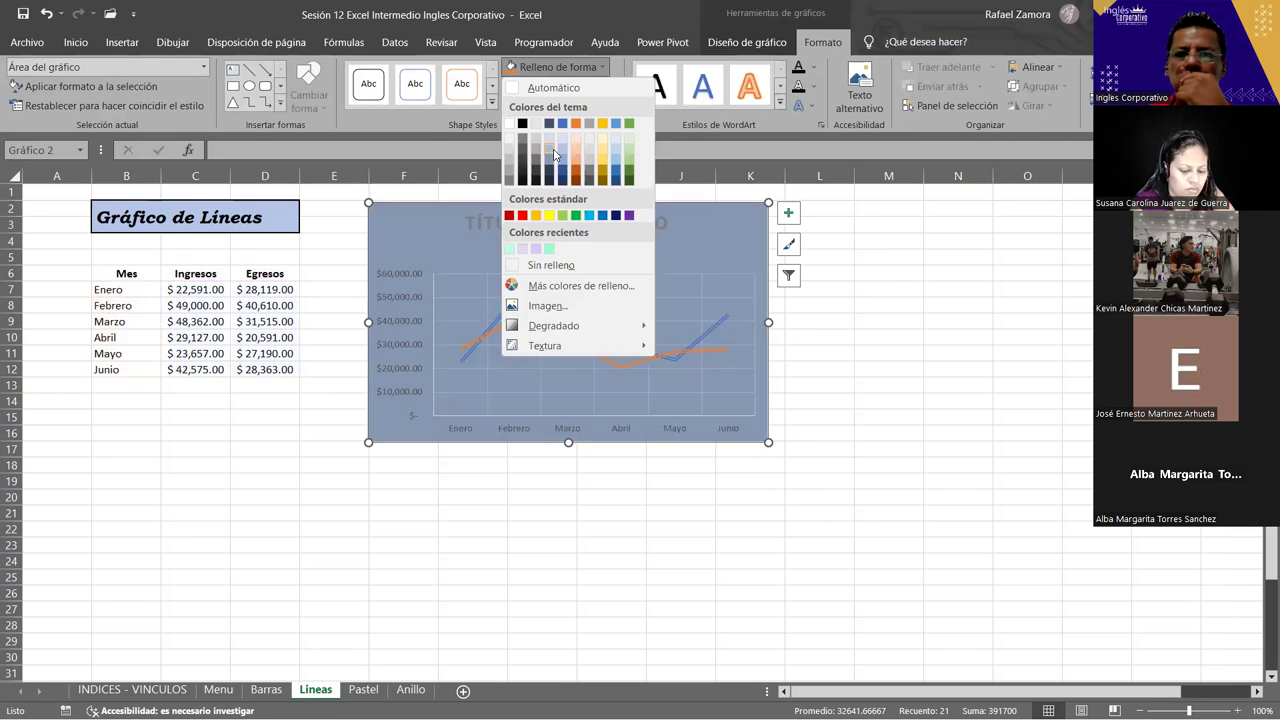
left_click(880, 238)
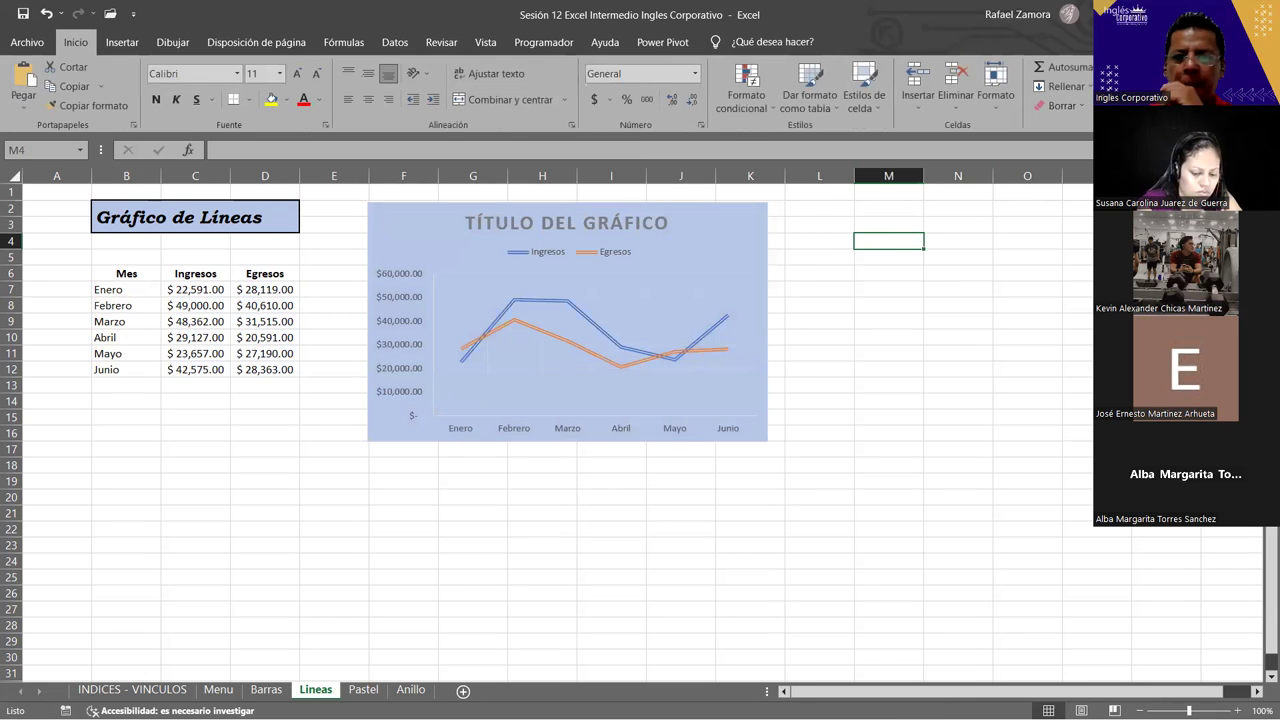
left_click(372, 690)
left_click(406, 690)
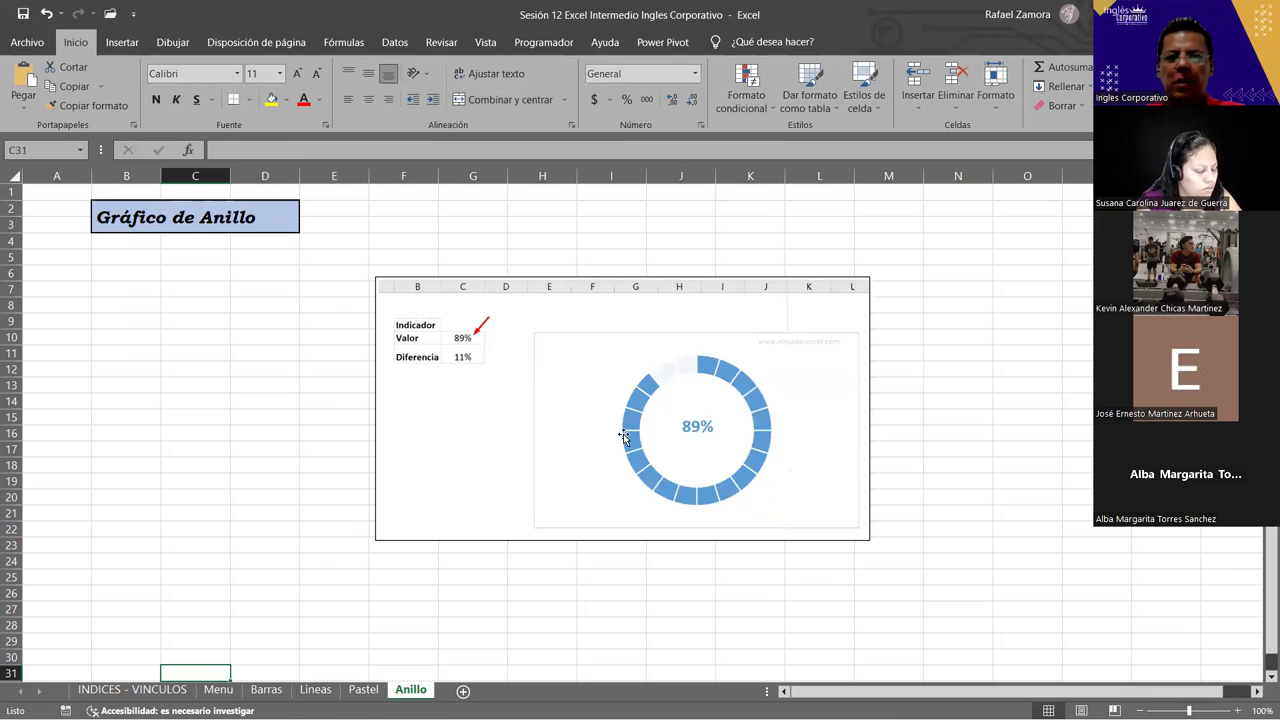
left_click(978, 560)
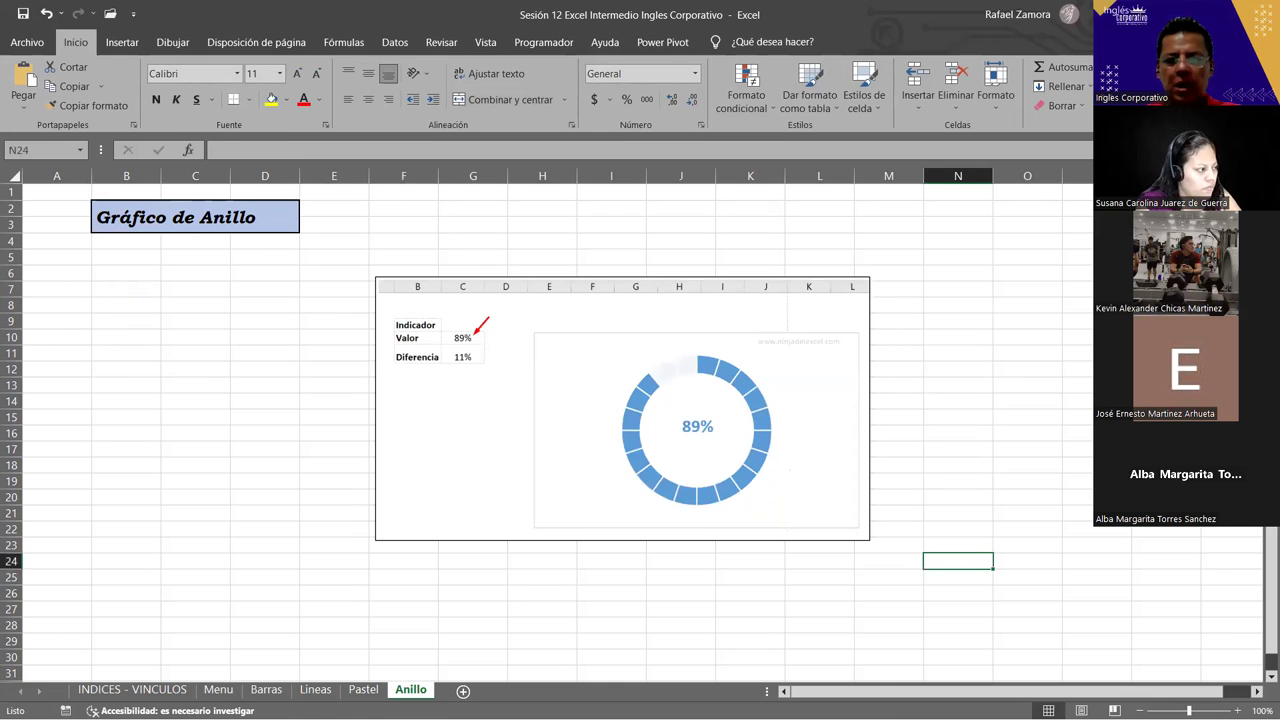
left_click(362, 682)
left_click(369, 692)
left_click(410, 690)
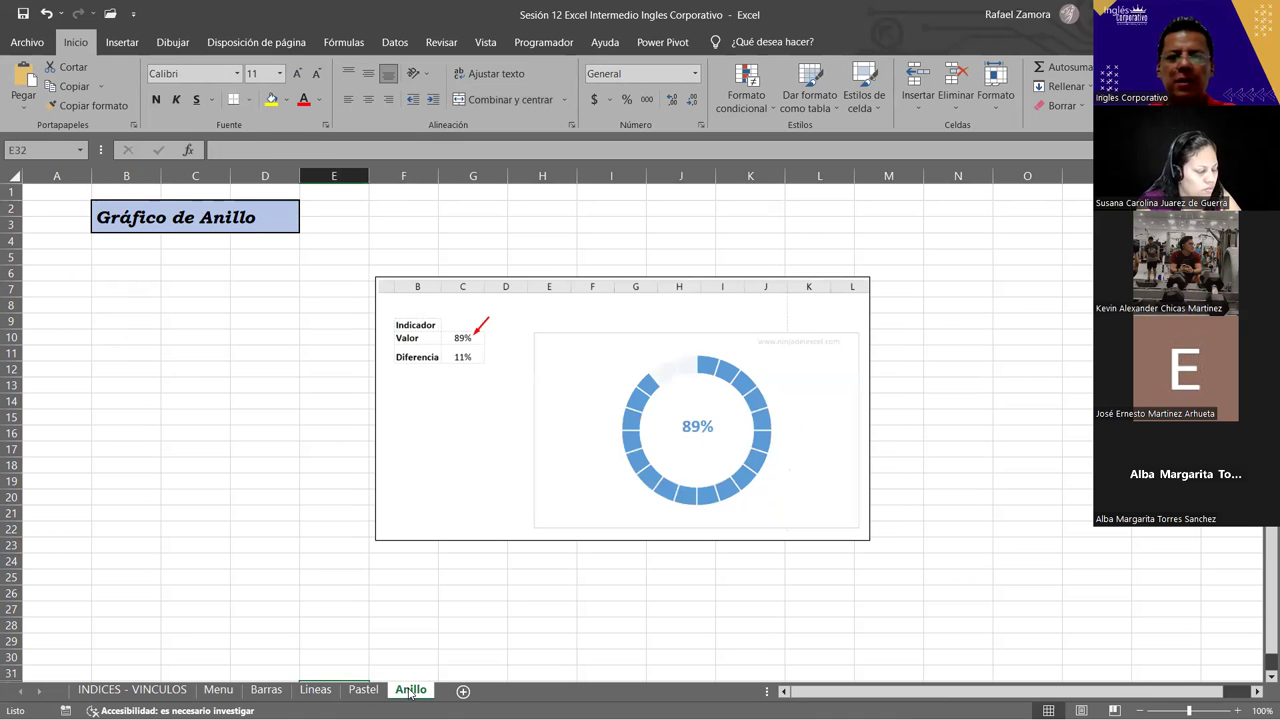
left_click(265, 513)
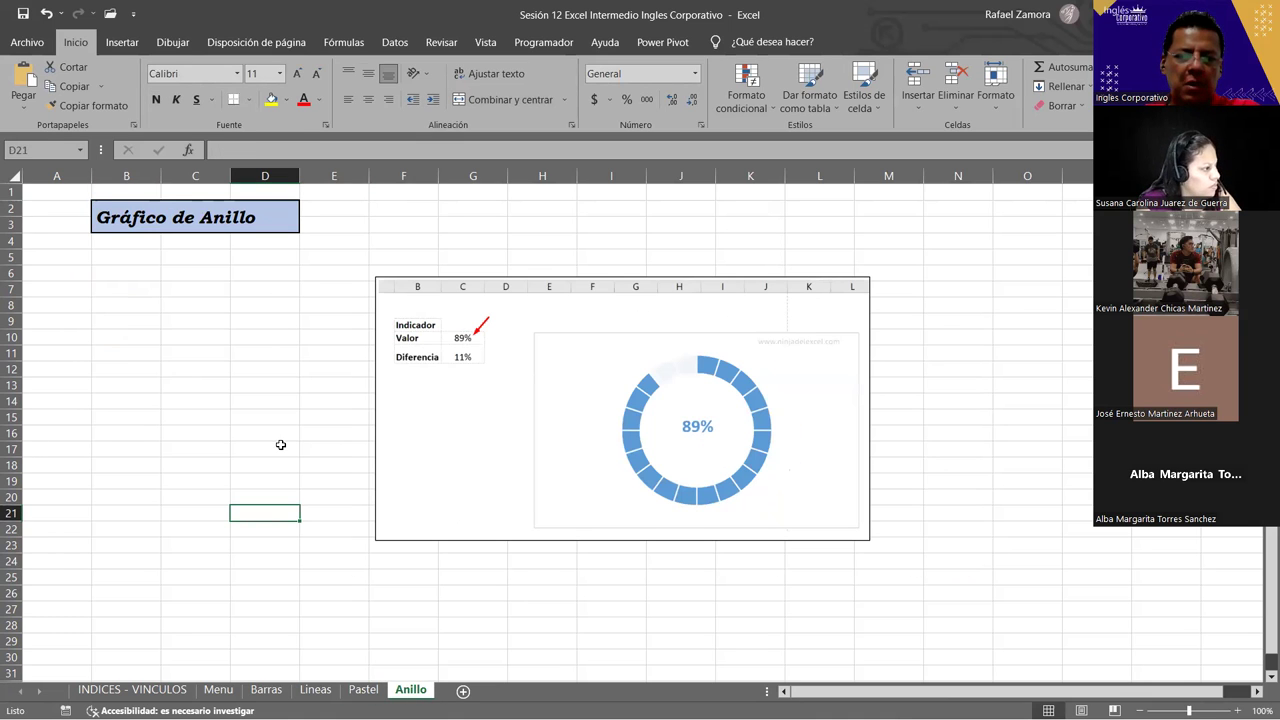
left_click(218, 690)
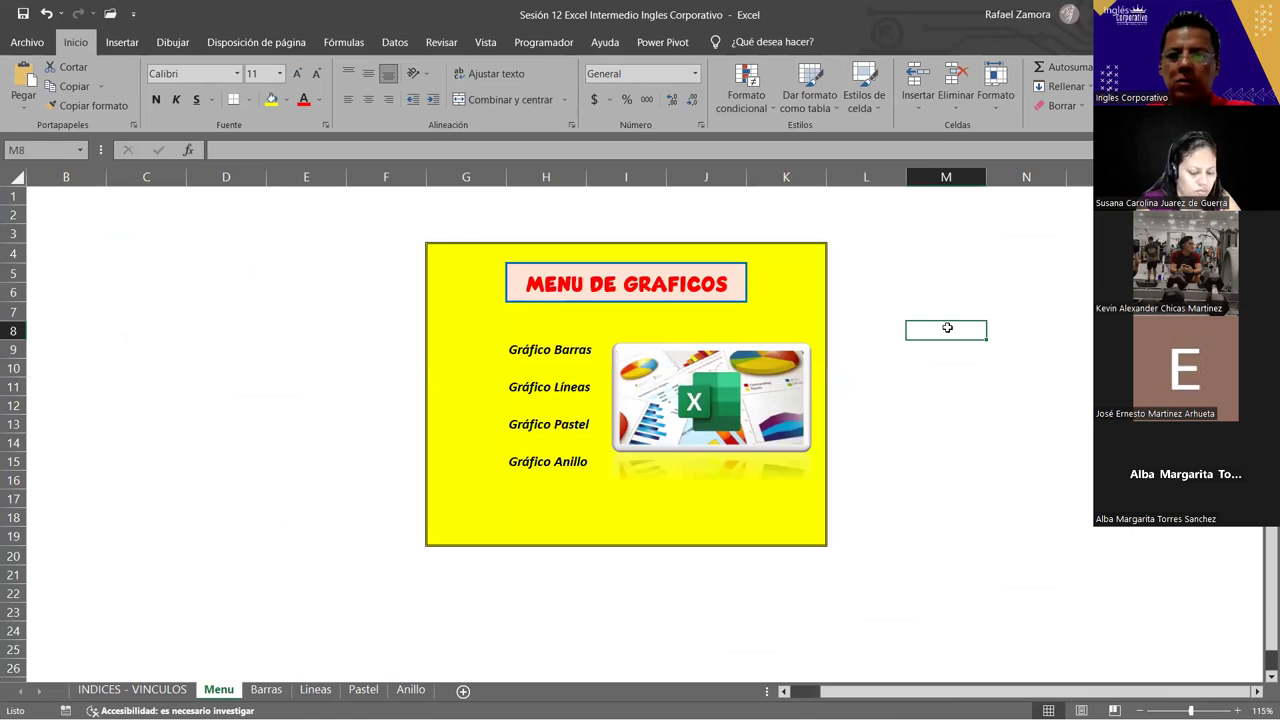
left_click(946, 285)
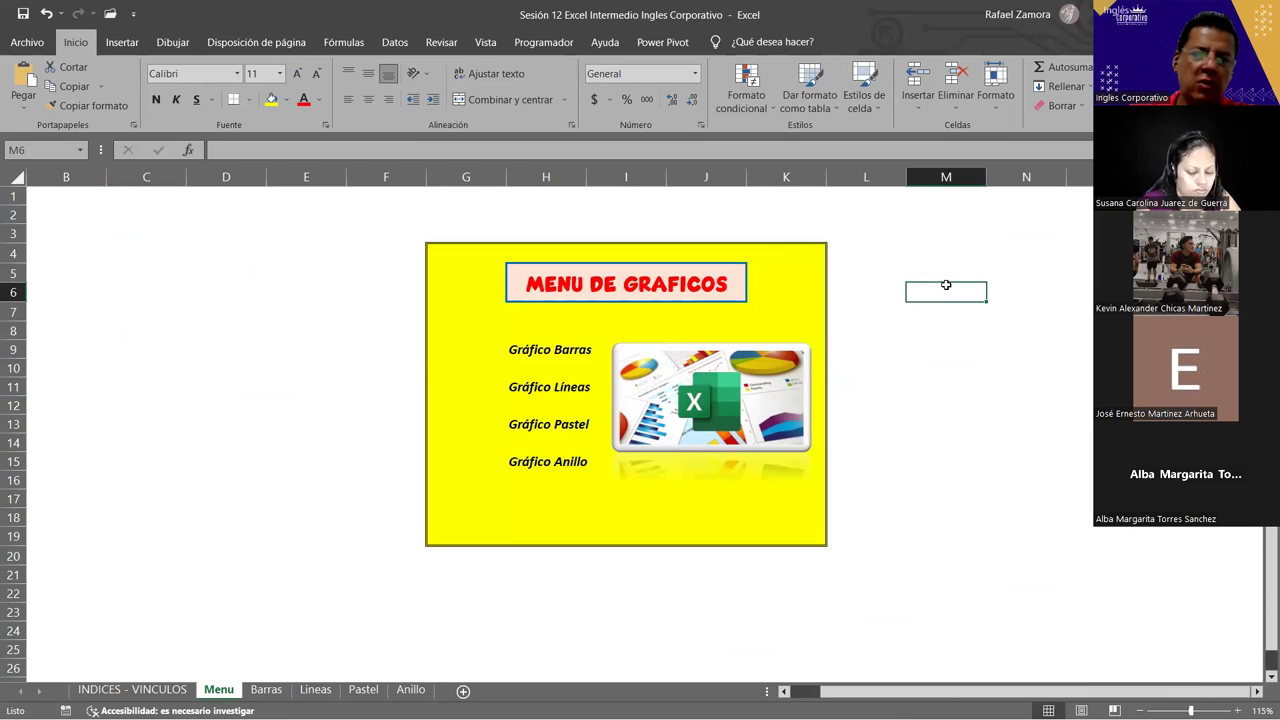
left_click(266, 690)
left_click(315, 690)
left_click(266, 690)
left_click(315, 690)
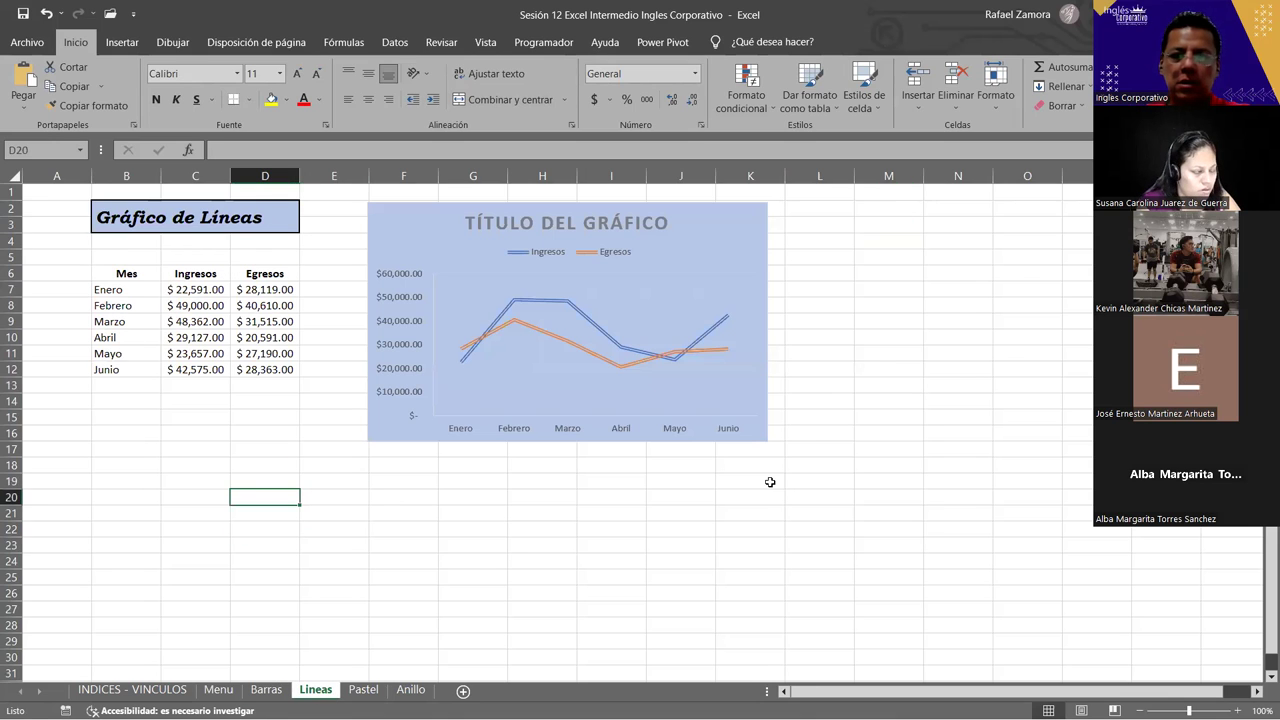
left_click(928, 530)
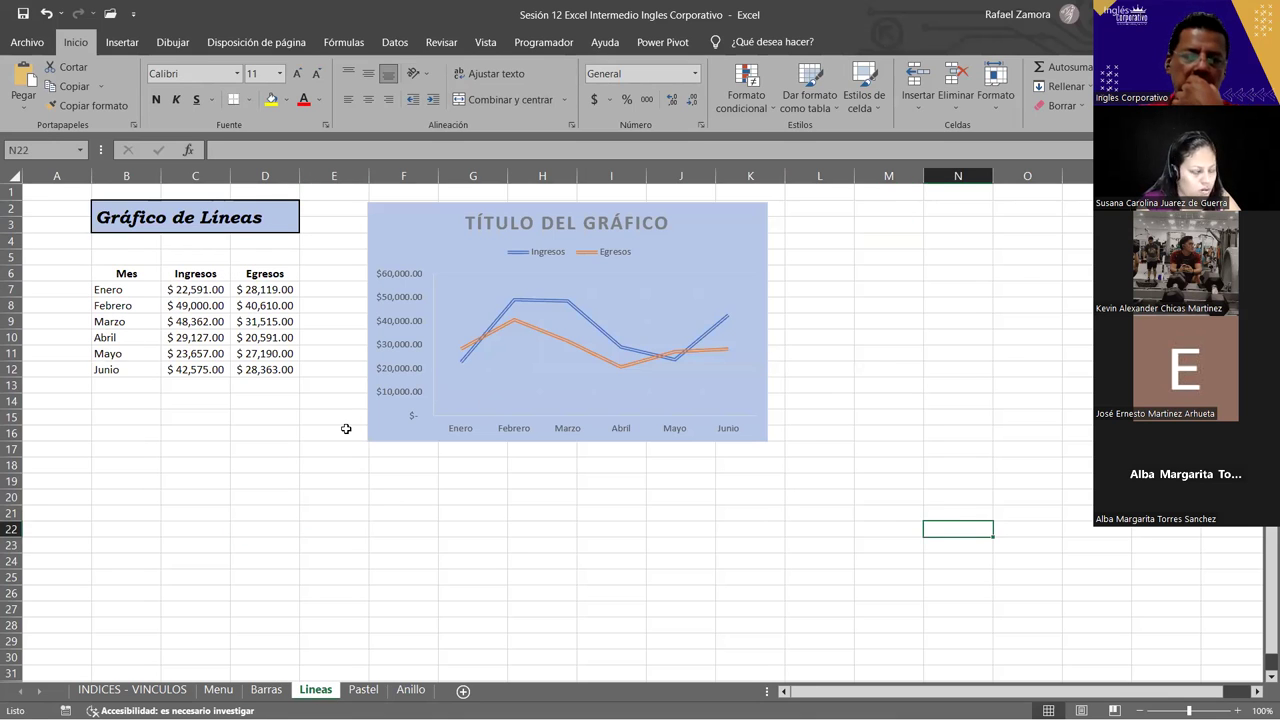
left_click(266, 690)
- Switch to the Menu sheet and move the active cell to E9
left_click(218, 690)
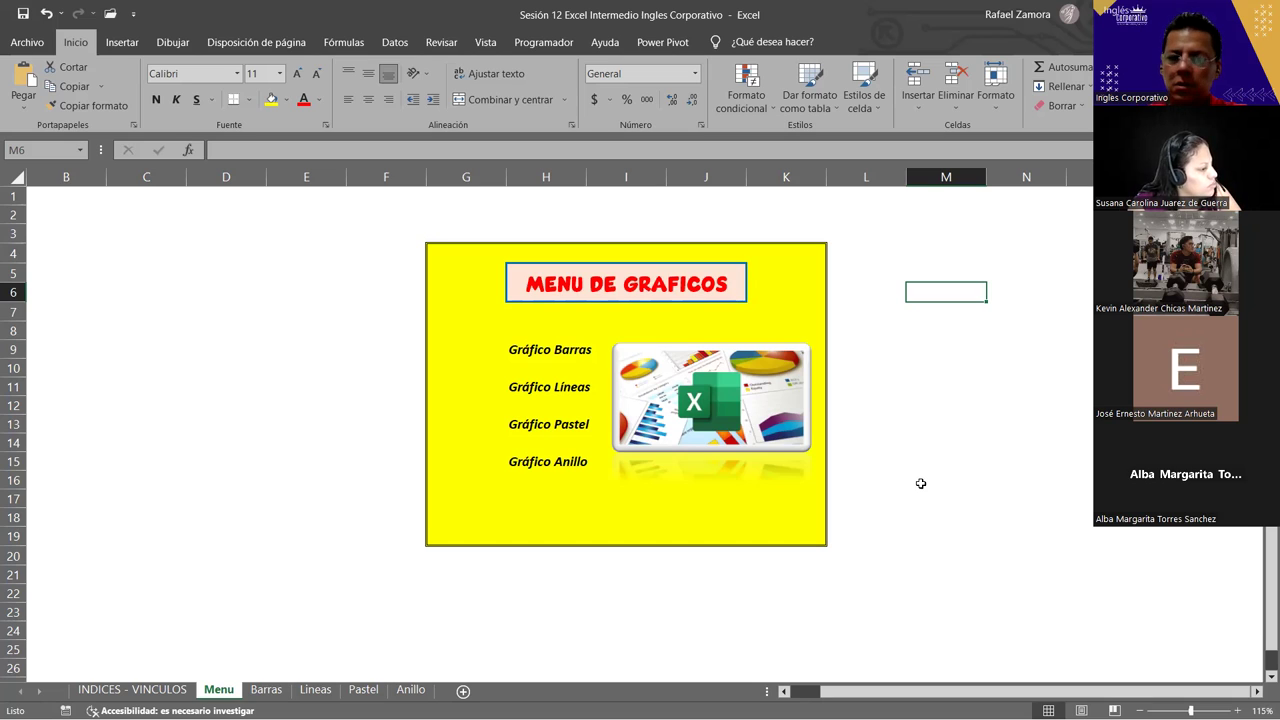
left_click(893, 470)
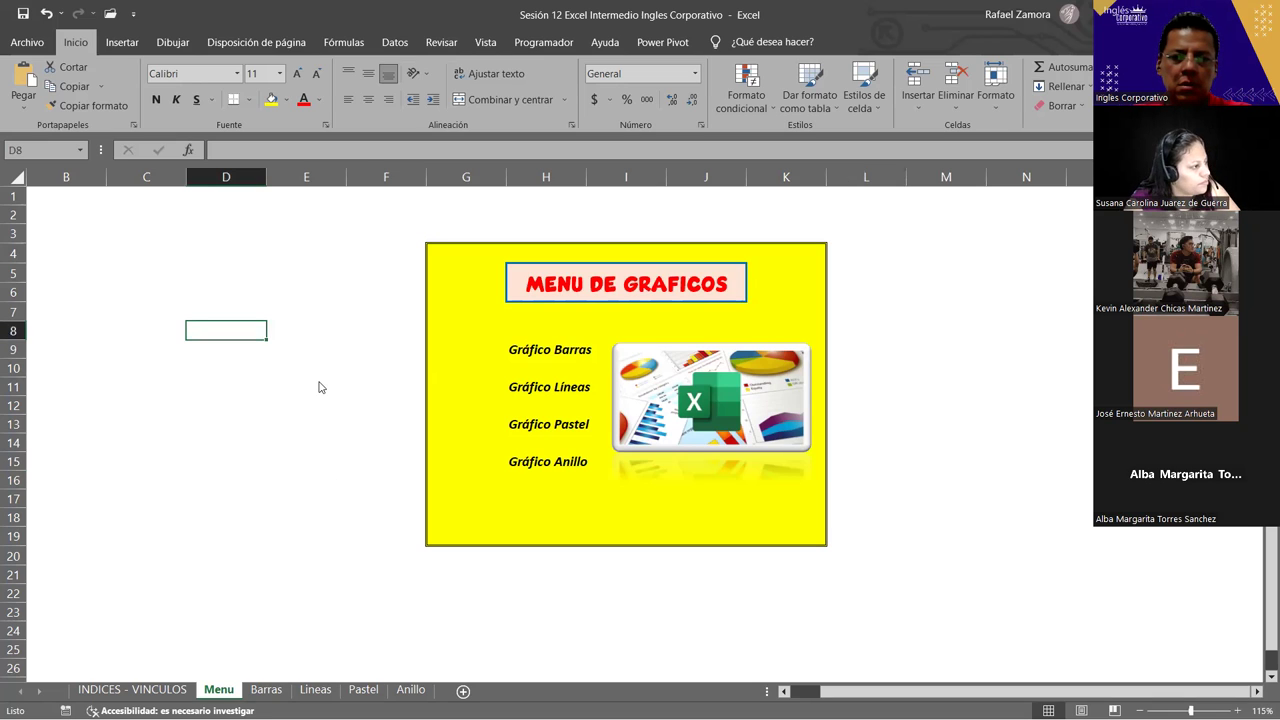
key("Right")
key("Down")
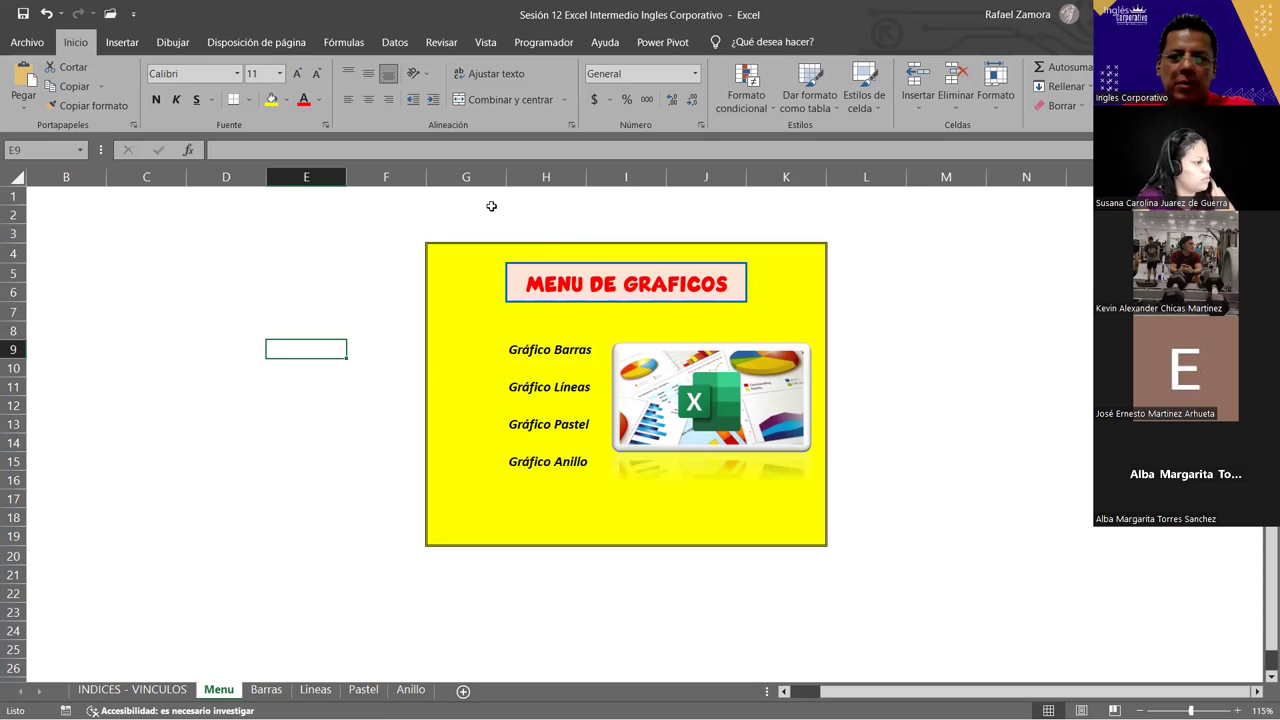
- Open the Formas shape gallery under Insertar > Ilustraciones
left_click(133, 42)
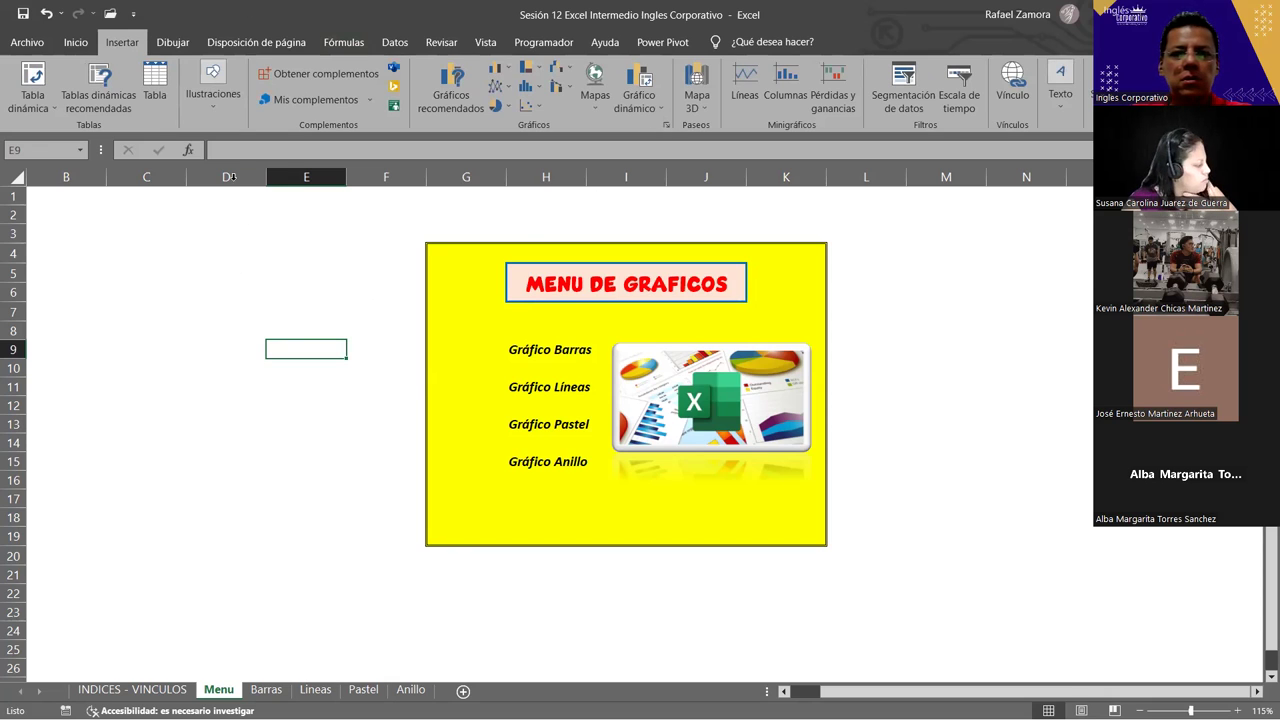
left_click(228, 105)
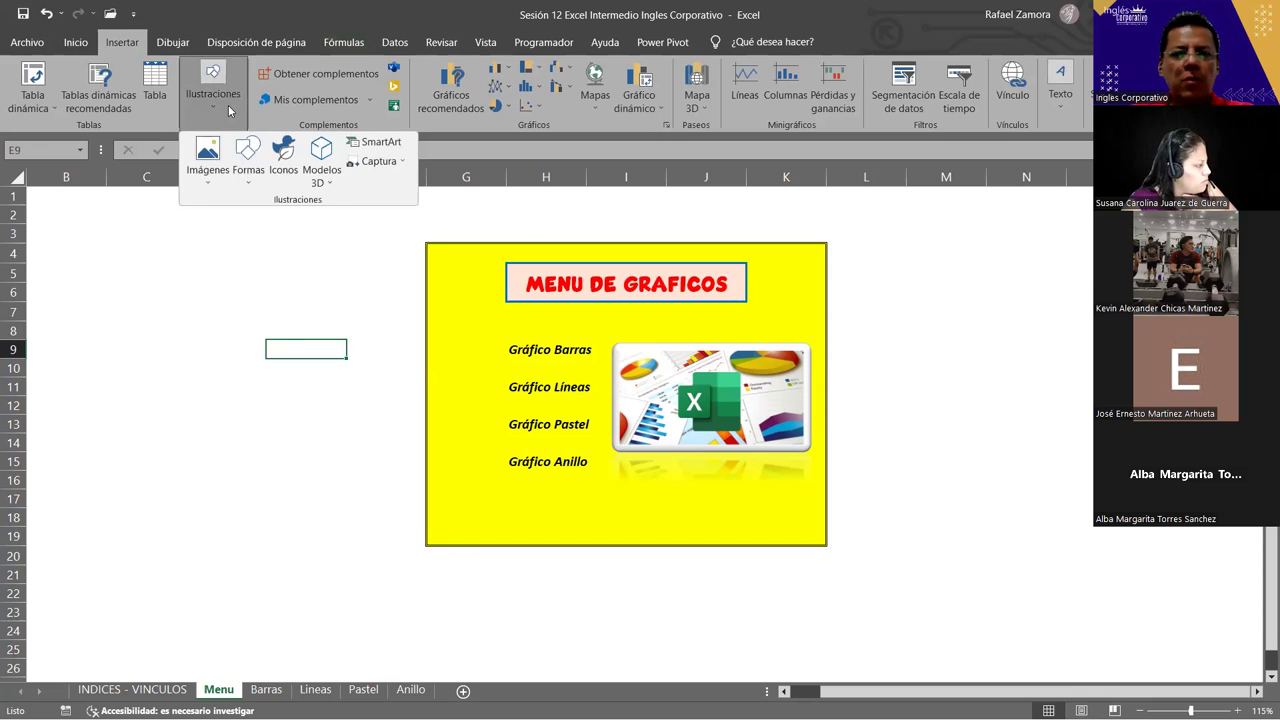
left_click(246, 155)
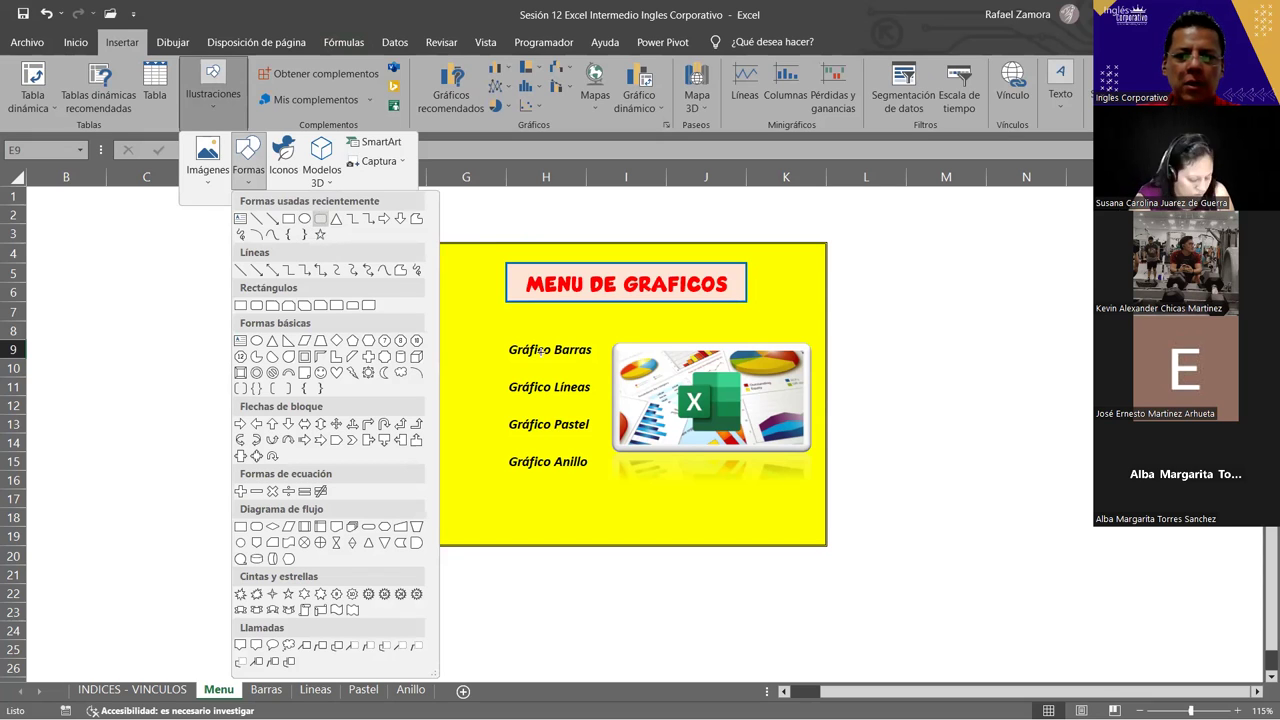
- Draw a rounded rectangle over the Gráfico Barras entry, label it 'Gráfico Barras', and reselect it
left_click_drag(500, 343, 604, 365)
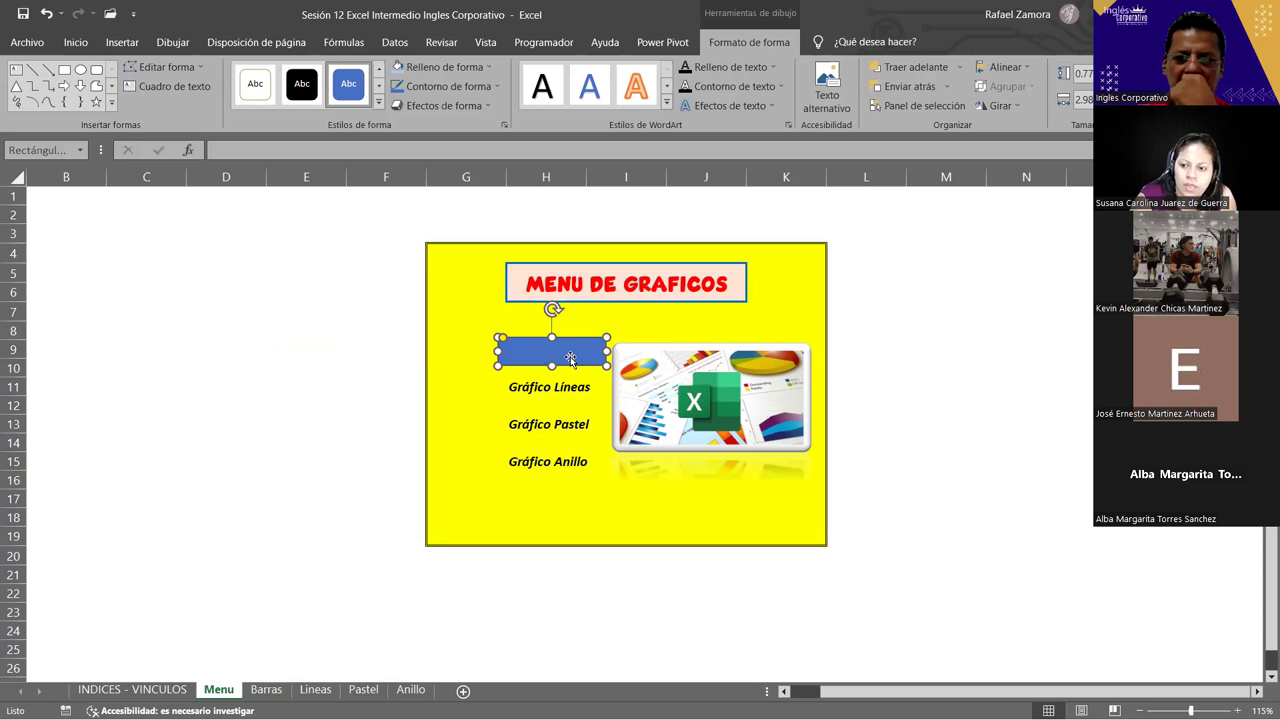
type("Gráfico")
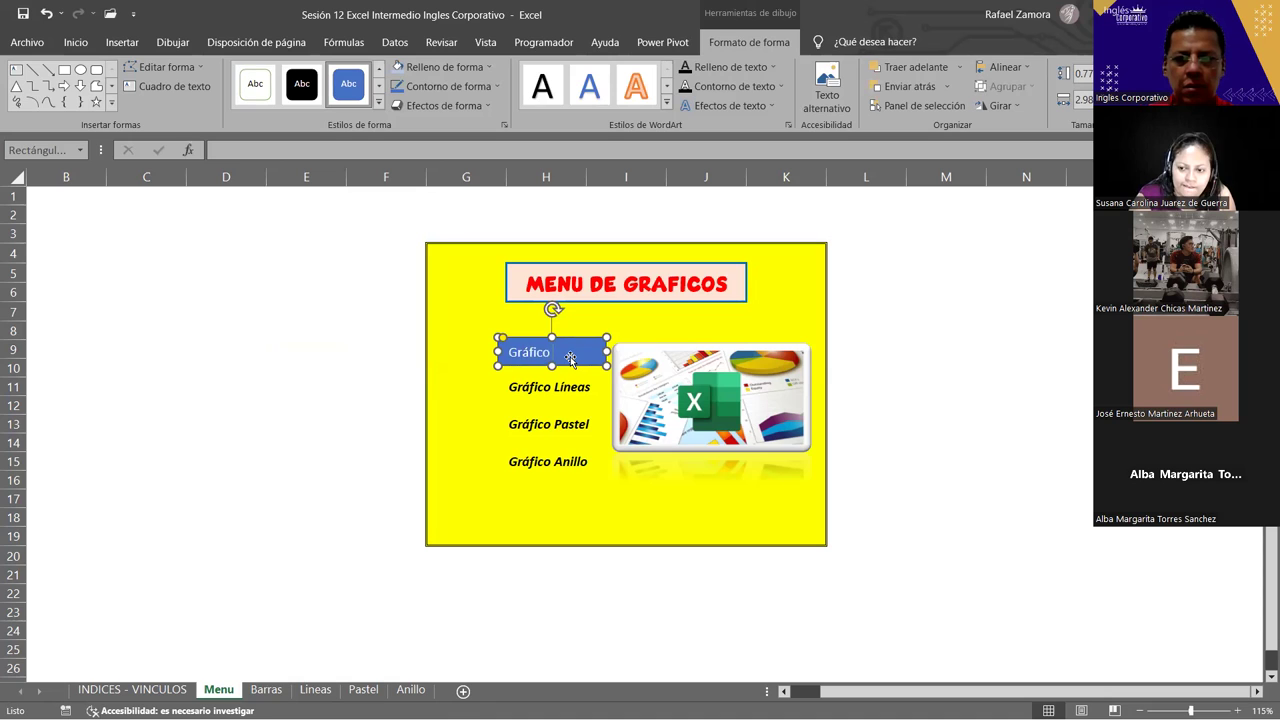
type("arr")
key("BackSpace")
key("BackSpace")
type("rras")
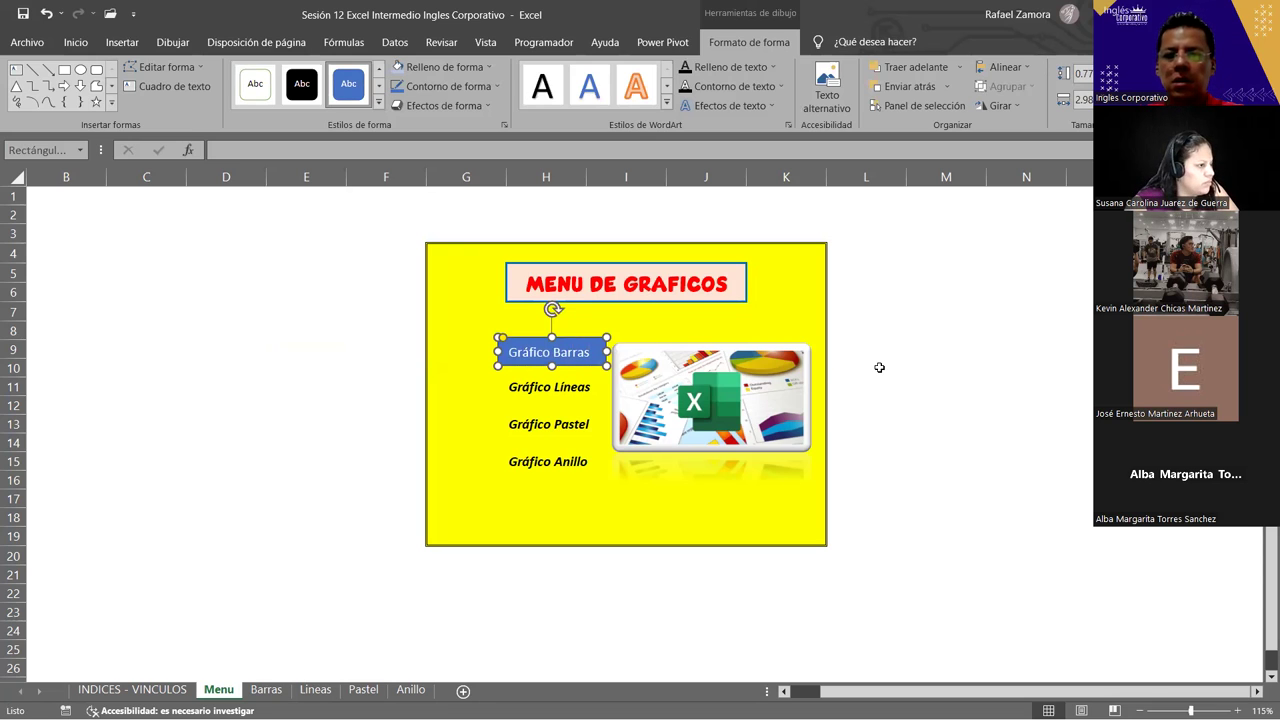
left_click(878, 368)
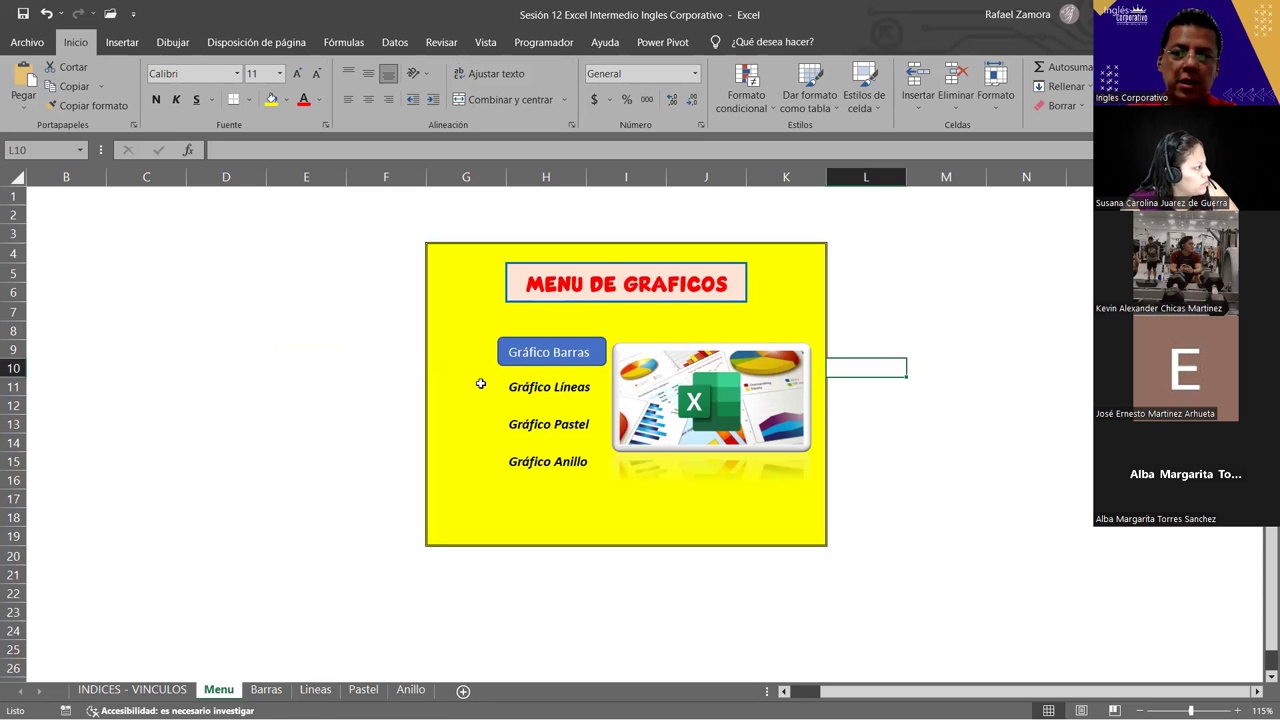
left_click(591, 345, "ctrl")
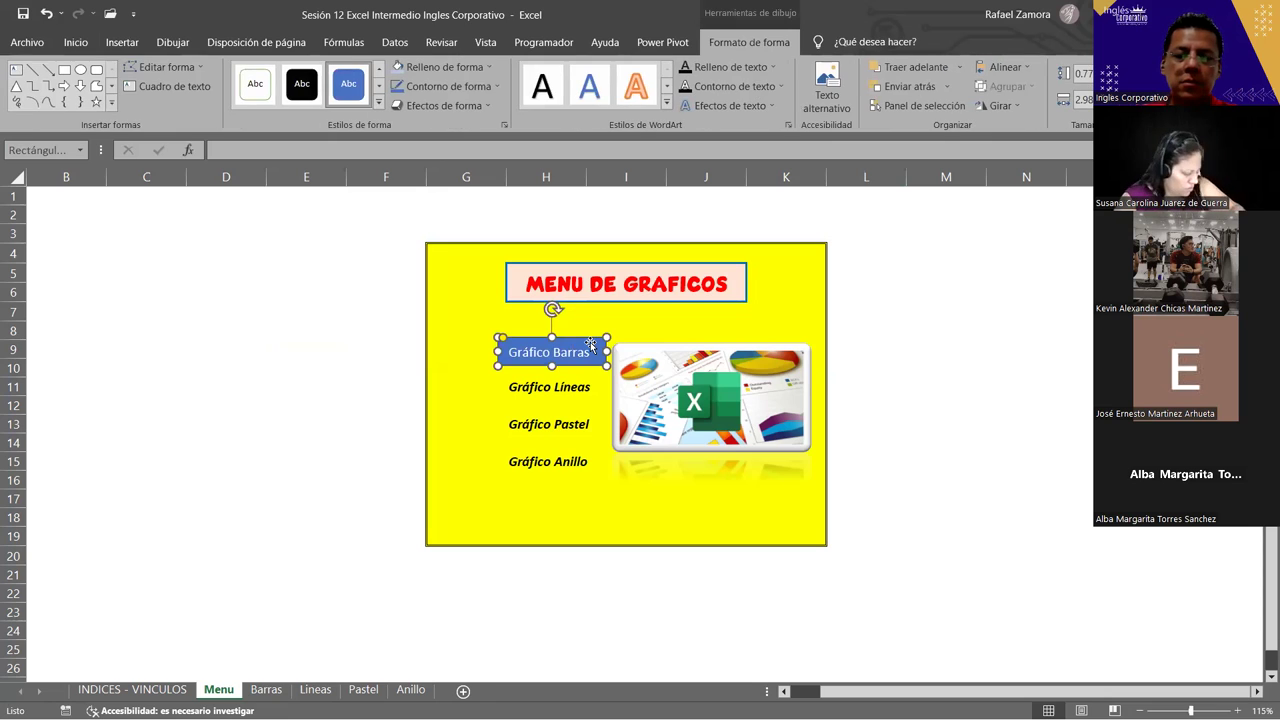
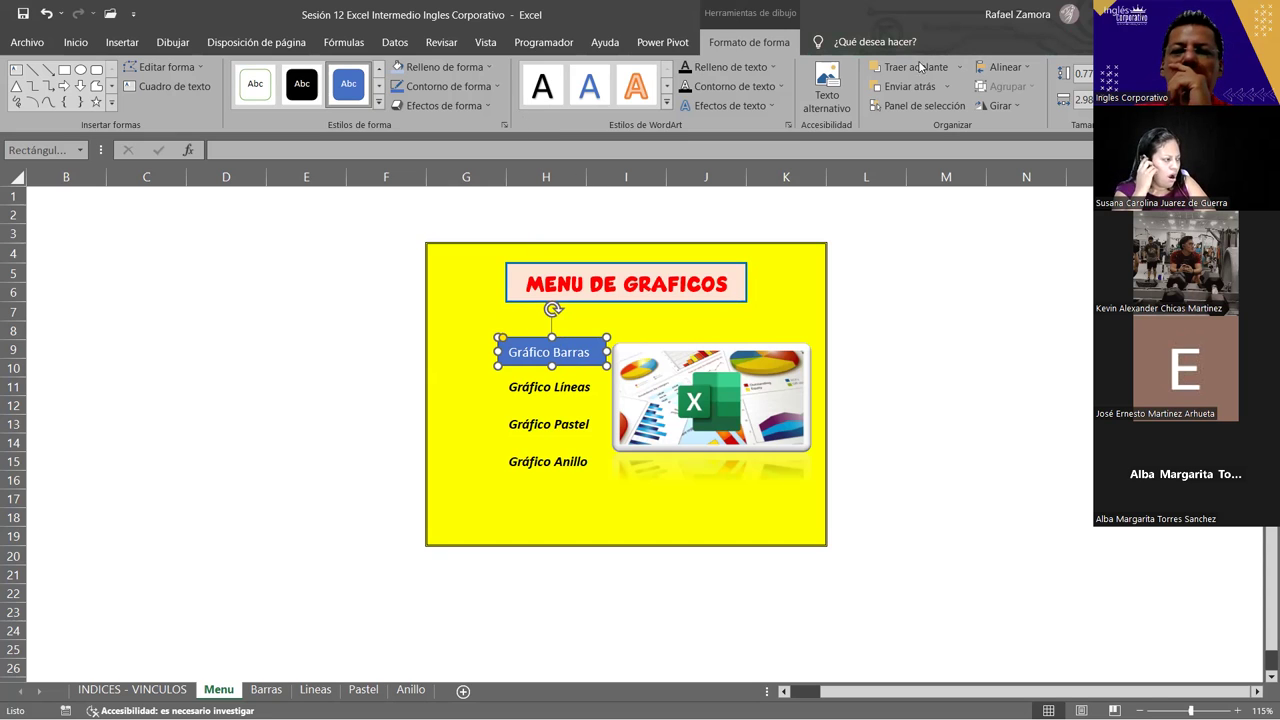
- Fill the Gráfico Barras button with a custom light-blue colour
left_click(490, 67)
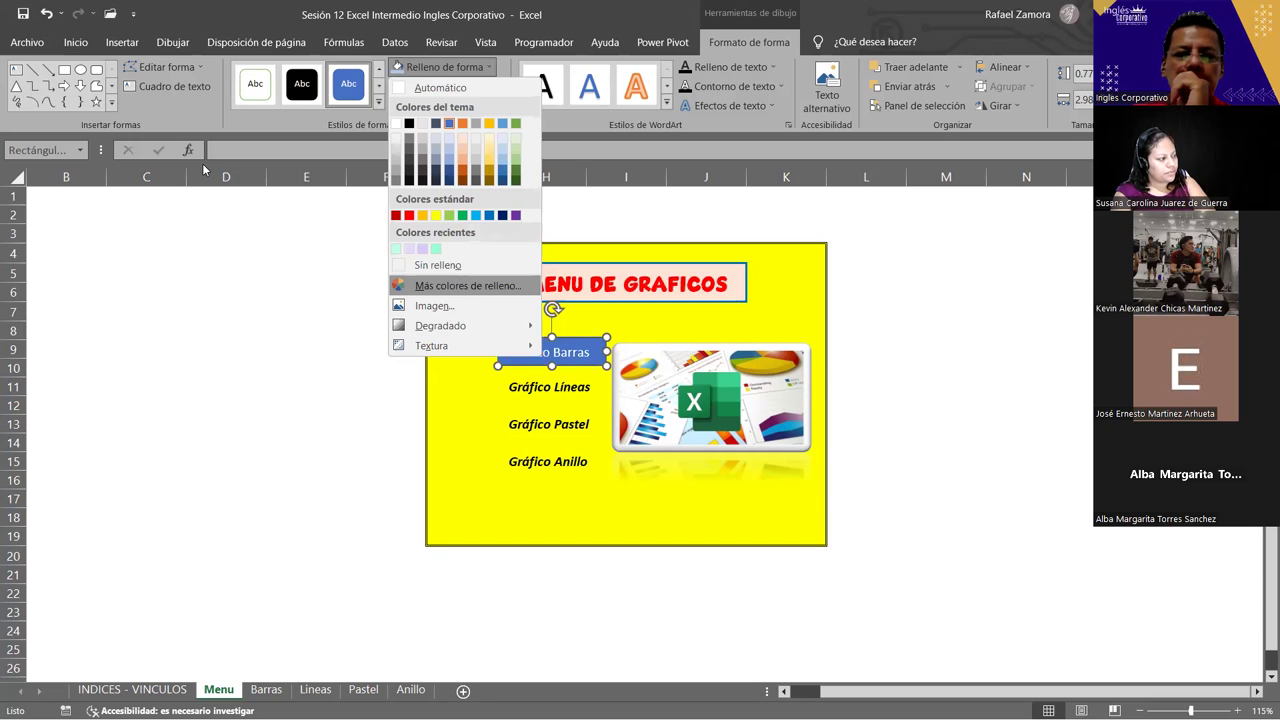
left_click(462, 288)
left_click(171, 236)
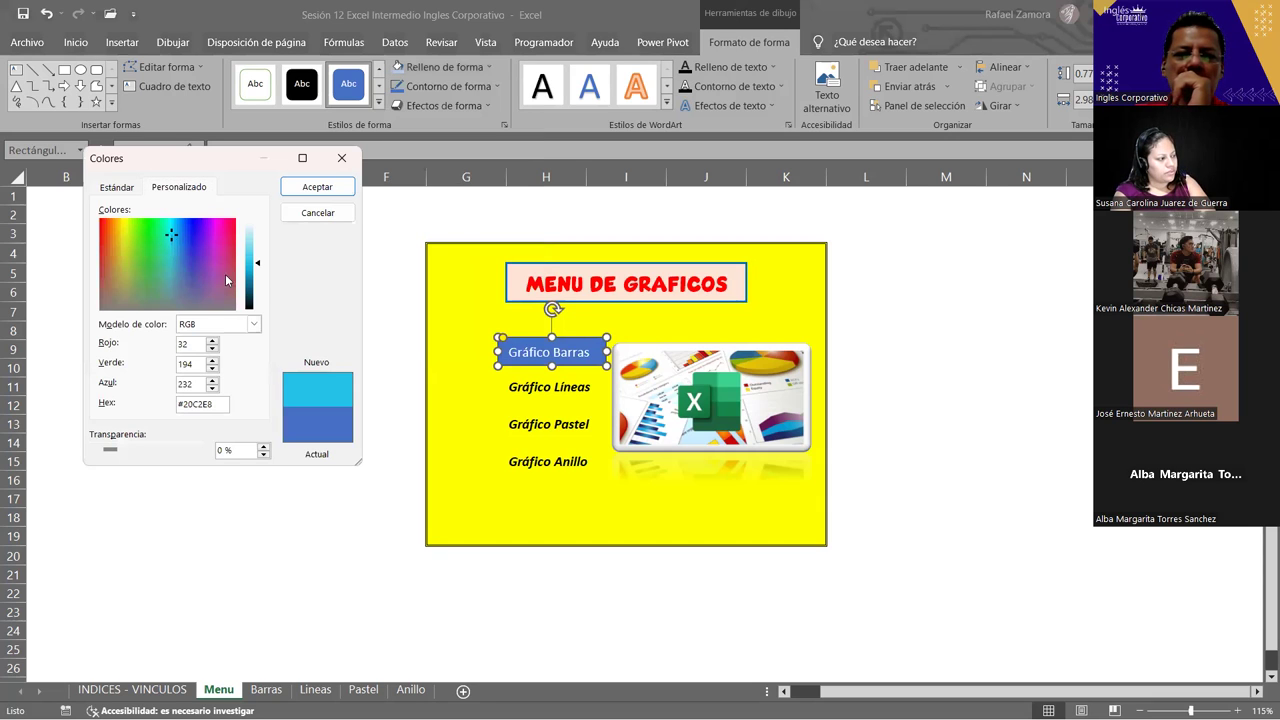
left_click(250, 247)
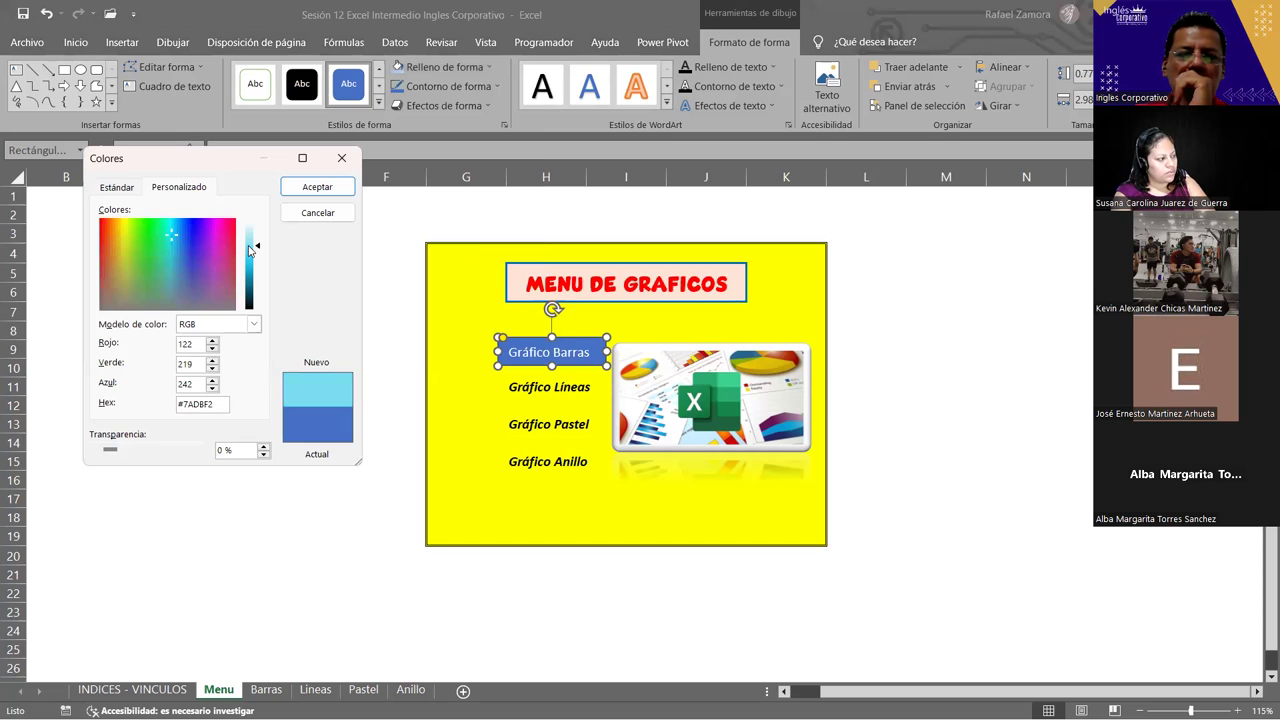
left_click(316, 188)
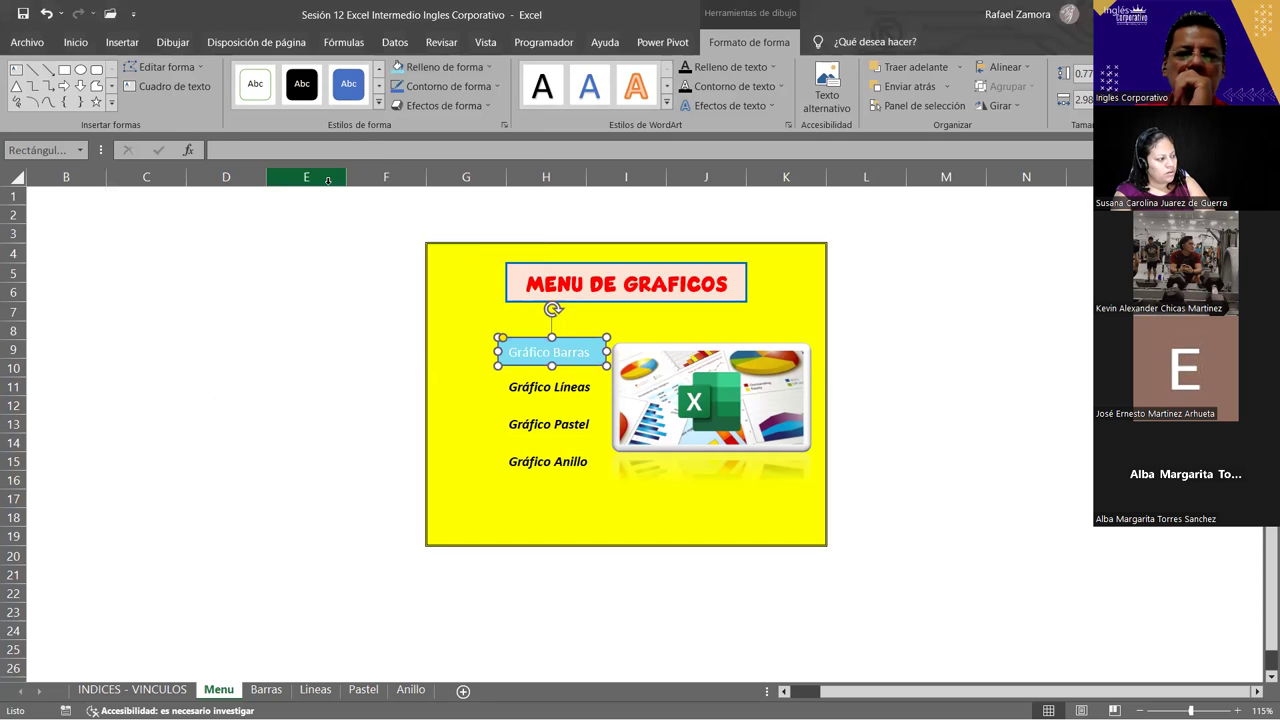
- Make the button's text black and bold
left_click(773, 67)
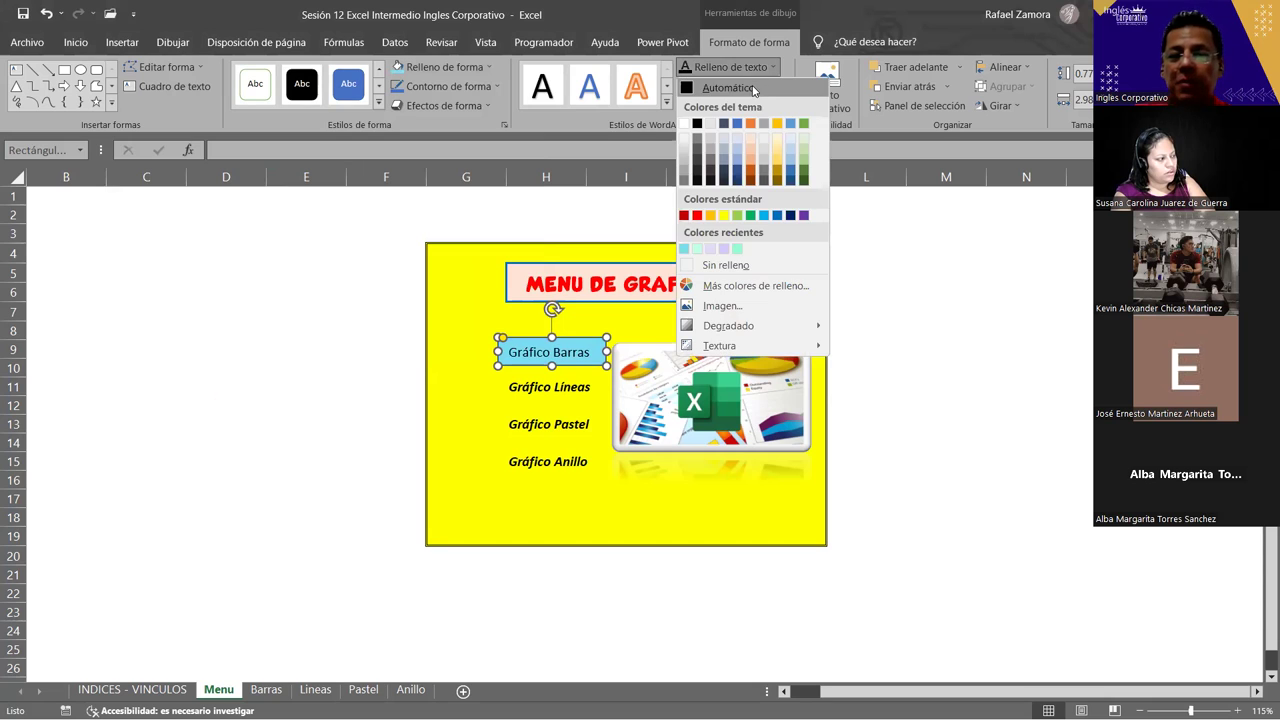
left_click(697, 123)
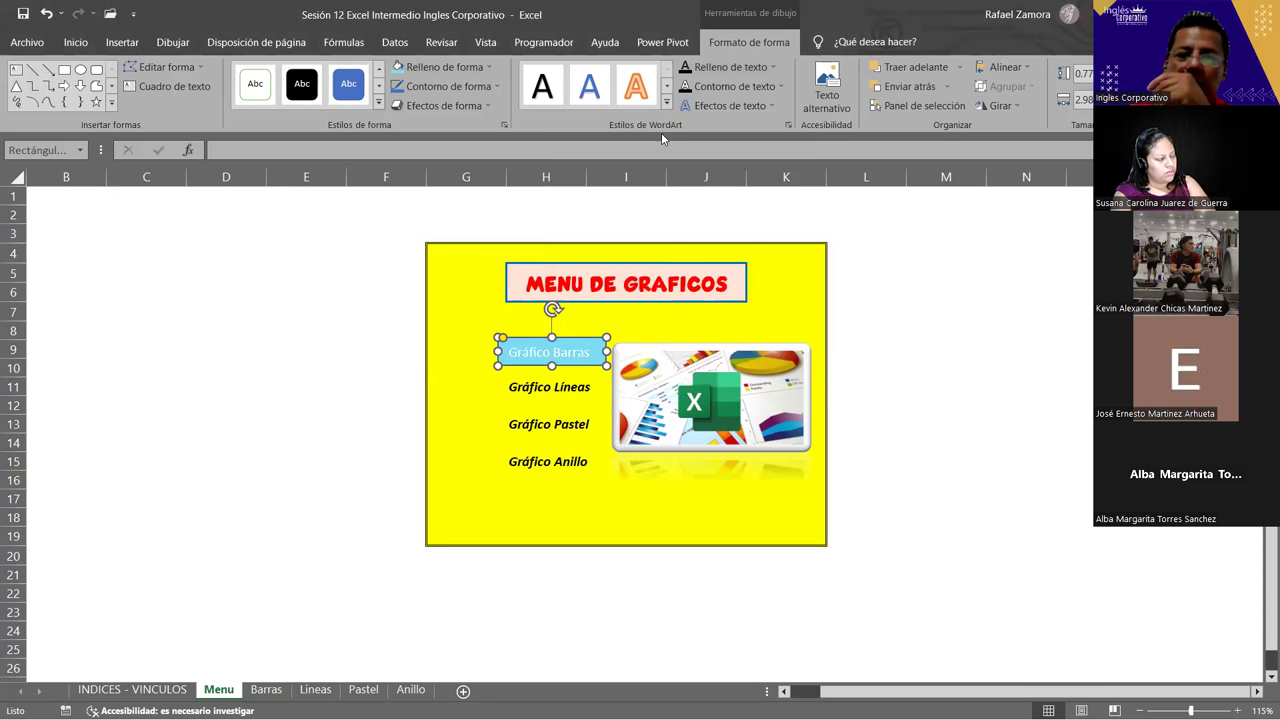
left_click(73, 45)
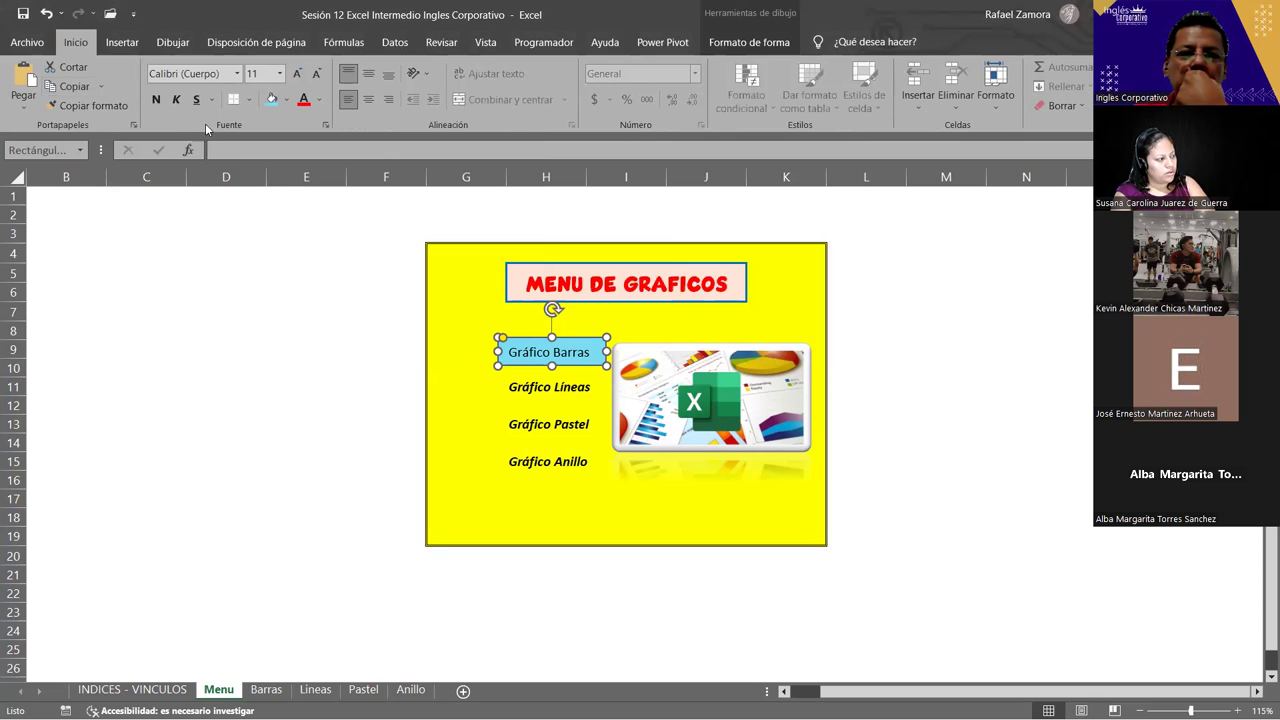
left_click(155, 100)
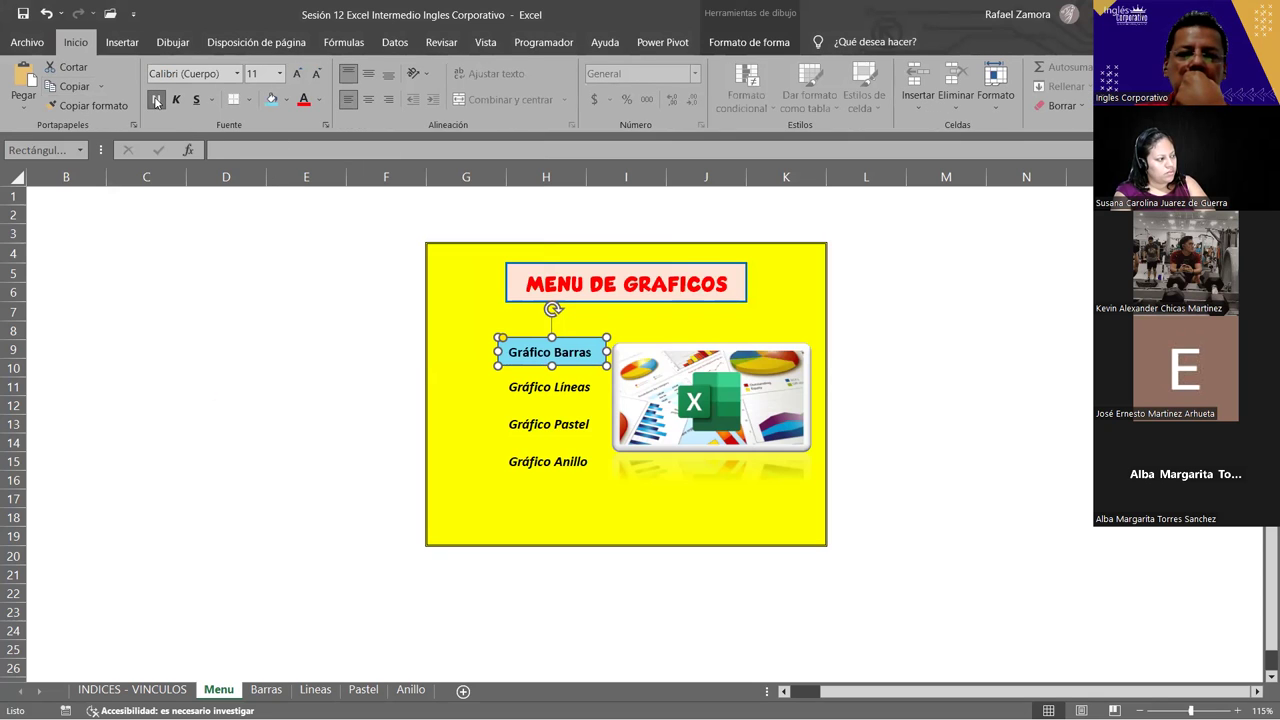
- Give the button a bevel shape effect
left_click(777, 42)
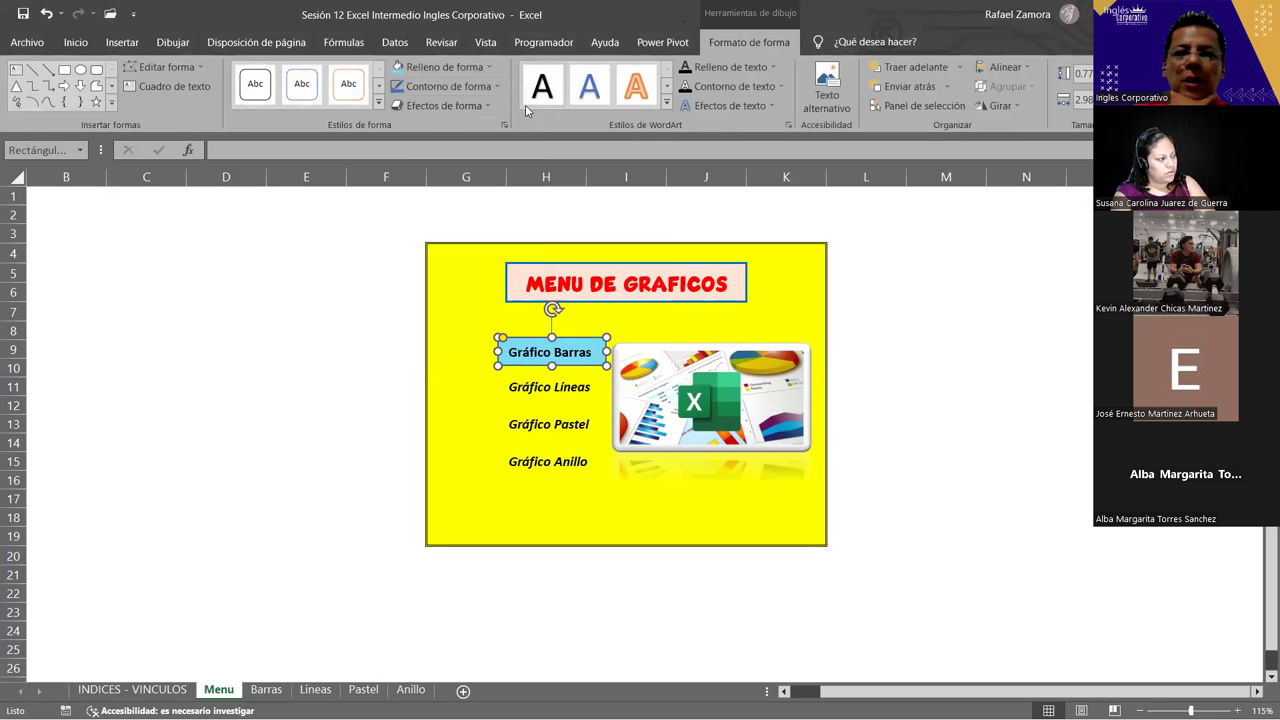
left_click(494, 104)
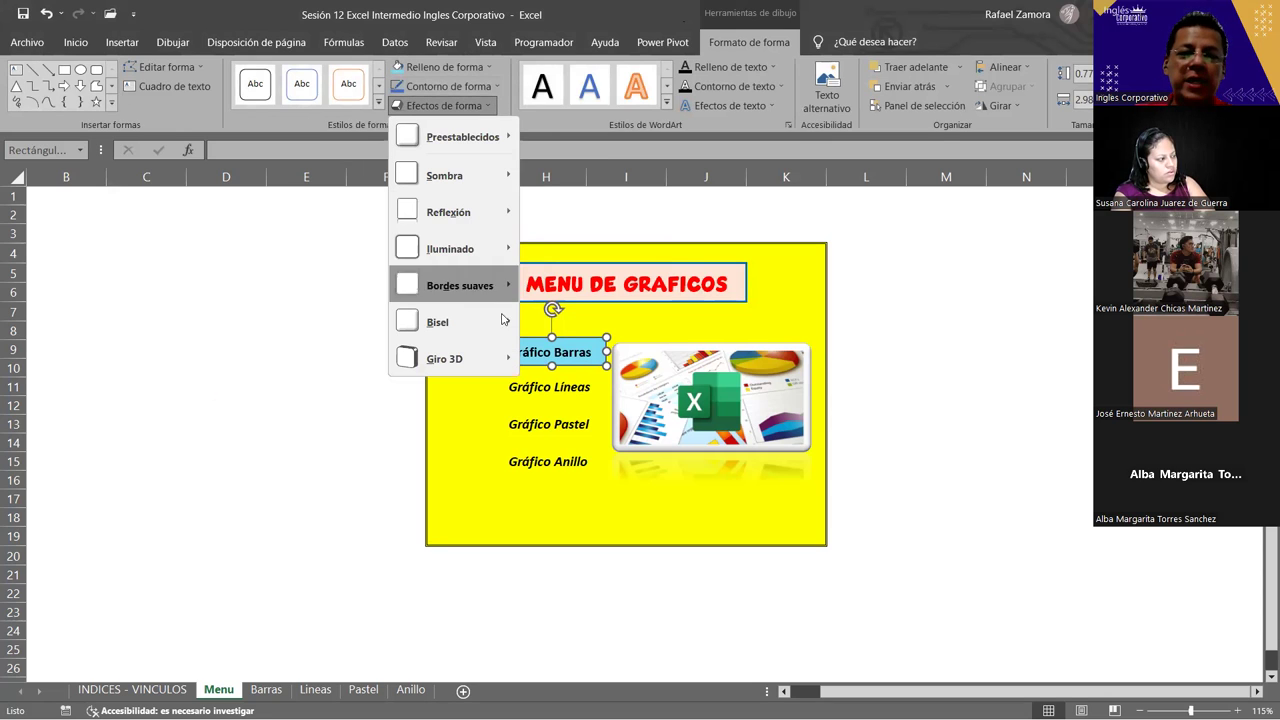
mouse_move(448, 322)
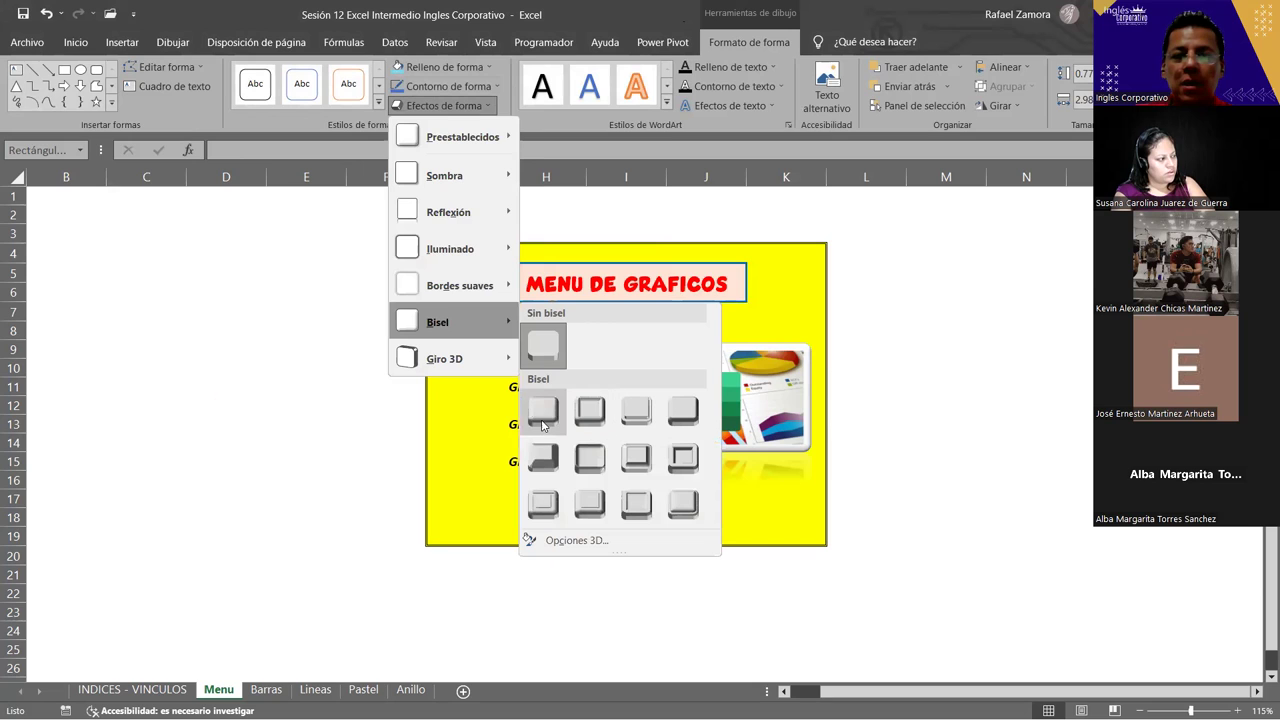
left_click(548, 412)
left_click(985, 382)
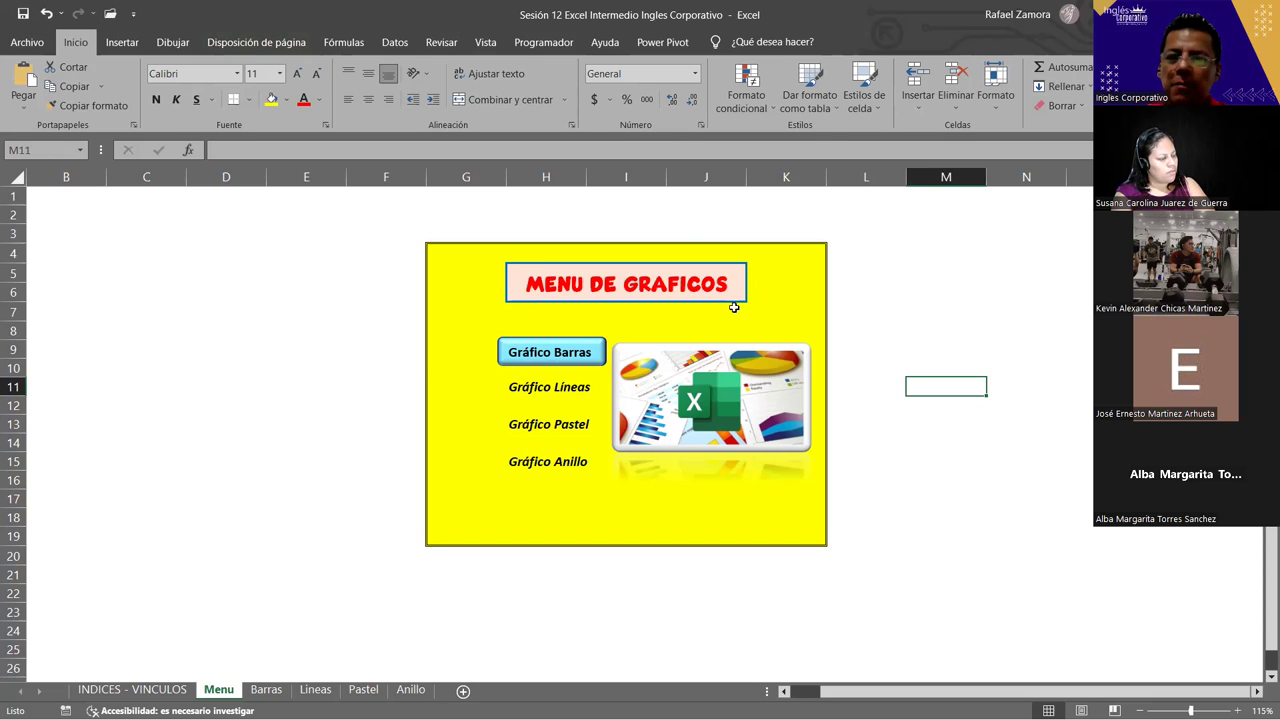
- Duplicate the Gráfico Barras button onto the Gráfico Líneas label
left_click(566, 340)
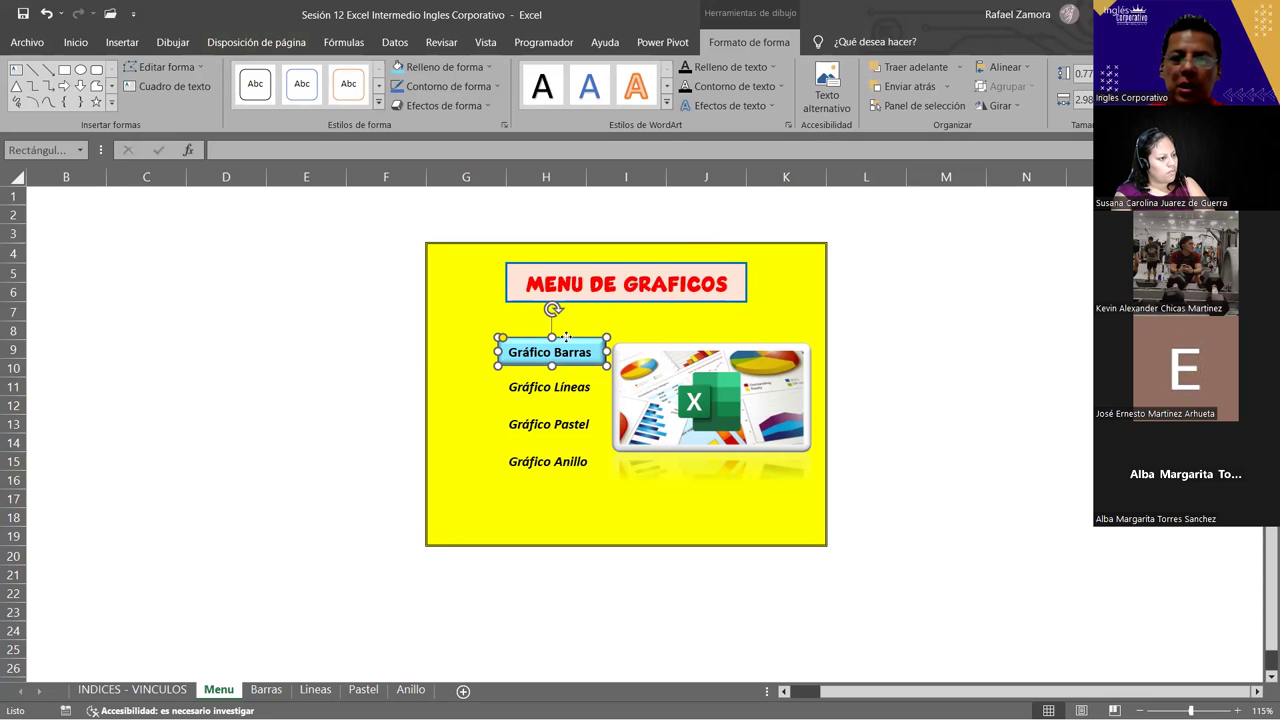
left_click_drag(566, 337, 568, 374)
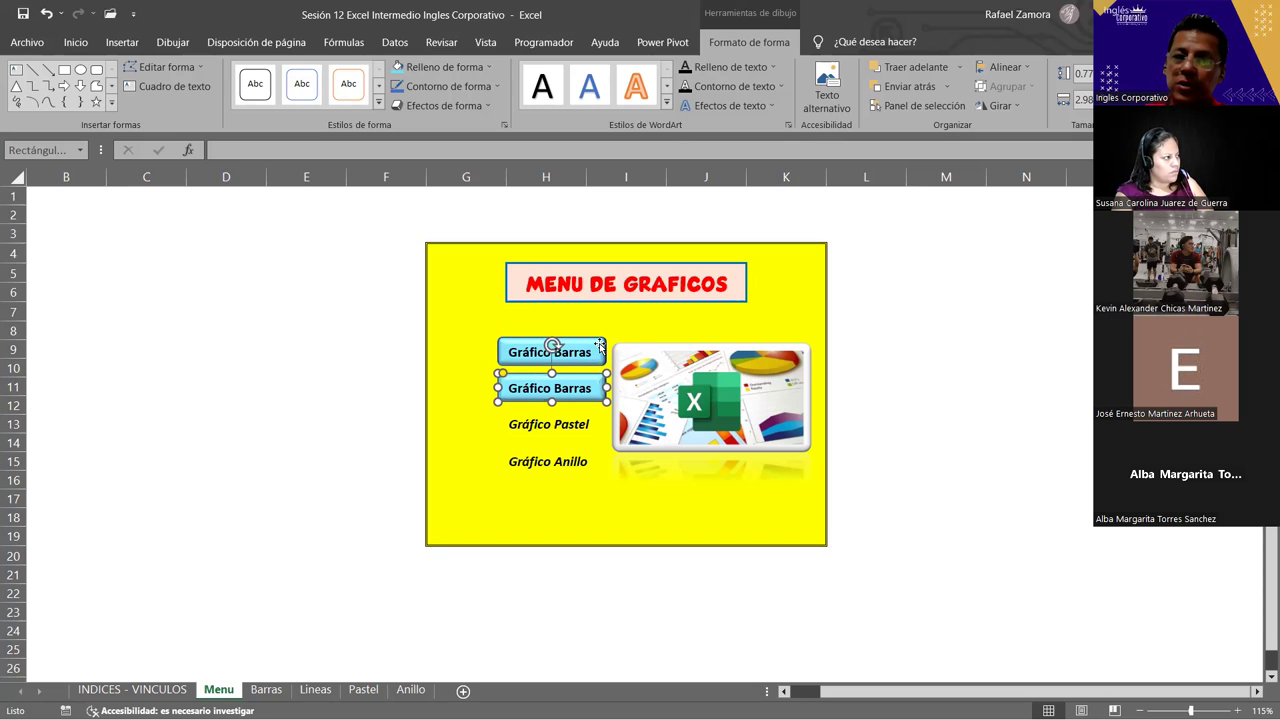
- Copy both buttons down over the Pastel and Anillo labels, undoing an accidental move
left_click(603, 343, "ctrl")
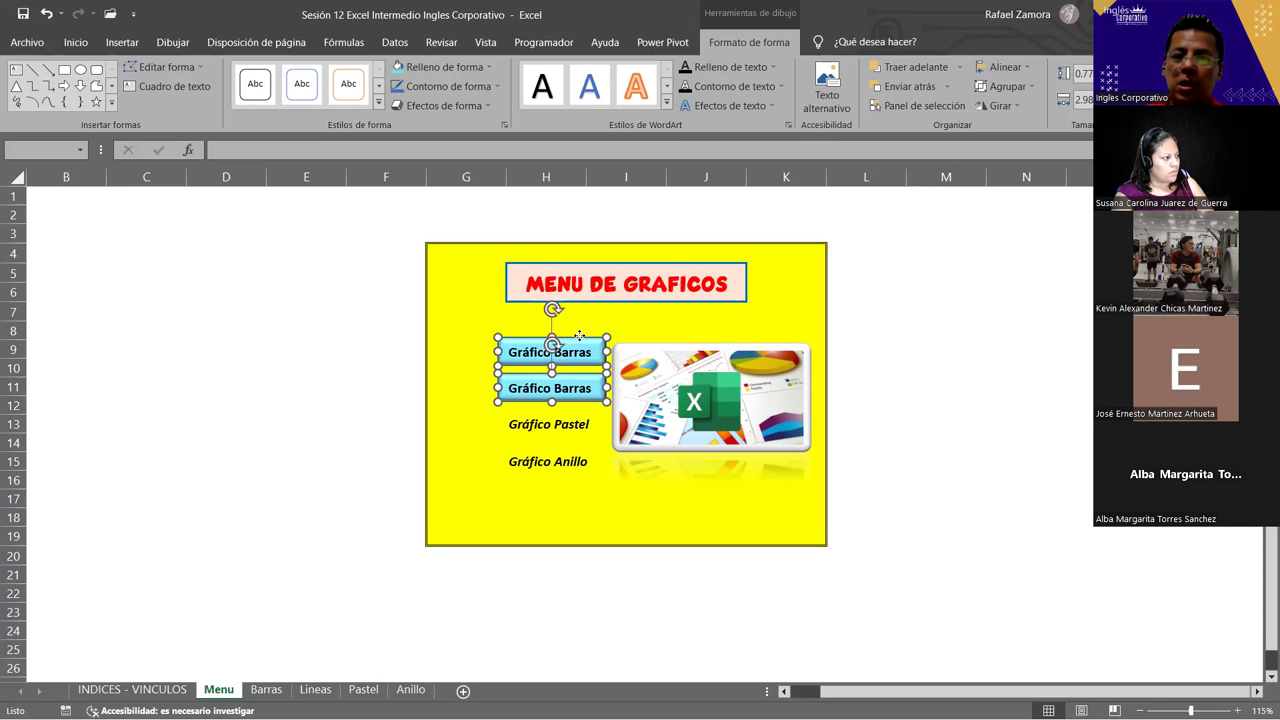
left_click_drag(579, 335, 582, 410, "ctrl")
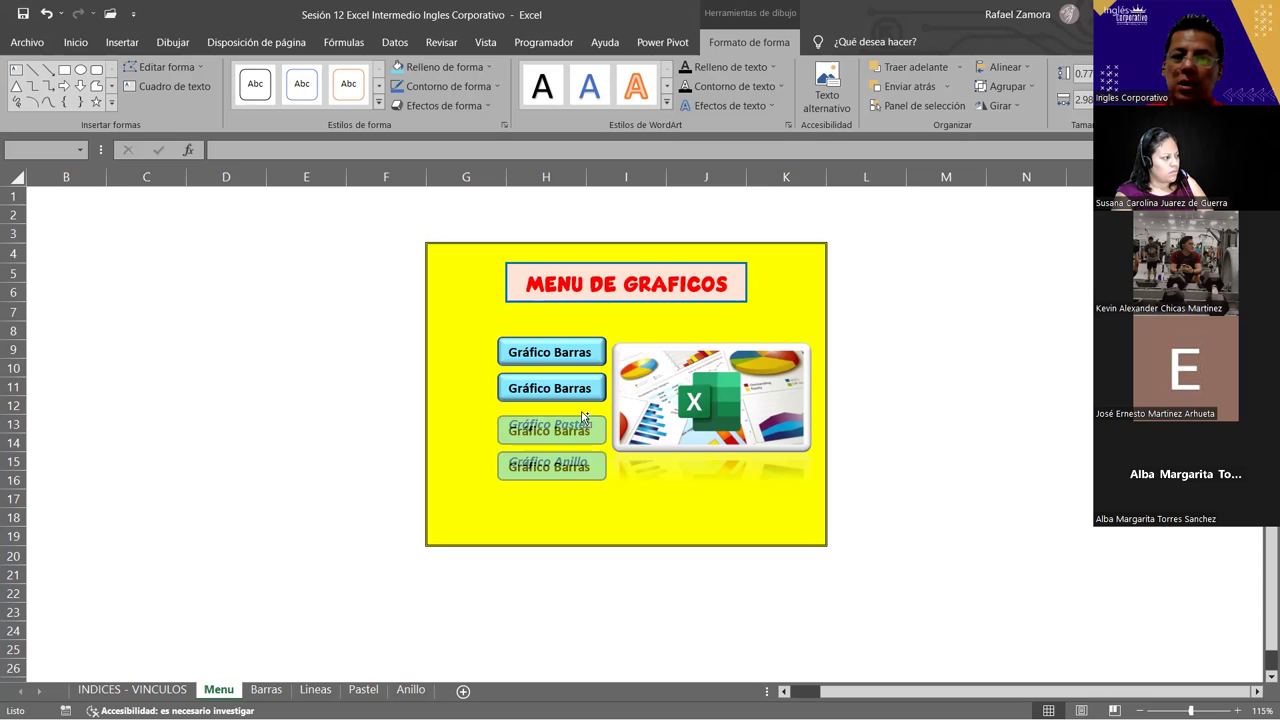
left_click_drag(582, 410, 582, 412, "ctrl")
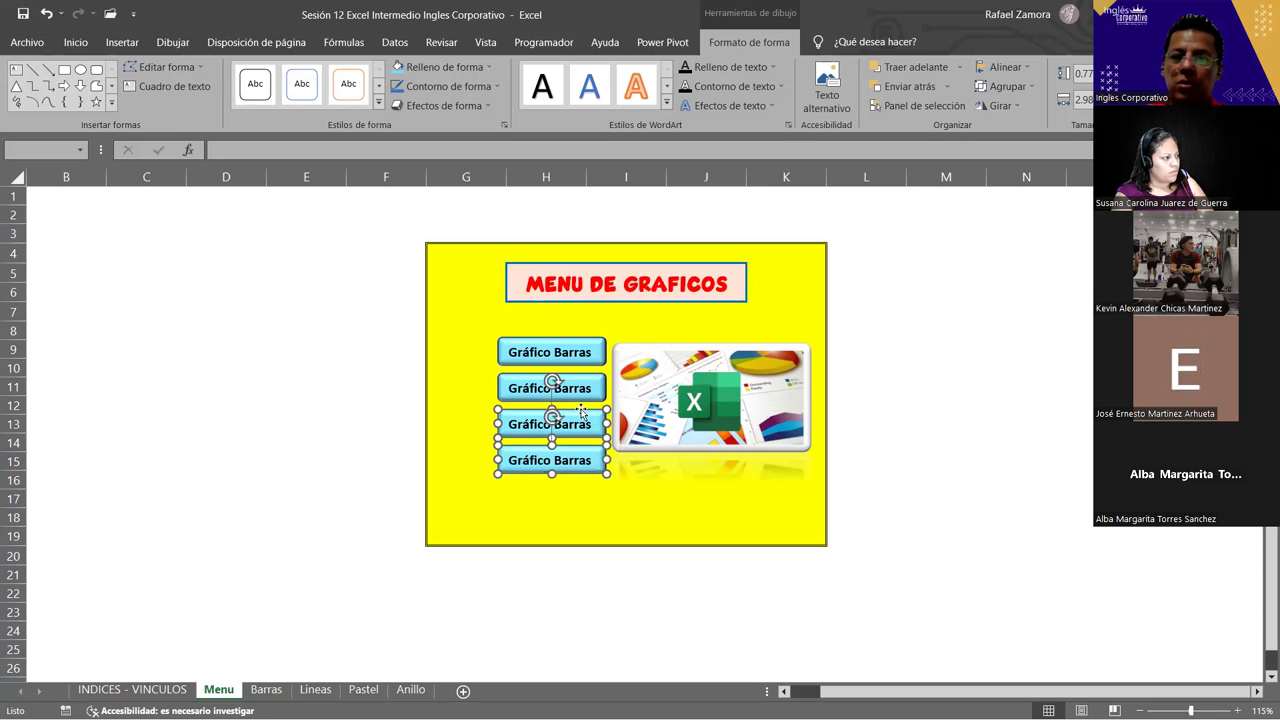
left_click(897, 423)
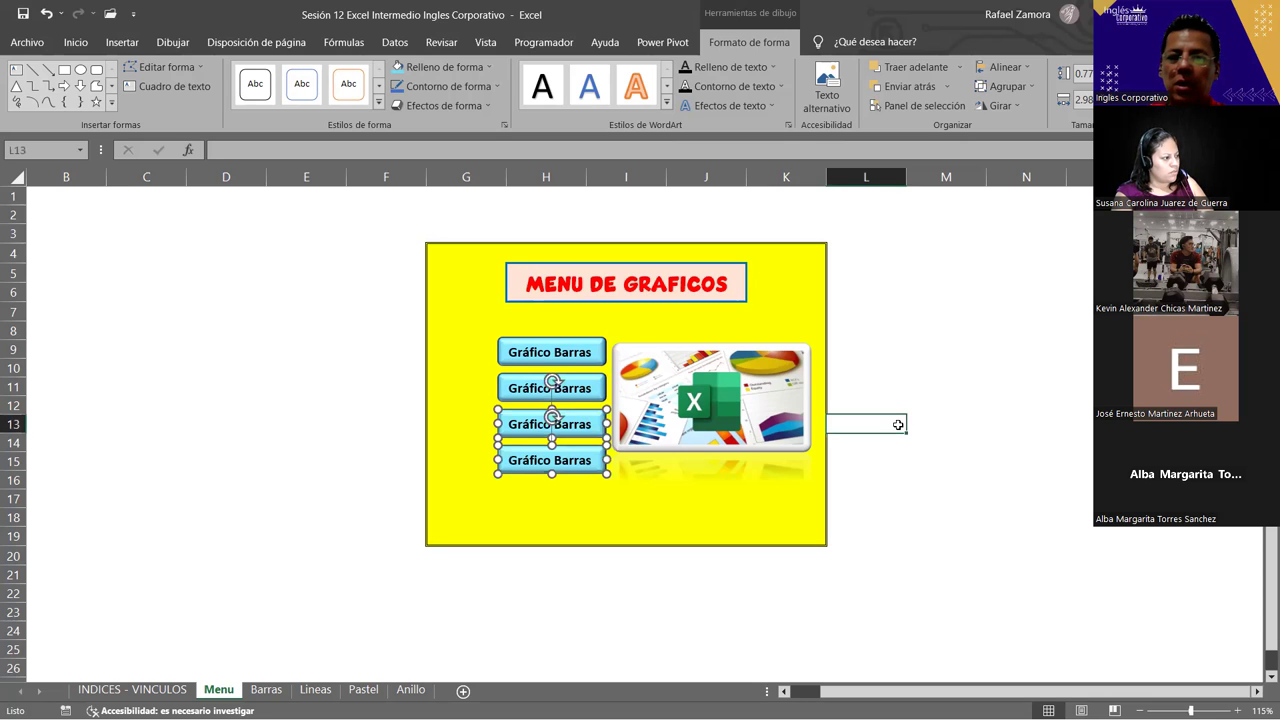
left_click(561, 387)
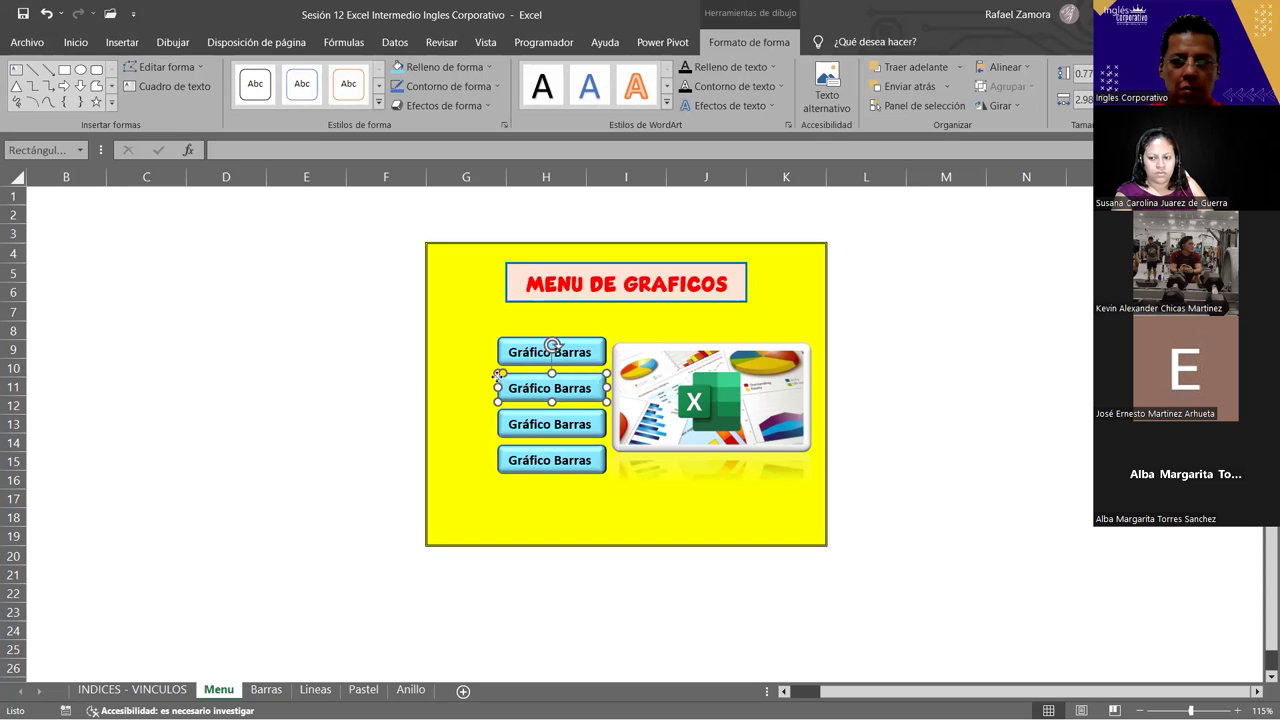
left_click_drag(497, 374, 332, 375)
key("ctrl+z")
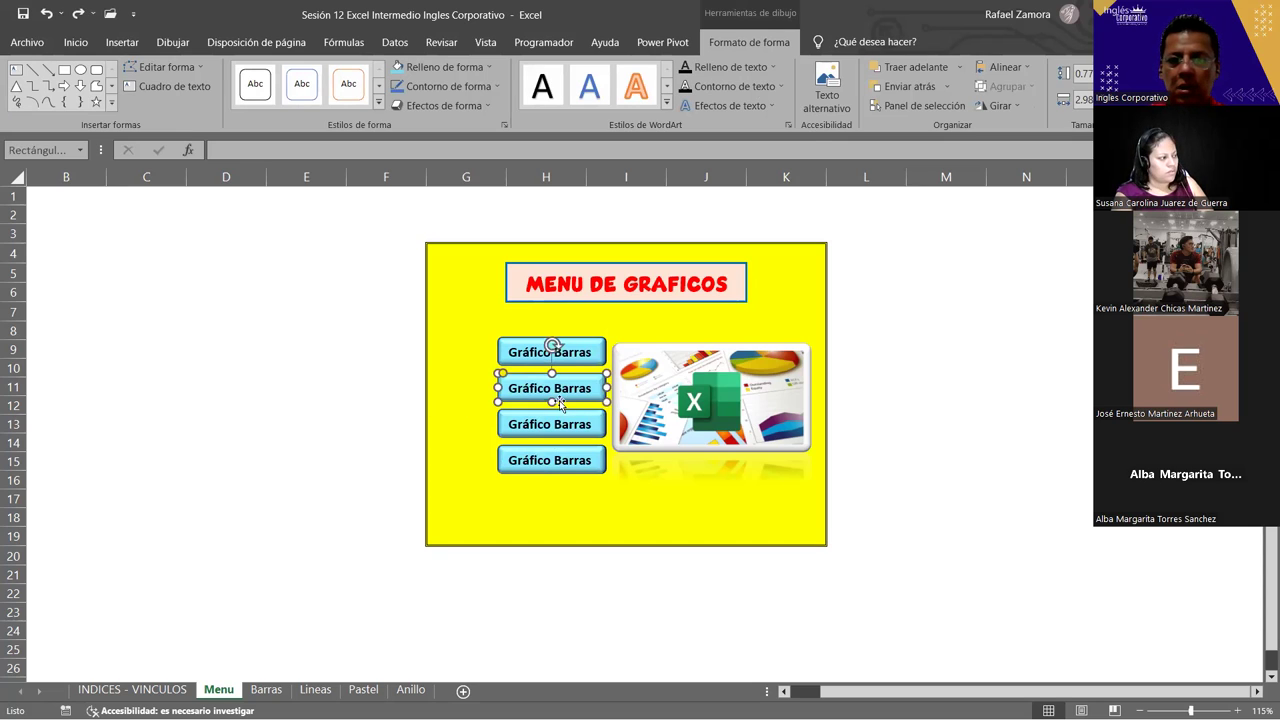
- Relabel the copied buttons as Gráfico Líneas, Gráfico Pastel and Gráfico Anillos
double_click(557, 388)
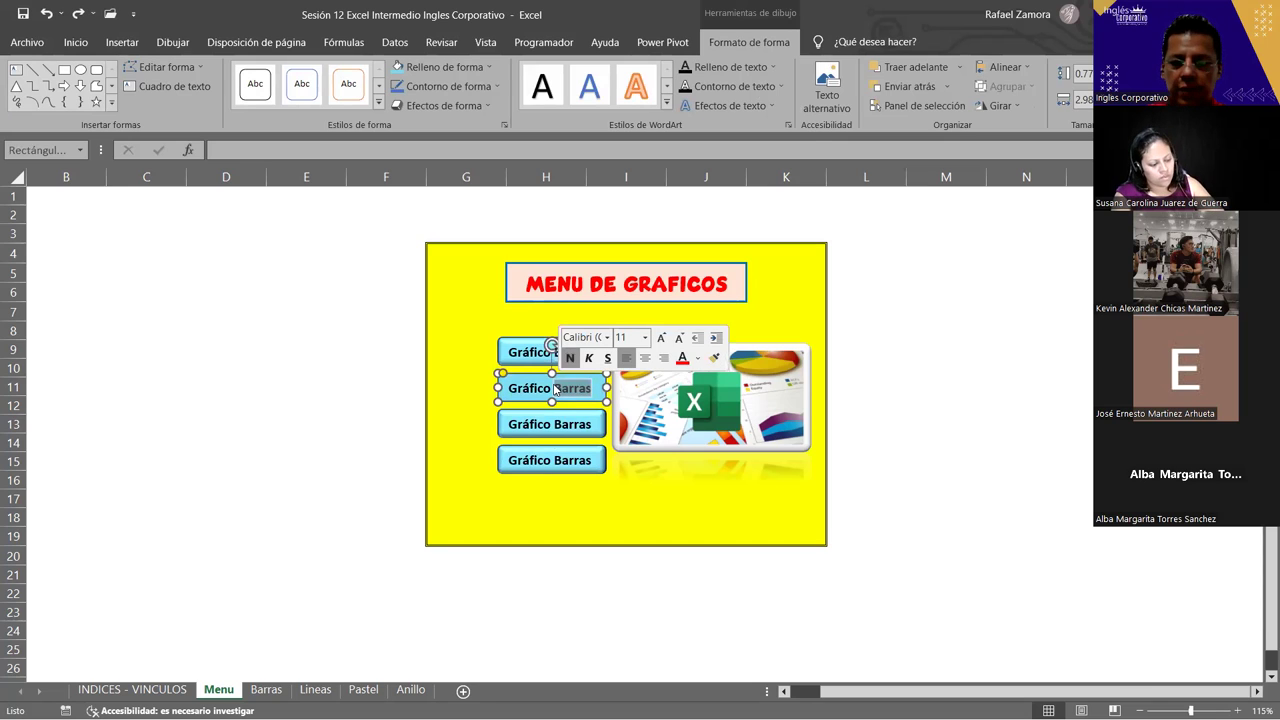
key("BackSpace")
type("Línr")
key("BackSpace")
type("eas")
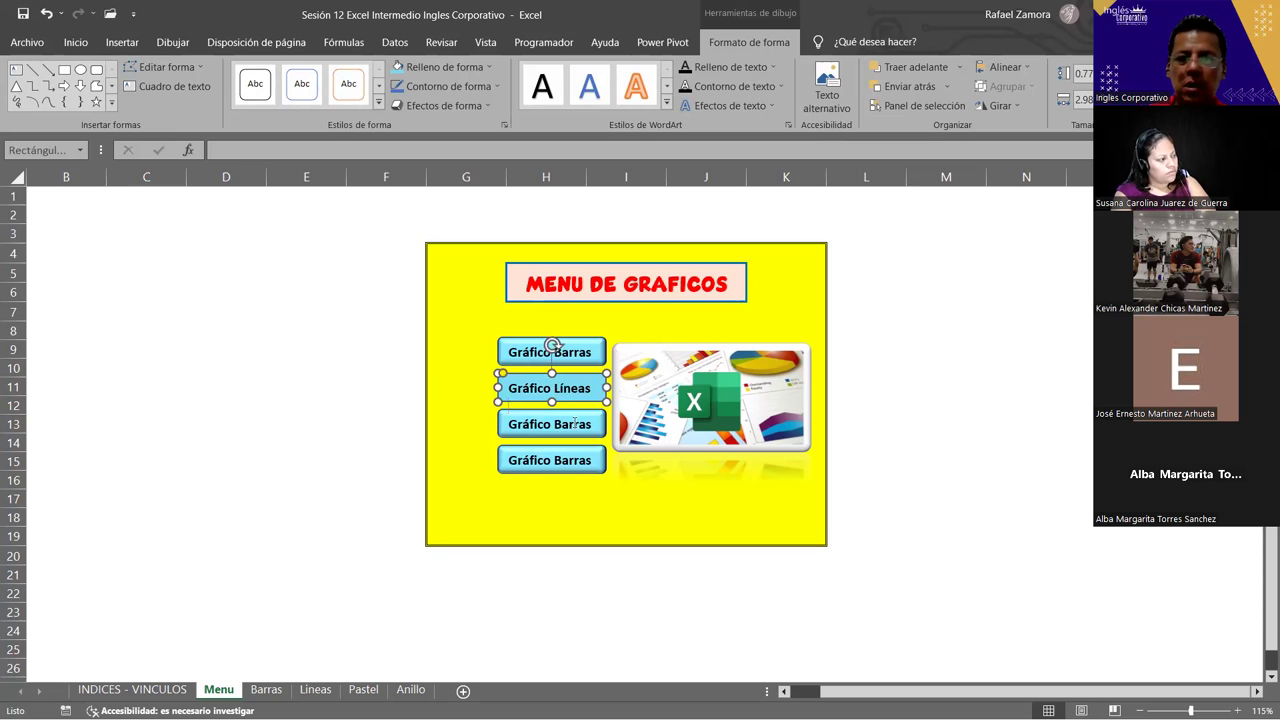
mouse_move(575, 424)
left_mouse_down()
mouse_move(385, 420)
mouse_move(558, 424)
left_mouse_up()
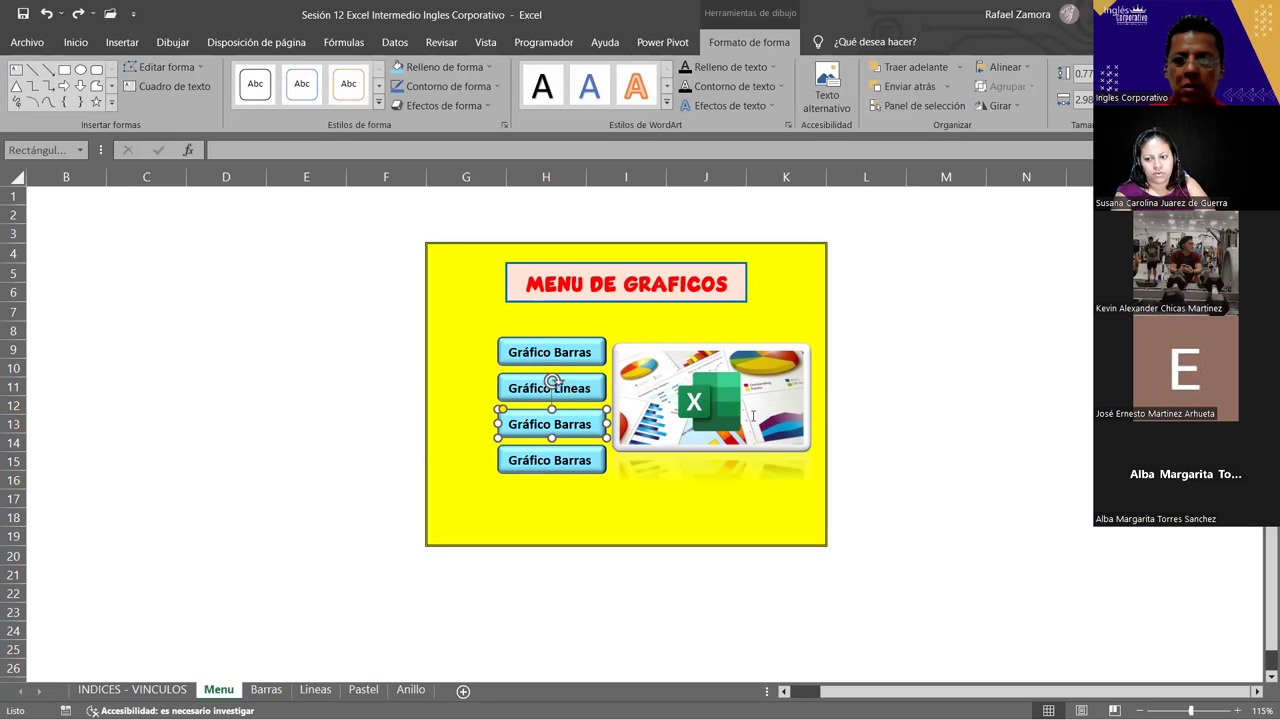
type("Pastel")
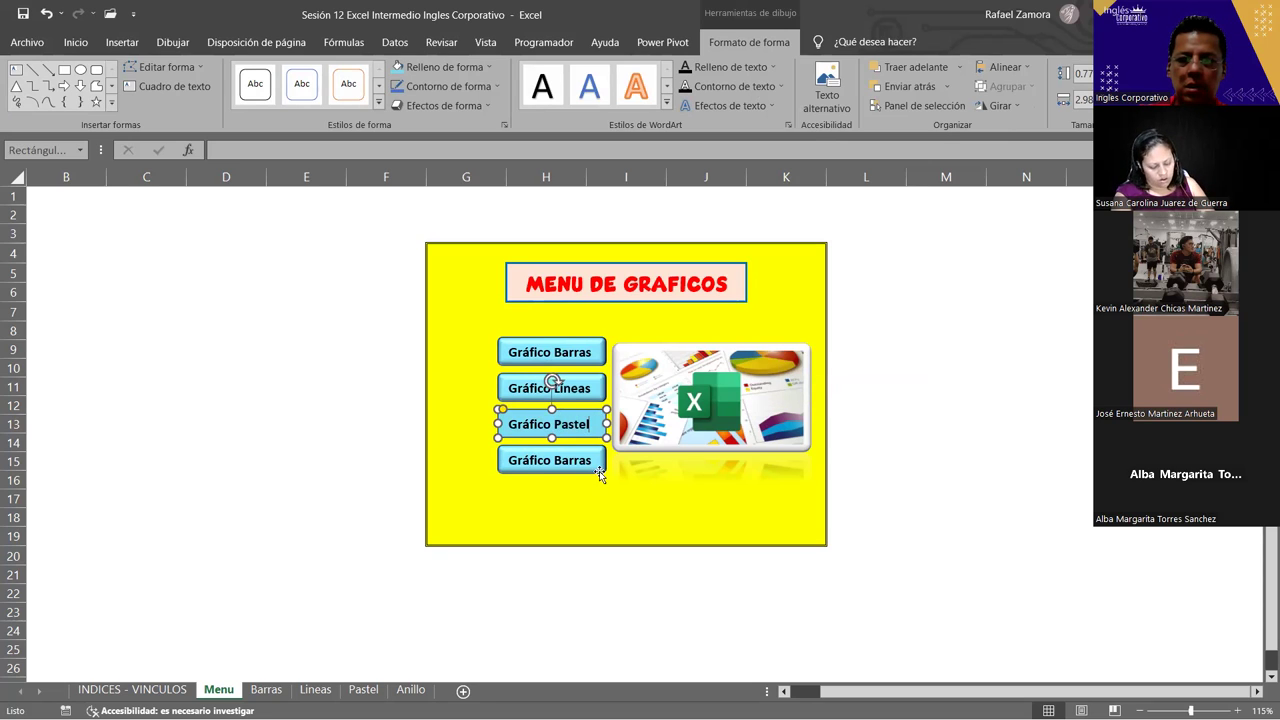
left_click(560, 460)
double_click(572, 460)
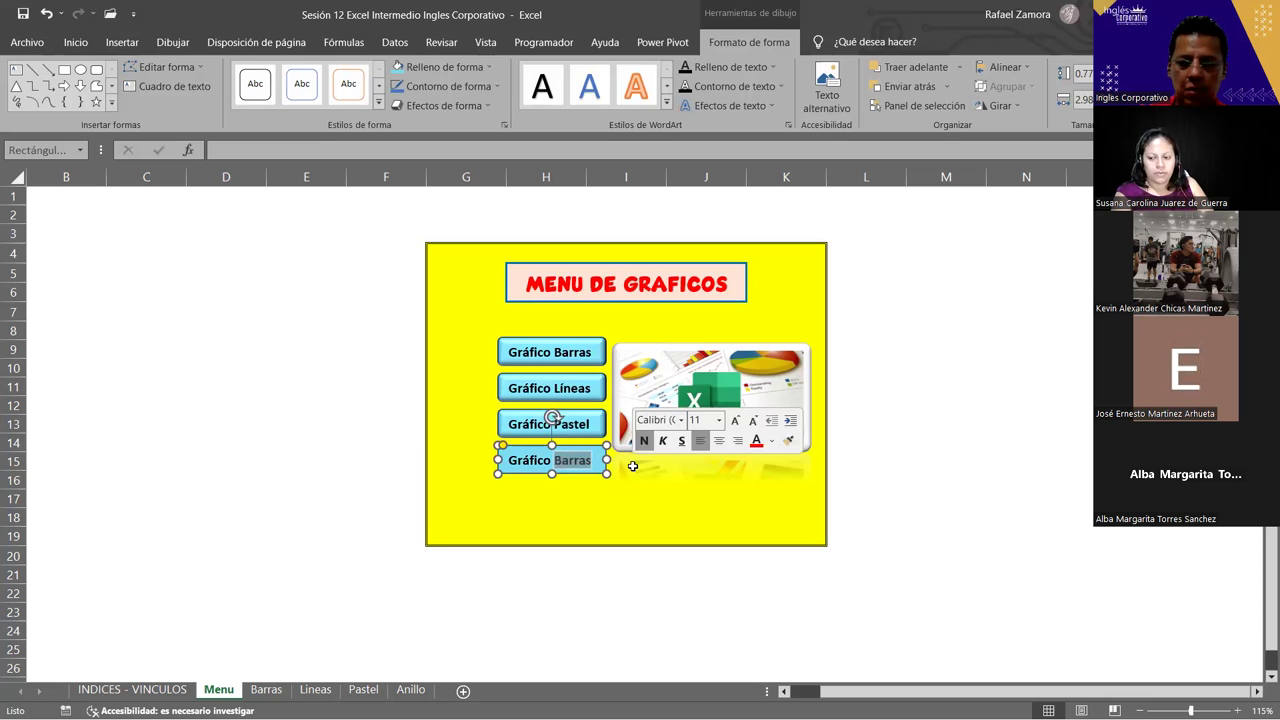
type("Anillos")
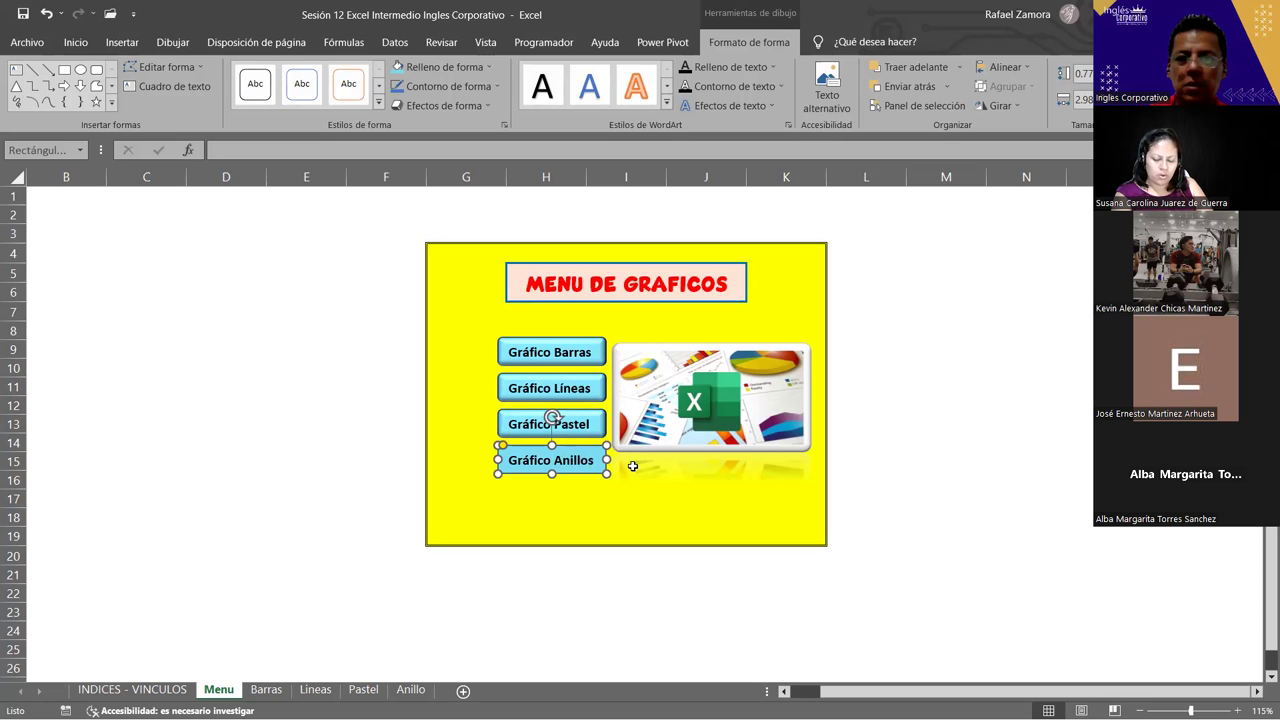
left_click(939, 481)
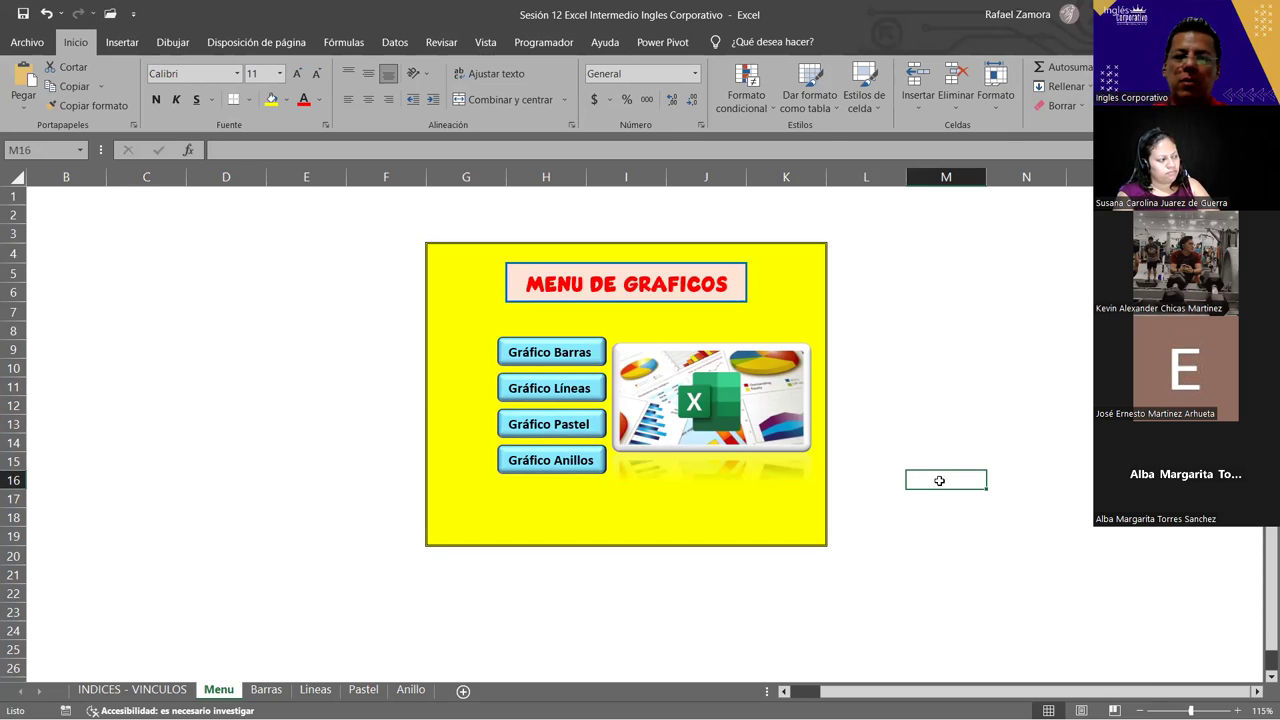
- Undo the stray Gráfico Barras copies dragged outside the yellow panel
left_click(590, 341)
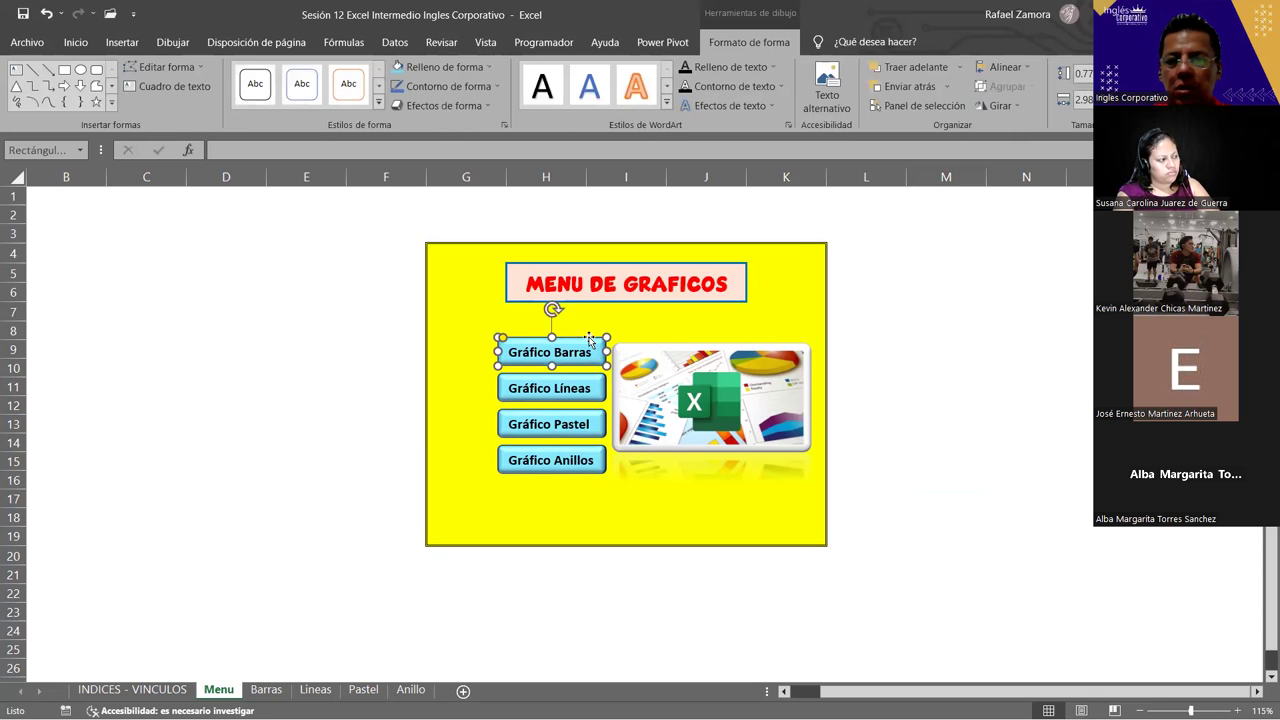
left_click_drag(592, 342, 255, 455)
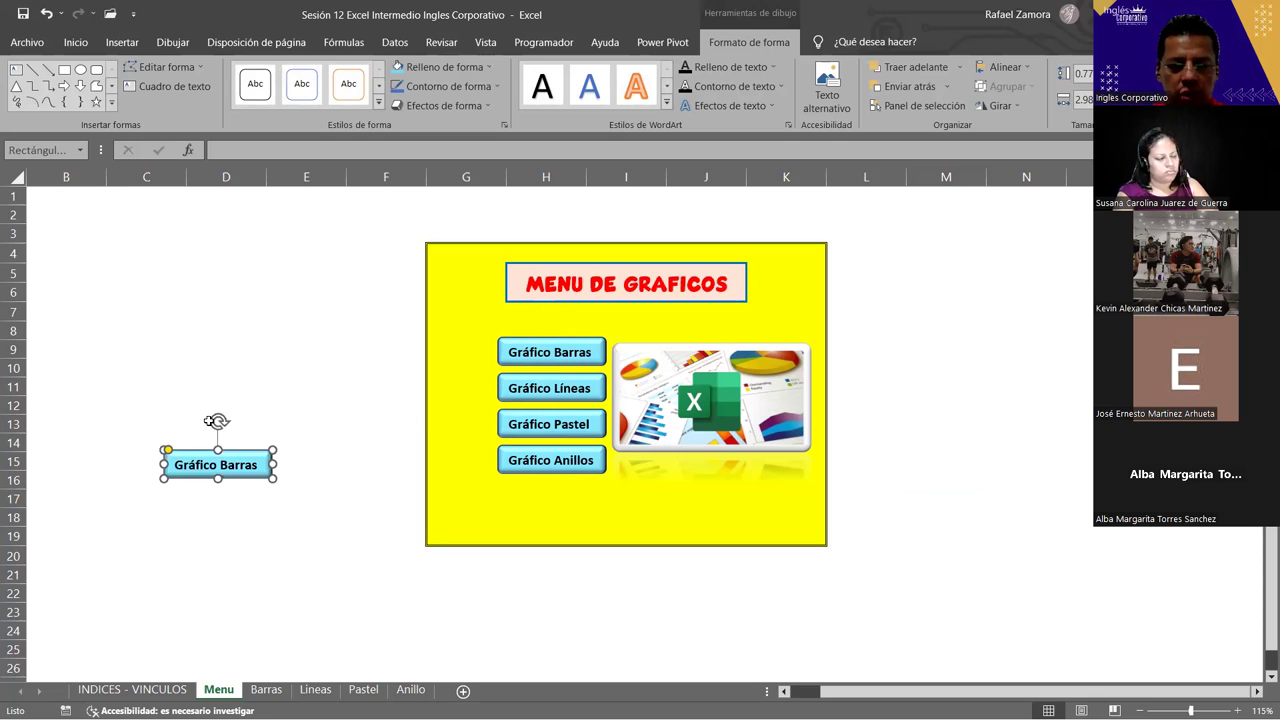
key("ctrl+z")
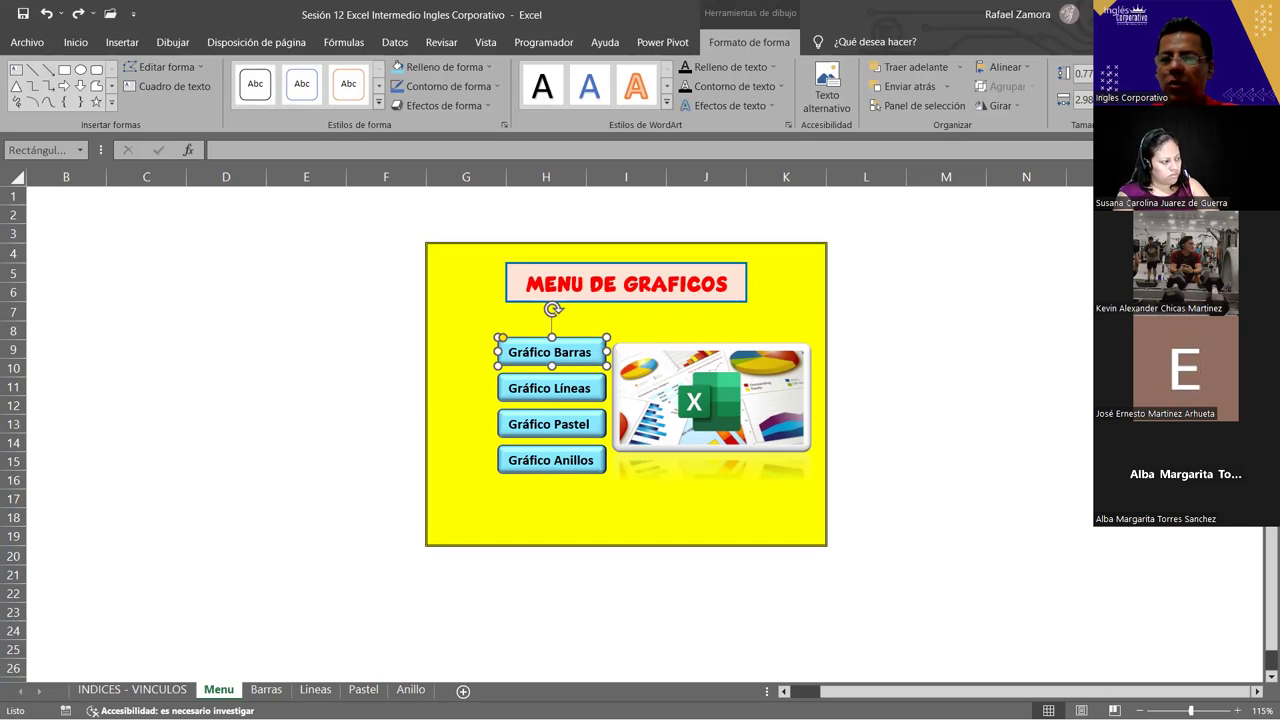
left_click_drag(578, 345, 384, 345)
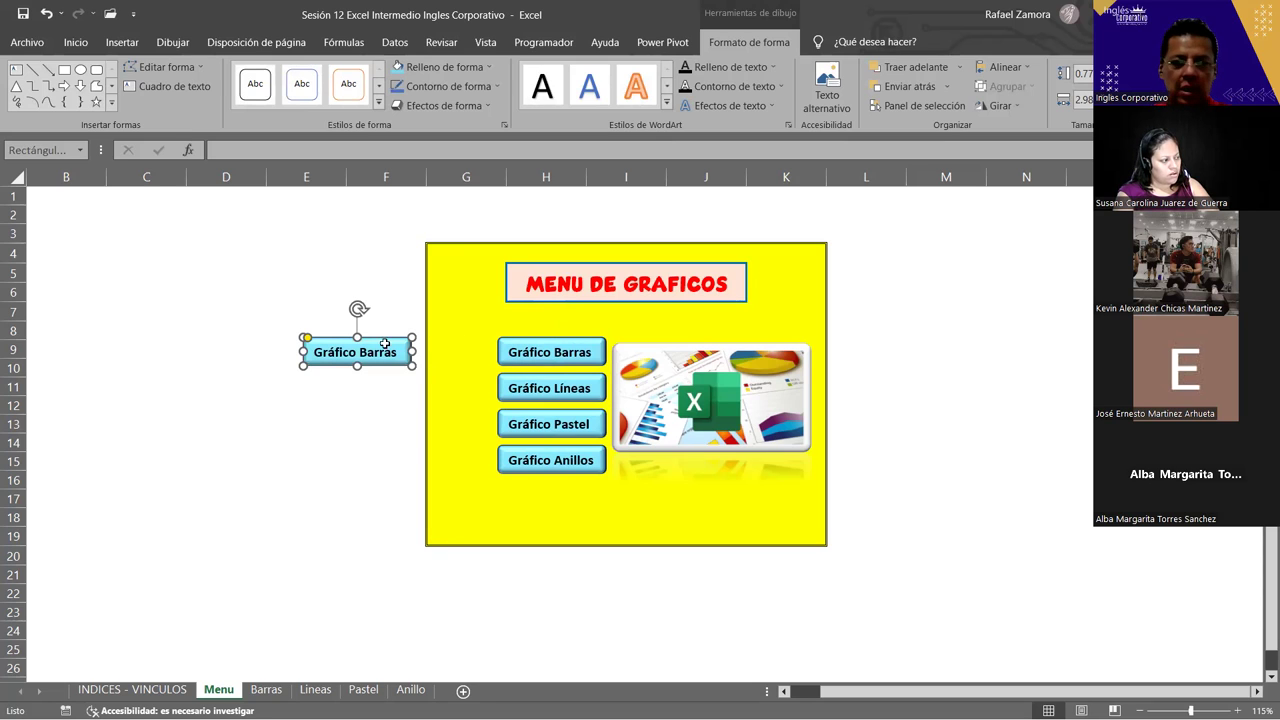
key("ctrl+z")
left_click(974, 366)
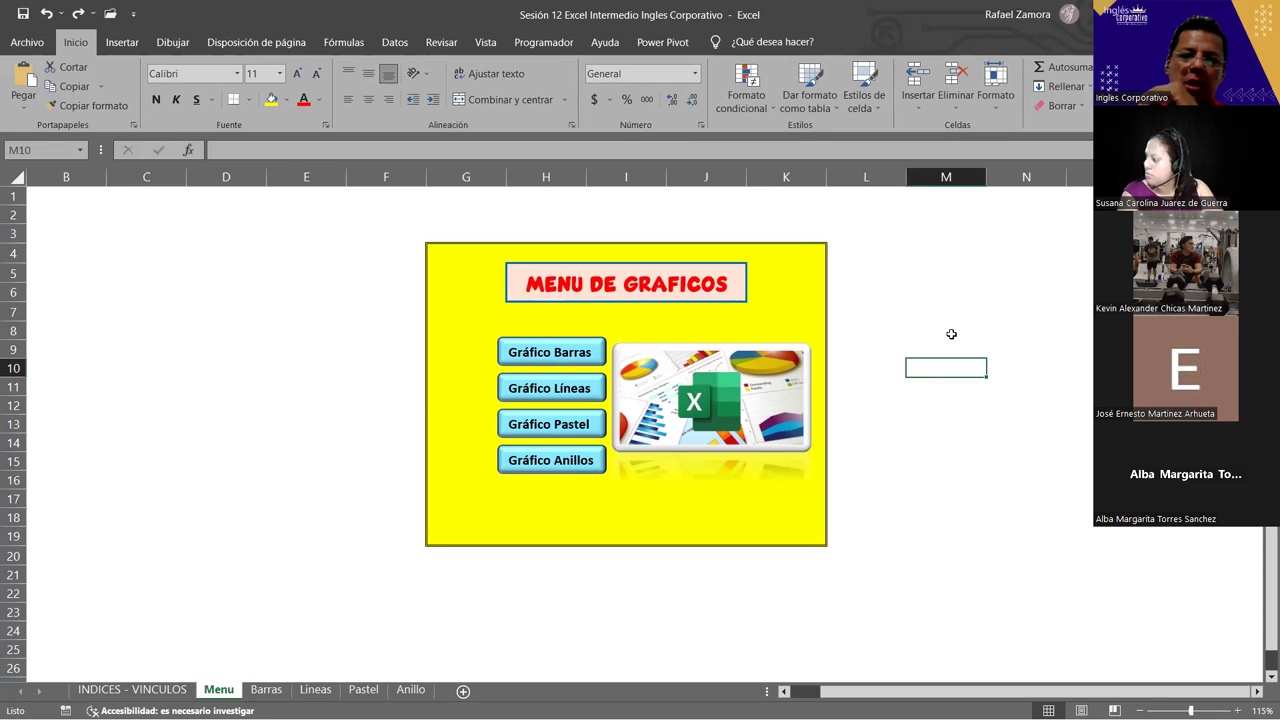
- Select the original Gráfico Barras button in the menu
left_click(558, 352)
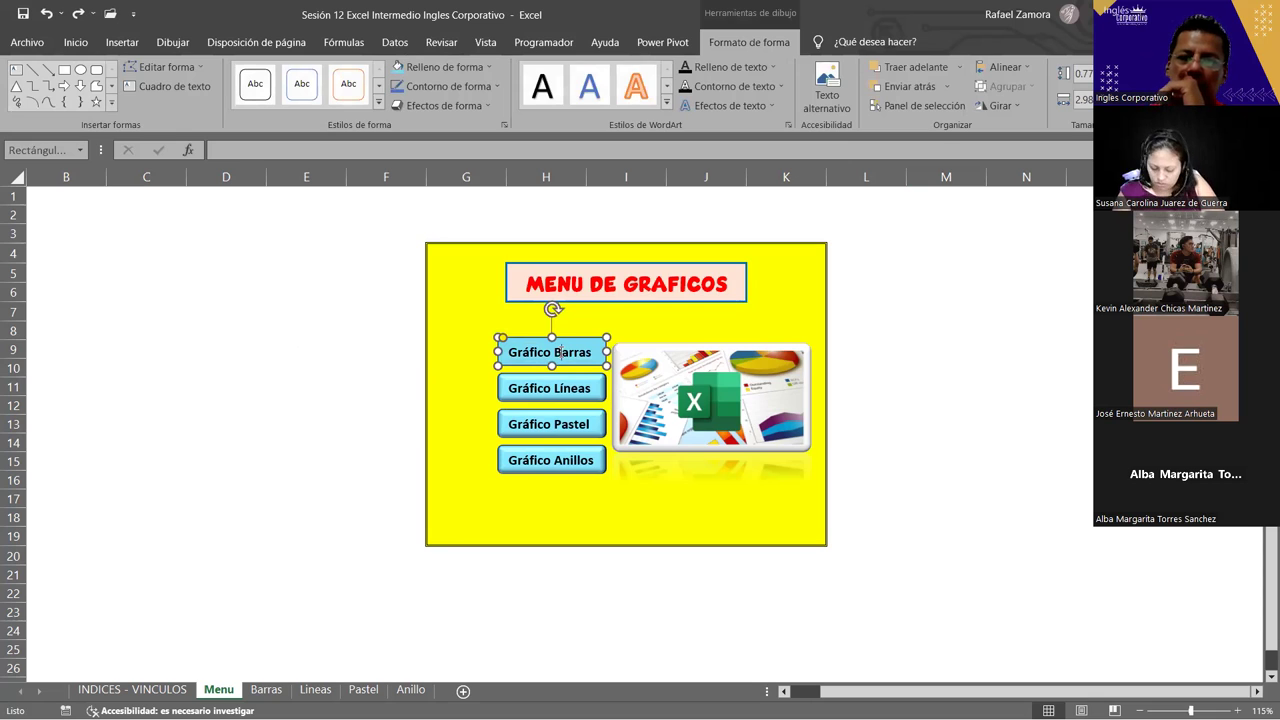
left_click(945, 362)
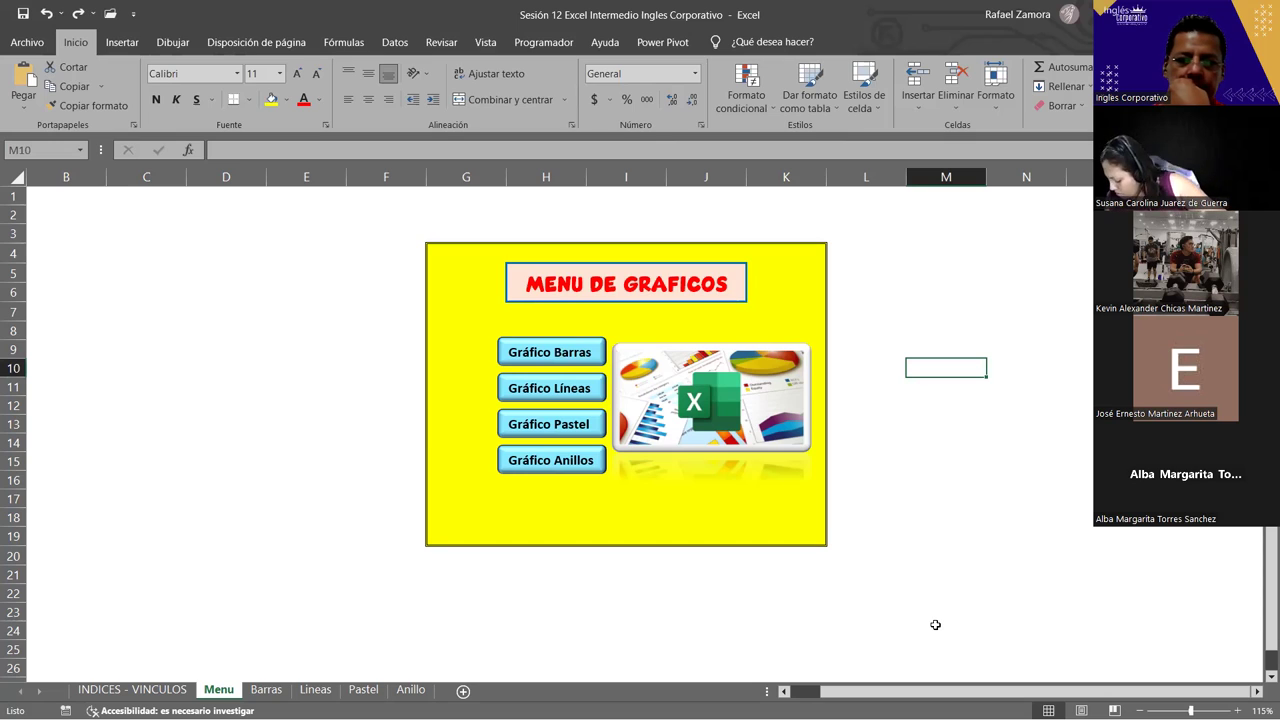
left_click(564, 347, "ctrl")
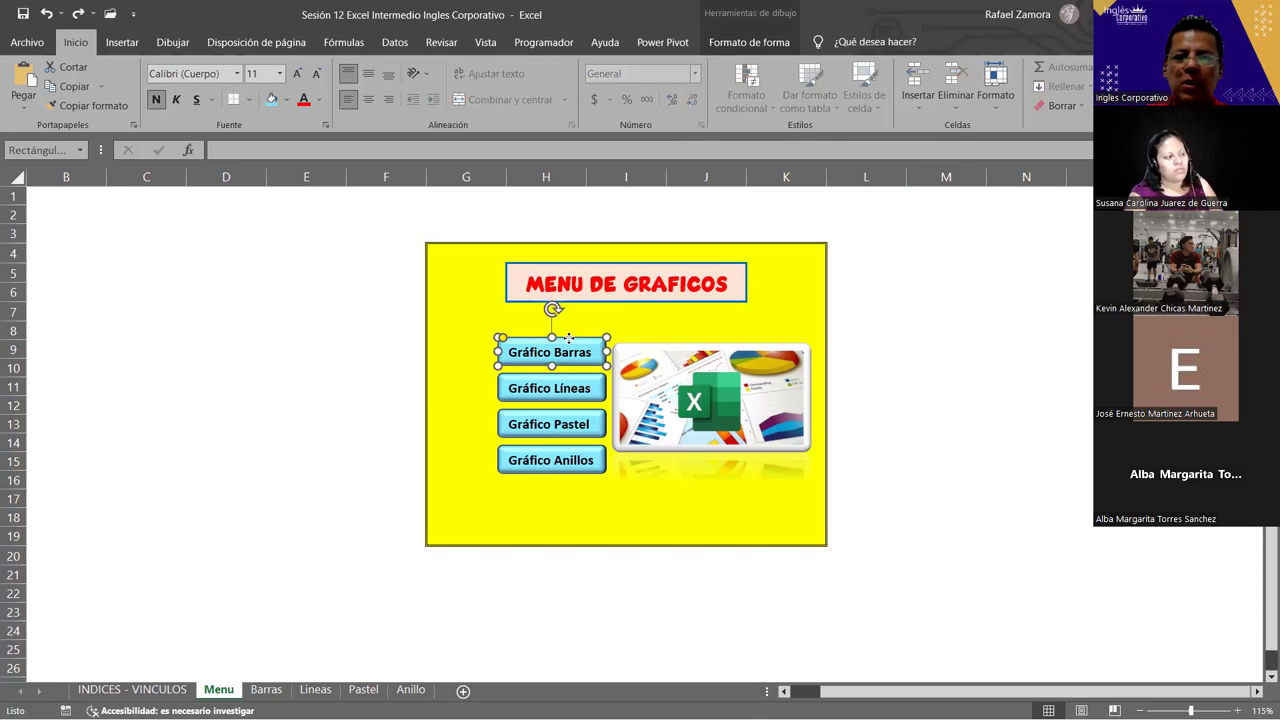
right_click(568, 339)
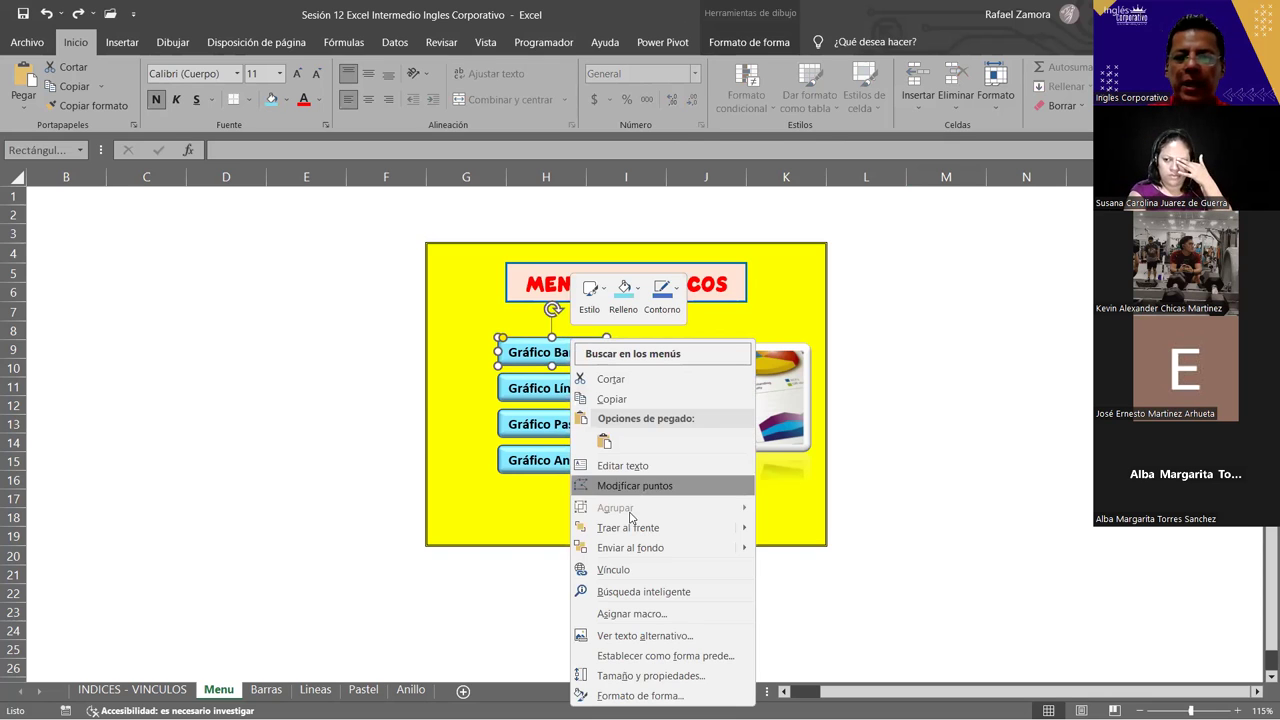
left_click(648, 567)
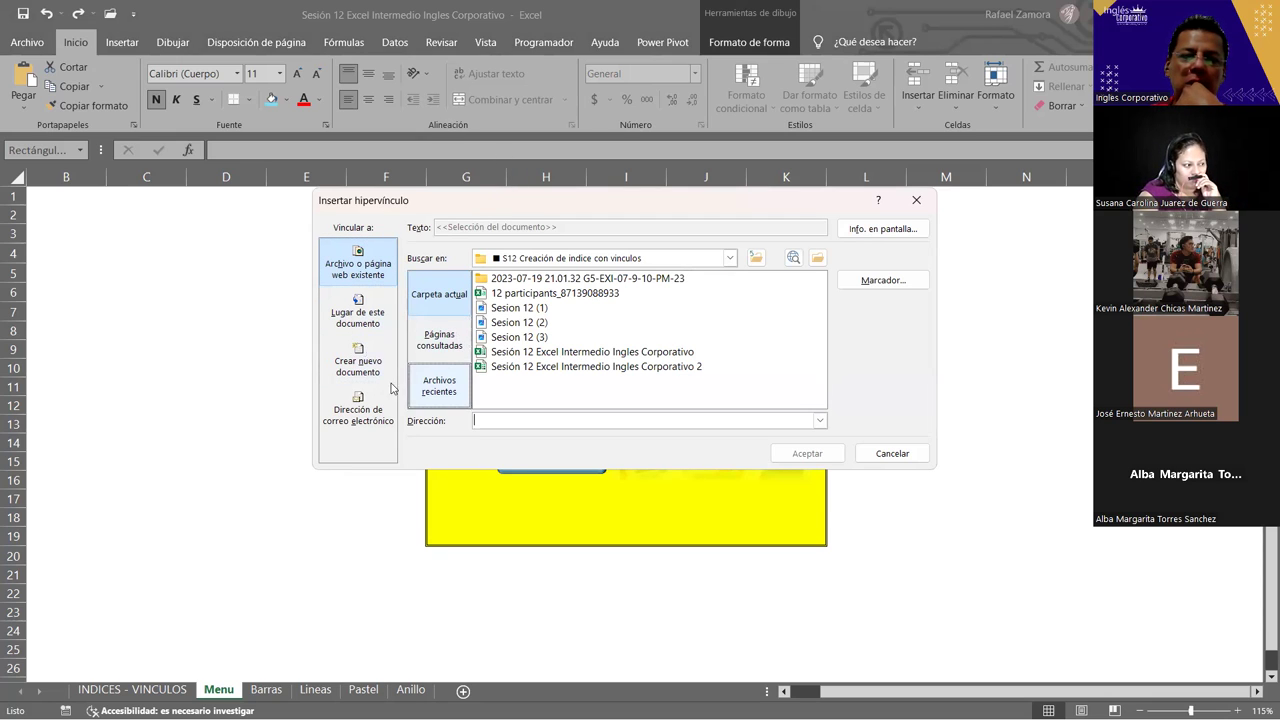
left_click(363, 328)
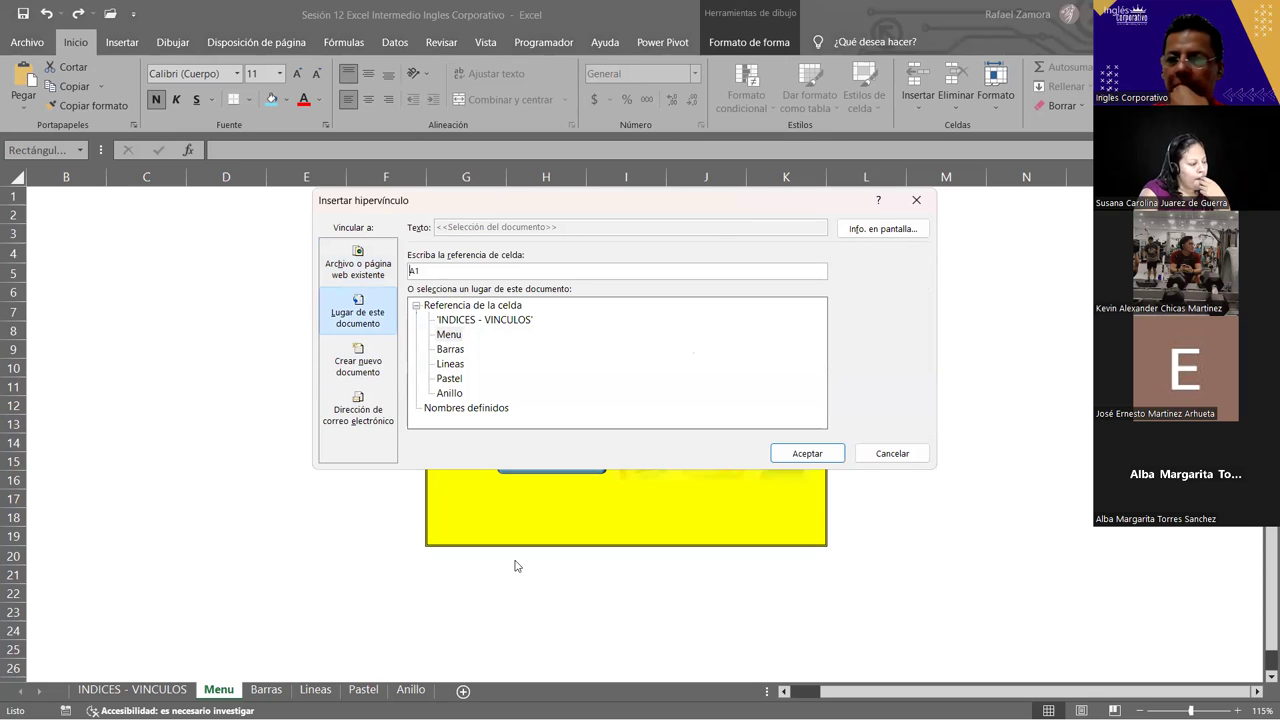
left_click(915, 203)
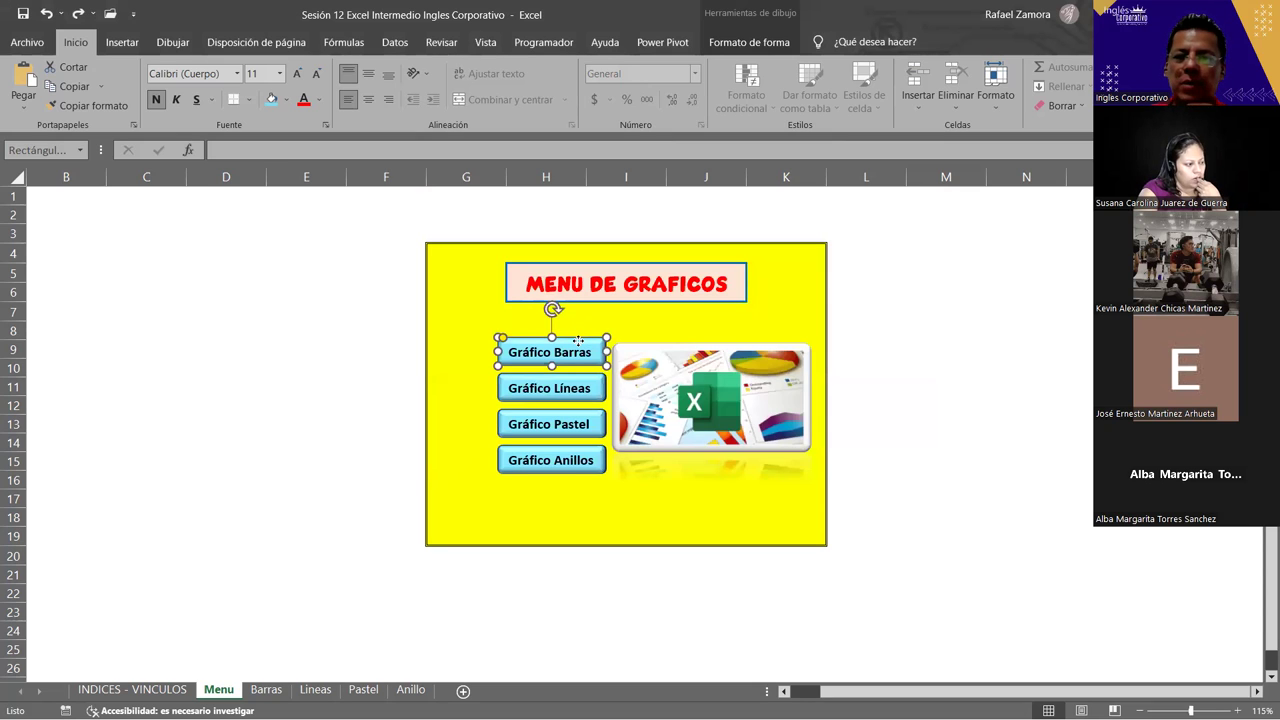
right_click(578, 341)
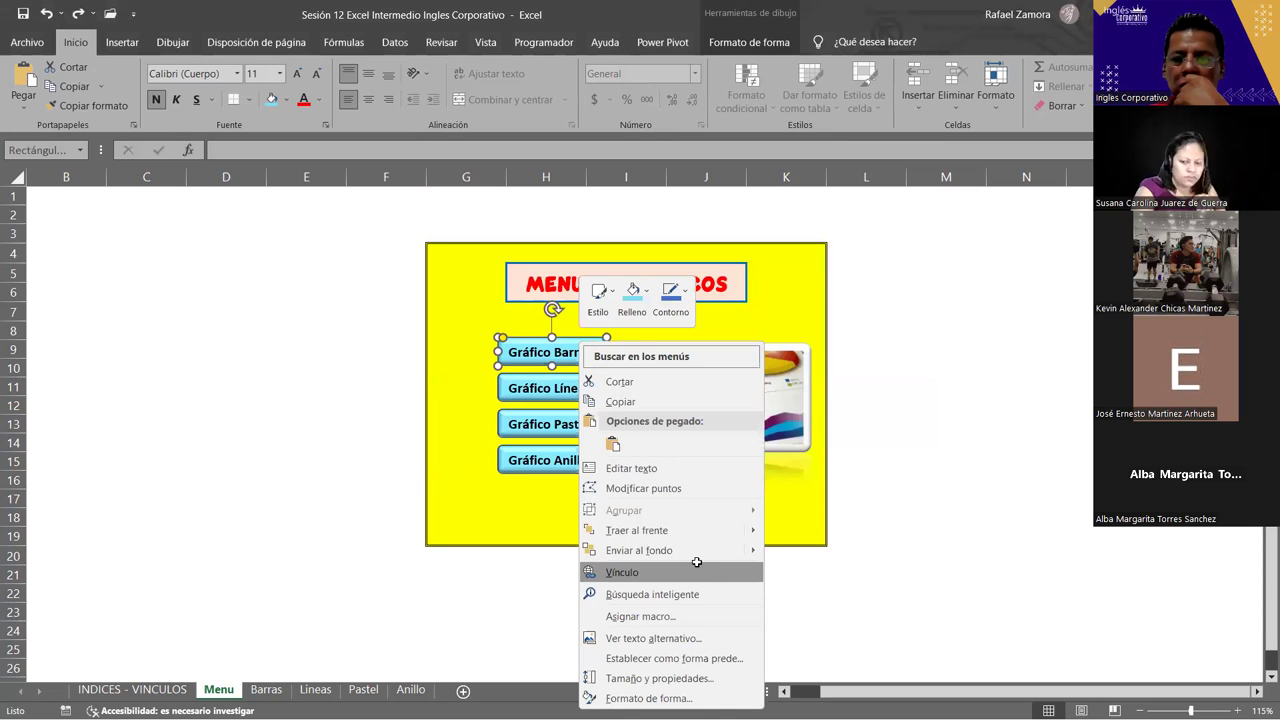
- Hyperlink the Gráfico Barras button to the Barras sheet via Lugar de este documento
left_click(697, 567)
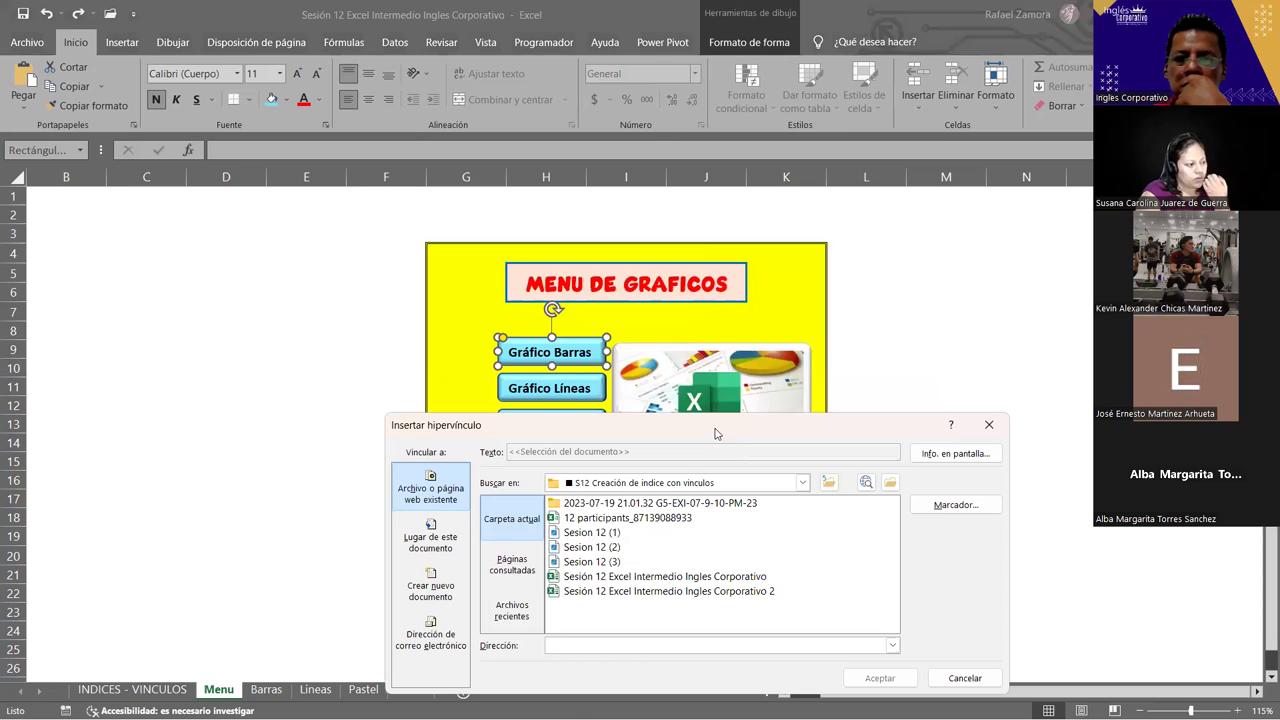
left_click_drag(715, 432, 672, 229)
left_click(390, 335)
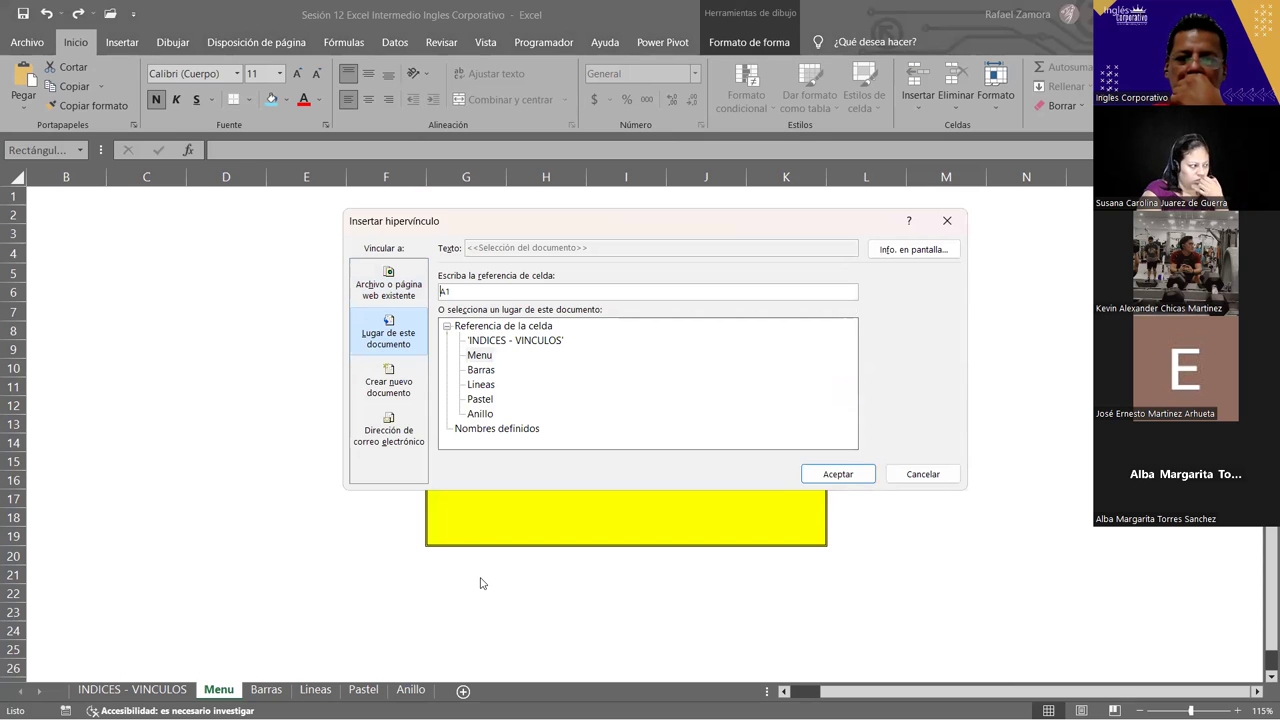
left_click(481, 369)
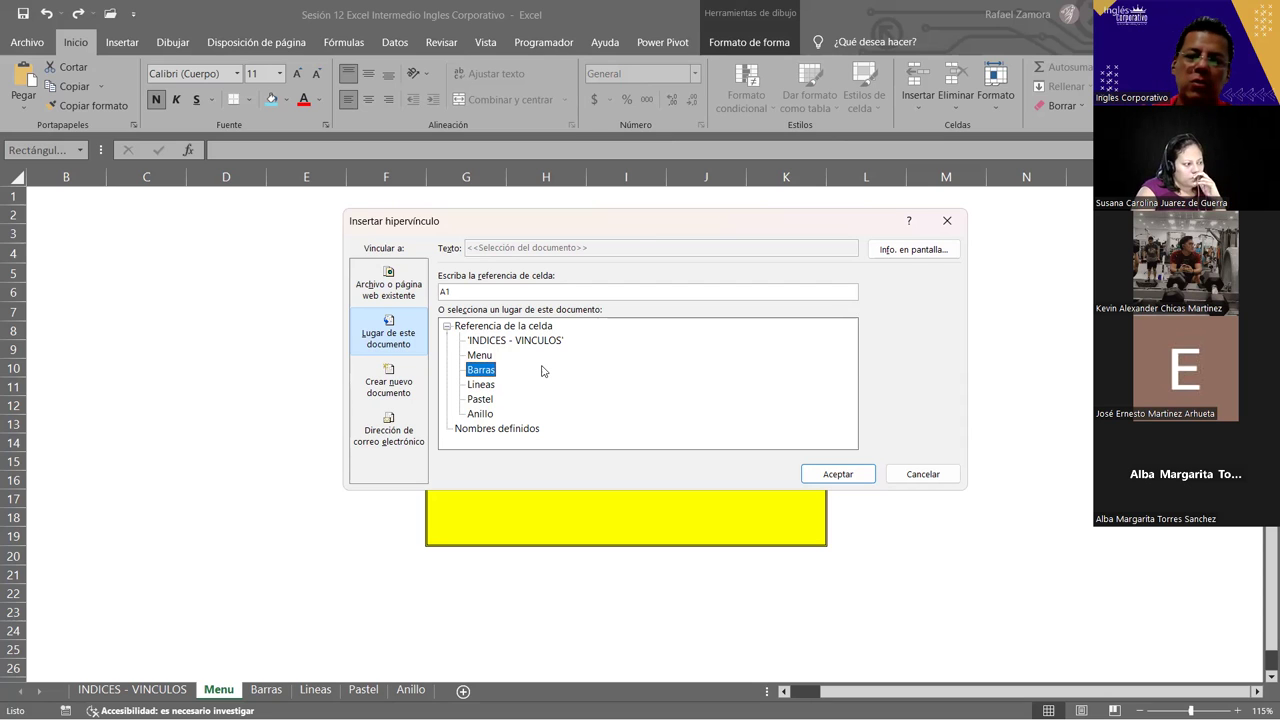
left_click(830, 478)
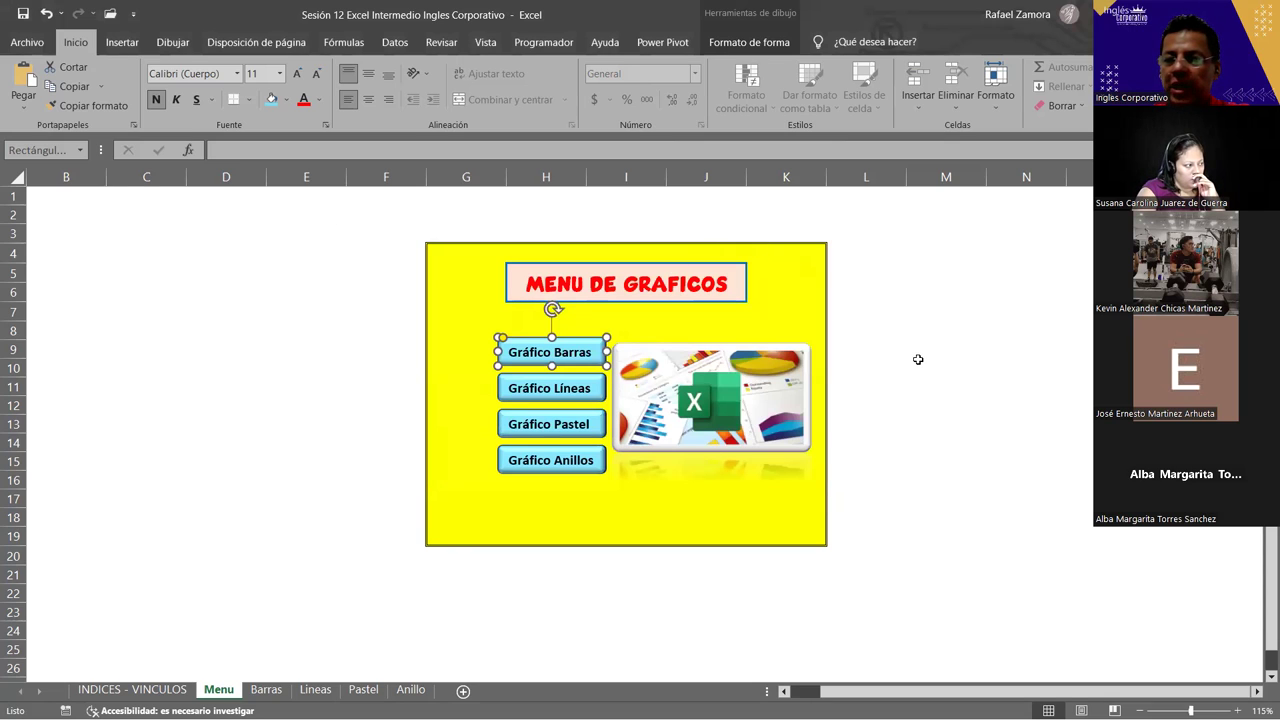
- Deselect the button and follow its link to the Barras bar chart
left_click(995, 326)
left_click(947, 367)
left_click(899, 385)
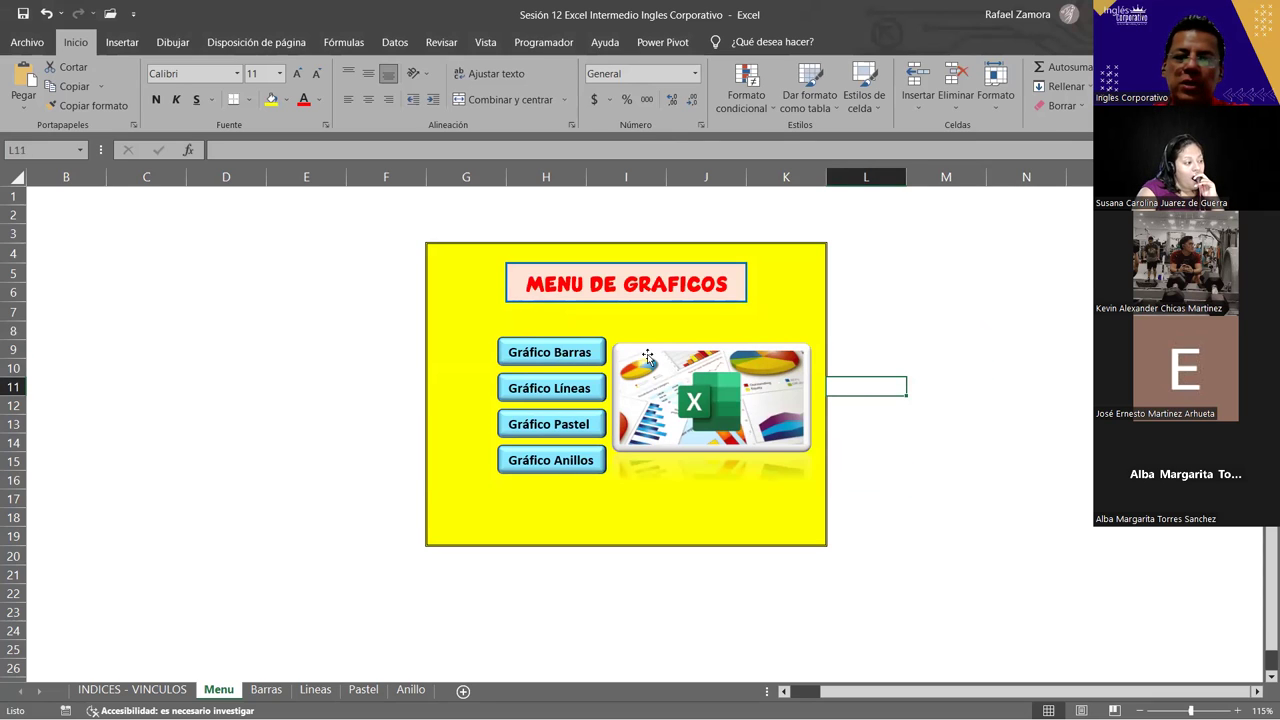
left_click(517, 342)
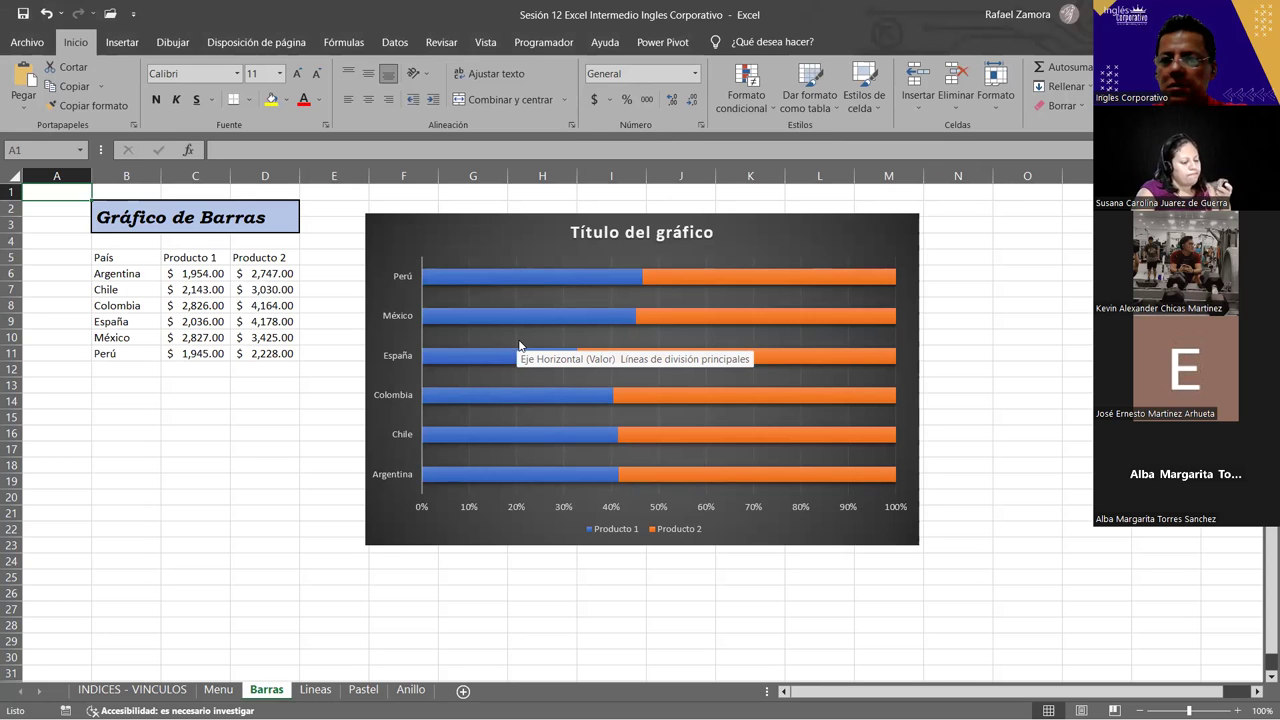
- Select cell B16 on Barras and open Imágenes en línea from Insertar > Ilustraciones
left_click(132, 431)
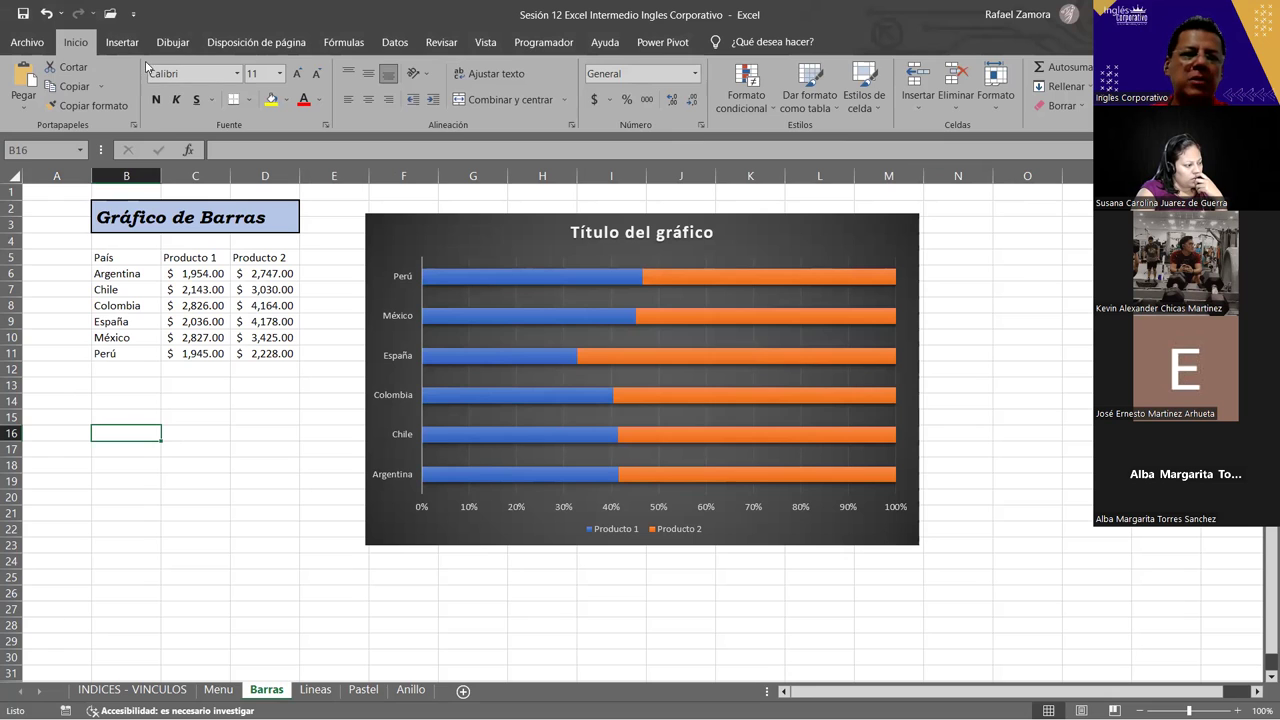
left_click(122, 42)
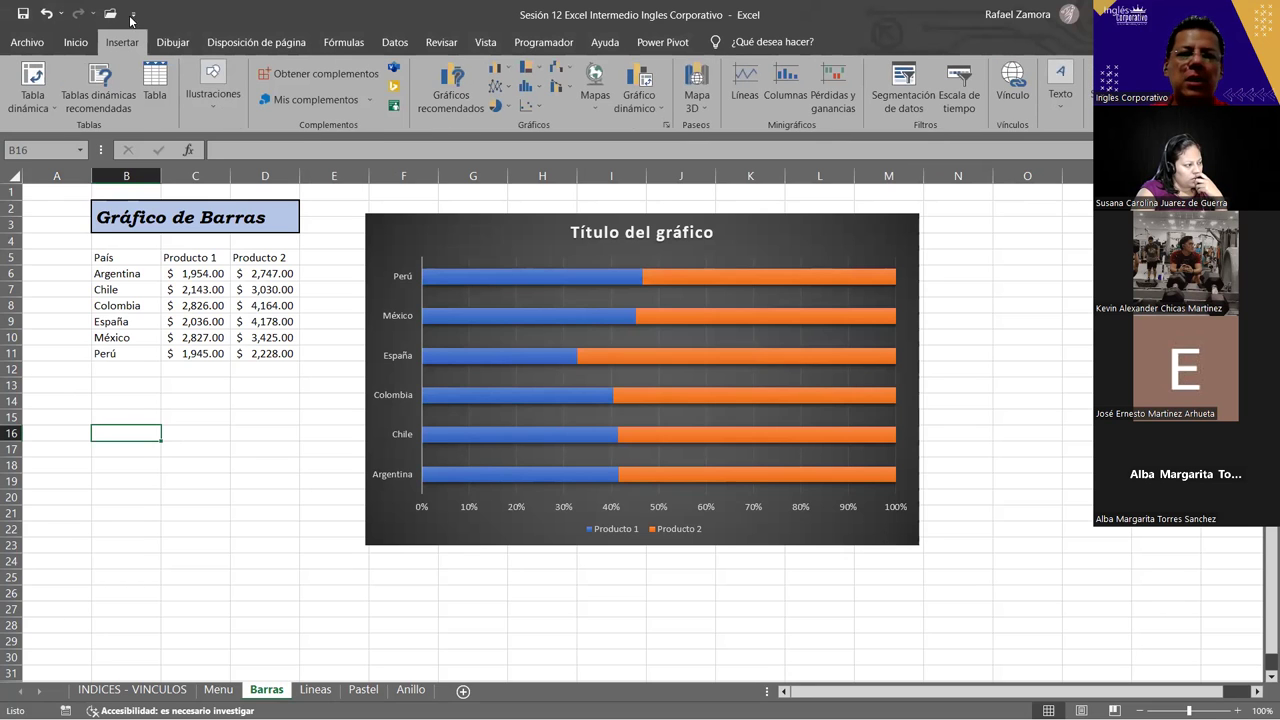
left_click(222, 96)
left_click(264, 176)
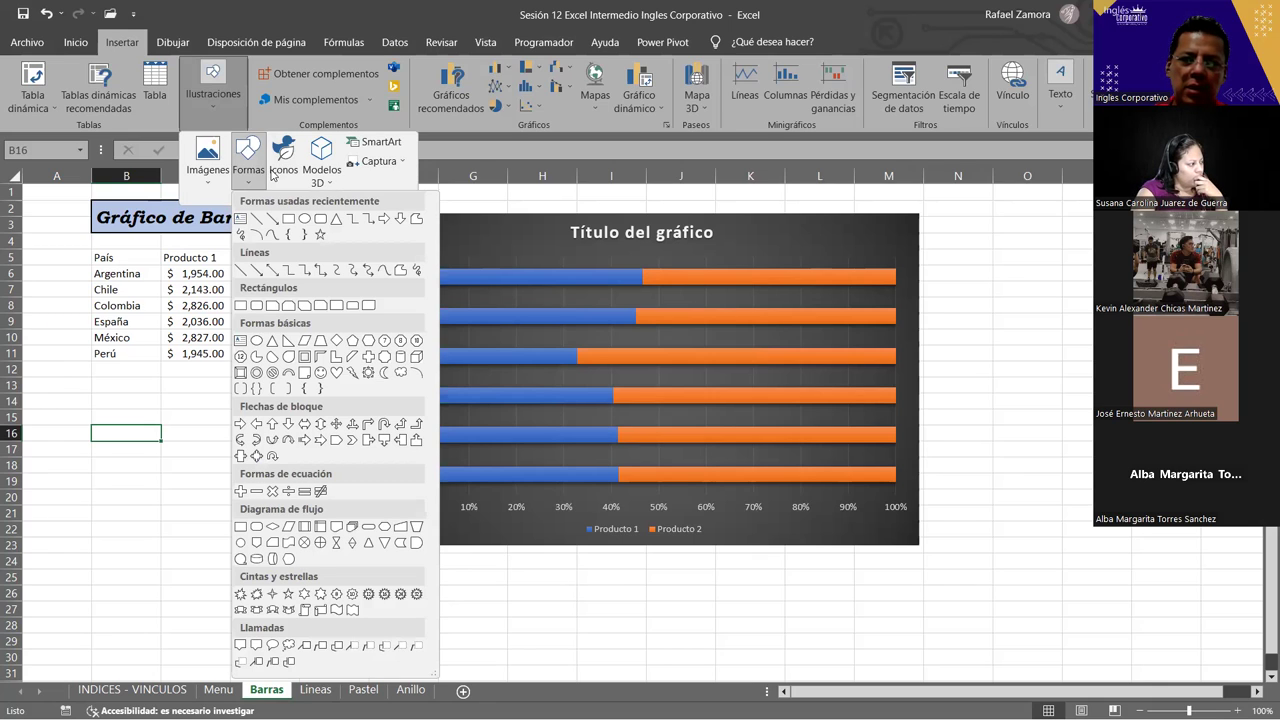
left_click(212, 180)
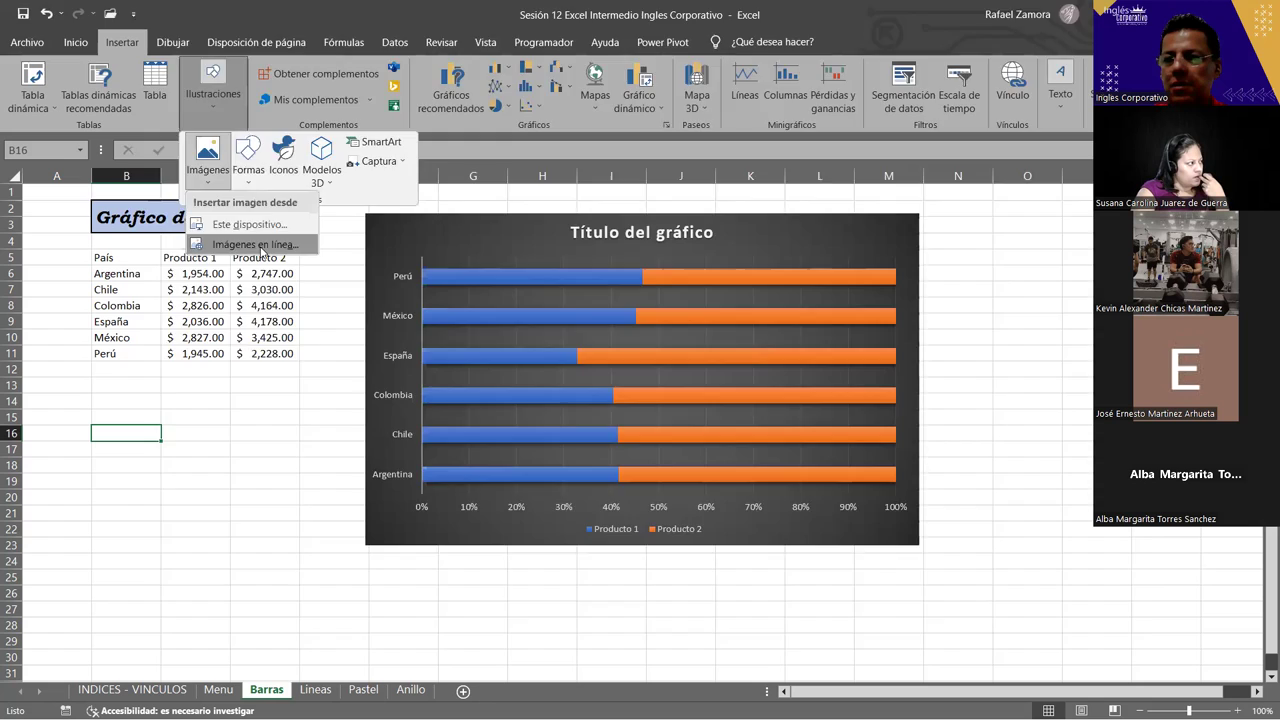
left_click(258, 245)
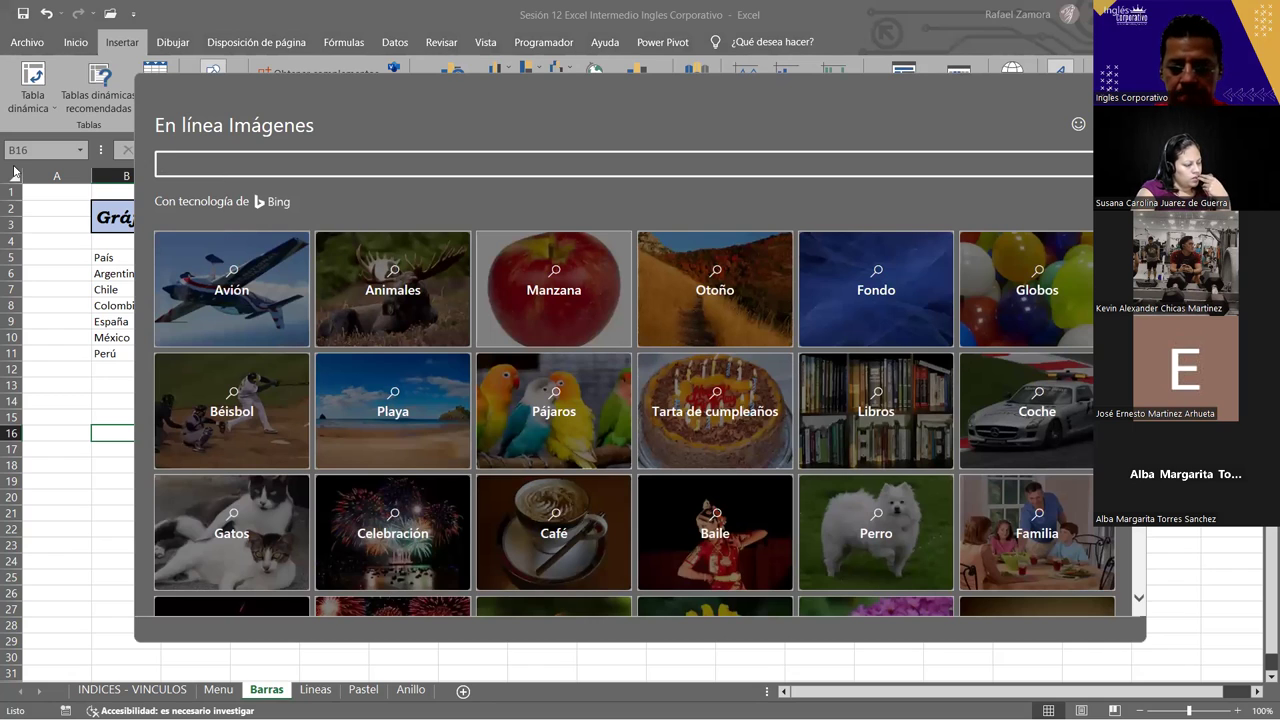
type("icono home")
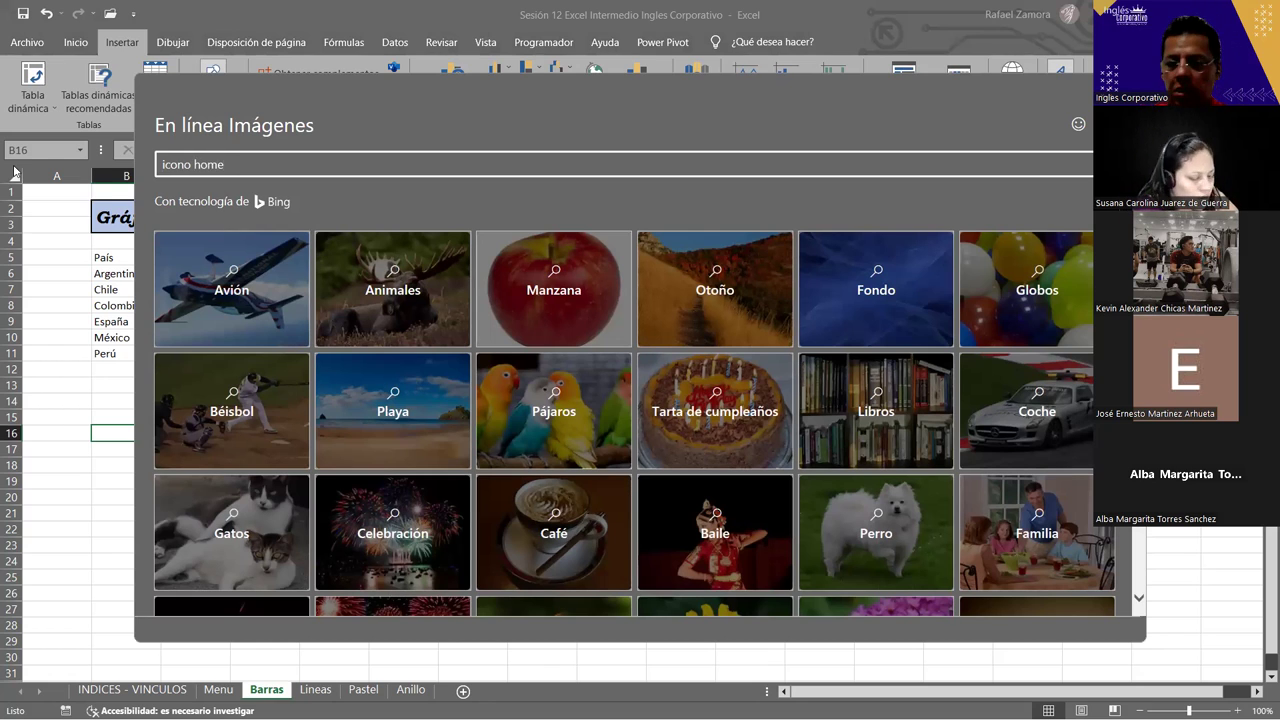
key("Return")
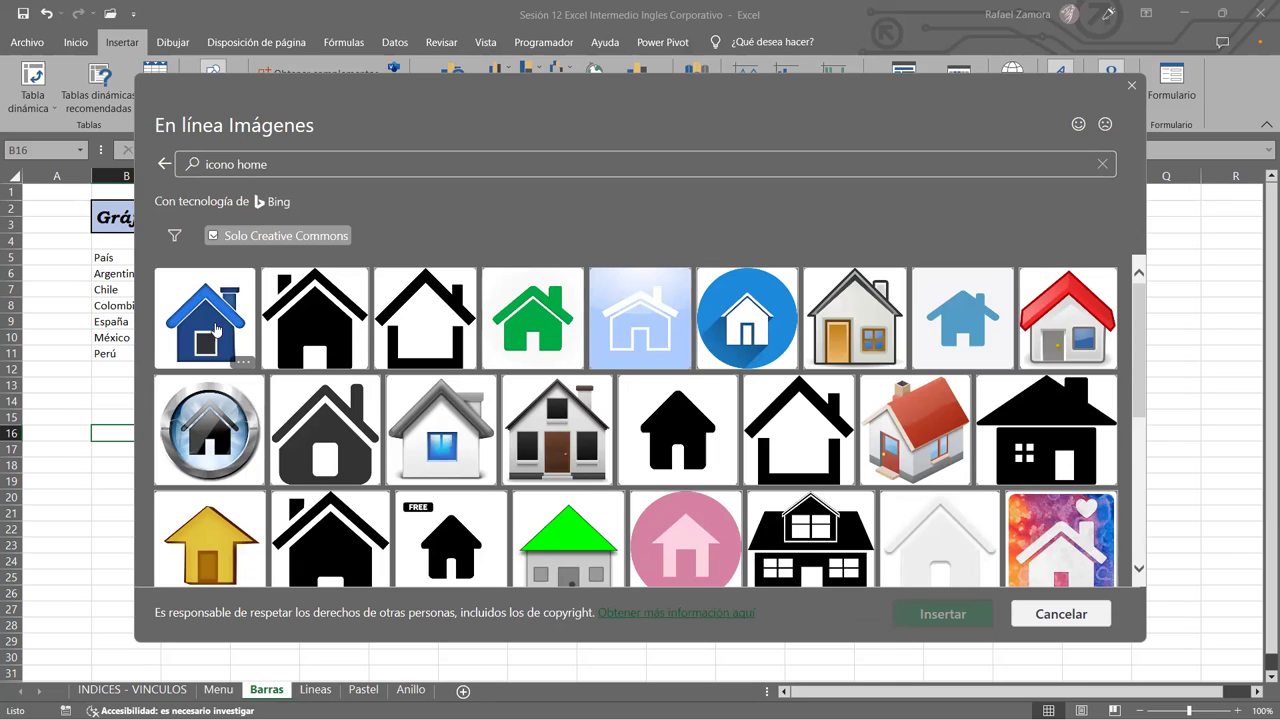
left_click(243, 364)
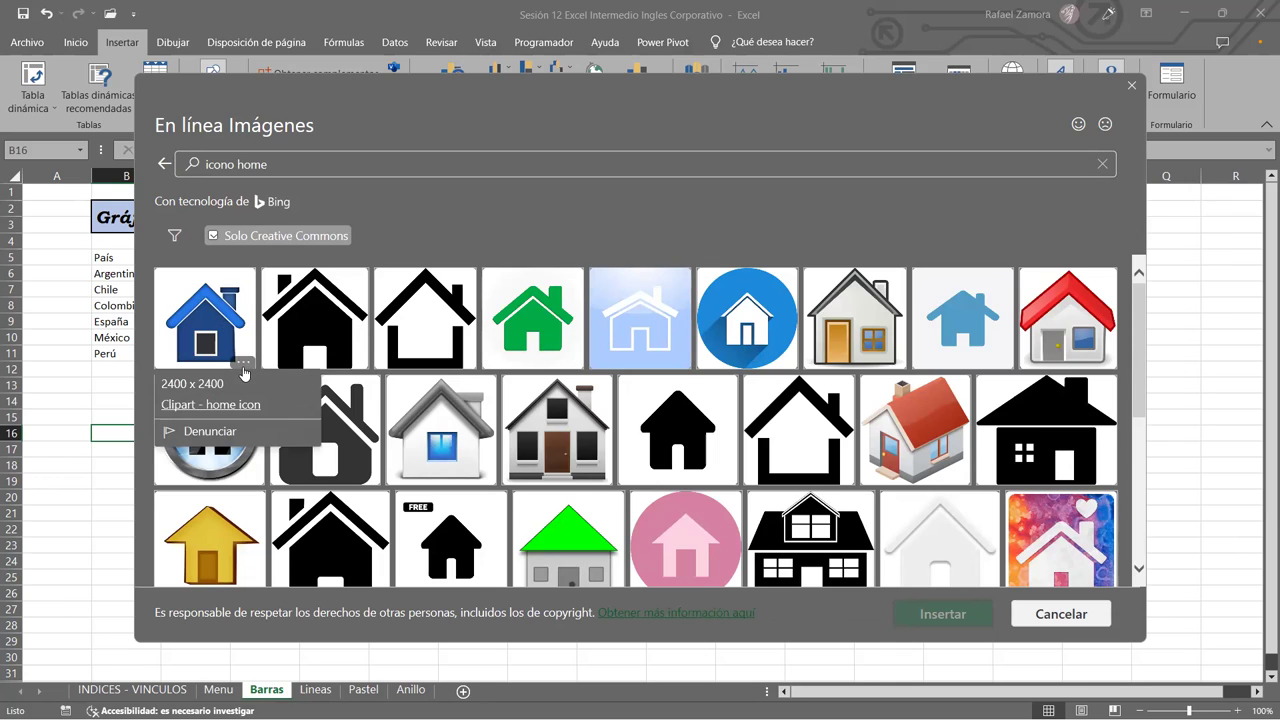
mouse_move(314, 318)
left_click(360, 364)
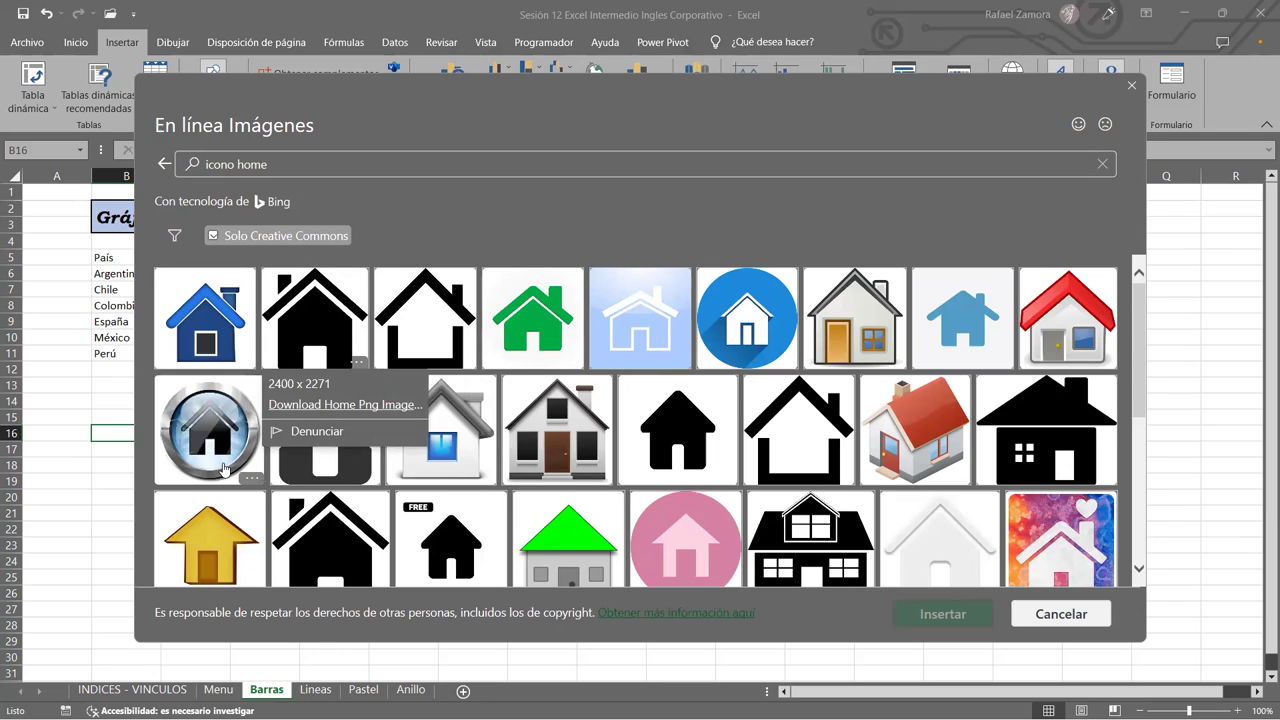
left_click(250, 479)
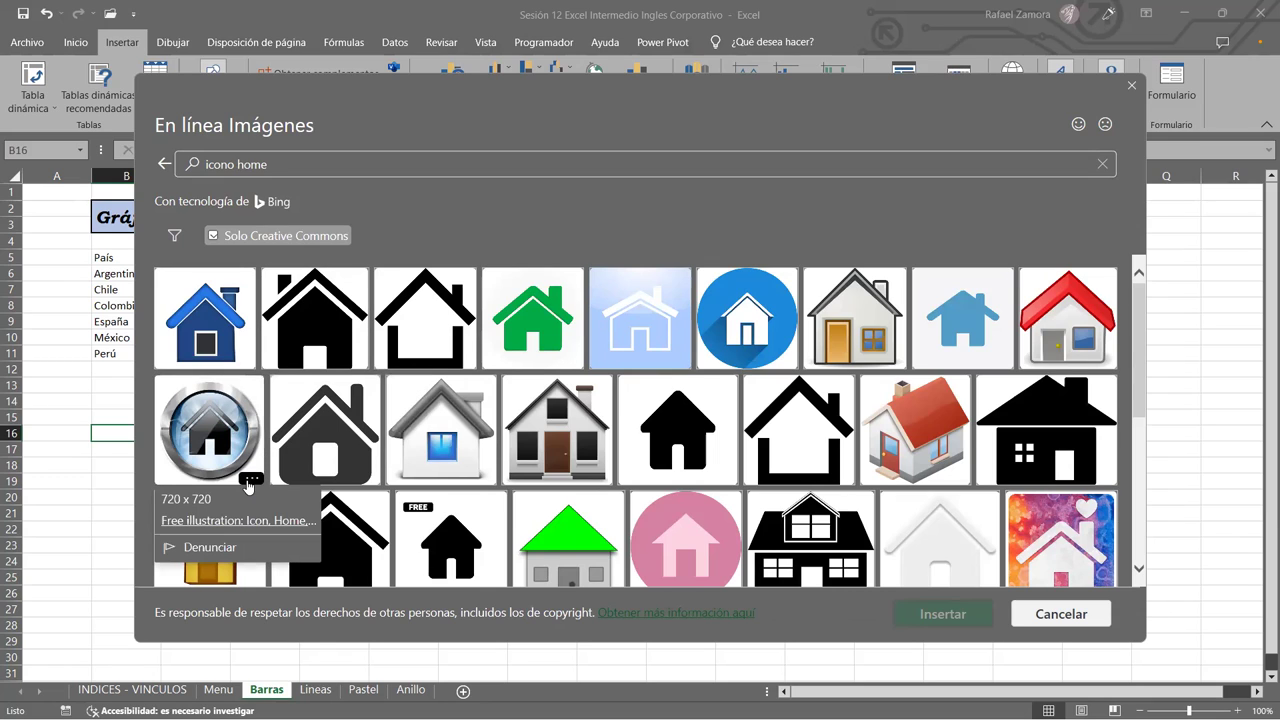
mouse_move(962, 318)
left_click(1001, 363)
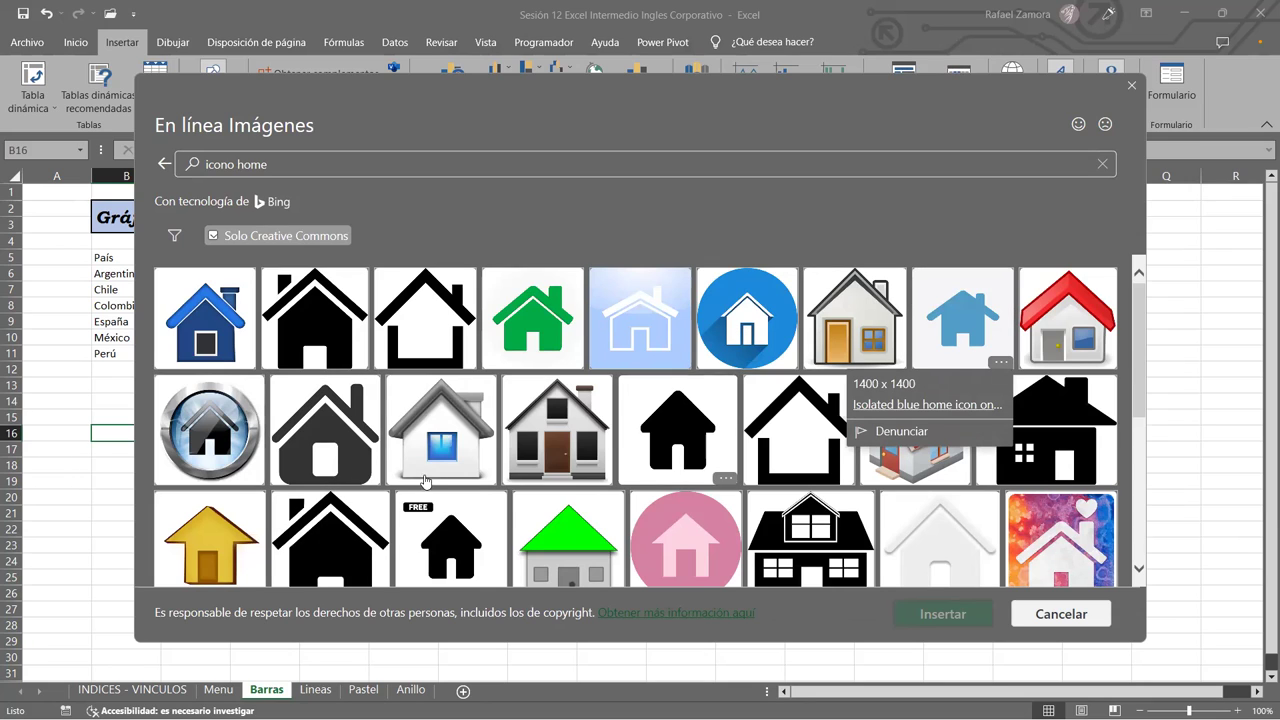
left_click(481, 478)
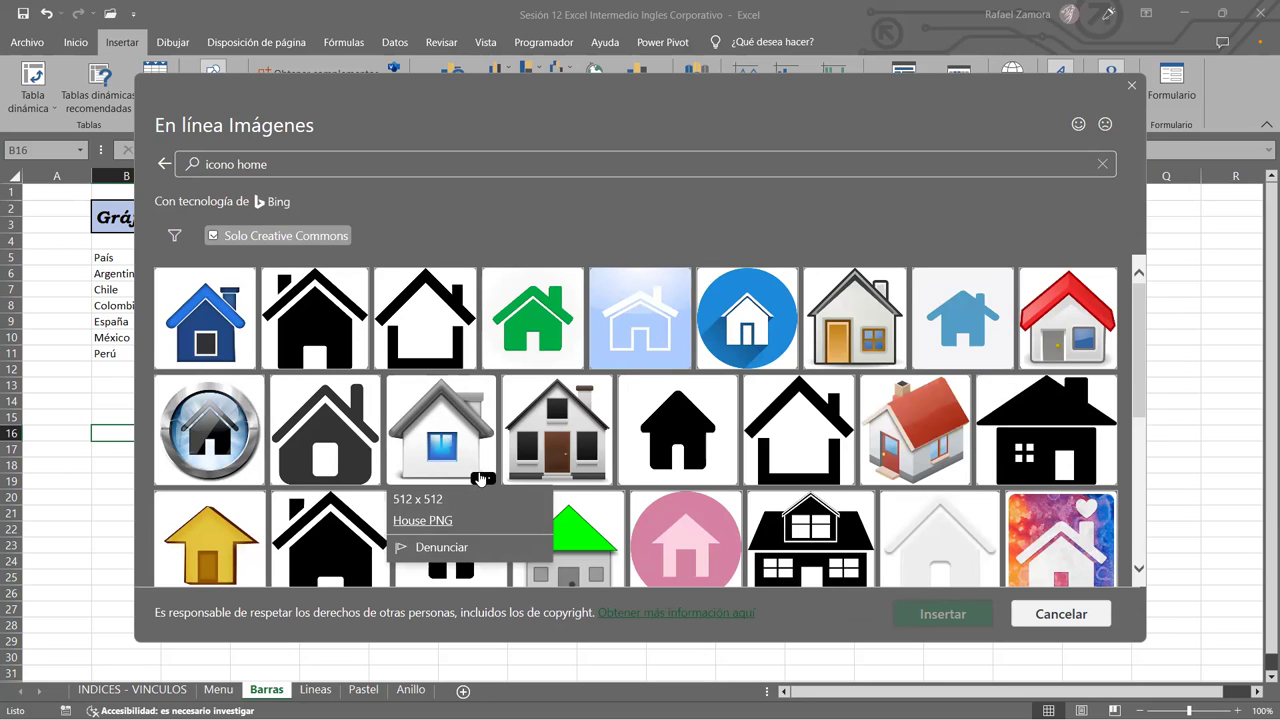
left_click(250, 482)
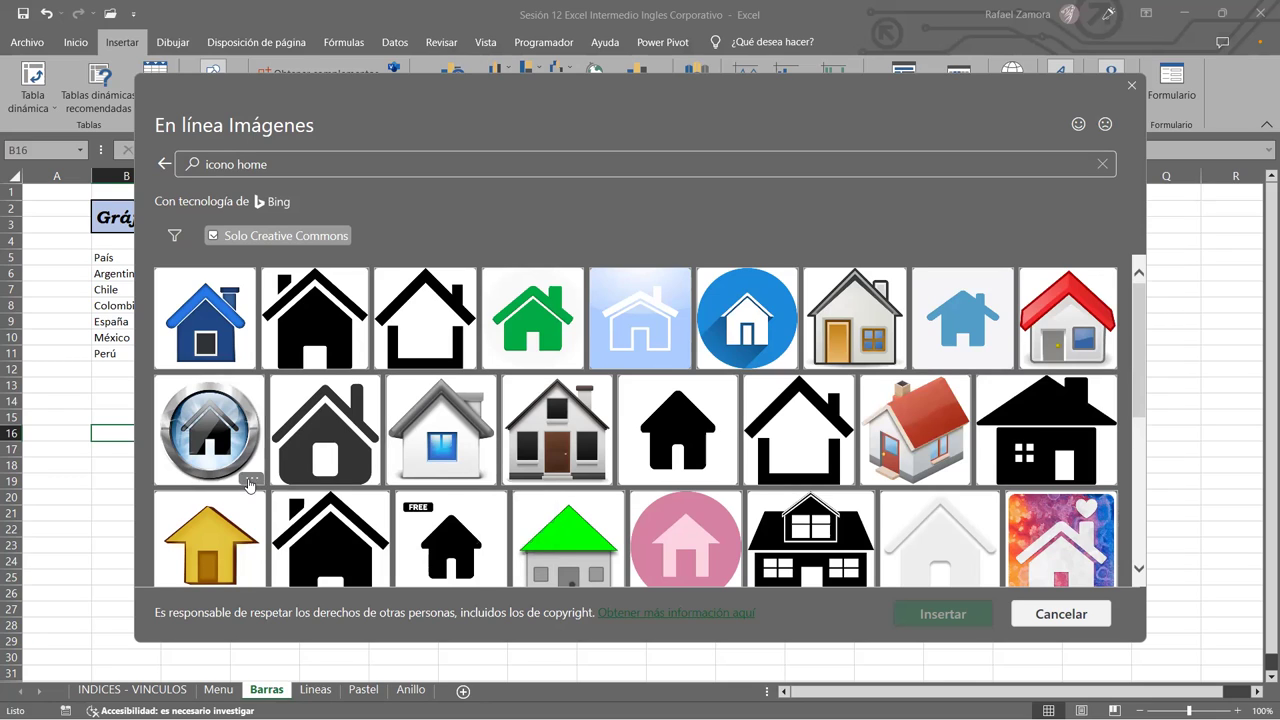
left_click(250, 482)
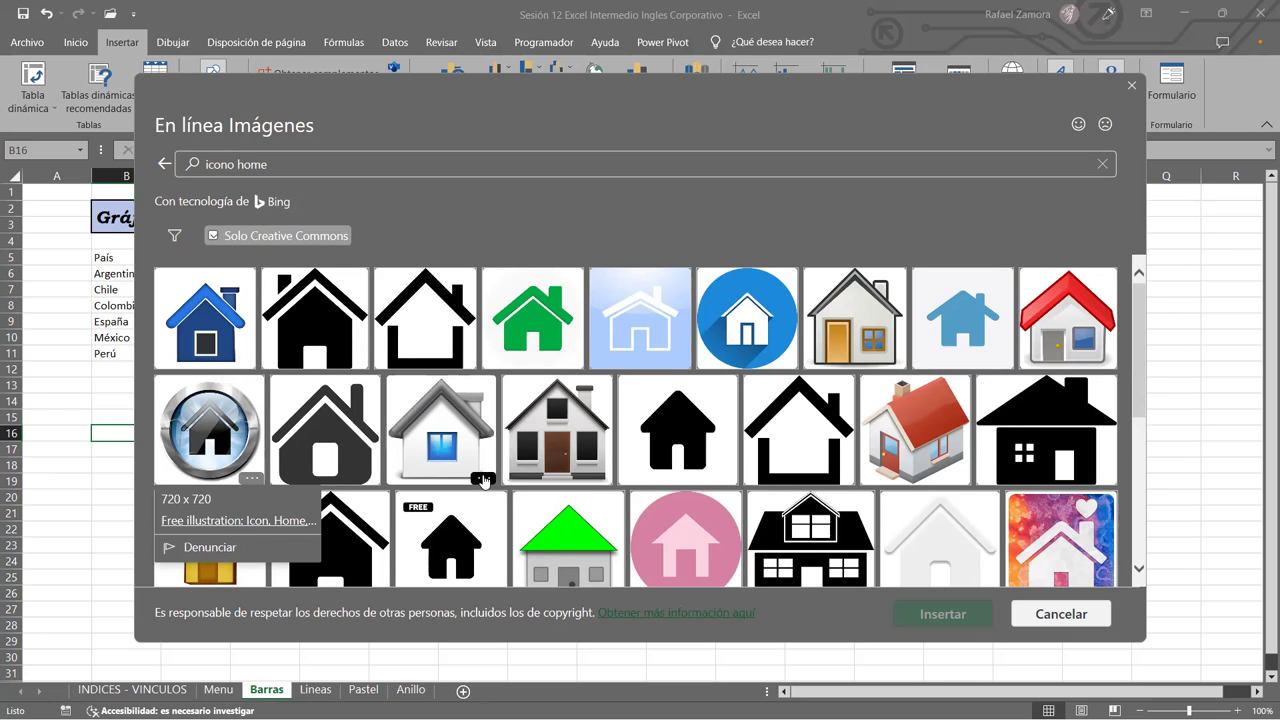
left_click(483, 480)
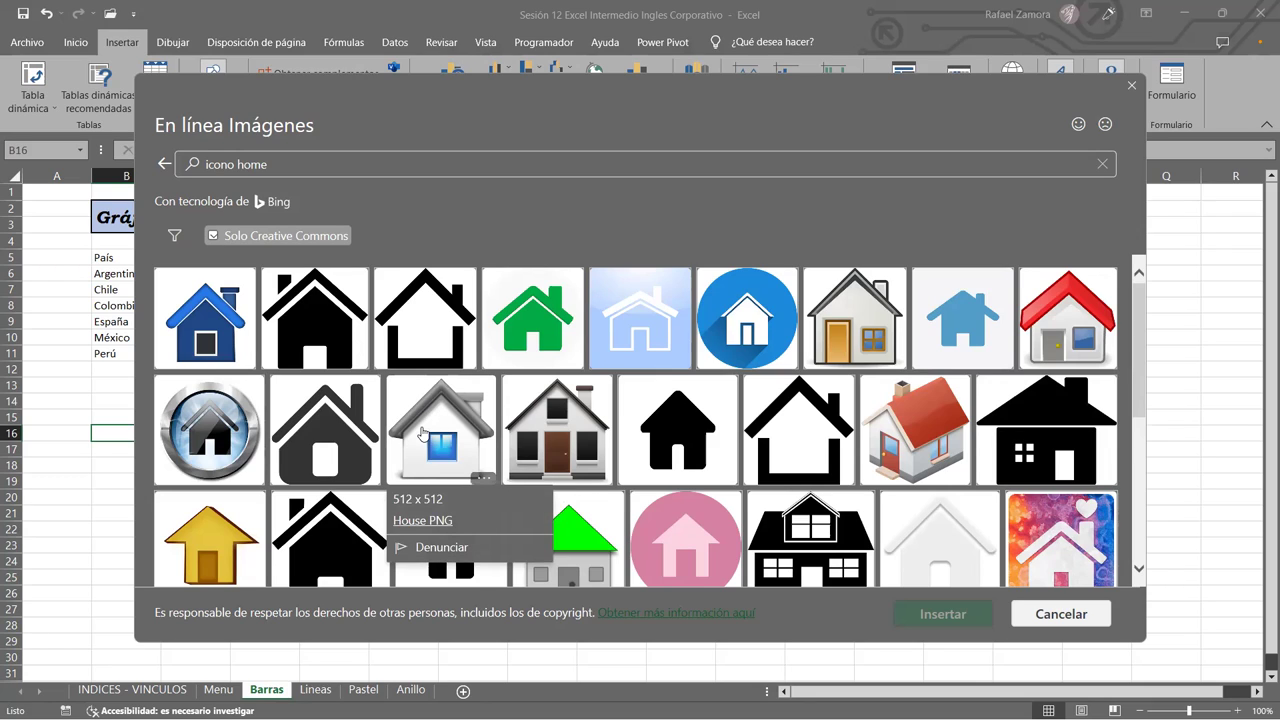
left_click(421, 432)
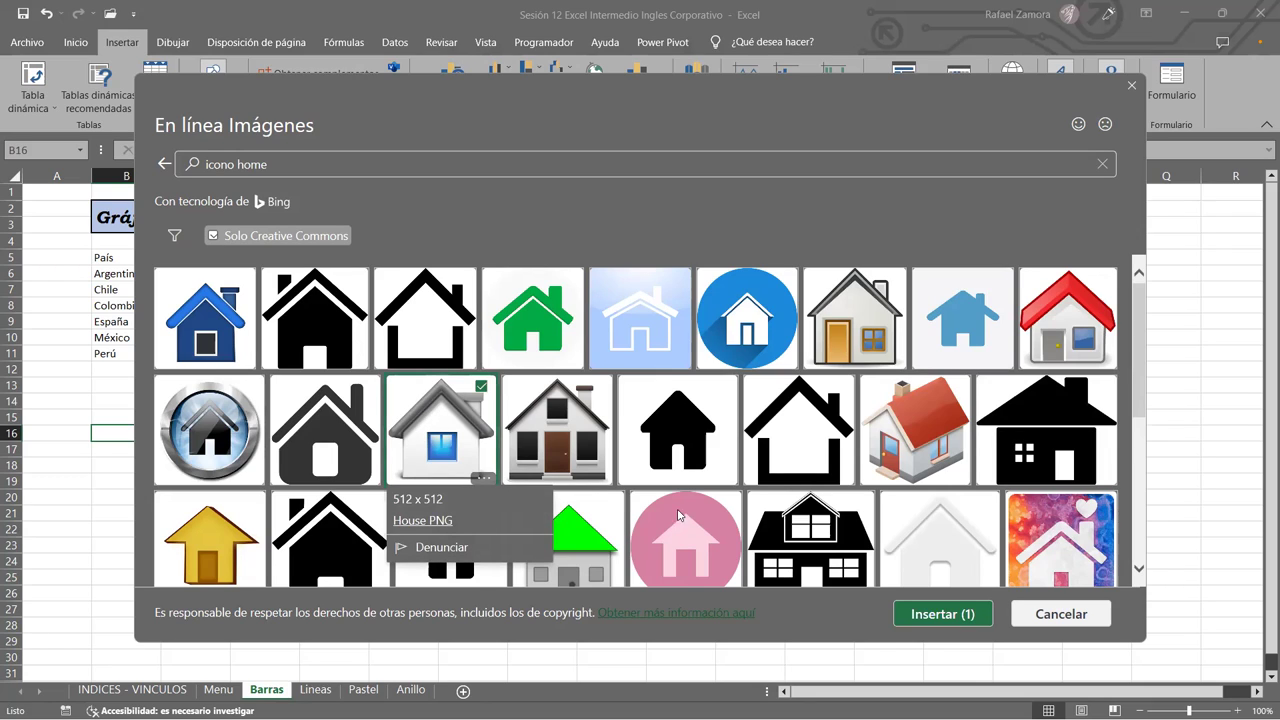
left_click(955, 614)
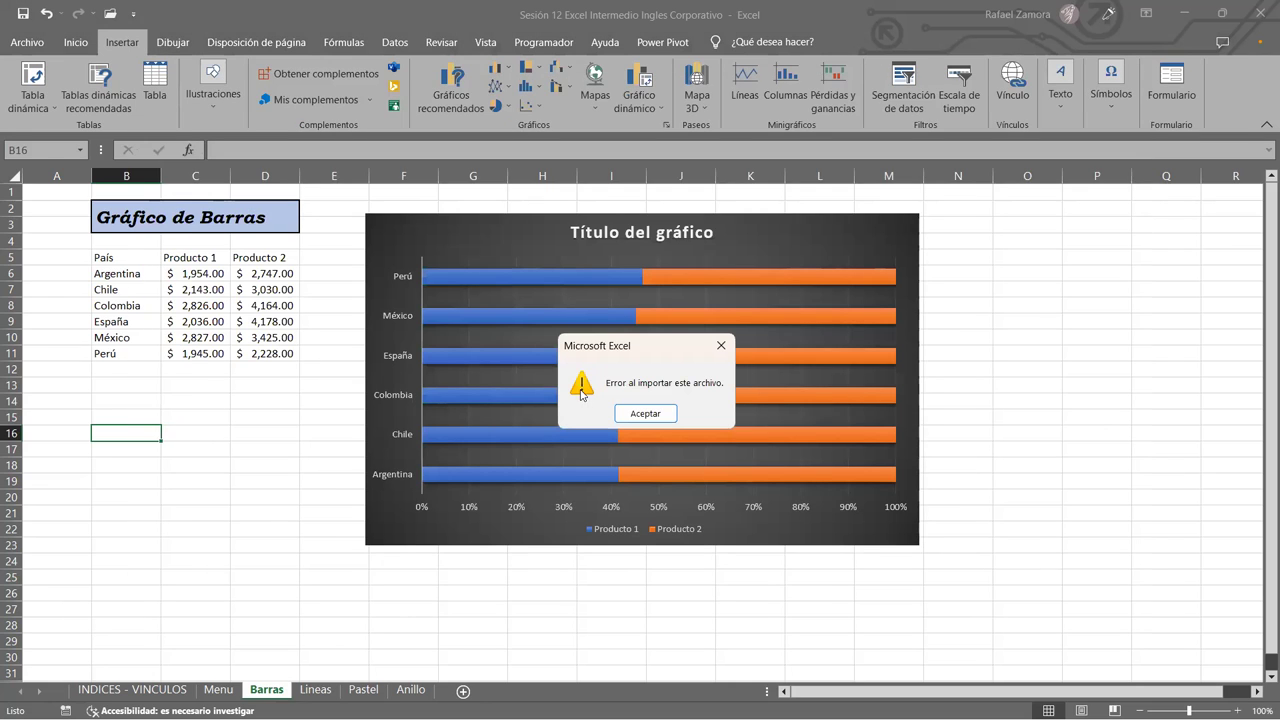
left_click(623, 406)
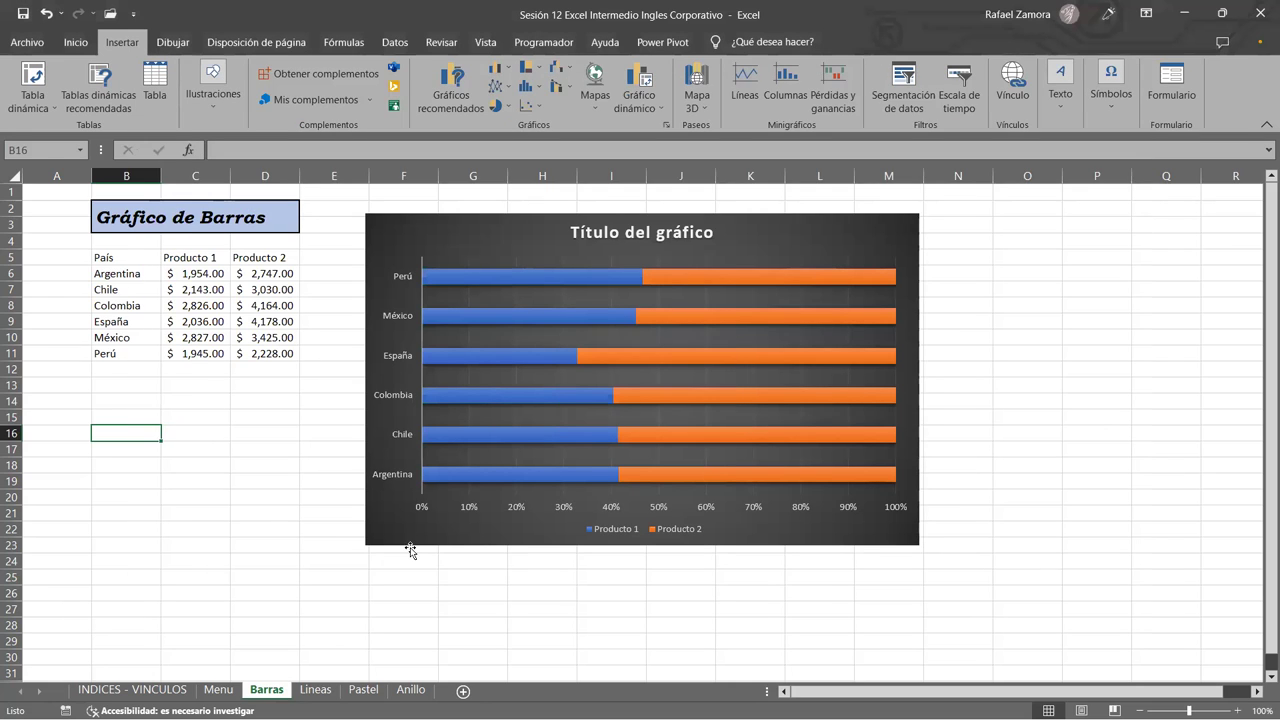
left_click(242, 443)
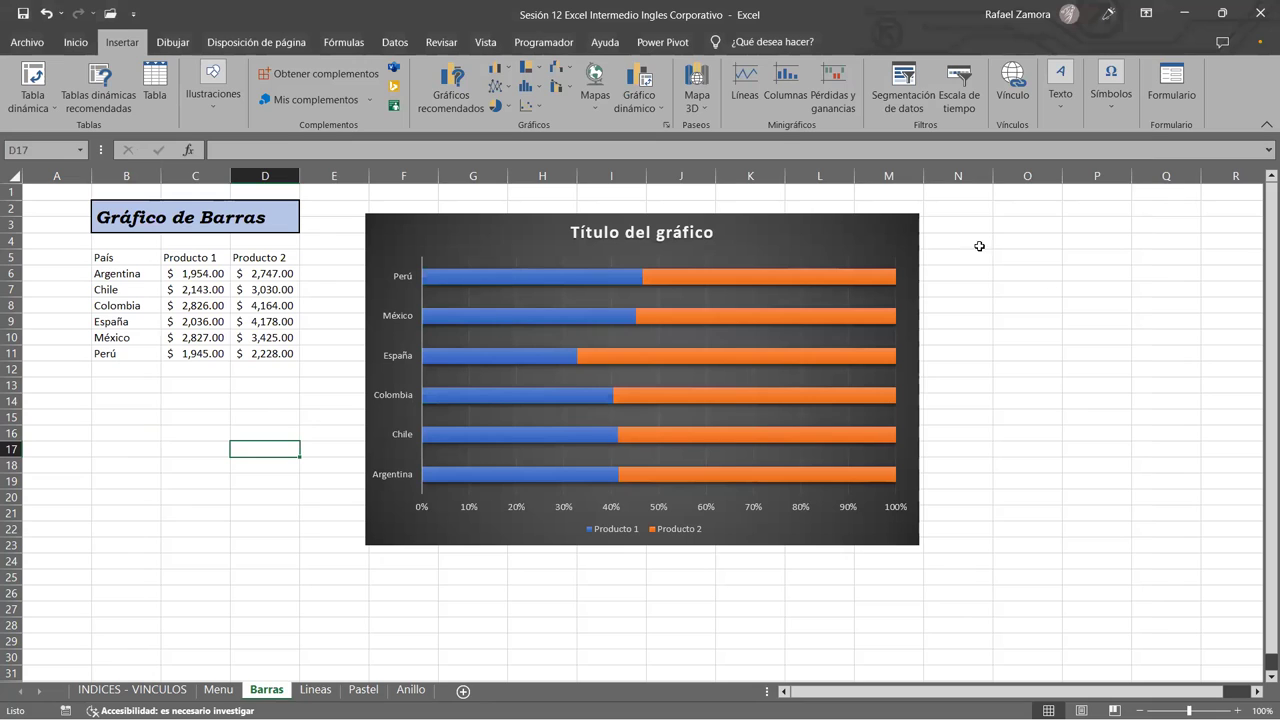
- Select an empty cell and open the online picture search from Ilustraciones > Imágenes
left_click(1108, 318)
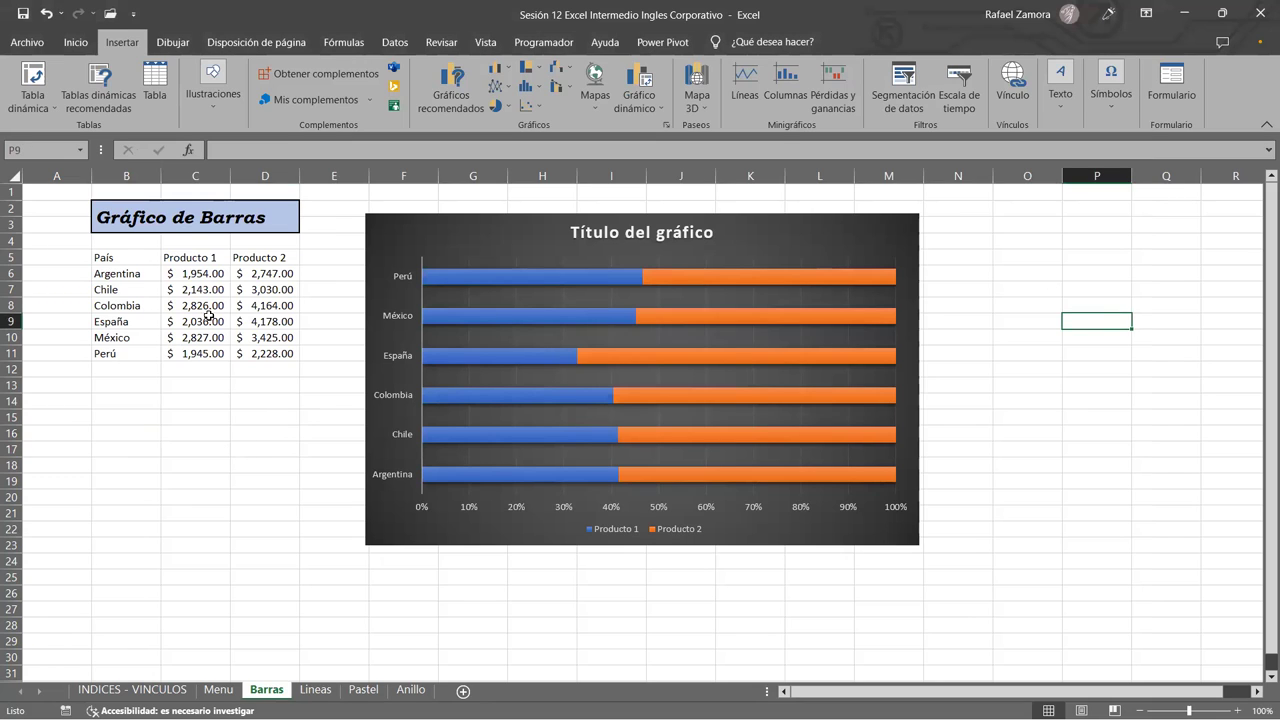
left_click(238, 110)
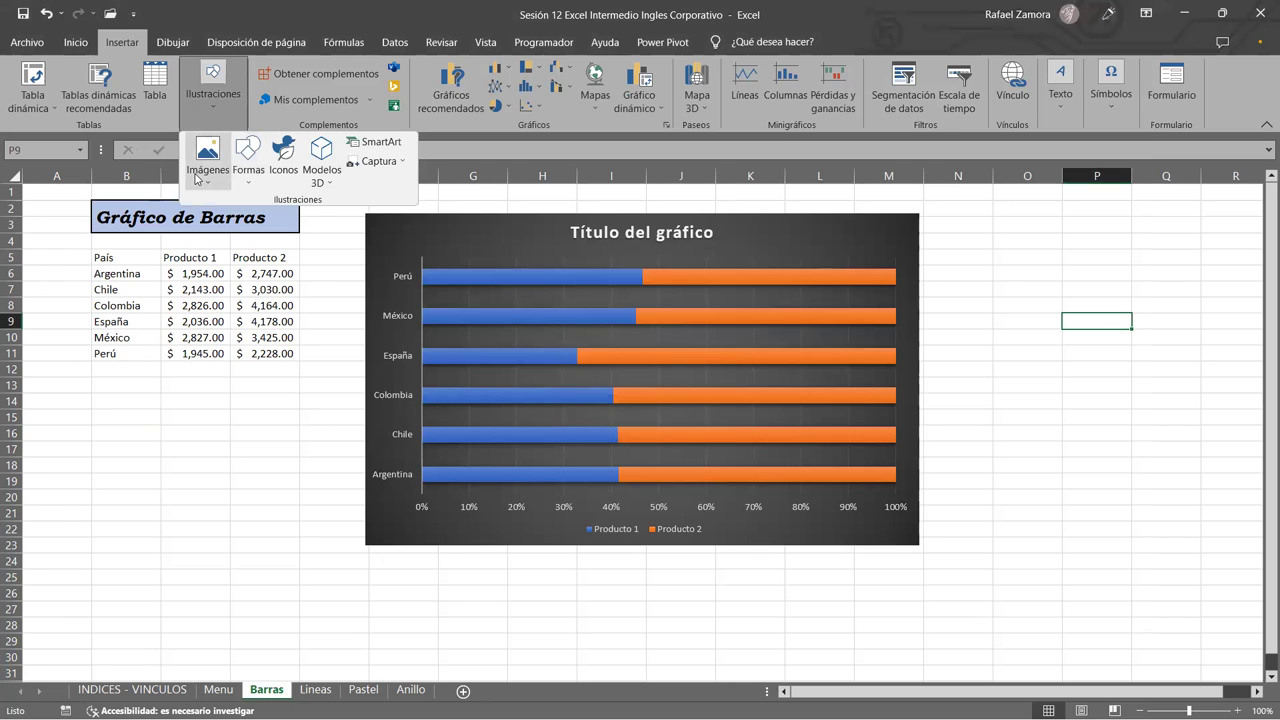
left_click(197, 178)
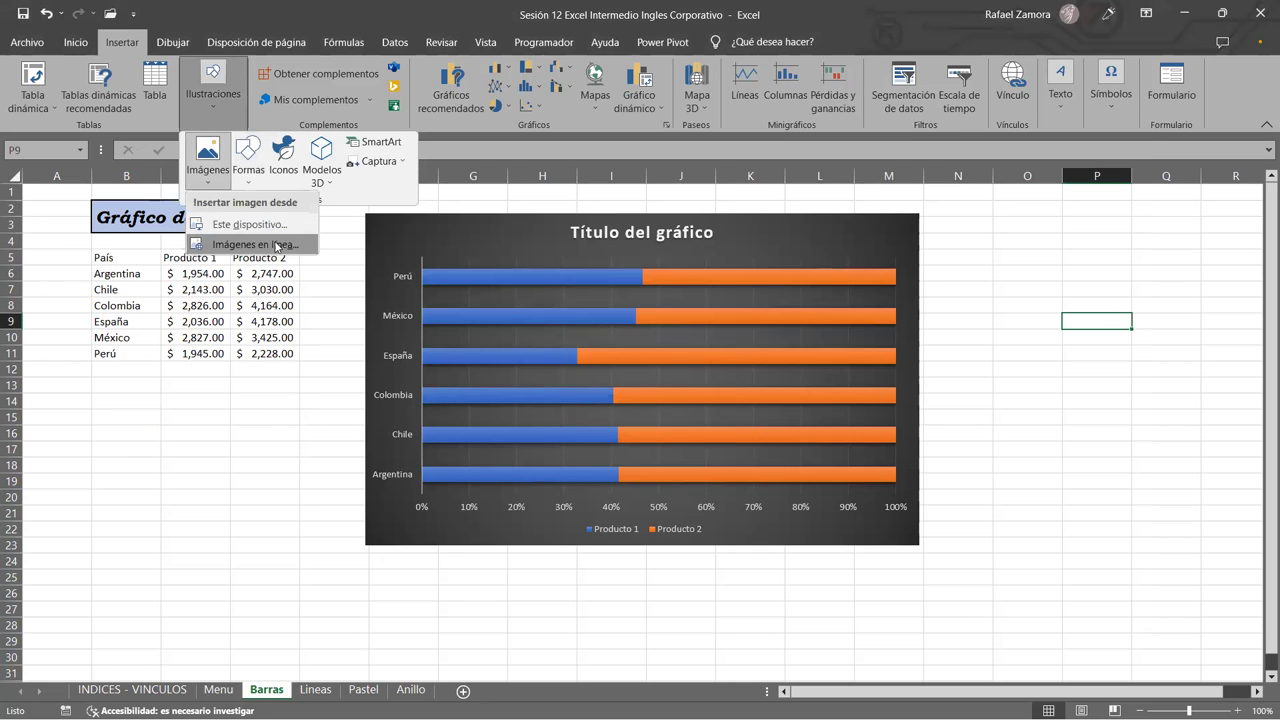
left_click(278, 246)
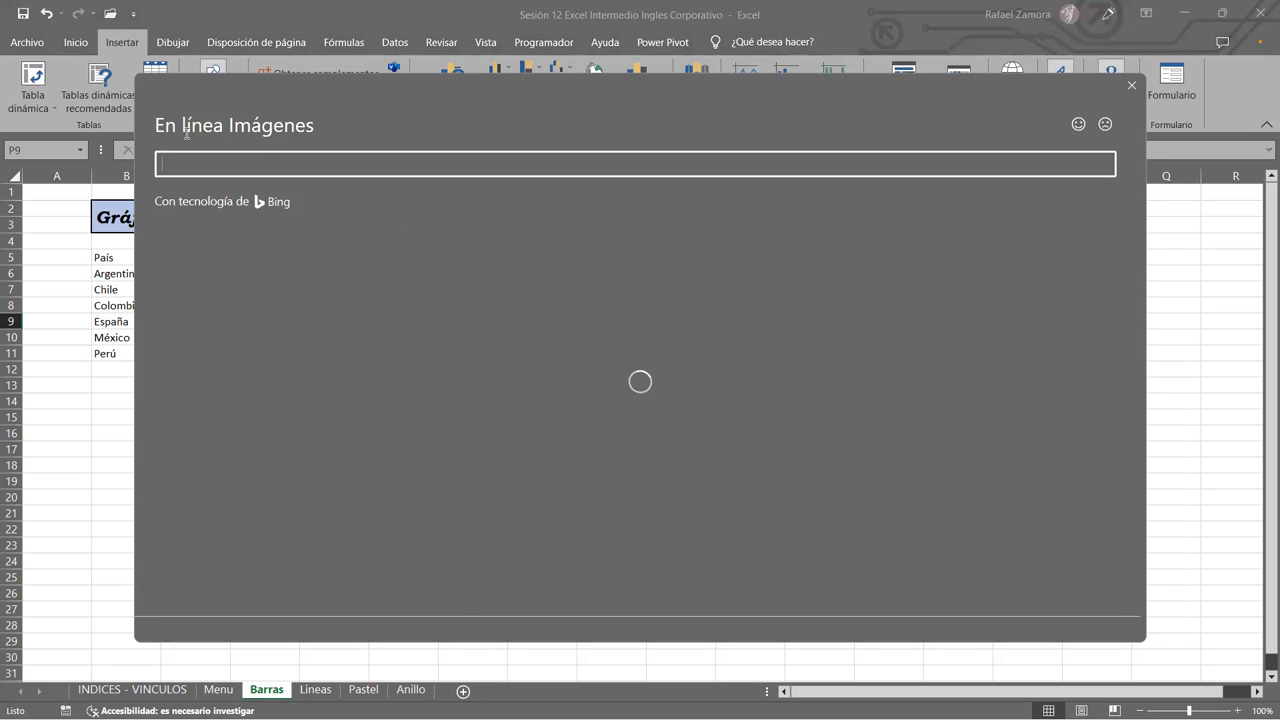
- Search 'iconos home' and insert the blue circular house icon
type("iconos home")
key("Return")
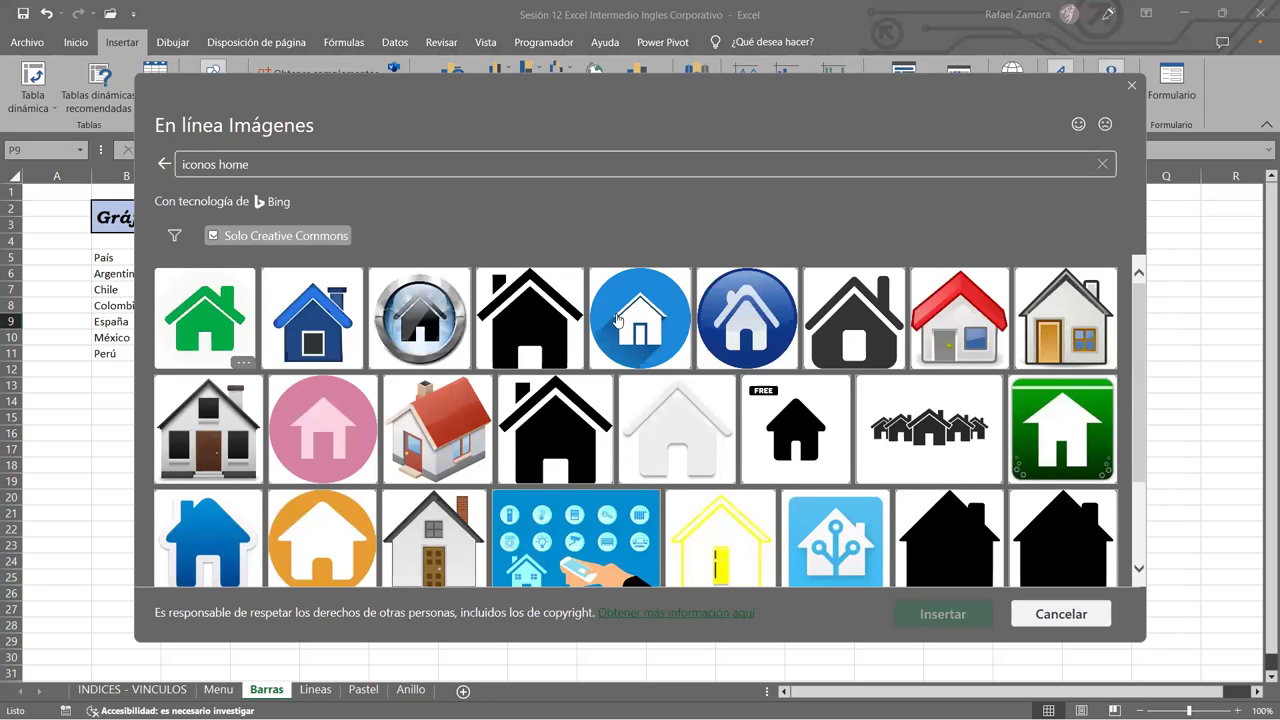
scroll(645, 311, "down", 2)
scroll(645, 311, "down", 2)
scroll(490, 380, "down", 1)
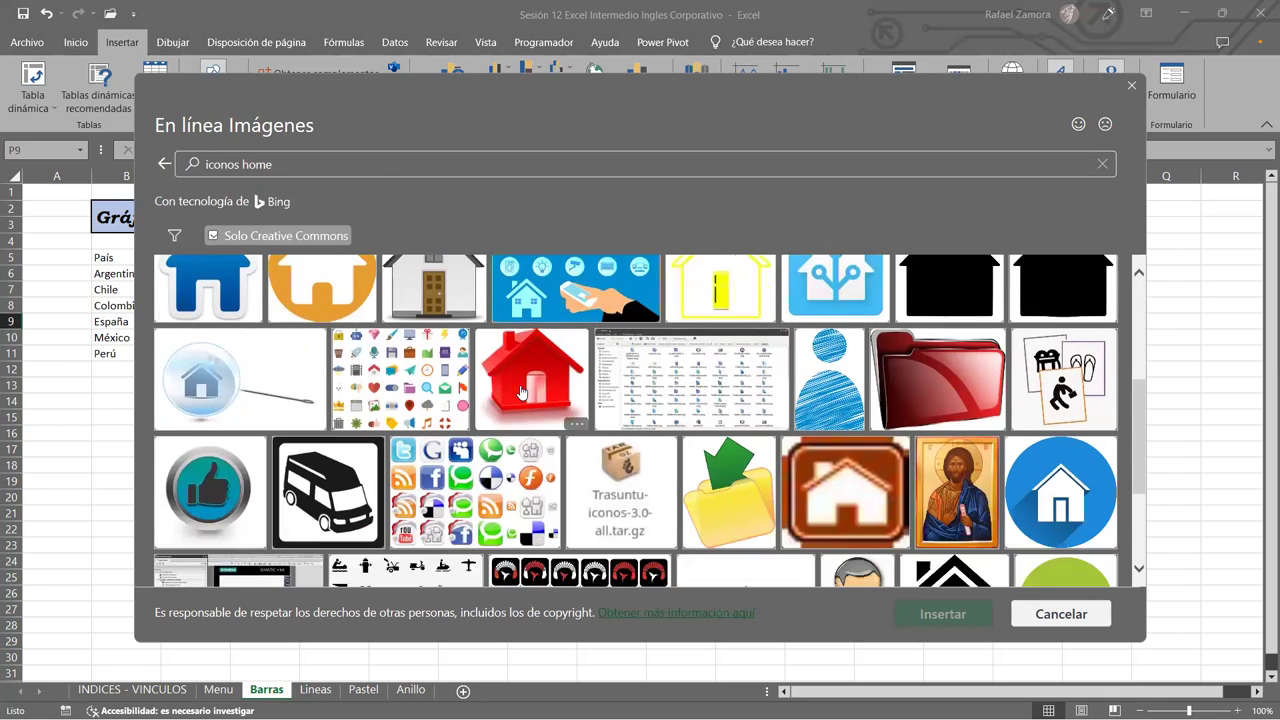
scroll(624, 405, "down", 2)
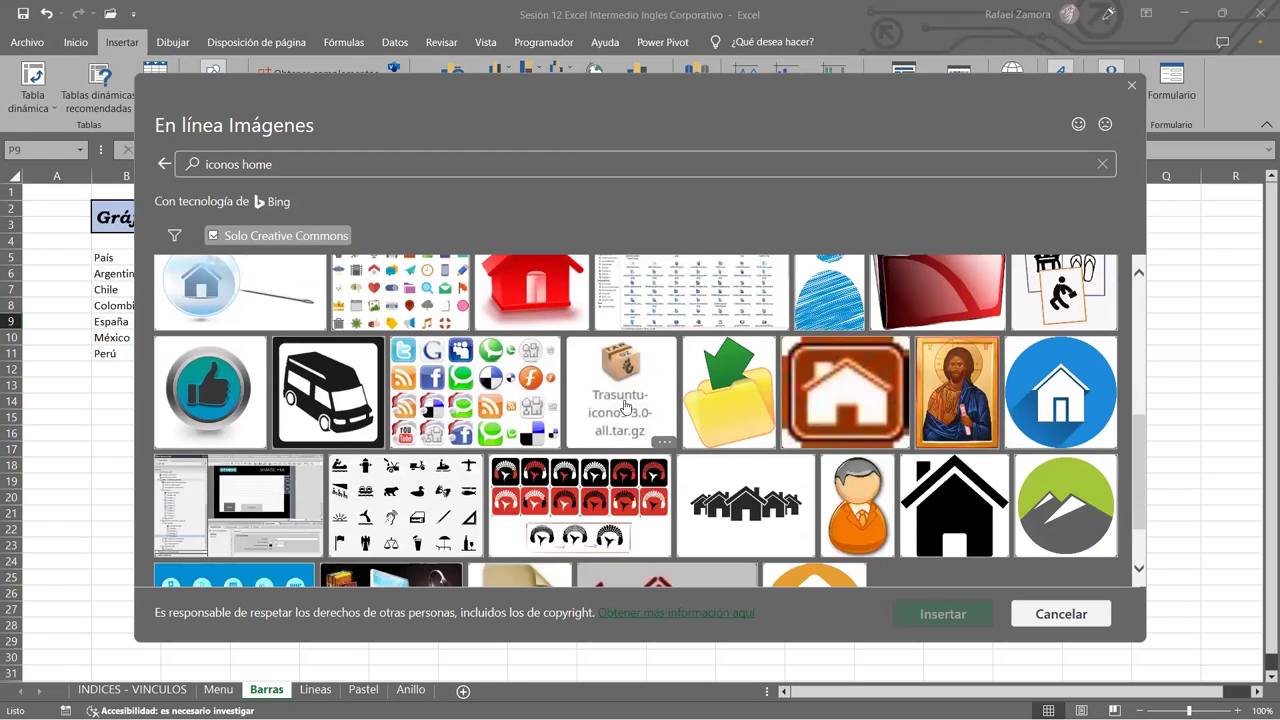
left_click(1055, 385)
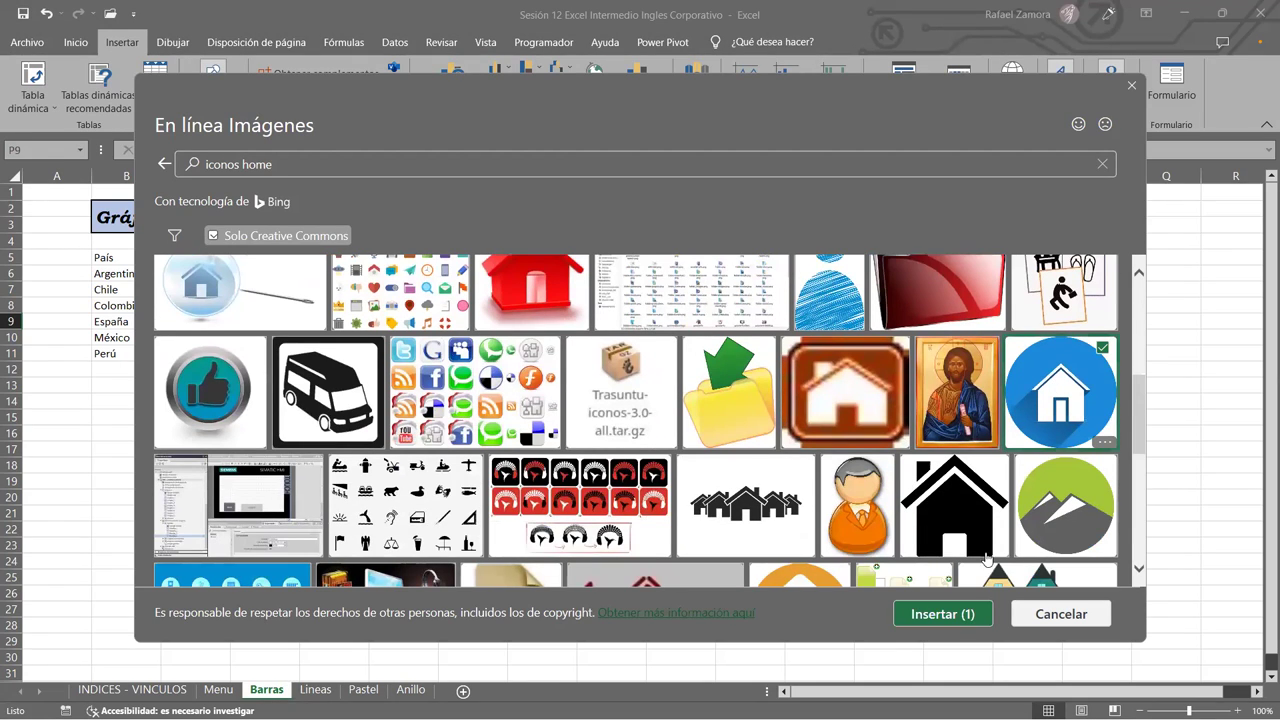
left_click(939, 610)
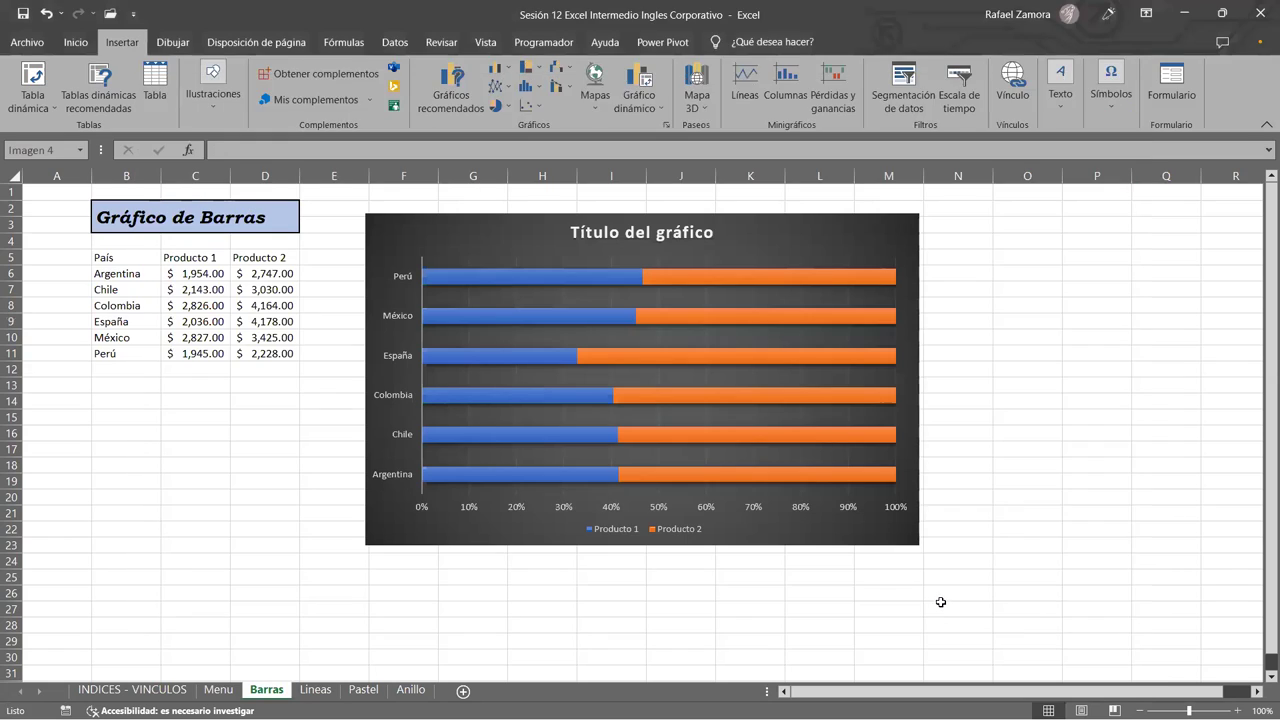
- Shrink the house icon to 1.63 cm and place it bottom-left, below the data table
left_click_drag(1155, 518, 298, 447)
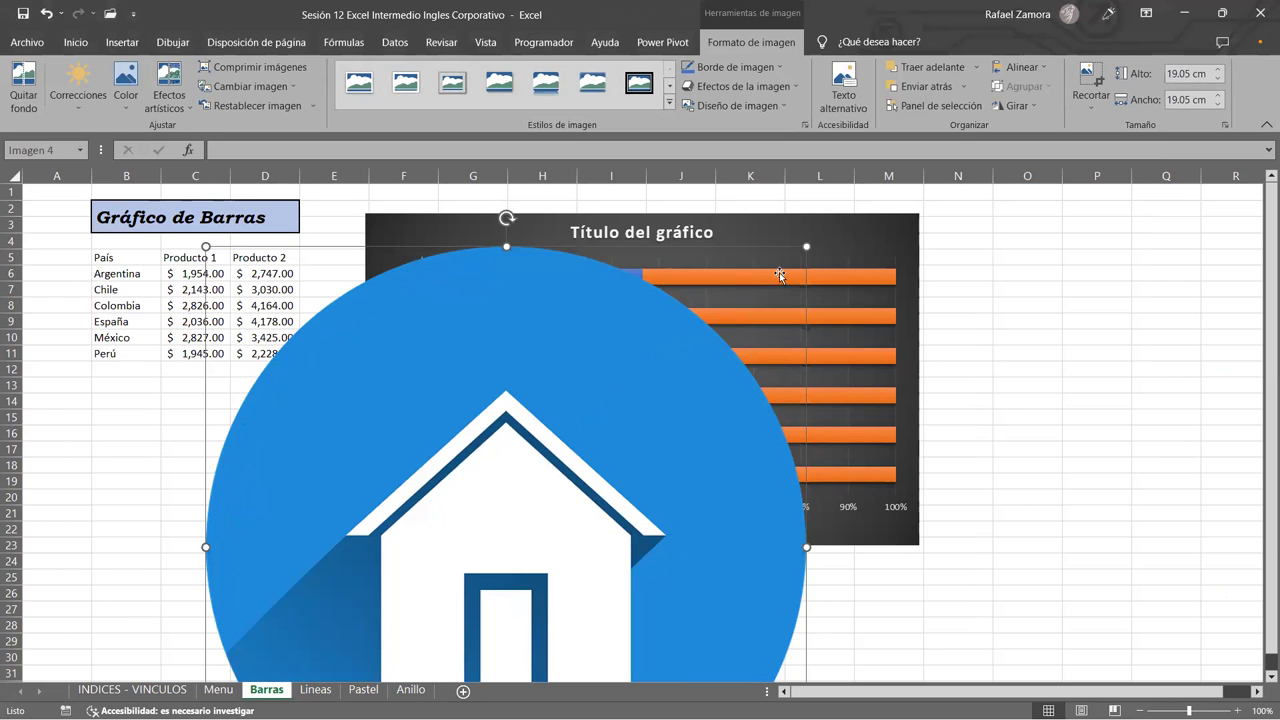
left_click_drag(806, 246, 459, 580)
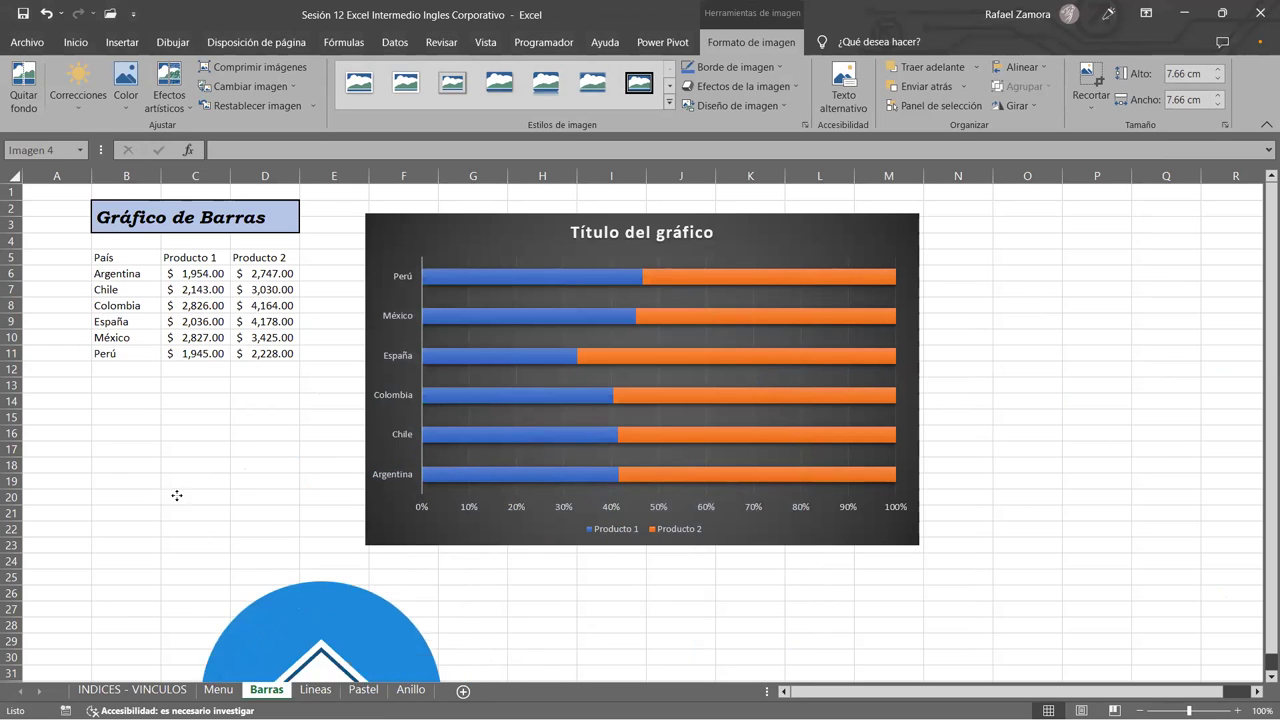
left_click_drag(300, 660, 196, 402)
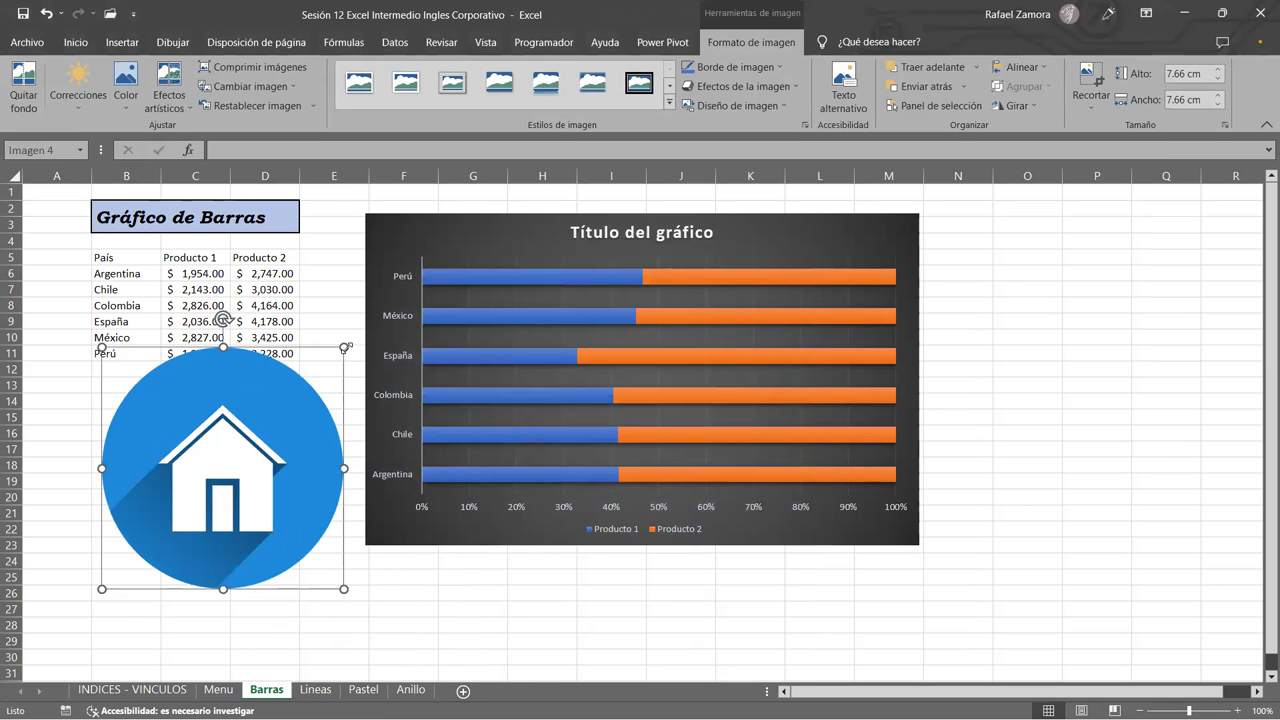
mouse_move(348, 344)
left_mouse_down()
mouse_move(146, 568)
mouse_move(10, 595)
left_mouse_up()
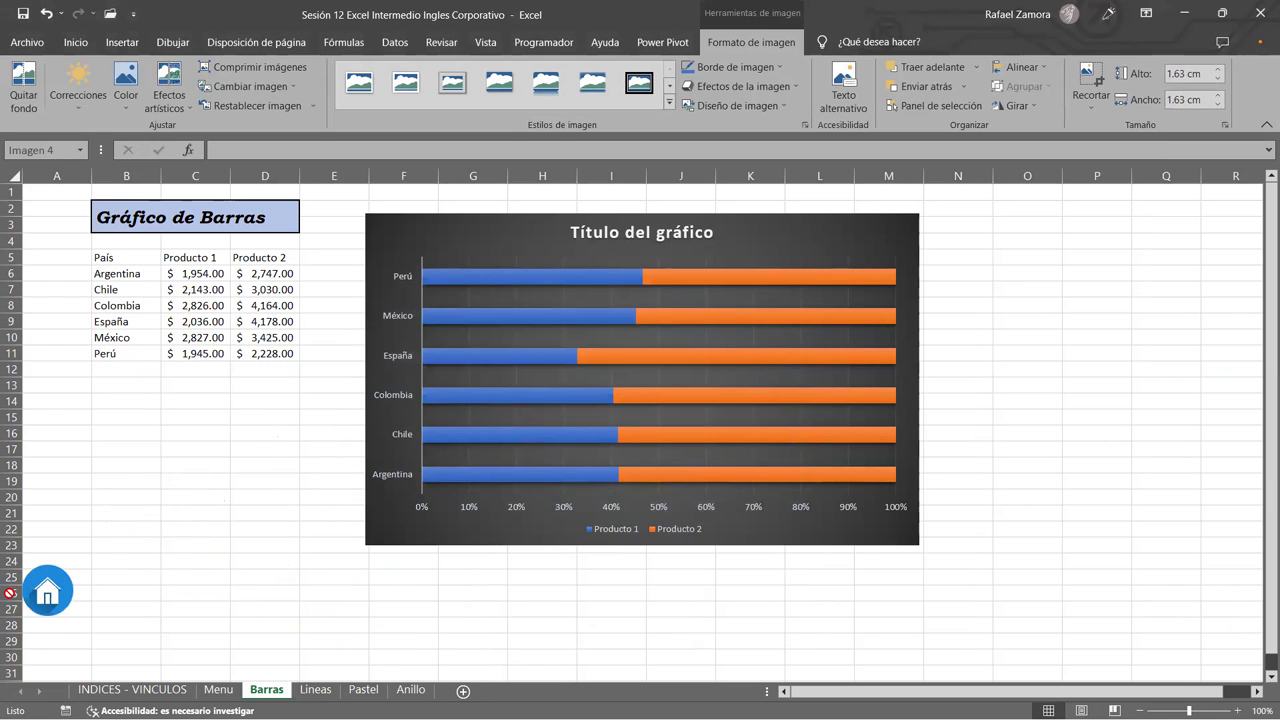
mouse_move(10, 595)
left_mouse_down()
mouse_move(1246, 608)
mouse_move(165, 560)
left_mouse_up()
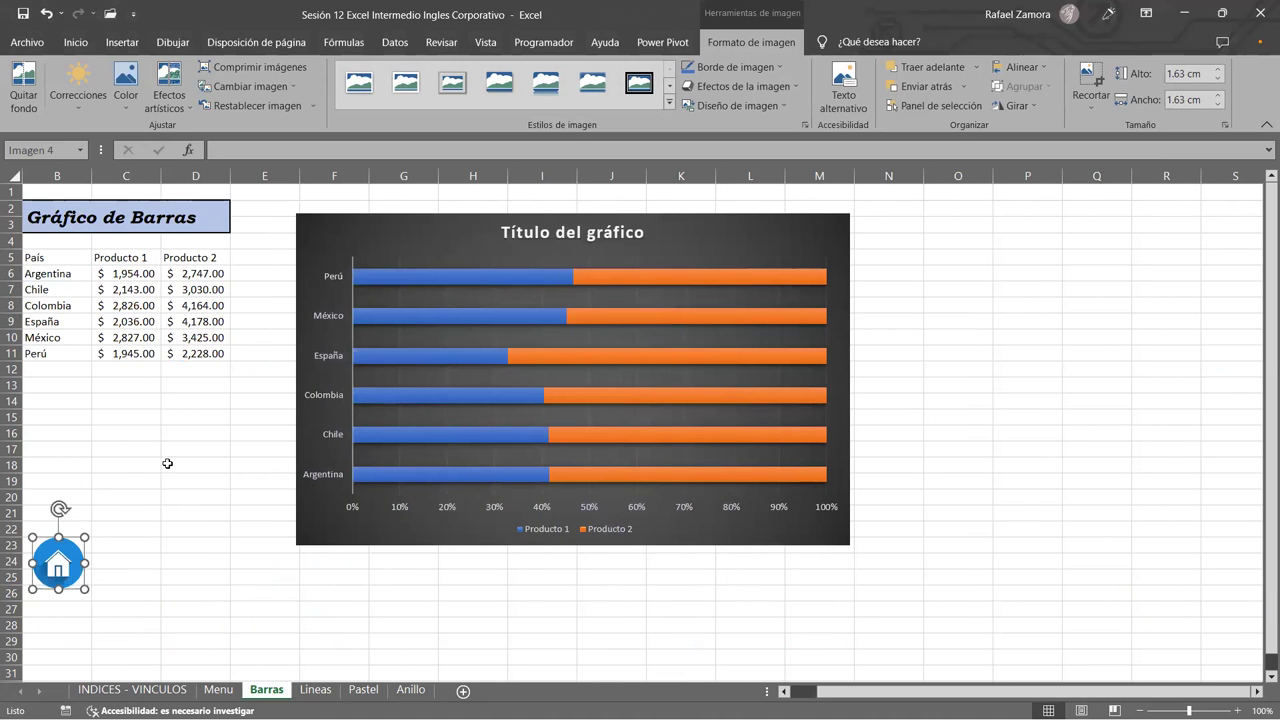
left_click(170, 465)
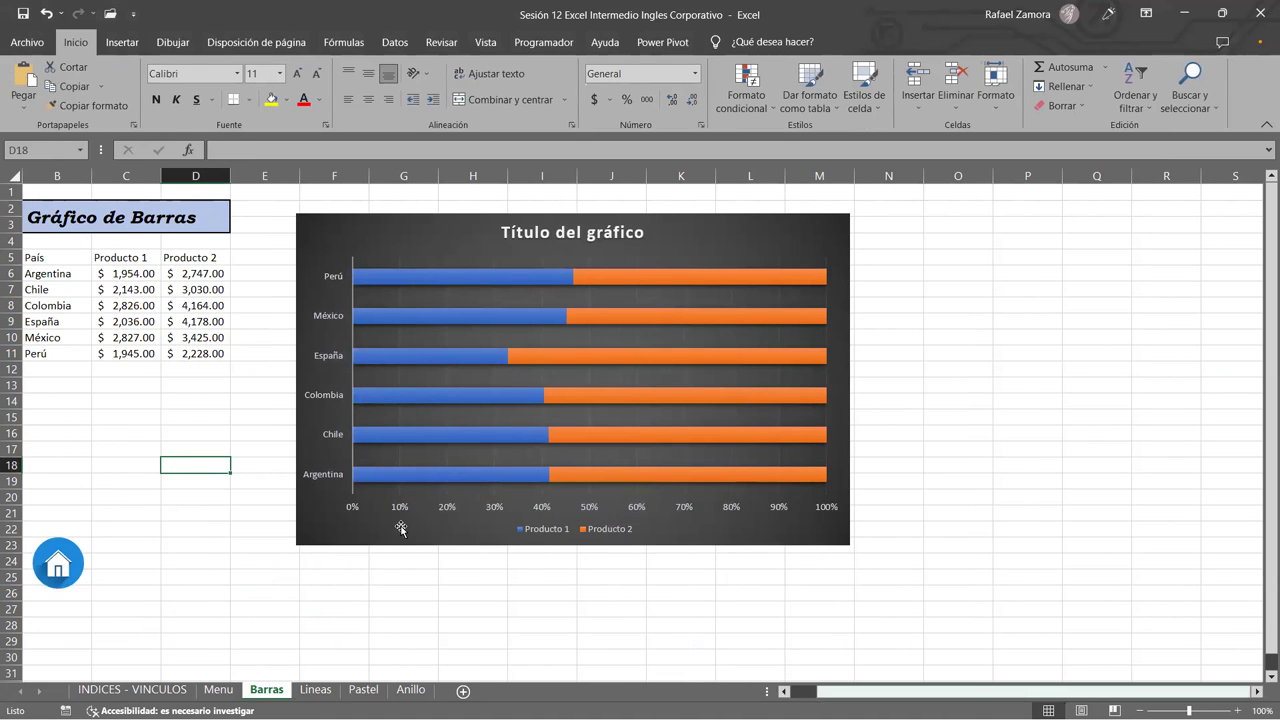
scroll(166, 563, "left", 1)
left_click_drag(167, 534, 128, 572)
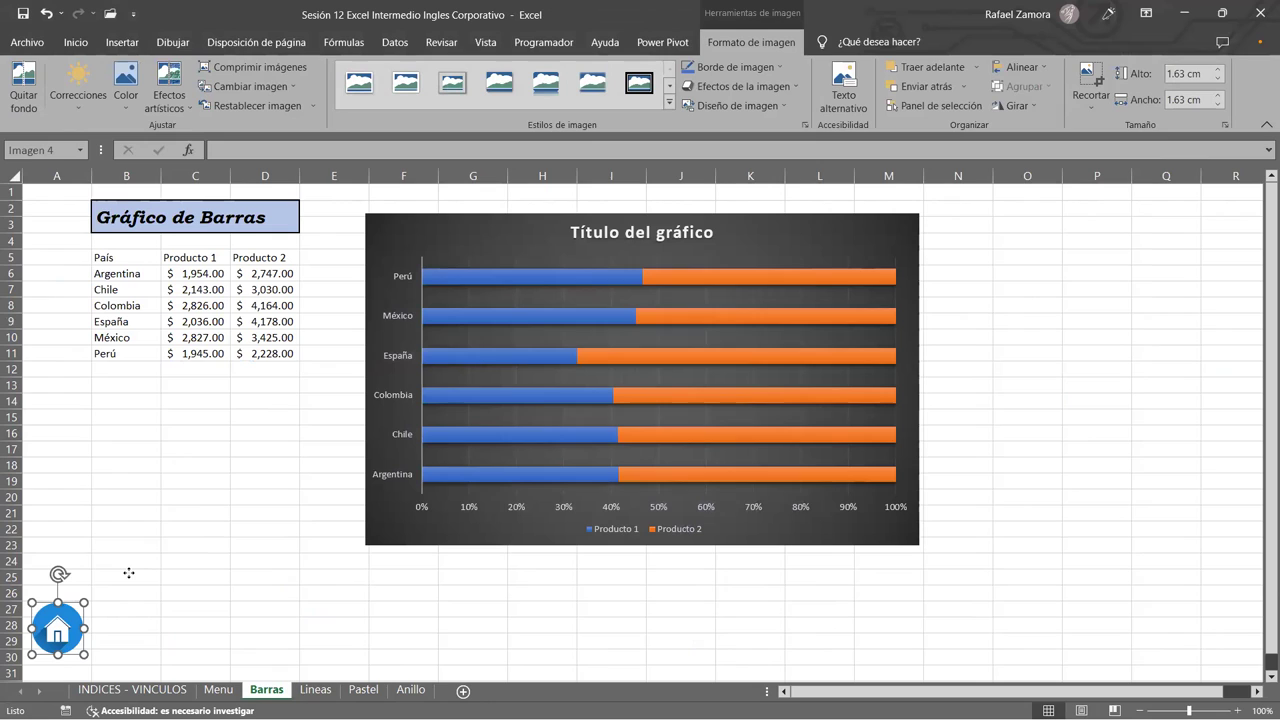
- Hyperlink the house icon to the Menu sheet via Lugar de este documento
right_click(50, 632)
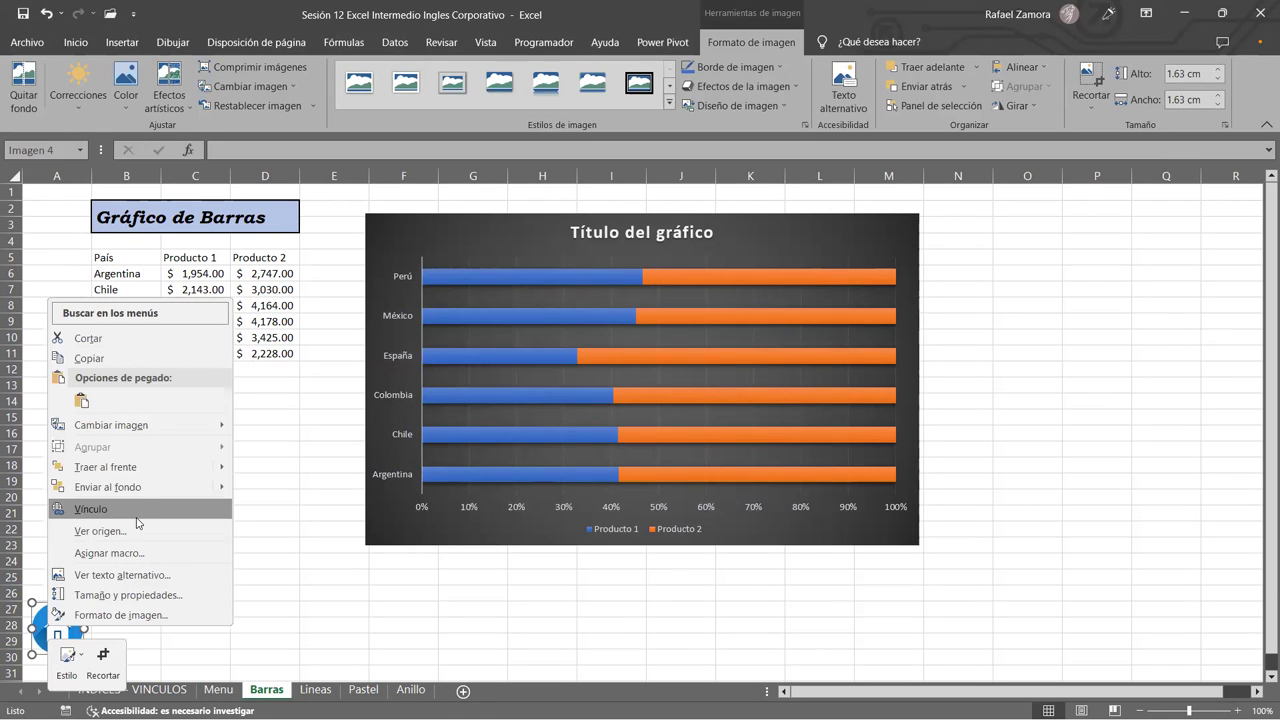
left_click(139, 508)
left_click(152, 512)
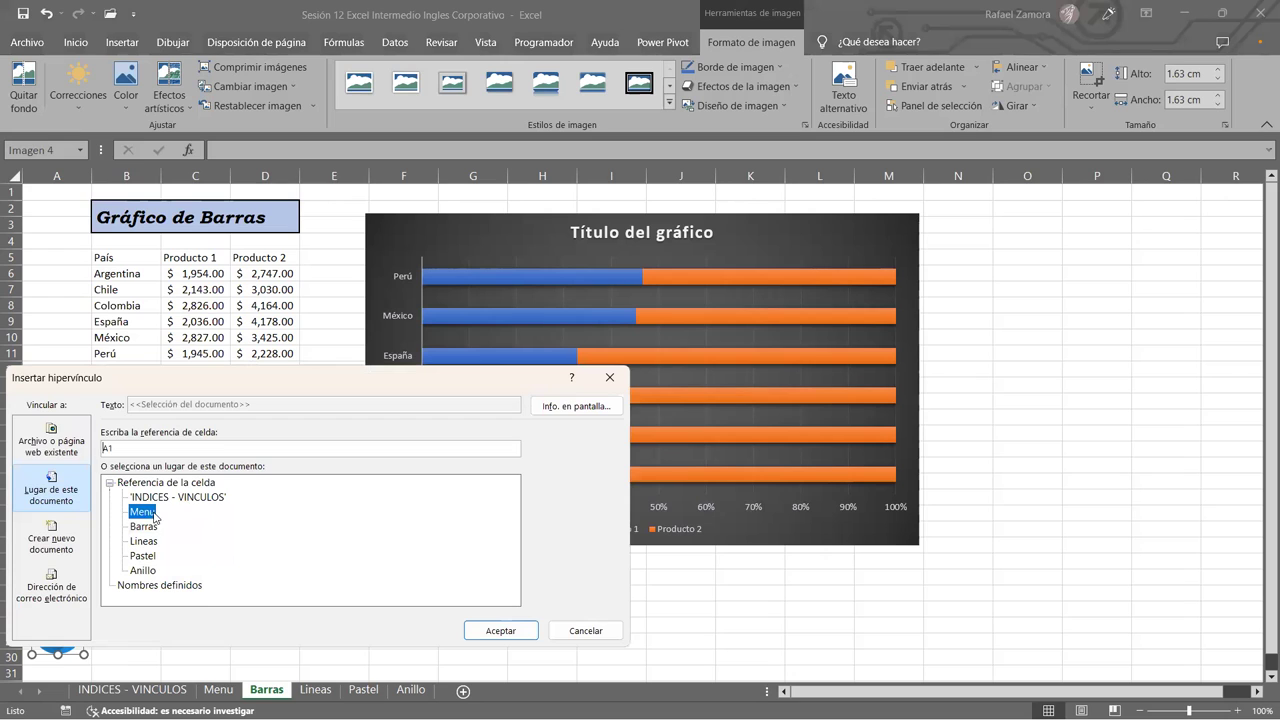
left_click_drag(296, 375, 802, 128)
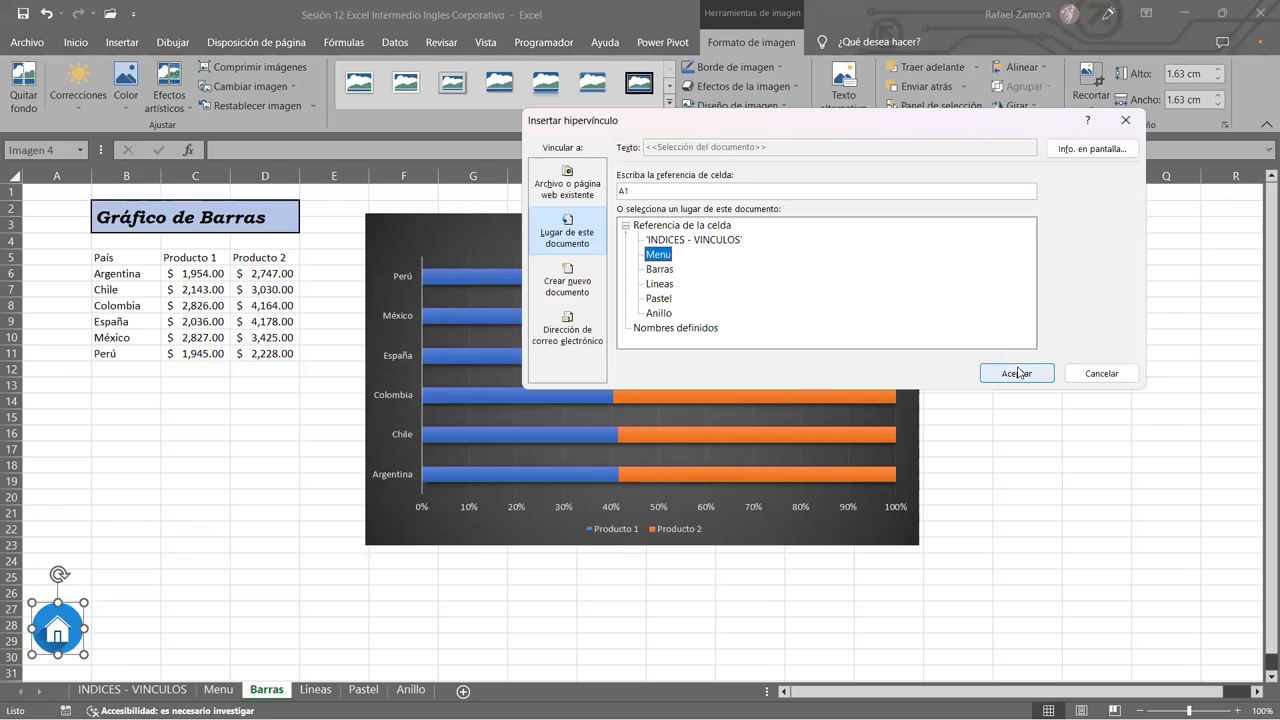
left_click(1008, 370)
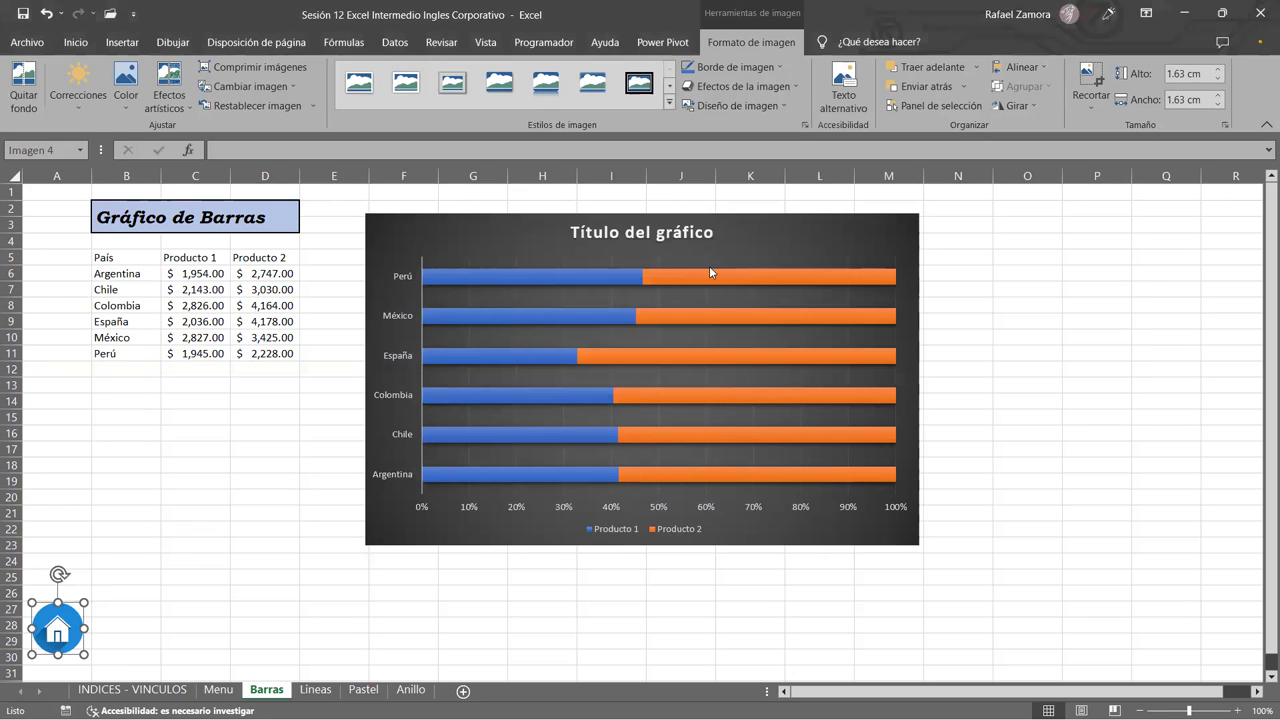
left_click(1163, 309)
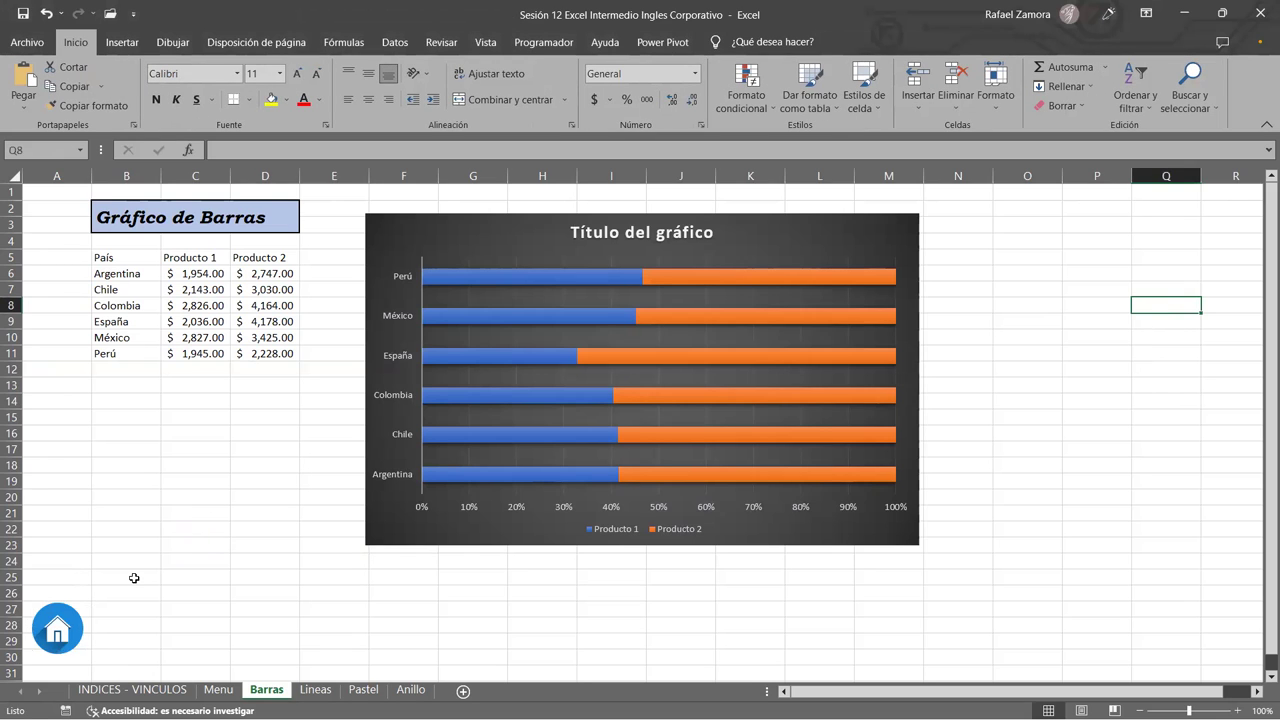
- Test navigation between the Menu and Barras sheets using the links
key("ctrl+Page_Up")
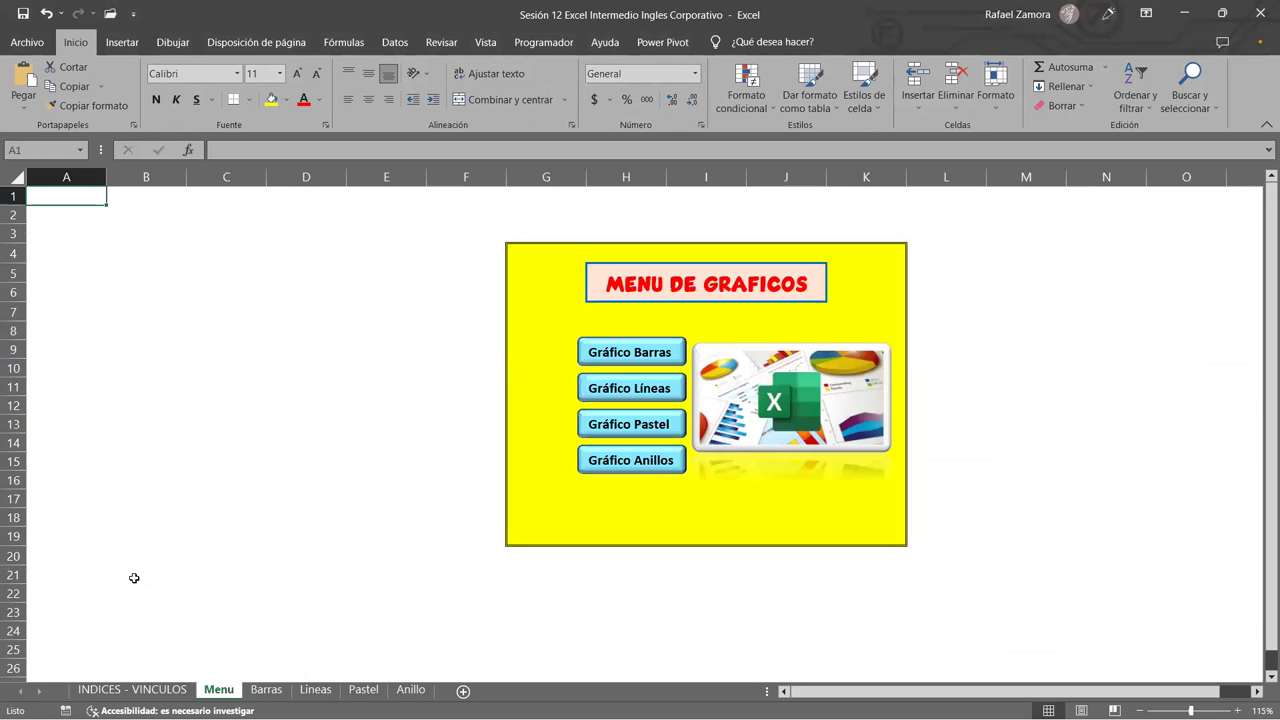
left_click(607, 353)
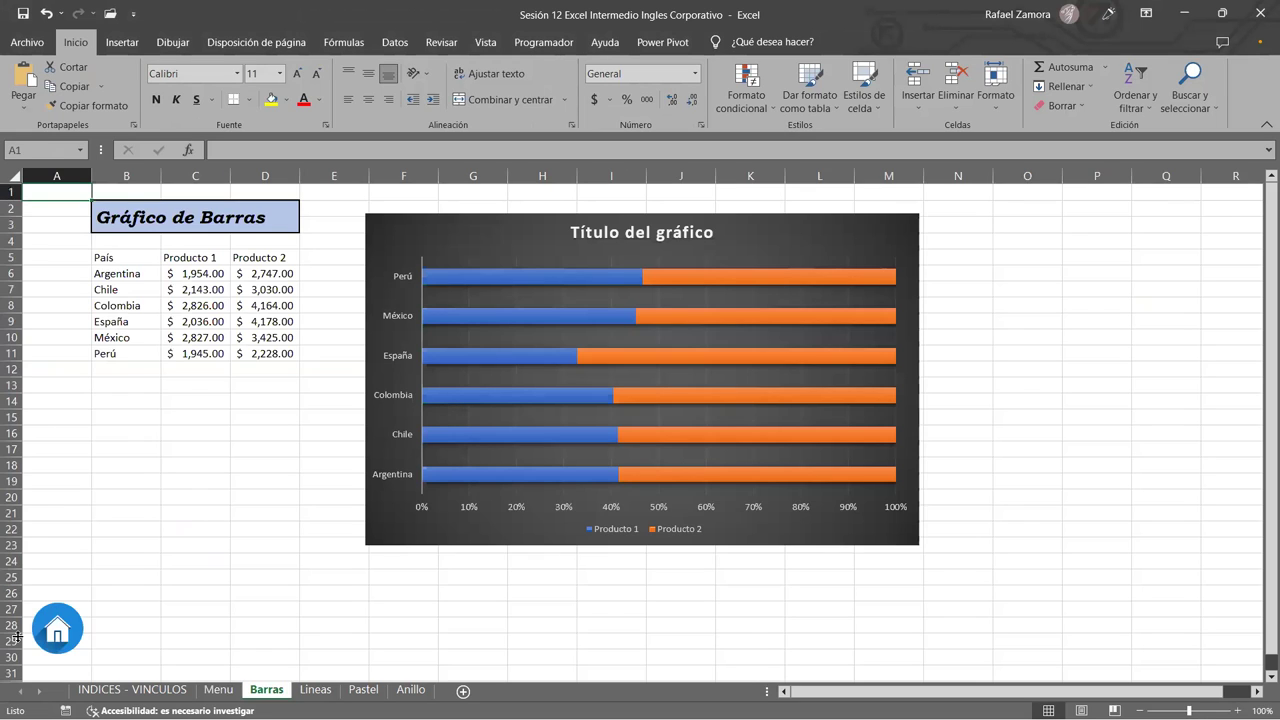
key("ctrl+Page_Up")
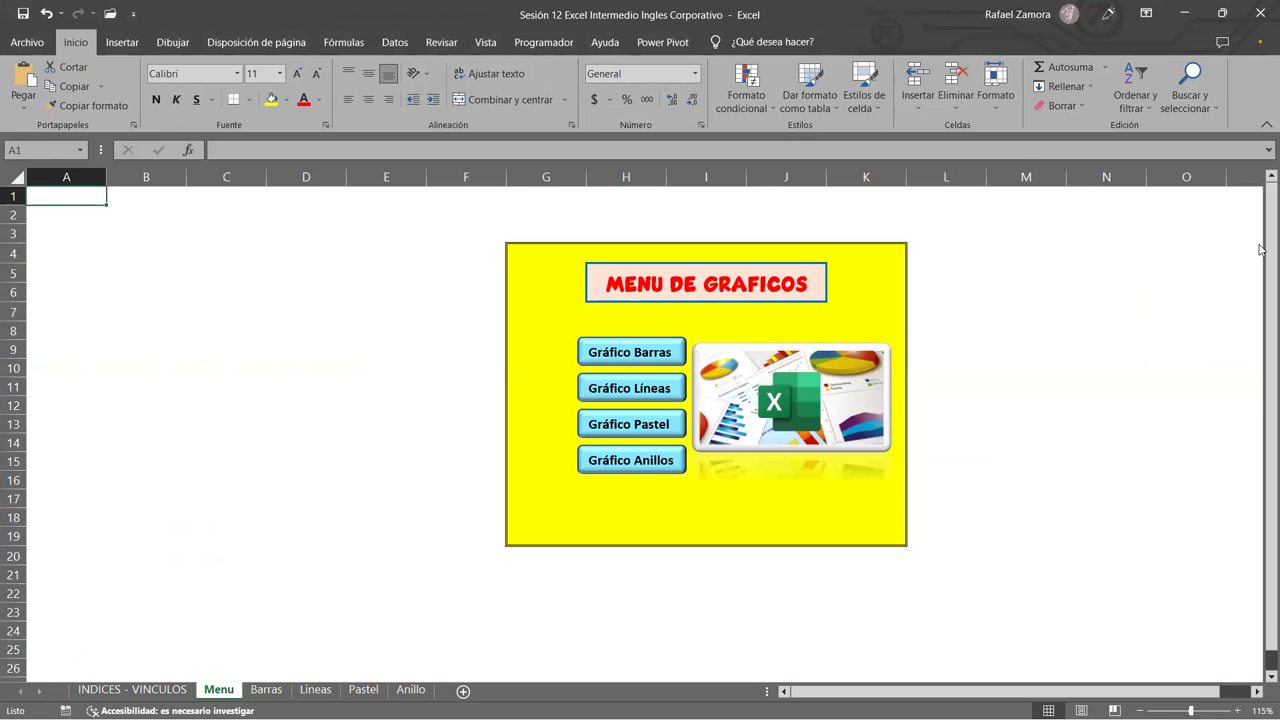